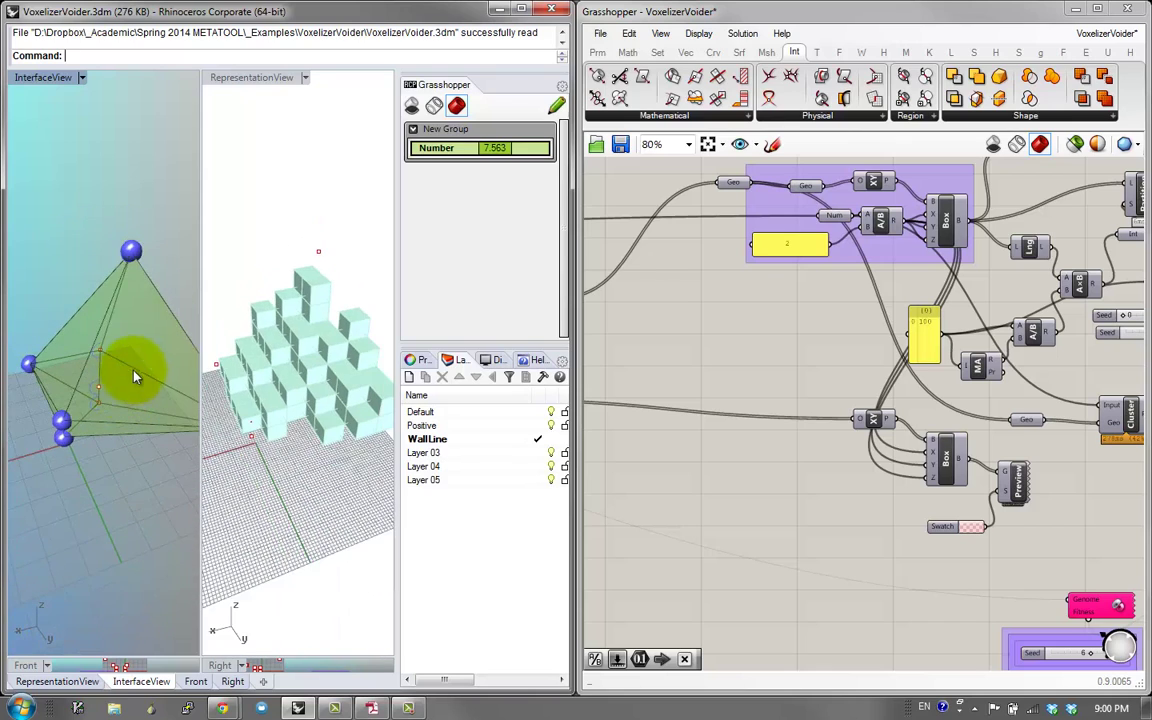
Maximize Rhino, set Grasshopper aside and examine the control-point volume and its voxel model from several angles
{"action": "right_click_drag", "start_coordinate": [65, 259], "coordinate": [128, 323]}
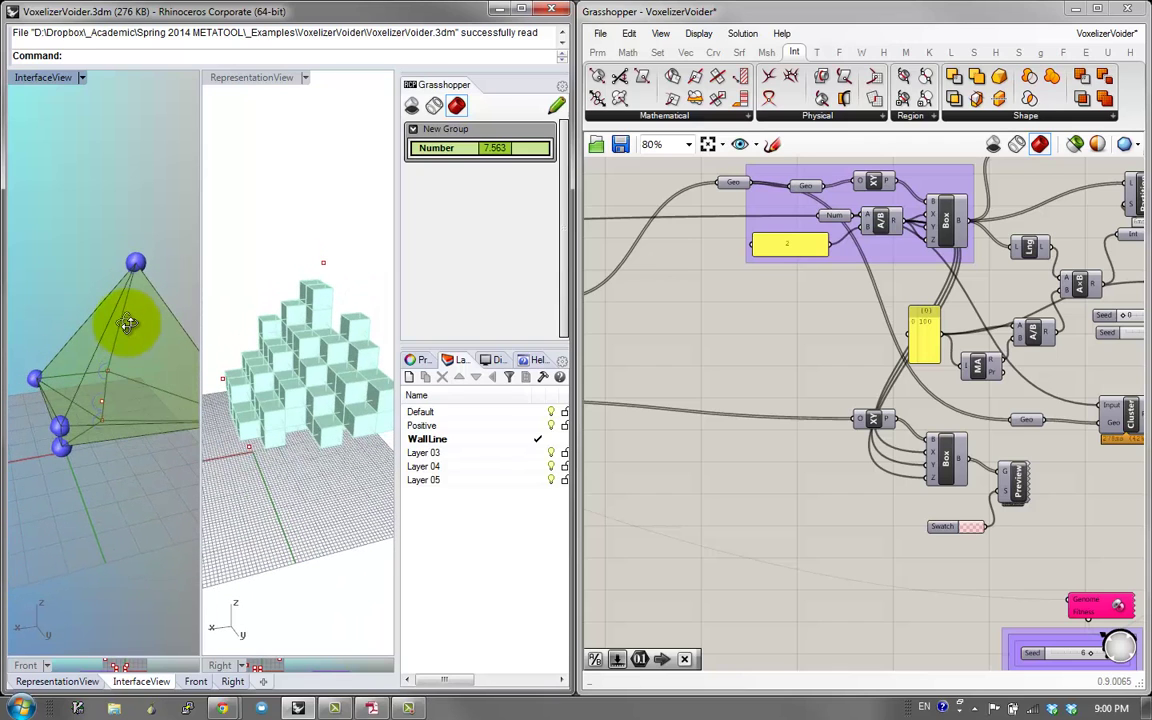
{"action": "right_click_drag", "start_coordinate": [159, 406], "coordinate": [102, 381]}
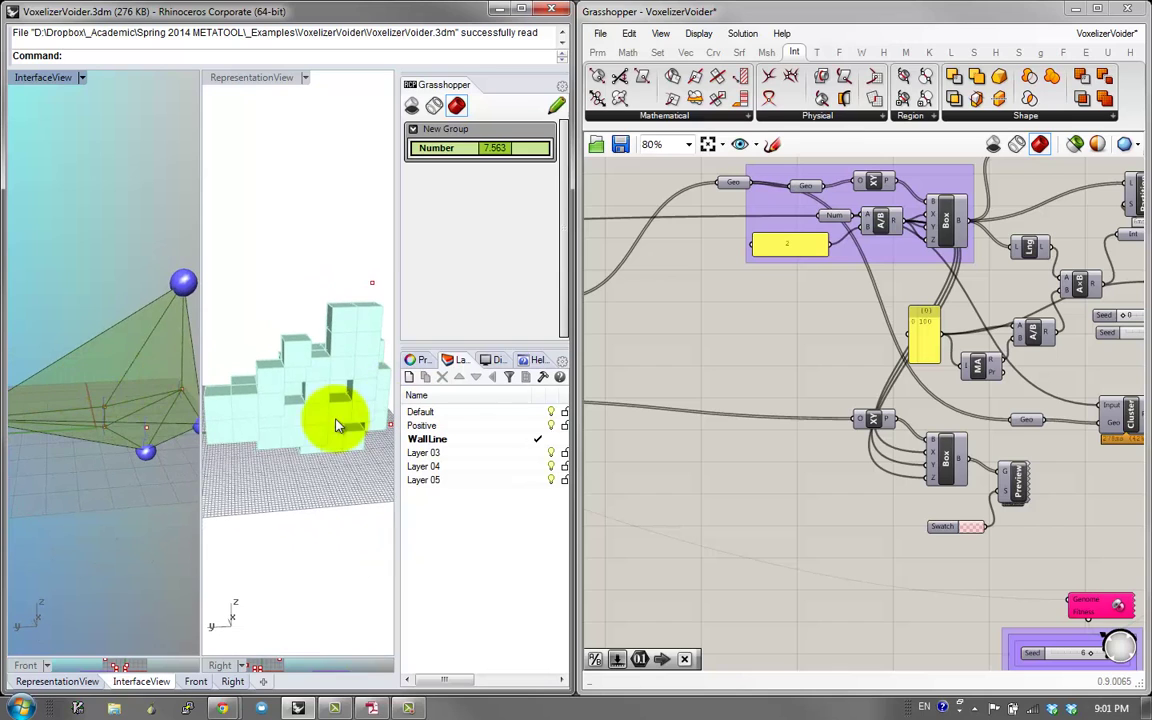
{"action": "right_click_drag", "start_coordinate": [337, 425], "coordinate": [314, 391]}
{"action": "right_click_drag", "start_coordinate": [75, 372], "coordinate": [184, 372]}
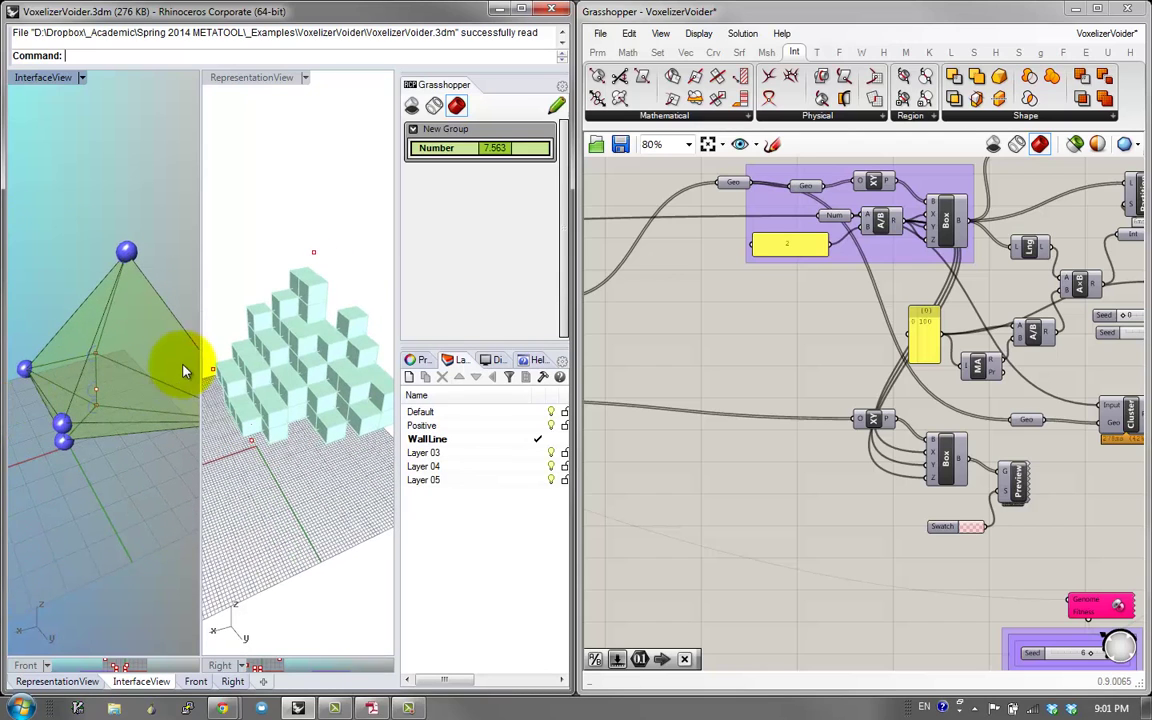
{"action": "left_click", "coordinate": [524, 12]}
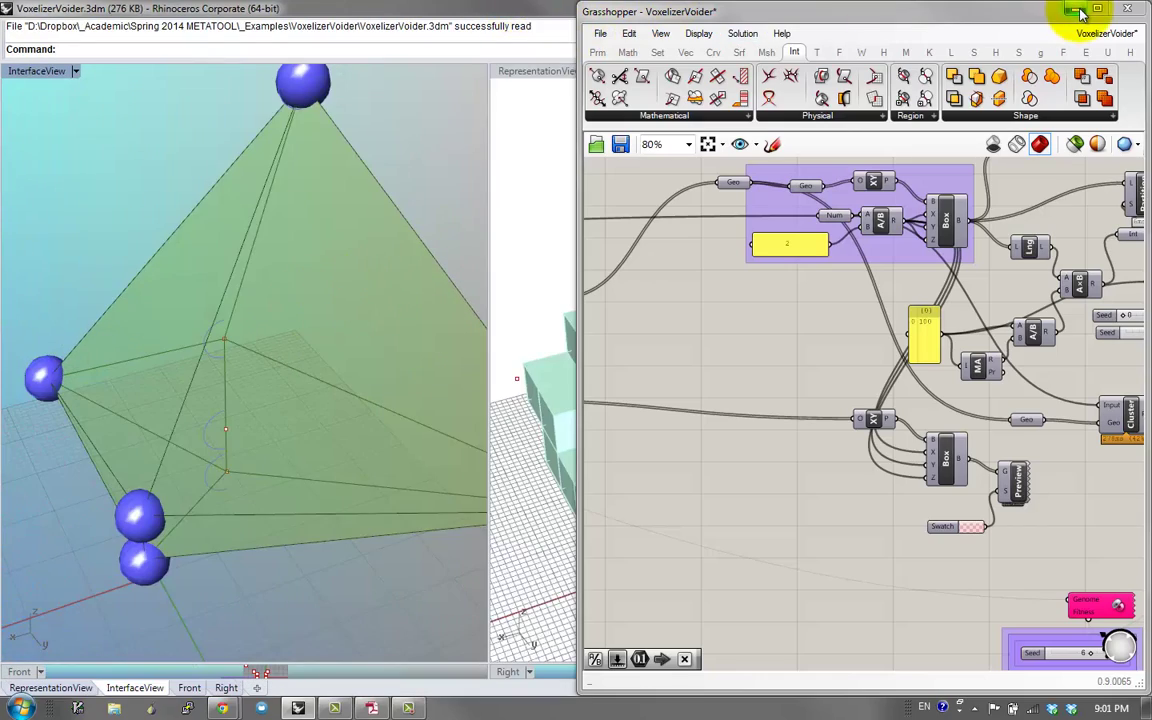
{"action": "left_click", "coordinate": [1075, 10]}
{"action": "right_click_drag", "start_coordinate": [148, 424], "coordinate": [218, 380]}
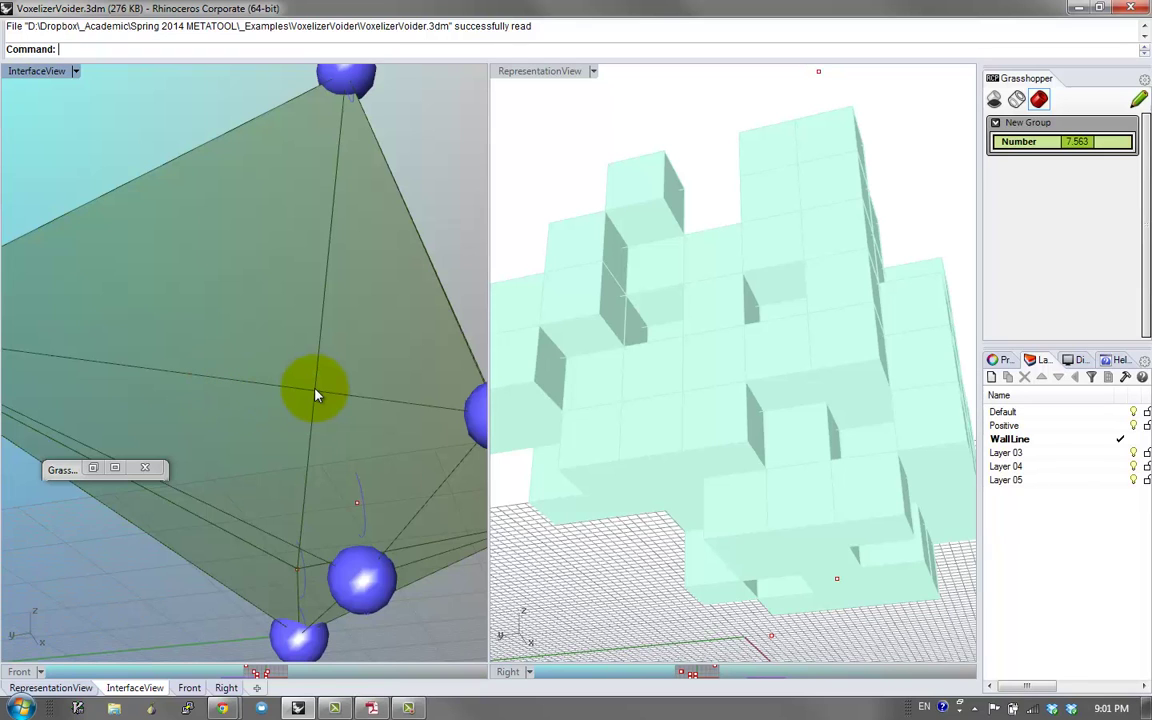
{"action": "right_click_drag", "start_coordinate": [315, 392], "coordinate": [18, 447]}
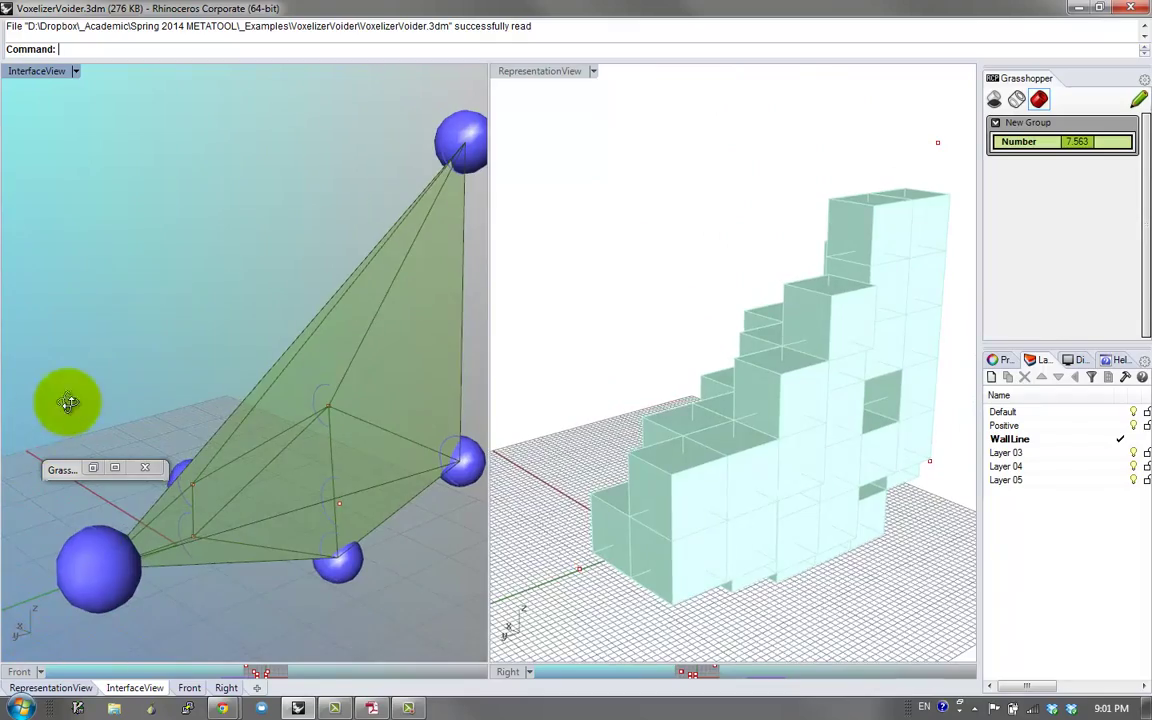
{"action": "right_click_drag", "start_coordinate": [68, 402], "coordinate": [279, 455]}
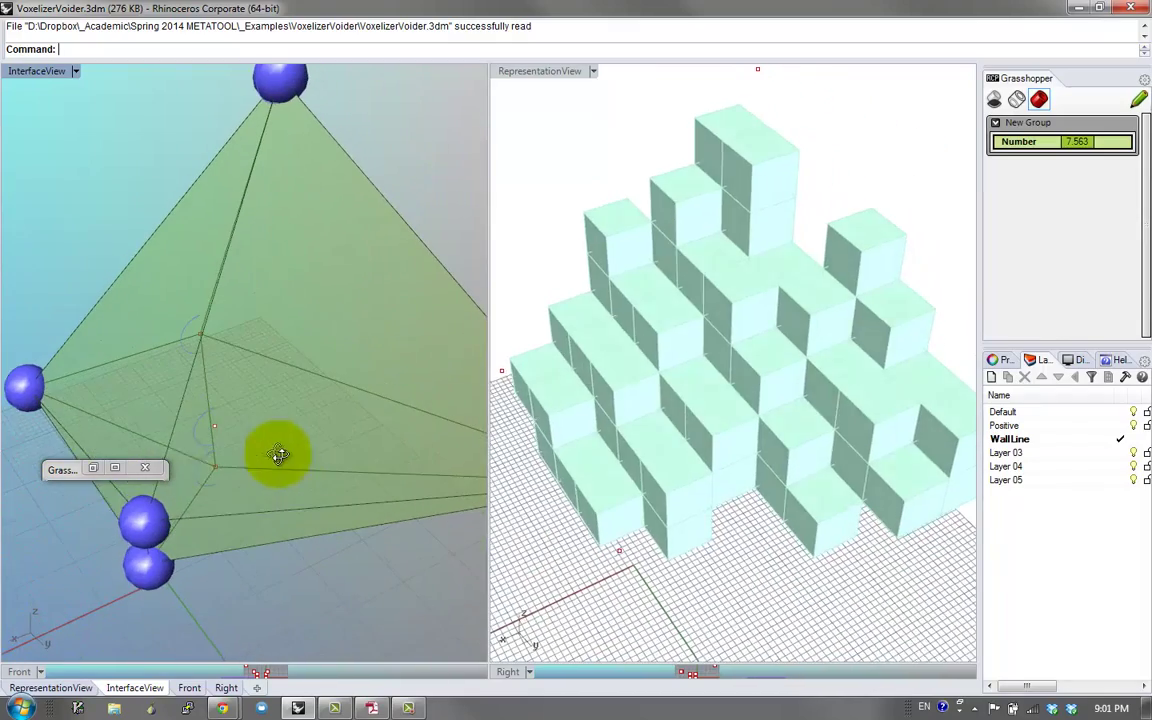
Restore the Grasshopper definition and place its window beside the voxel model so both can be seen
{"action": "left_click", "coordinate": [115, 468]}
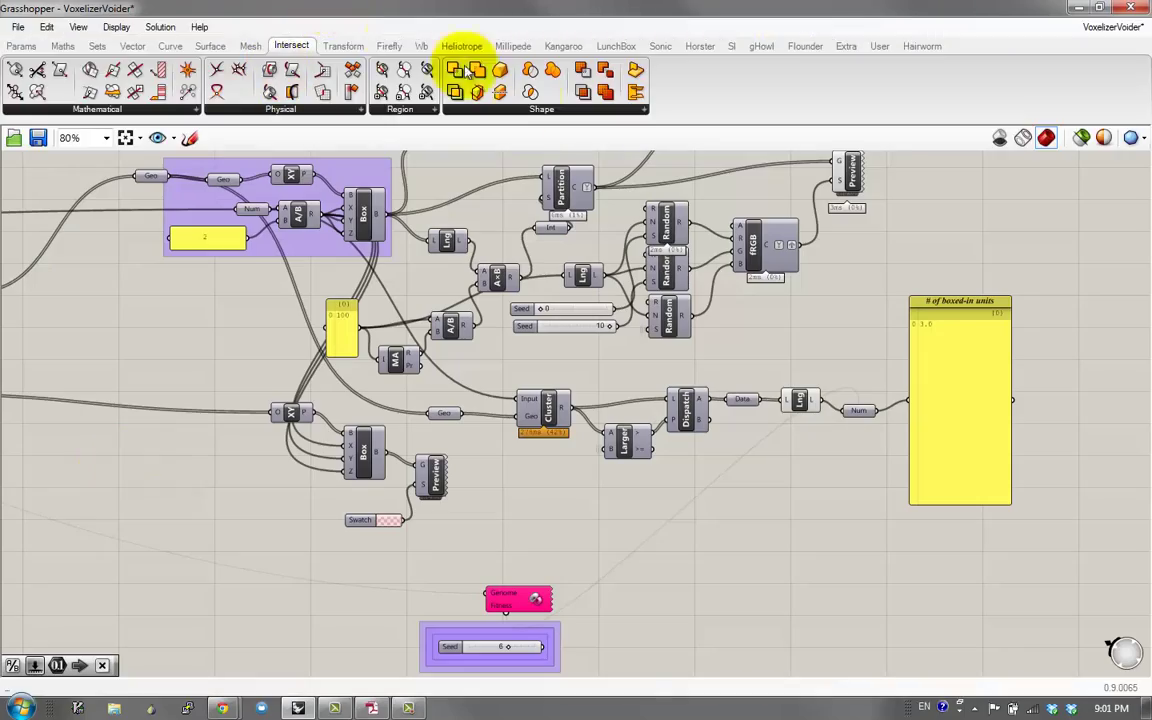
{"action": "left_click_drag", "start_coordinate": [465, 8], "coordinate": [848, 418]}
{"action": "left_click_drag", "start_coordinate": [722, 410], "coordinate": [843, 498]}
{"action": "right_click_drag", "start_coordinate": [368, 383], "coordinate": [822, 316]}
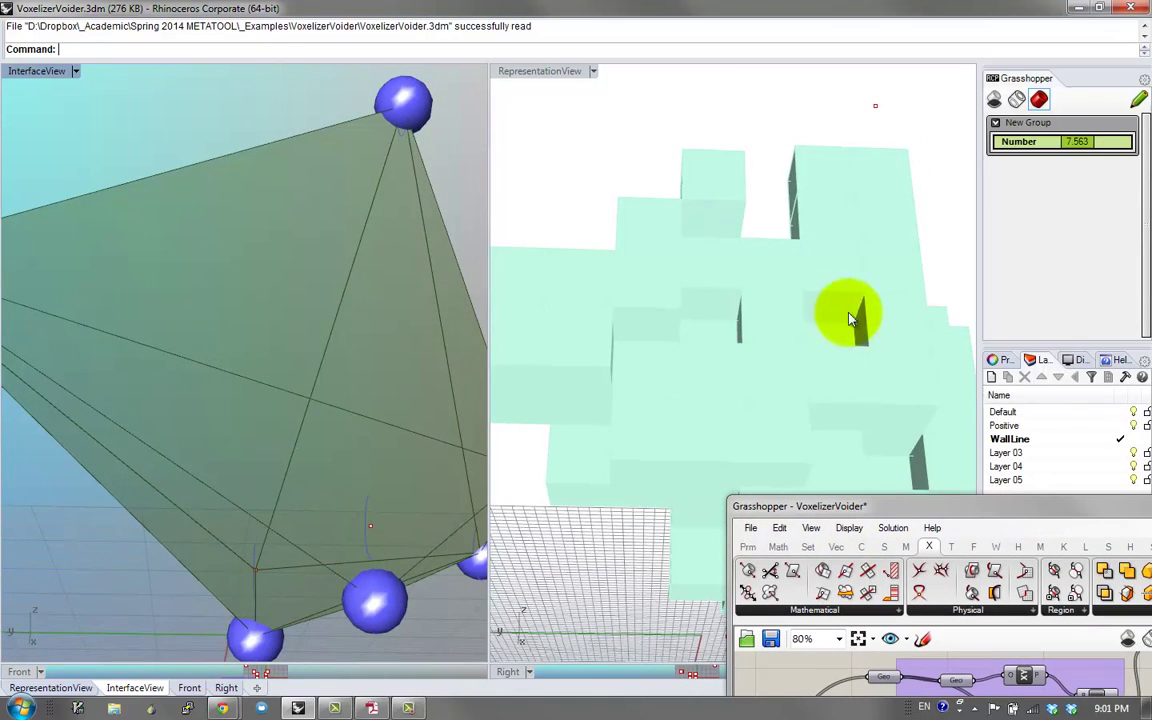
{"action": "left_click_drag", "start_coordinate": [820, 507], "coordinate": [775, 243]}
{"action": "right_click_drag", "start_coordinate": [1092, 529], "coordinate": [866, 507]}
{"action": "scroll", "coordinate": [866, 507], "scroll_direction": "down", "scroll_amount": 1}
{"action": "right_click_drag", "start_coordinate": [1096, 525], "coordinate": [835, 492]}
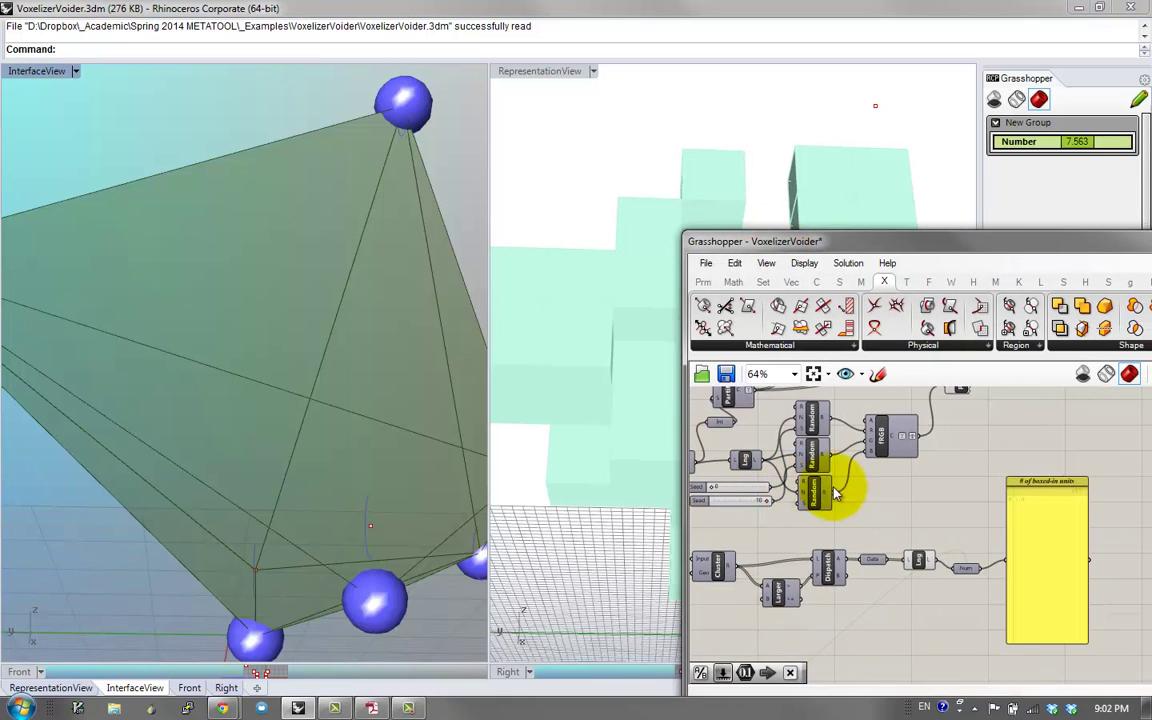
{"action": "right_click_drag", "start_coordinate": [851, 447], "coordinate": [836, 534]}
{"action": "left_click", "coordinate": [946, 466]}
{"action": "middle_click", "coordinate": [948, 466]}
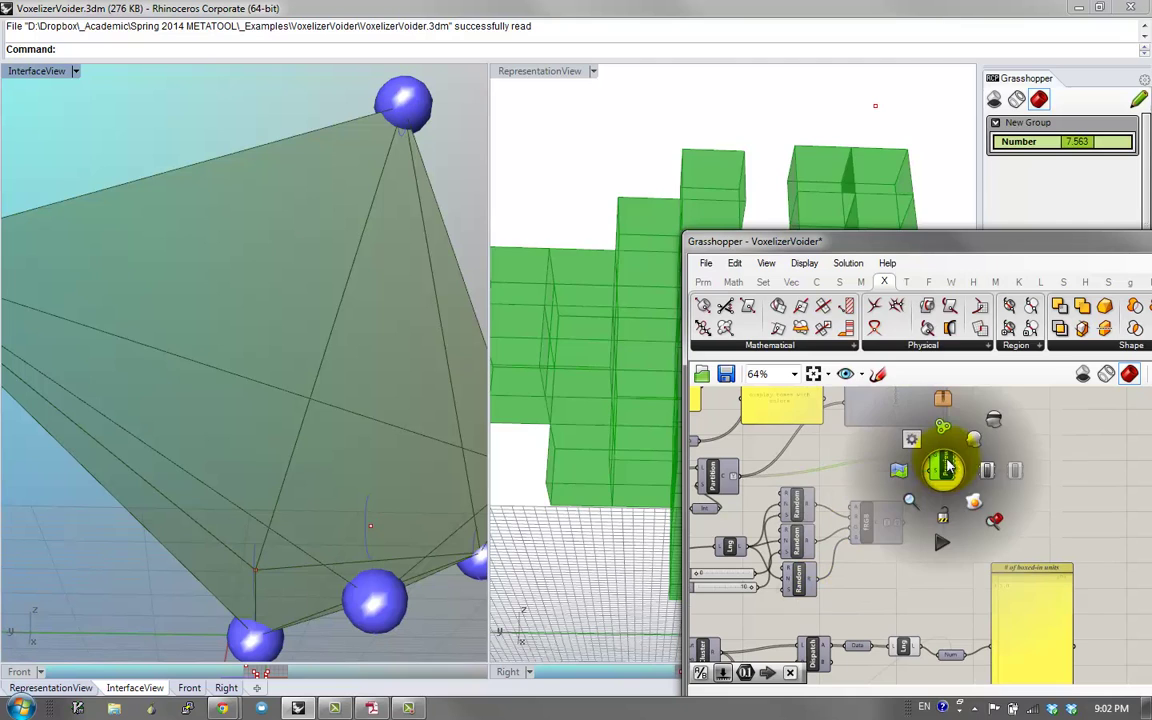
{"action": "left_click", "coordinate": [751, 477]}
Turn on the Custom Preview fed by the second Box component and the red swatch
{"action": "scroll", "coordinate": [874, 485], "scroll_direction": "down", "scroll_amount": 1}
{"action": "right_click", "coordinate": [874, 485]}
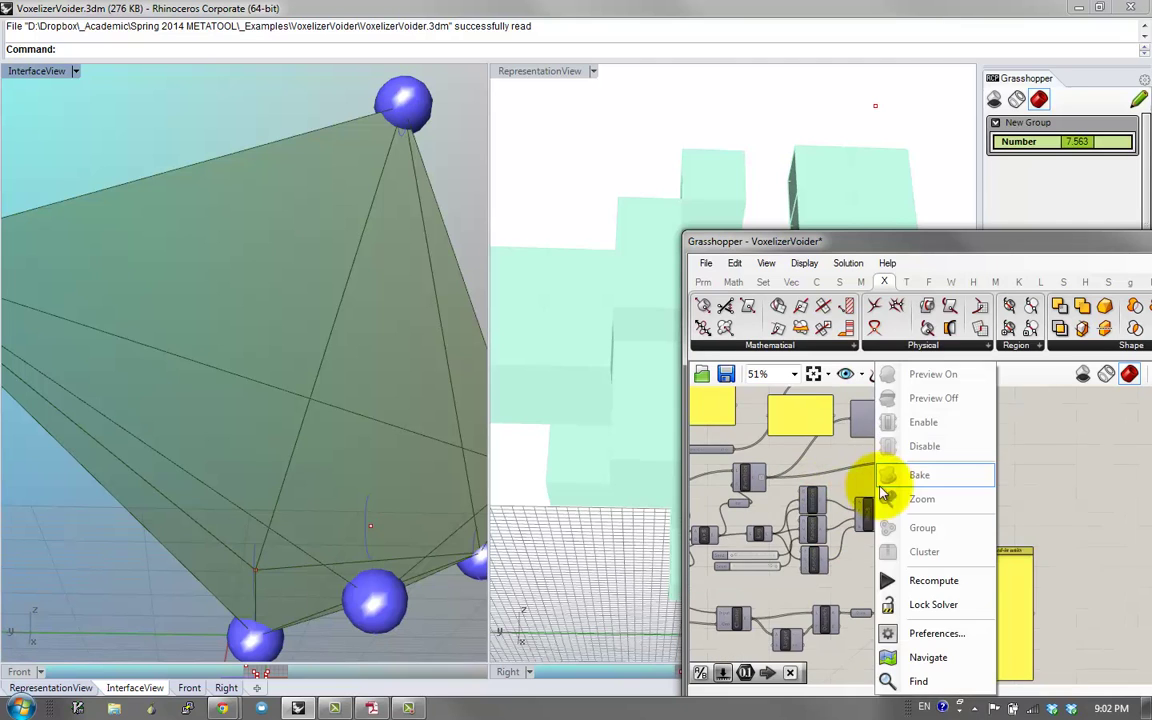
{"action": "right_click_drag", "start_coordinate": [811, 498], "coordinate": [907, 472]}
{"action": "scroll", "coordinate": [784, 622], "scroll_direction": "up", "scroll_amount": 2}
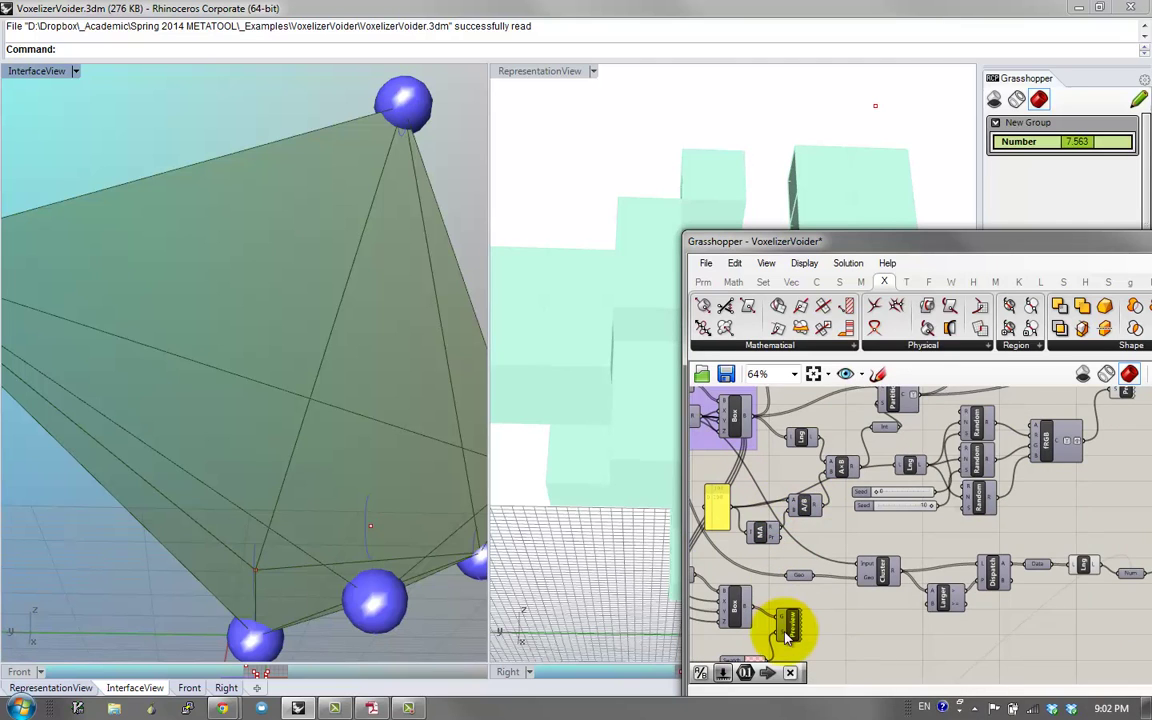
{"action": "middle_click", "coordinate": [810, 618]}
{"action": "left_click", "coordinate": [747, 509]}
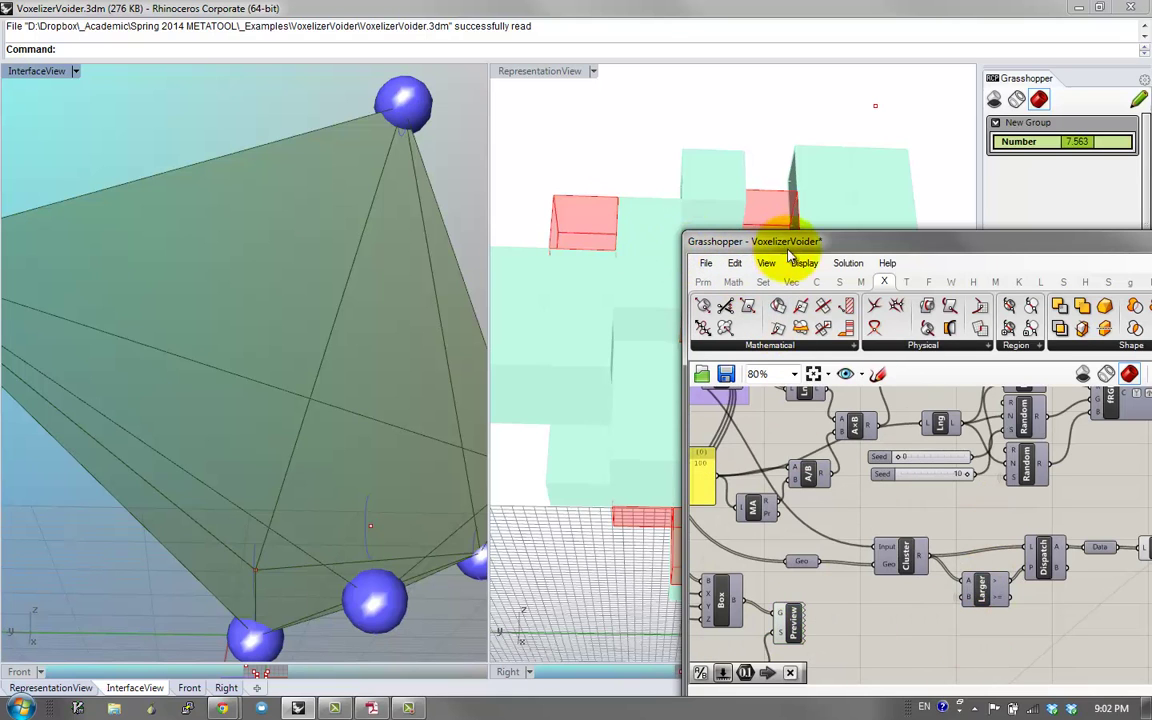
Move the Grasshopper window aside and examine the red void boxes within the voxel model from several angles
{"action": "left_click_drag", "start_coordinate": [788, 244], "coordinate": [1002, 589]}
{"action": "right_click_drag", "start_coordinate": [257, 329], "coordinate": [387, 234]}
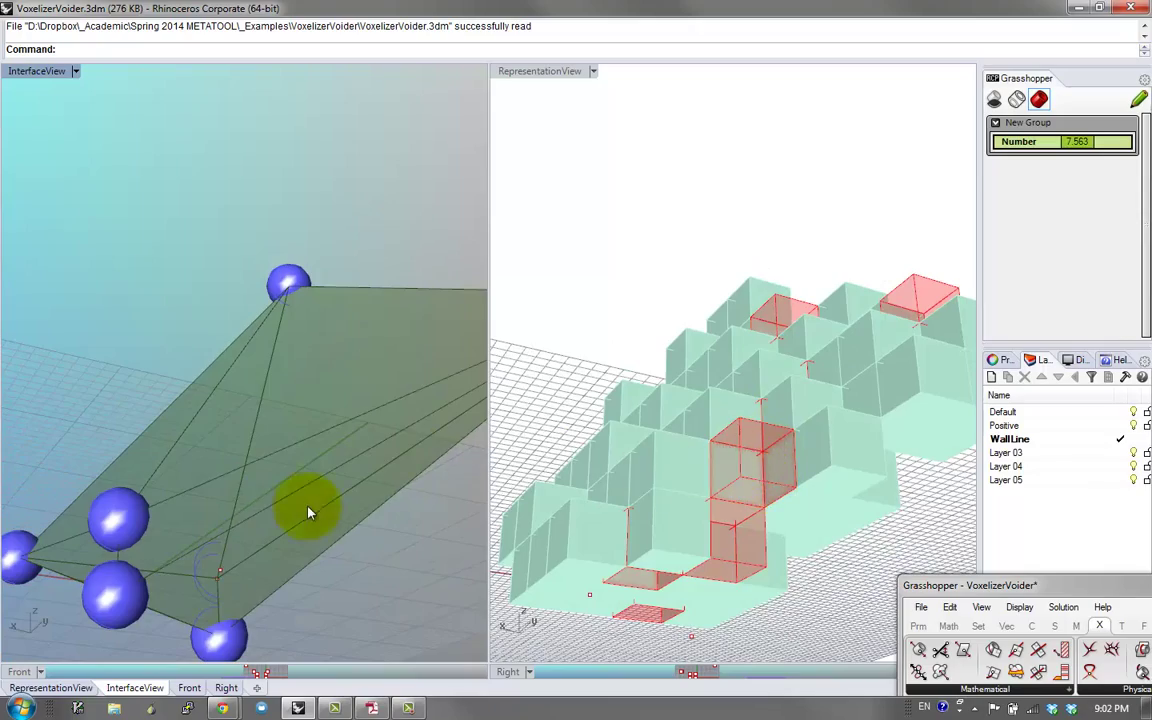
{"action": "right_click_drag", "start_coordinate": [308, 513], "coordinate": [647, 521]}
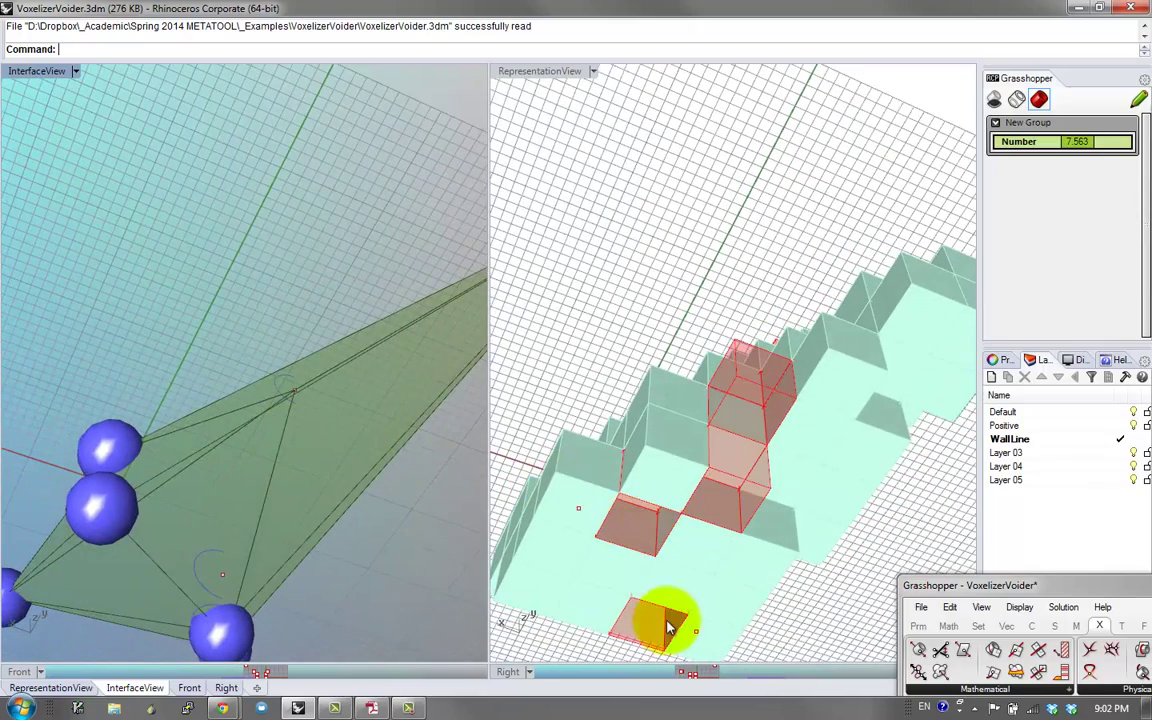
{"action": "right_click_drag", "start_coordinate": [328, 434], "coordinate": [278, 514]}
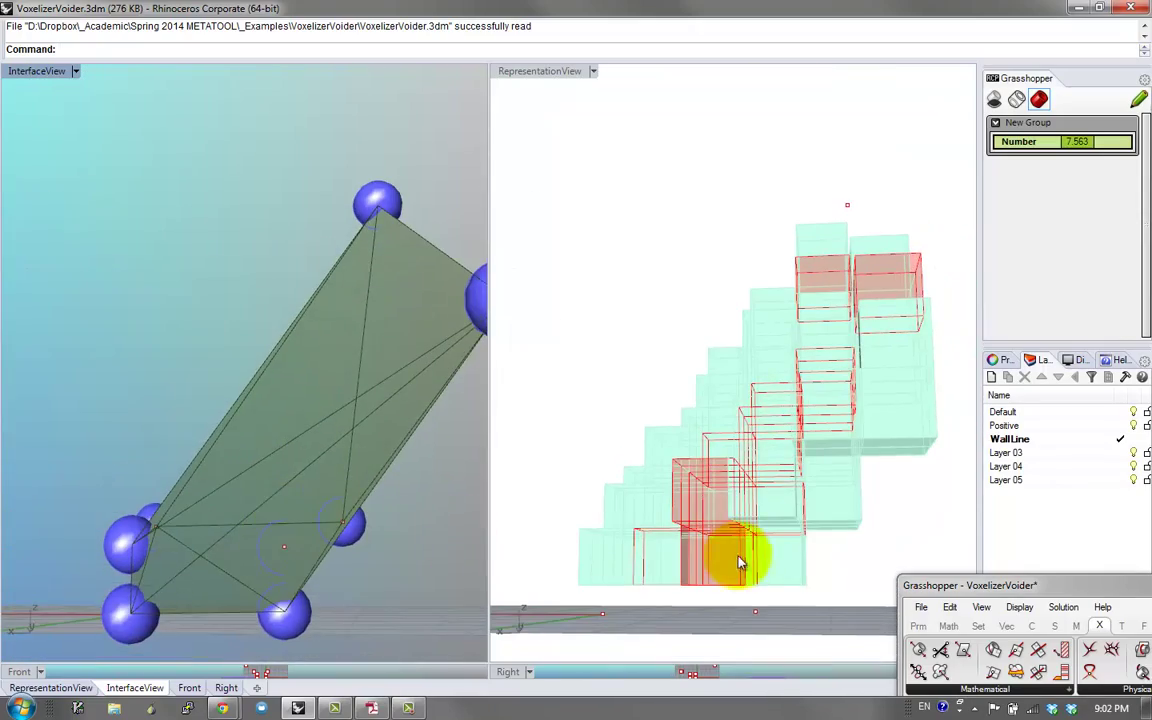
{"action": "mouse_move", "coordinate": [330, 400]}
{"action": "right_mouse_down"}
{"action": "mouse_move", "coordinate": [288, 362]}
{"action": "mouse_move", "coordinate": [193, 399]}
{"action": "mouse_move", "coordinate": [116, 337]}
{"action": "mouse_move", "coordinate": [735, 442]}
{"action": "mouse_move", "coordinate": [752, 428]}
{"action": "right_mouse_up"}
{"action": "right_click_drag", "start_coordinate": [139, 340], "coordinate": [752, 413]}
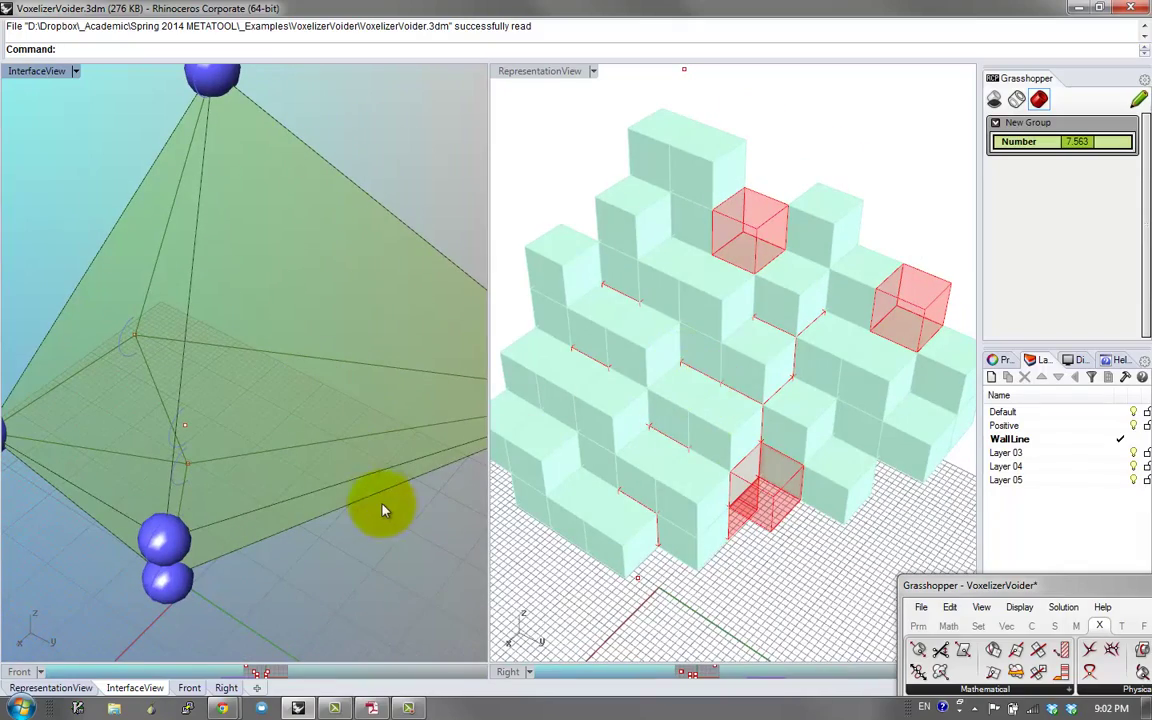
{"action": "right_click_drag", "start_coordinate": [382, 510], "coordinate": [338, 462]}
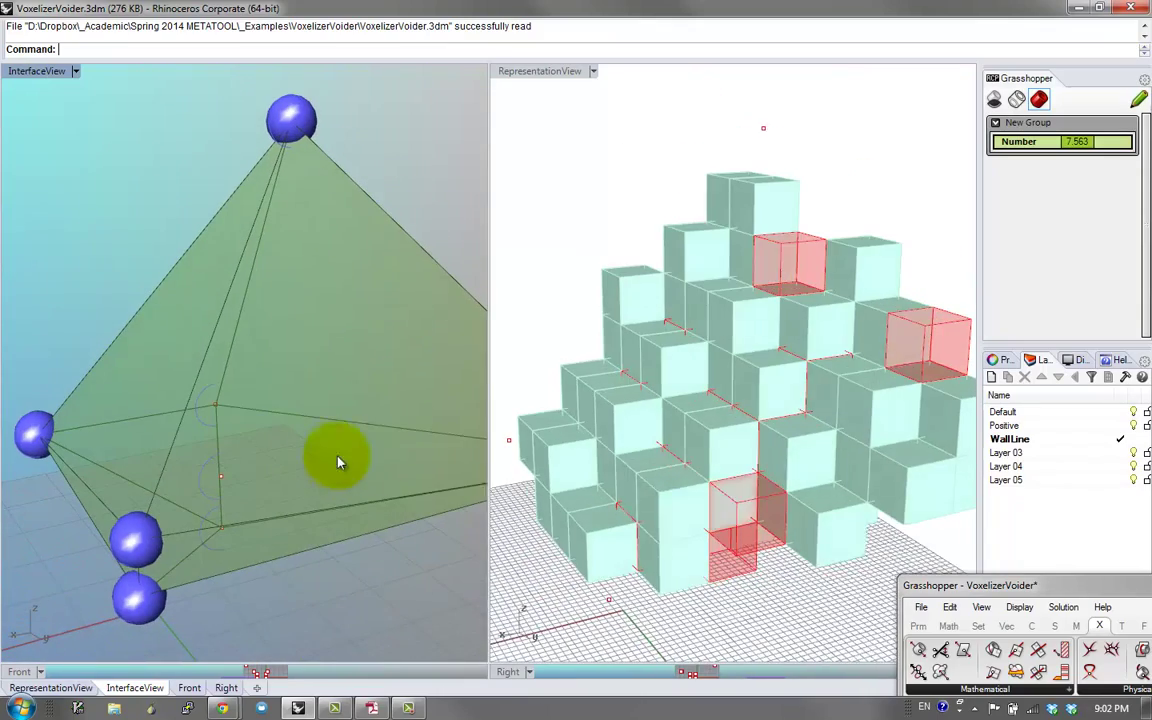
Open the voxelizer Grasshopper definition from the Voxelizer folder inside _Examples
{"action": "left_click_drag", "start_coordinate": [951, 585], "coordinate": [969, 356]}
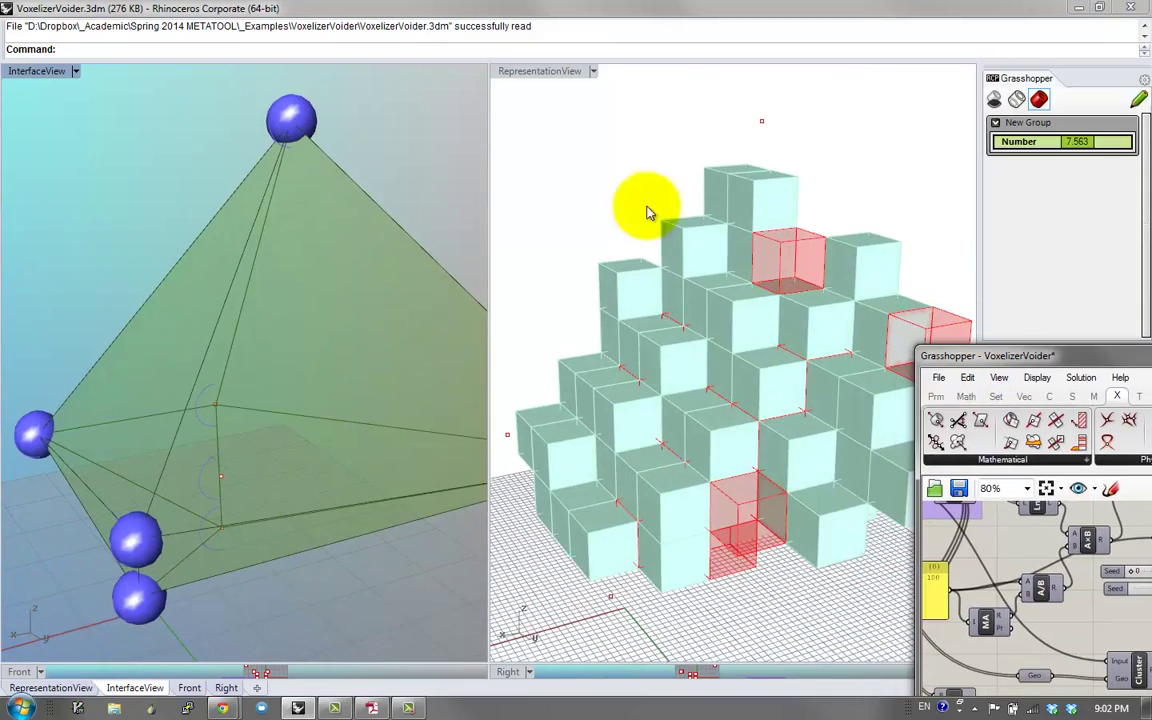
{"action": "left_click", "coordinate": [940, 378]}
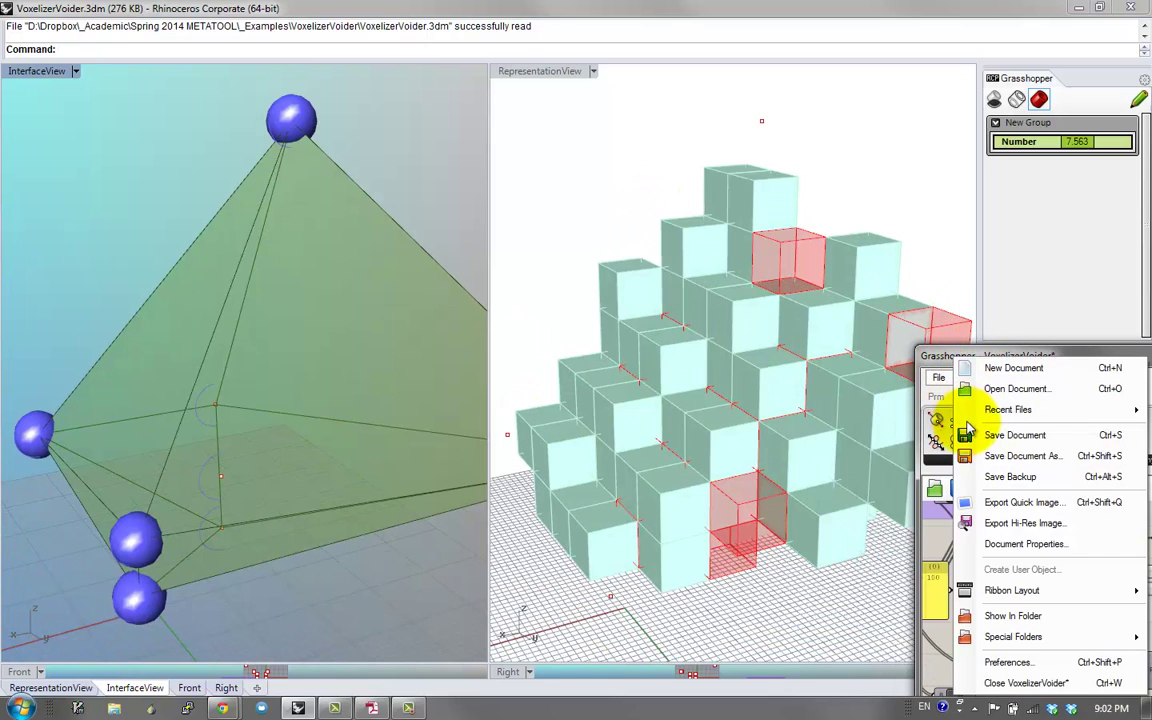
{"action": "left_click", "coordinate": [986, 399]}
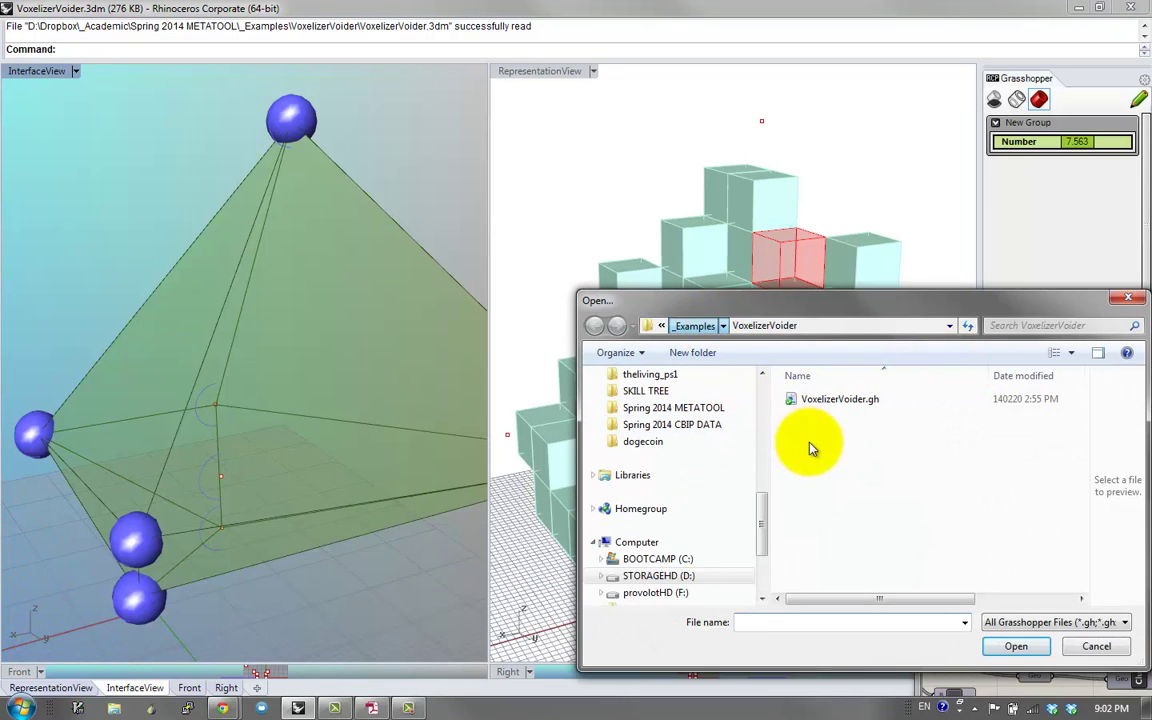
{"action": "left_click", "coordinate": [693, 326]}
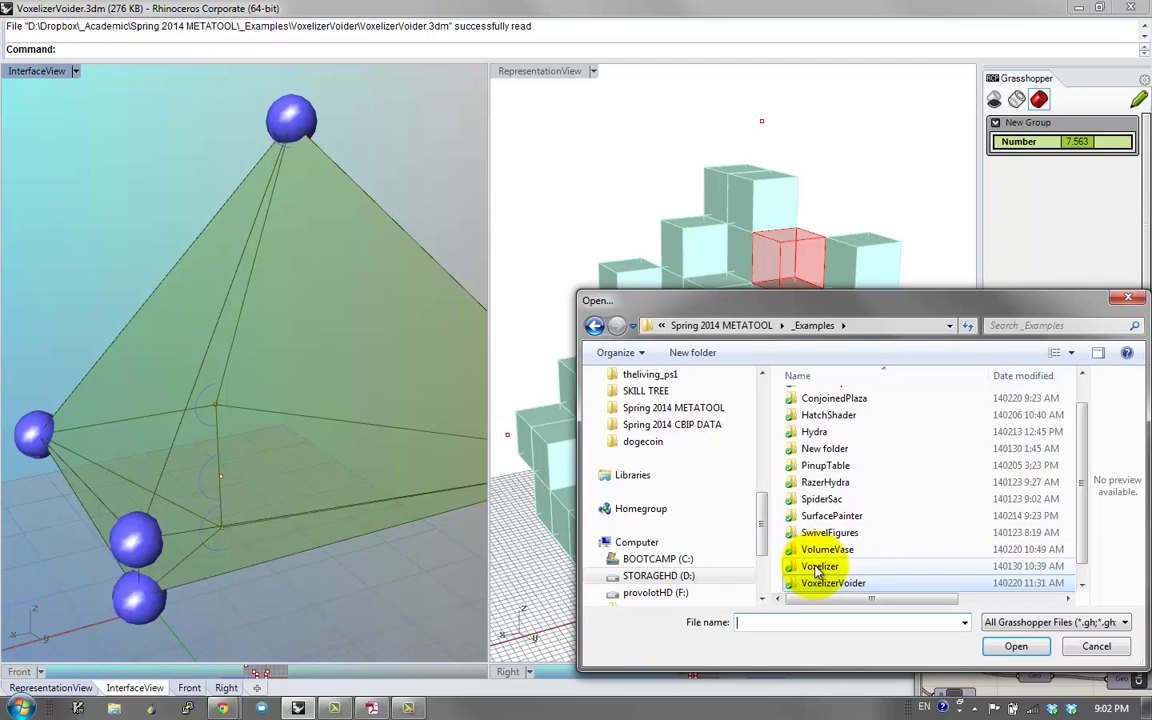
{"action": "double_click", "coordinate": [822, 567]}
{"action": "double_click", "coordinate": [830, 416]}
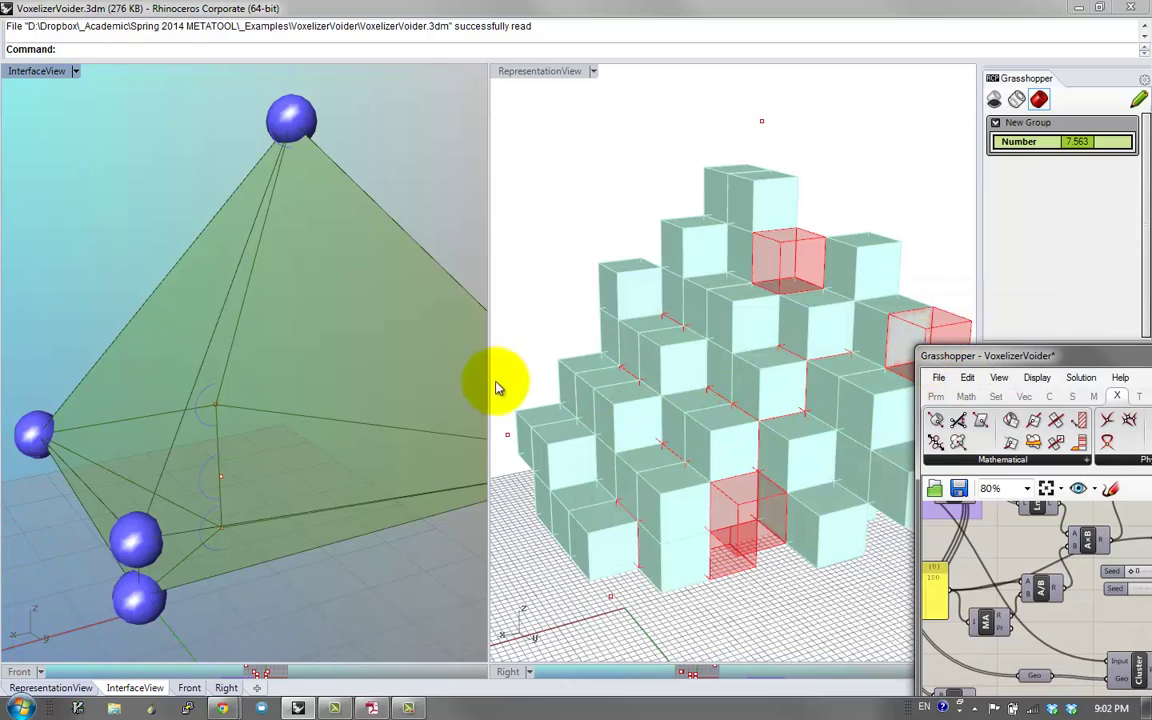
{"action": "right_click_drag", "start_coordinate": [275, 319], "coordinate": [440, 335]}
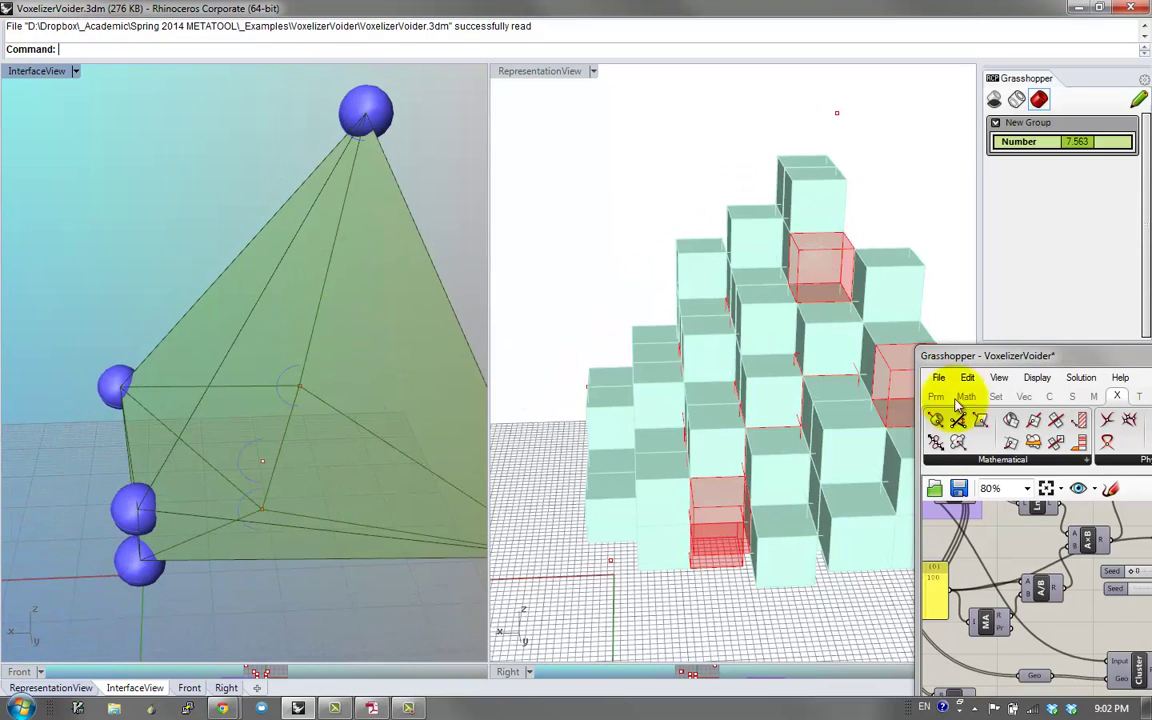
{"action": "left_click_drag", "start_coordinate": [1052, 362], "coordinate": [705, 198]}
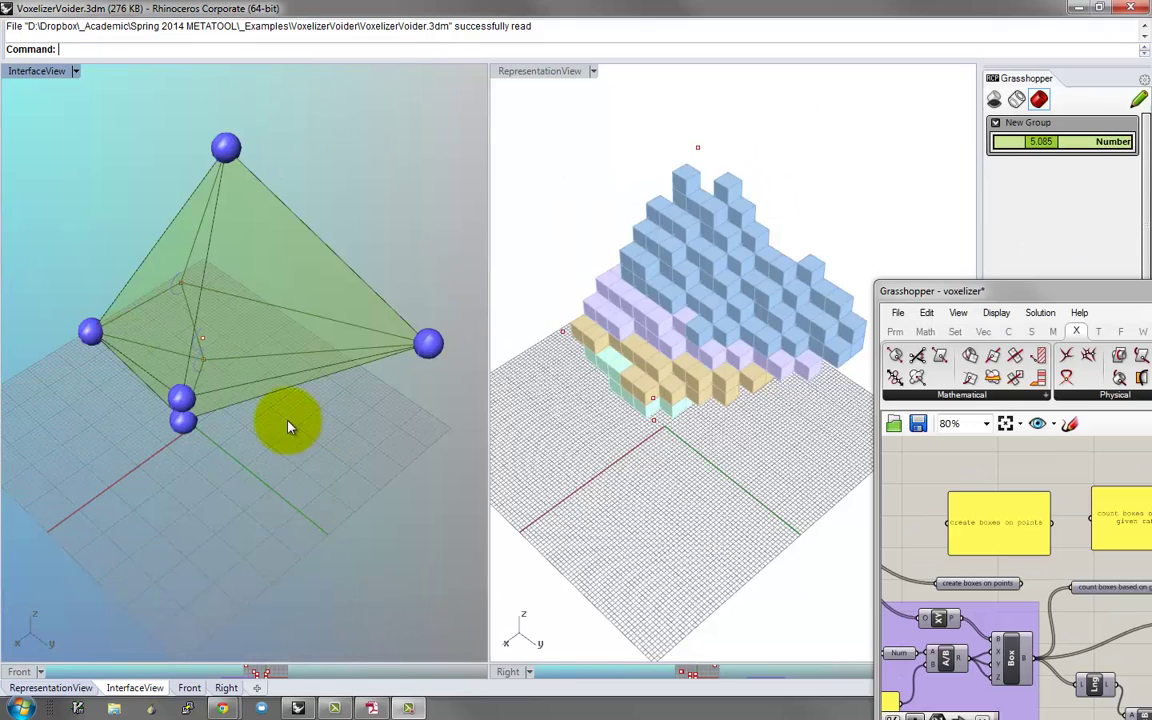
Delete the outermost control point of the volume and move the apex control point along its red gumball axis
{"action": "right_click_drag", "start_coordinate": [290, 424], "coordinate": [432, 272]}
{"action": "key", "text": "Delete"}
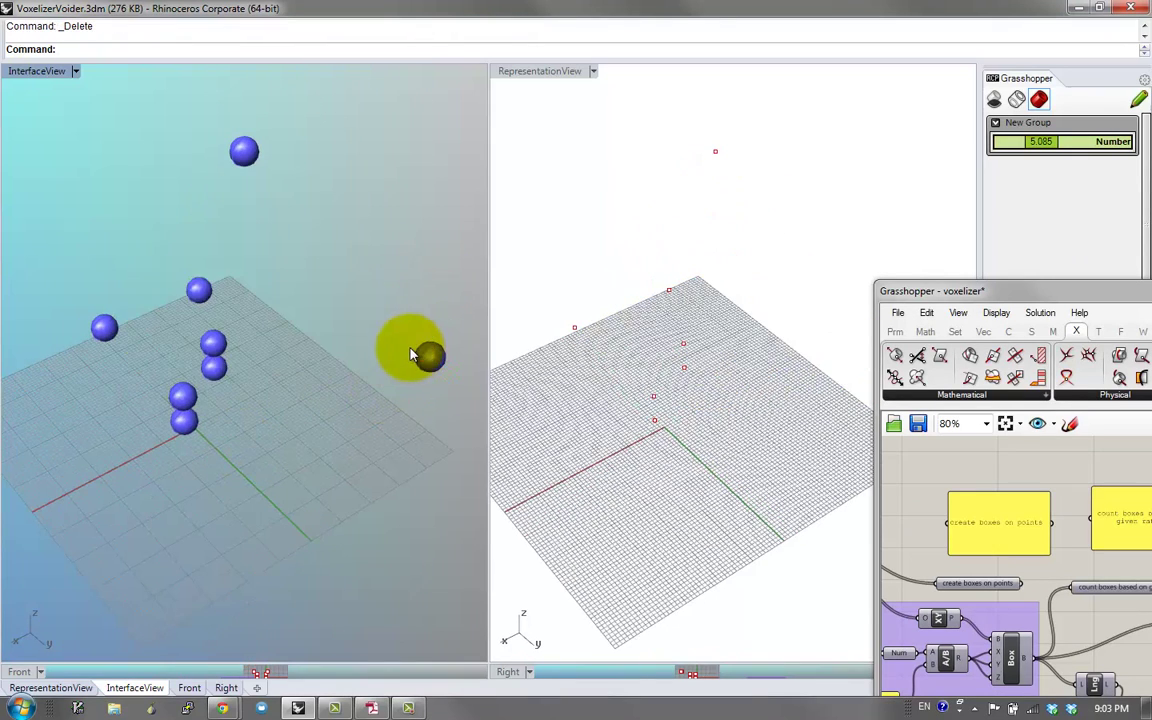
{"action": "right_click_drag", "start_coordinate": [342, 320], "coordinate": [291, 172]}
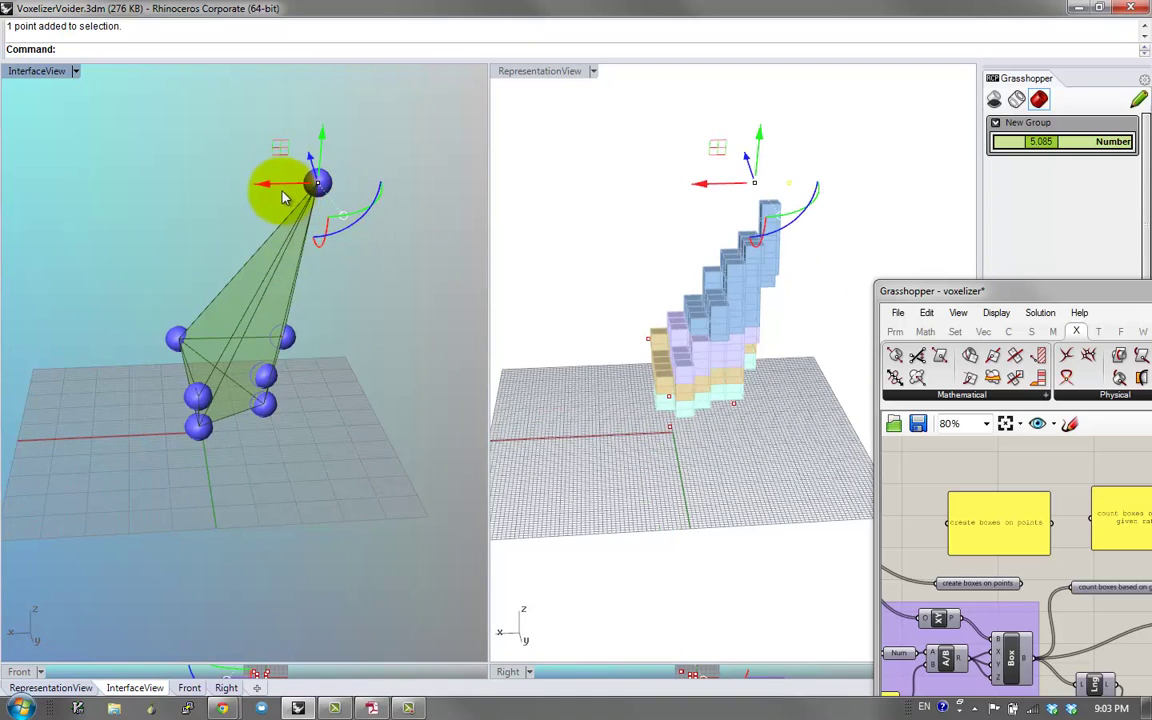
{"action": "left_click_drag", "start_coordinate": [191, 187], "coordinate": [172, 186]}
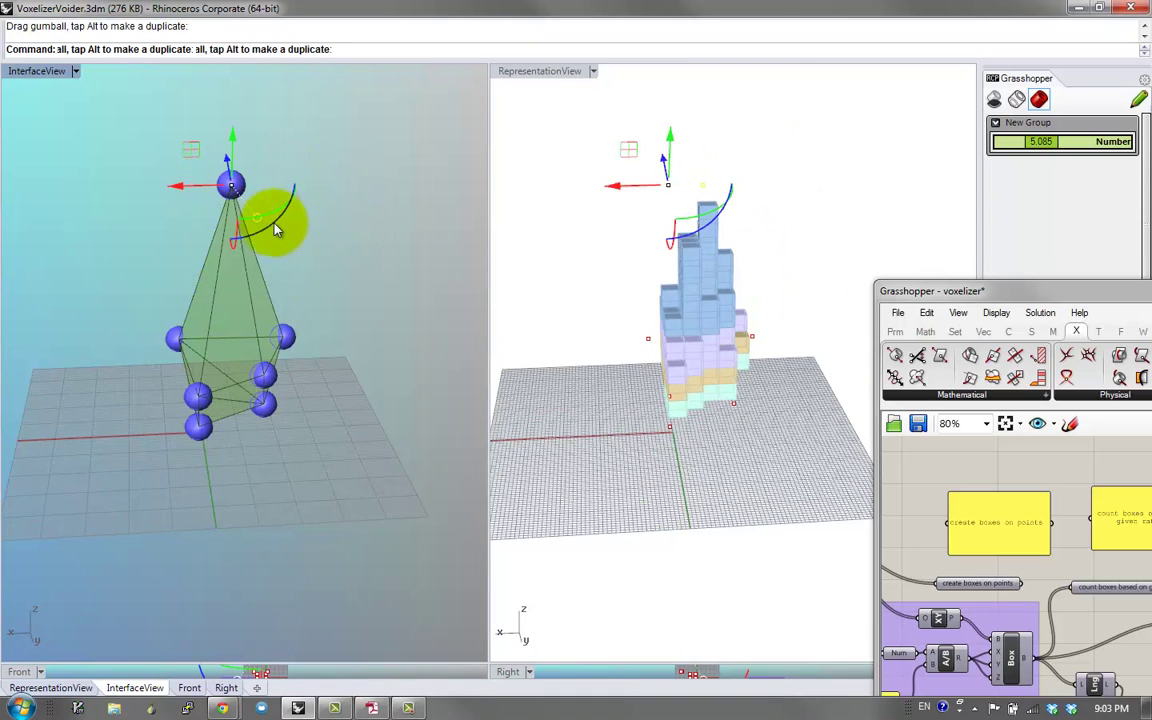
{"action": "right_click_drag", "start_coordinate": [334, 351], "coordinate": [296, 324]}
{"action": "scroll", "coordinate": [311, 363], "scroll_direction": "up", "scroll_amount": 4}
{"action": "scroll", "coordinate": [283, 252], "scroll_direction": "down", "scroll_amount": 2}
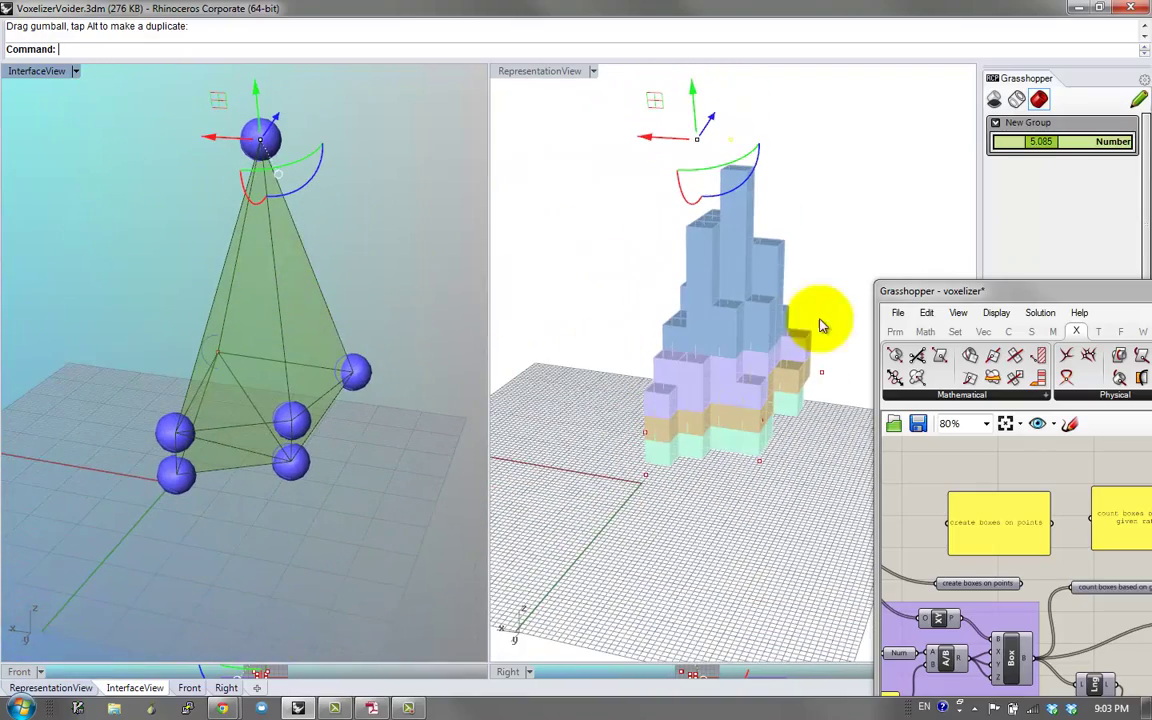
Replace the list of box ratios in the panel feeding the Mass Addition component with the single value 100
{"action": "left_click_drag", "start_coordinate": [1072, 291], "coordinate": [1067, 192]}
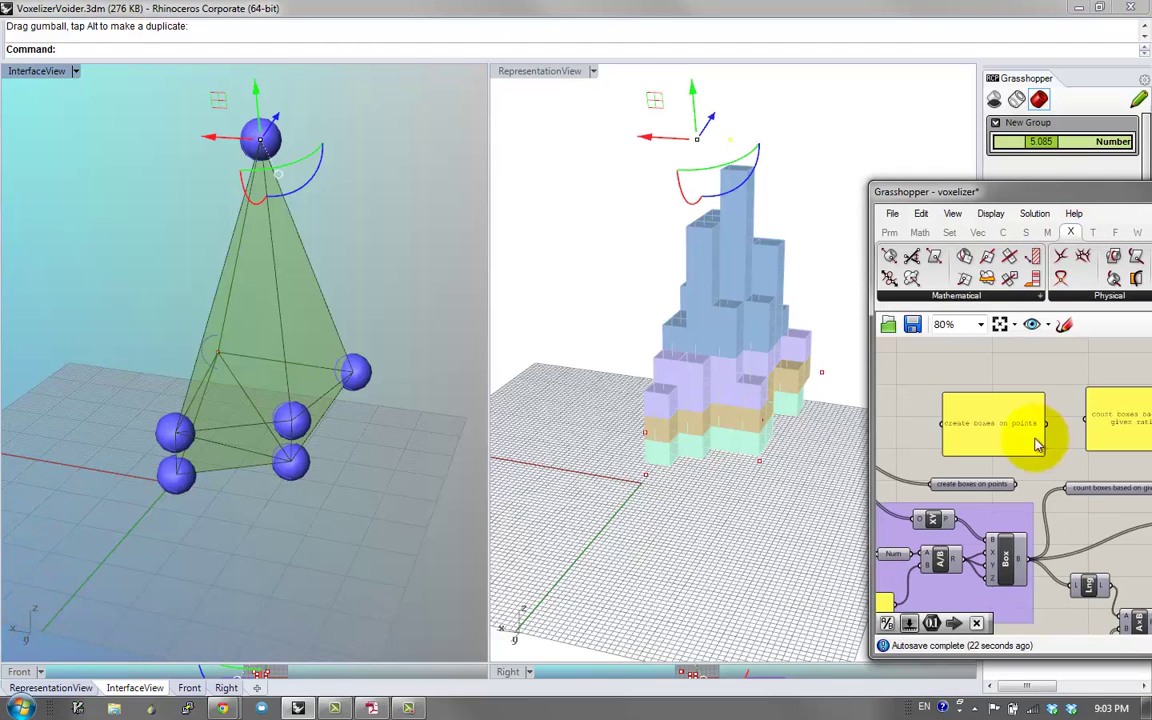
{"action": "right_click_drag", "start_coordinate": [1013, 466], "coordinate": [1057, 450]}
{"action": "scroll", "coordinate": [1051, 456], "scroll_direction": "down", "scroll_amount": 1}
{"action": "right_click_drag", "start_coordinate": [1005, 617], "coordinate": [1042, 550]}
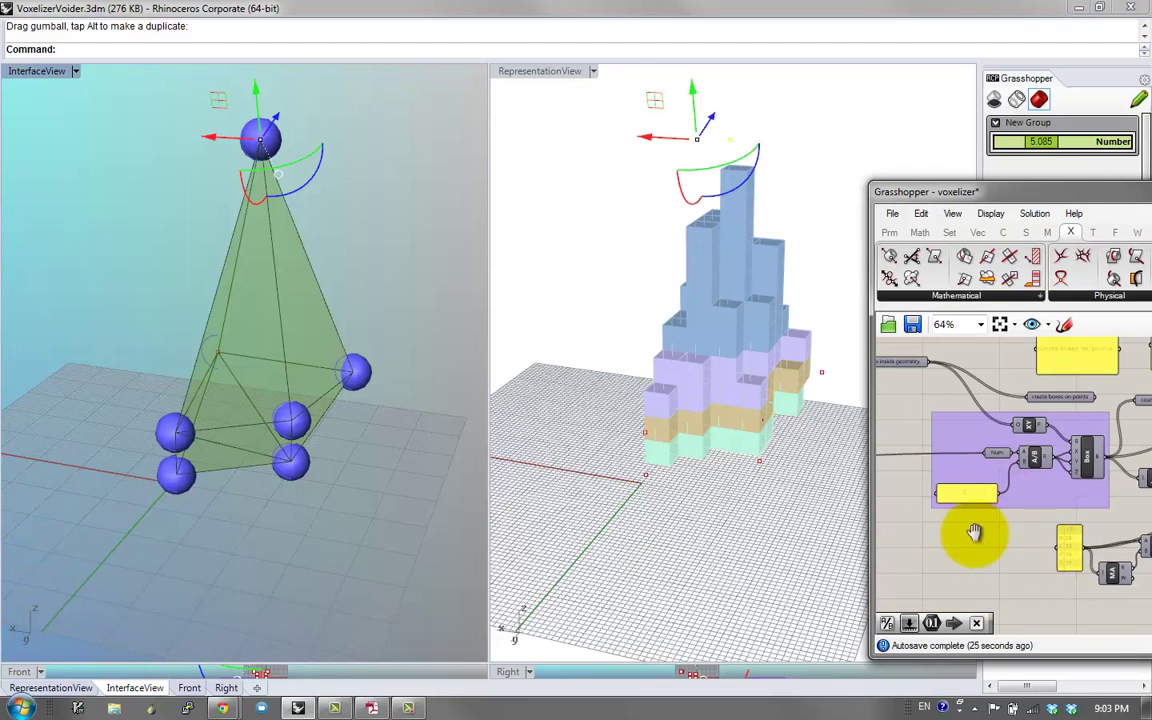
{"action": "right_click_drag", "start_coordinate": [974, 531], "coordinate": [995, 476]}
{"action": "scroll", "coordinate": [988, 514], "scroll_direction": "up", "scroll_amount": 3}
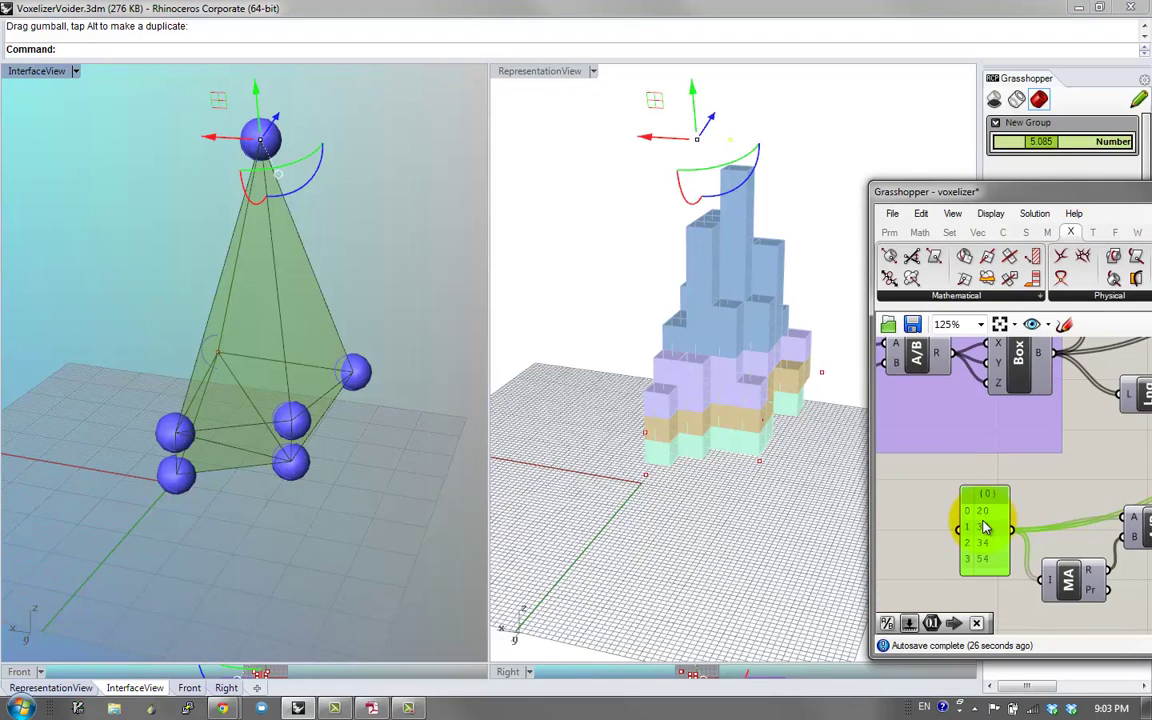
{"action": "double_click", "coordinate": [985, 527]}
{"action": "type", "text": "100"}
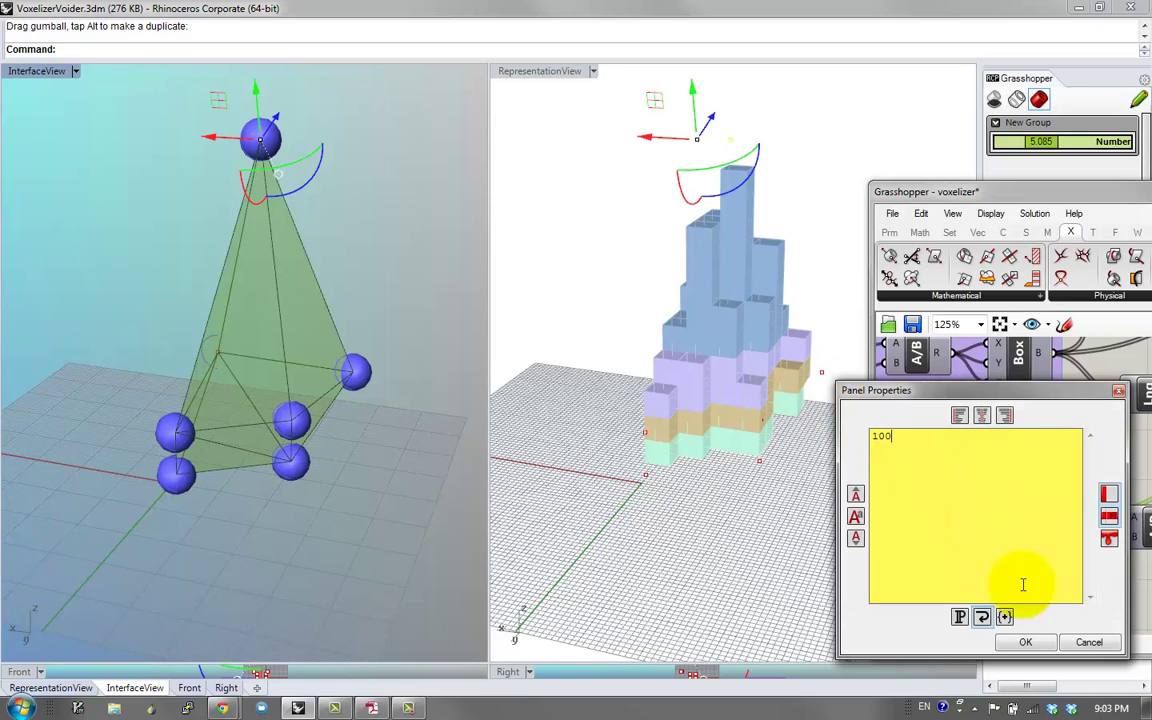
{"action": "left_click", "coordinate": [1024, 642]}
{"action": "right_click_drag", "start_coordinate": [450, 392], "coordinate": [345, 385]}
{"action": "left_click_drag", "start_coordinate": [1068, 194], "coordinate": [717, 140]}
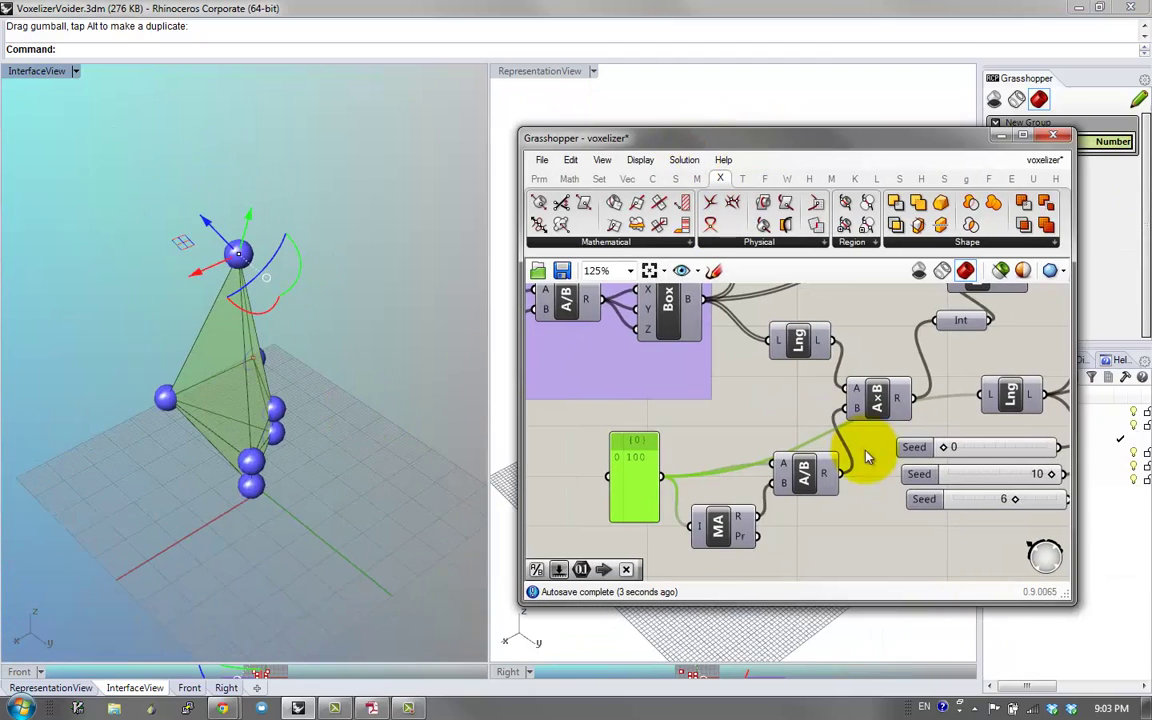
Add a Geometry parameter to the voxelizer definition and feed it from the 'find only points that are inside geometry' parameter
{"action": "left_click", "coordinate": [1022, 136]}
{"action": "right_click_drag", "start_coordinate": [570, 318], "coordinate": [741, 416]}
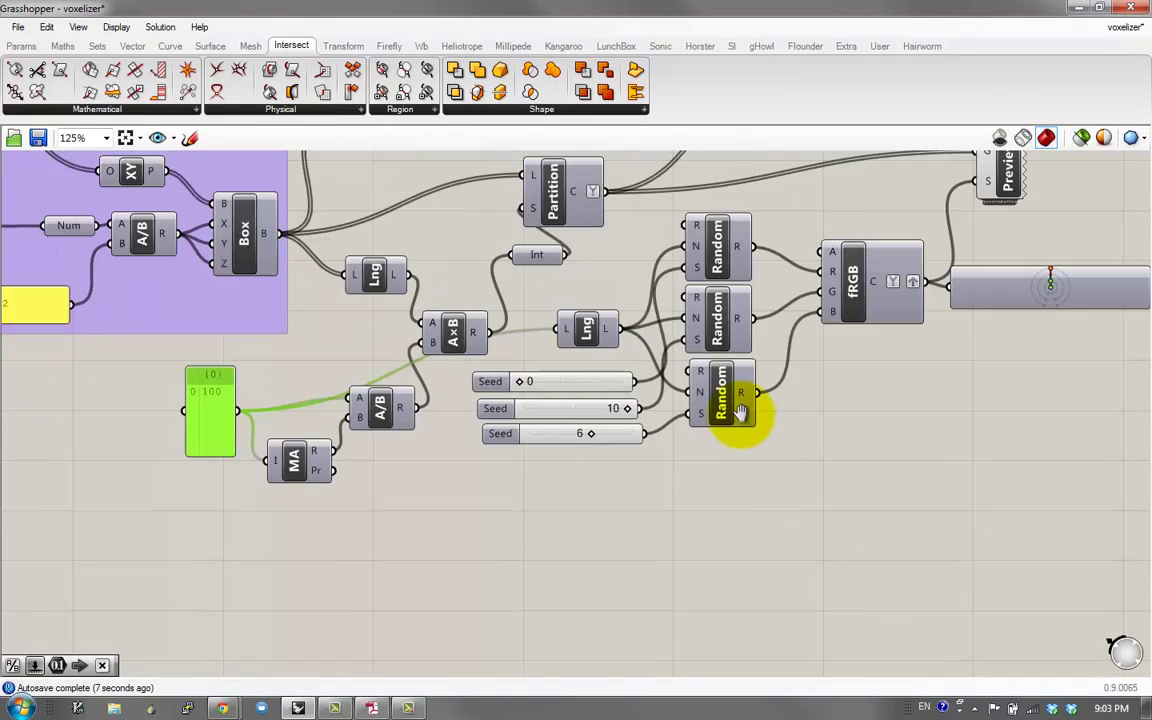
{"action": "scroll", "coordinate": [741, 418], "scroll_direction": "down", "scroll_amount": 1}
{"action": "double_click", "coordinate": [699, 466]}
{"action": "type", "text": "ge"}
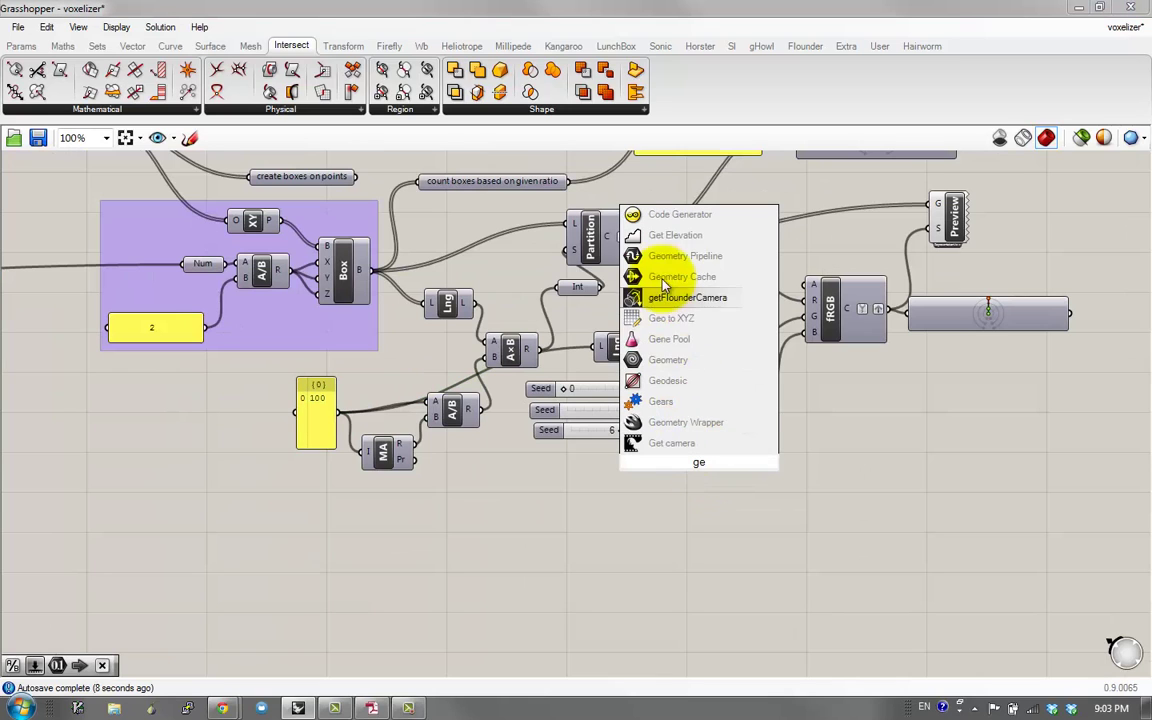
{"action": "left_click", "coordinate": [665, 360]}
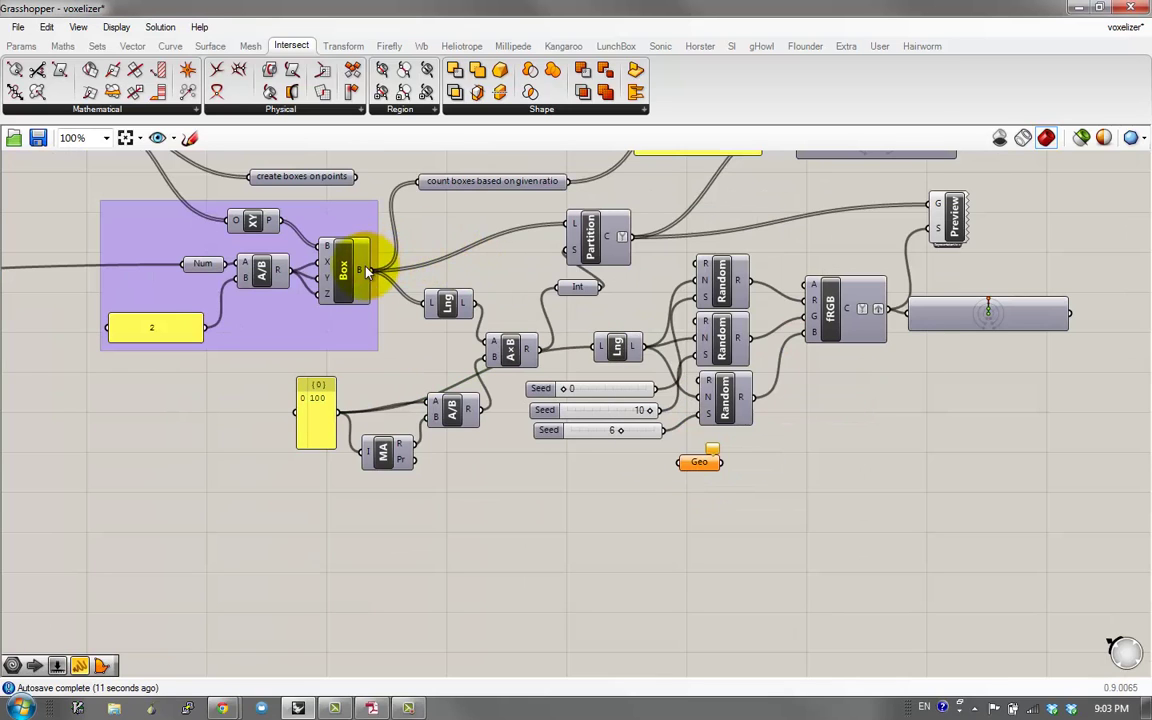
{"action": "right_click_drag", "start_coordinate": [367, 272], "coordinate": [476, 355]}
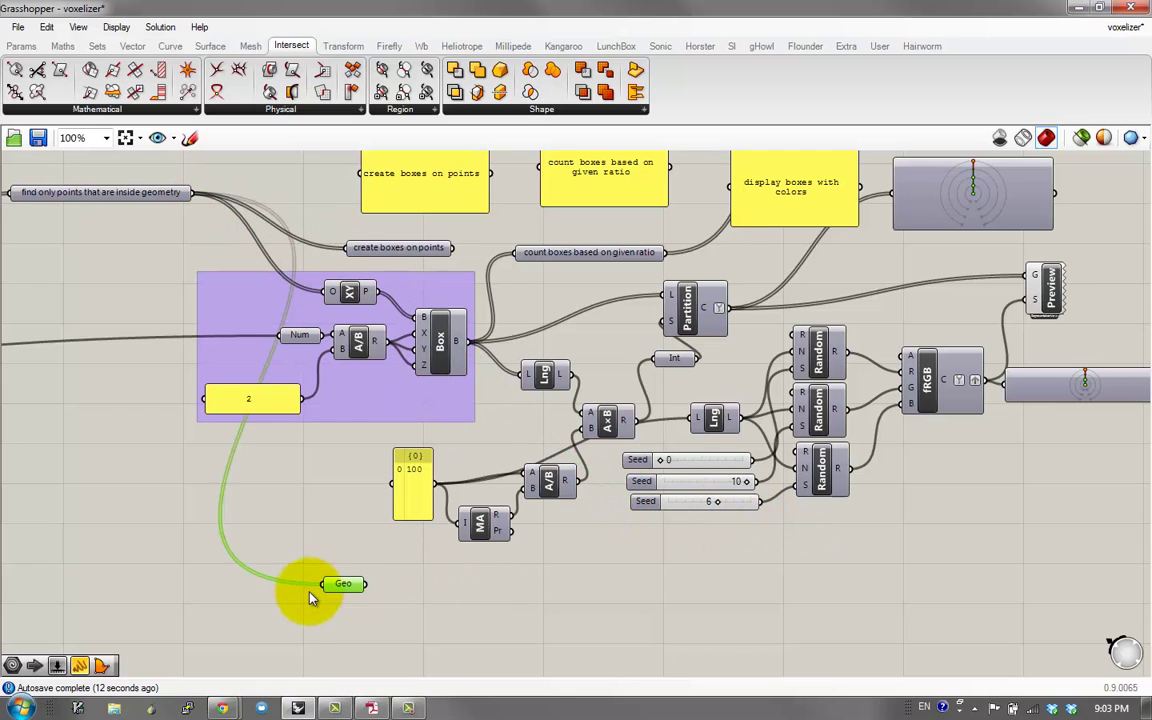
Arrange the Rhino and Grasshopper windows side by side, keeping both InterfaceView and RepresentationView visible
{"action": "left_click_drag", "start_coordinate": [416, 7], "coordinate": [761, 172]}
{"action": "key", "text": "super+Right"}
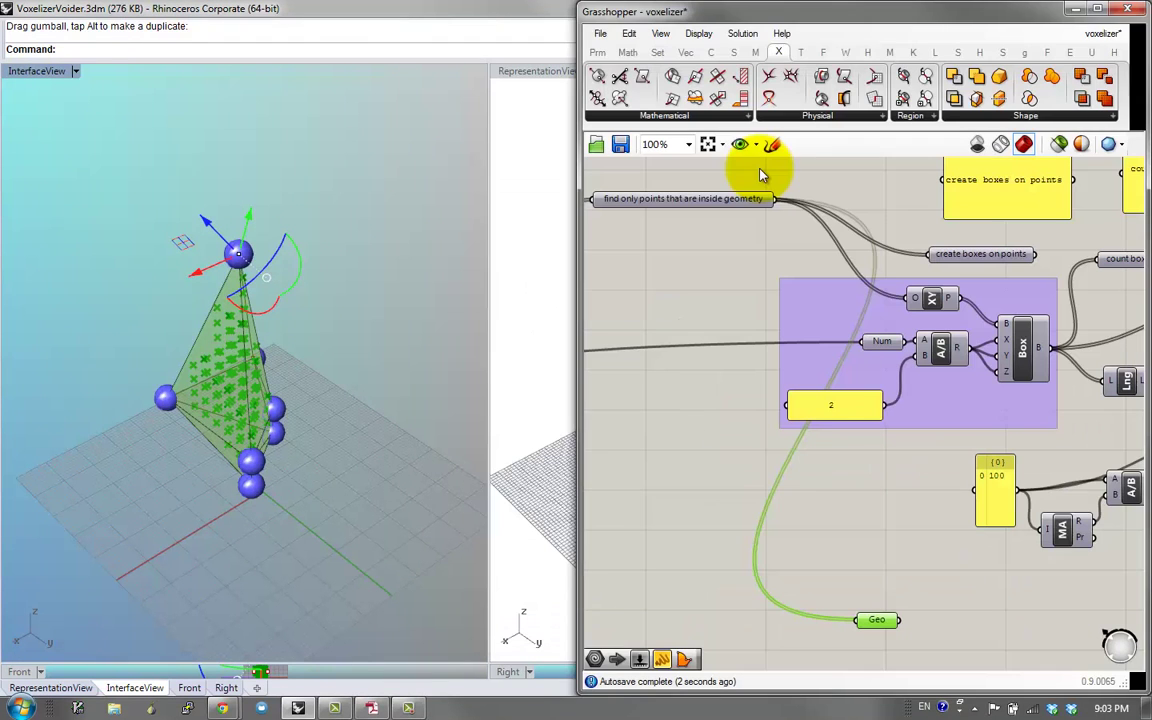
{"action": "double_click", "coordinate": [482, 8]}
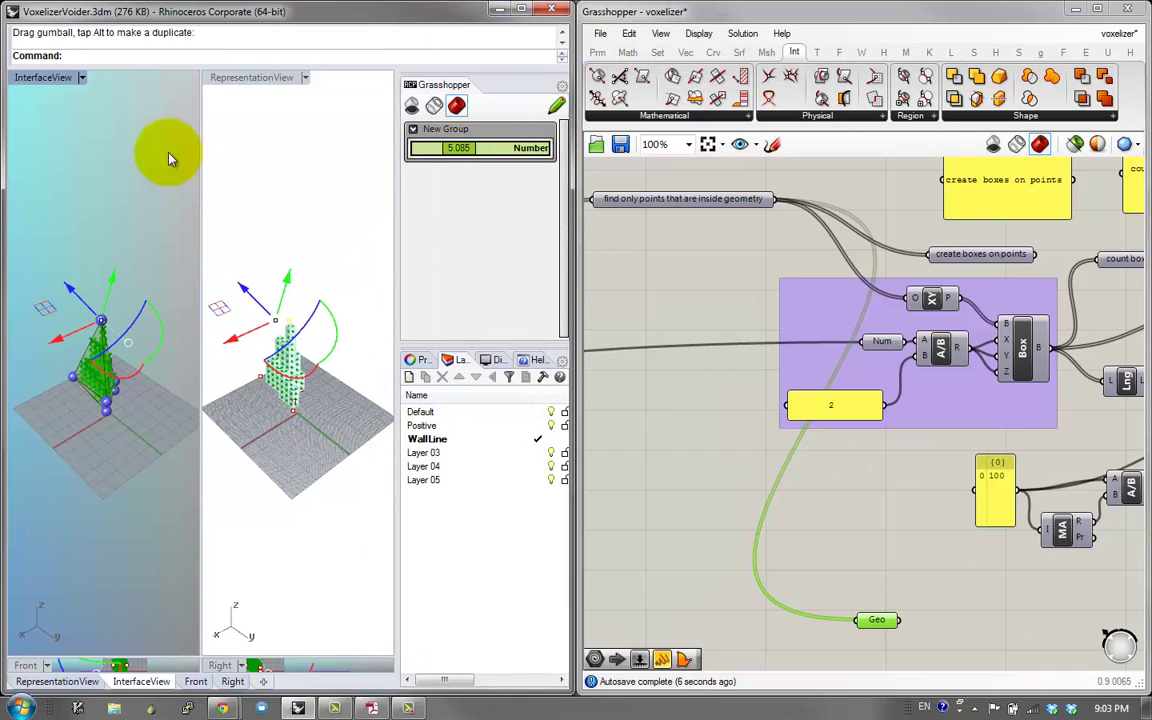
{"action": "double_click", "coordinate": [49, 75]}
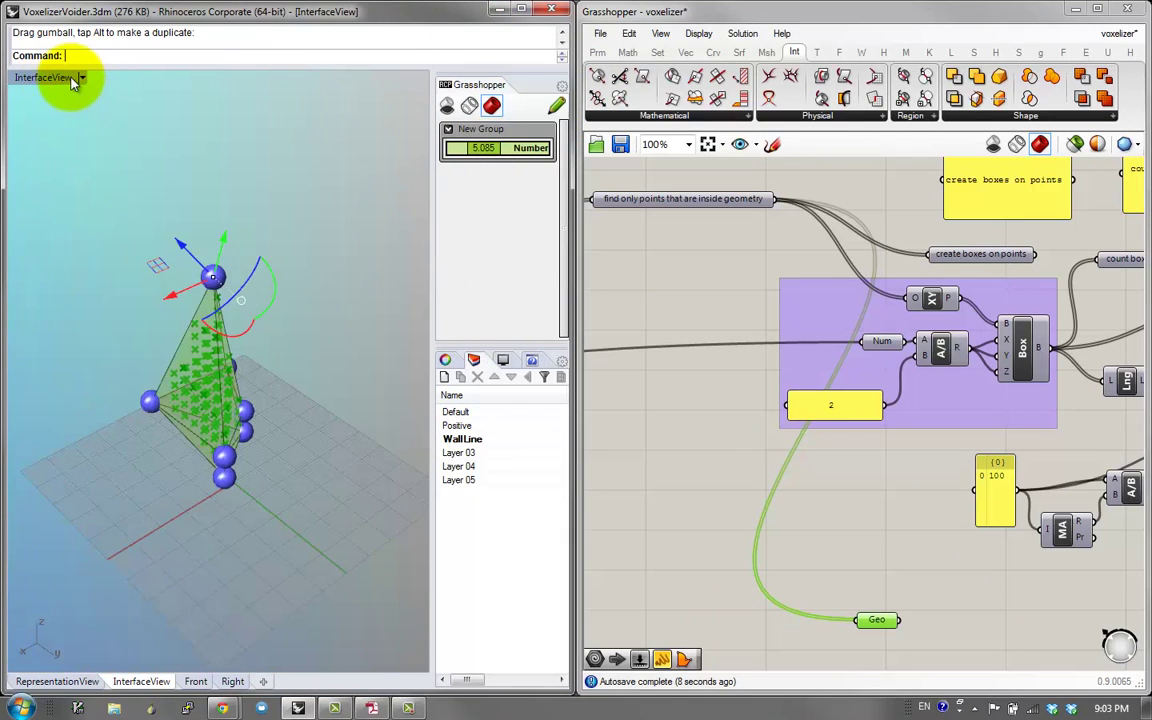
{"action": "double_click", "coordinate": [60, 77]}
{"action": "right_click_drag", "start_coordinate": [810, 499], "coordinate": [722, 237]}
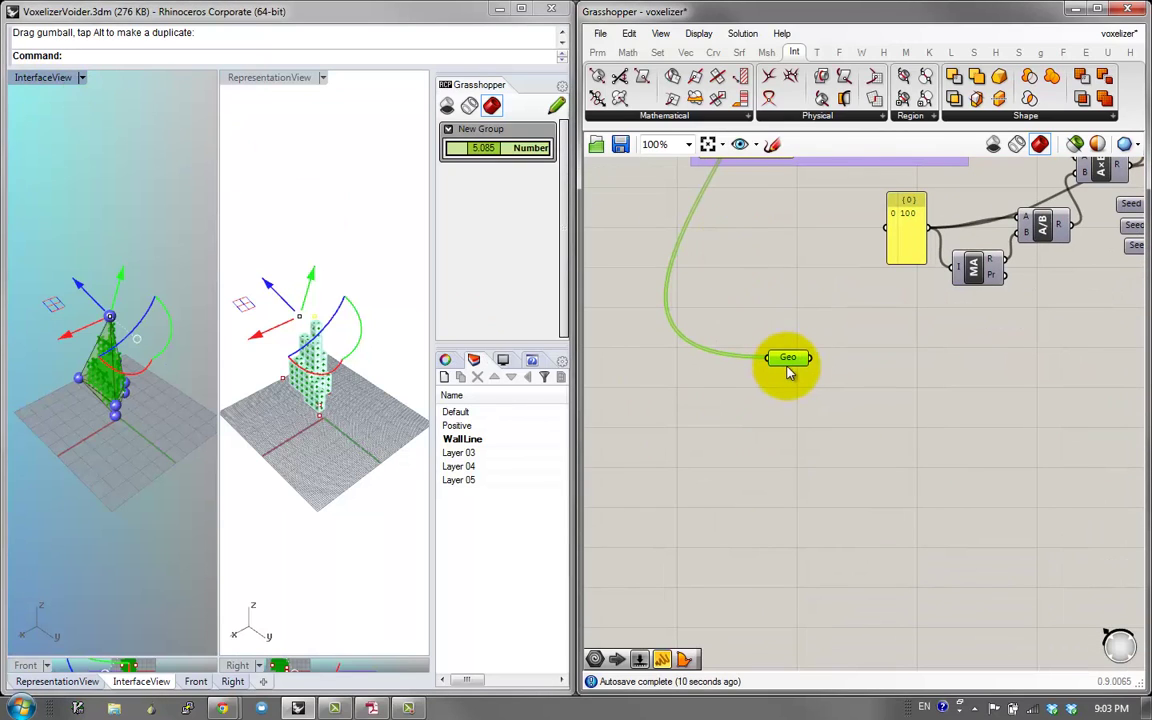
Examine the points inside the volume and the matching voxel boxes close up from several angles
{"action": "left_click", "coordinate": [128, 393]}
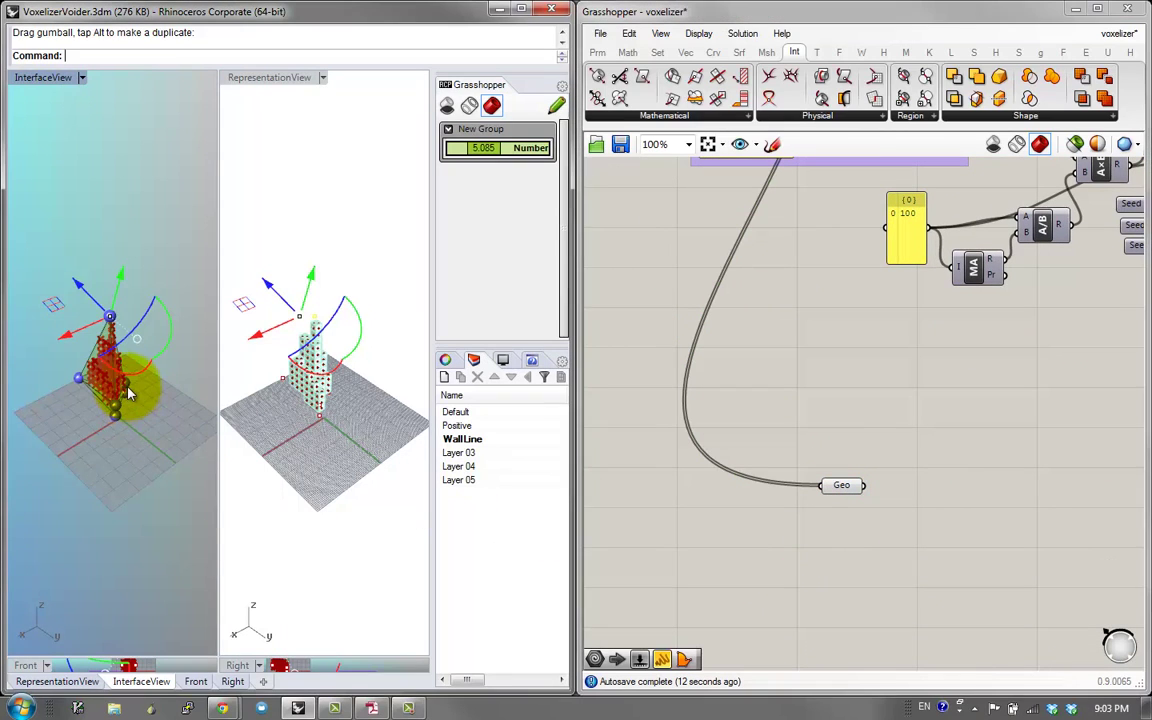
{"action": "left_click_drag", "start_coordinate": [110, 388], "coordinate": [92, 307]}
{"action": "right_click_drag", "start_coordinate": [92, 307], "coordinate": [99, 346]}
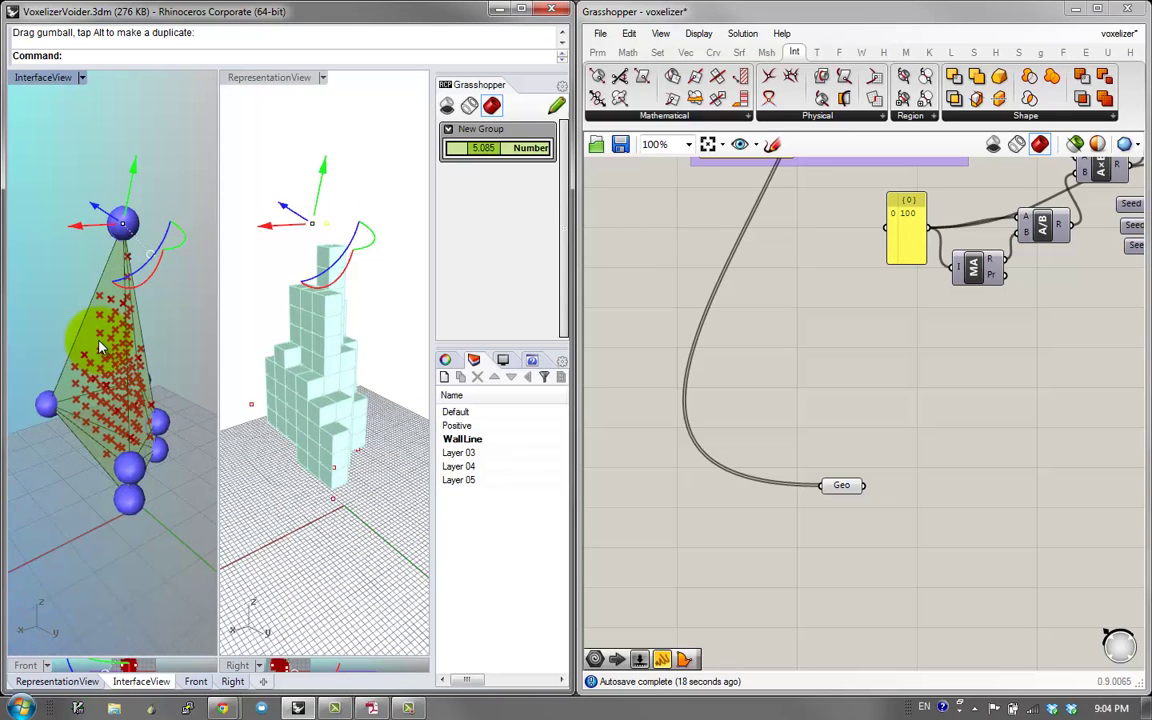
{"action": "right_click_drag", "start_coordinate": [100, 268], "coordinate": [60, 365]}
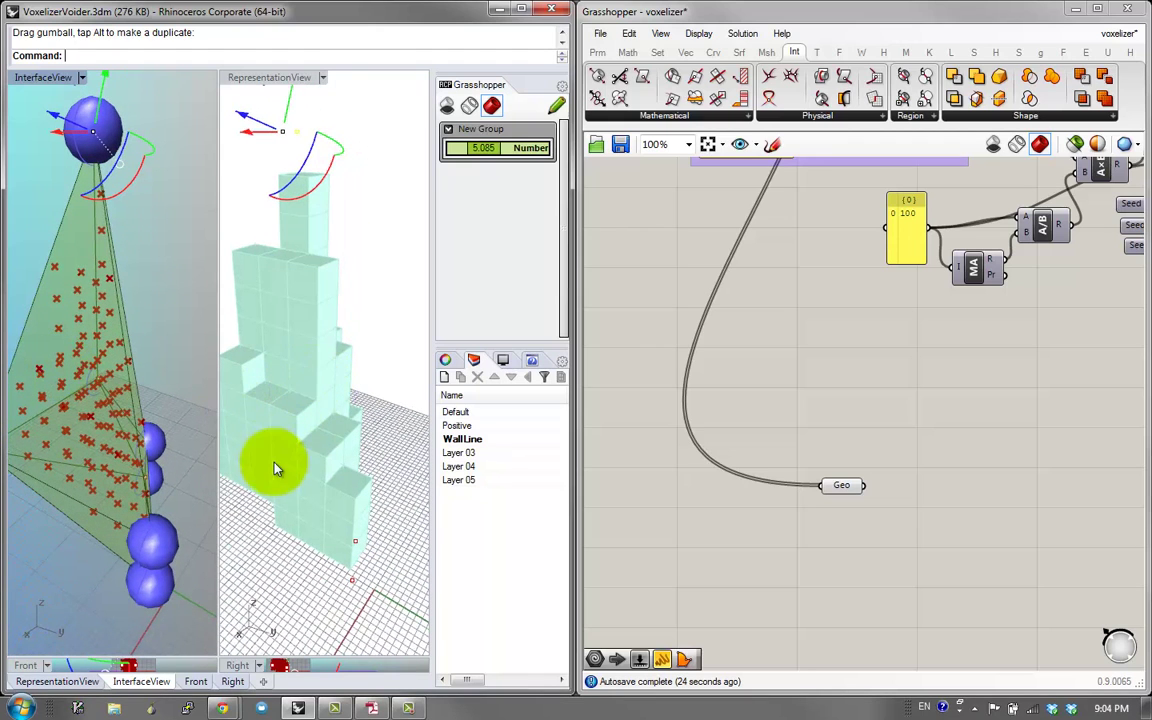
{"action": "right_click_drag", "start_coordinate": [325, 384], "coordinate": [301, 393]}
{"action": "right_click_drag", "start_coordinate": [70, 518], "coordinate": [70, 518]}
{"action": "scroll", "coordinate": [68, 520], "scroll_direction": "down", "scroll_amount": 2}
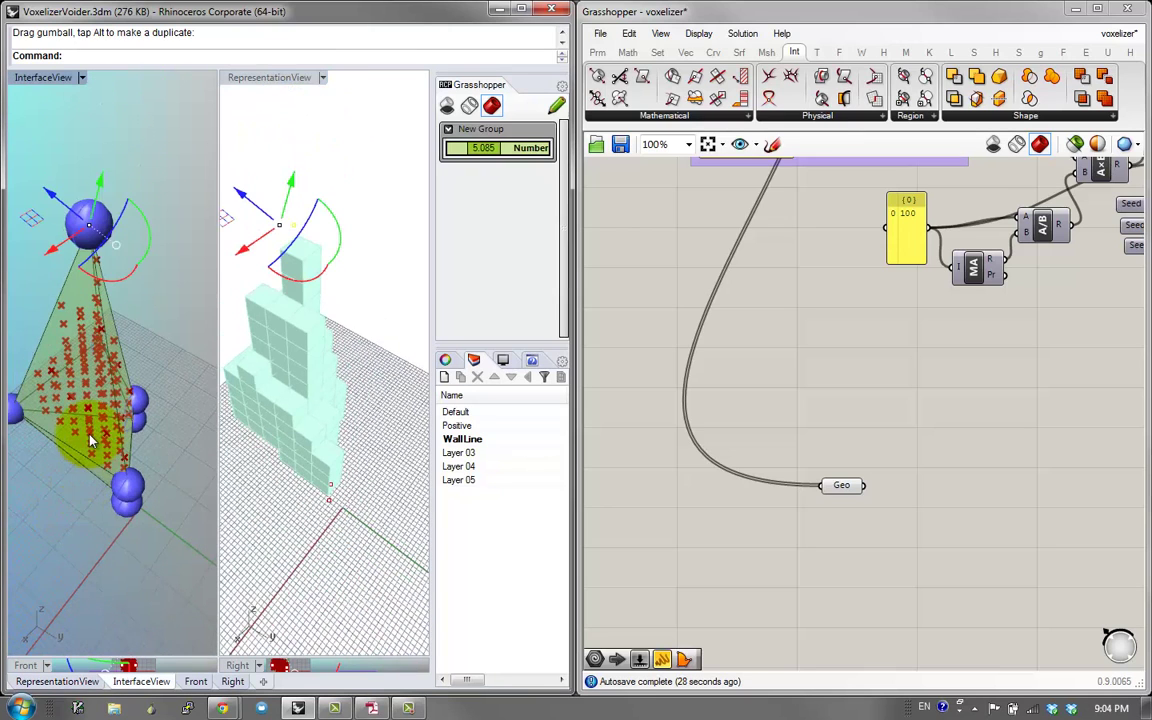
{"action": "right_click_drag", "start_coordinate": [88, 440], "coordinate": [116, 483]}
{"action": "scroll", "coordinate": [95, 410], "scroll_direction": "up", "scroll_amount": 3}
{"action": "right_click_drag", "start_coordinate": [96, 424], "coordinate": [105, 372]}
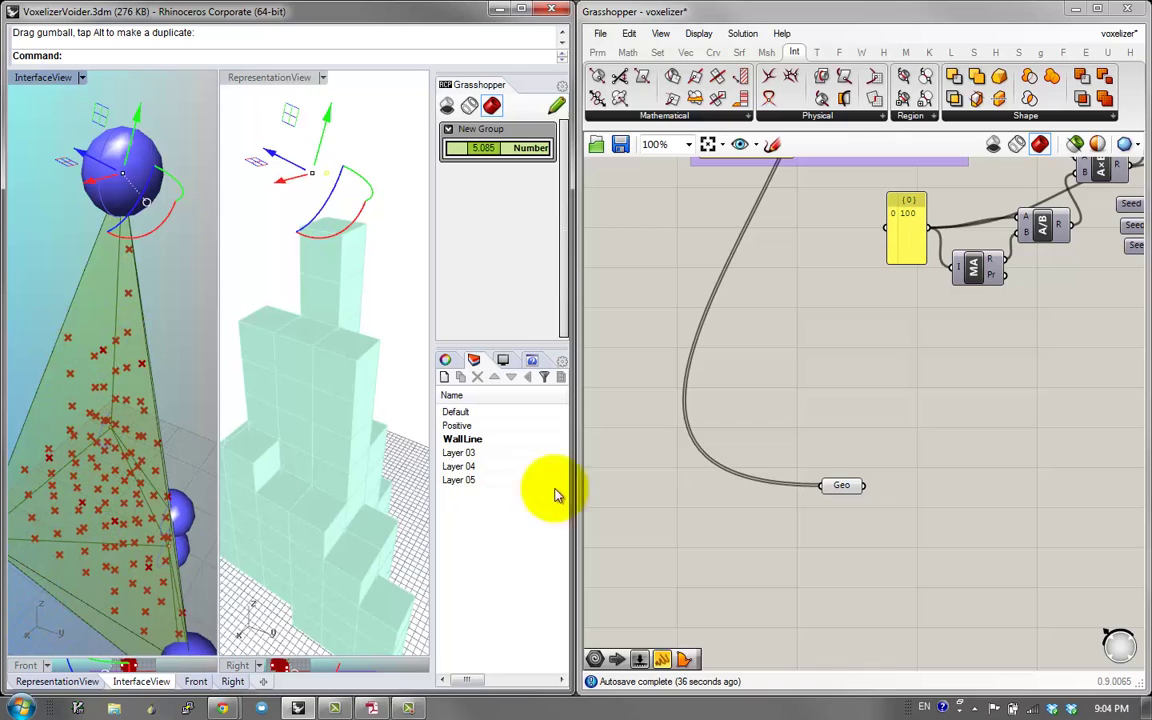
Set the Number slider feeding the MakePtArray component to 4.853
{"action": "right_click_drag", "start_coordinate": [859, 325], "coordinate": [986, 512]}
{"action": "scroll", "coordinate": [986, 512], "scroll_direction": "down", "scroll_amount": 1}
{"action": "right_click_drag", "start_coordinate": [743, 432], "coordinate": [915, 441]}
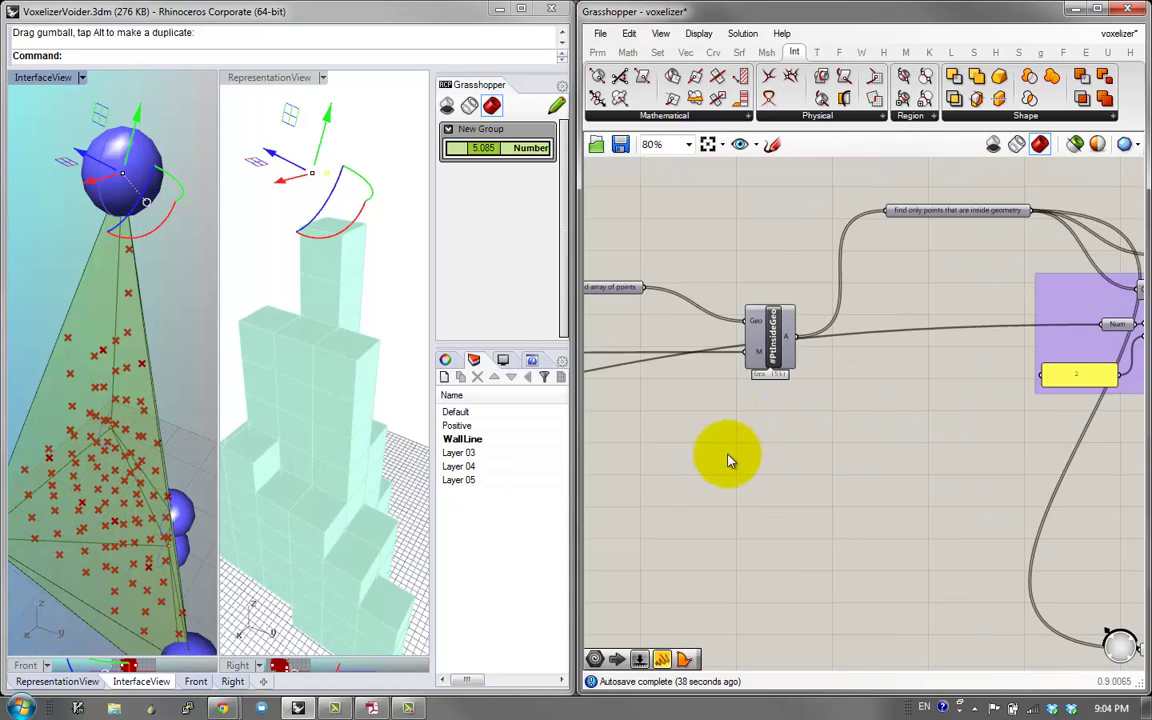
{"action": "right_click_drag", "start_coordinate": [728, 459], "coordinate": [795, 420]}
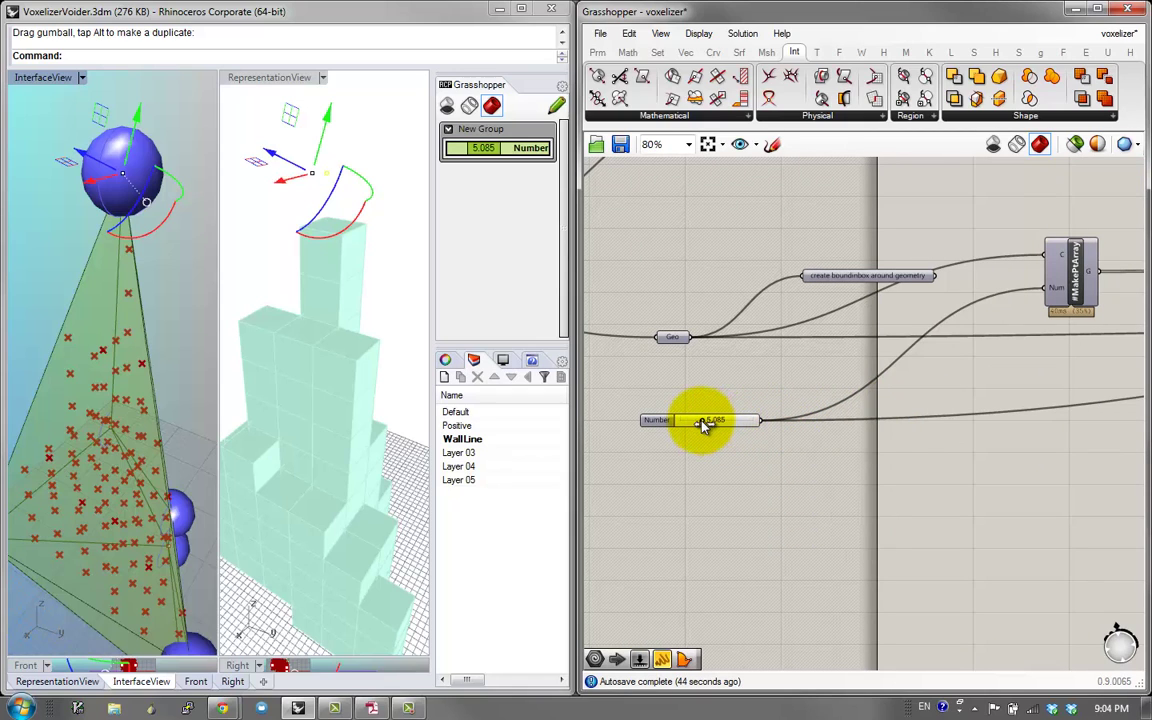
{"action": "mouse_move", "coordinate": [703, 424]}
{"action": "left_mouse_down"}
{"action": "mouse_move", "coordinate": [713, 424]}
{"action": "mouse_move", "coordinate": [699, 422]}
{"action": "left_mouse_up"}
Add a Number parameter near the Number slider and connect the slider's output to it
{"action": "double_click", "coordinate": [848, 458]}
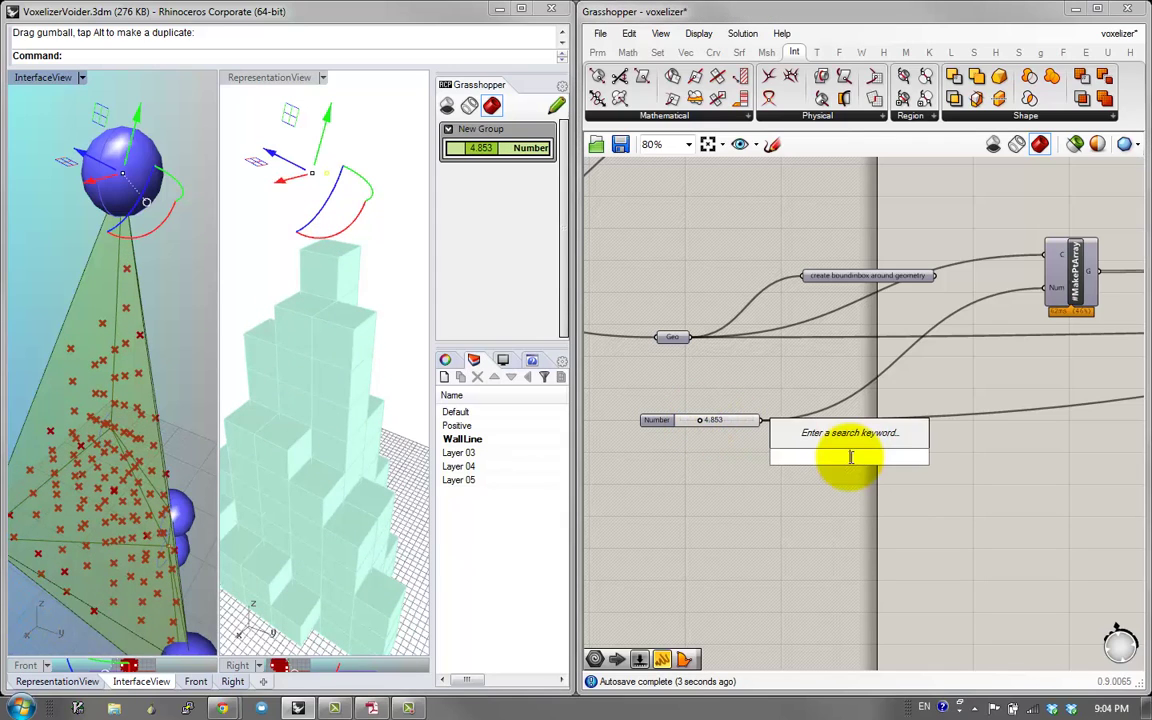
{"action": "type", "text": "num"}
{"action": "left_click", "coordinate": [800, 437]}
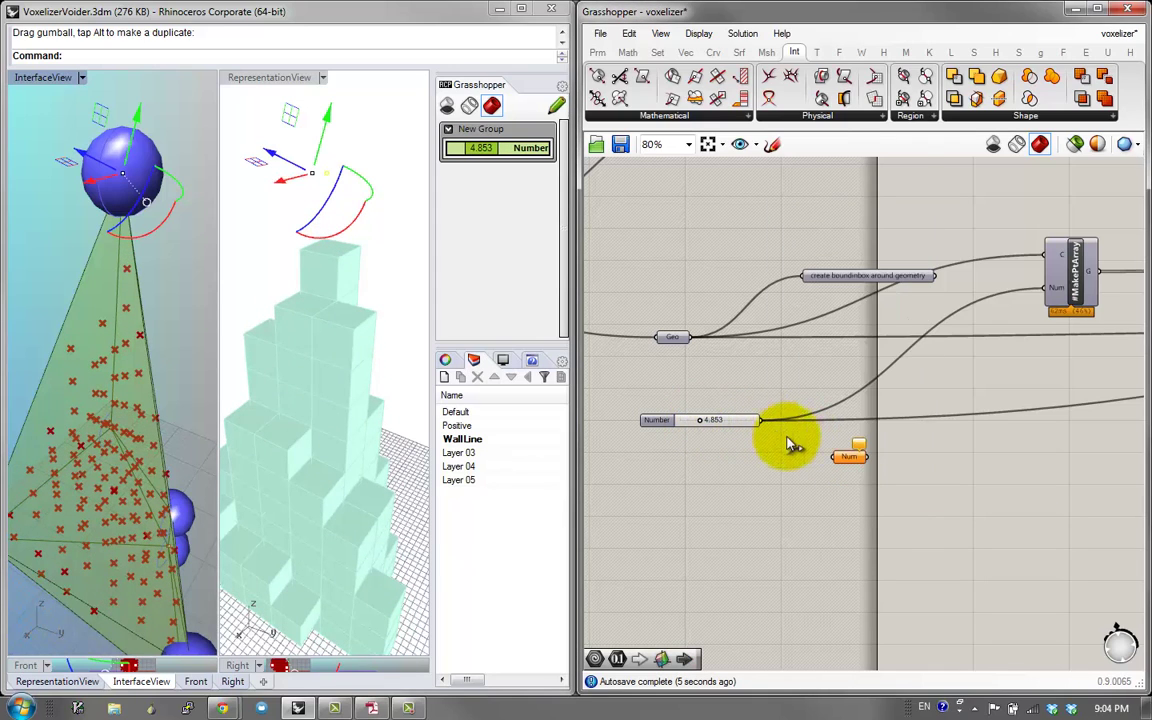
{"action": "left_click_drag", "start_coordinate": [761, 420], "coordinate": [1085, 501]}
Move the new Number parameter across the canvas to sit just below the new Geometry parameter
{"action": "scroll", "coordinate": [761, 478], "scroll_direction": "down", "scroll_amount": 5}
{"action": "scroll", "coordinate": [1109, 492], "scroll_direction": "up", "scroll_amount": 1}
{"action": "right_click_drag", "start_coordinate": [1059, 486], "coordinate": [982, 437]}
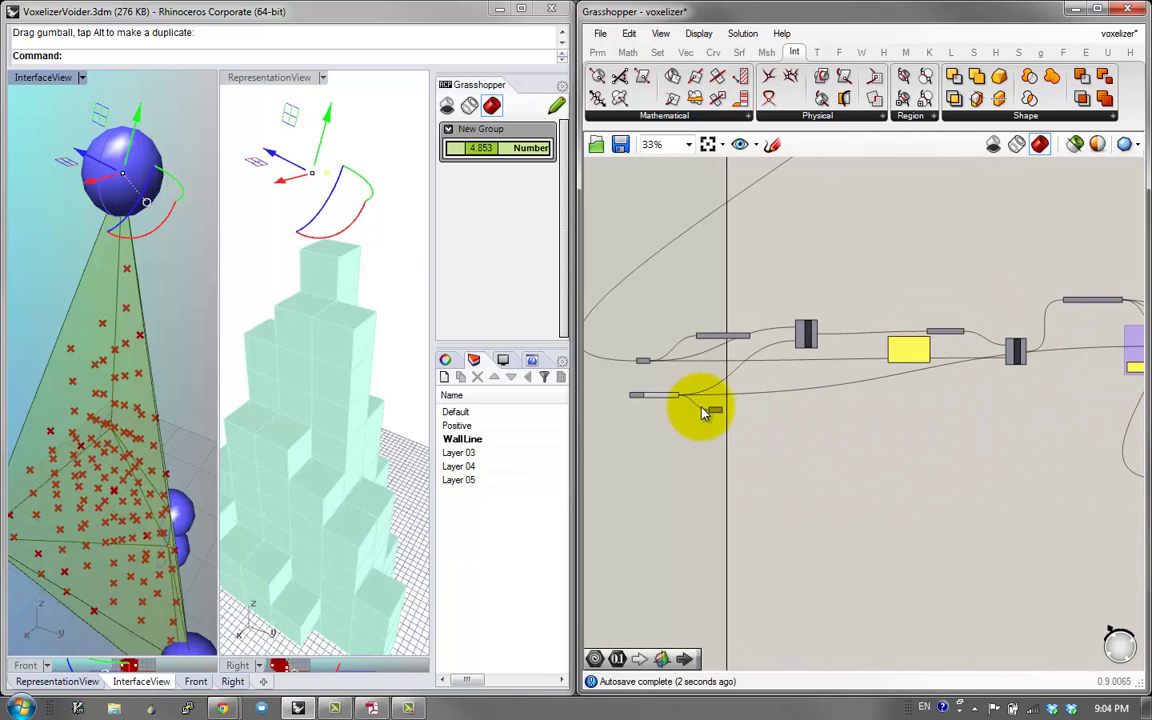
{"action": "left_click_drag", "start_coordinate": [715, 416], "coordinate": [1049, 464]}
{"action": "right_click_drag", "start_coordinate": [1072, 466], "coordinate": [827, 416]}
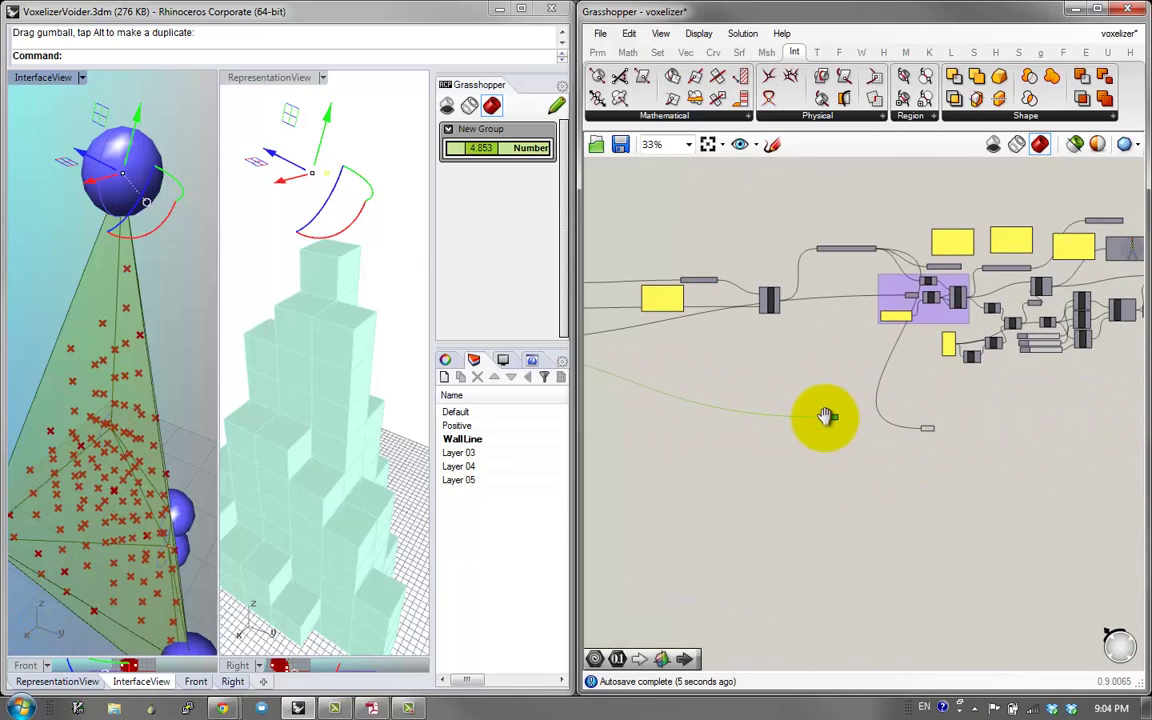
{"action": "scroll", "coordinate": [836, 420], "scroll_direction": "up", "scroll_amount": 3}
{"action": "left_click_drag", "start_coordinate": [827, 414], "coordinate": [963, 418]}
{"action": "left_click_drag", "start_coordinate": [887, 413], "coordinate": [1023, 467]}
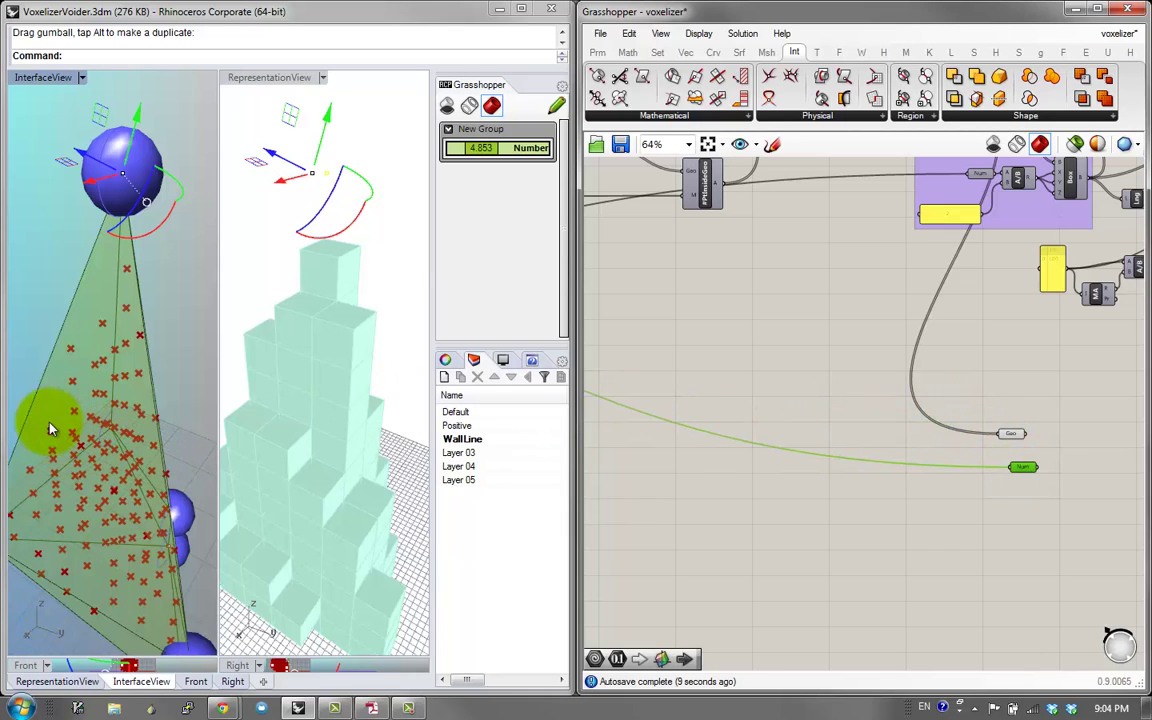
Inspect the spacing of the inside points and the voxel boxes from several sides, and nudge the Number parameter closer to the Geometry parameter
{"action": "right_click_drag", "start_coordinate": [106, 418], "coordinate": [78, 441]}
{"action": "scroll", "coordinate": [94, 446], "scroll_direction": "up", "scroll_amount": 2}
{"action": "scroll", "coordinate": [138, 404], "scroll_direction": "down", "scroll_amount": 2}
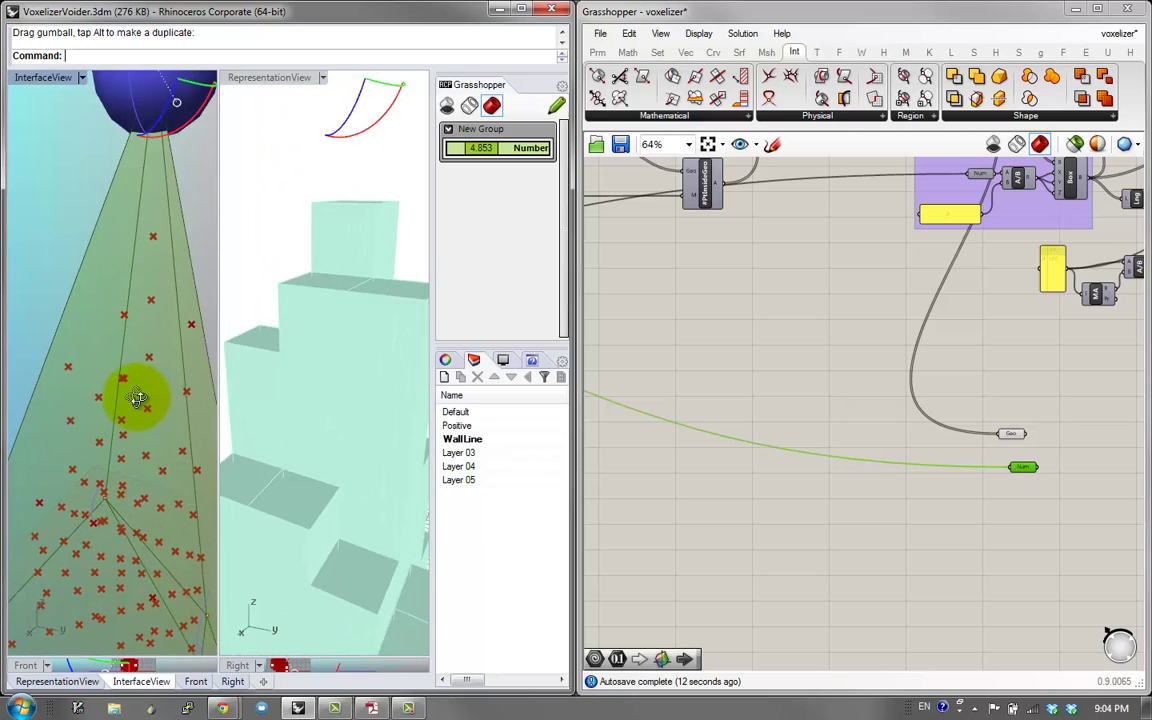
{"action": "right_click_drag", "start_coordinate": [136, 397], "coordinate": [160, 300]}
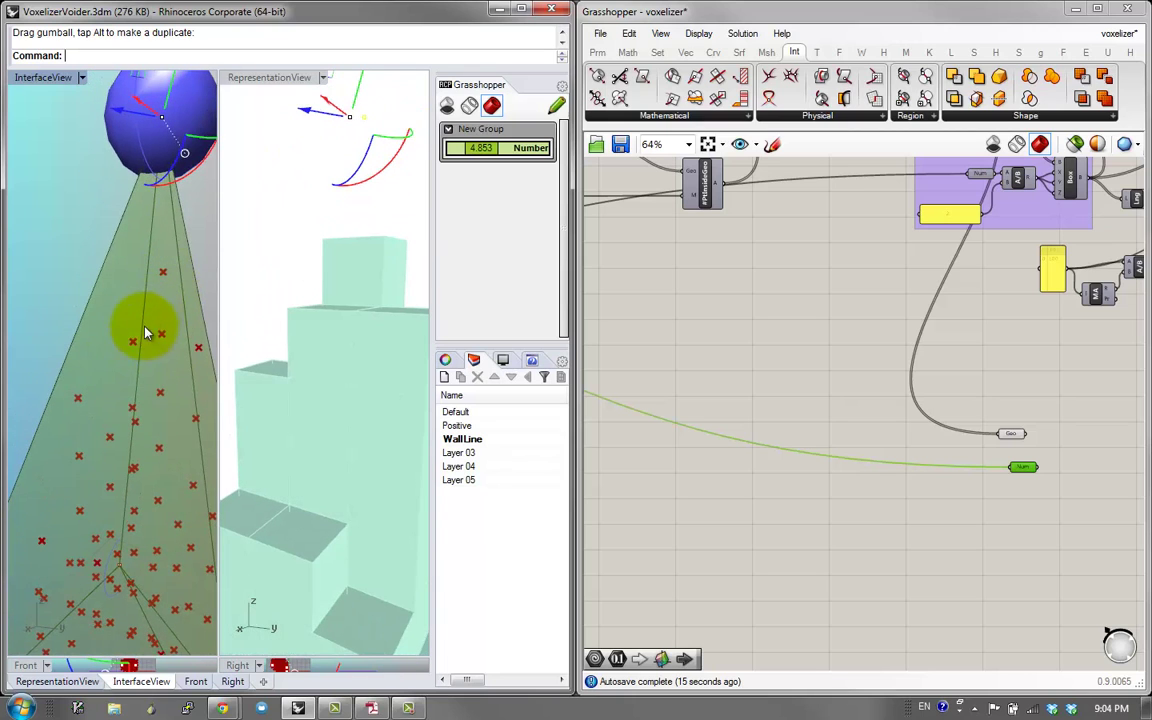
{"action": "scroll", "coordinate": [127, 330], "scroll_direction": "down", "scroll_amount": 3}
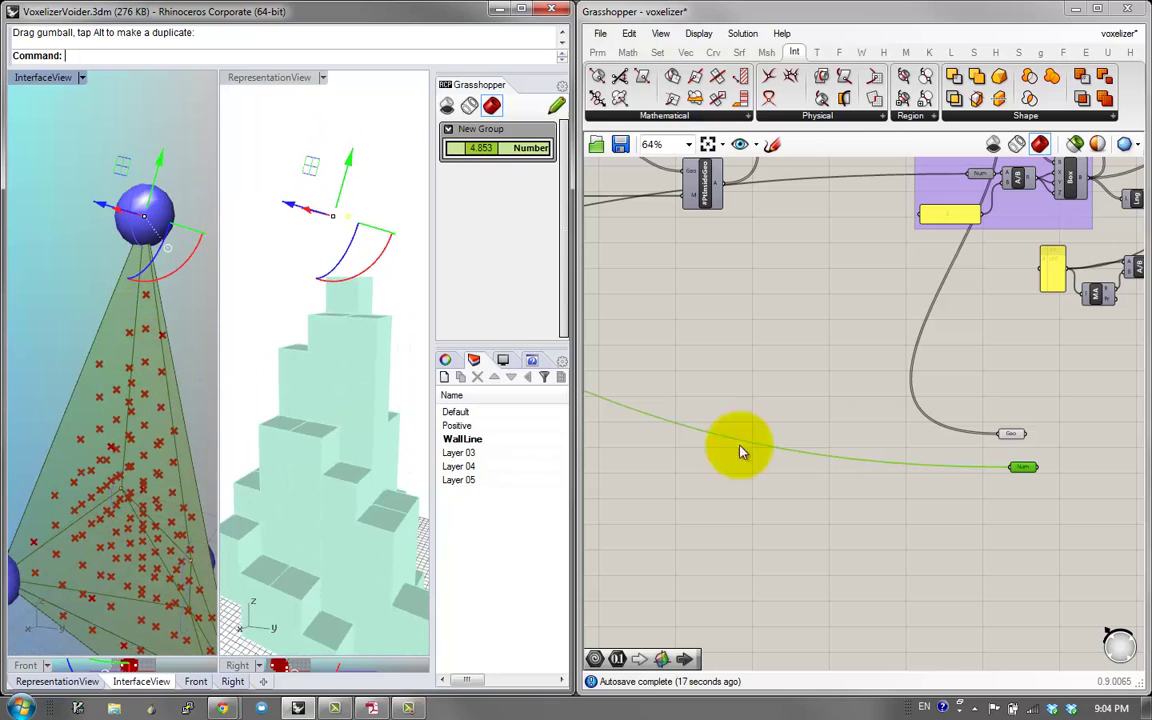
{"action": "left_click_drag", "start_coordinate": [1022, 474], "coordinate": [1014, 460]}
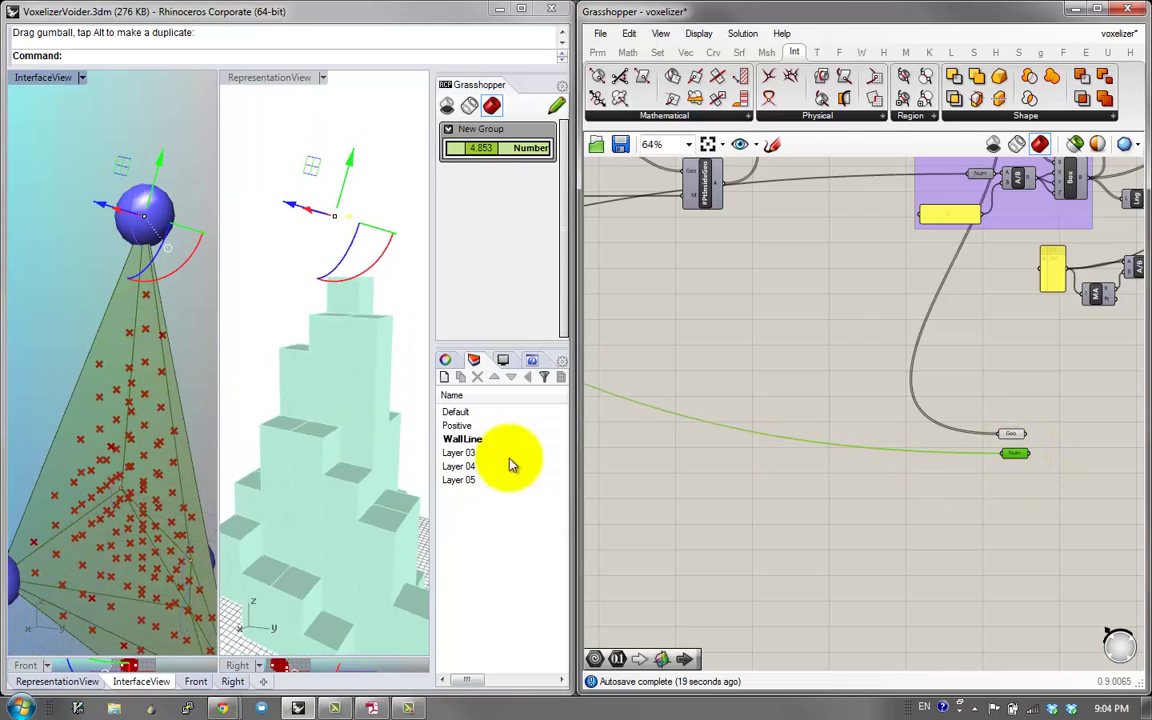
{"action": "right_click_drag", "start_coordinate": [140, 460], "coordinate": [92, 500]}
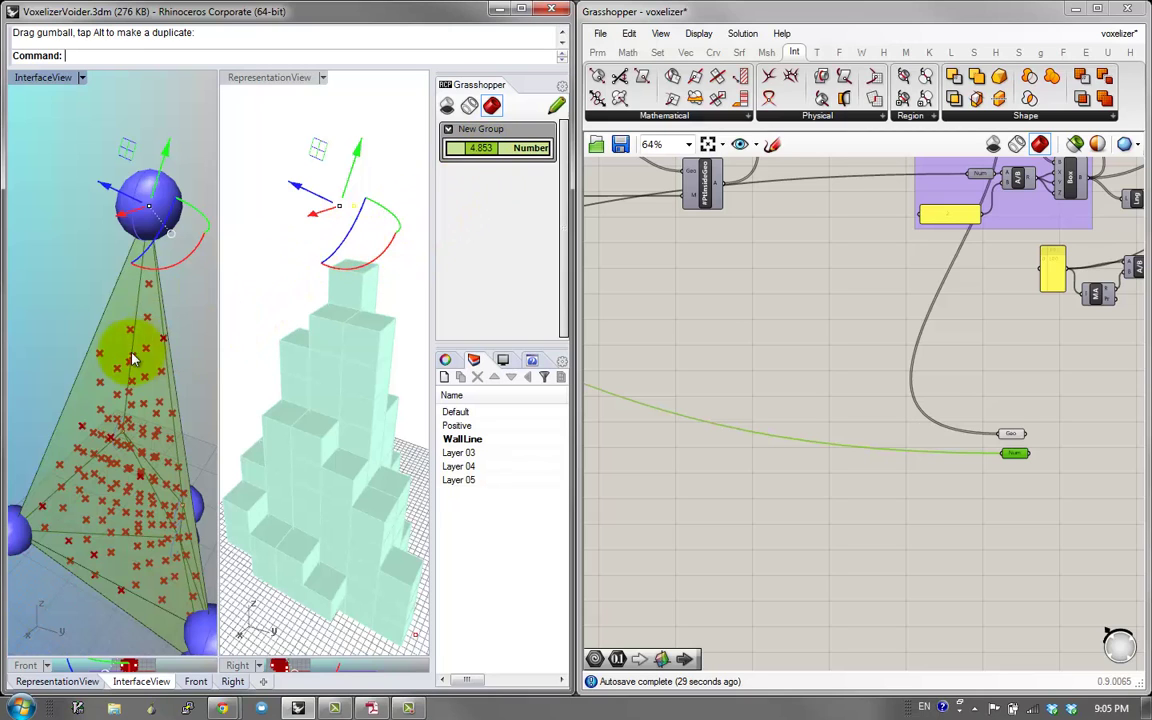
{"action": "mouse_move", "coordinate": [118, 343]}
{"action": "right_mouse_down"}
{"action": "mouse_move", "coordinate": [159, 334]}
{"action": "mouse_move", "coordinate": [154, 437]}
{"action": "mouse_move", "coordinate": [206, 386]}
{"action": "mouse_move", "coordinate": [52, 400]}
{"action": "mouse_move", "coordinate": [77, 437]}
{"action": "mouse_move", "coordinate": [118, 406]}
{"action": "mouse_move", "coordinate": [134, 337]}
{"action": "right_mouse_up"}
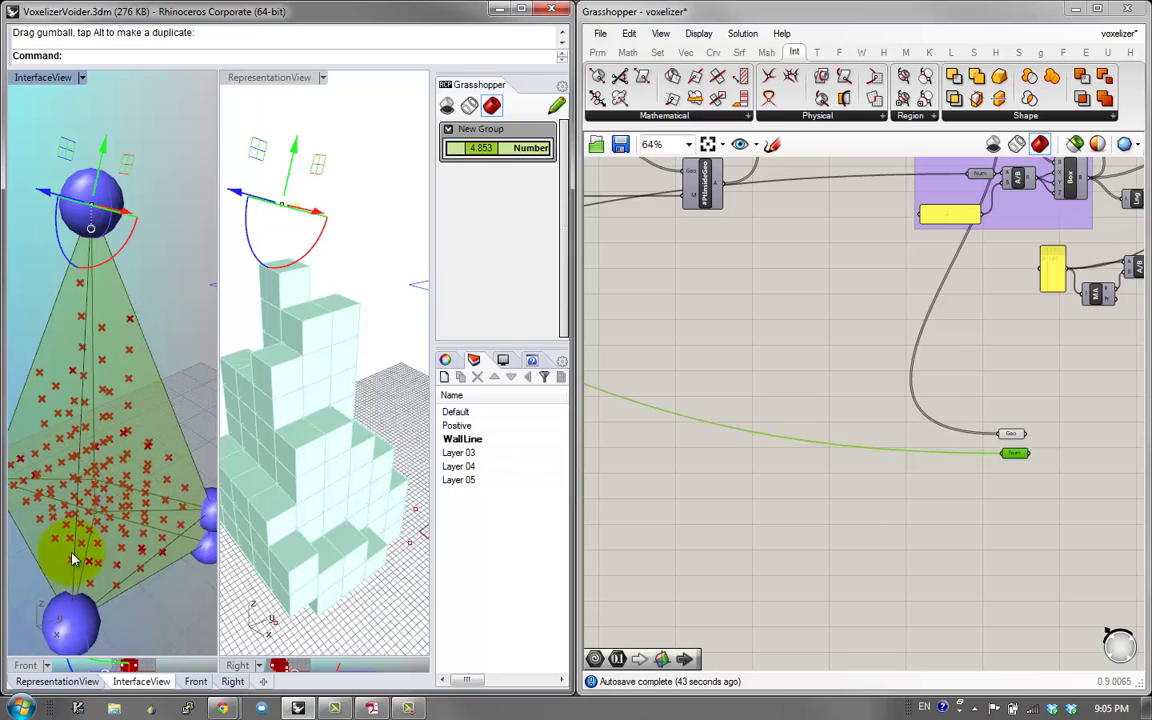
{"action": "right_click_drag", "start_coordinate": [83, 500], "coordinate": [213, 333]}
{"action": "right_click_drag", "start_coordinate": [152, 406], "coordinate": [71, 436]}
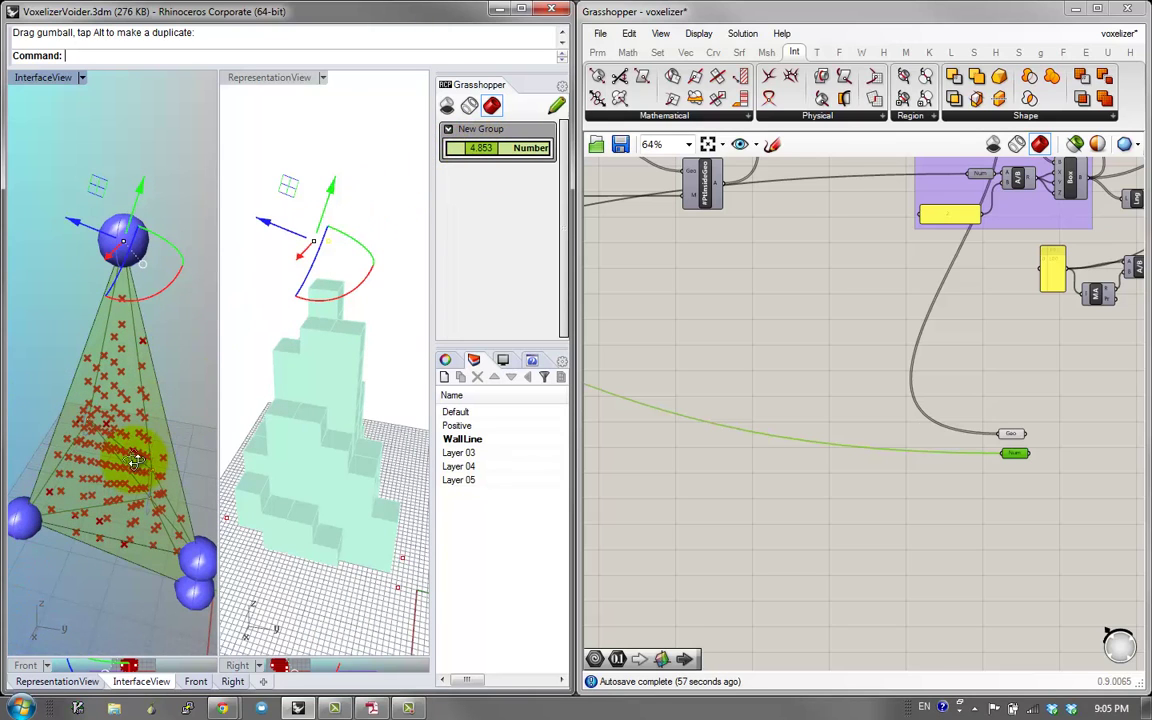
{"action": "right_click_drag", "start_coordinate": [135, 460], "coordinate": [117, 478]}
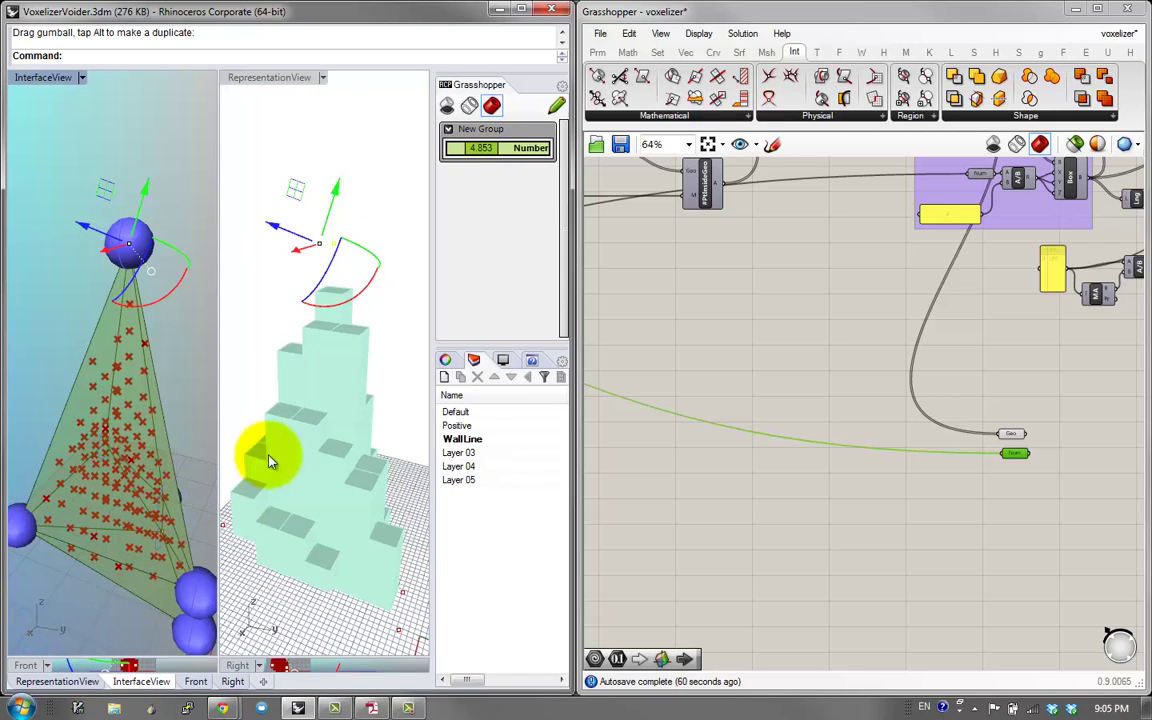
Move the Geometry parameter up, away from the Number parameter, to make room for new components
{"action": "scroll", "coordinate": [905, 452], "scroll_direction": "up", "scroll_amount": 3}
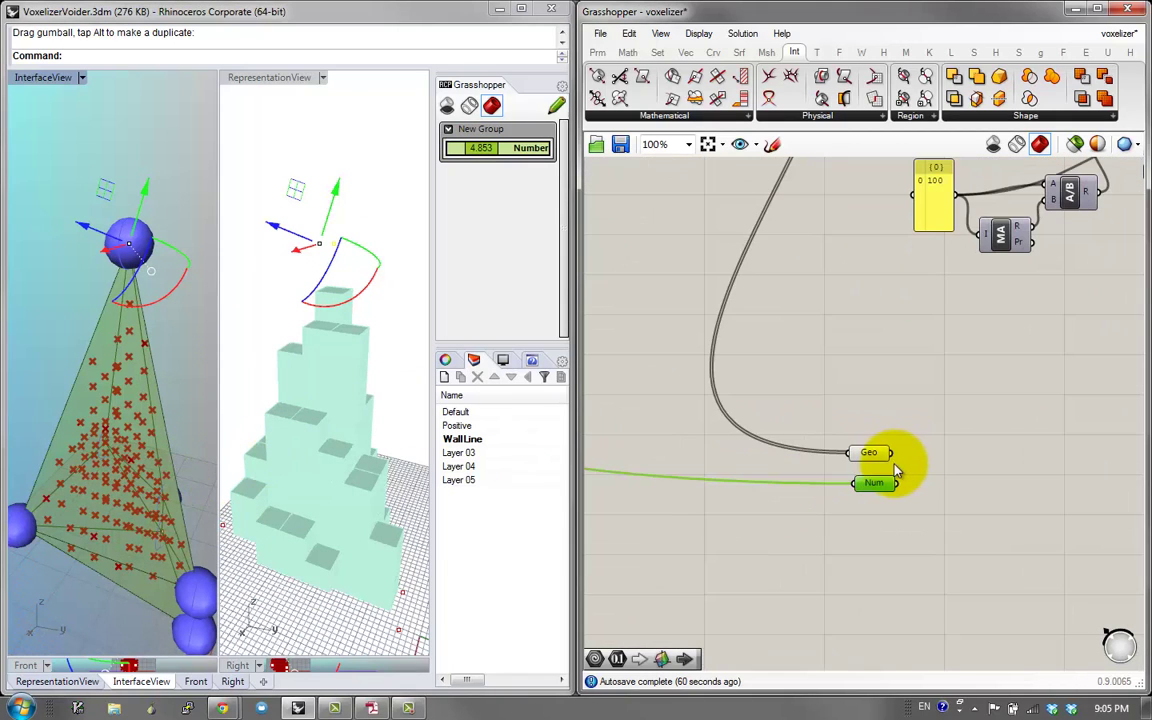
{"action": "left_click_drag", "start_coordinate": [870, 454], "coordinate": [887, 398]}
{"action": "scroll", "coordinate": [748, 458], "scroll_direction": "up", "scroll_amount": 3}
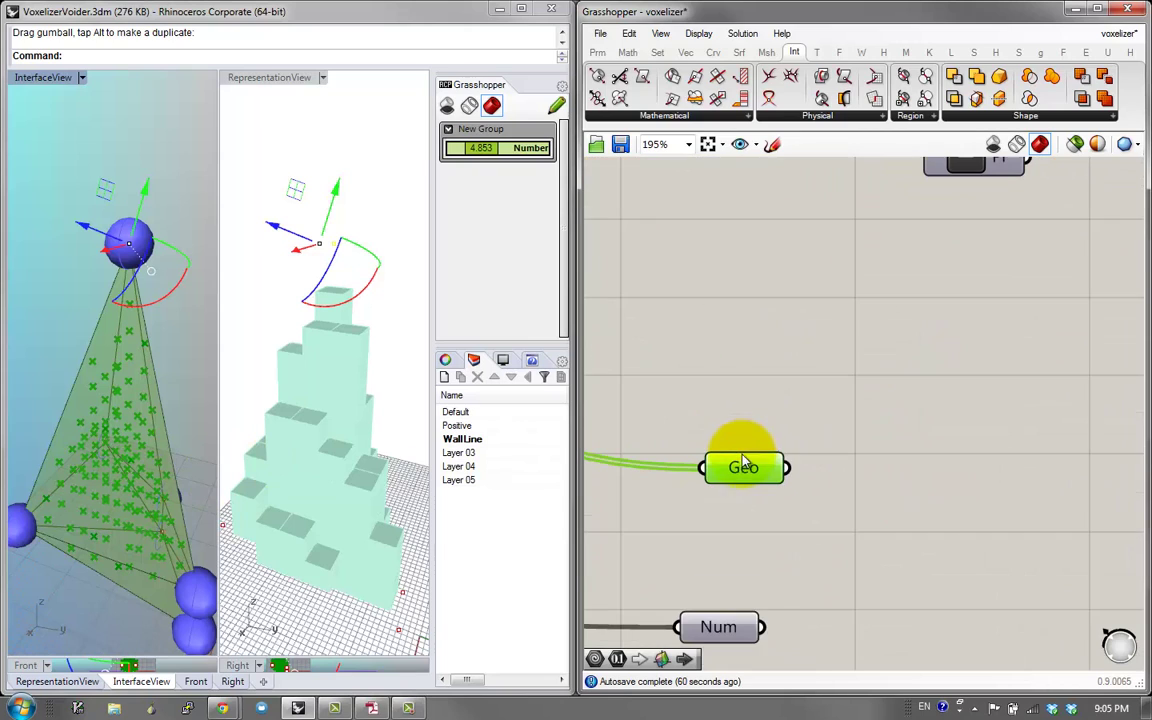
{"action": "mouse_move", "coordinate": [741, 473]}
{"action": "left_click_drag", "start_coordinate": [741, 473], "coordinate": [726, 288]}
{"action": "scroll", "coordinate": [778, 298], "scroll_direction": "down", "scroll_amount": 2}
{"action": "right_click_drag", "start_coordinate": [778, 298], "coordinate": [720, 404]}
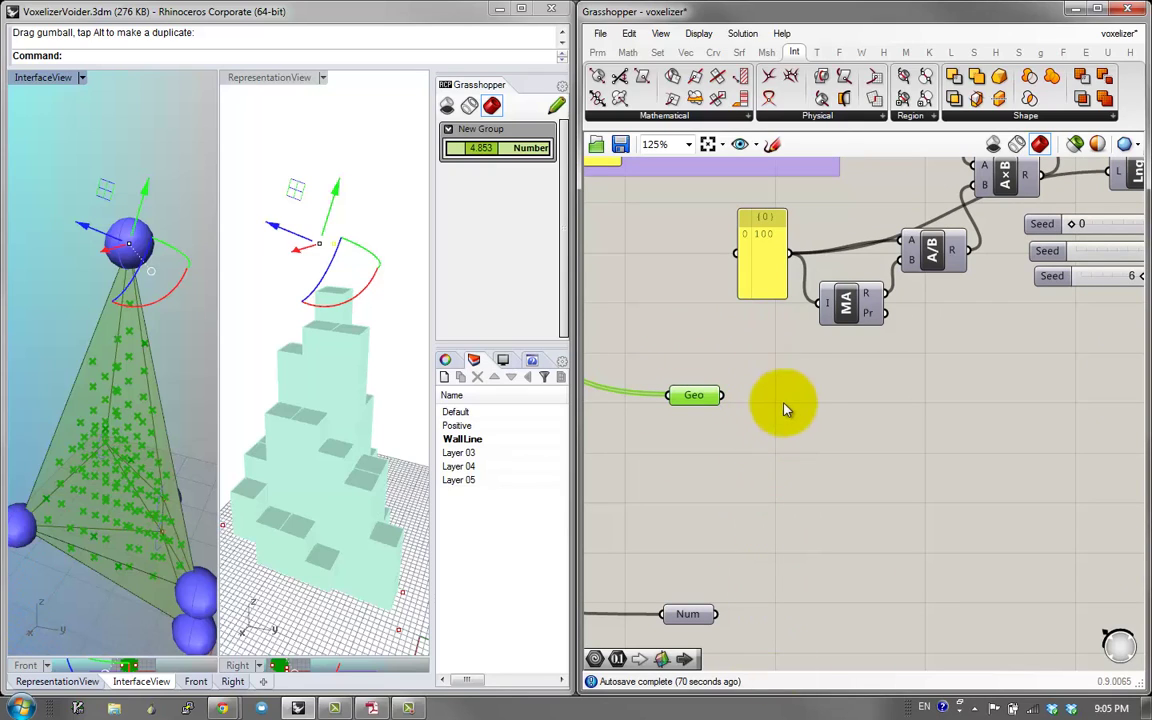
Add a Graft Tree component fed by the Geometry parameter, and reposition the parameter below and before it
{"action": "double_click", "coordinate": [783, 431]}
{"action": "type", "text": "gra"}
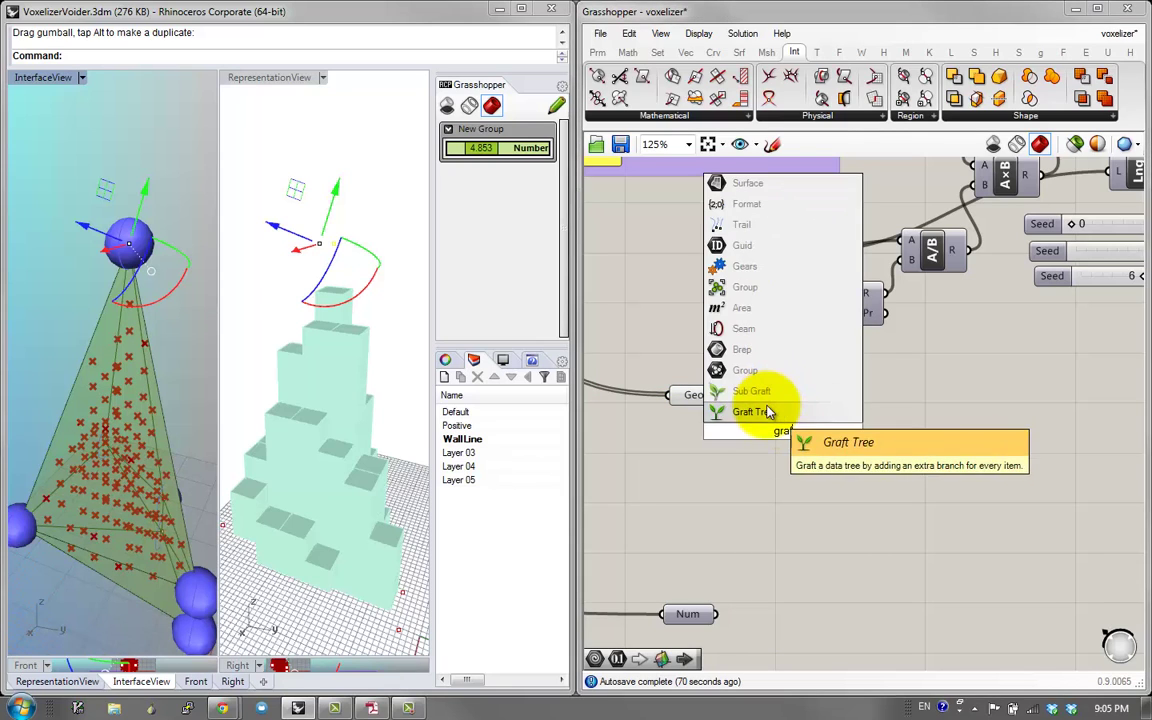
{"action": "left_click", "coordinate": [766, 545]}
{"action": "left_click_drag", "start_coordinate": [723, 396], "coordinate": [774, 364]}
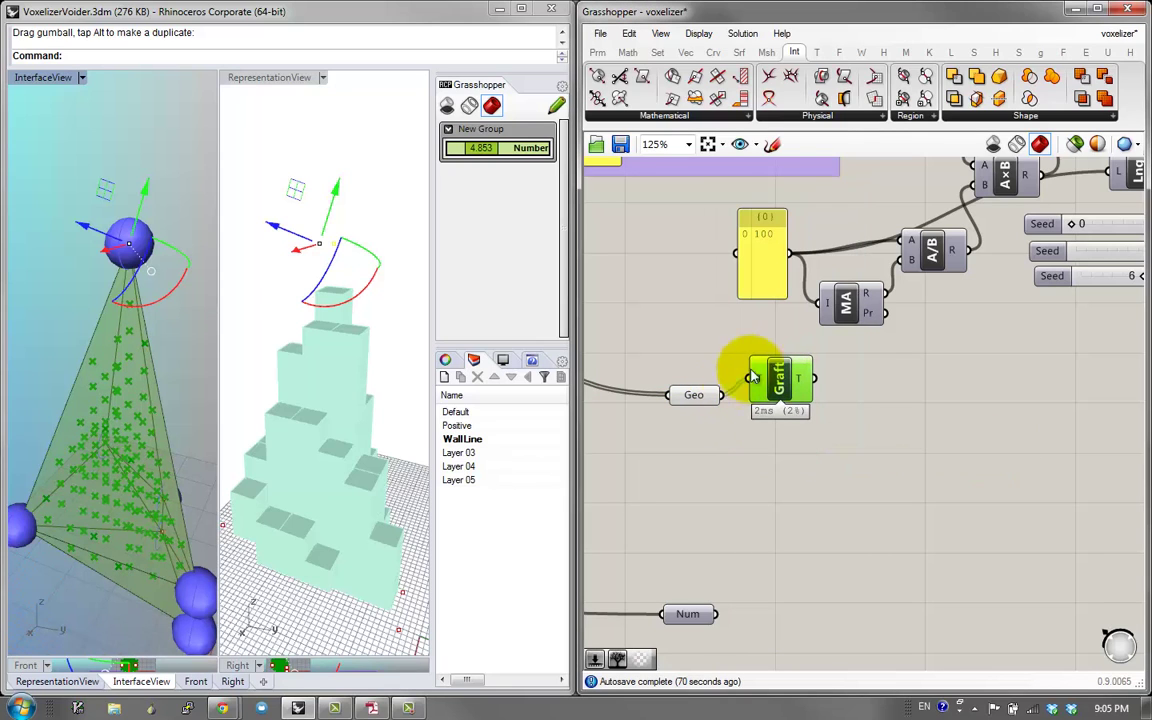
{"action": "left_click_drag", "start_coordinate": [701, 404], "coordinate": [684, 452]}
Add a Line component with start and end point inputs just below the Graft Tree component
{"action": "double_click", "coordinate": [820, 437]}
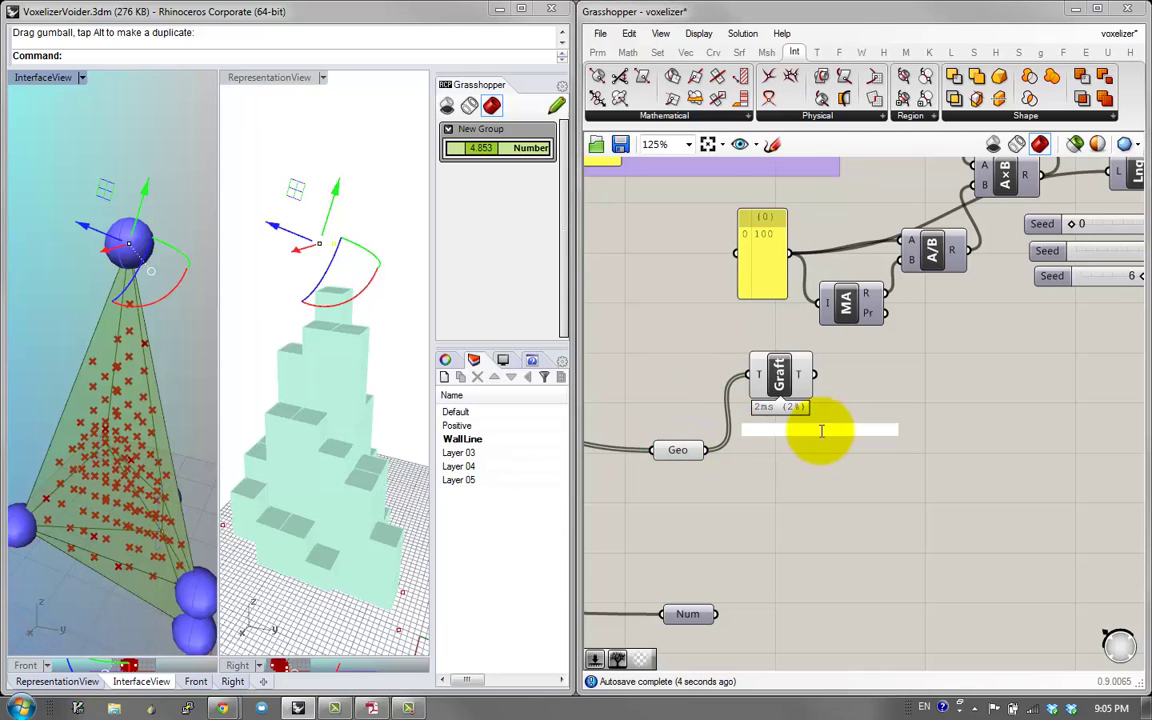
{"action": "type", "text": "line"}
{"action": "left_click", "coordinate": [806, 392]}
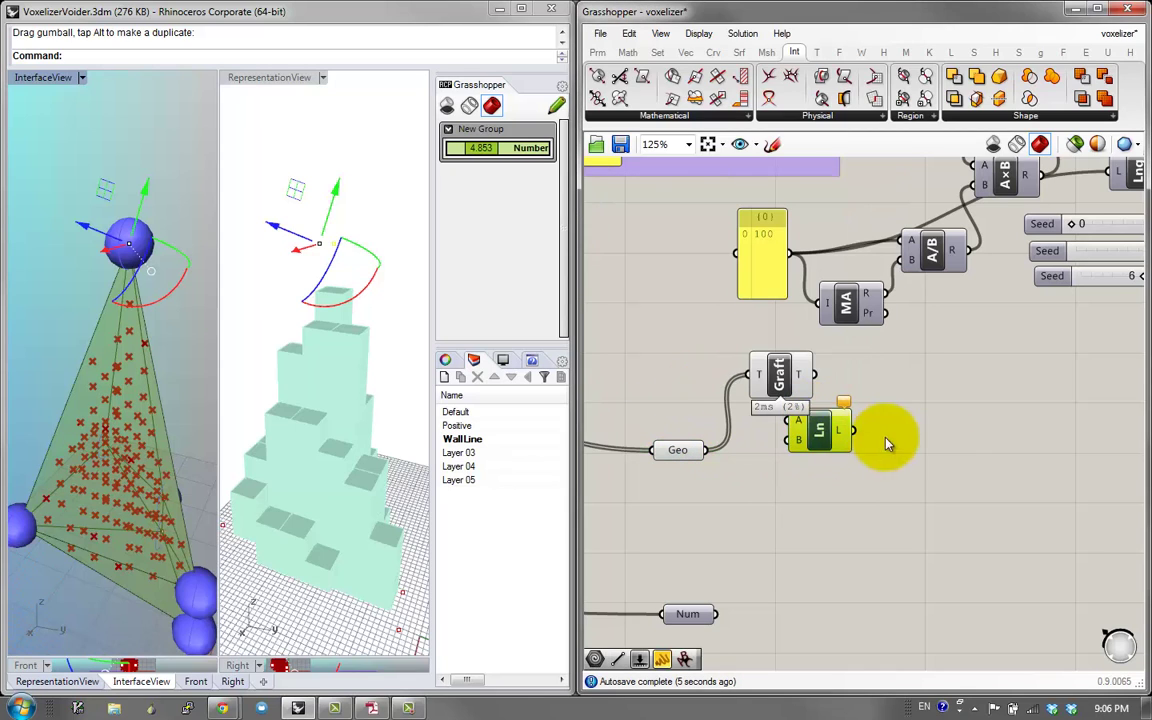
Move the Line component clear of the Graft Tree, feeding its start from the grafted tree and its end from the Geometry parameter
{"action": "left_click_drag", "start_coordinate": [835, 437], "coordinate": [886, 432]}
{"action": "left_click_drag", "start_coordinate": [816, 375], "coordinate": [843, 436]}
{"action": "left_click_drag", "start_coordinate": [814, 375], "coordinate": [708, 455]}
{"action": "left_click", "coordinate": [897, 418]}
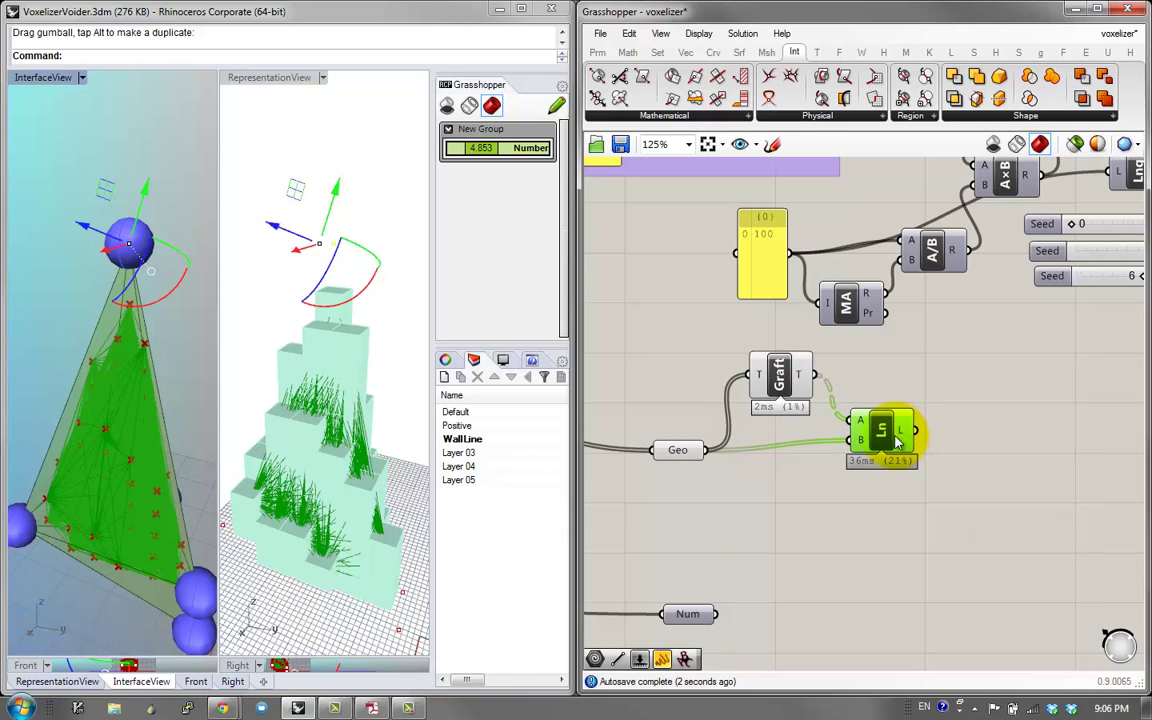
Inspect the lines connecting every inside point to all the others, from several angles and up close
{"action": "left_click", "coordinate": [257, 404]}
{"action": "right_click_drag", "start_coordinate": [121, 391], "coordinate": [93, 410]}
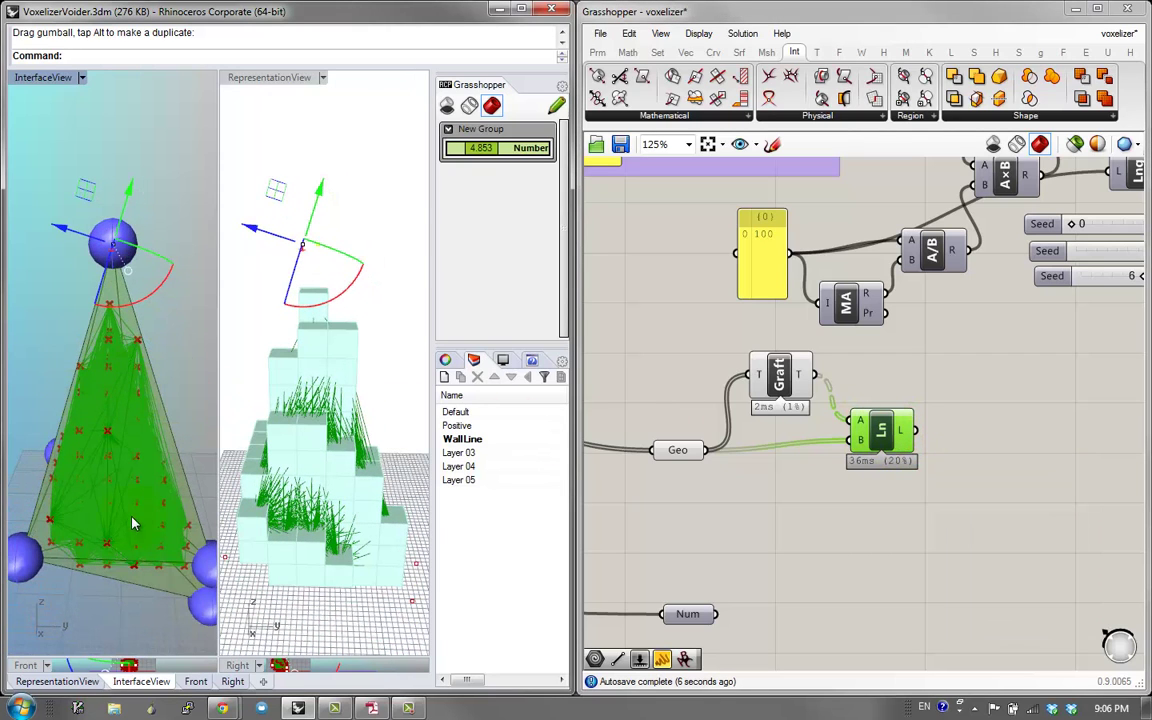
{"action": "right_click_drag", "start_coordinate": [133, 522], "coordinate": [97, 484]}
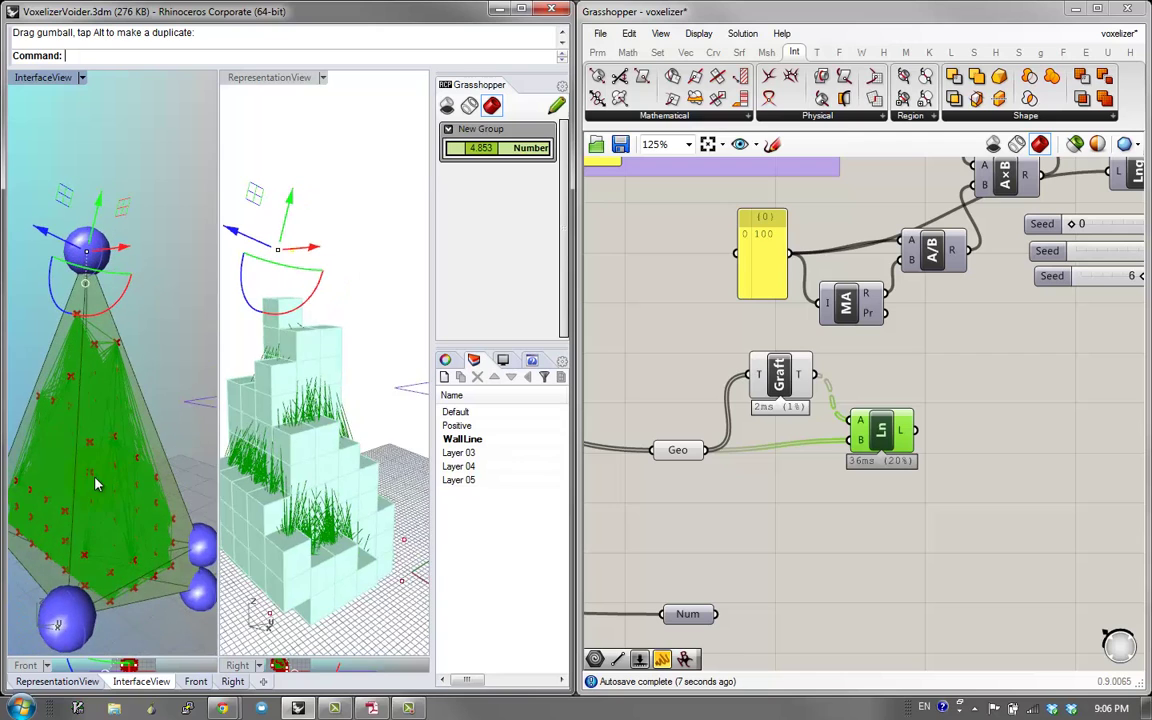
{"action": "scroll", "coordinate": [90, 535], "scroll_direction": "up", "scroll_amount": 6}
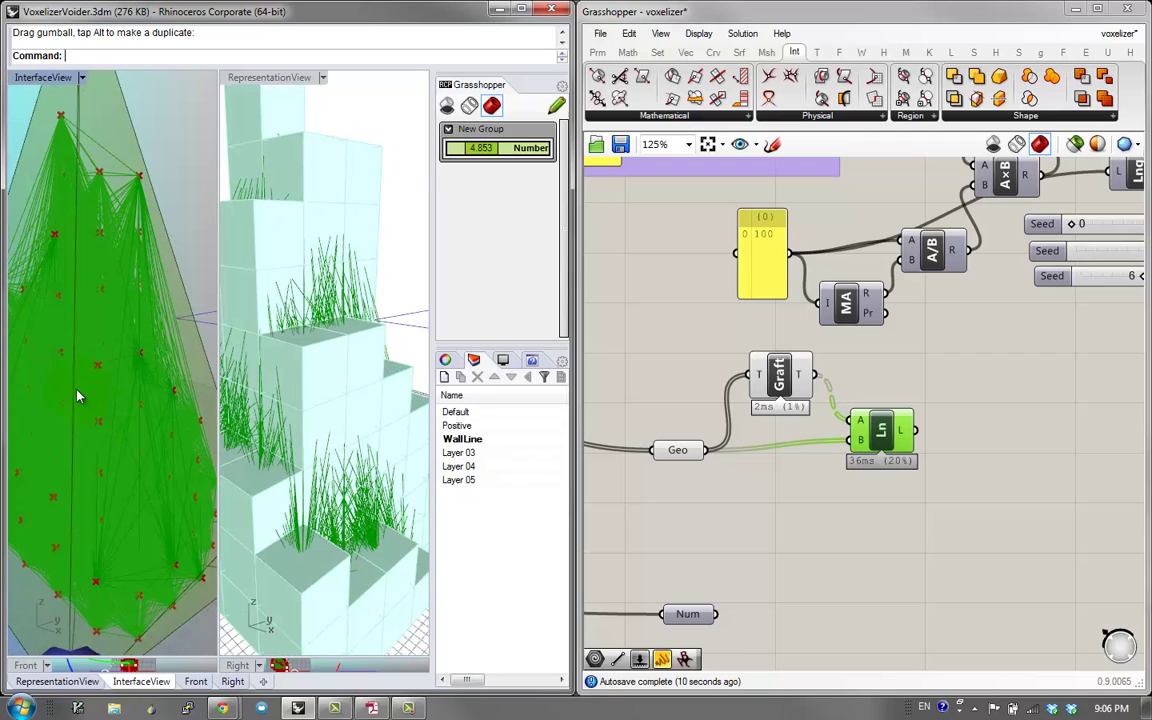
{"action": "scroll", "coordinate": [95, 480], "scroll_direction": "down", "scroll_amount": 5}
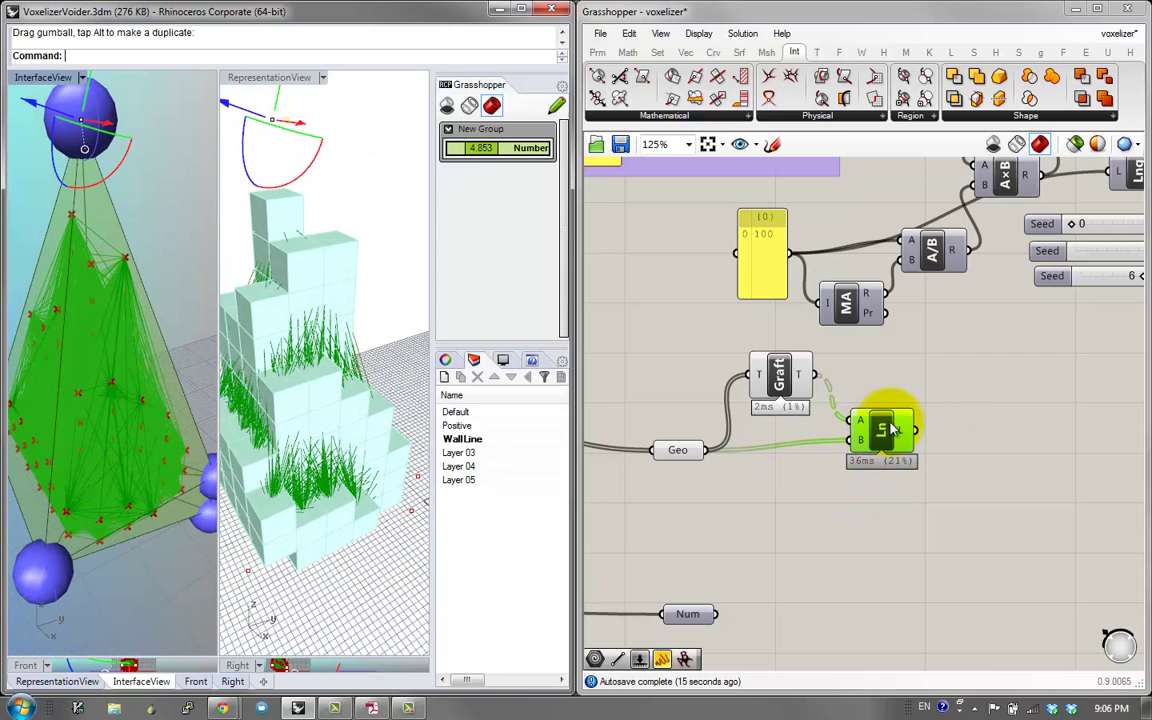
{"action": "left_click_drag", "start_coordinate": [893, 429], "coordinate": [904, 427]}
{"action": "right_click_drag", "start_coordinate": [141, 435], "coordinate": [100, 383]}
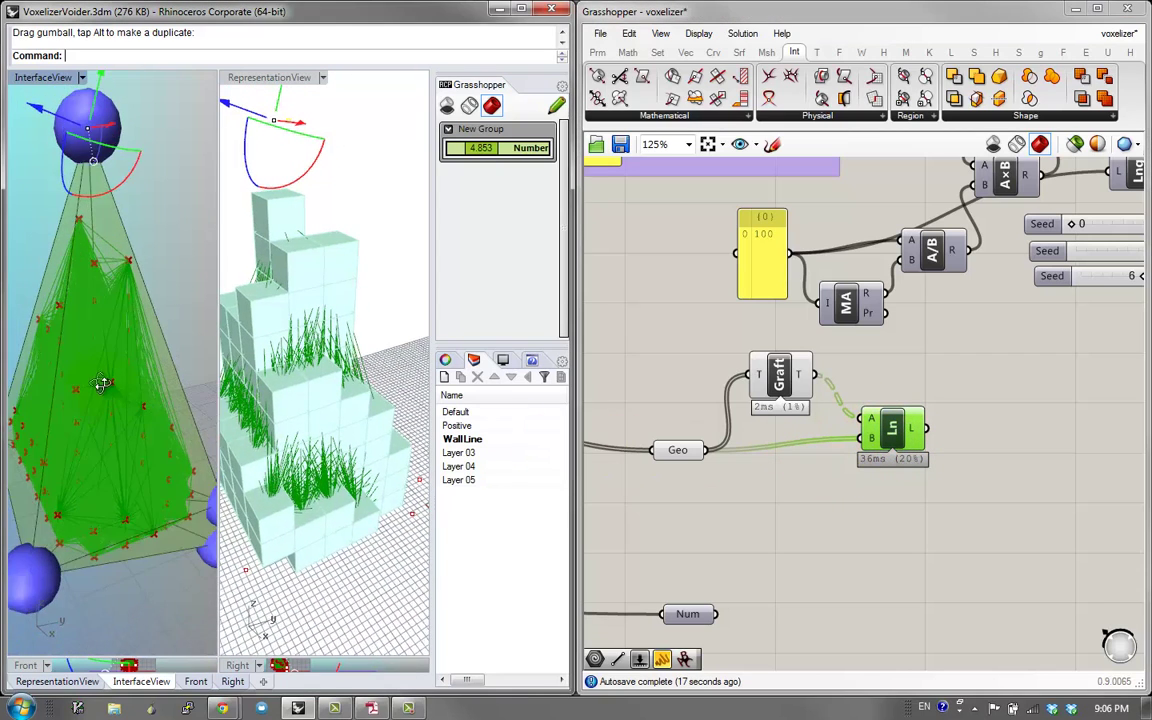
{"action": "left_click", "coordinate": [950, 393]}
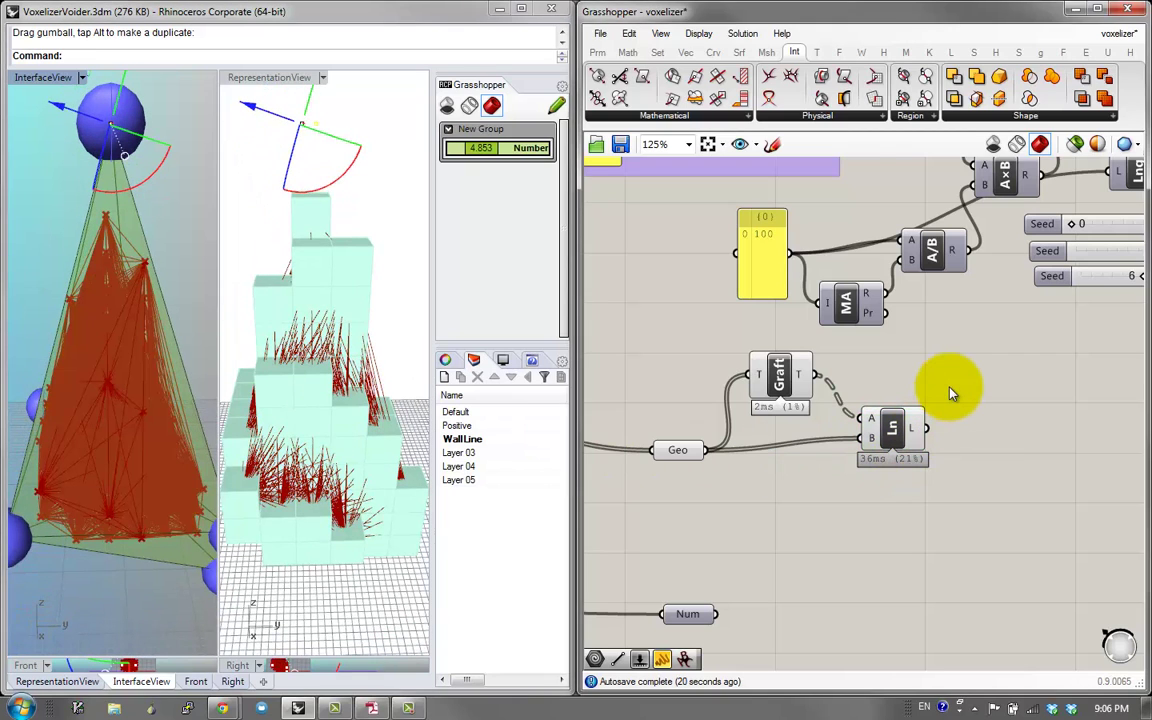
Add a Distance component with input A from the Graft Tree output and input B from the Geometry parameter
{"action": "double_click", "coordinate": [950, 393]}
{"action": "type", "text": "dist"}
{"action": "key", "text": "Return"}
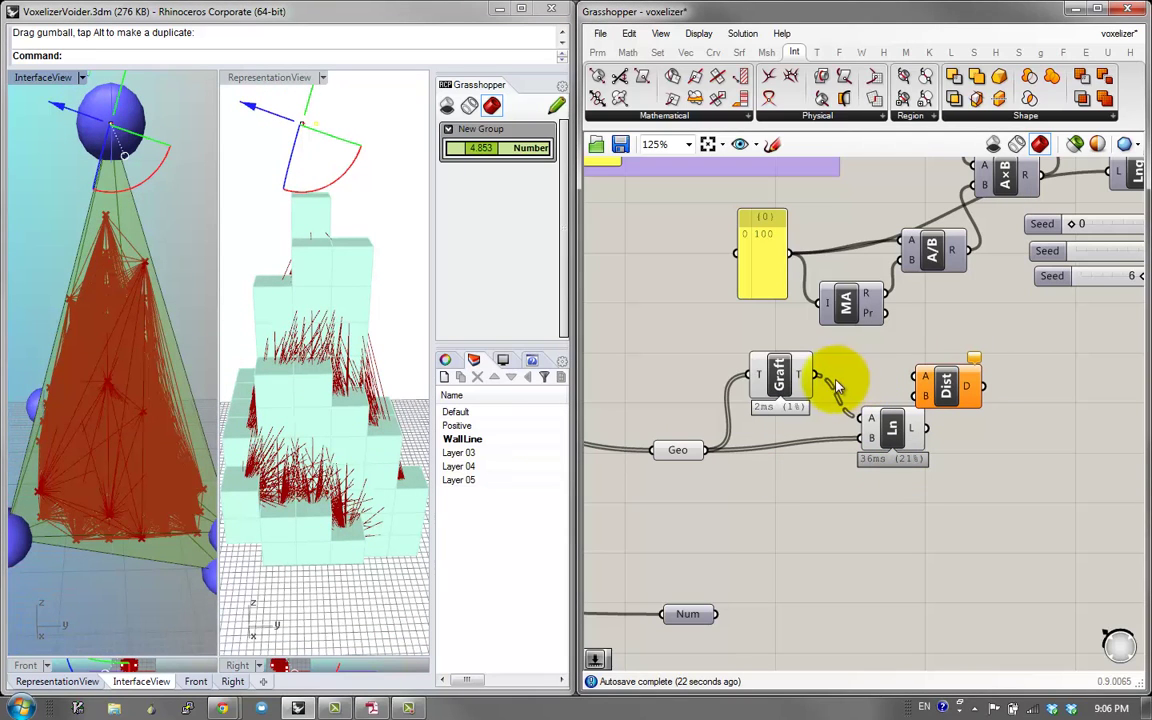
{"action": "left_click_drag", "start_coordinate": [820, 385], "coordinate": [712, 450]}
Delete the Line component and move the Distance component down into its place
{"action": "left_click", "coordinate": [887, 440]}
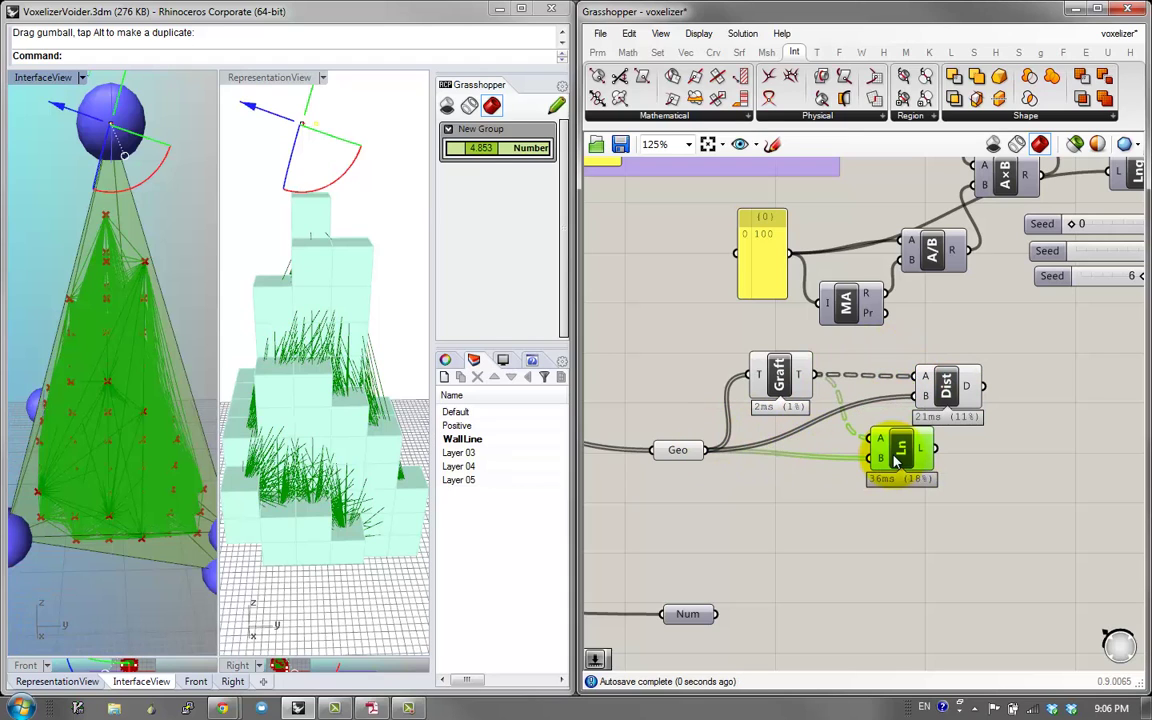
{"action": "key", "text": "Delete"}
{"action": "left_click_drag", "start_coordinate": [946, 388], "coordinate": [926, 430]}
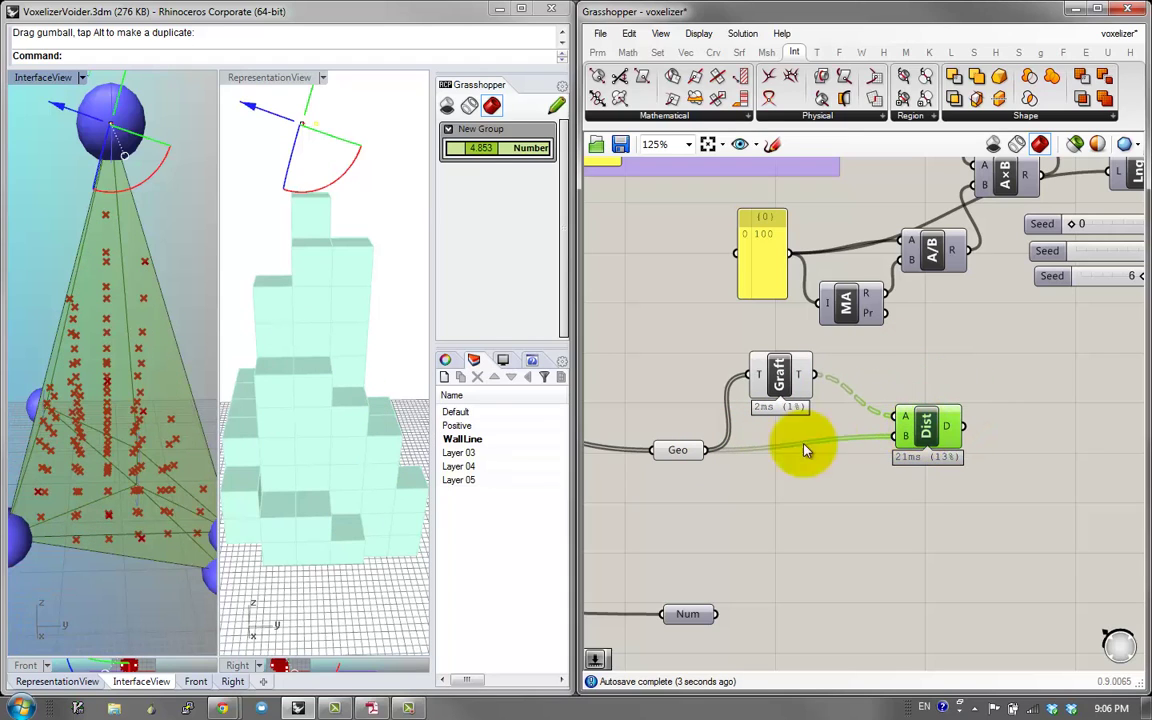
Add a panel fed by the Distance output and enlarge it to list more of the values
{"action": "right_click_drag", "start_coordinate": [1056, 446], "coordinate": [998, 442]}
{"action": "double_click", "coordinate": [998, 442]}
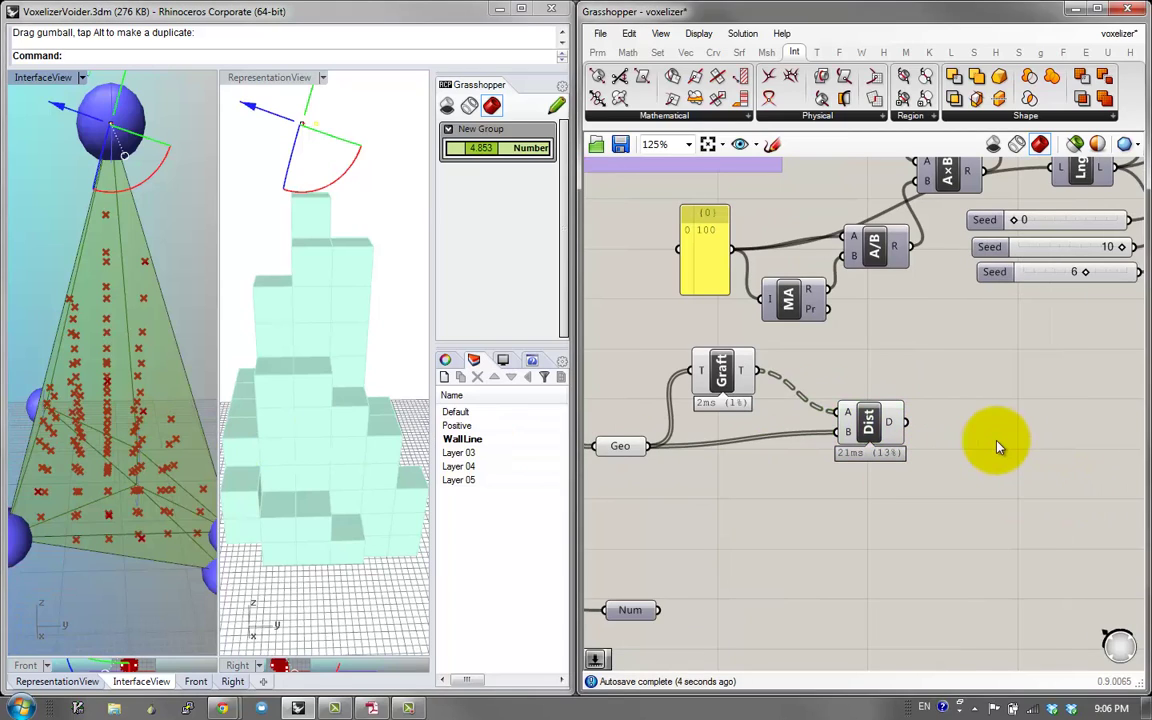
{"action": "type", "text": "//"}
{"action": "left_click", "coordinate": [957, 426]}
{"action": "left_click_drag", "start_coordinate": [952, 435], "coordinate": [970, 443]}
{"action": "left_click_drag", "start_coordinate": [907, 422], "coordinate": [936, 447]}
{"action": "left_click_drag", "start_coordinate": [978, 491], "coordinate": [975, 614]}
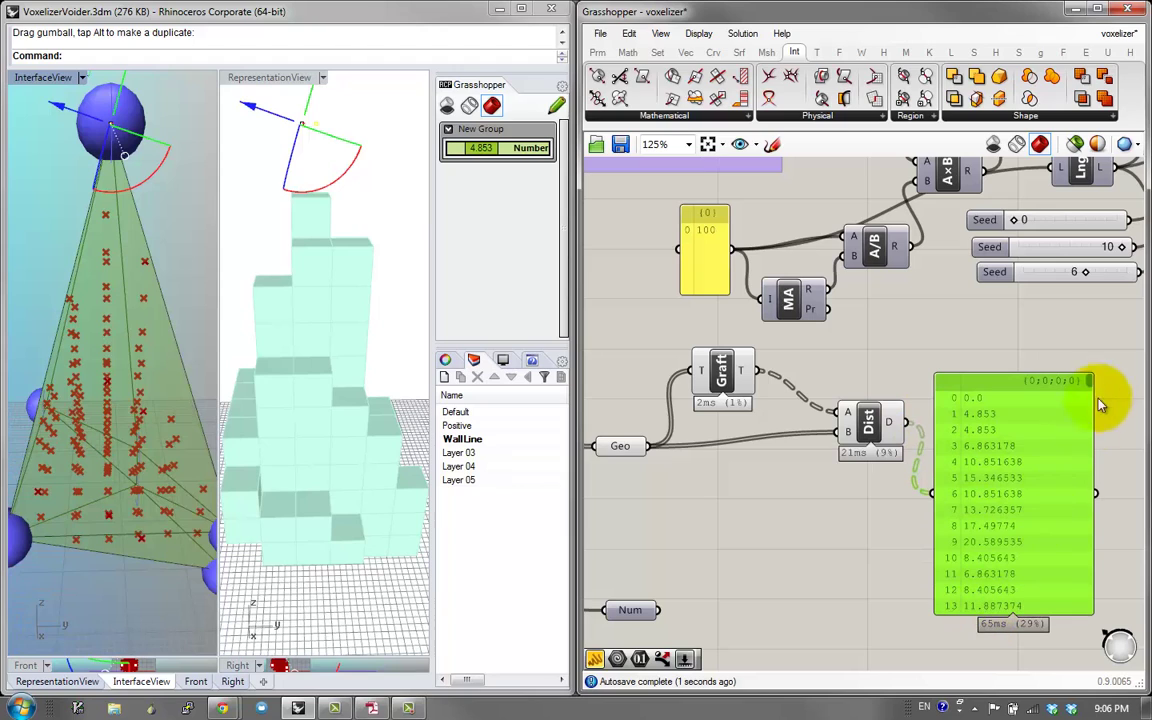
Simplify the Distance component's output and move the component closer to the Graft Tree
{"action": "right_click", "coordinate": [900, 428]}
{"action": "left_click", "coordinate": [869, 532]}
{"action": "left_click", "coordinate": [860, 425]}
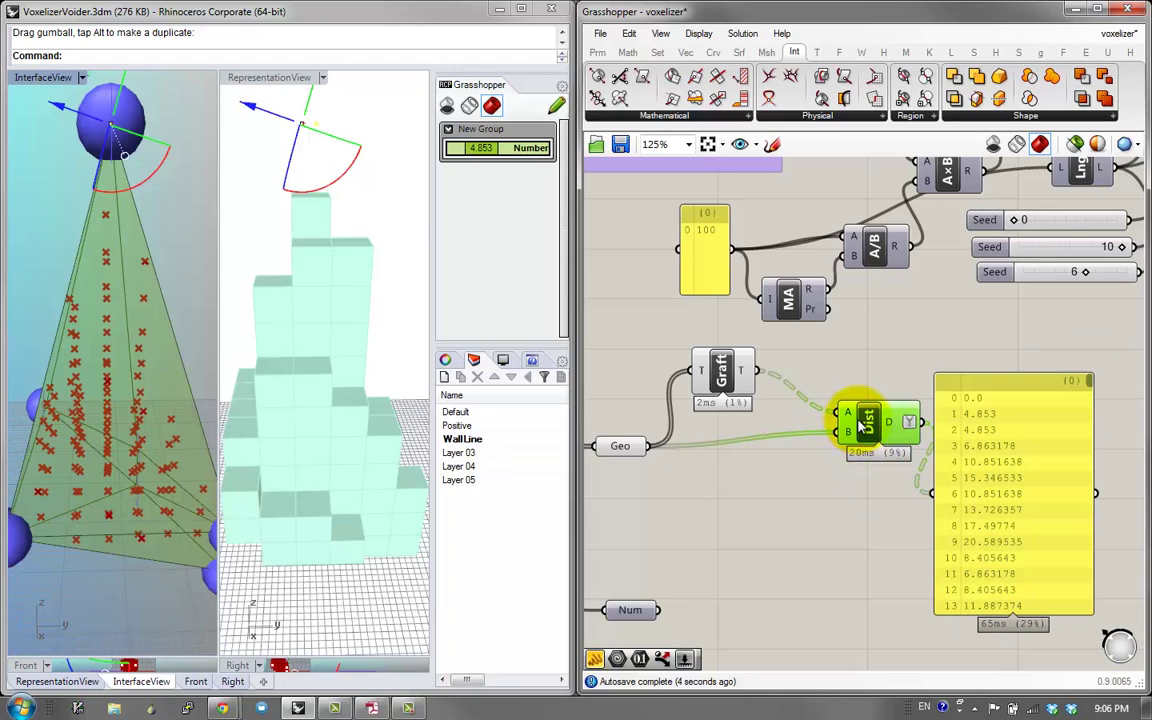
{"action": "left_click_drag", "start_coordinate": [862, 425], "coordinate": [805, 413]}
Move the distance panel farther from the Distance component to make room between them
{"action": "right_click_drag", "start_coordinate": [951, 380], "coordinate": [913, 364]}
{"action": "left_click", "coordinate": [978, 425]}
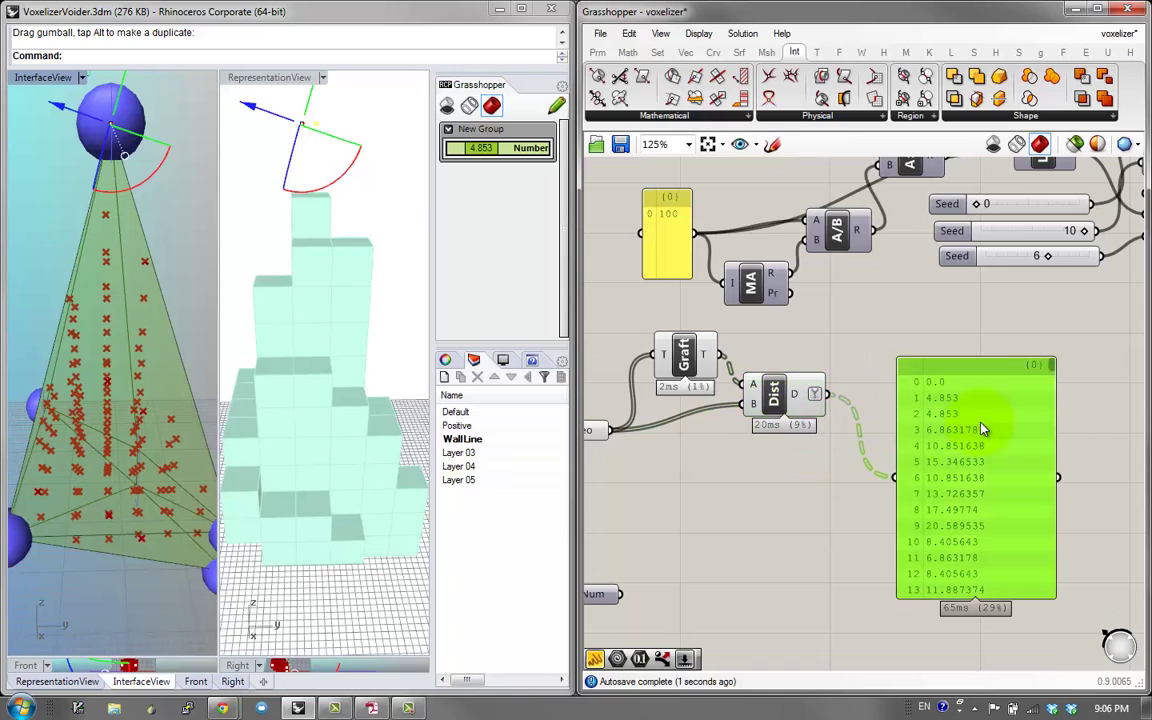
{"action": "left_click_drag", "start_coordinate": [982, 428], "coordinate": [1010, 422]}
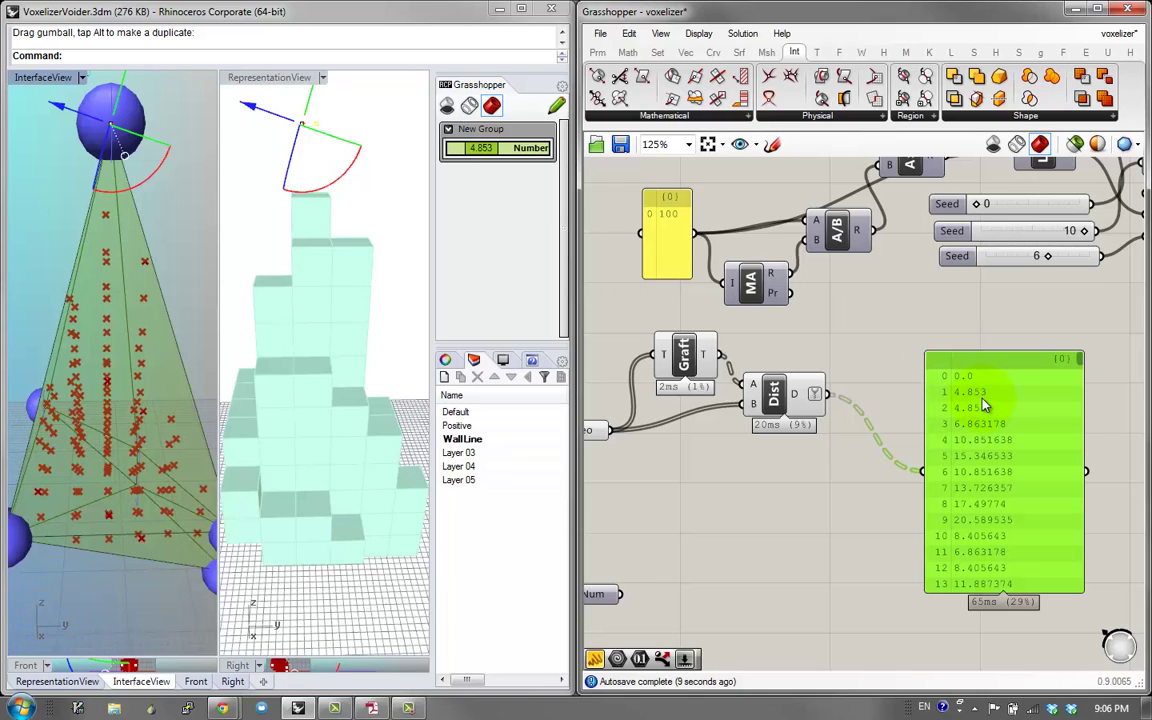
{"action": "left_click", "coordinate": [967, 379]}
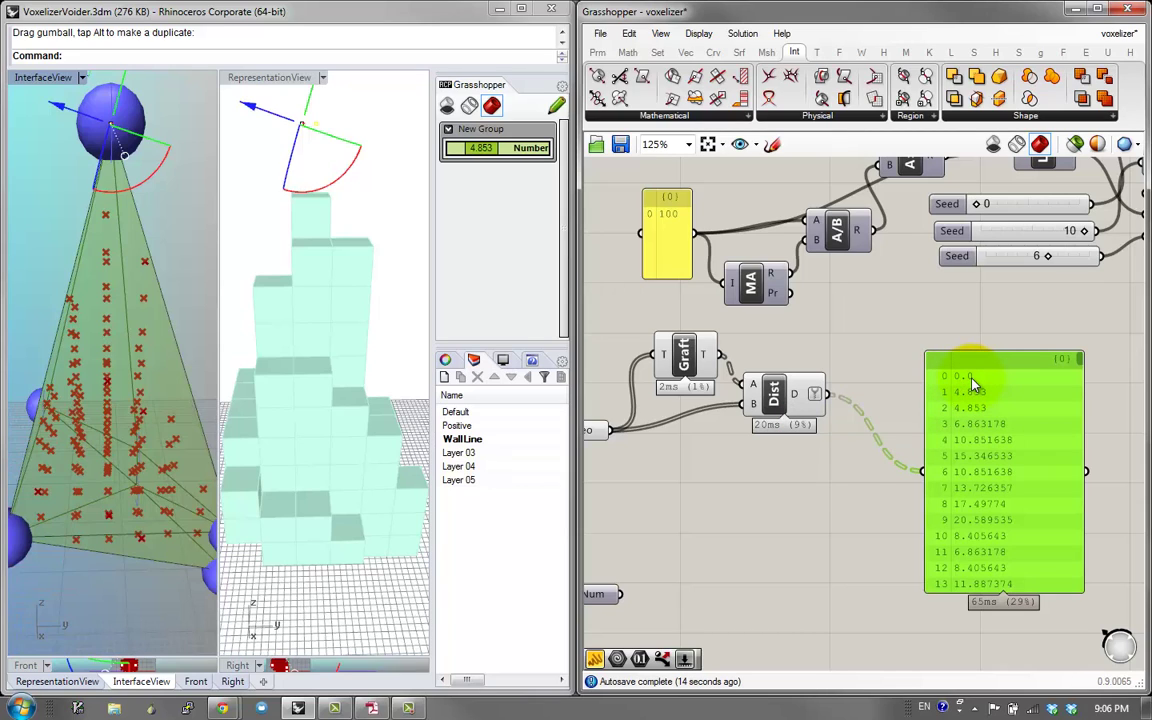
{"action": "left_click", "coordinate": [1082, 362]}
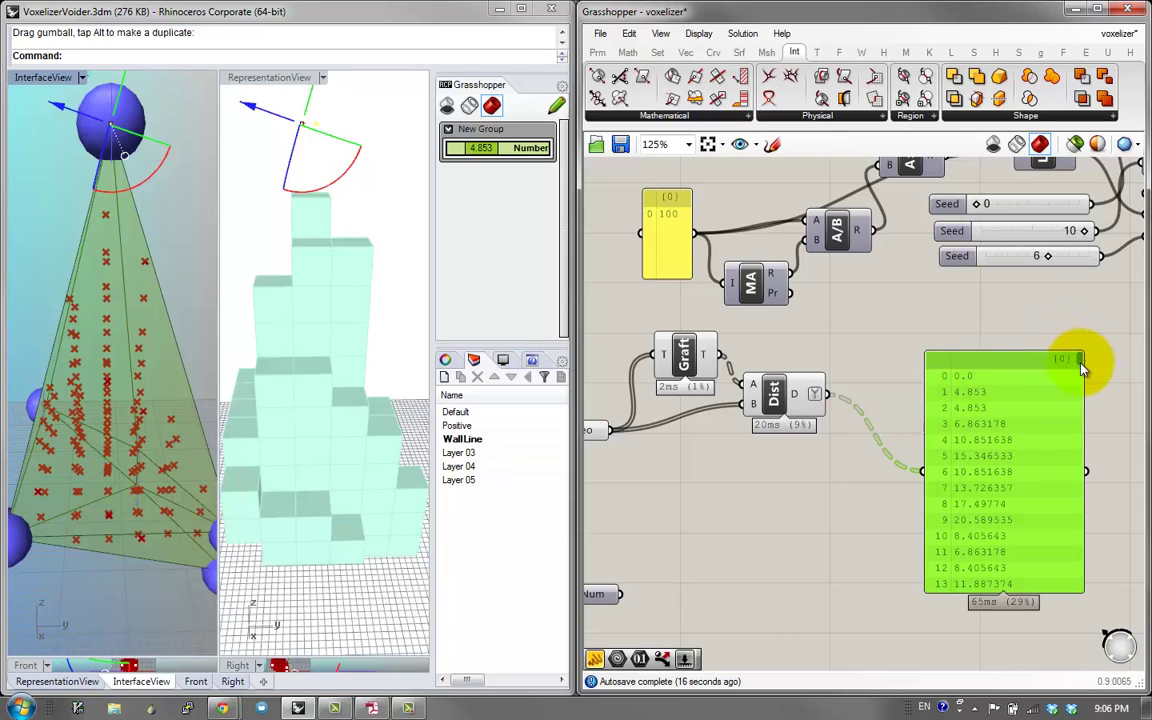
{"action": "left_click_drag", "start_coordinate": [1082, 370], "coordinate": [1114, 432]}
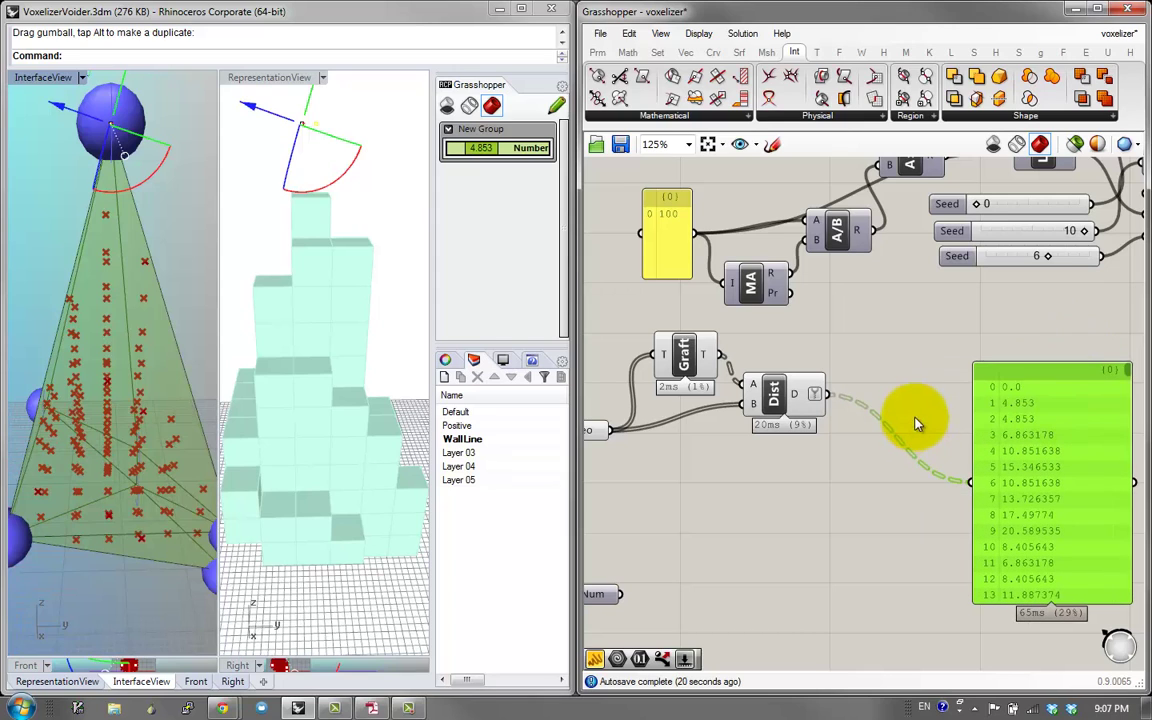
Add an Equality component comparing the Distance output as A with the Number parameter as B
{"action": "right_click_drag", "start_coordinate": [925, 418], "coordinate": [927, 406]}
{"action": "double_click", "coordinate": [927, 405]}
{"action": "type", "text": "="}
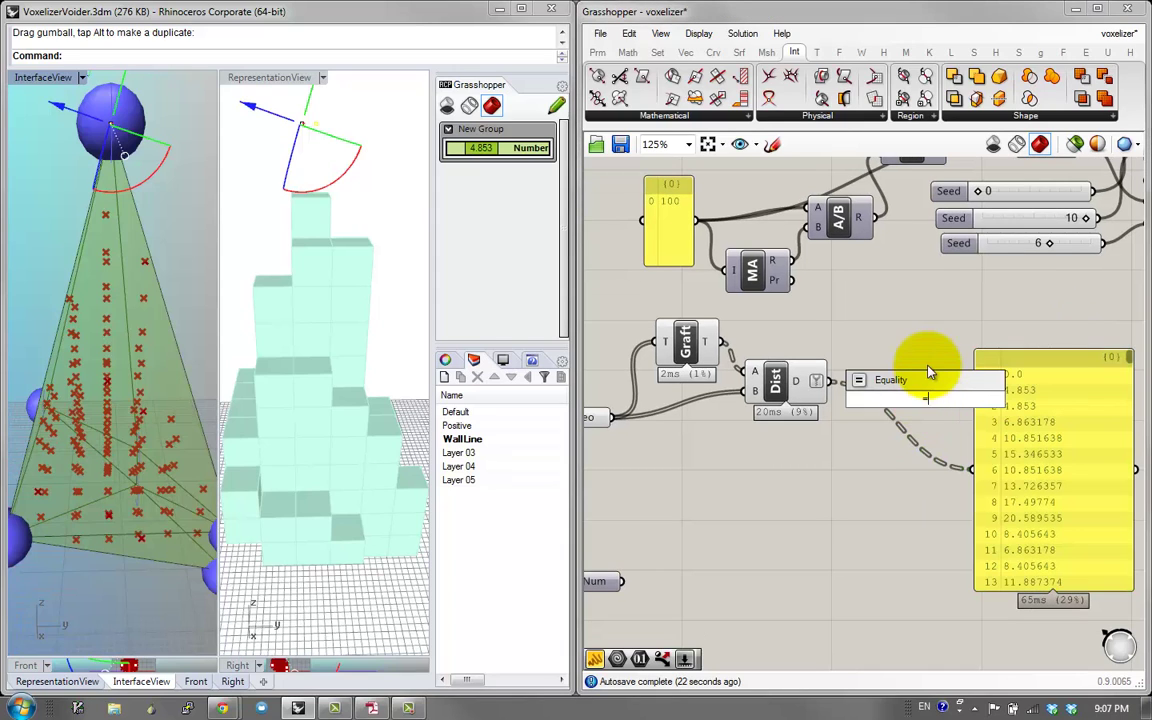
{"action": "key", "text": "Return"}
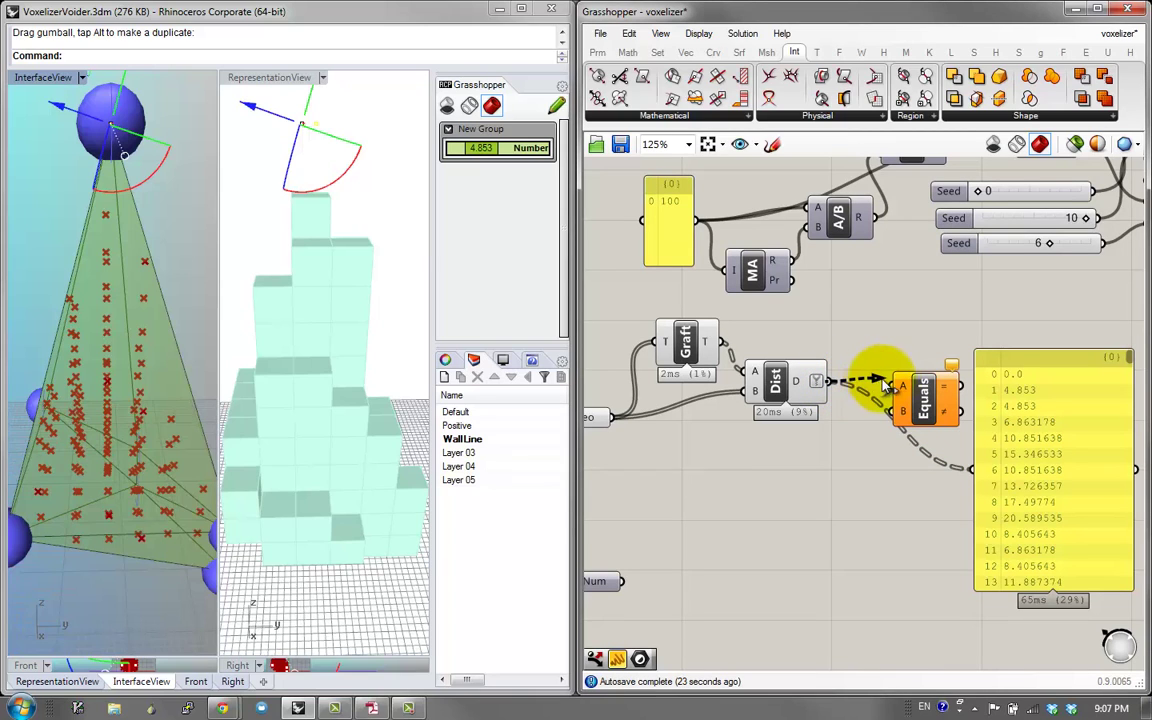
{"action": "right_click_drag", "start_coordinate": [792, 386], "coordinate": [843, 358]}
{"action": "scroll", "coordinate": [843, 358], "scroll_direction": "down", "scroll_amount": 1}
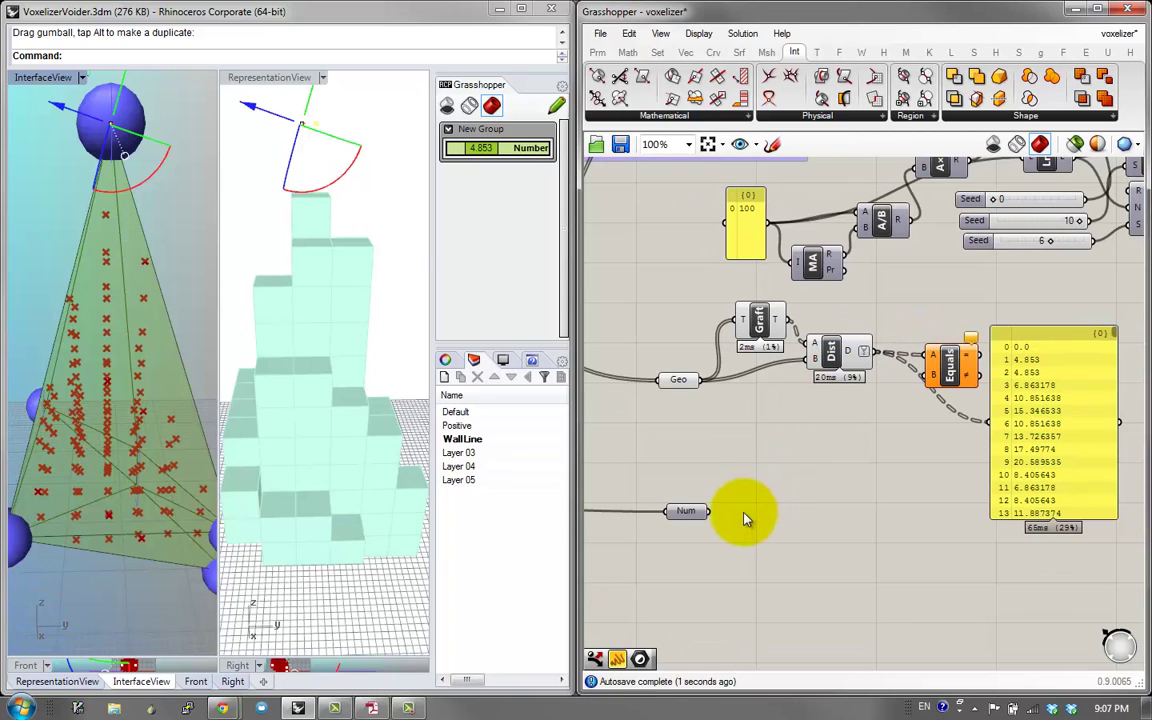
{"action": "left_click_drag", "start_coordinate": [708, 511], "coordinate": [928, 383]}
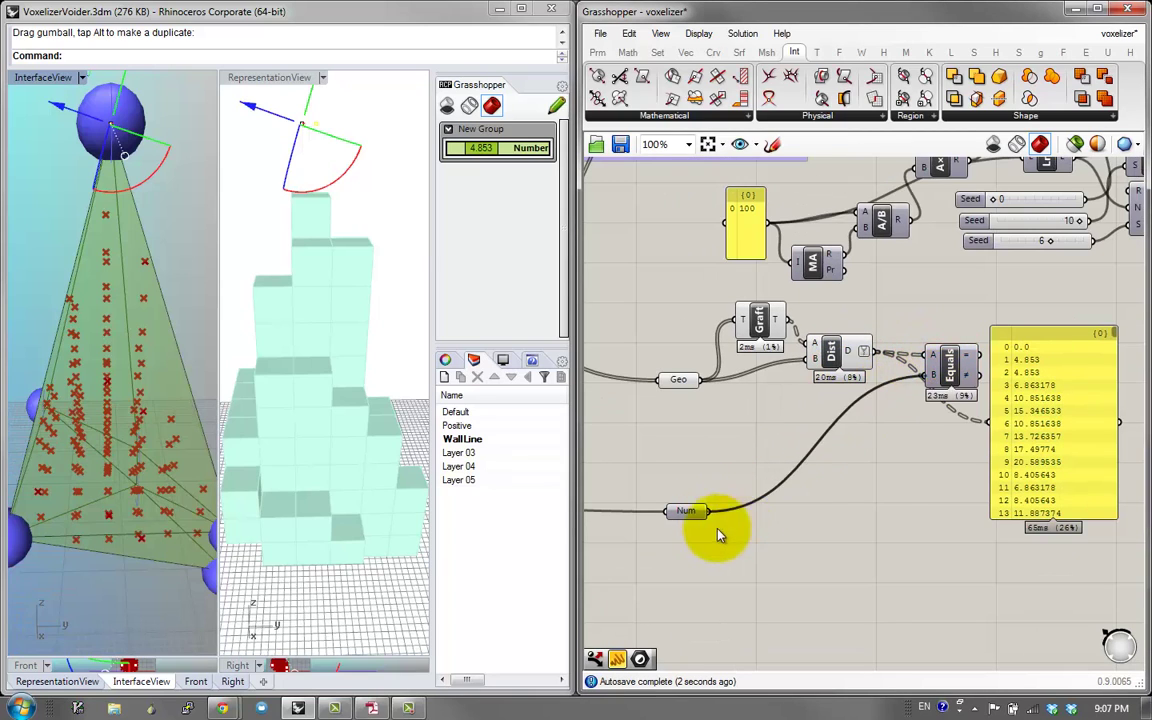
Feed the panel from the Equality component's equal output instead of the distances, scroll through its values, and move it farther away
{"action": "right_click_drag", "start_coordinate": [870, 491], "coordinate": [764, 528]}
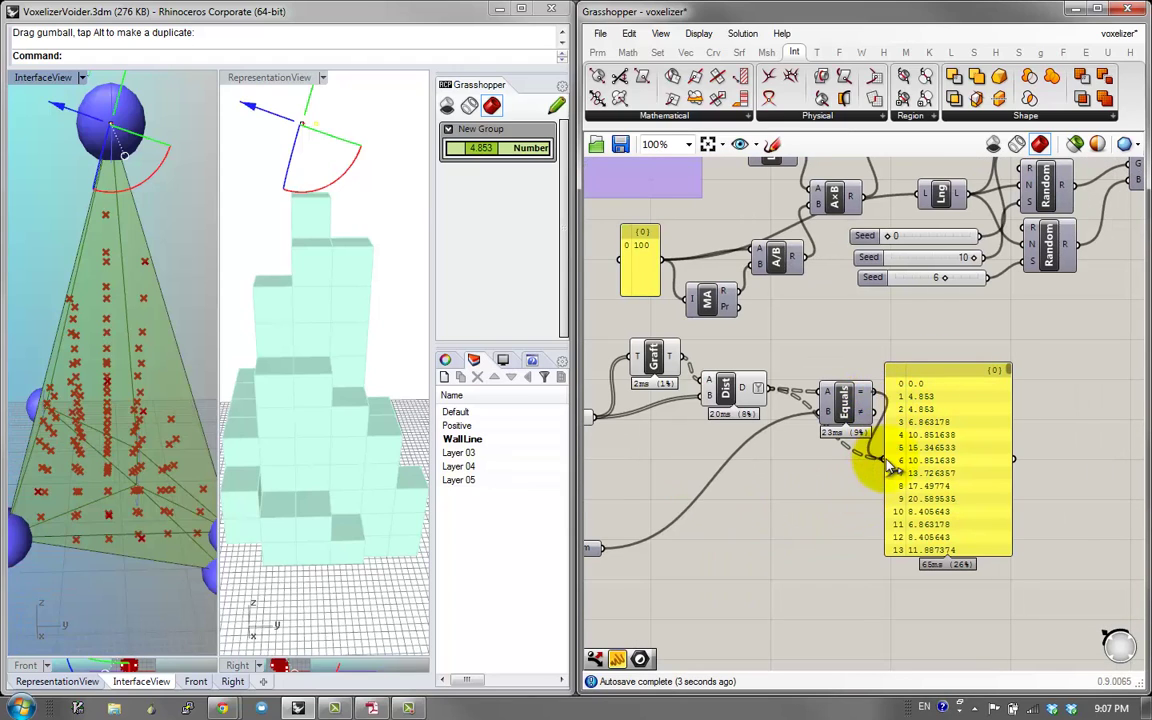
{"action": "left_click_drag", "start_coordinate": [890, 468], "coordinate": [968, 414]}
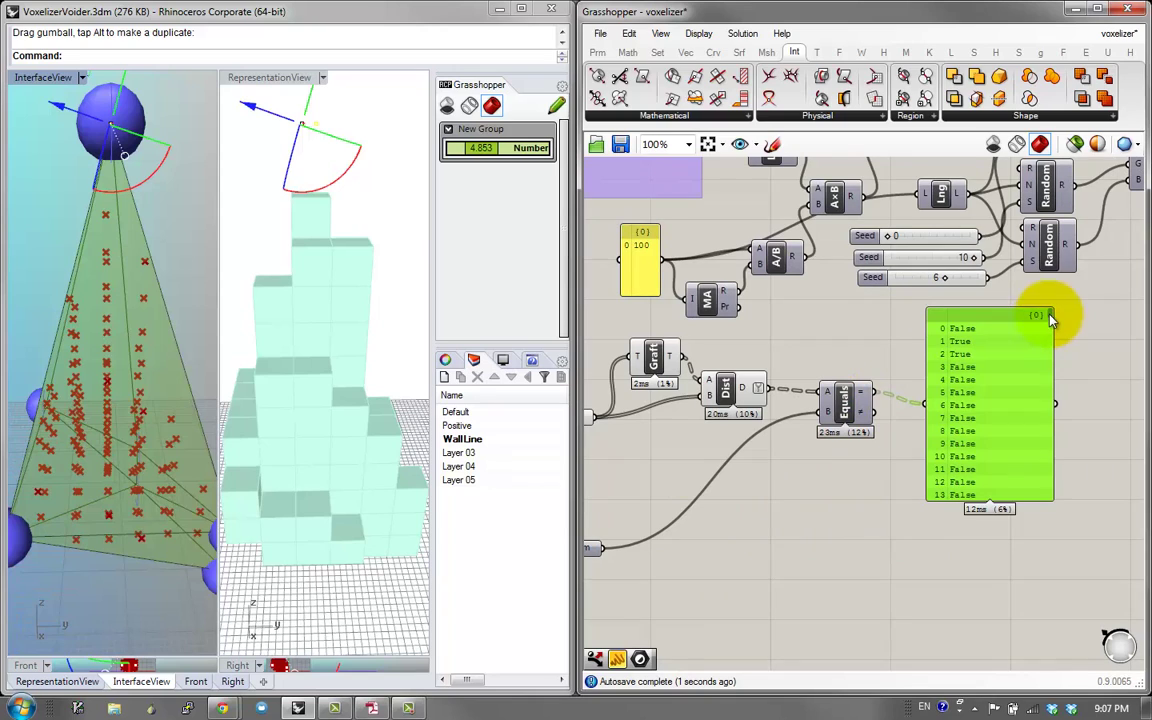
{"action": "left_click_drag", "start_coordinate": [1050, 320], "coordinate": [1049, 496]}
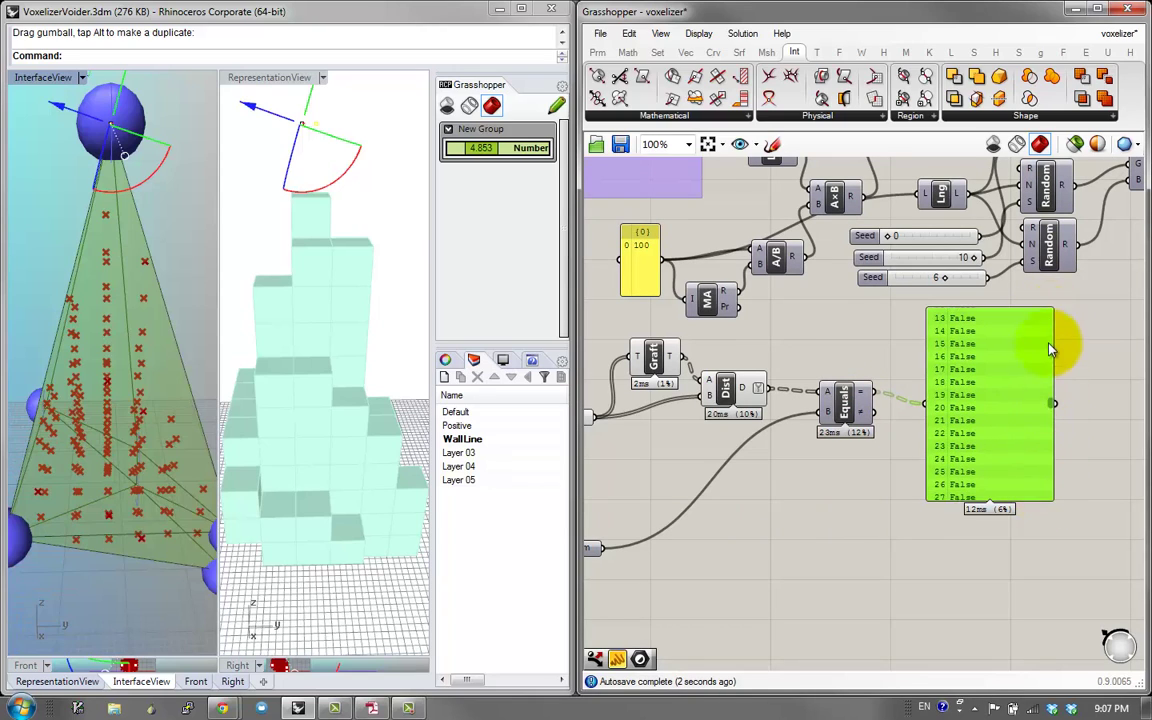
{"action": "scroll", "coordinate": [1034, 360], "scroll_direction": "up", "scroll_amount": 5}
{"action": "left_click_drag", "start_coordinate": [935, 386], "coordinate": [990, 380]}
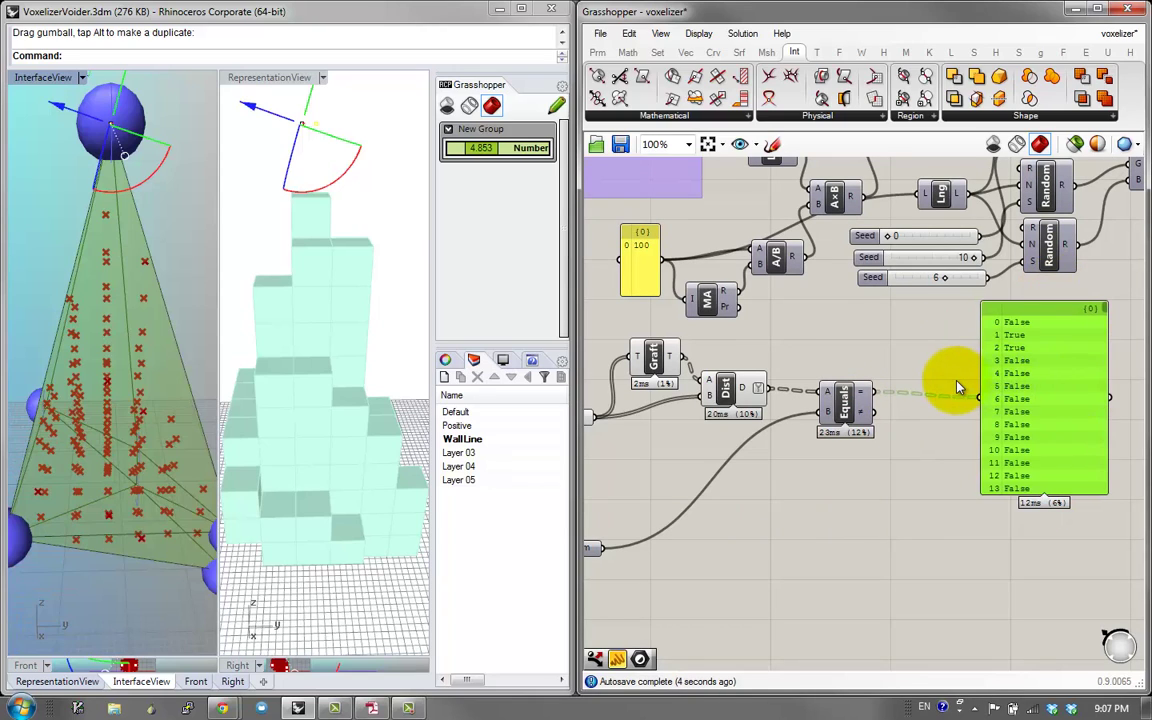
Add a Dispatch component with the Geometry parameter as its list and the Equality component's equal output as its pattern
{"action": "double_click", "coordinate": [958, 388]}
{"action": "type", "text": "dis"}
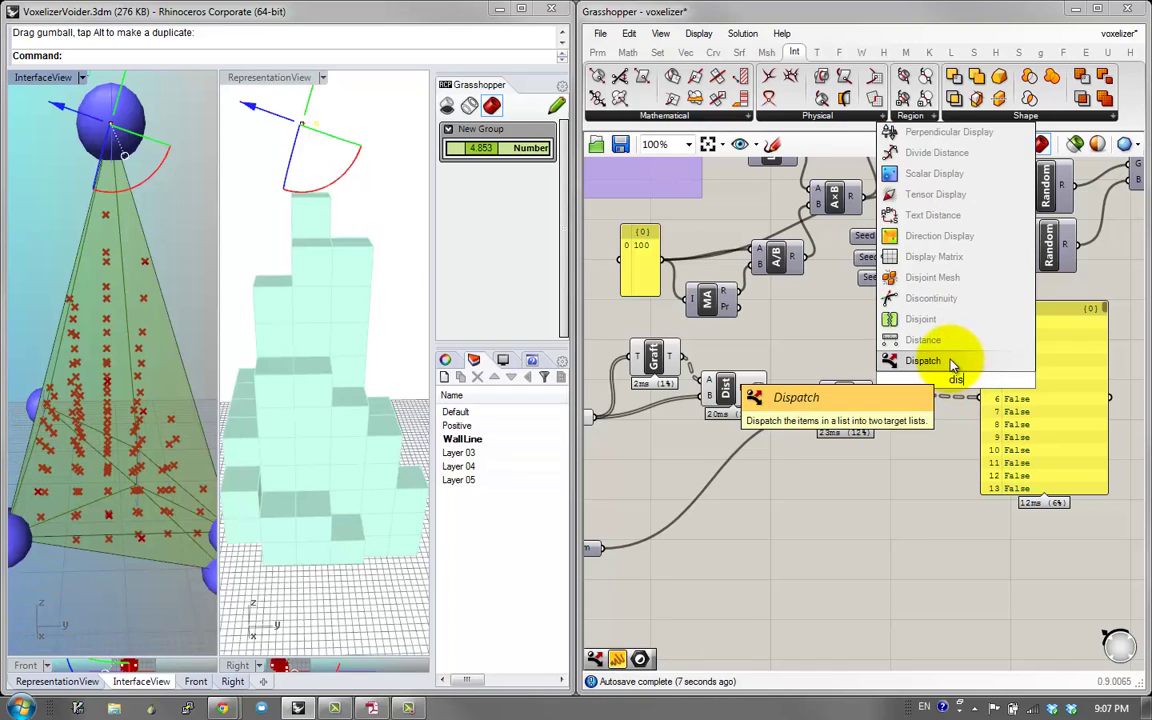
{"action": "left_click", "coordinate": [923, 361]}
{"action": "left_click_drag", "start_coordinate": [883, 396], "coordinate": [912, 400]}
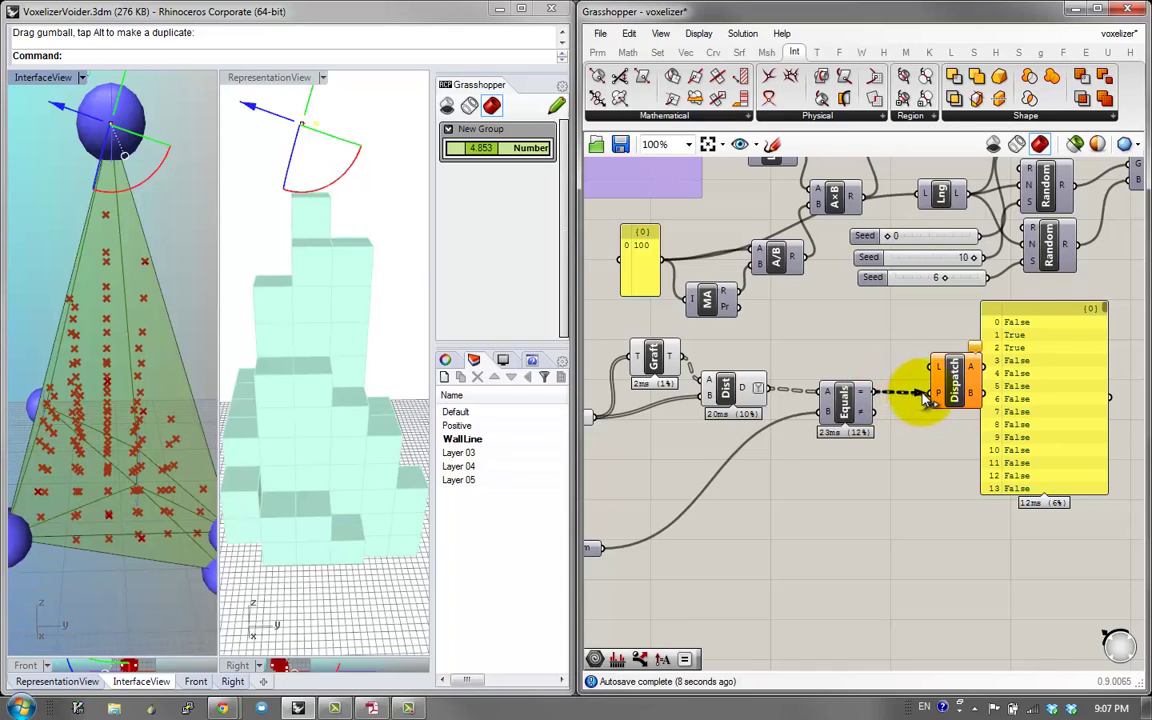
{"action": "right_click_drag", "start_coordinate": [597, 428], "coordinate": [637, 457]}
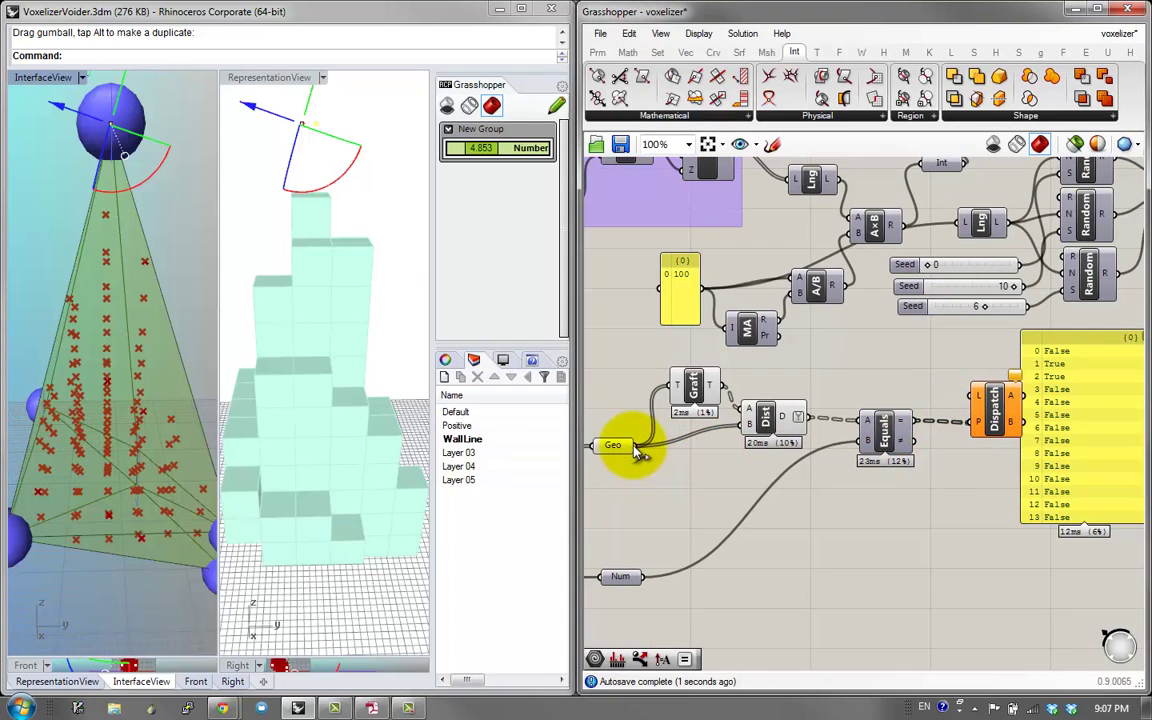
{"action": "left_click_drag", "start_coordinate": [635, 446], "coordinate": [950, 398]}
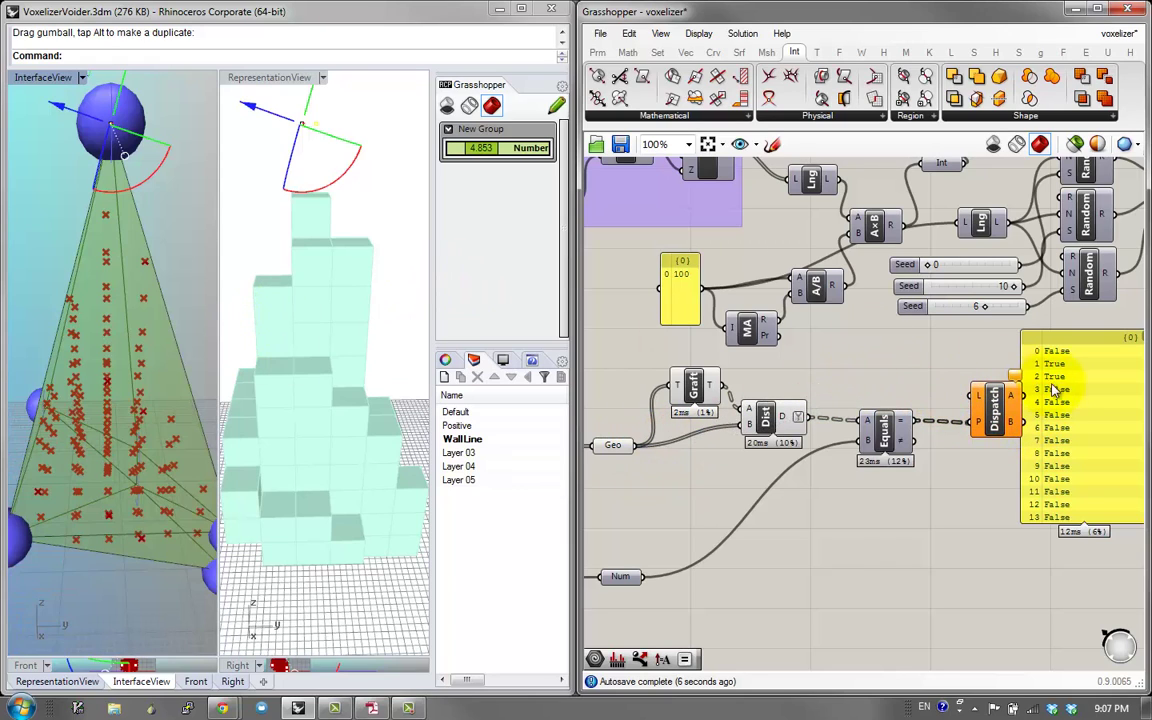
{"action": "right_click_drag", "start_coordinate": [1030, 398], "coordinate": [1018, 404]}
{"action": "left_click_drag", "start_coordinate": [663, 462], "coordinate": [623, 451]}
Feed the panel from the Dispatch component's A output and simplify that output
{"action": "right_click_drag", "start_coordinate": [1094, 430], "coordinate": [948, 475]}
{"action": "left_click_drag", "start_coordinate": [948, 475], "coordinate": [1027, 481]}
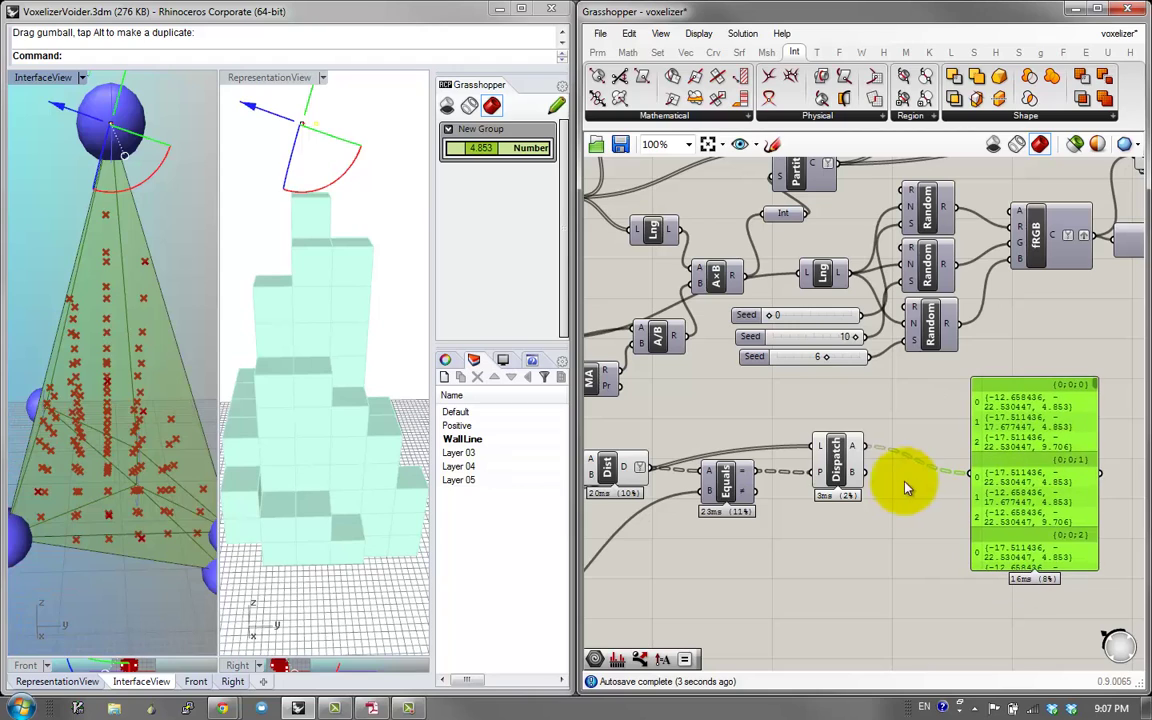
{"action": "right_click", "coordinate": [854, 444]}
{"action": "left_click", "coordinate": [904, 581]}
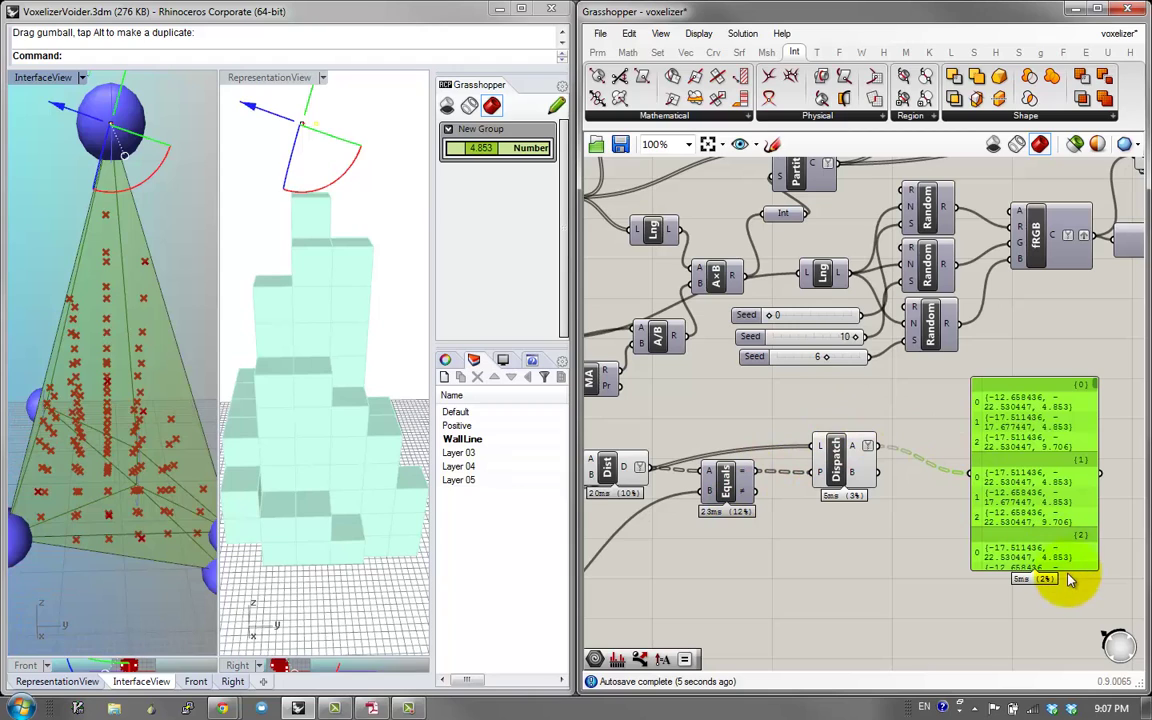
Lengthen the panel and scroll through the dispatched neighbour points listed in each branch
{"action": "left_click_drag", "start_coordinate": [1066, 568], "coordinate": [1050, 660]}
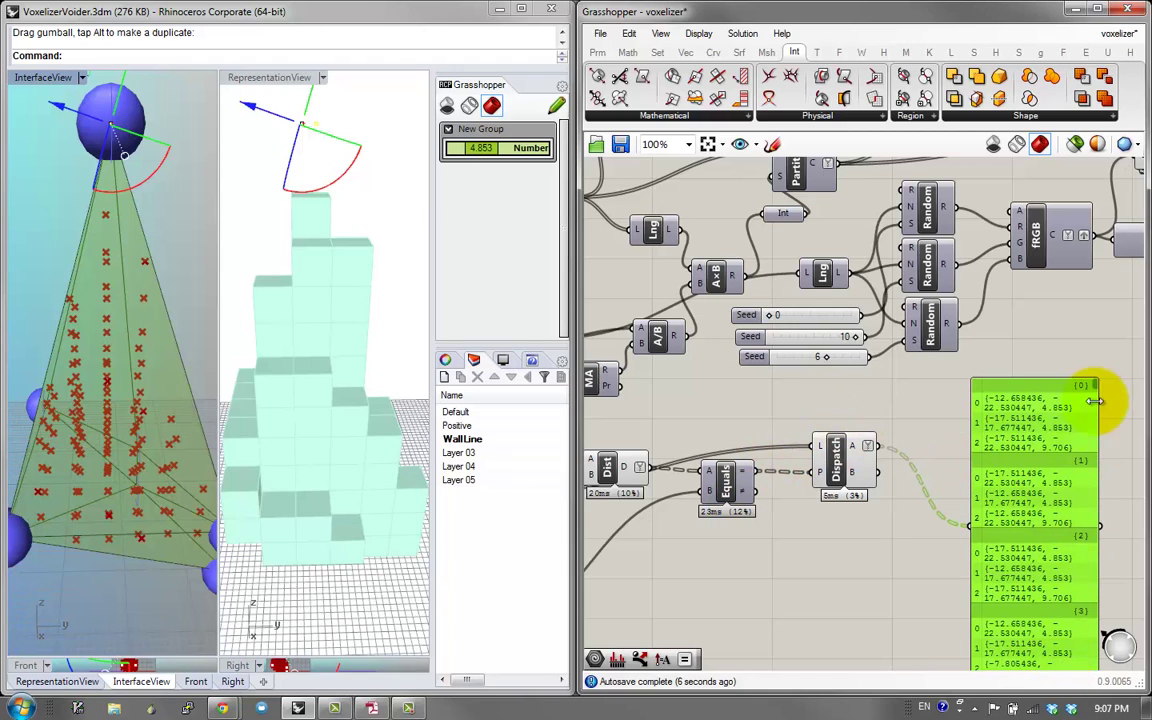
{"action": "left_click_drag", "start_coordinate": [1097, 408], "coordinate": [1097, 428]}
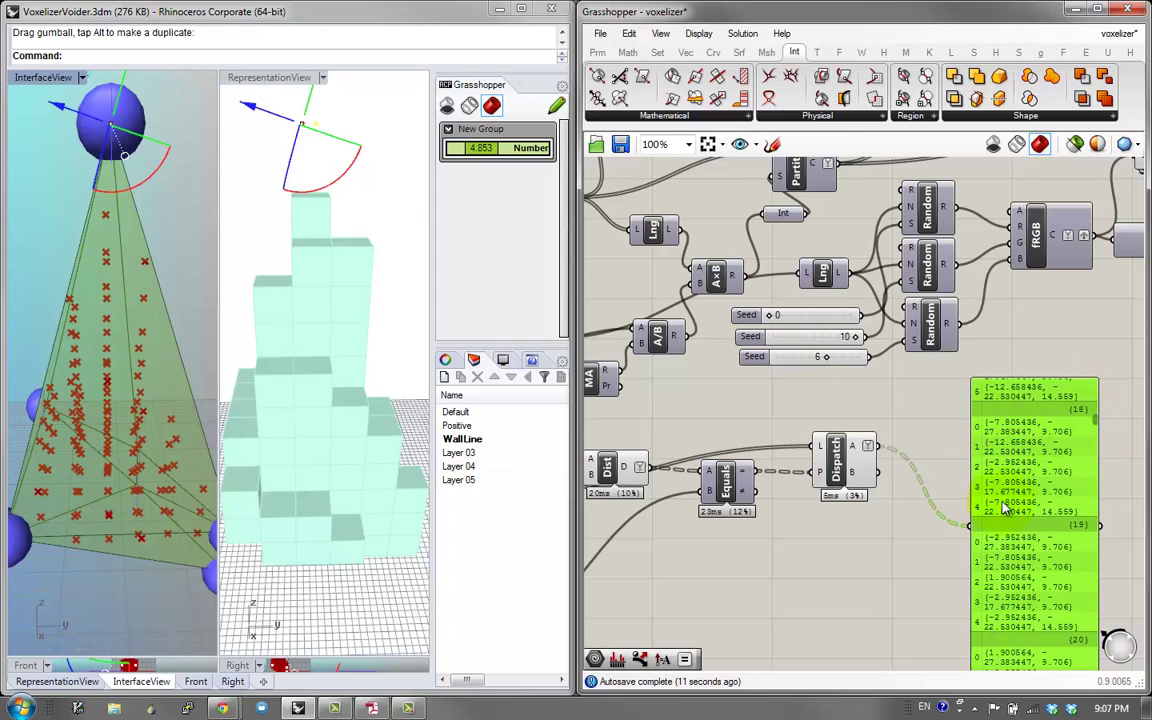
{"action": "right_click_drag", "start_coordinate": [1015, 451], "coordinate": [1007, 398]}
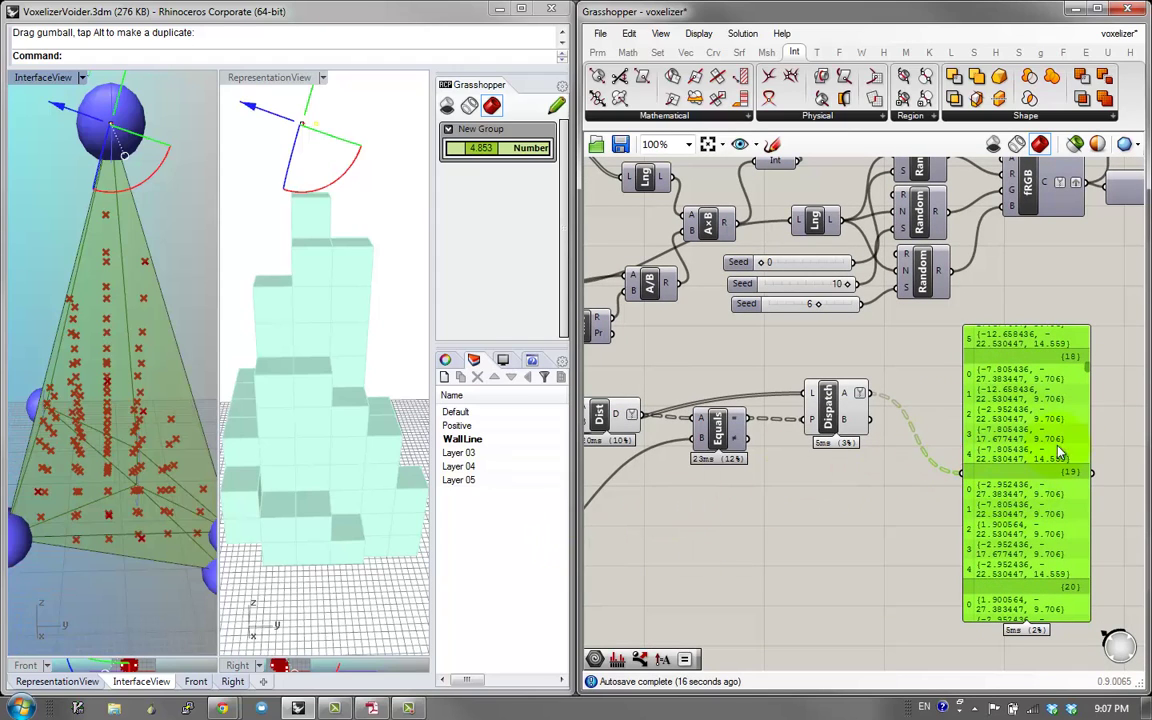
Scroll back up through the neighbour points in the panel and move the panel farther from the Dispatch component
{"action": "left_click_drag", "start_coordinate": [1092, 368], "coordinate": [1092, 361]}
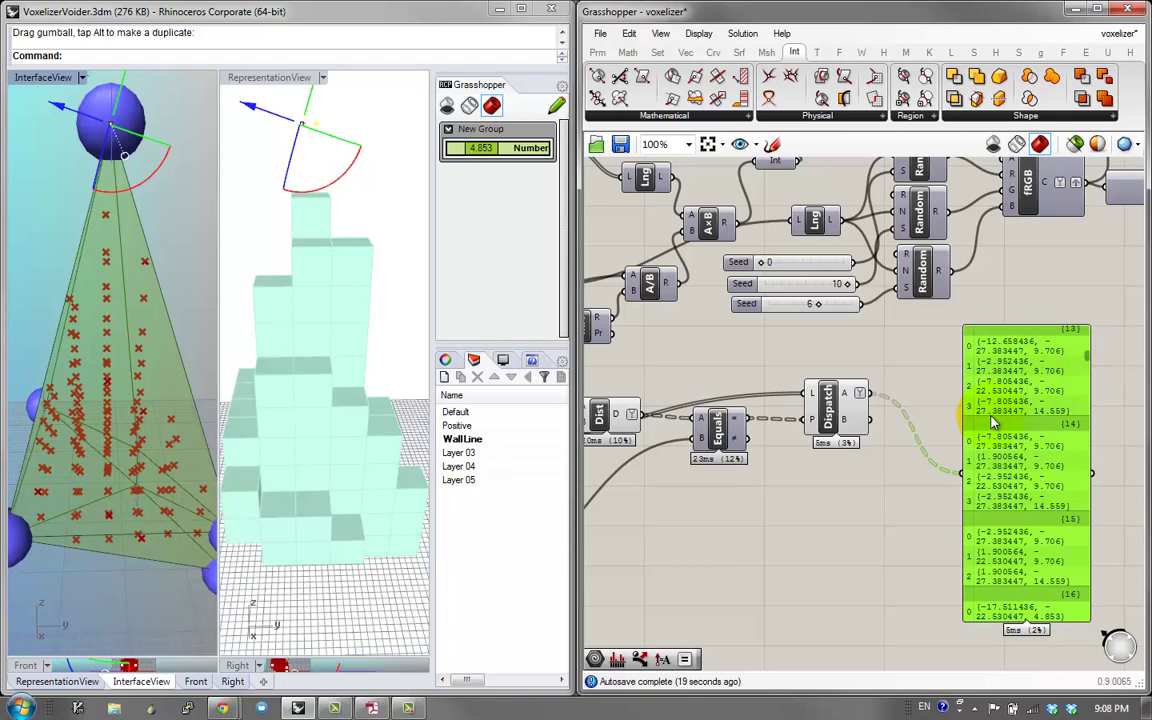
{"action": "right_click_drag", "start_coordinate": [995, 443], "coordinate": [921, 455]}
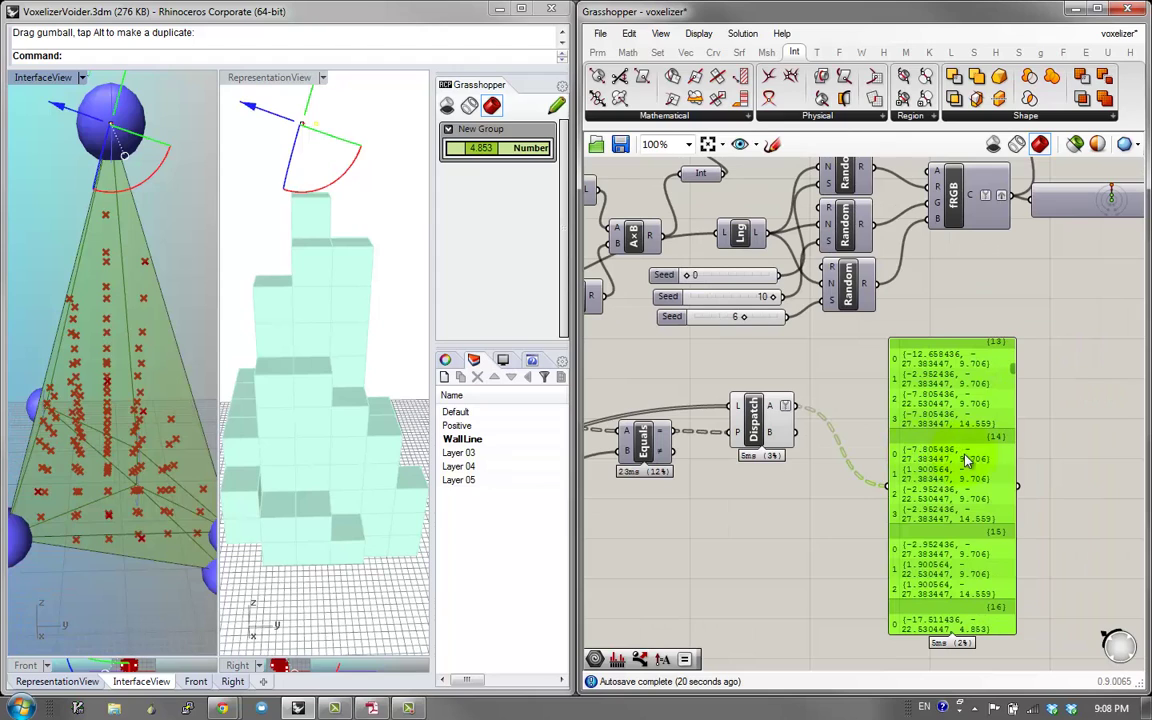
{"action": "left_click_drag", "start_coordinate": [966, 460], "coordinate": [1037, 474]}
{"action": "left_click", "coordinate": [900, 411]}
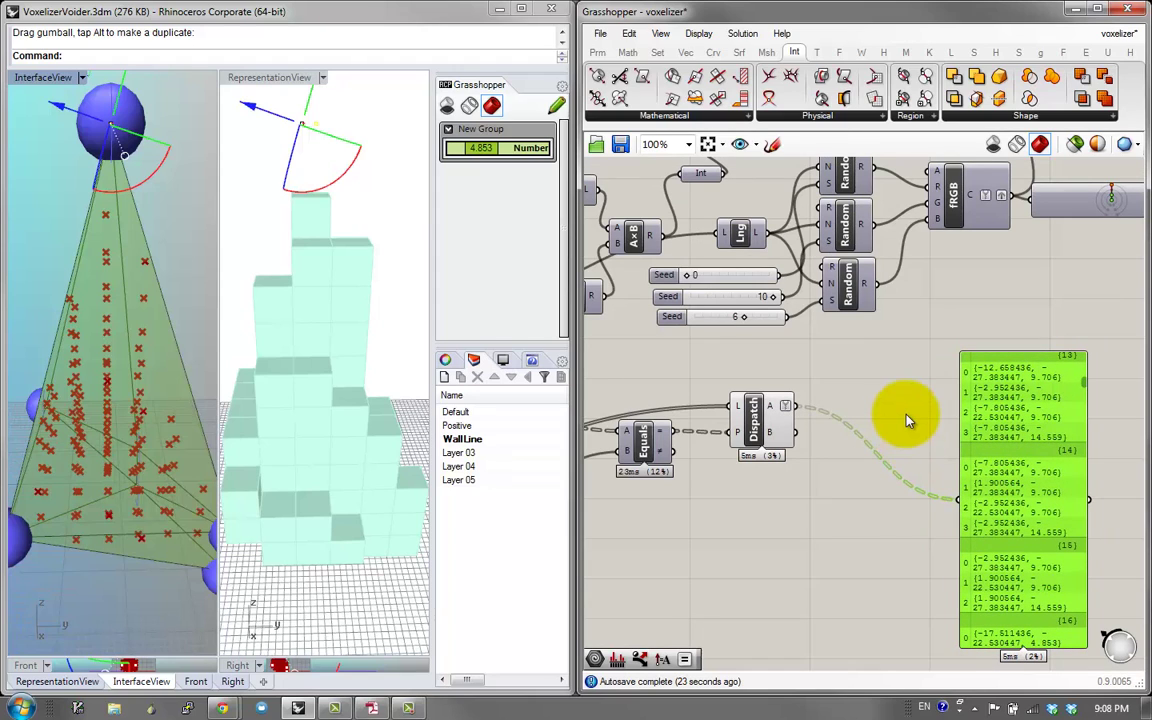
Add a List Length component fed by Dispatch's A output, feed the panel from it, and place it beside Dispatch
{"action": "double_click", "coordinate": [922, 421]}
{"action": "type", "text": "len"}
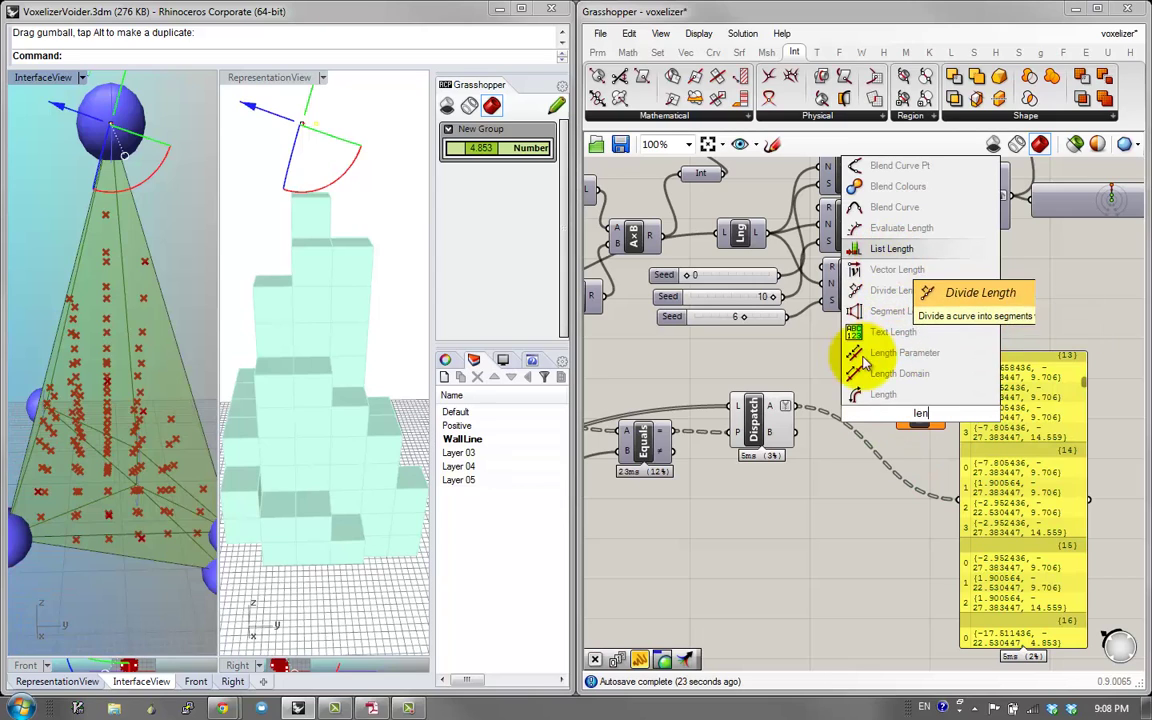
{"action": "left_click", "coordinate": [890, 235]}
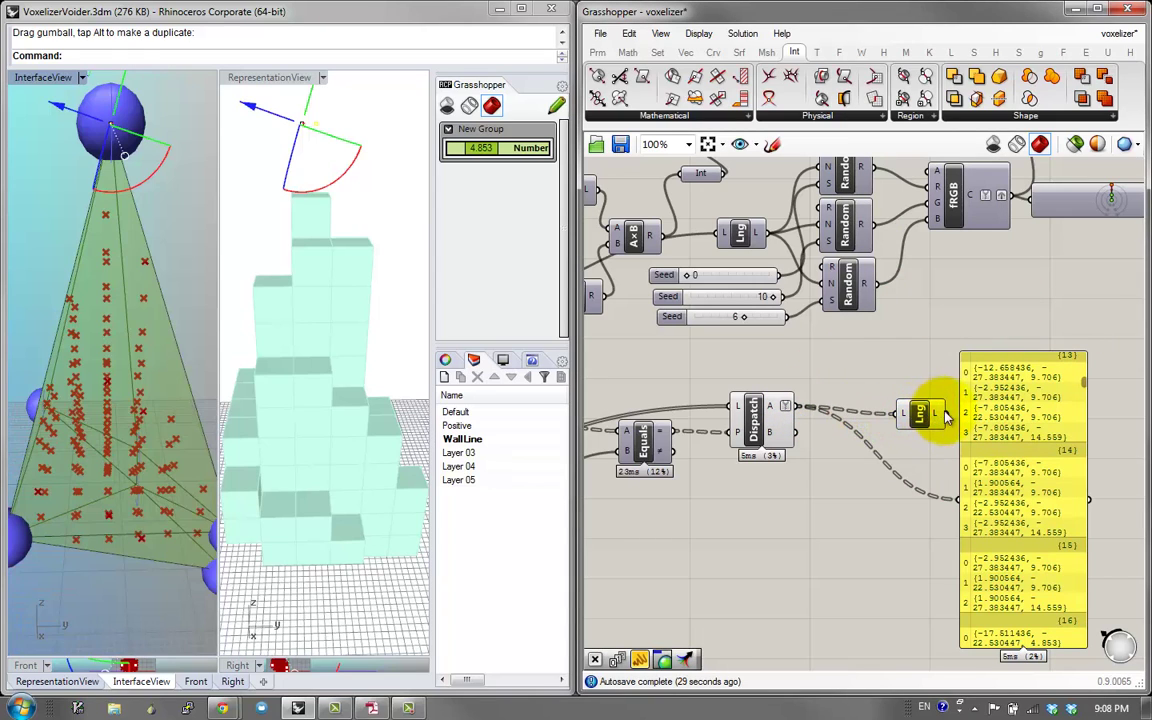
{"action": "left_click_drag", "start_coordinate": [943, 414], "coordinate": [958, 498]}
{"action": "left_click_drag", "start_coordinate": [916, 414], "coordinate": [862, 406]}
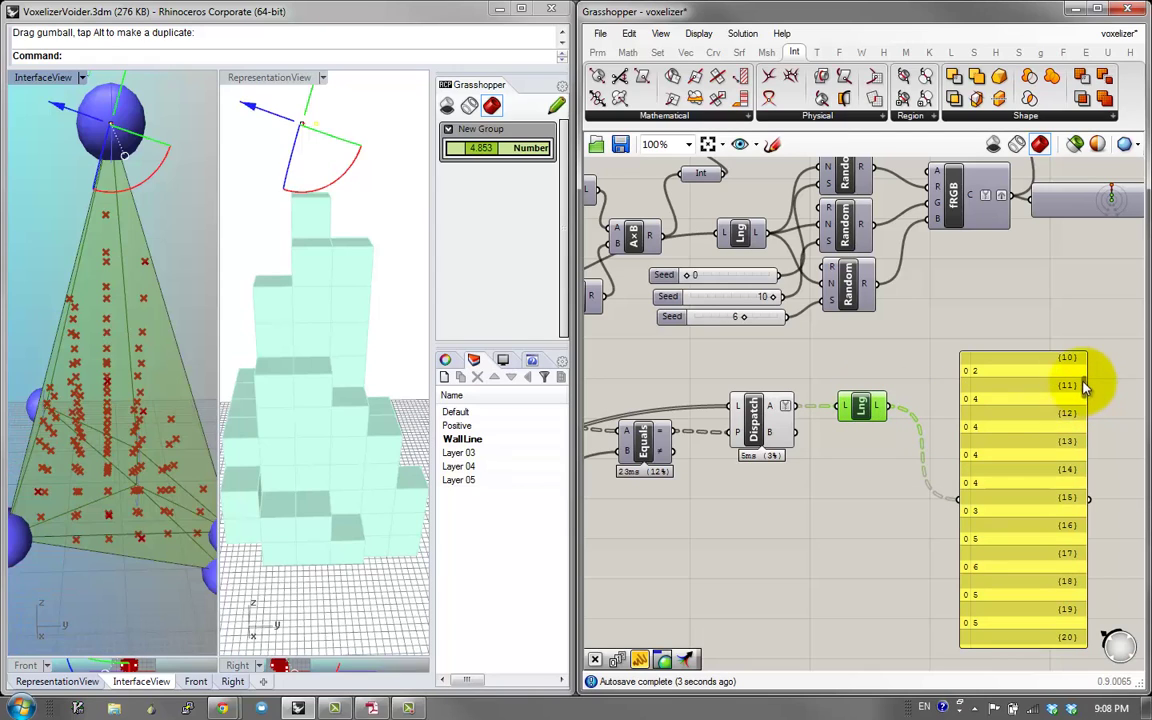
Scroll through the neighbour count of each branch in the panel and flatten the List Length output
{"action": "scroll", "coordinate": [1085, 388], "scroll_direction": "down", "scroll_amount": 6}
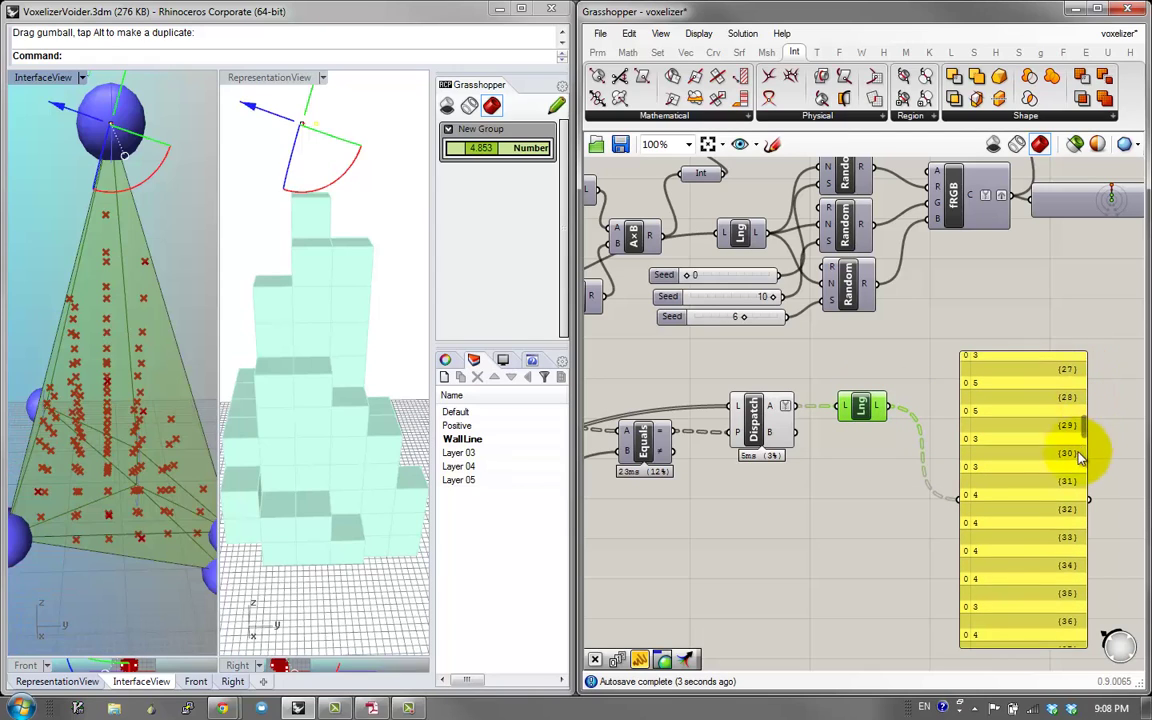
{"action": "left_click_drag", "start_coordinate": [1082, 452], "coordinate": [1068, 386]}
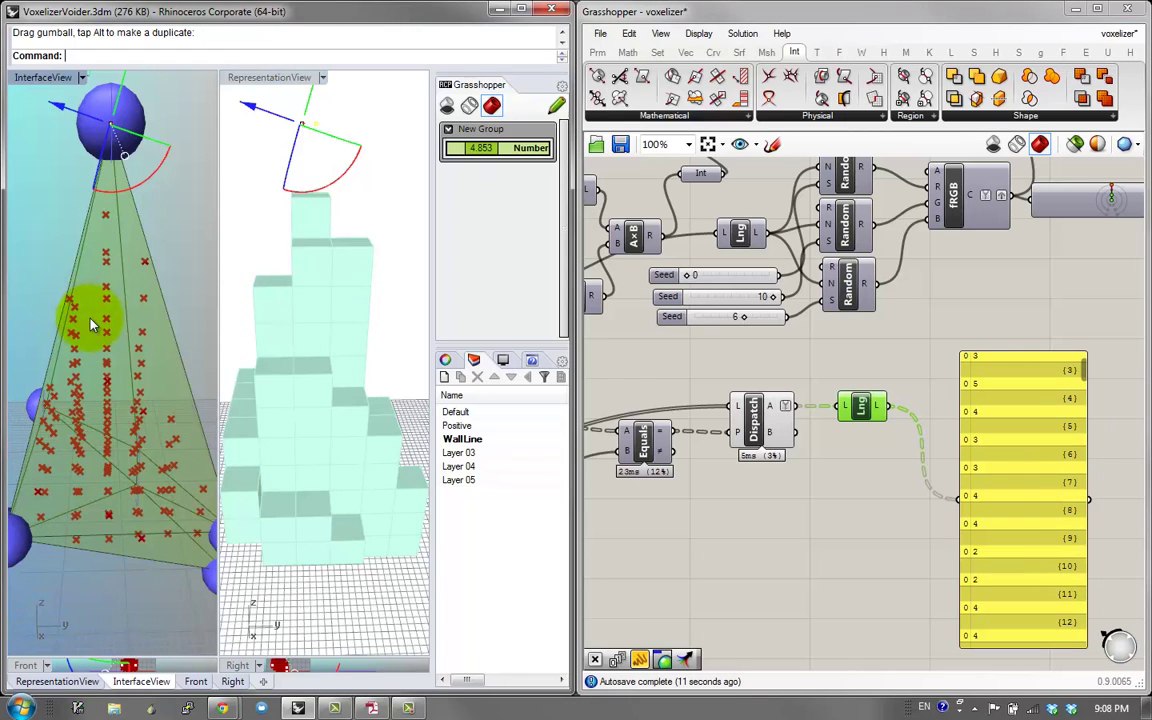
{"action": "right_click_drag", "start_coordinate": [95, 325], "coordinate": [267, 222]}
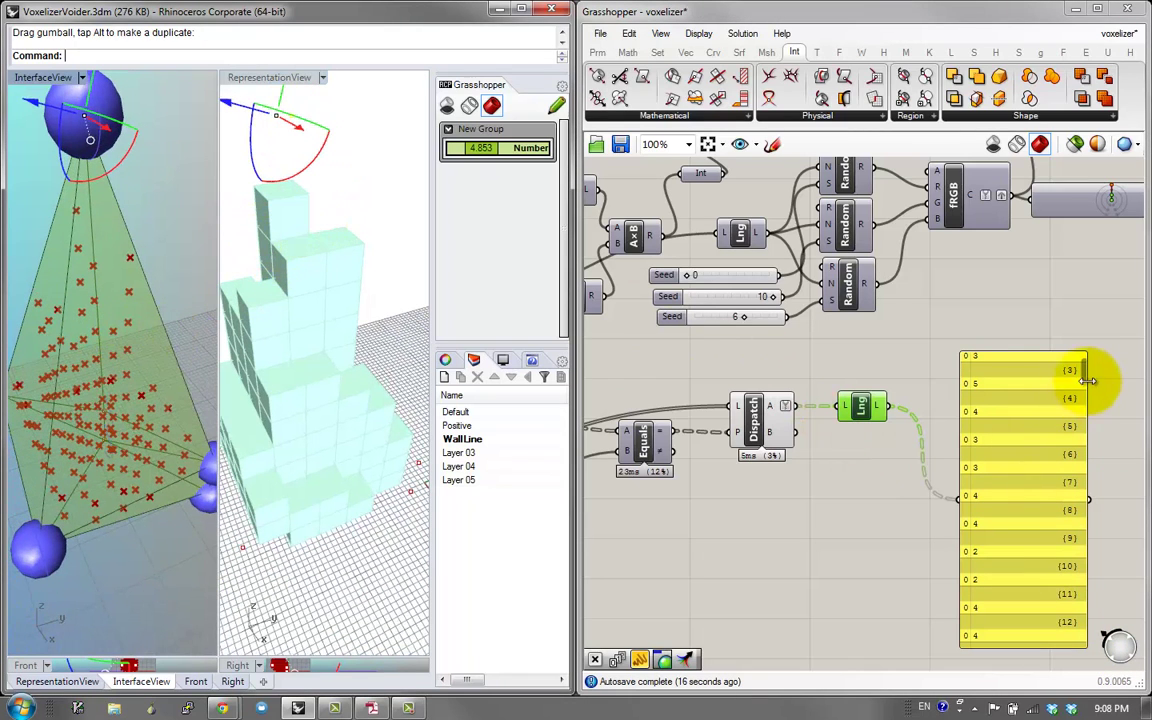
{"action": "left_click_drag", "start_coordinate": [1087, 380], "coordinate": [1015, 641]}
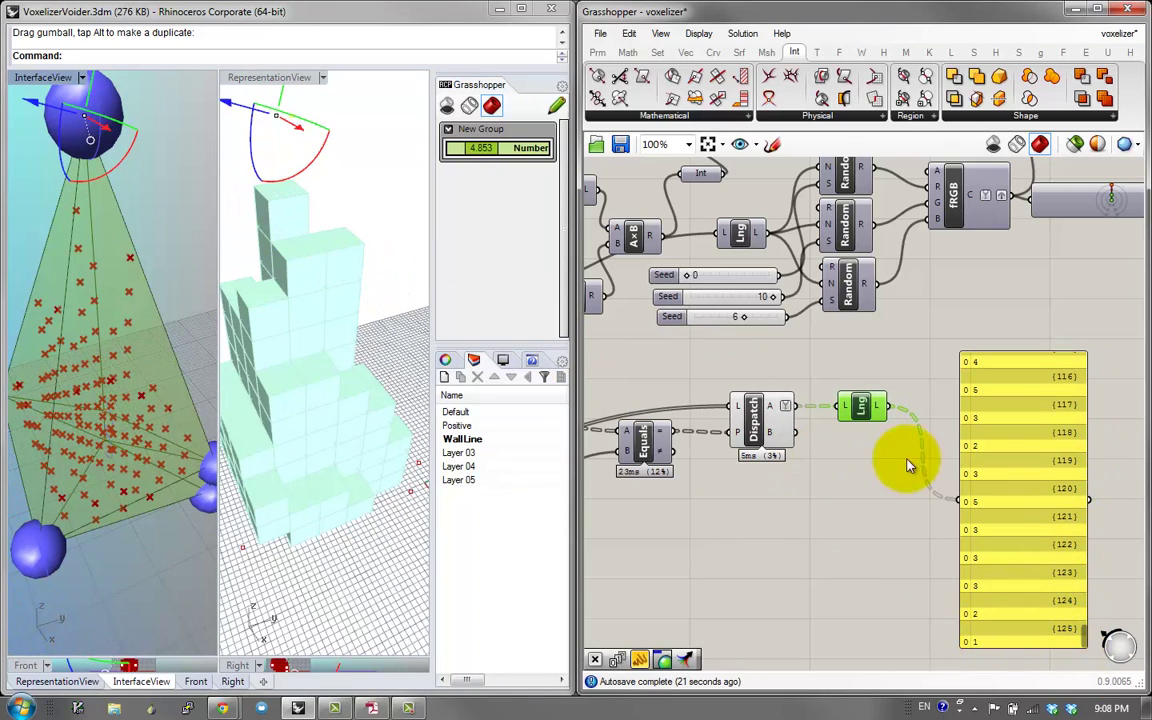
{"action": "right_click_drag", "start_coordinate": [854, 458], "coordinate": [777, 459]}
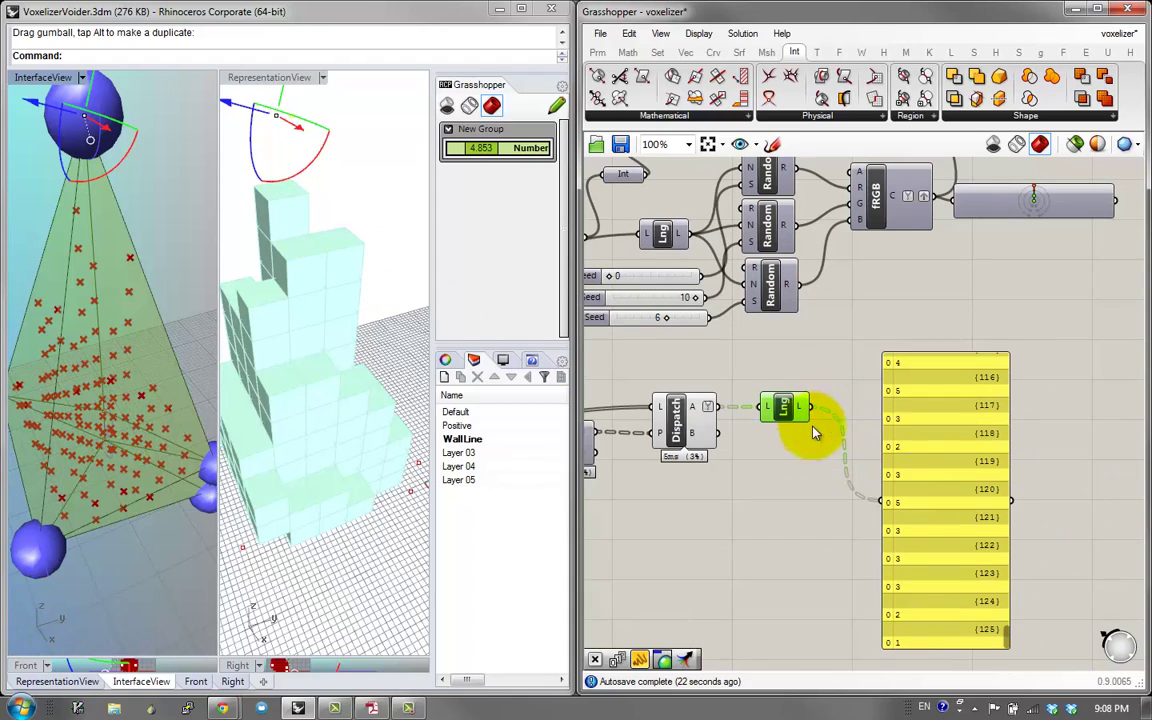
{"action": "right_click", "coordinate": [808, 406]}
{"action": "left_click", "coordinate": [858, 474]}
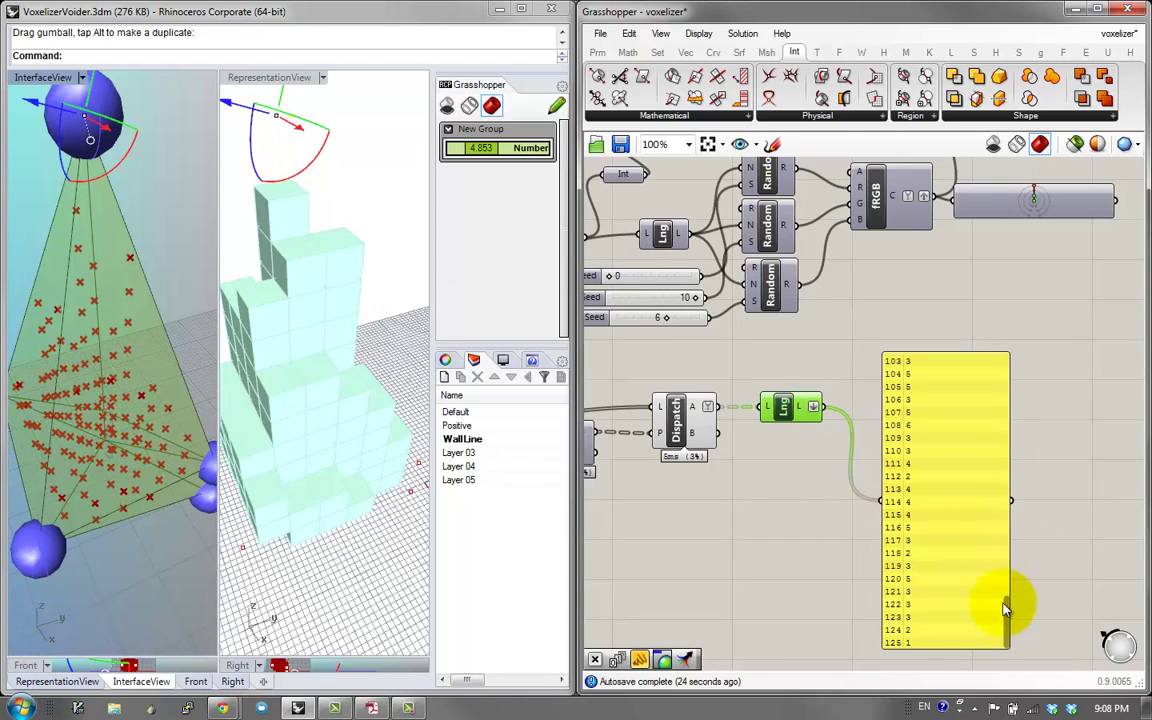
{"action": "left_click_drag", "start_coordinate": [1007, 620], "coordinate": [861, 404]}
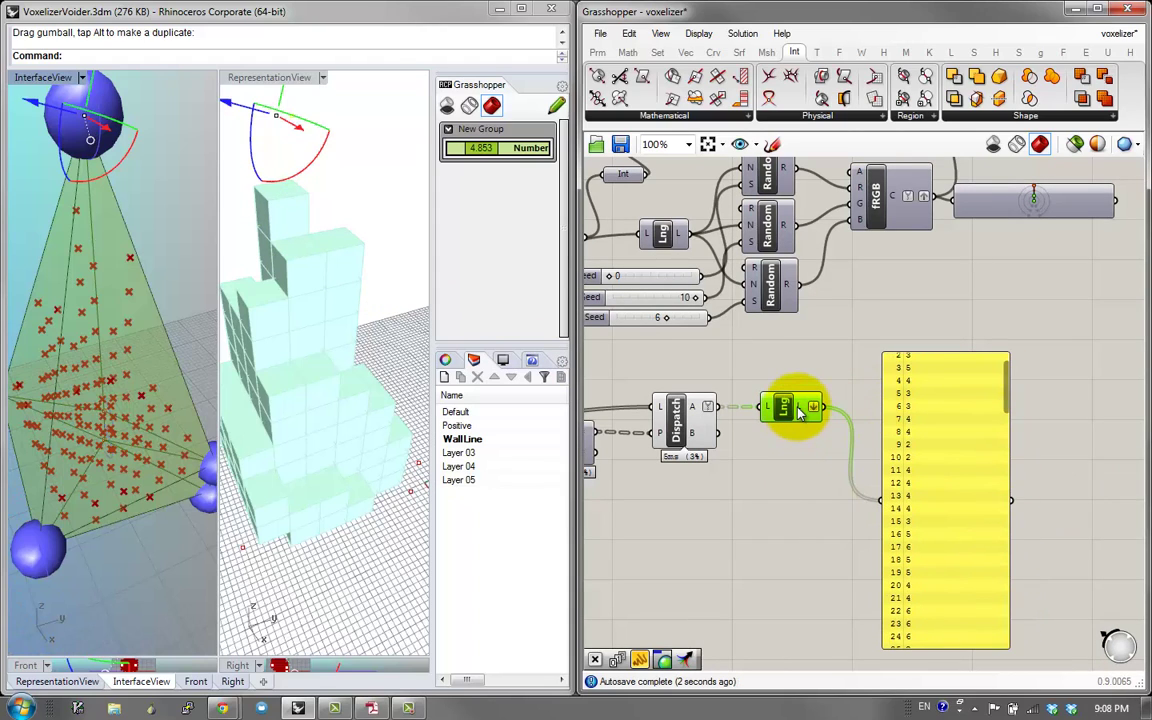
Inspect the points held by the Geometry parameter that feeds the distance comparison
{"action": "right_click_drag", "start_coordinate": [590, 450], "coordinate": [955, 464]}
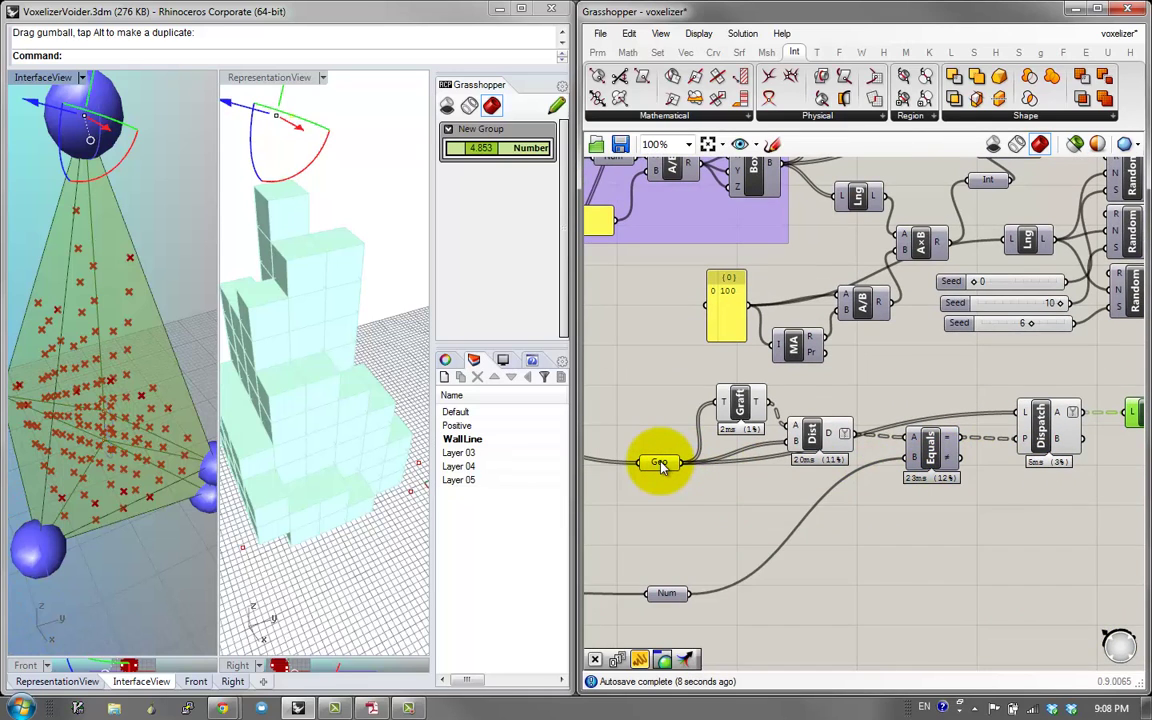
{"action": "mouse_move", "coordinate": [660, 466]}
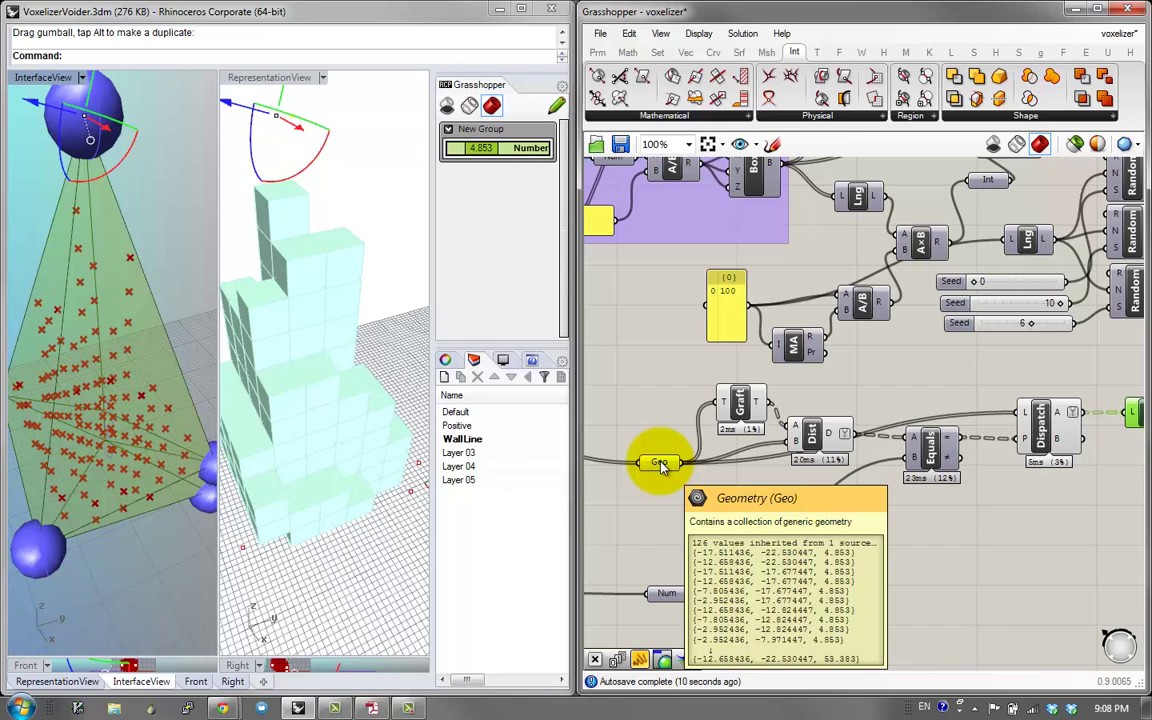
{"action": "left_click", "coordinate": [660, 466]}
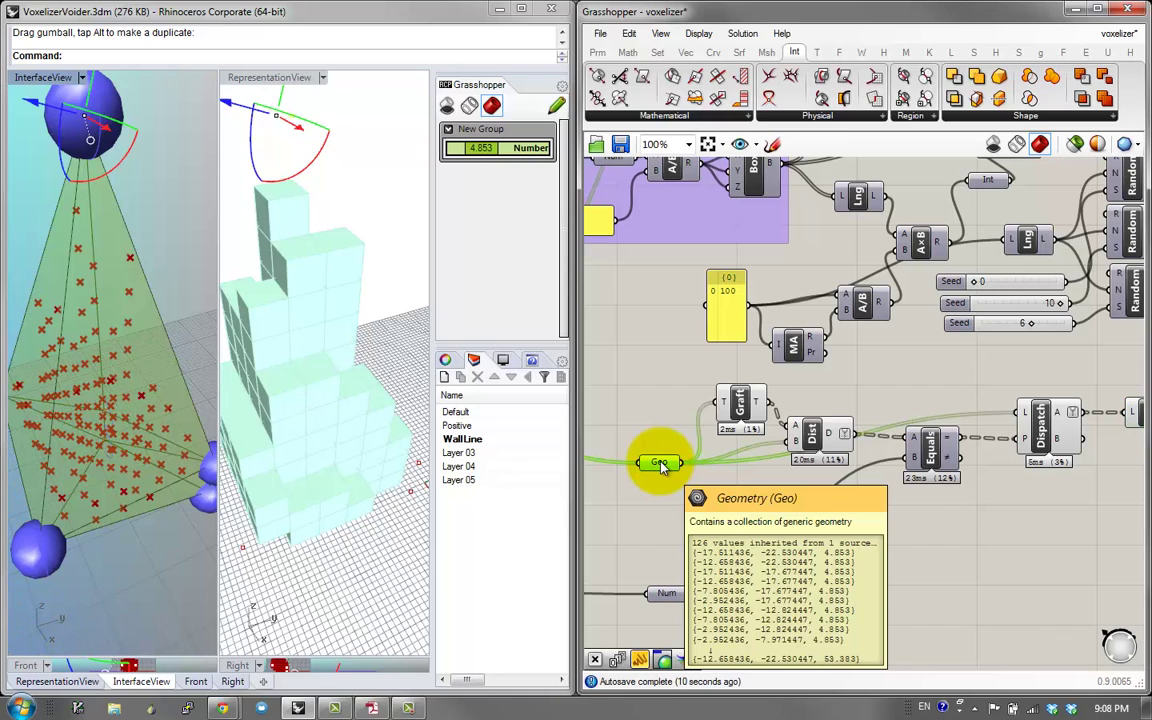
{"action": "left_click", "coordinate": [976, 483]}
{"action": "scroll", "coordinate": [862, 445], "scroll_direction": "down", "scroll_amount": 2}
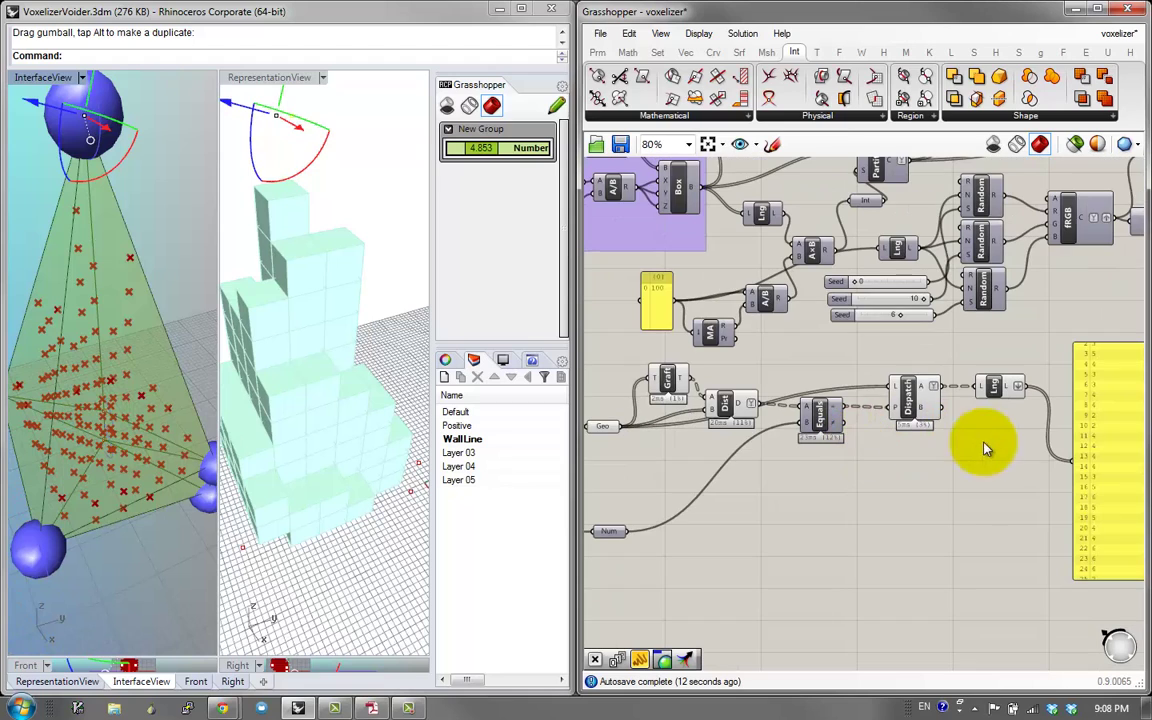
{"action": "double_click", "coordinate": [1022, 498]}
{"action": "type", "text": "pre"}
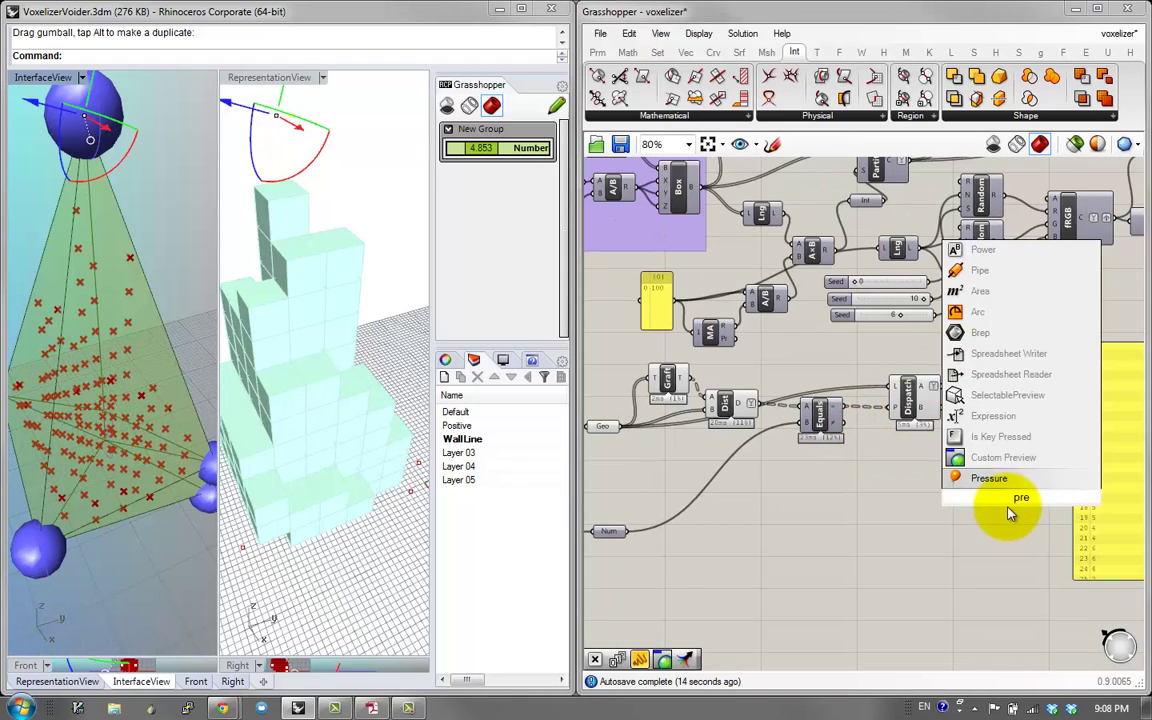
{"action": "key", "text": "Escape"}
Move the panel farther from the List Length component and add a Custom Preview component between them
{"action": "right_click_drag", "start_coordinate": [861, 374], "coordinate": [802, 383]}
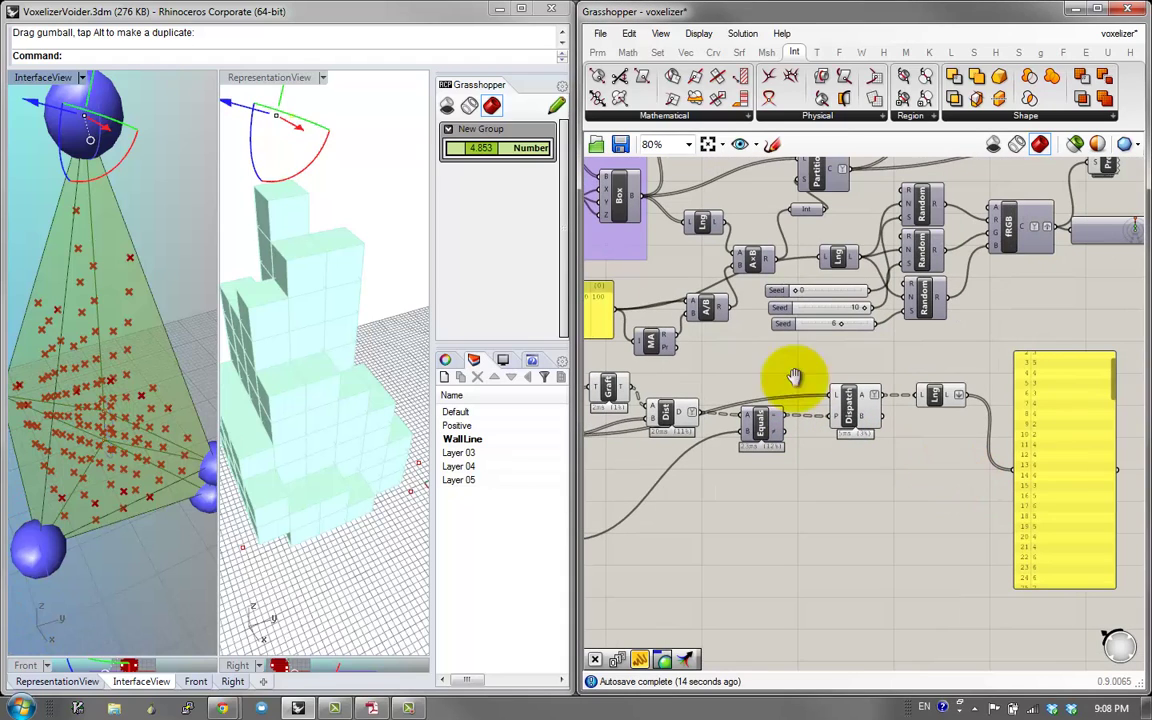
{"action": "left_click_drag", "start_coordinate": [1035, 452], "coordinate": [1095, 454]}
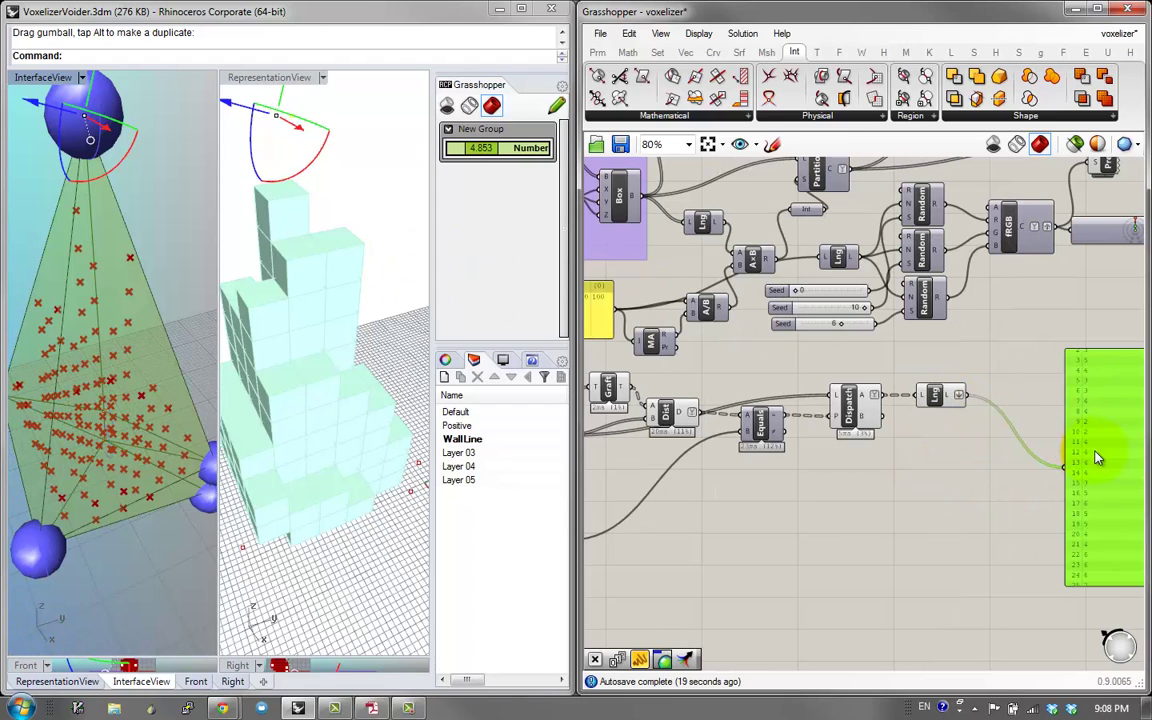
{"action": "left_click", "coordinate": [1020, 476]}
{"action": "double_click", "coordinate": [1022, 483]}
{"action": "type", "text": "cust"}
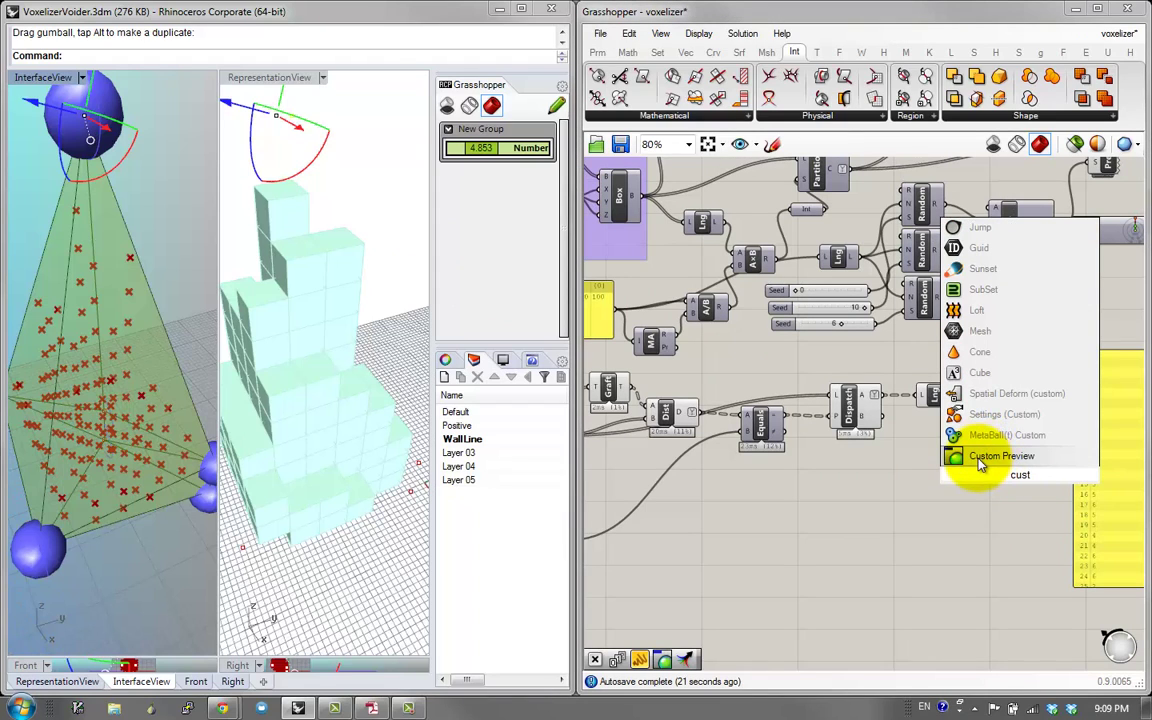
{"action": "left_click", "coordinate": [990, 456]}
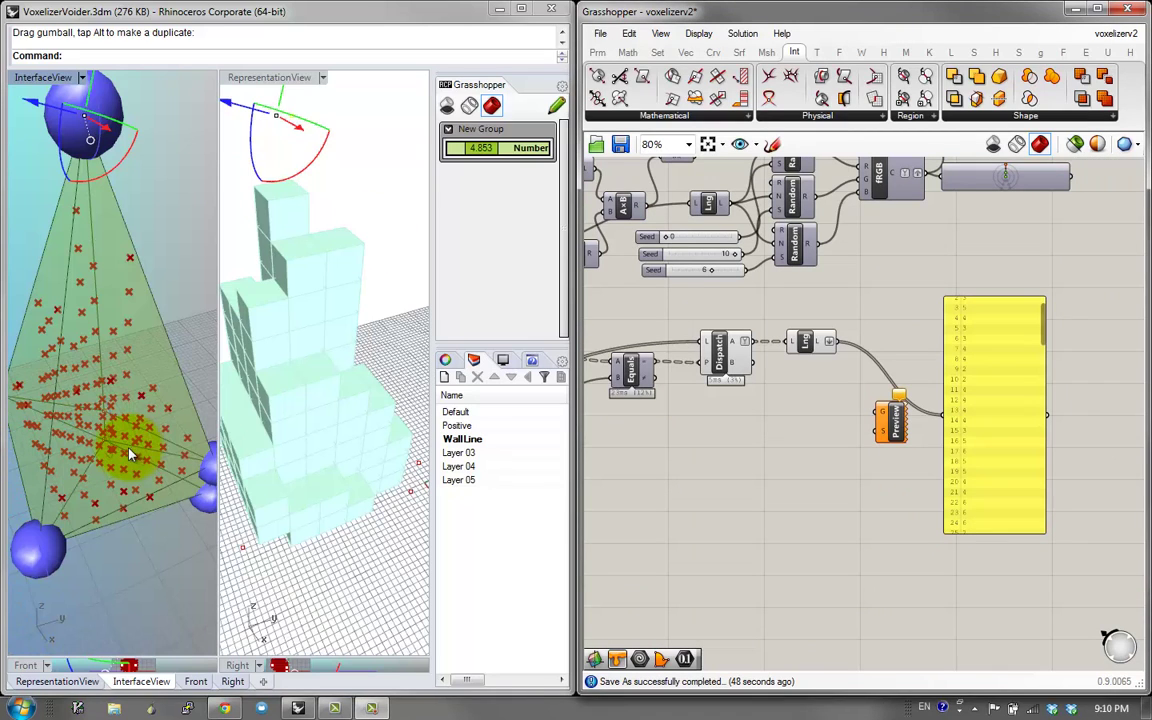
{"action": "right_click_drag", "start_coordinate": [128, 454], "coordinate": [115, 436]}
{"action": "scroll", "coordinate": [115, 436], "scroll_direction": "down", "scroll_amount": 2}
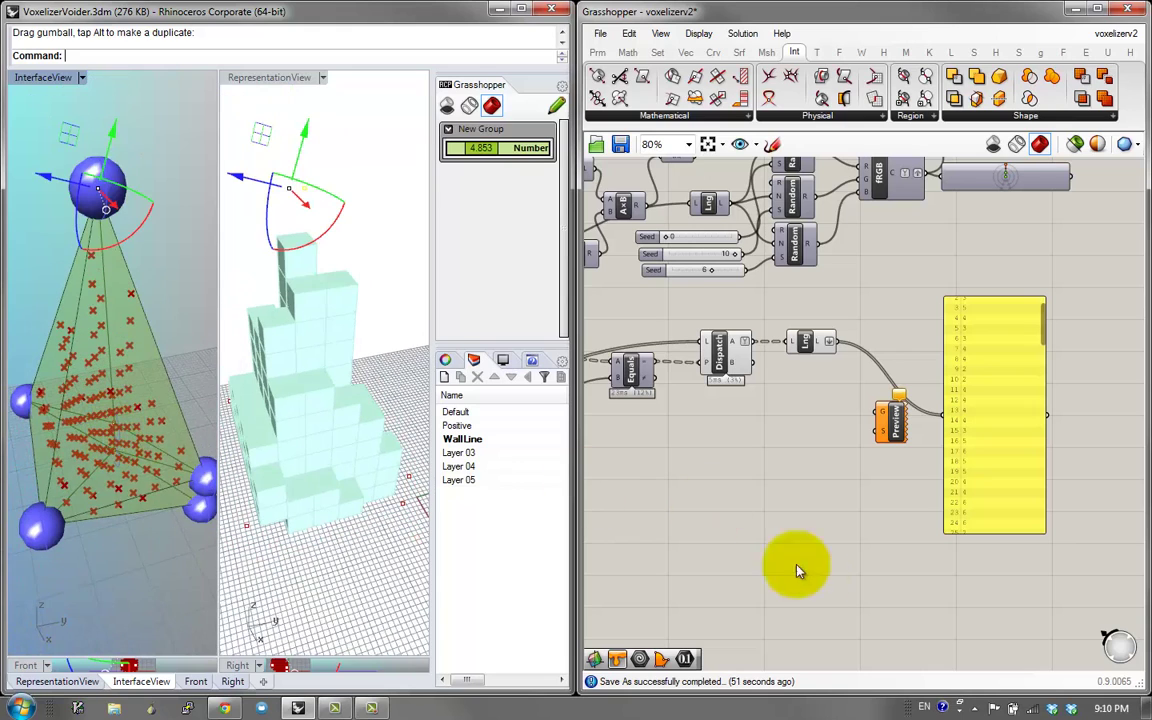
{"action": "left_click", "coordinate": [975, 707]}
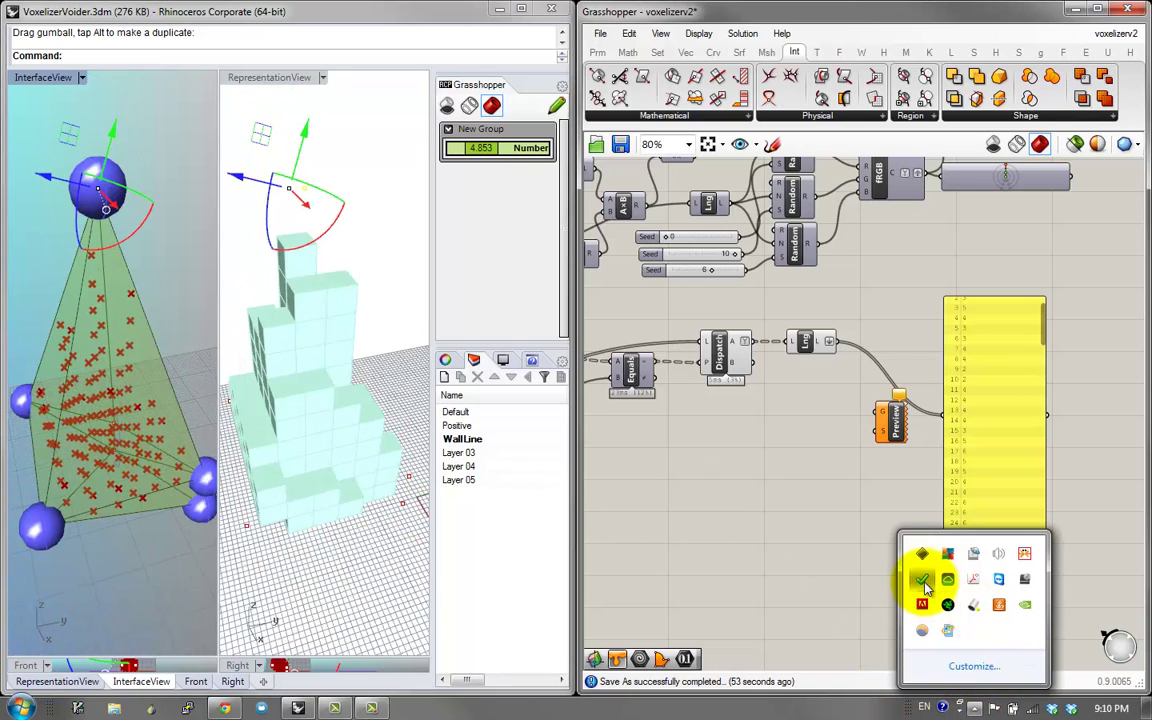
{"action": "right_click_drag", "start_coordinate": [746, 438], "coordinate": [795, 440]}
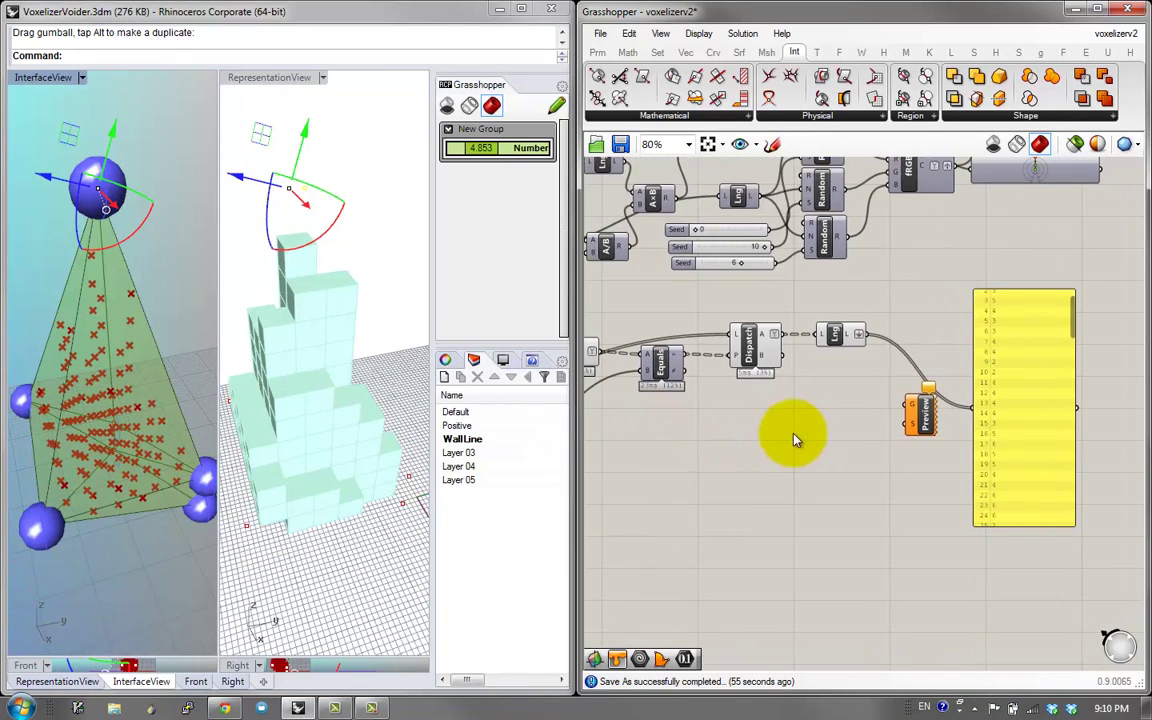
{"action": "scroll", "coordinate": [964, 400], "scroll_direction": "up", "scroll_amount": 1}
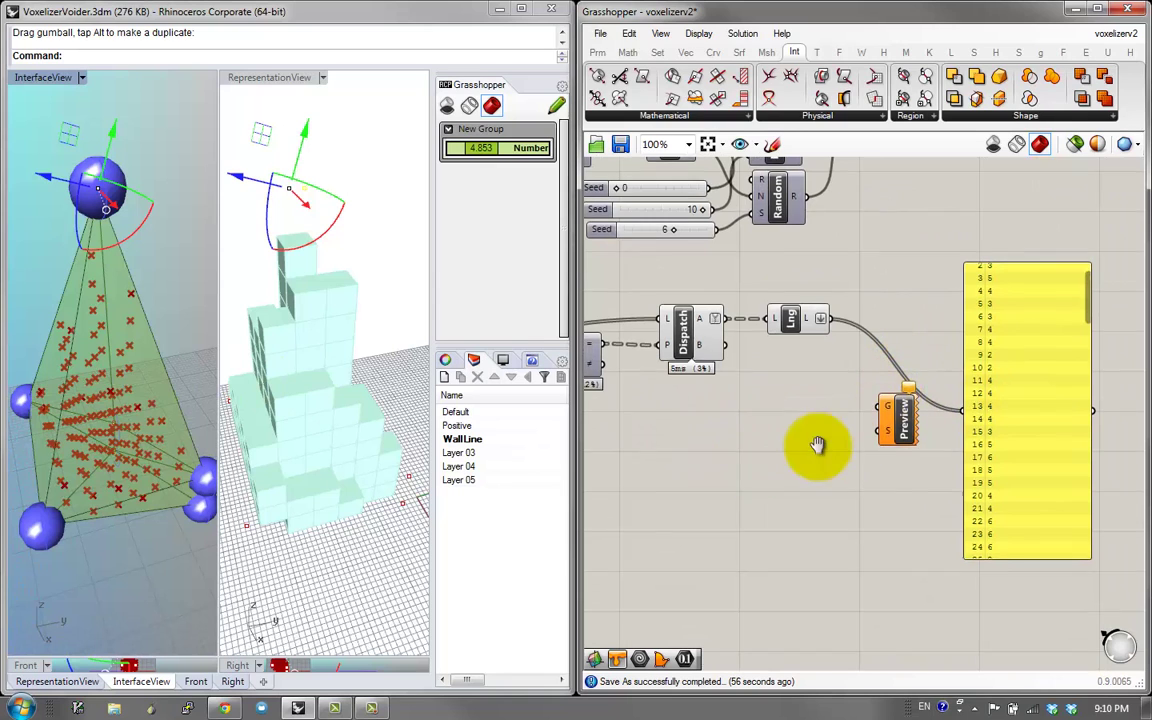
{"action": "scroll", "coordinate": [817, 445], "scroll_direction": "down", "scroll_amount": 10}
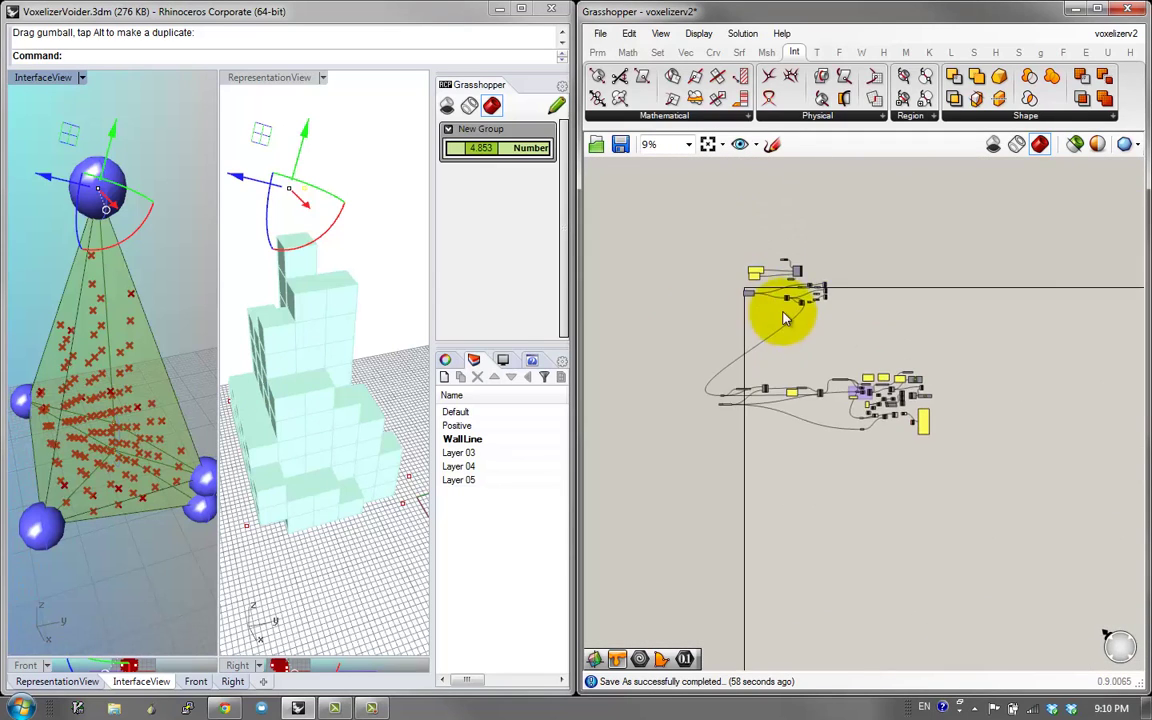
{"action": "scroll", "coordinate": [784, 318], "scroll_direction": "up", "scroll_amount": 10}
{"action": "scroll", "coordinate": [784, 329], "scroll_direction": "down", "scroll_amount": 11}
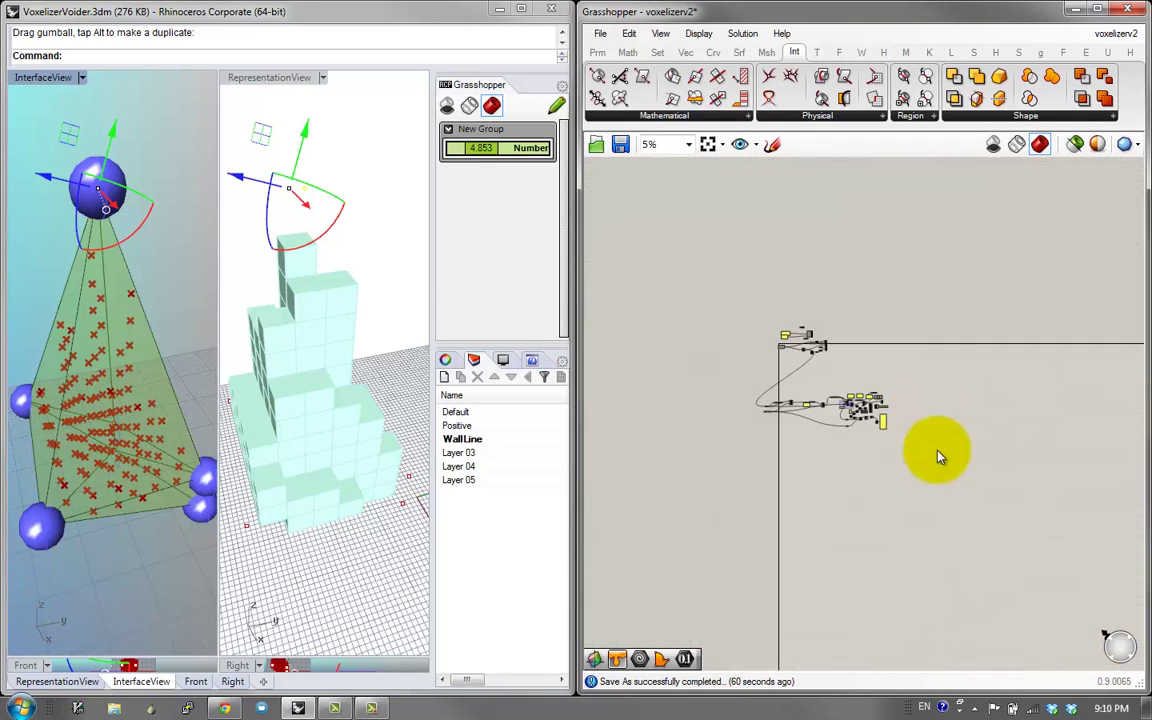
{"action": "scroll", "coordinate": [820, 405], "scroll_direction": "up", "scroll_amount": 11}
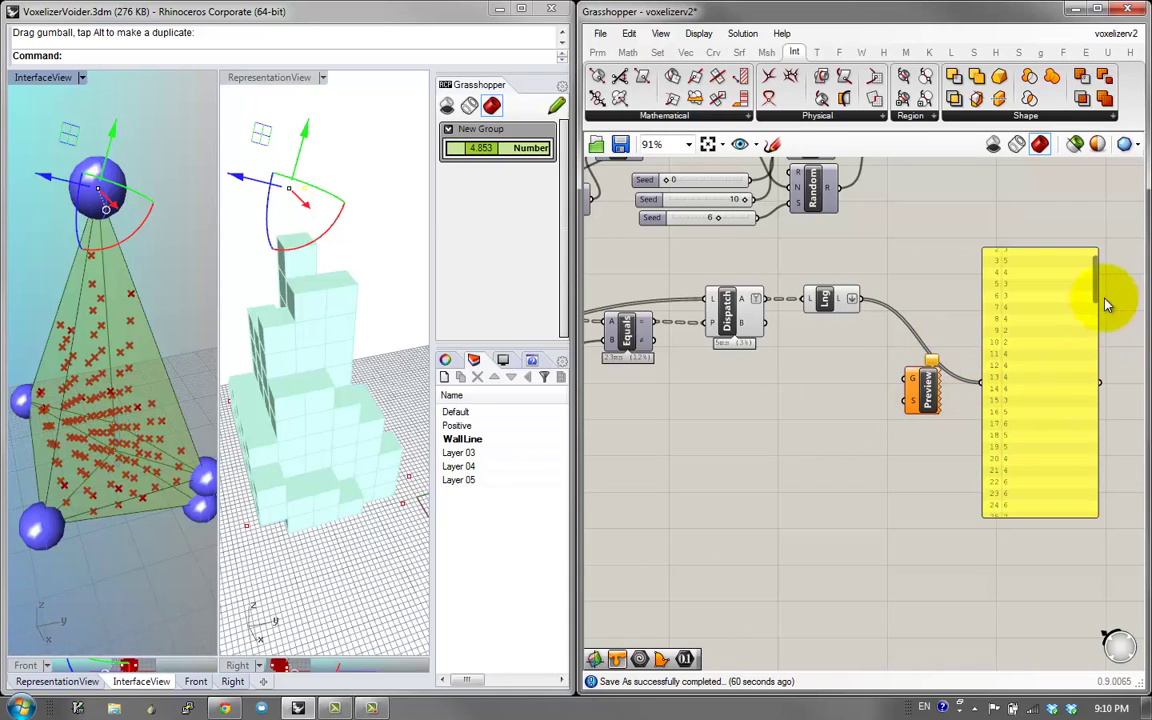
Scroll the panel back to its first neighbour count and move it clear of the Custom Preview component
{"action": "mouse_move", "coordinate": [1094, 285]}
{"action": "left_mouse_down"}
{"action": "mouse_move", "coordinate": [1100, 500]}
{"action": "mouse_move", "coordinate": [1095, 272]}
{"action": "left_mouse_up"}
{"action": "left_click_drag", "start_coordinate": [1053, 393], "coordinate": [1084, 348]}
{"action": "right_click_drag", "start_coordinate": [1084, 348], "coordinate": [1029, 478]}
{"action": "left_click", "coordinate": [897, 432]}
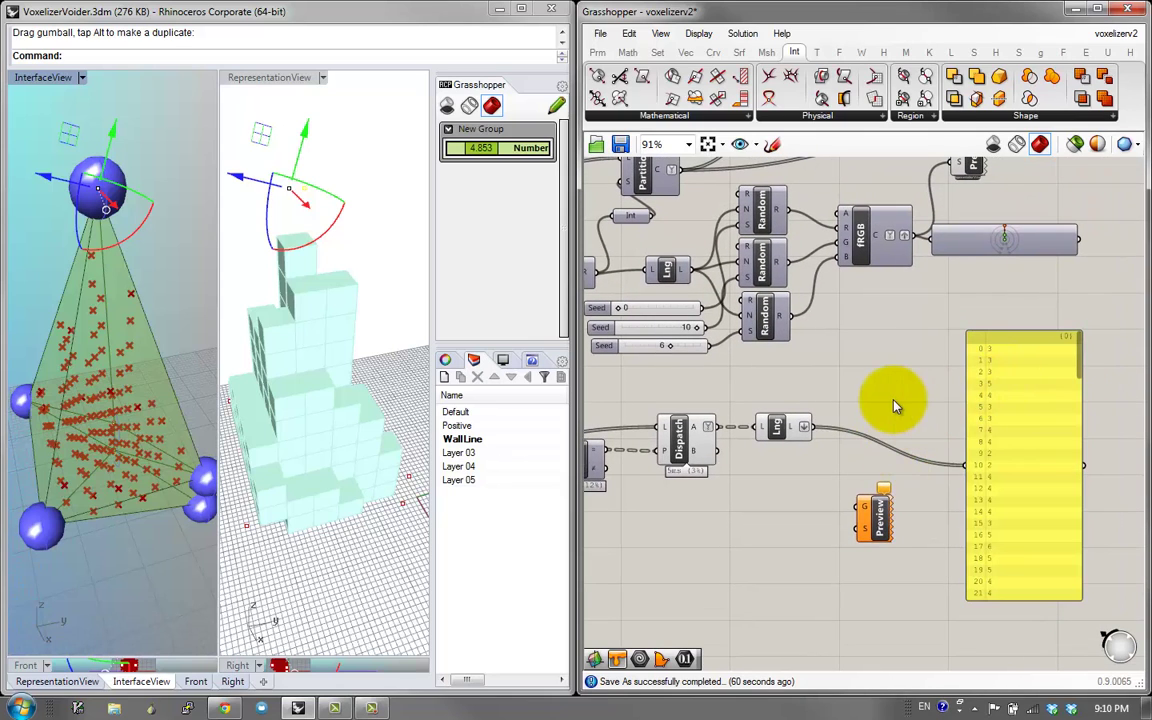
Add a Bounds component fed by the flattened List Length output, feed the panel from its domain, and move the panel farther away
{"action": "double_click", "coordinate": [897, 398]}
{"action": "type", "text": "rem"}
{"action": "key", "text": "BackSpace"}
{"action": "key", "text": "BackSpace"}
{"action": "key", "text": "BackSpace"}
{"action": "type", "text": "boun"}
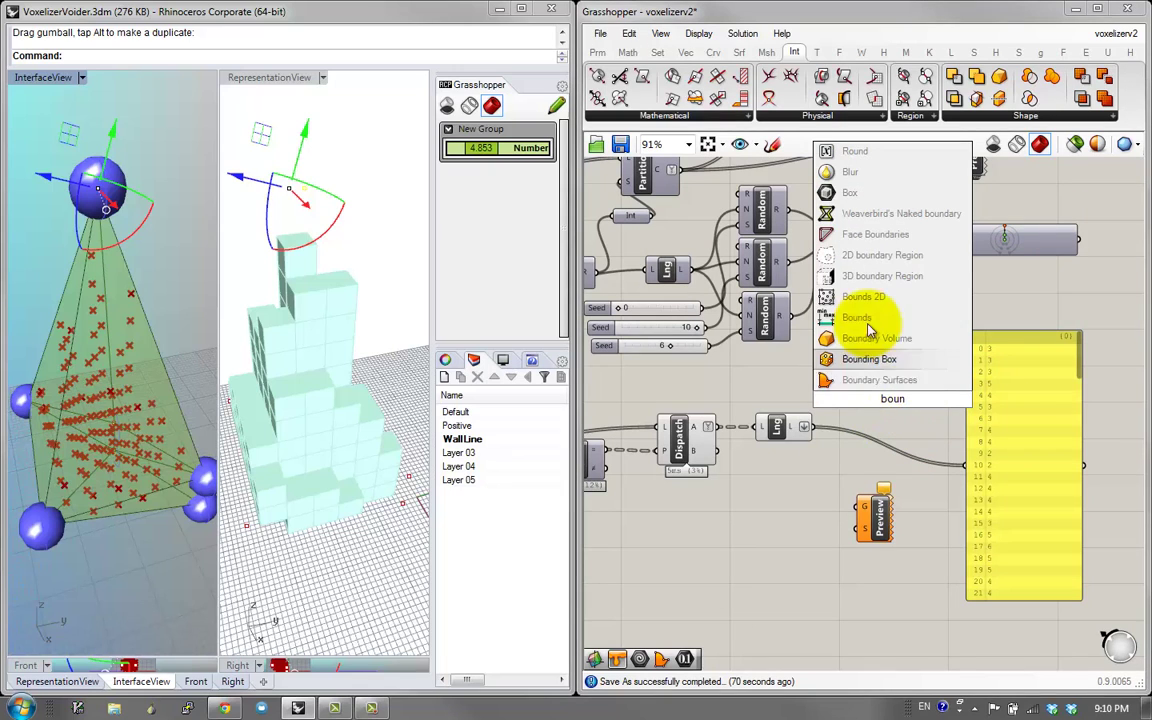
{"action": "left_click", "coordinate": [862, 319]}
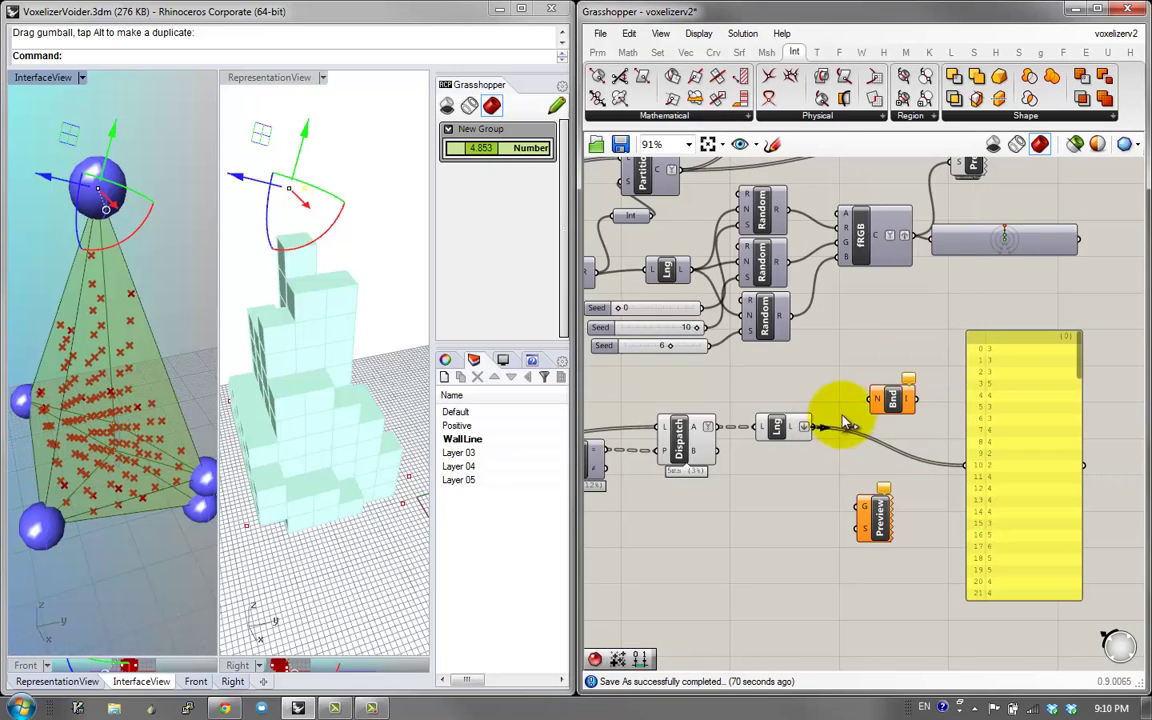
{"action": "left_click_drag", "start_coordinate": [872, 405], "coordinate": [858, 447]}
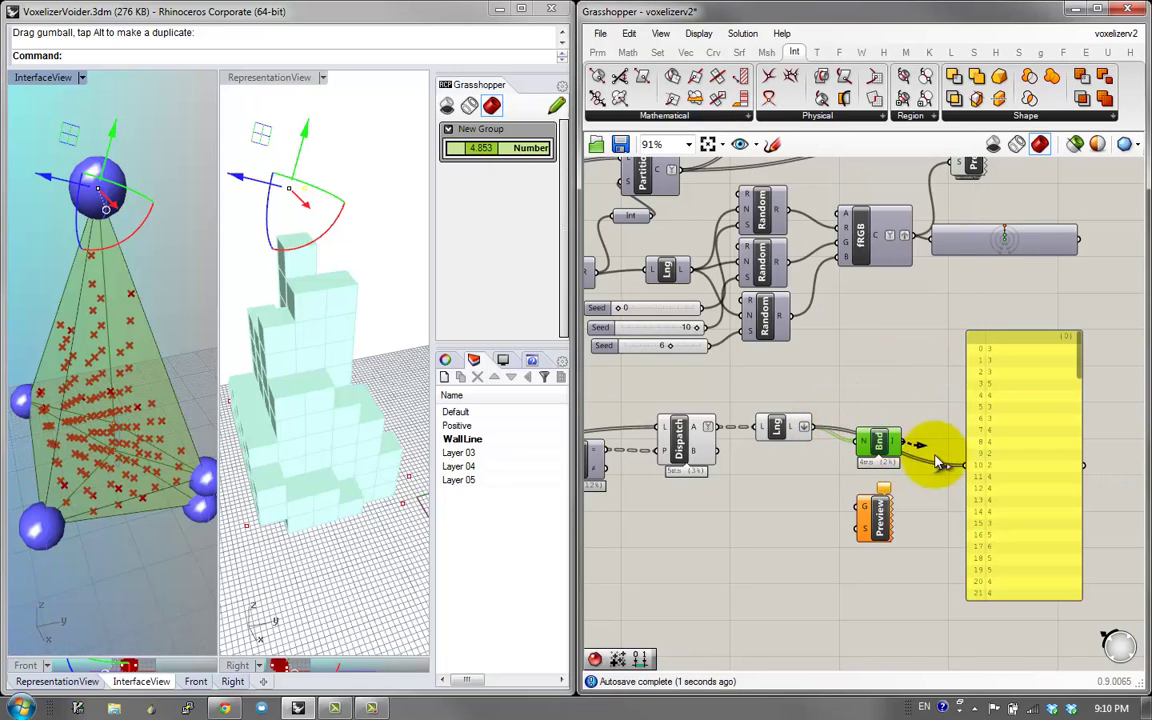
{"action": "left_click_drag", "start_coordinate": [1029, 466], "coordinate": [1098, 467]}
{"action": "right_click_drag", "start_coordinate": [1057, 467], "coordinate": [985, 468]}
Move the Custom Preview component aside and add a Remap Numbers component after the Bounds component
{"action": "left_click_drag", "start_coordinate": [809, 515], "coordinate": [898, 530]}
{"action": "double_click", "coordinate": [892, 446]}
{"action": "type", "text": "remap"}
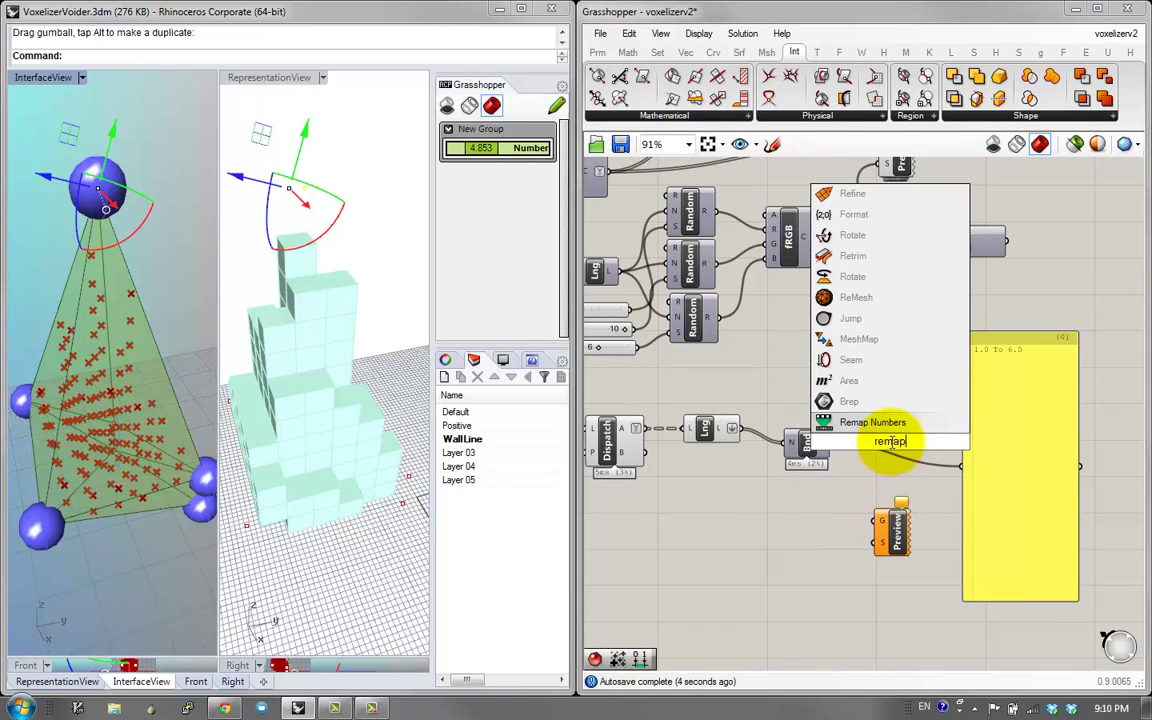
{"action": "left_click", "coordinate": [883, 430]}
{"action": "scroll", "coordinate": [860, 440], "scroll_direction": "down", "scroll_amount": 2}
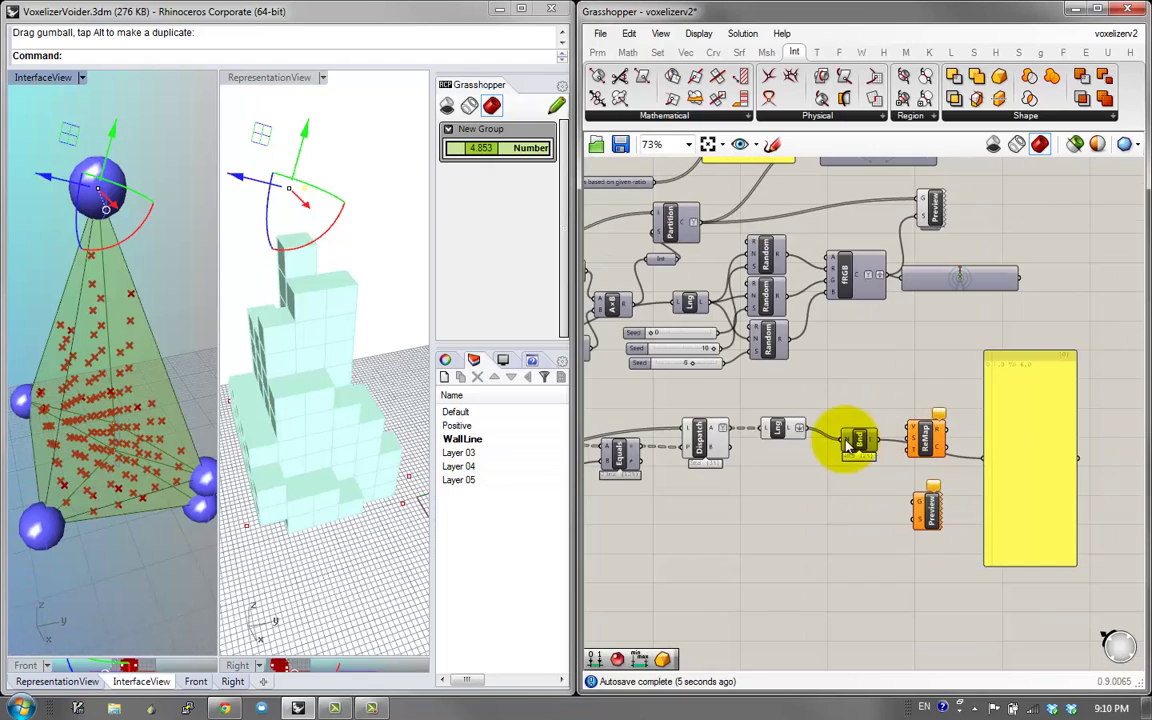
Feed the flattened neighbour counts into Remap Numbers' value input, send the mapped result to the panel, and move the component below Bounds
{"action": "left_click_drag", "start_coordinate": [811, 428], "coordinate": [917, 418]}
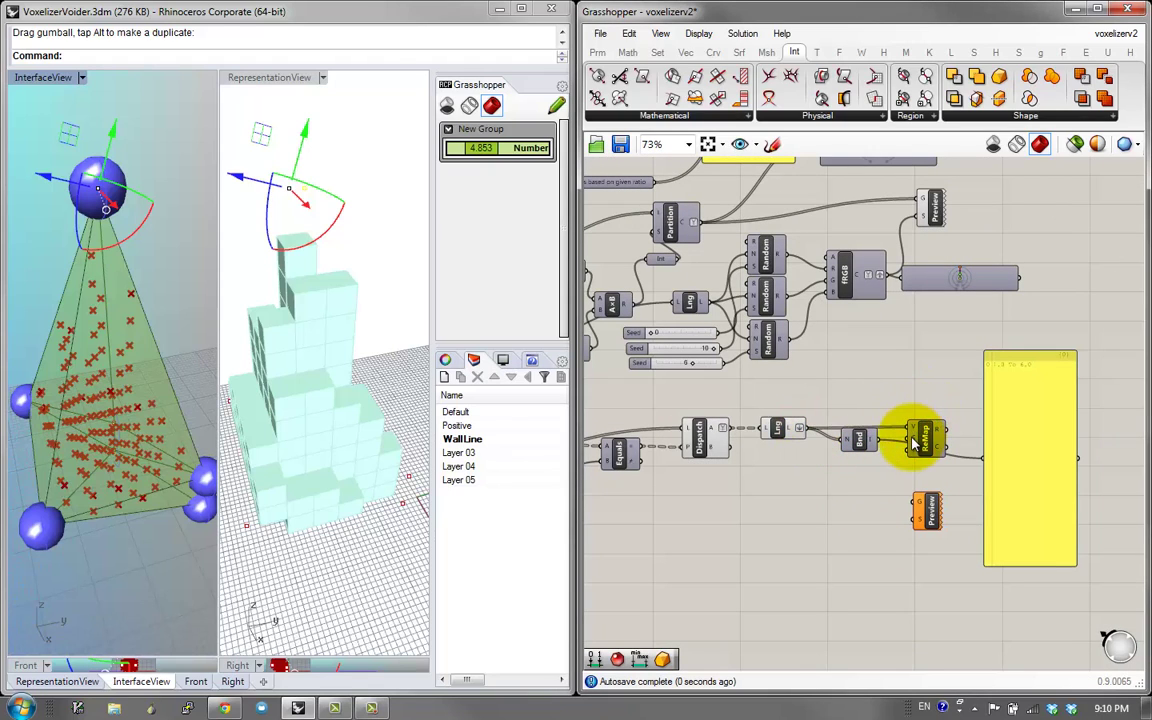
{"action": "left_click", "coordinate": [929, 447]}
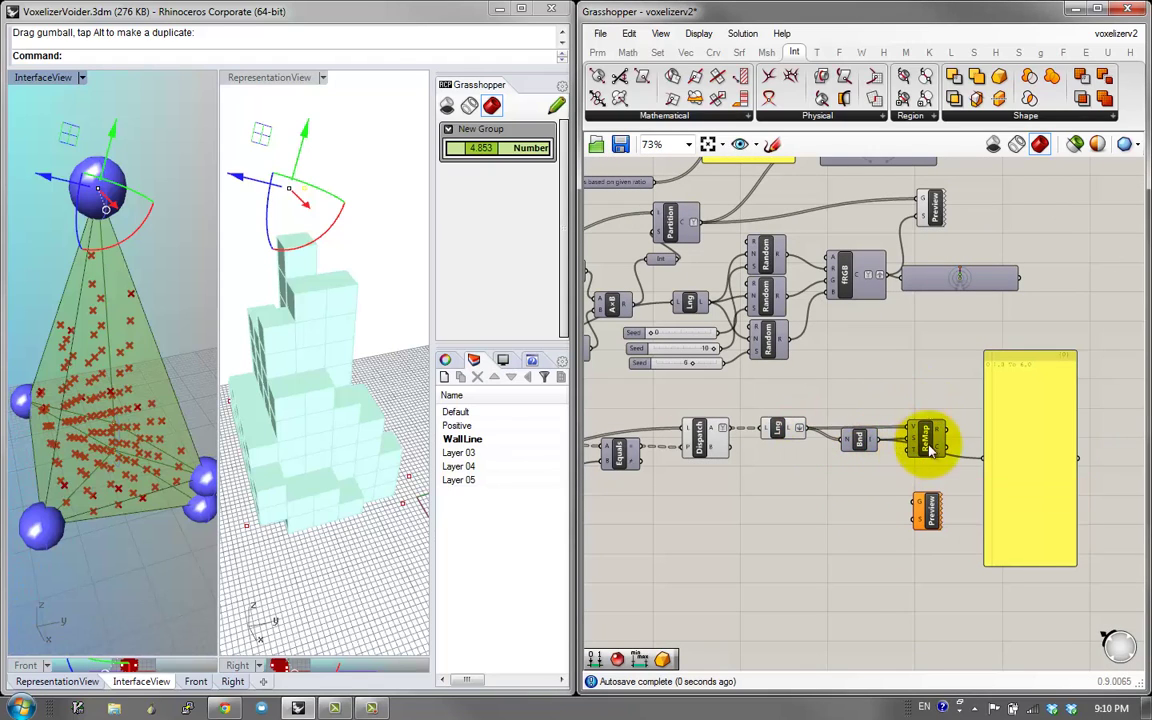
{"action": "scroll", "coordinate": [1020, 468], "scroll_direction": "up", "scroll_amount": 2}
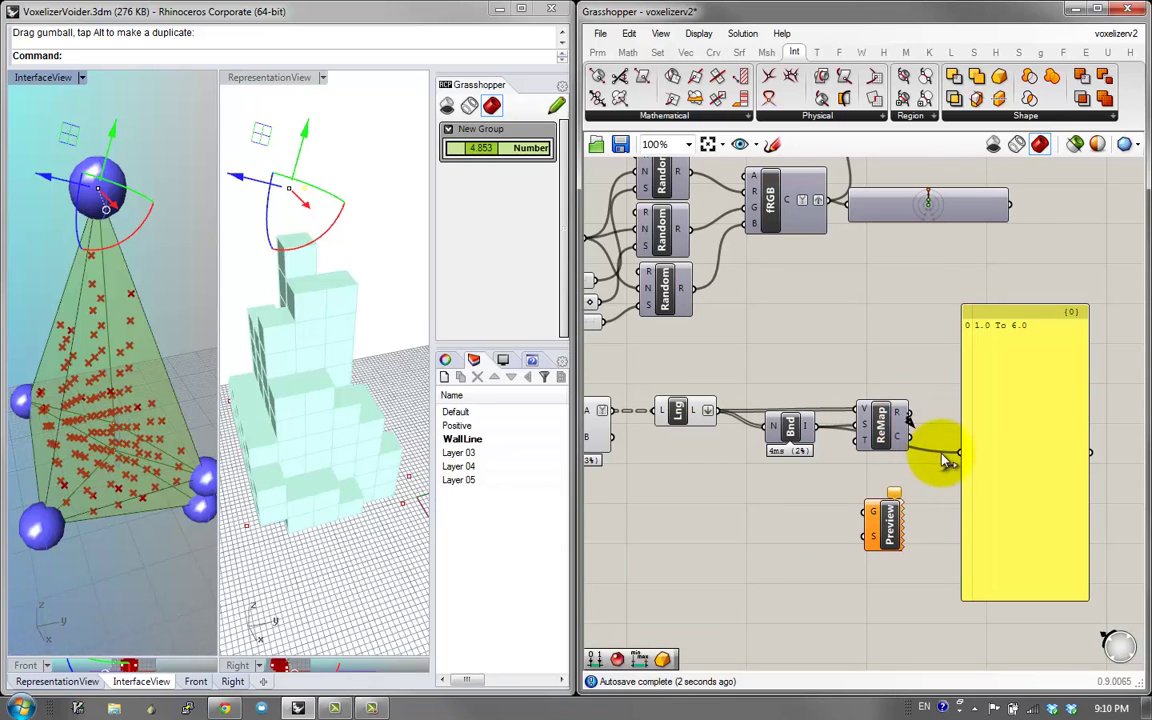
{"action": "left_click_drag", "start_coordinate": [897, 434], "coordinate": [847, 579]}
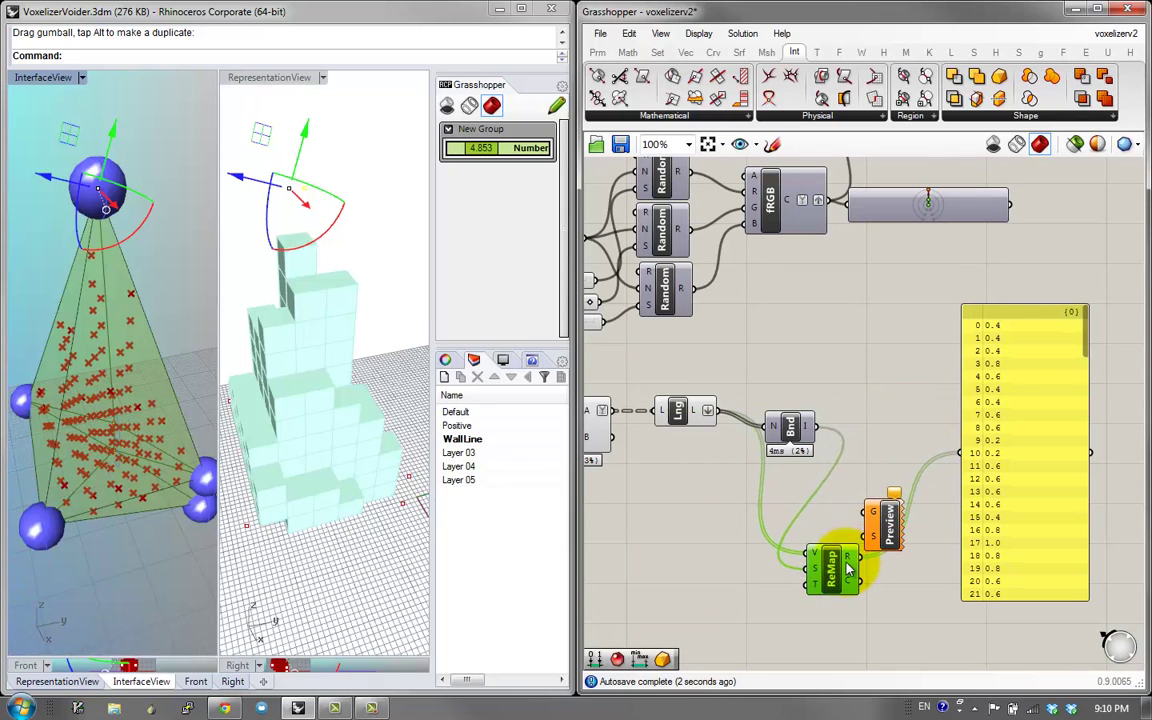
Add a Colour RGB (f) component with red and green fed by the remapped values, and connect its colour to the Custom Preview's shader input
{"action": "right_click_drag", "start_coordinate": [874, 547], "coordinate": [775, 528]}
{"action": "double_click", "coordinate": [817, 600]}
{"action": "type", "text": "rgb"}
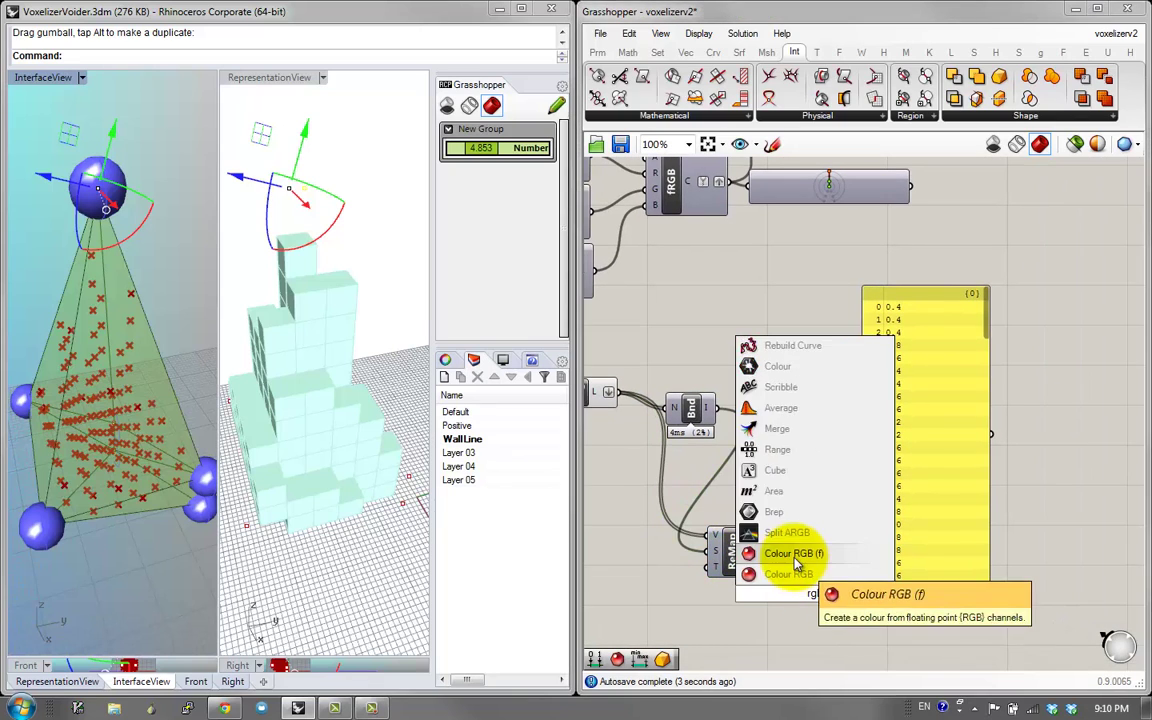
{"action": "left_click", "coordinate": [874, 552]}
{"action": "mouse_move", "coordinate": [767, 549]}
{"action": "left_mouse_down"}
{"action": "mouse_move", "coordinate": [790, 592]}
{"action": "mouse_move", "coordinate": [773, 545]}
{"action": "left_mouse_up"}
{"action": "left_click_drag", "start_coordinate": [928, 531], "coordinate": [967, 527]}
{"action": "left_click_drag", "start_coordinate": [795, 505], "coordinate": [860, 510]}
{"action": "left_click_drag", "start_coordinate": [849, 590], "coordinate": [836, 540]}
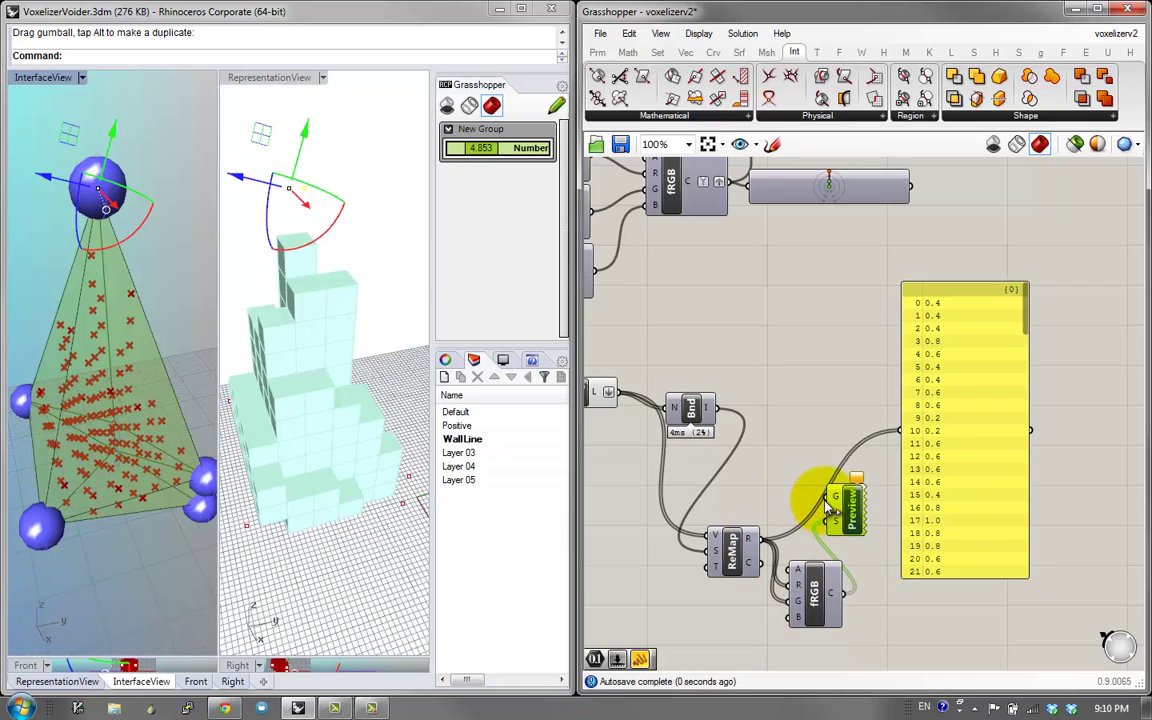
Connect the Box component's output to the geometry input of the new Custom Preview
{"action": "scroll", "coordinate": [897, 508], "scroll_direction": "down", "scroll_amount": 1}
{"action": "right_click_drag", "start_coordinate": [897, 508], "coordinate": [1118, 541]}
{"action": "scroll", "coordinate": [1008, 526], "scroll_direction": "down", "scroll_amount": 1}
{"action": "right_click_drag", "start_coordinate": [704, 405], "coordinate": [769, 404]}
{"action": "scroll", "coordinate": [728, 489], "scroll_direction": "up", "scroll_amount": 2}
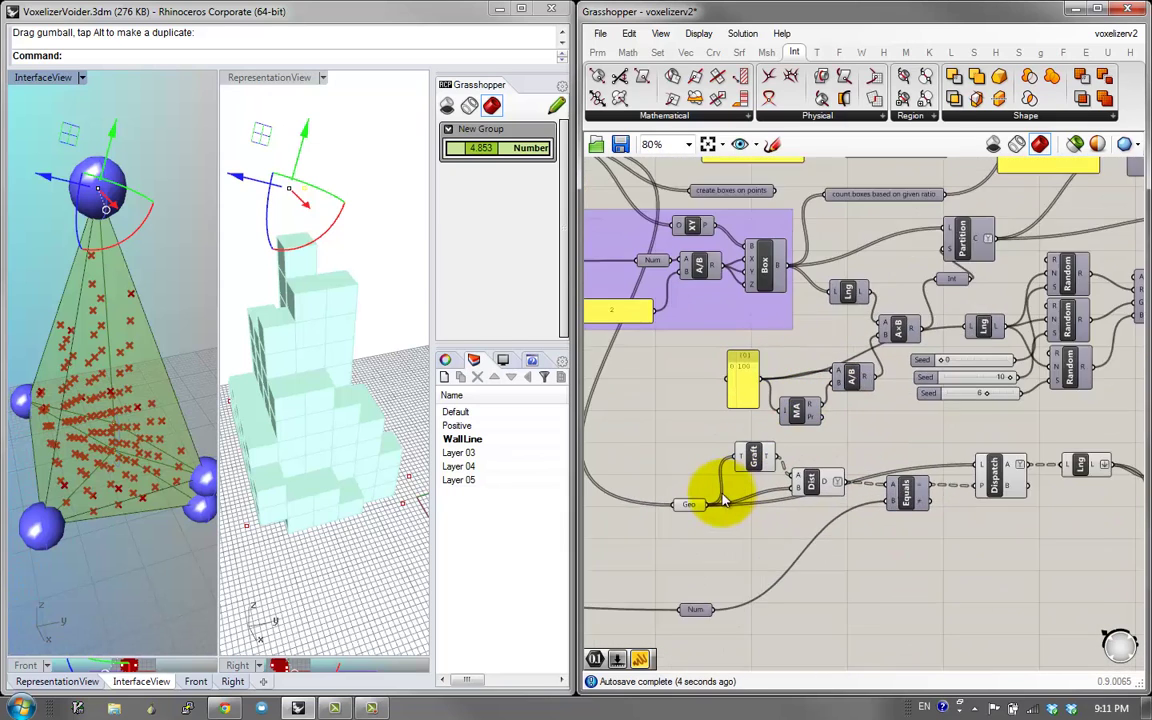
{"action": "left_click", "coordinate": [775, 200]}
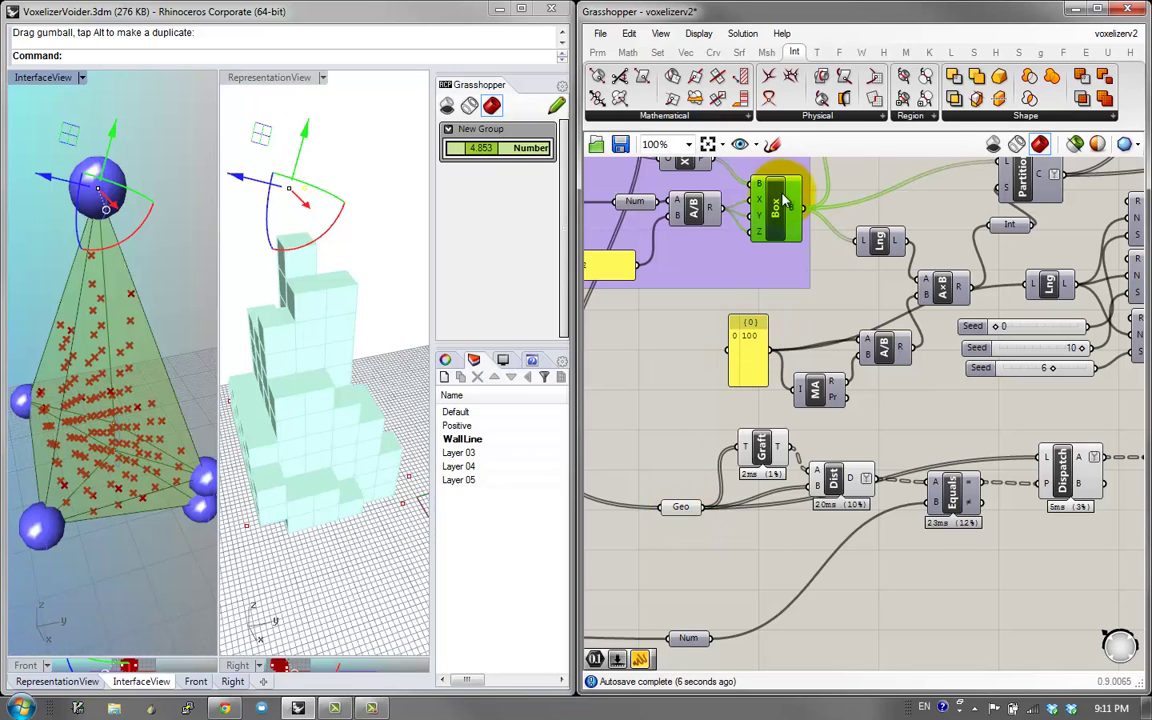
{"action": "mouse_move", "coordinate": [686, 518]}
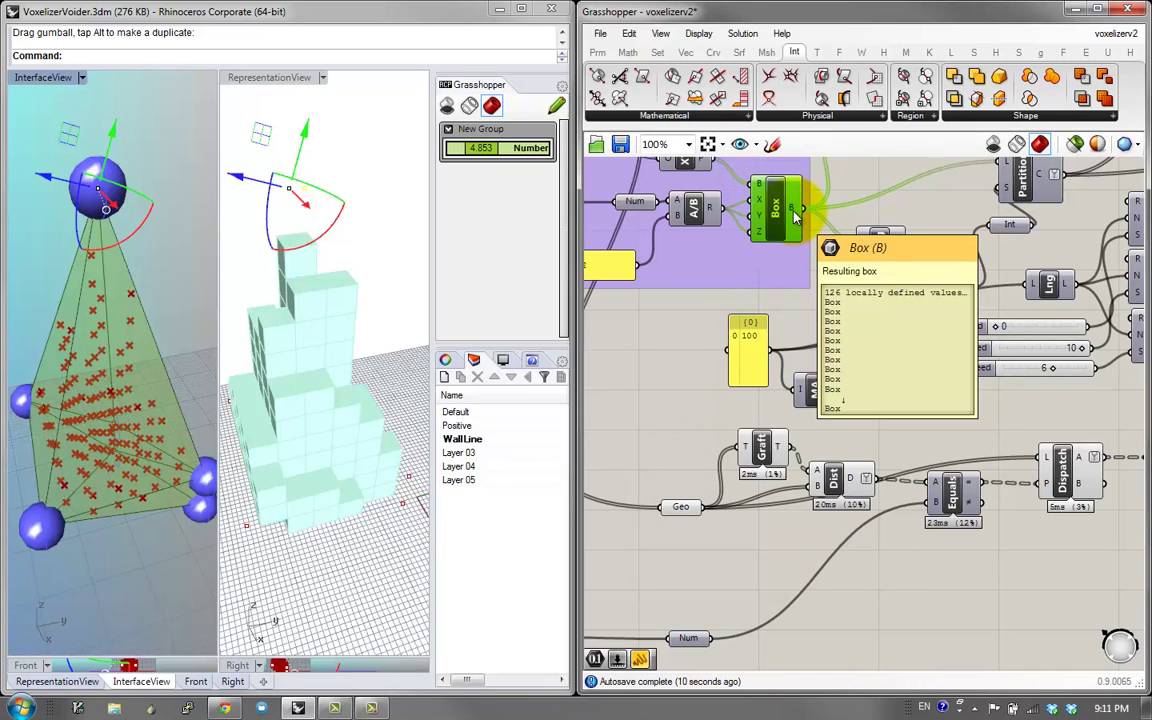
{"action": "scroll", "coordinate": [795, 215], "scroll_direction": "down", "scroll_amount": 2}
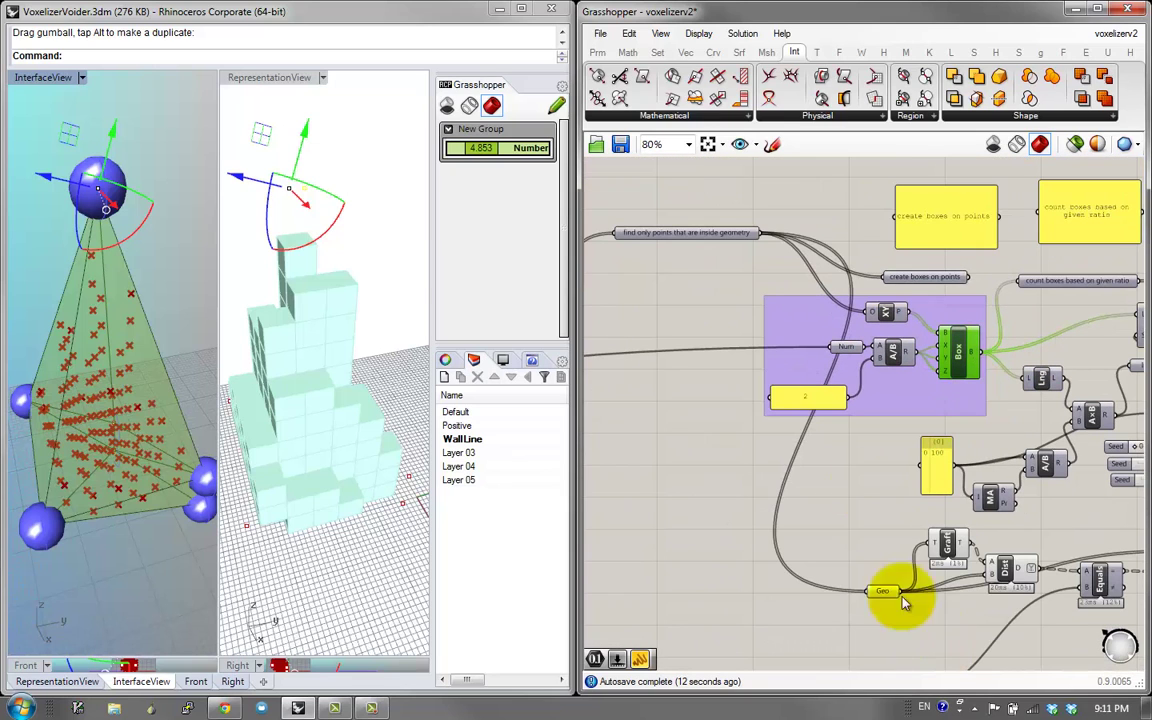
{"action": "right_click_drag", "start_coordinate": [985, 368], "coordinate": [620, 265]}
{"action": "scroll", "coordinate": [620, 265], "scroll_direction": "down", "scroll_amount": 1}
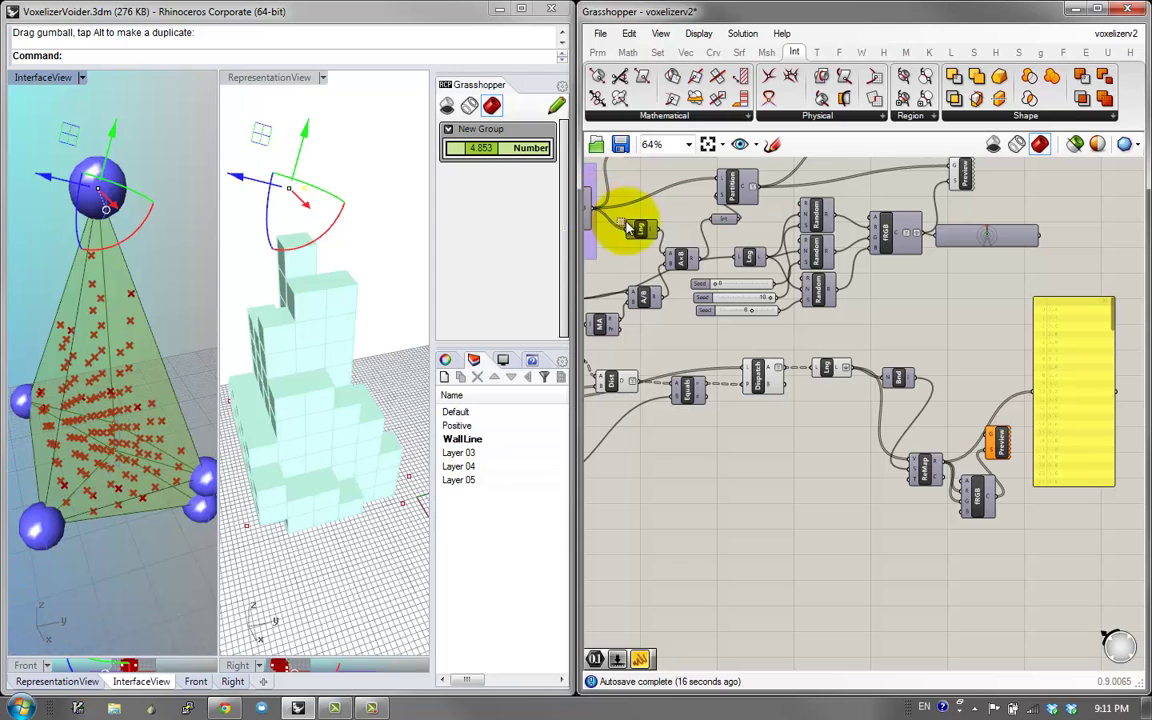
{"action": "left_click_drag", "start_coordinate": [597, 206], "coordinate": [988, 438]}
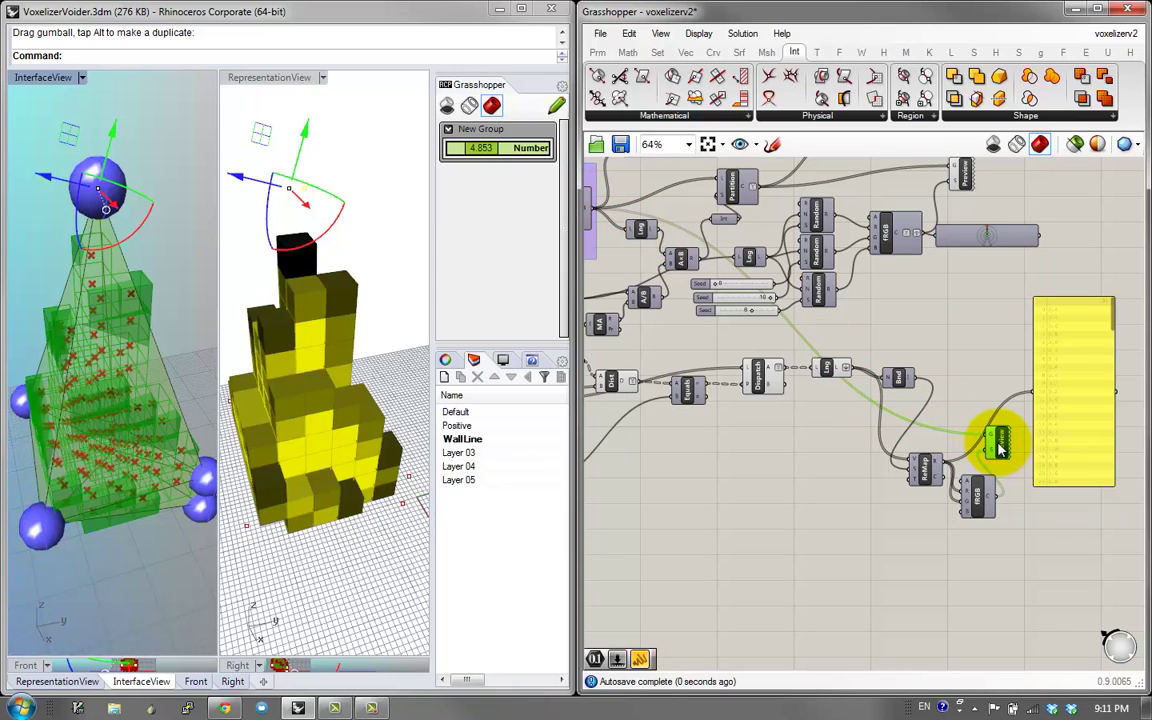
Examine the coloured voxel boxes from several sides in InterfaceView and in a maximized RepresentationView
{"action": "right_click_drag", "start_coordinate": [764, 509], "coordinate": [837, 506]}
{"action": "left_click", "coordinate": [319, 438]}
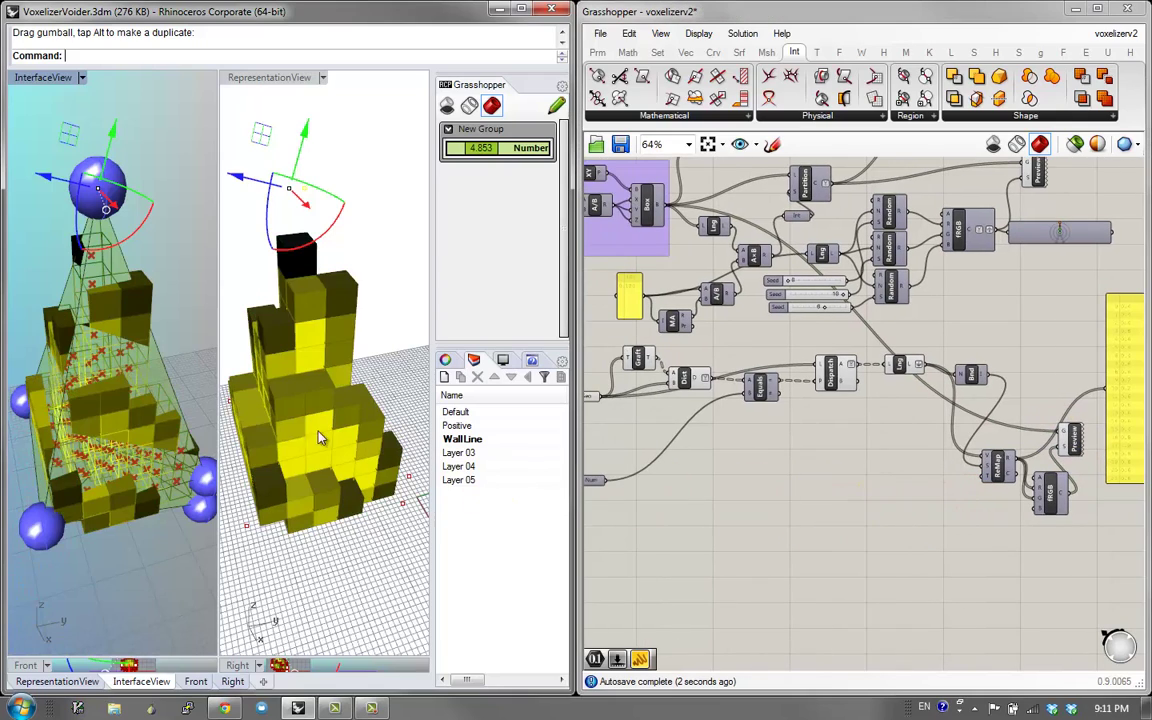
{"action": "right_click_drag", "start_coordinate": [158, 380], "coordinate": [22, 320]}
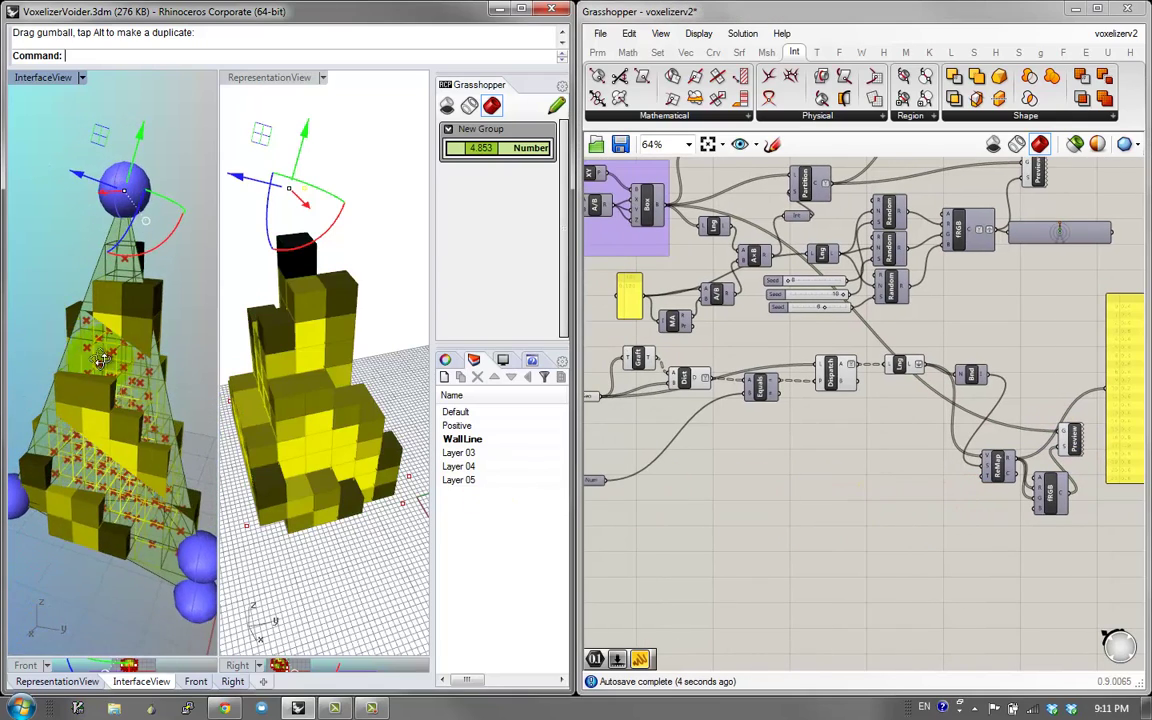
{"action": "right_click_drag", "start_coordinate": [112, 352], "coordinate": [195, 385]}
{"action": "right_click_drag", "start_coordinate": [68, 403], "coordinate": [420, 395]}
{"action": "double_click", "coordinate": [268, 77]}
{"action": "scroll", "coordinate": [204, 377], "scroll_direction": "down", "scroll_amount": 5}
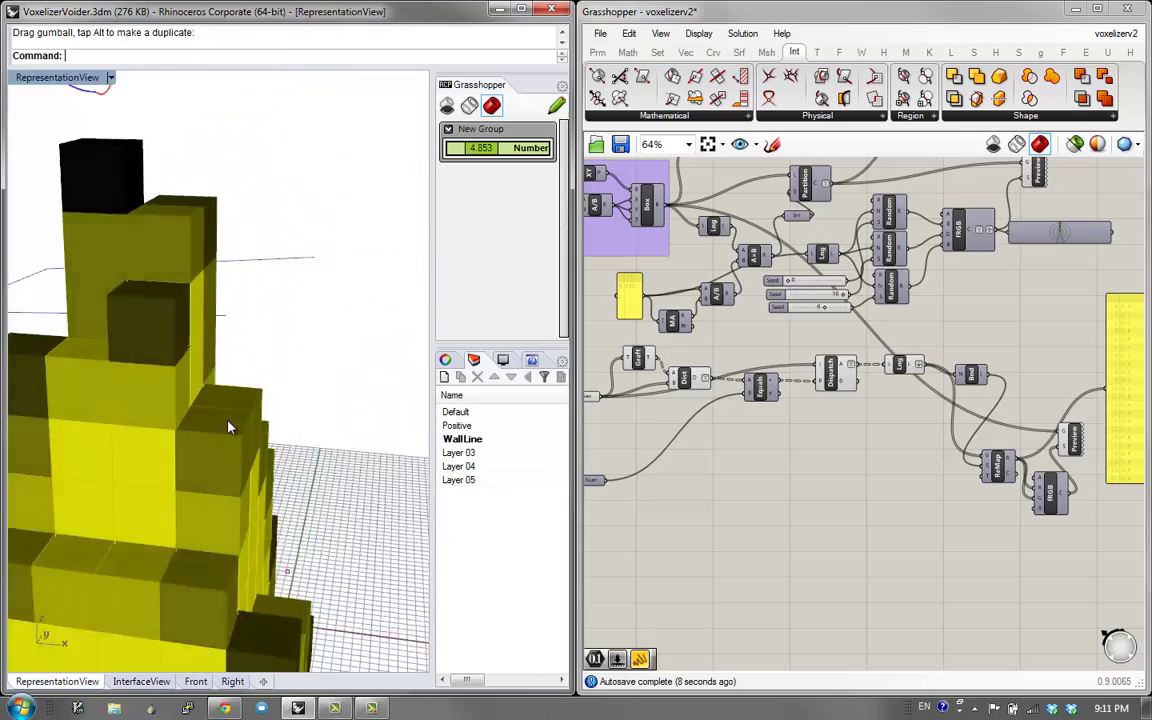
{"action": "right_click_drag", "start_coordinate": [138, 430], "coordinate": [215, 365]}
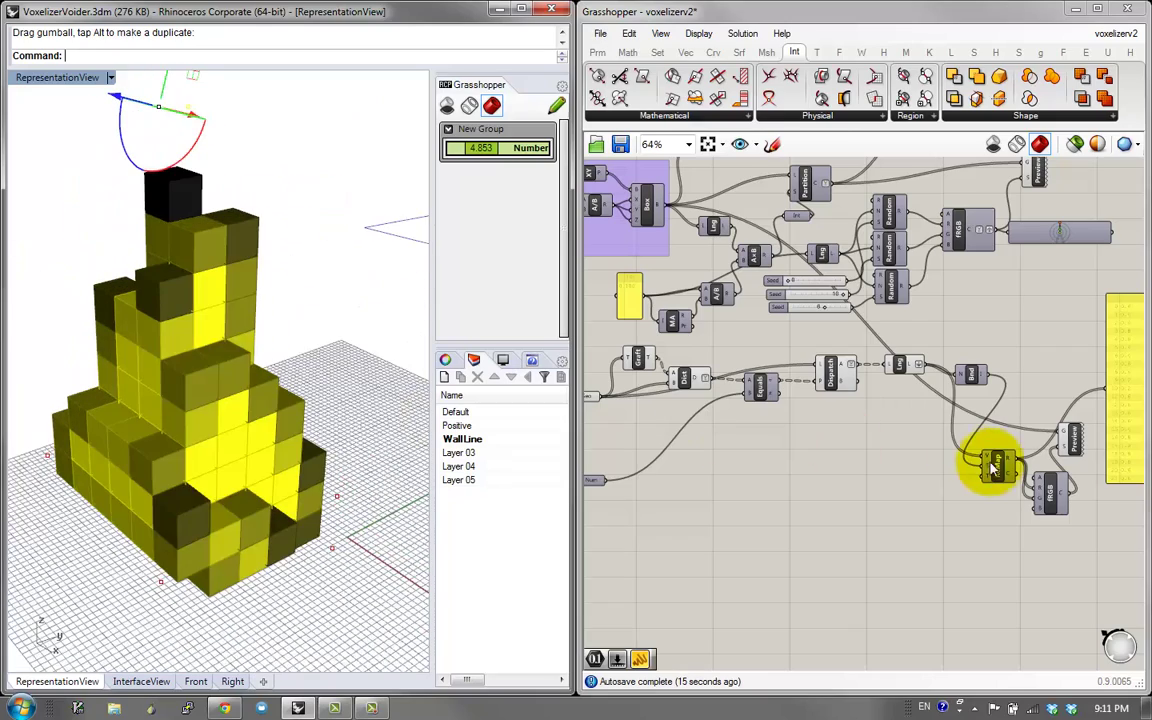
Add a Construct Domain component and connect it to the target domain input of Remap Numbers
{"action": "right_click_drag", "start_coordinate": [987, 464], "coordinate": [900, 496]}
{"action": "scroll", "coordinate": [903, 495], "scroll_direction": "up", "scroll_amount": 3}
{"action": "double_click", "coordinate": [817, 508]}
{"action": "type", "text": "dom"}
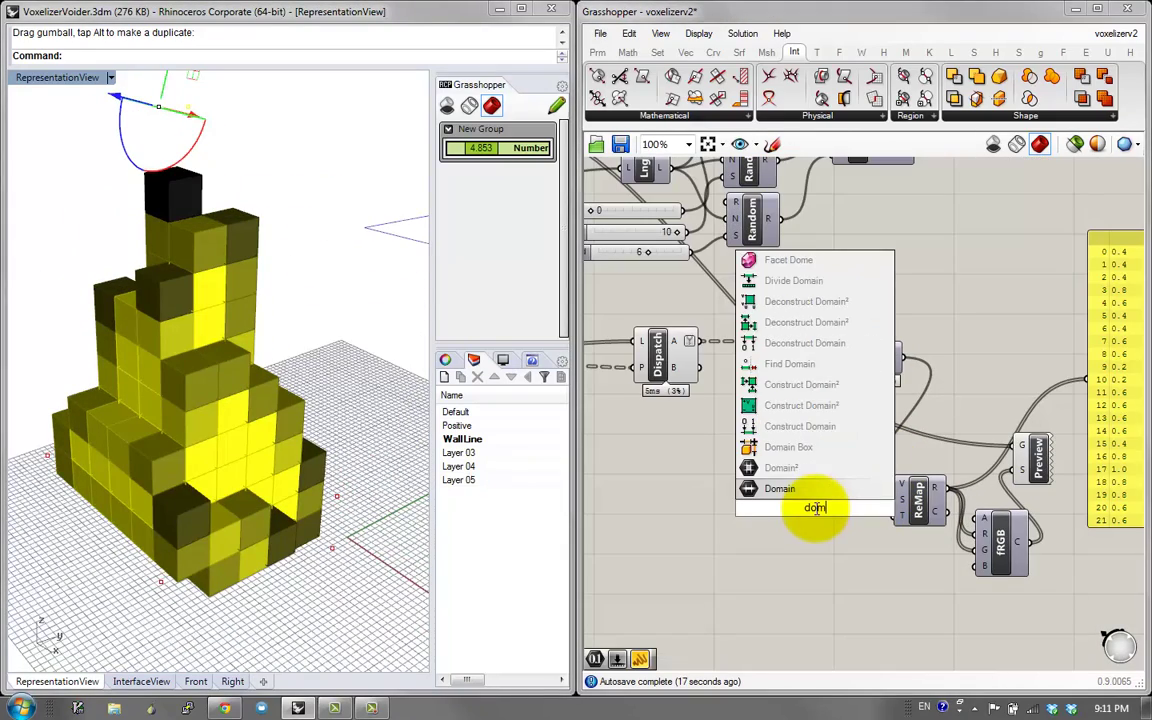
{"action": "left_click", "coordinate": [790, 428]}
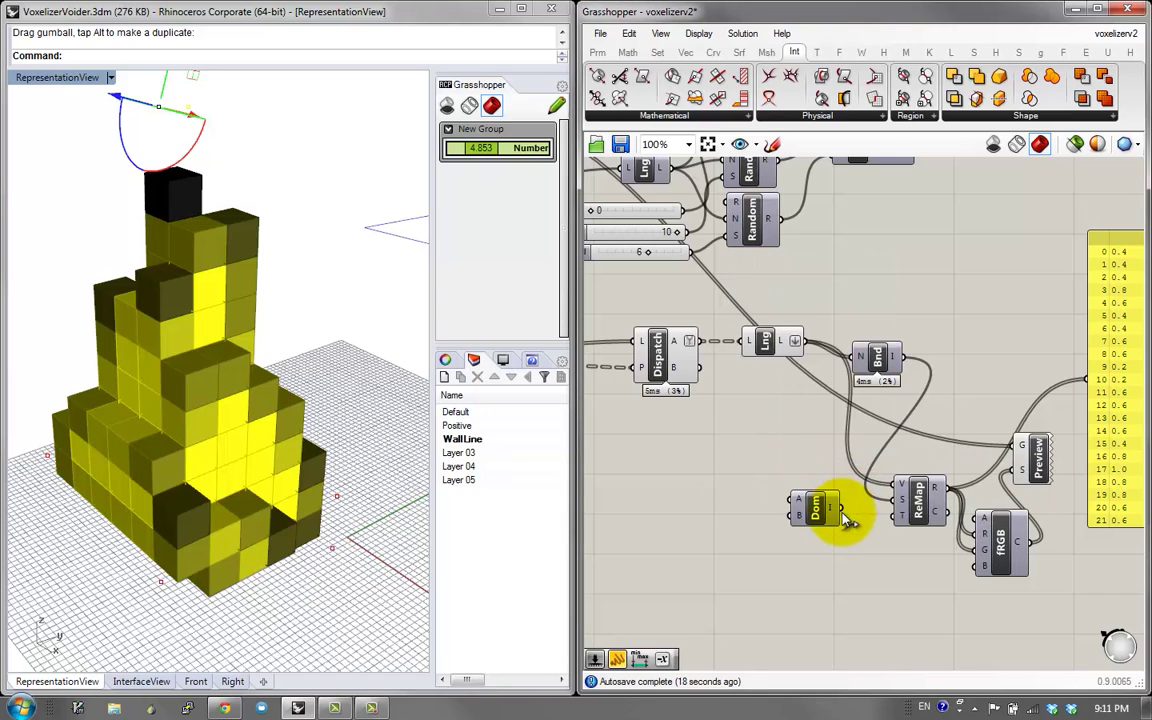
Add two number sliders to Construct Domain, with the domain start at 1.0 and the domain end at 0.0
{"action": "double_click", "coordinate": [681, 483]}
{"action": "type", "text": "0"}
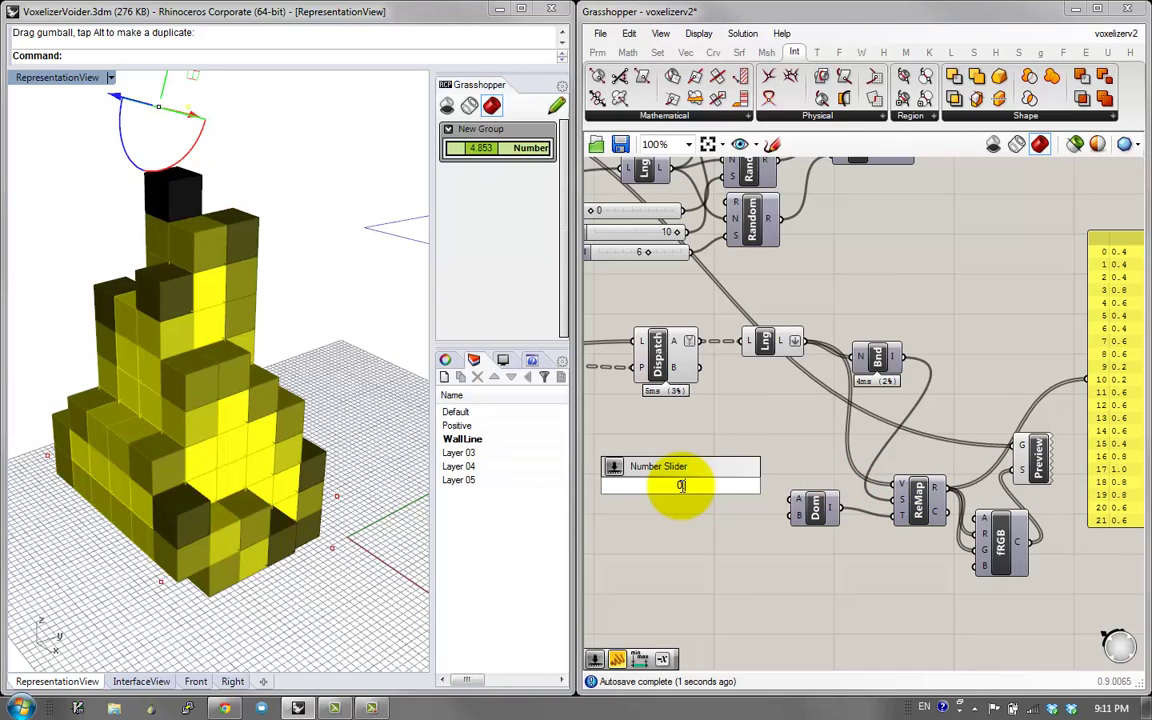
{"action": "key", "text": "Return"}
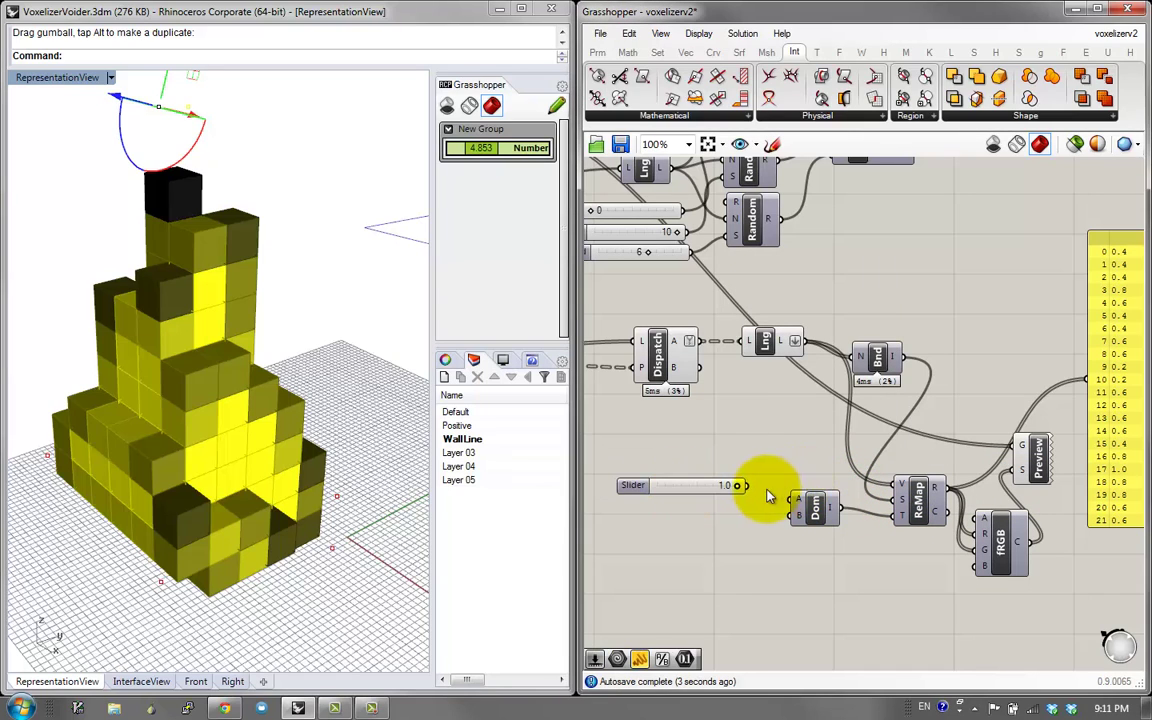
{"action": "left_click_drag", "start_coordinate": [740, 487], "coordinate": [728, 525]}
{"action": "left_click_drag", "start_coordinate": [781, 519], "coordinate": [615, 530]}
Check the recoloured voxels from another side, and move the panel and the Custom Preview farther from the Colour RGB component
{"action": "right_click_drag", "start_coordinate": [197, 280], "coordinate": [195, 395]}
{"action": "scroll", "coordinate": [177, 477], "scroll_direction": "up", "scroll_amount": 5}
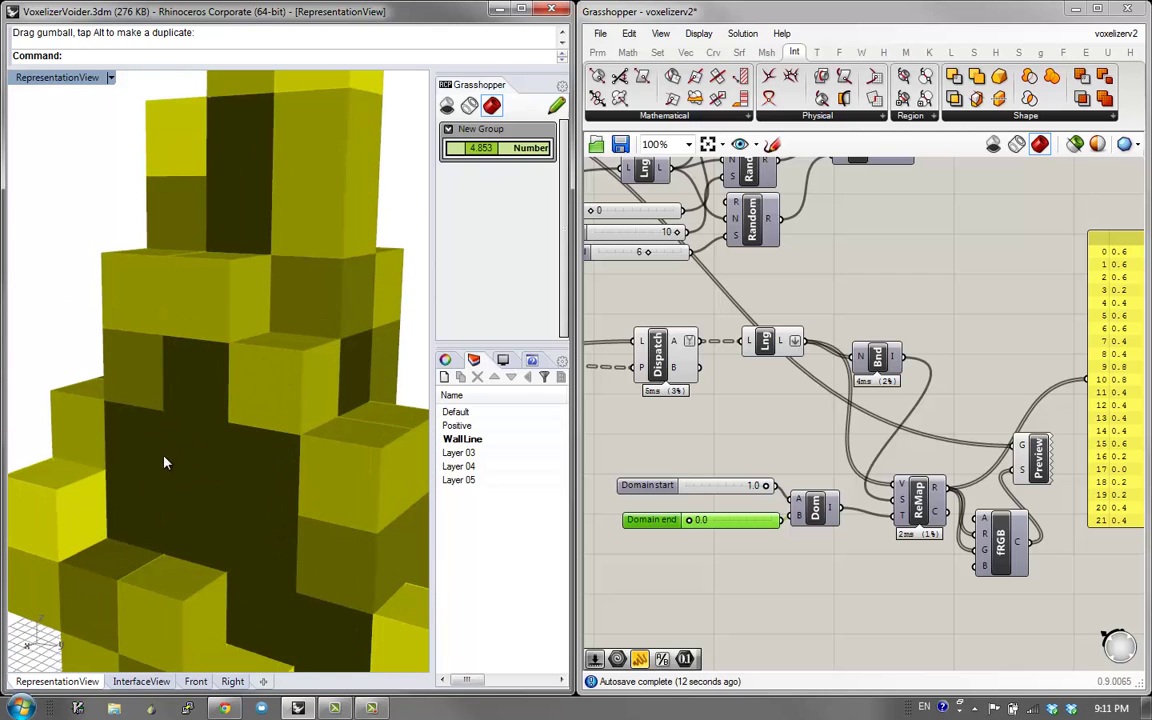
{"action": "right_click_drag", "start_coordinate": [185, 432], "coordinate": [70, 430]}
{"action": "scroll", "coordinate": [298, 414], "scroll_direction": "down", "scroll_amount": 6}
{"action": "right_click_drag", "start_coordinate": [990, 537], "coordinate": [818, 475]}
{"action": "left_click", "coordinate": [978, 386]}
{"action": "left_click_drag", "start_coordinate": [1055, 408], "coordinate": [1146, 425]}
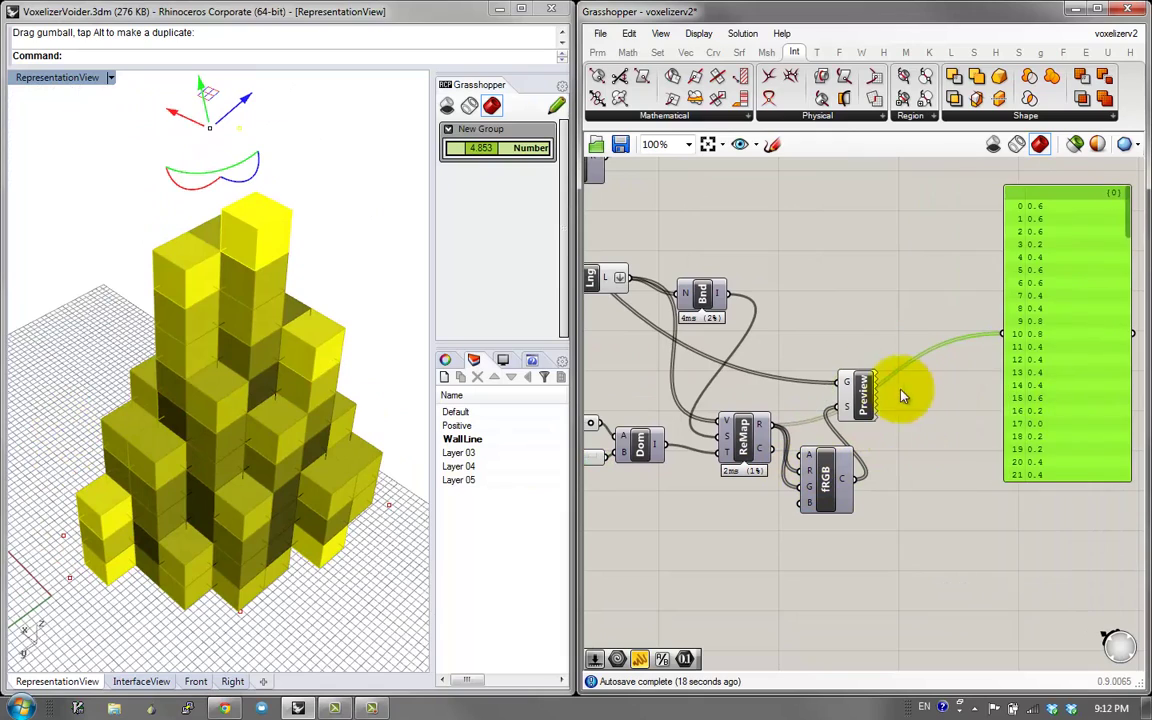
{"action": "left_click_drag", "start_coordinate": [860, 392], "coordinate": [920, 383]}
{"action": "left_click", "coordinate": [805, 580]}
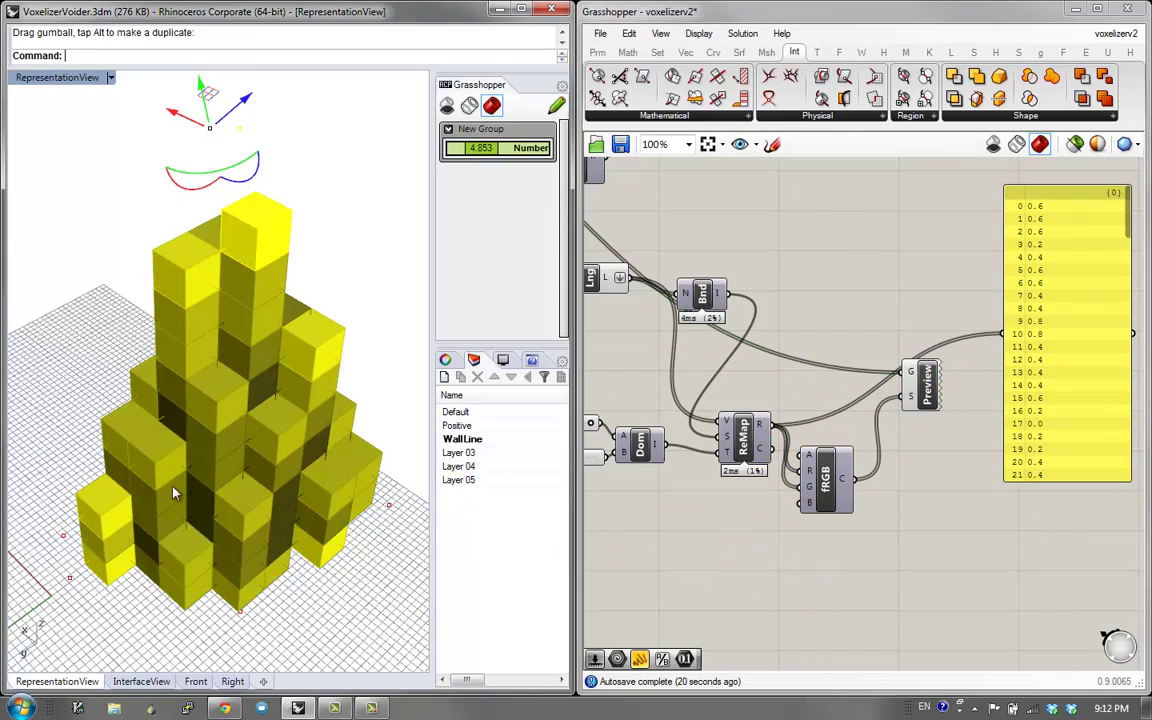
Restore the multi-viewport layout and delete the upper control point of the voxelized volume
{"action": "right_click_drag", "start_coordinate": [120, 420], "coordinate": [253, 437]}
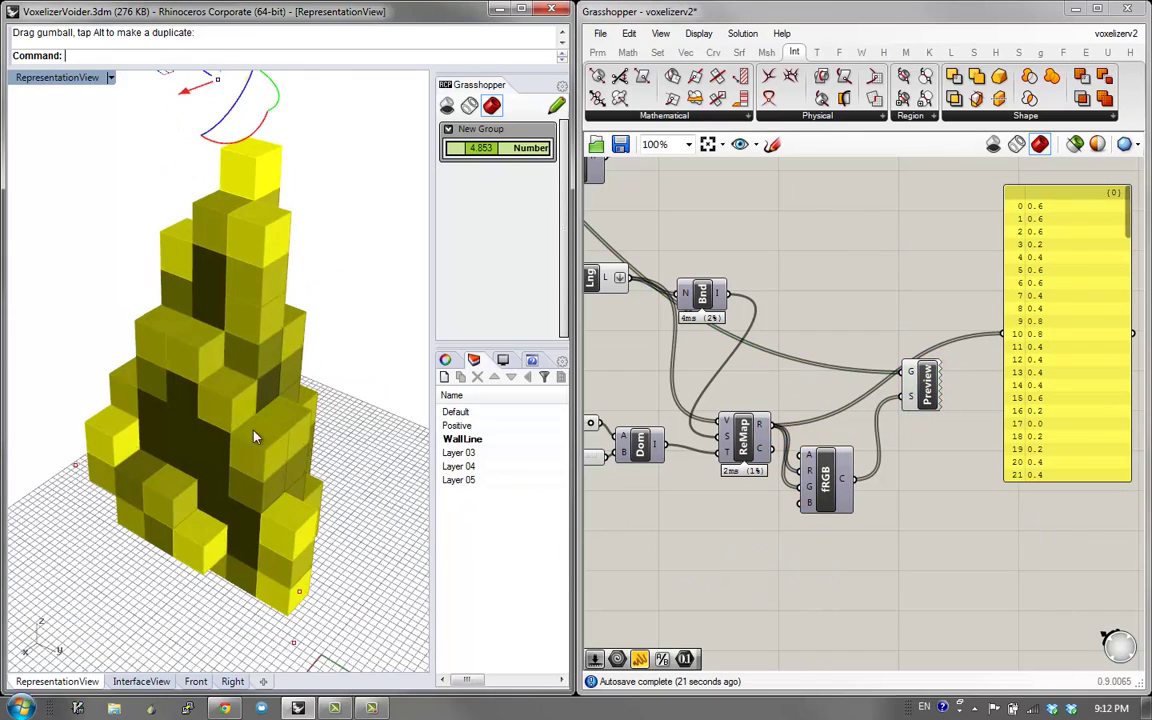
{"action": "double_click", "coordinate": [65, 77]}
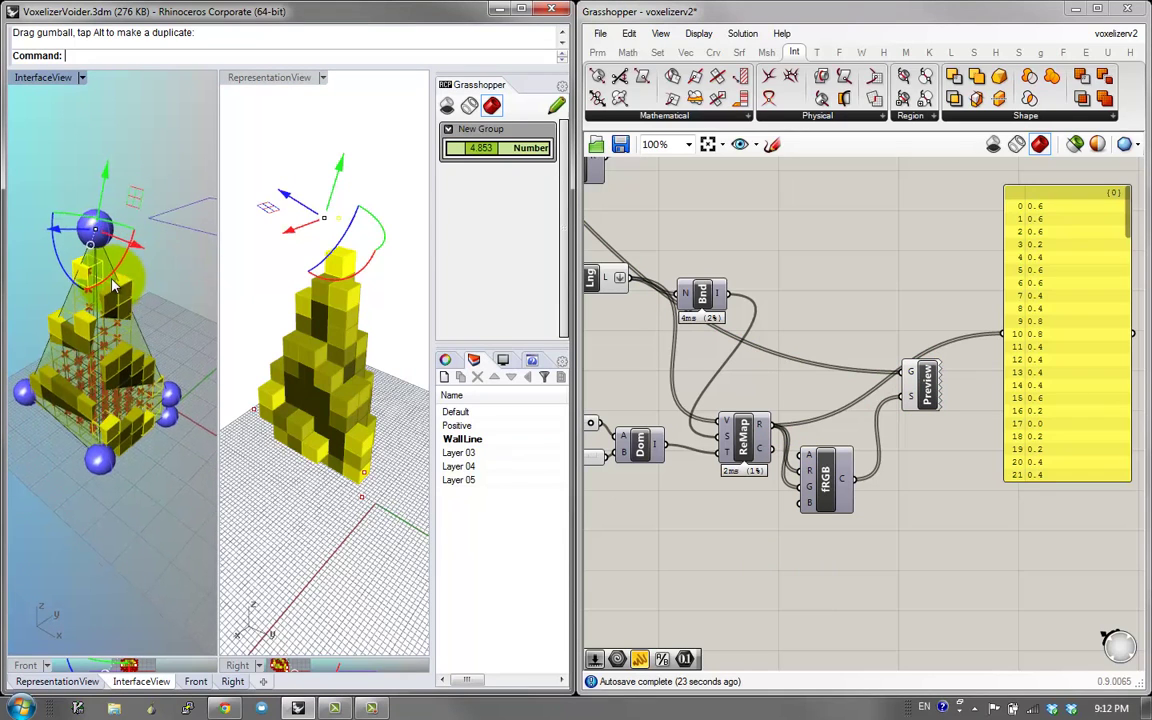
{"action": "mouse_move", "coordinate": [113, 287]}
{"action": "left_mouse_down"}
{"action": "mouse_move", "coordinate": [95, 235]}
{"action": "mouse_move", "coordinate": [58, 257]}
{"action": "mouse_move", "coordinate": [103, 424]}
{"action": "mouse_move", "coordinate": [93, 275]}
{"action": "left_mouse_up"}
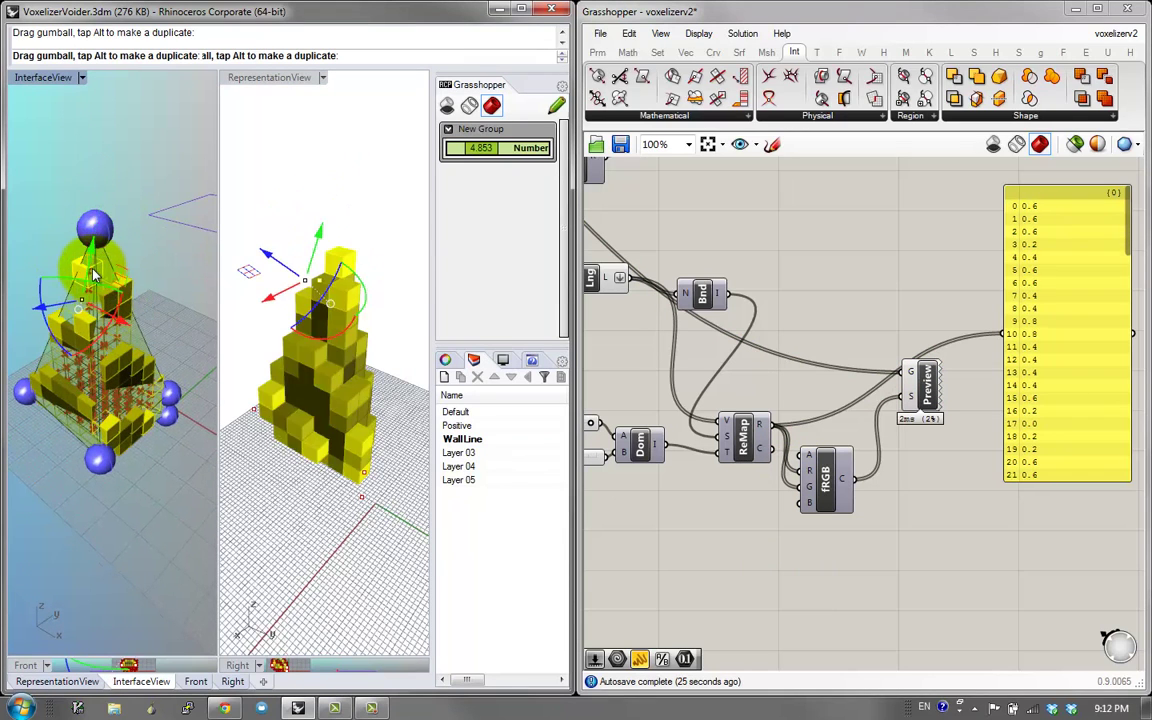
{"action": "key", "text": "Delete"}
Move the rear base control point outward to widen the volume's base, keeping the Rhino window docked in its half of the screen
{"action": "right_click_drag", "start_coordinate": [93, 275], "coordinate": [118, 335]}
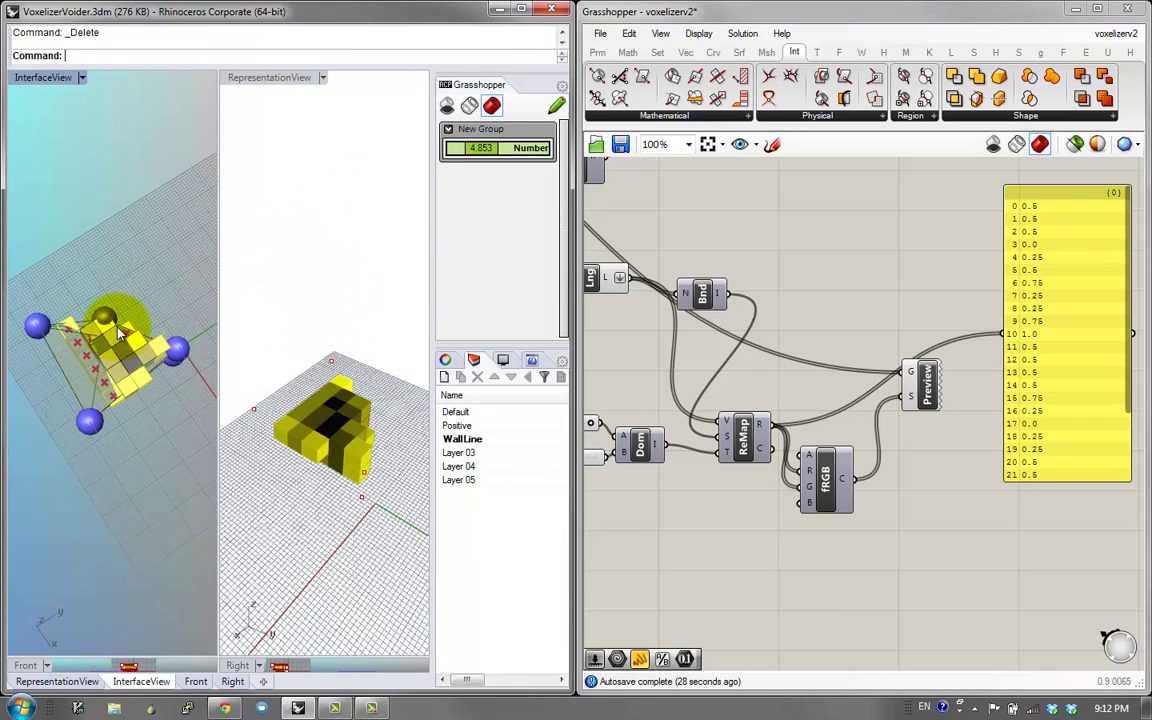
{"action": "left_click_drag", "start_coordinate": [105, 320], "coordinate": [140, 300]}
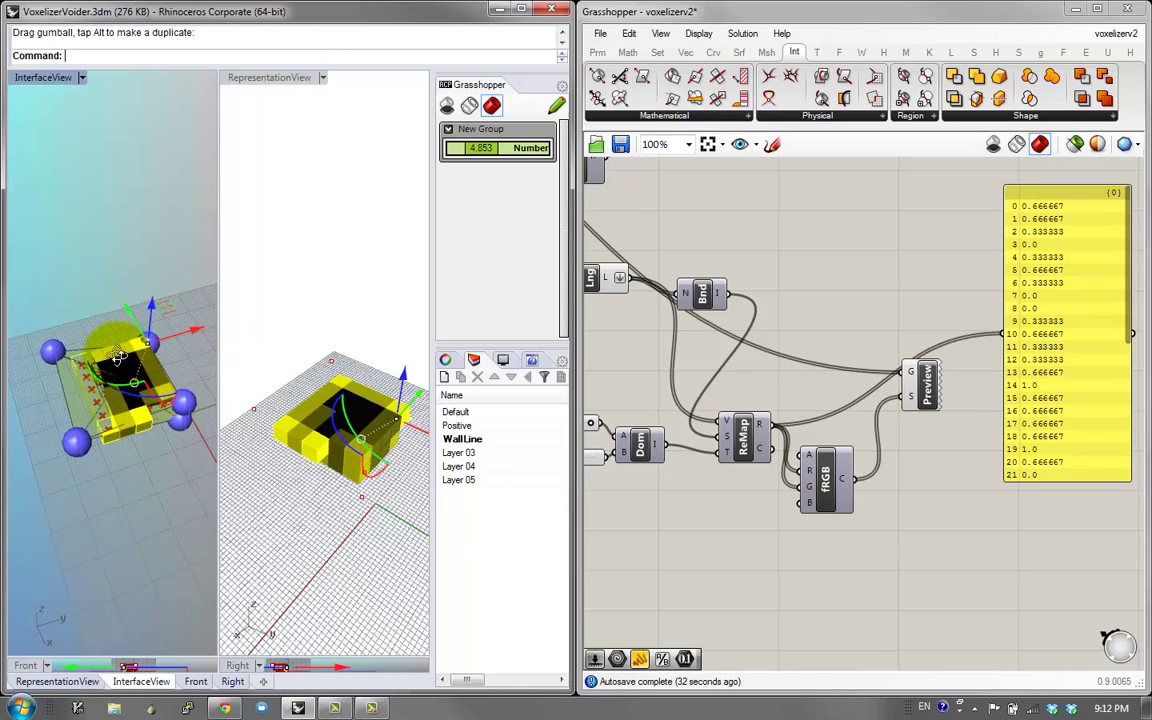
{"action": "left_click_drag", "start_coordinate": [5, 333], "coordinate": [90, 370]}
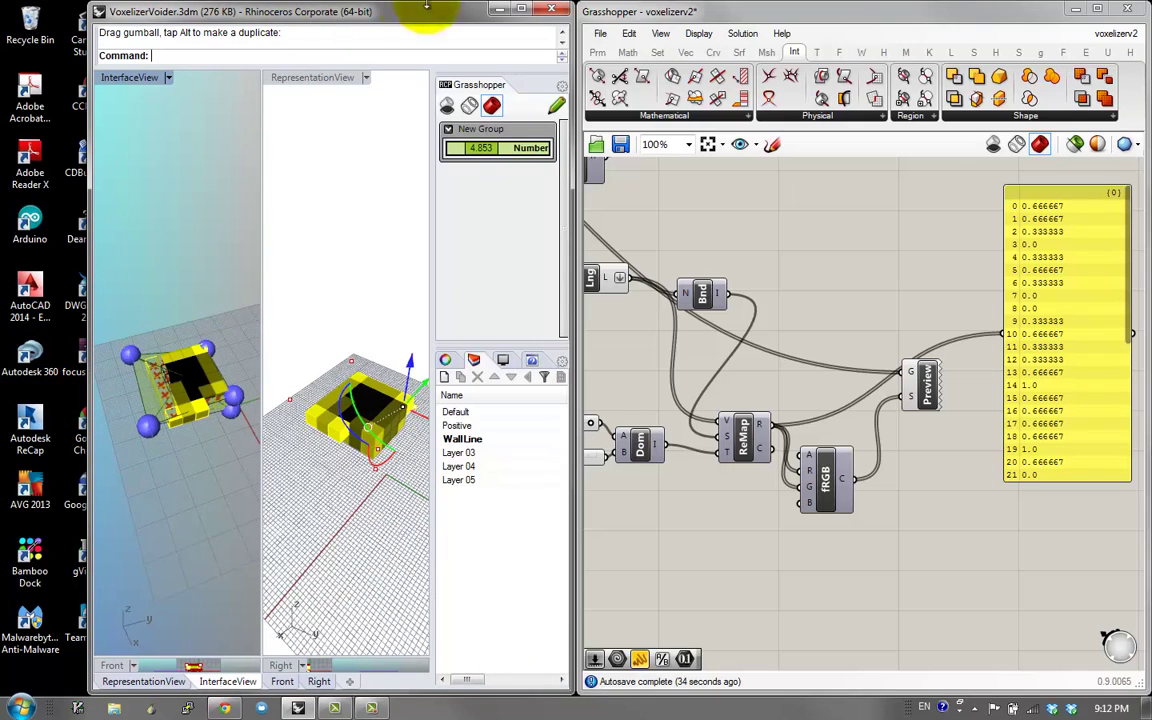
{"action": "key", "text": "super+Left"}
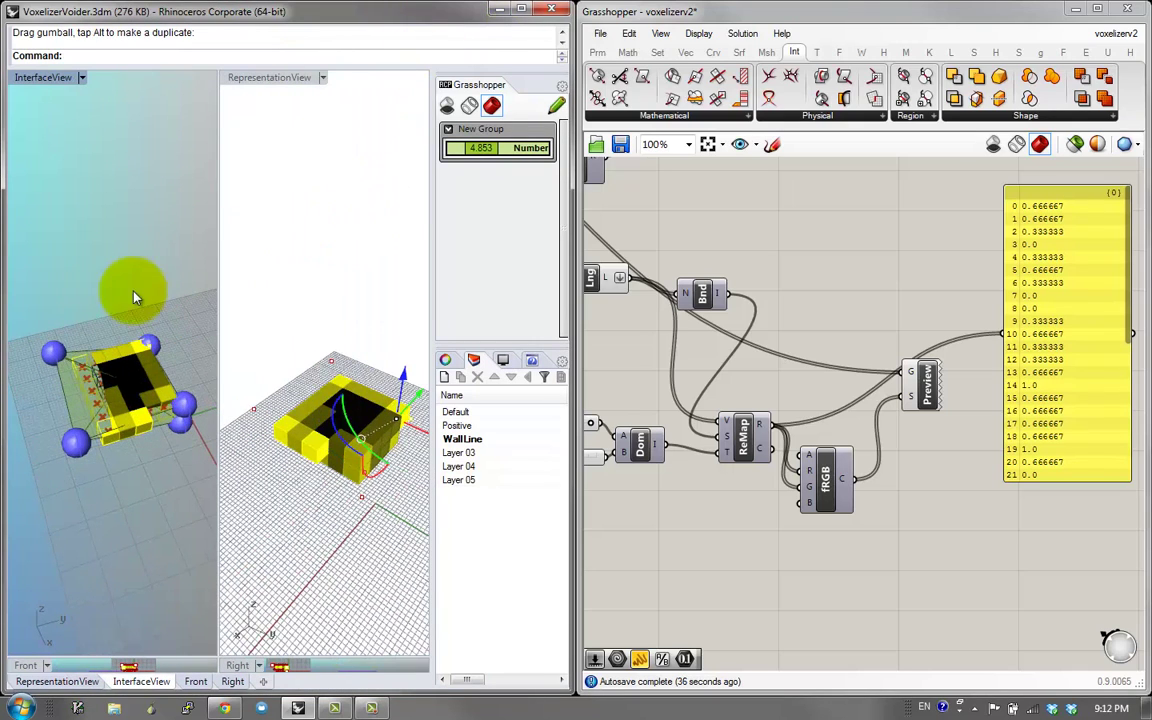
Select the base control points and copy them vertically upward to form a taller volume, with the Vertical option set to Yes
{"action": "left_click_drag", "start_coordinate": [116, 462], "coordinate": [123, 470]}
{"action": "left_click_drag", "start_coordinate": [192, 364], "coordinate": [176, 392]}
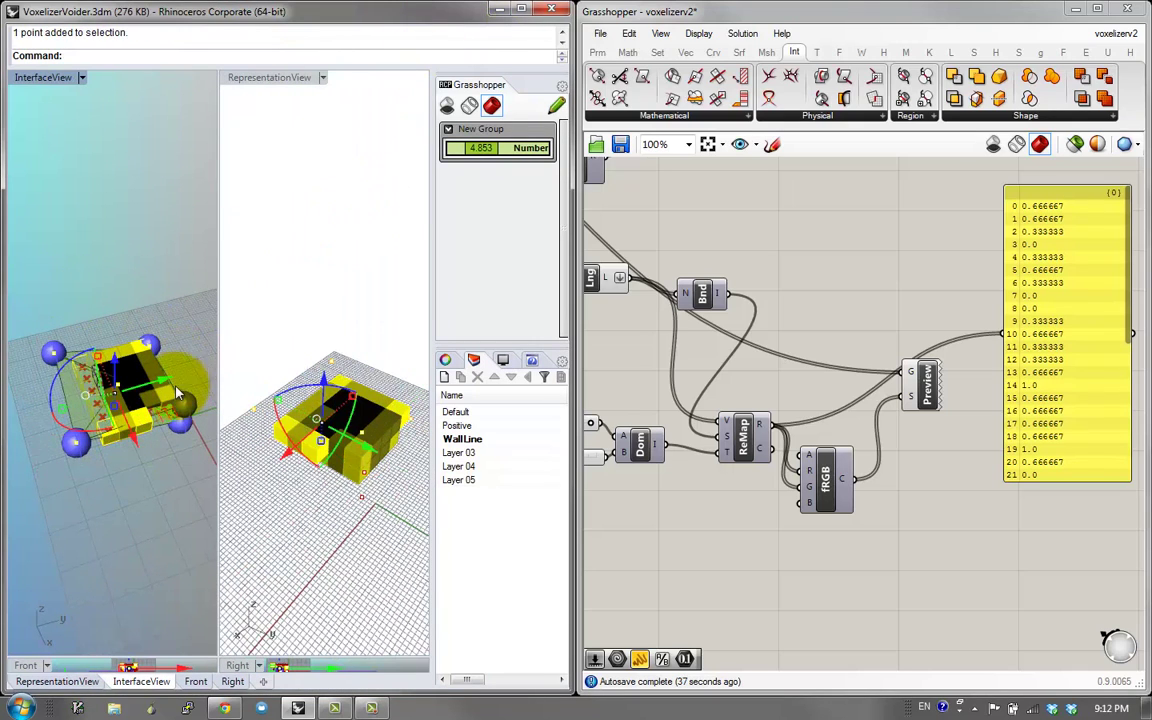
{"action": "type", "text": "Copy"}
{"action": "key", "text": "Return"}
{"action": "type", "text": "v"}
{"action": "key", "text": "Return"}
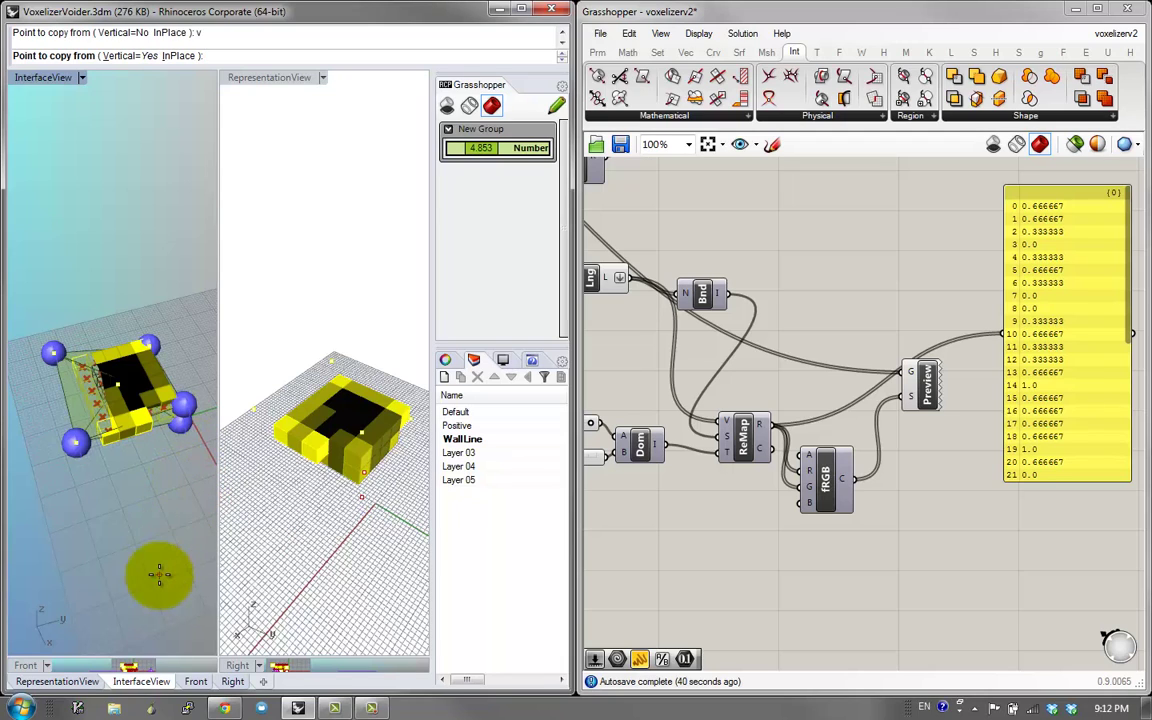
{"action": "left_click", "coordinate": [159, 575]}
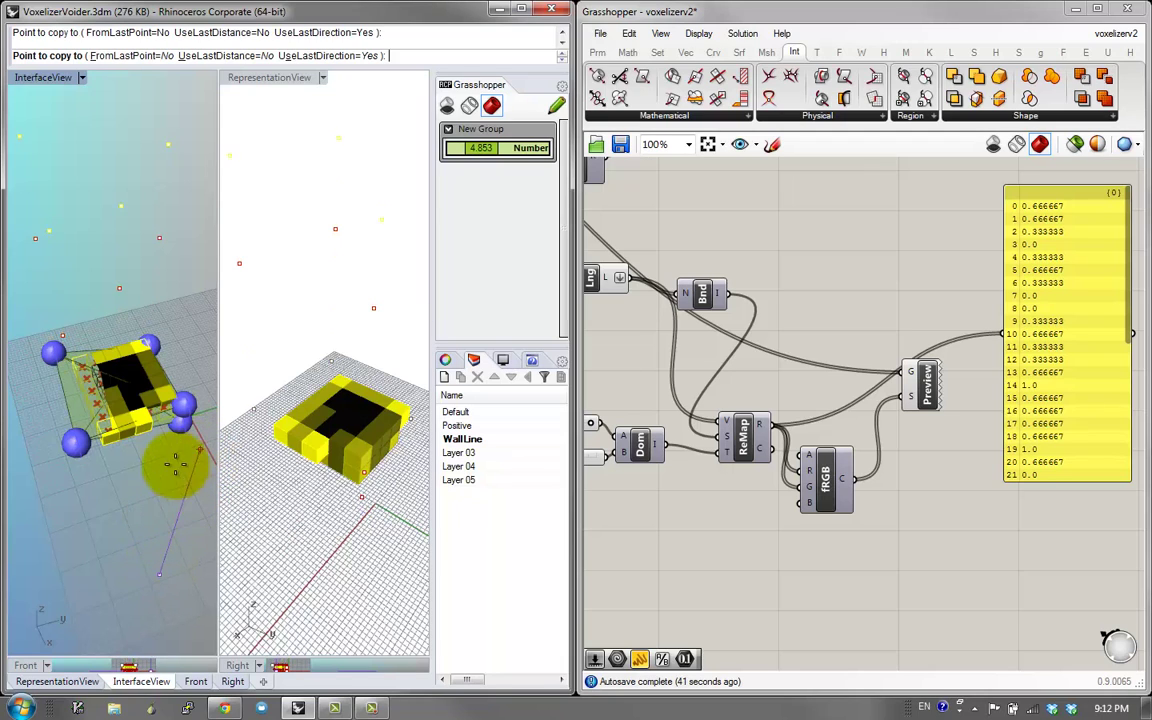
{"action": "left_click", "coordinate": [168, 503]}
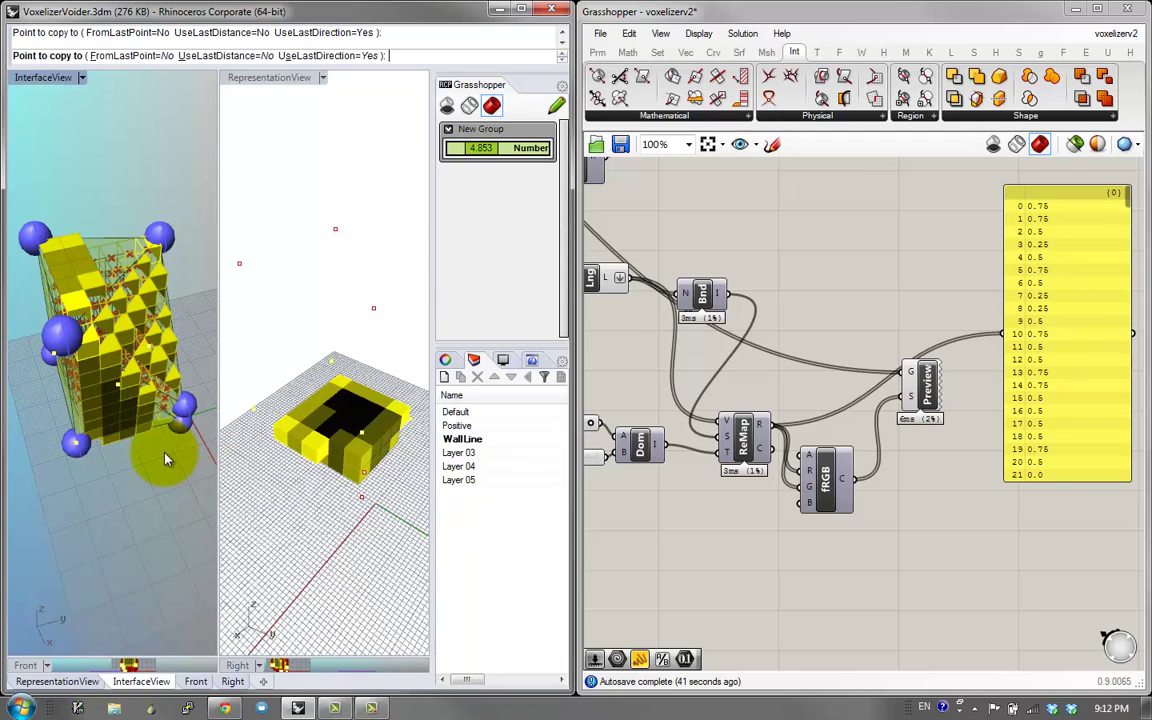
{"action": "right_click_drag", "start_coordinate": [126, 404], "coordinate": [115, 375]}
{"action": "right_click", "coordinate": [367, 438]}
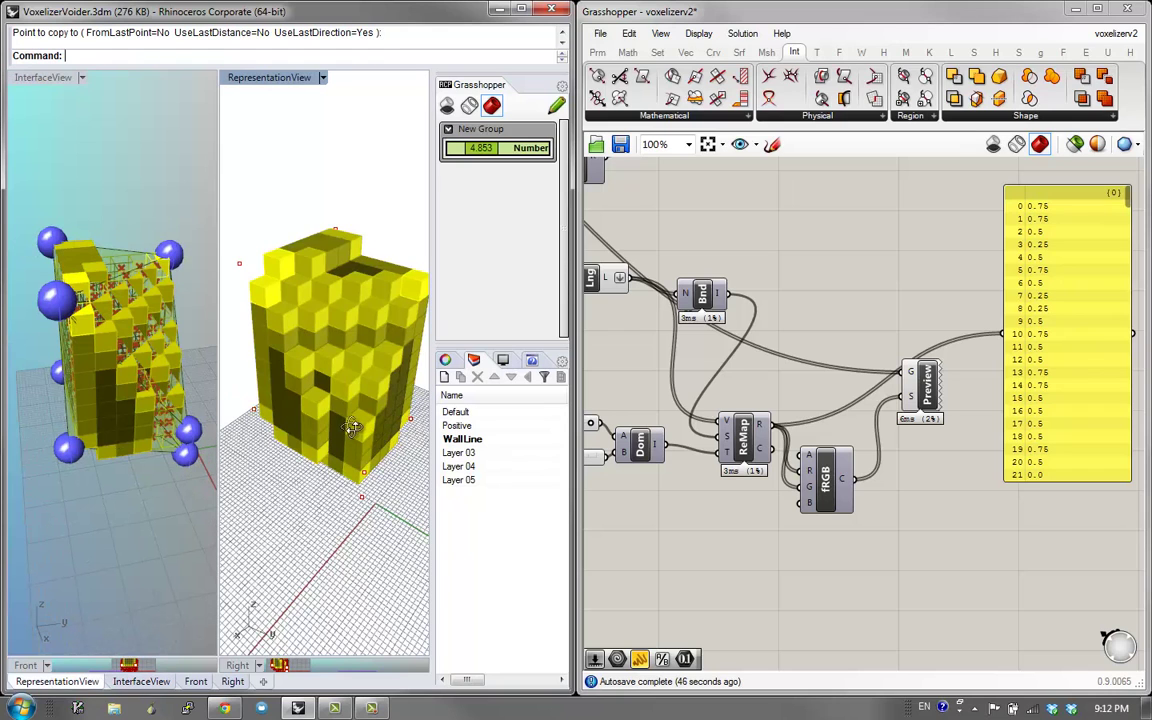
Maximise the RepresentationView and examine the colouring of the taller voxel volume from several sides
{"action": "right_click_drag", "start_coordinate": [352, 427], "coordinate": [322, 420]}
{"action": "left_click", "coordinate": [289, 117]}
{"action": "double_click", "coordinate": [280, 78]}
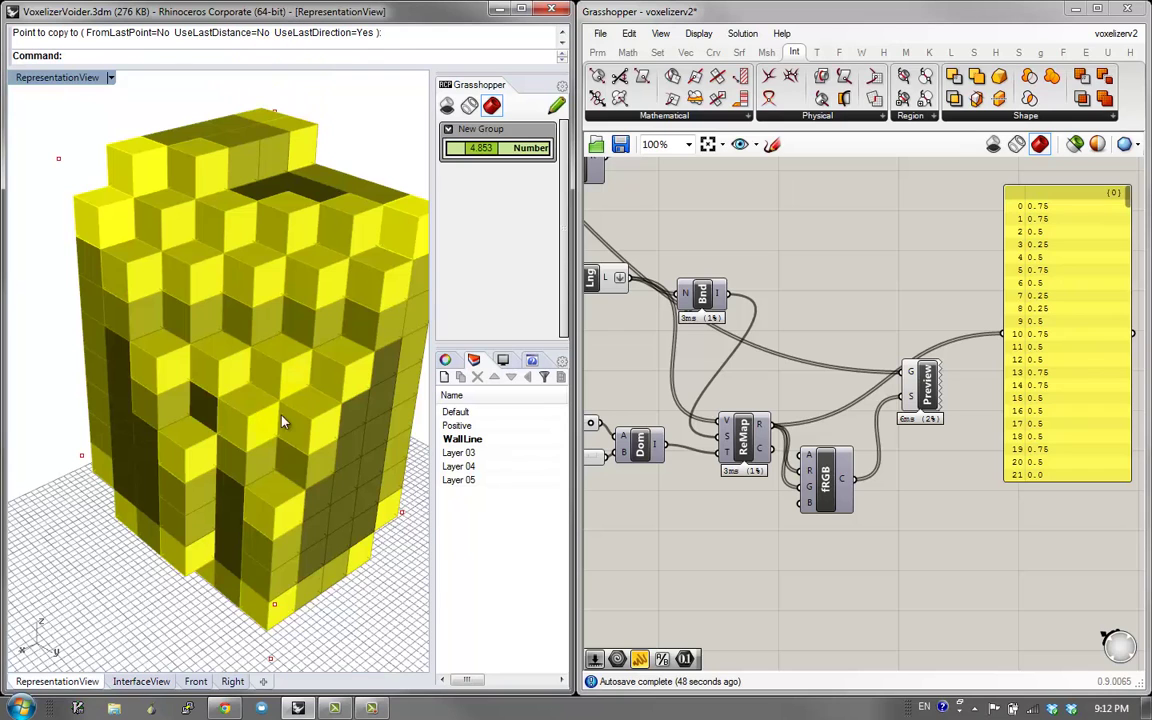
{"action": "mouse_move", "coordinate": [256, 396]}
{"action": "right_mouse_down"}
{"action": "mouse_move", "coordinate": [177, 386]}
{"action": "mouse_move", "coordinate": [200, 380]}
{"action": "mouse_move", "coordinate": [249, 406]}
{"action": "mouse_move", "coordinate": [248, 312]}
{"action": "right_mouse_up"}
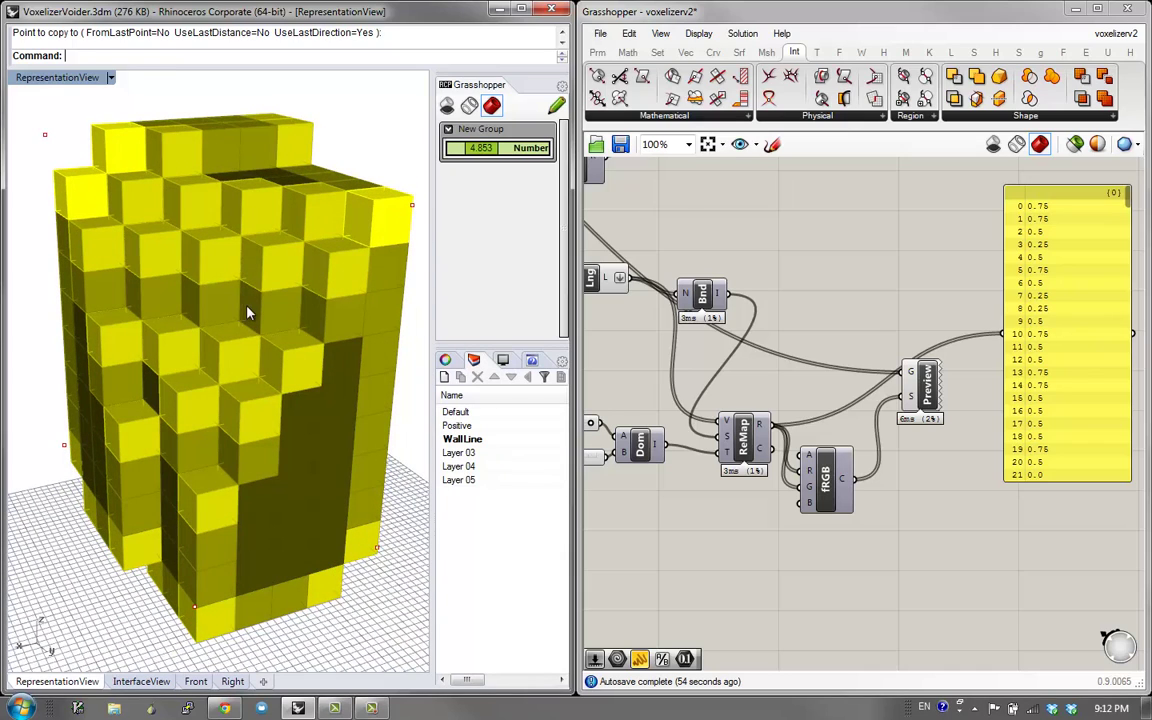
{"action": "scroll", "coordinate": [255, 318], "scroll_direction": "down", "scroll_amount": 2}
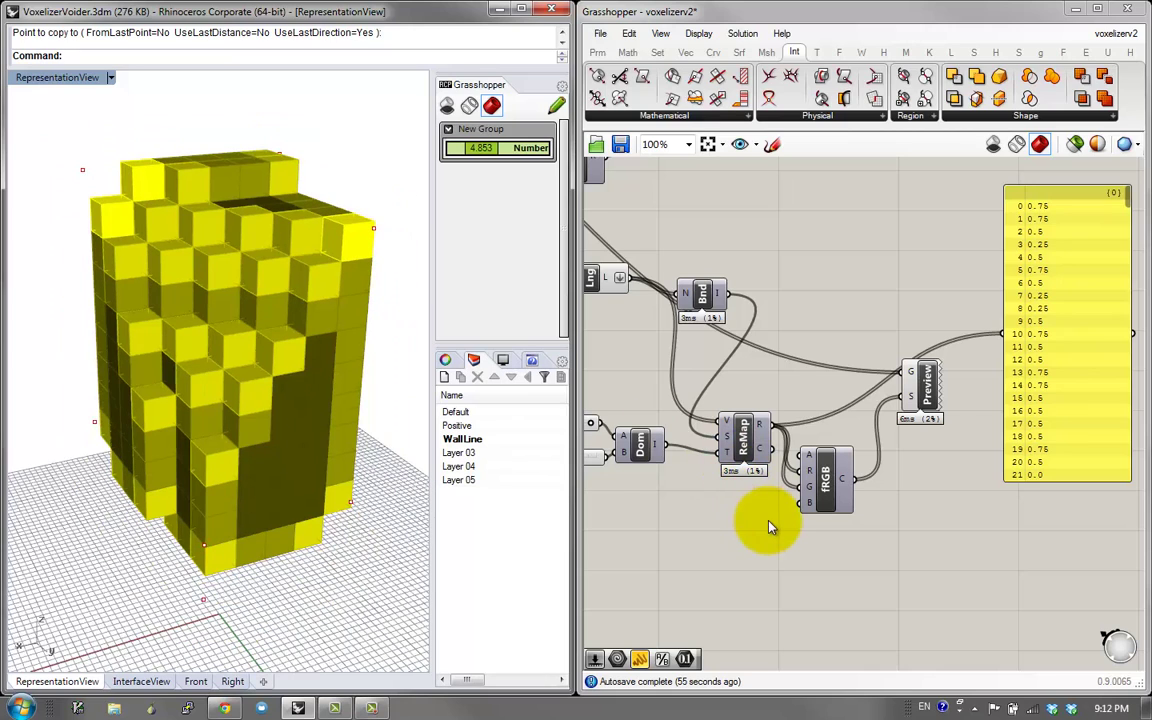
Wire the List Length output to the panel, place the panel near the Bounds component and read through the neighbour counts
{"action": "right_click_drag", "start_coordinate": [769, 521], "coordinate": [786, 543]}
{"action": "mouse_move", "coordinate": [859, 495]}
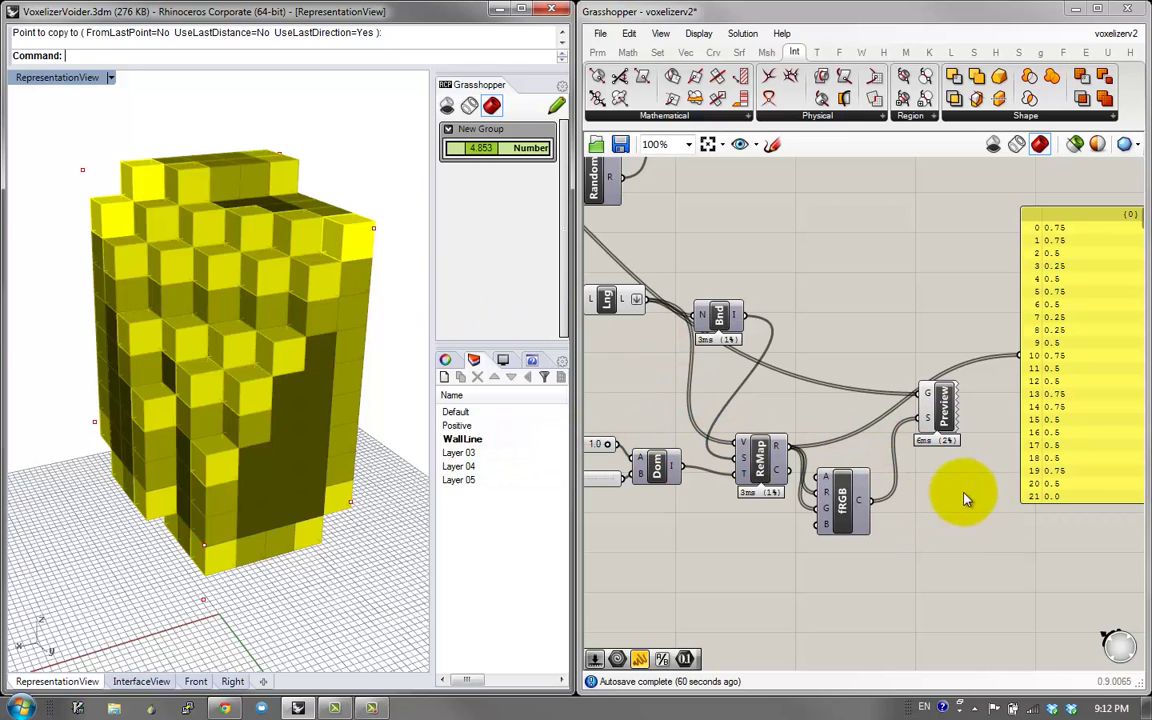
{"action": "left_click_drag", "start_coordinate": [648, 299], "coordinate": [837, 327]}
{"action": "right_click_drag", "start_coordinate": [849, 336], "coordinate": [888, 433]}
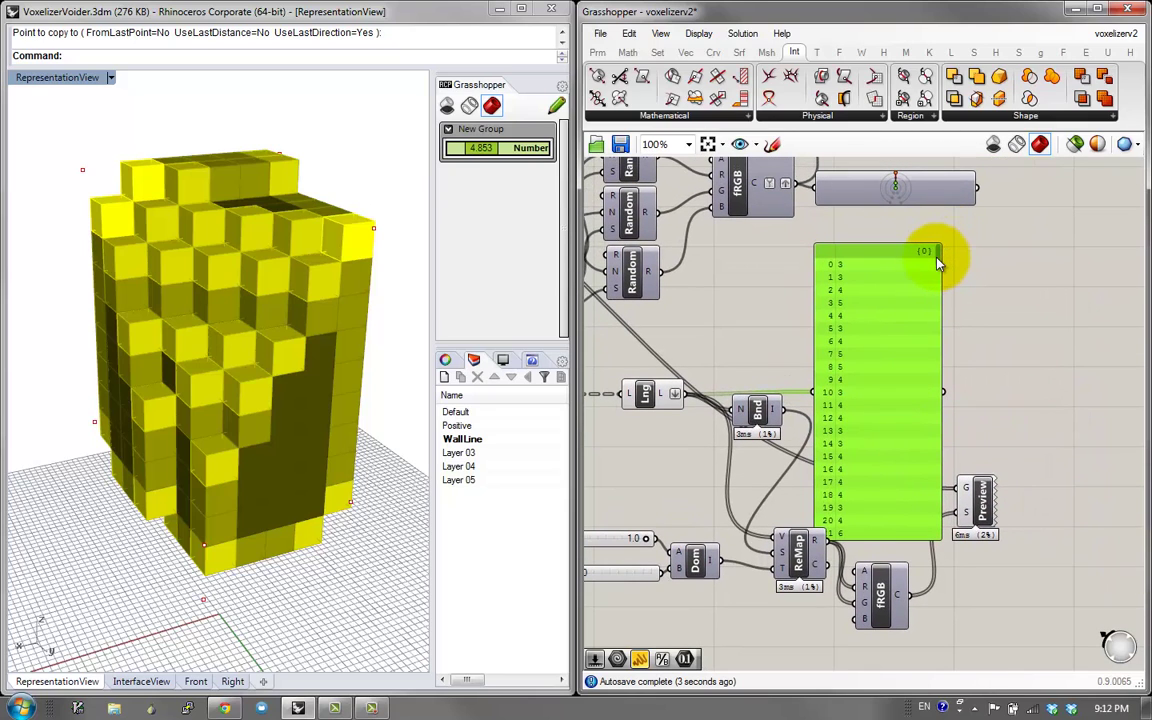
{"action": "left_click_drag", "start_coordinate": [938, 250], "coordinate": [921, 549]}
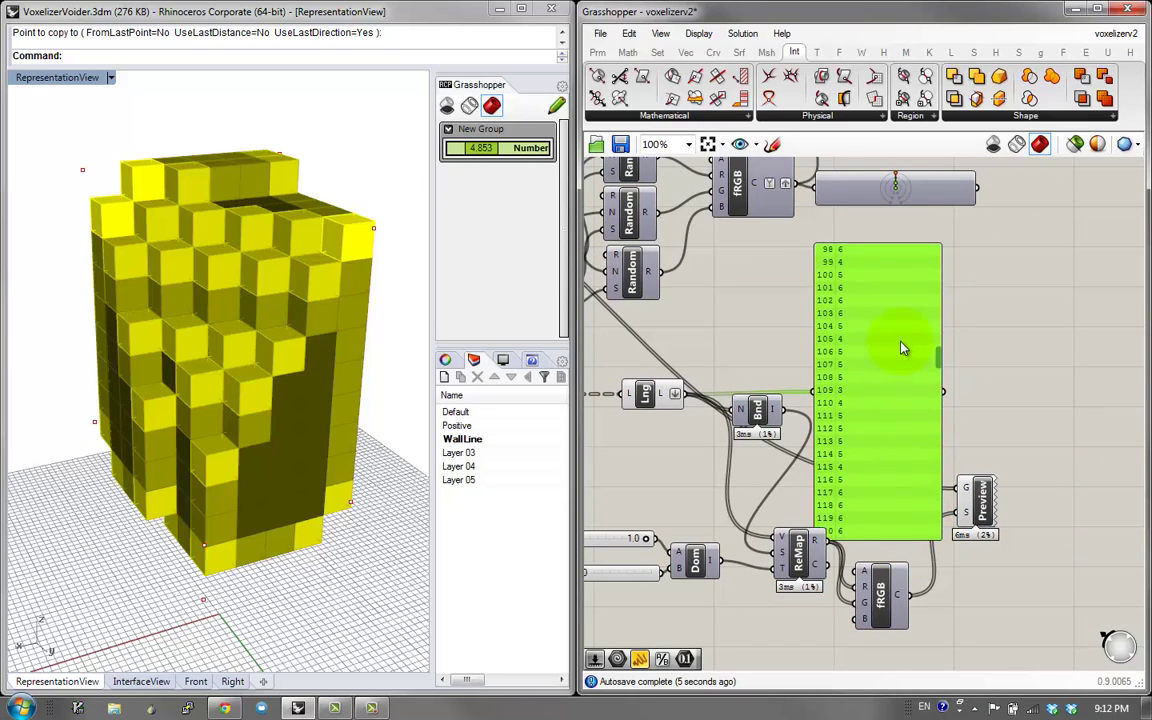
{"action": "scroll", "coordinate": [902, 348], "scroll_direction": "up", "scroll_amount": 15}
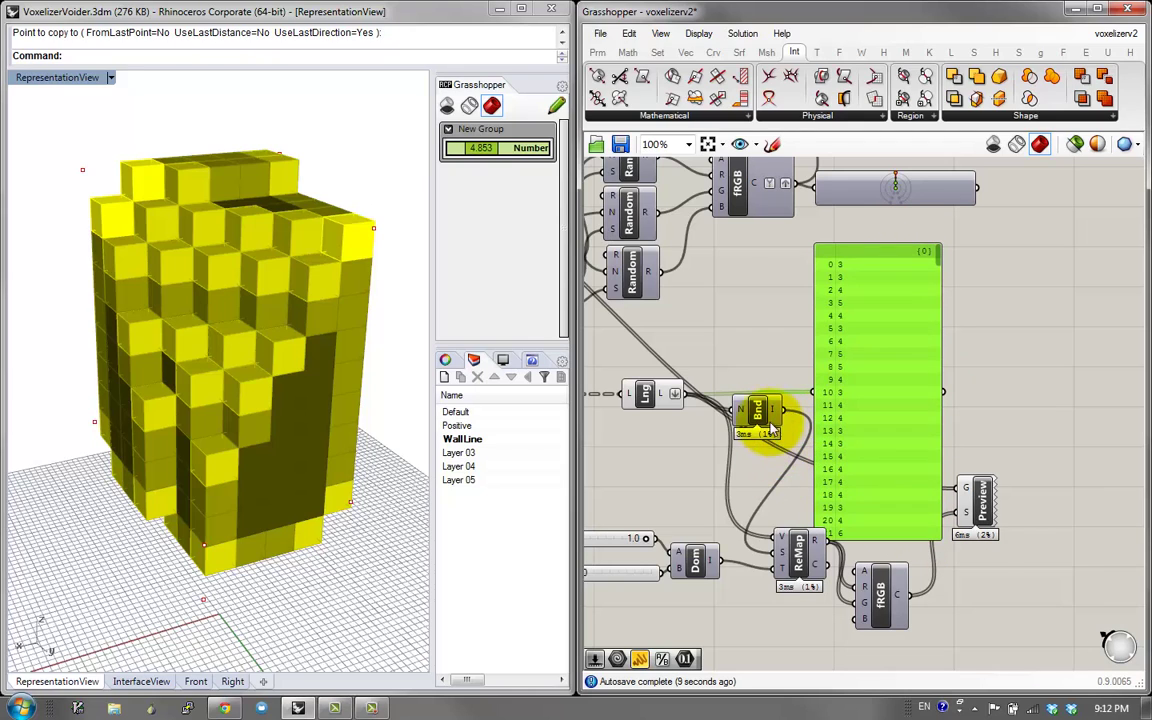
Move the Bounds component down and the panel outward to clear space after the List Length component
{"action": "left_click_drag", "start_coordinate": [775, 424], "coordinate": [785, 482]}
{"action": "left_click", "coordinate": [976, 430]}
{"action": "left_click_drag", "start_coordinate": [905, 483], "coordinate": [1023, 406]}
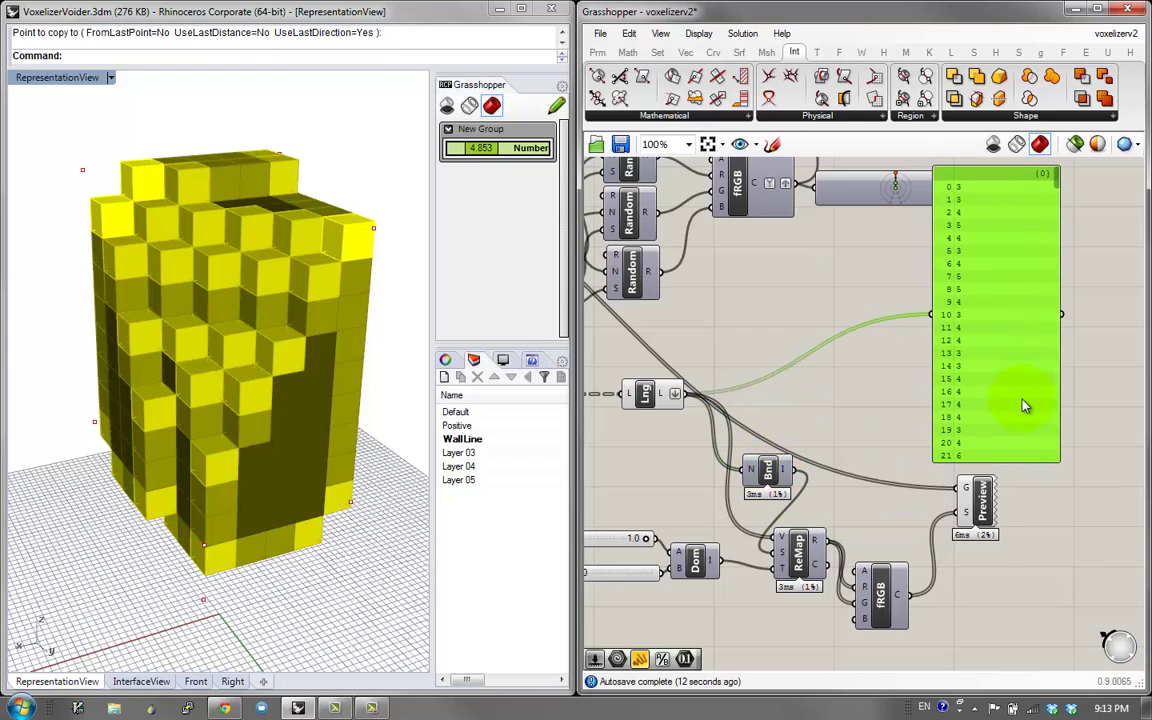
{"action": "right_click_drag", "start_coordinate": [896, 429], "coordinate": [873, 493]}
Add a Larger Than component and connect the List Length output to its A input
{"action": "left_click", "coordinate": [816, 449]}
{"action": "double_click", "coordinate": [816, 442]}
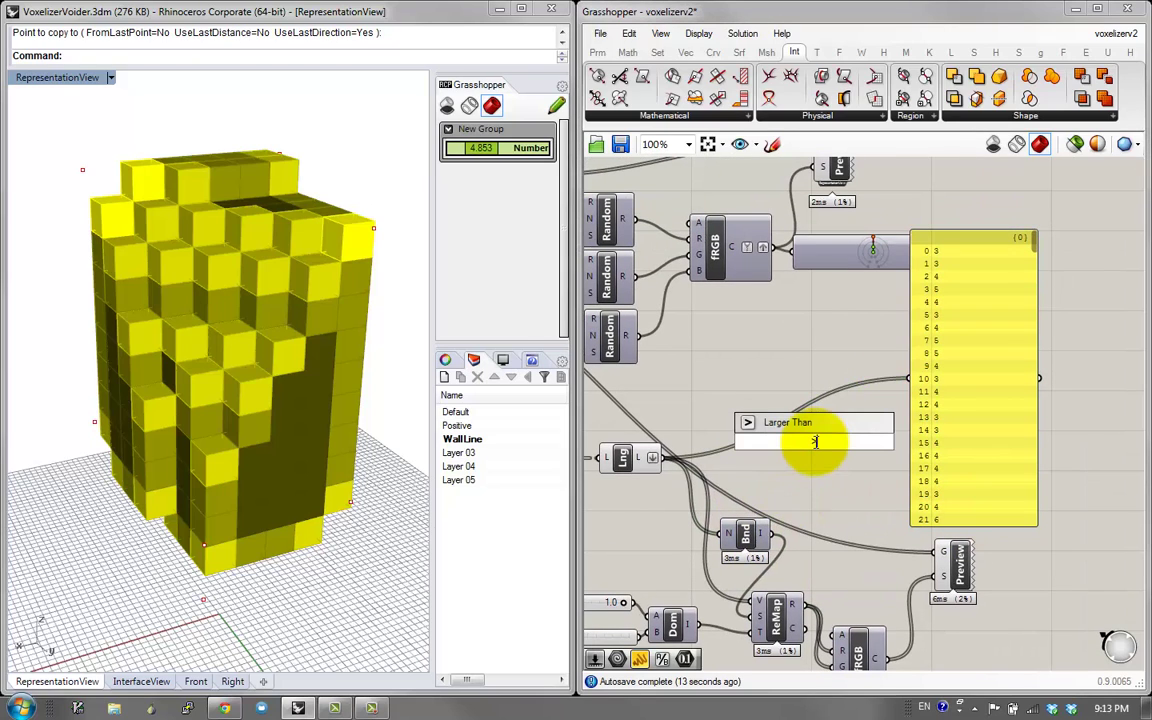
{"action": "left_click", "coordinate": [810, 428]}
{"action": "left_click_drag", "start_coordinate": [662, 458], "coordinate": [787, 431]}
{"action": "left_click", "coordinate": [808, 443]}
{"action": "double_click", "coordinate": [812, 478]}
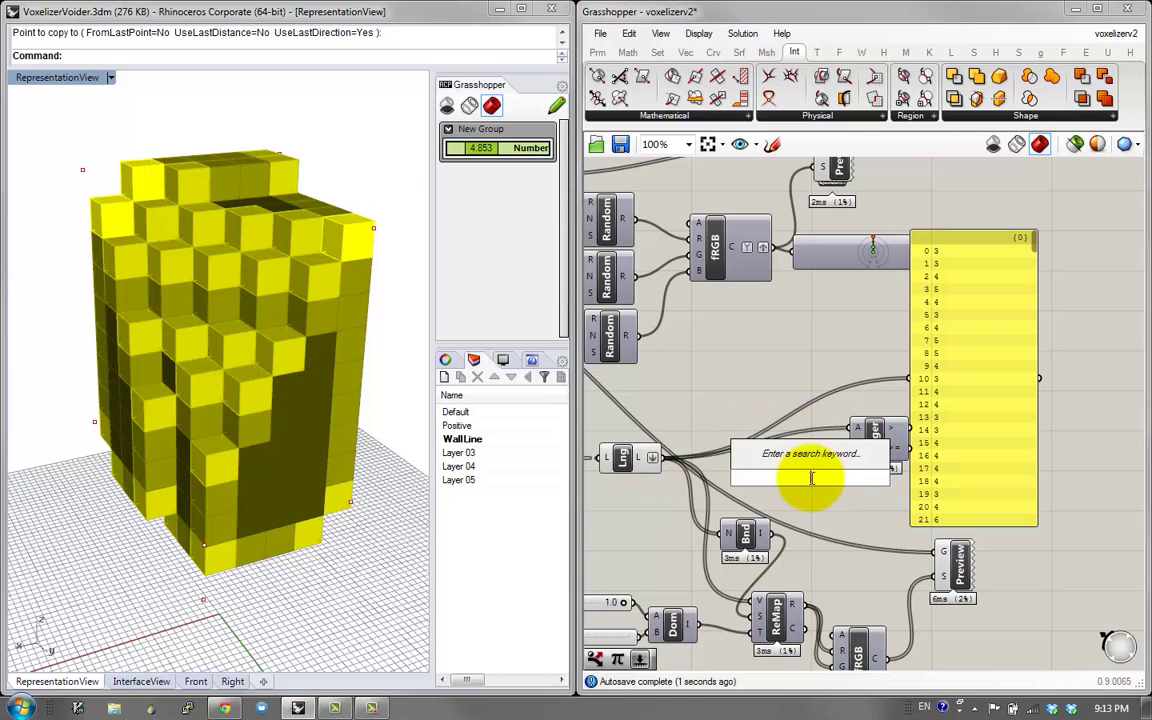
{"action": "left_click", "coordinate": [833, 464]}
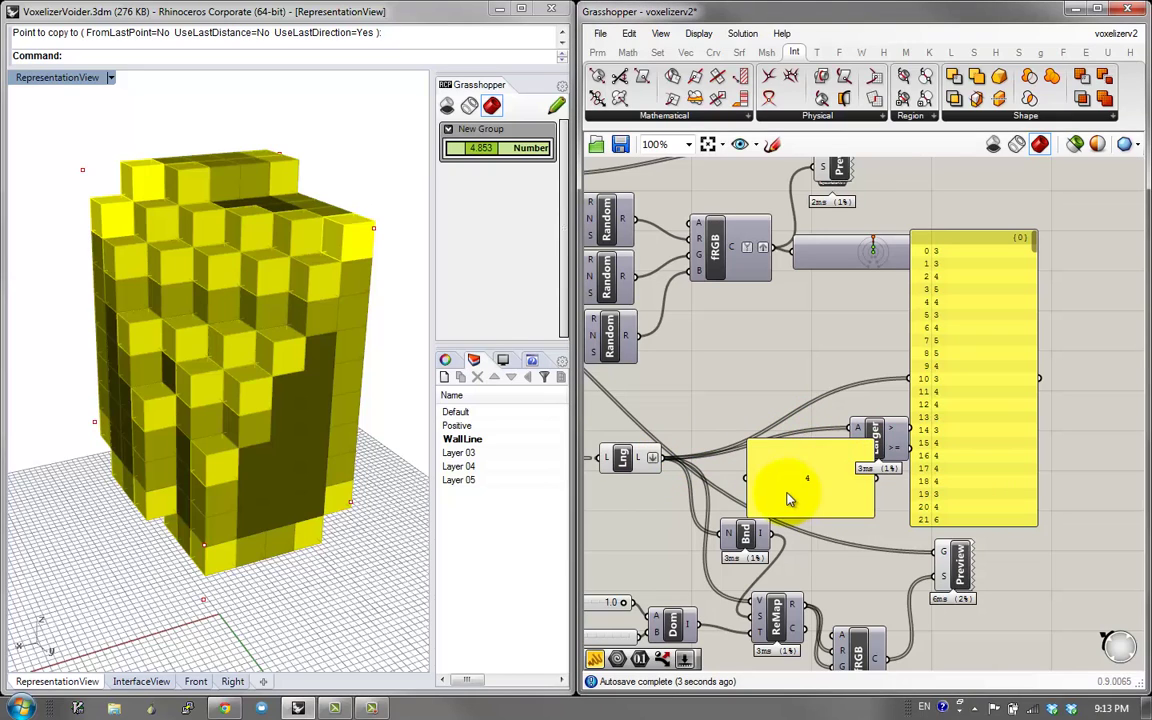
{"action": "key", "text": "ctrl+z"}
Add a number slider with the value 4 and connect it to the Larger Than component's B input
{"action": "double_click", "coordinate": [783, 485]}
{"action": "type", "text": "4"}
{"action": "left_click", "coordinate": [842, 469]}
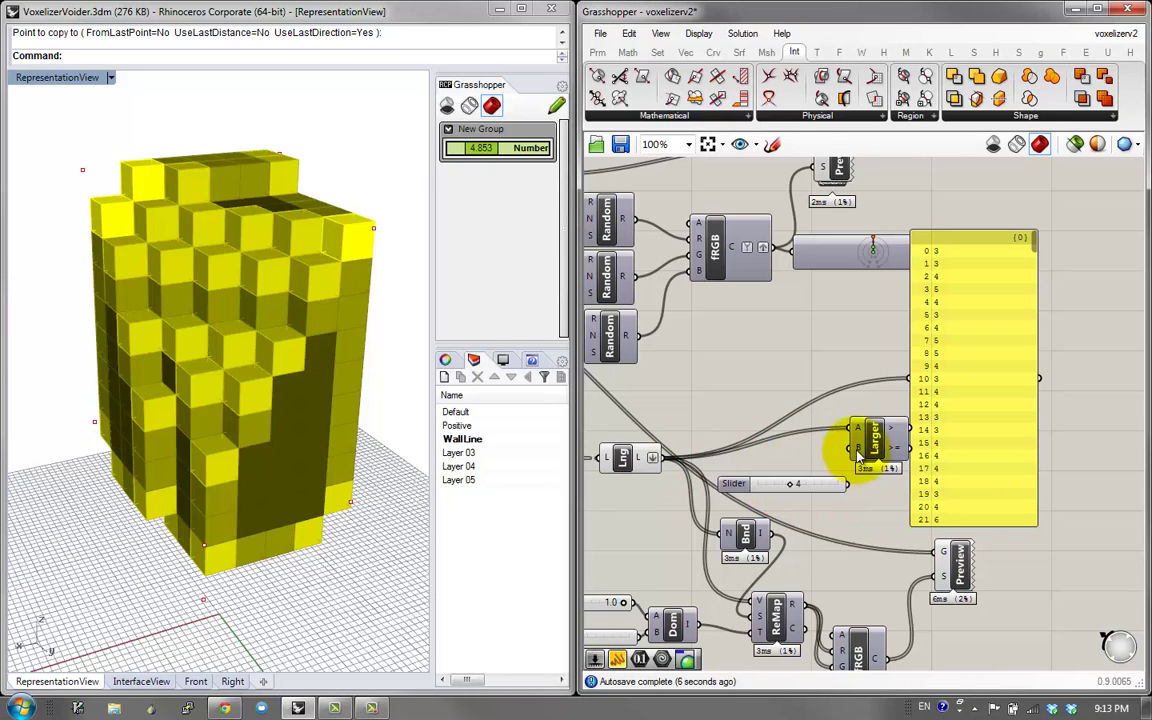
Move the panel aside, add a Dispatch component, and wire the Larger Than result to its P input and the panel
{"action": "left_click_drag", "start_coordinate": [940, 432], "coordinate": [1056, 397]}
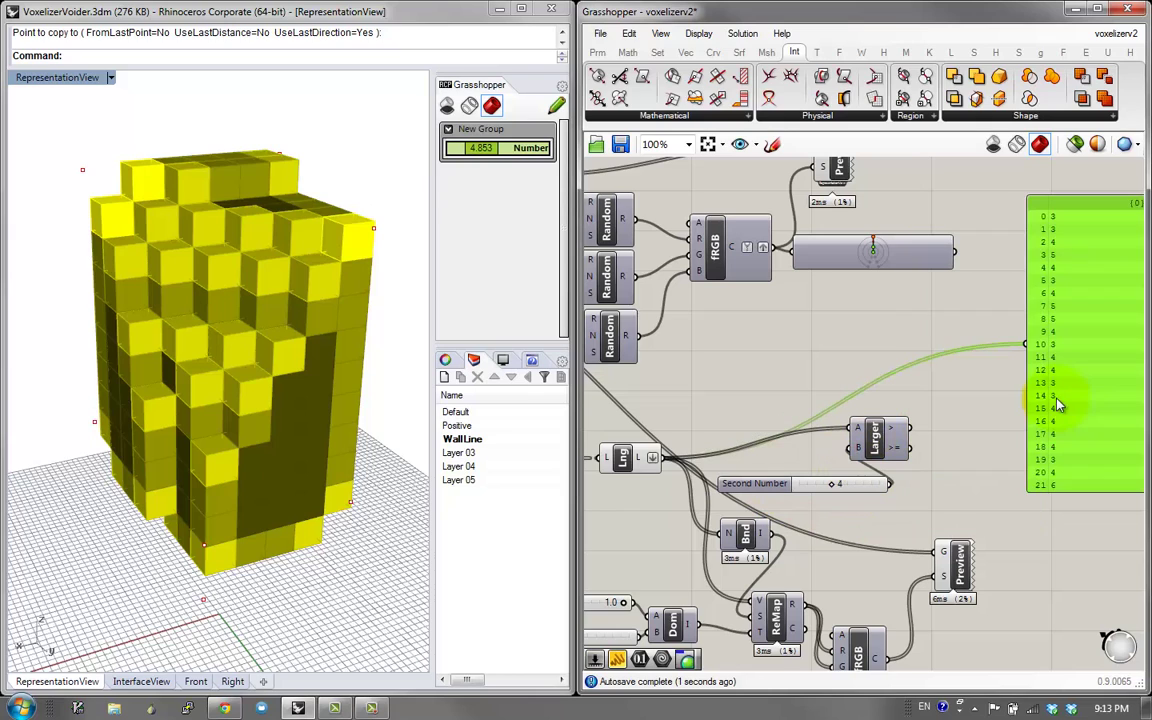
{"action": "left_click", "coordinate": [970, 402]}
{"action": "double_click", "coordinate": [970, 408]}
{"action": "type", "text": "dis"}
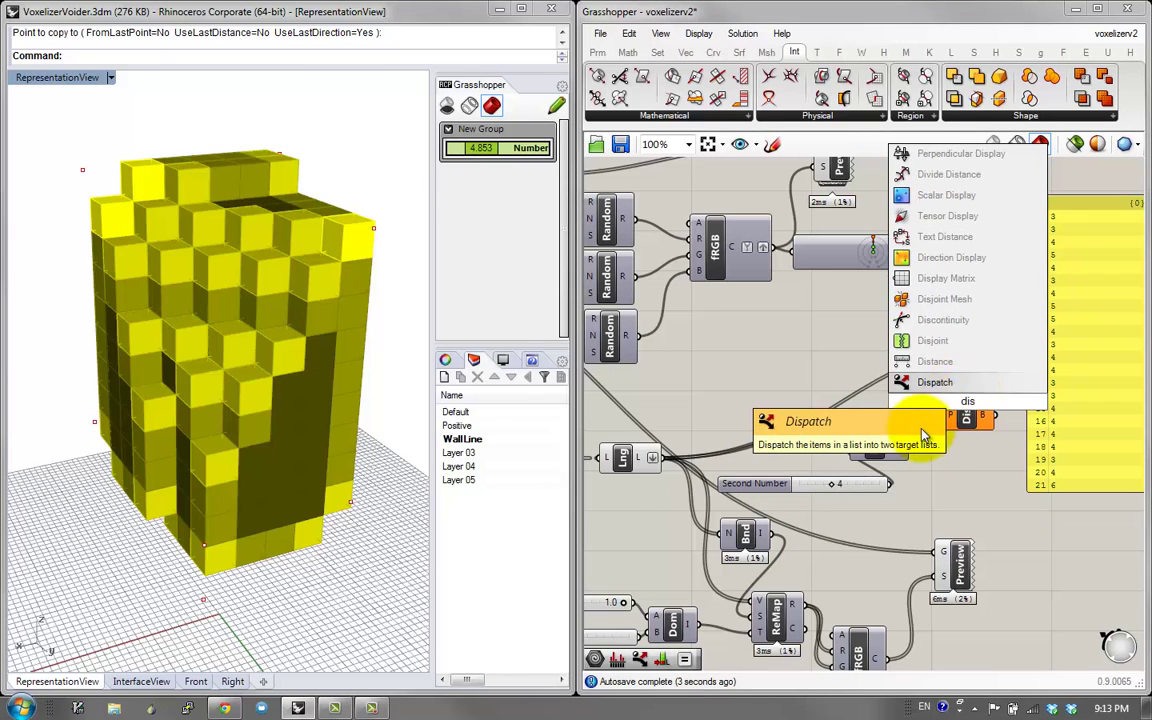
{"action": "key", "text": "Return"}
{"action": "left_click_drag", "start_coordinate": [918, 438], "coordinate": [1025, 350]}
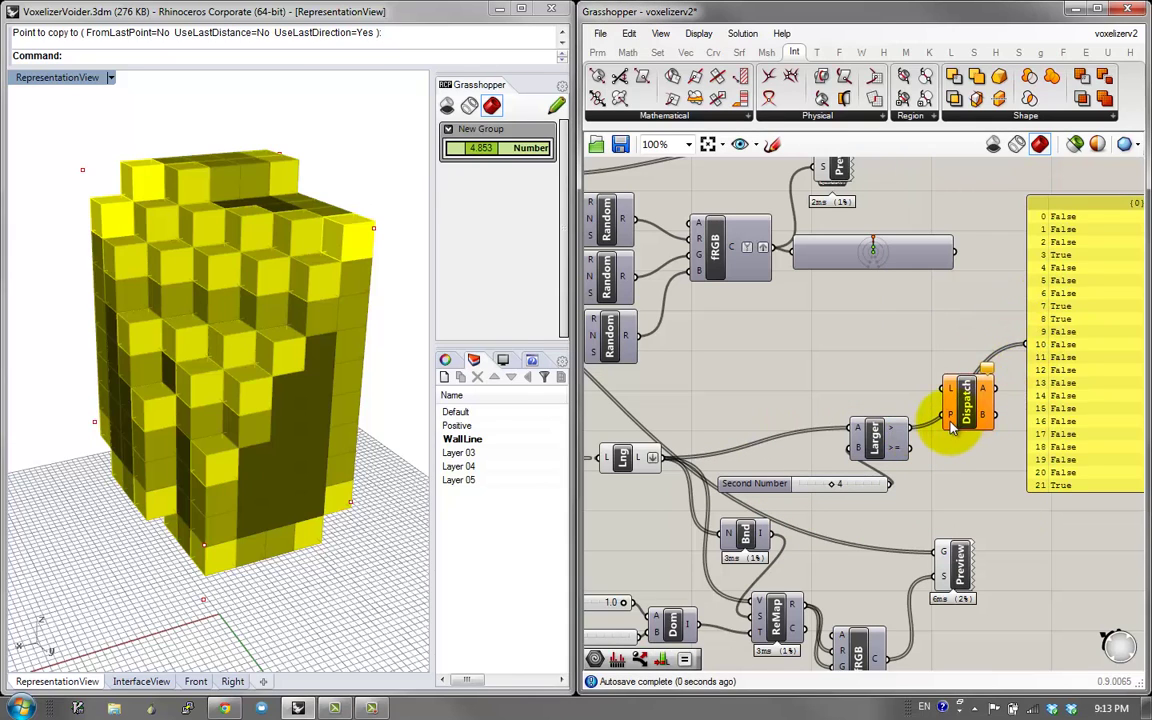
Select the neighbour-count components and move them down, clear of the random-colour components
{"action": "scroll", "coordinate": [940, 410], "scroll_direction": "down", "scroll_amount": 4}
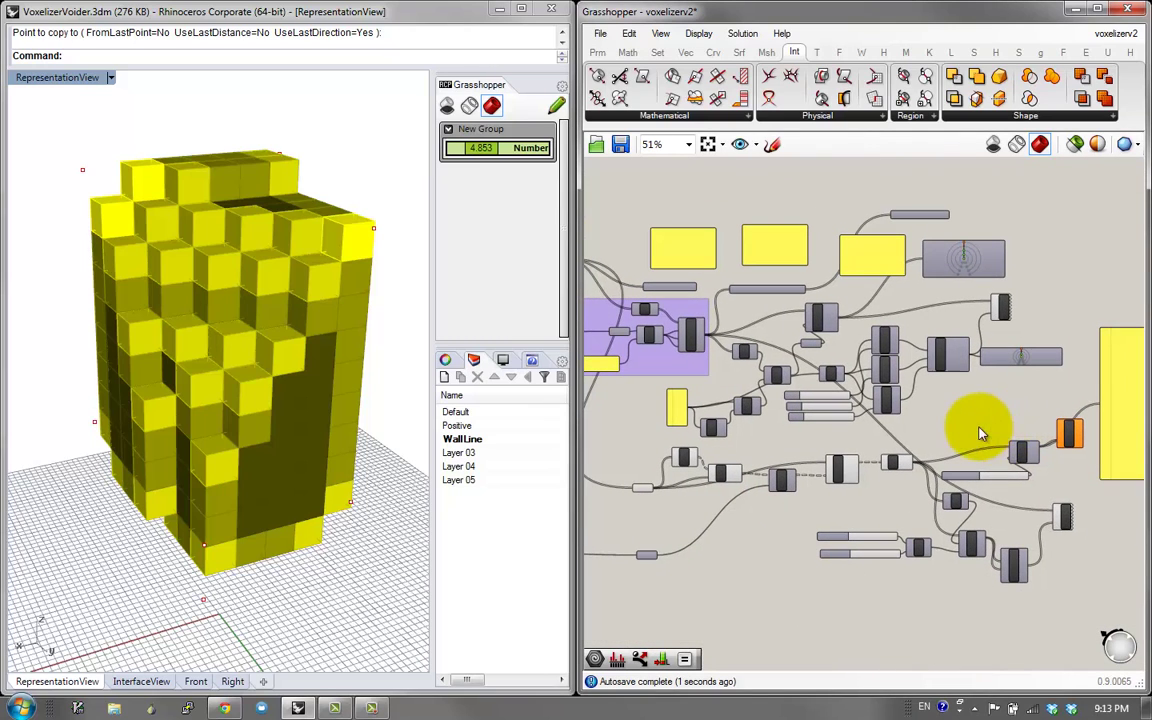
{"action": "left_click_drag", "start_coordinate": [869, 522], "coordinate": [612, 442]}
{"action": "left_click_drag", "start_coordinate": [1029, 453], "coordinate": [945, 584]}
{"action": "left_click", "coordinate": [910, 508]}
Connect the Box component's output to the Dispatch list input L, and move the panel away from the Dispatch component
{"action": "right_click_drag", "start_coordinate": [915, 512], "coordinate": [1083, 384]}
{"action": "scroll", "coordinate": [873, 458], "scroll_direction": "up", "scroll_amount": 1}
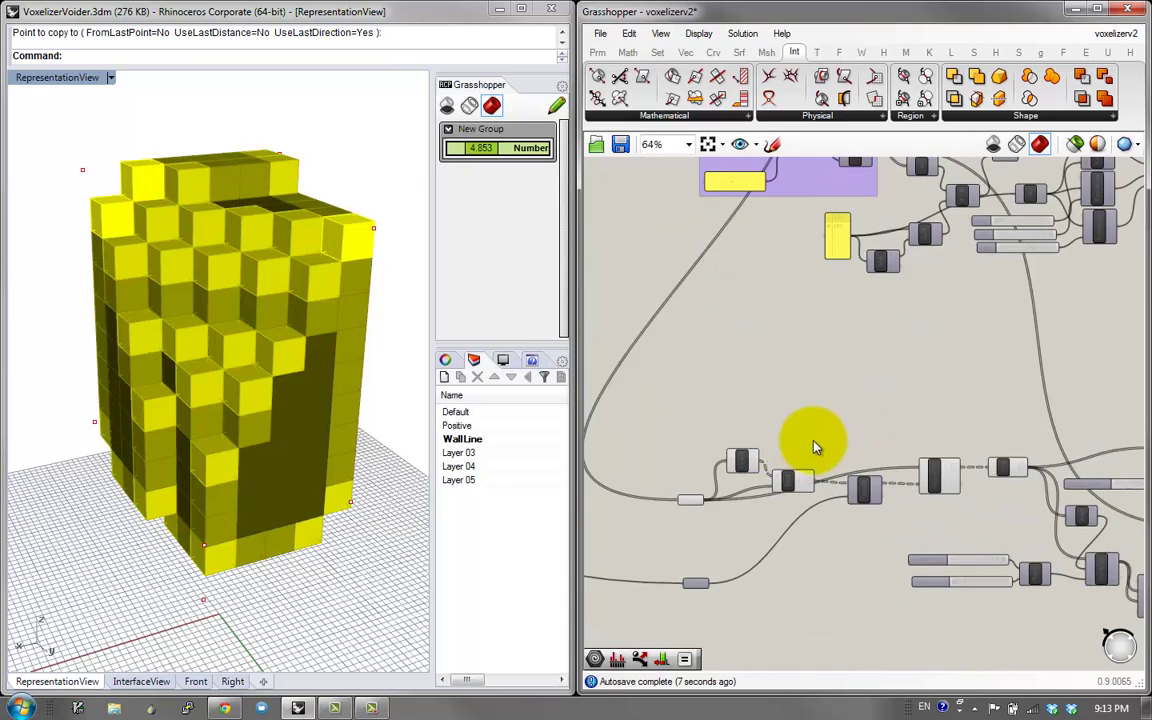
{"action": "scroll", "coordinate": [858, 356], "scroll_direction": "down", "scroll_amount": 2}
{"action": "right_click_drag", "start_coordinate": [846, 349], "coordinate": [807, 392]}
{"action": "scroll", "coordinate": [822, 346], "scroll_direction": "up", "scroll_amount": 2}
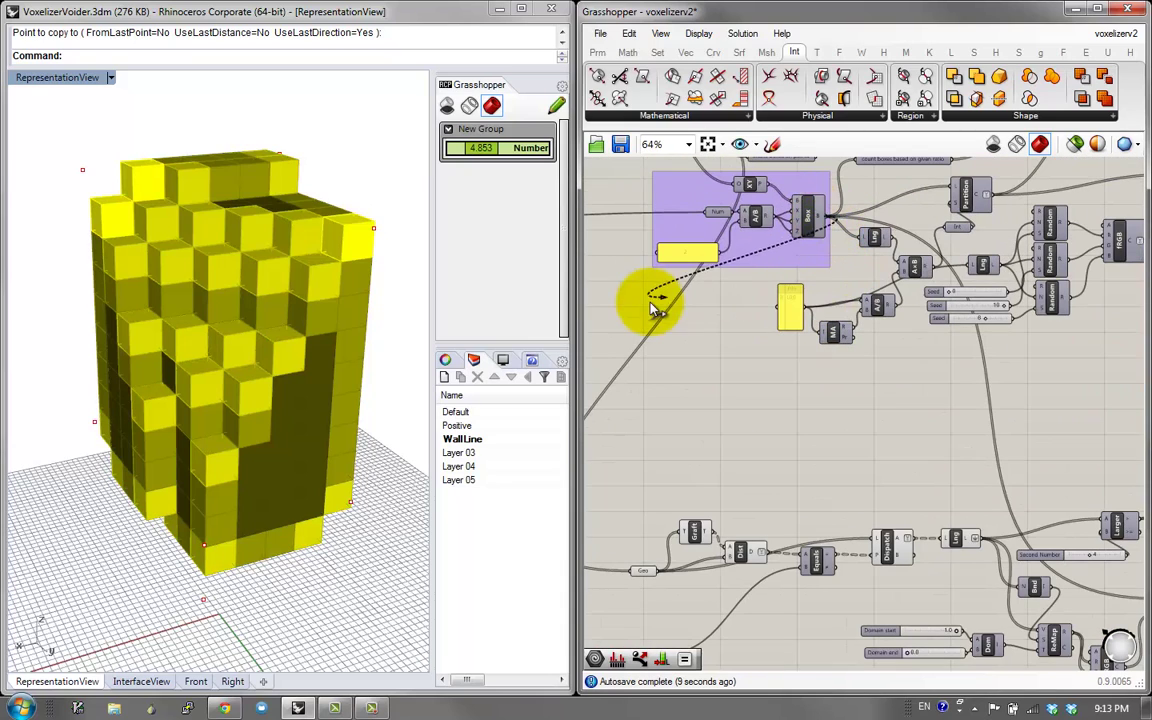
{"action": "scroll", "coordinate": [670, 300], "scroll_direction": "down", "scroll_amount": 2}
{"action": "scroll", "coordinate": [1080, 465], "scroll_direction": "up", "scroll_amount": 3}
{"action": "left_click_drag", "start_coordinate": [1090, 463], "coordinate": [1080, 456]}
{"action": "right_click_drag", "start_coordinate": [1080, 456], "coordinate": [794, 455]}
{"action": "left_click_drag", "start_coordinate": [895, 444], "coordinate": [996, 522]}
Add a Geometry parameter and connect the Dispatch output A to it
{"action": "left_click", "coordinate": [869, 406]}
{"action": "double_click", "coordinate": [867, 401]}
{"action": "type", "text": "geo"}
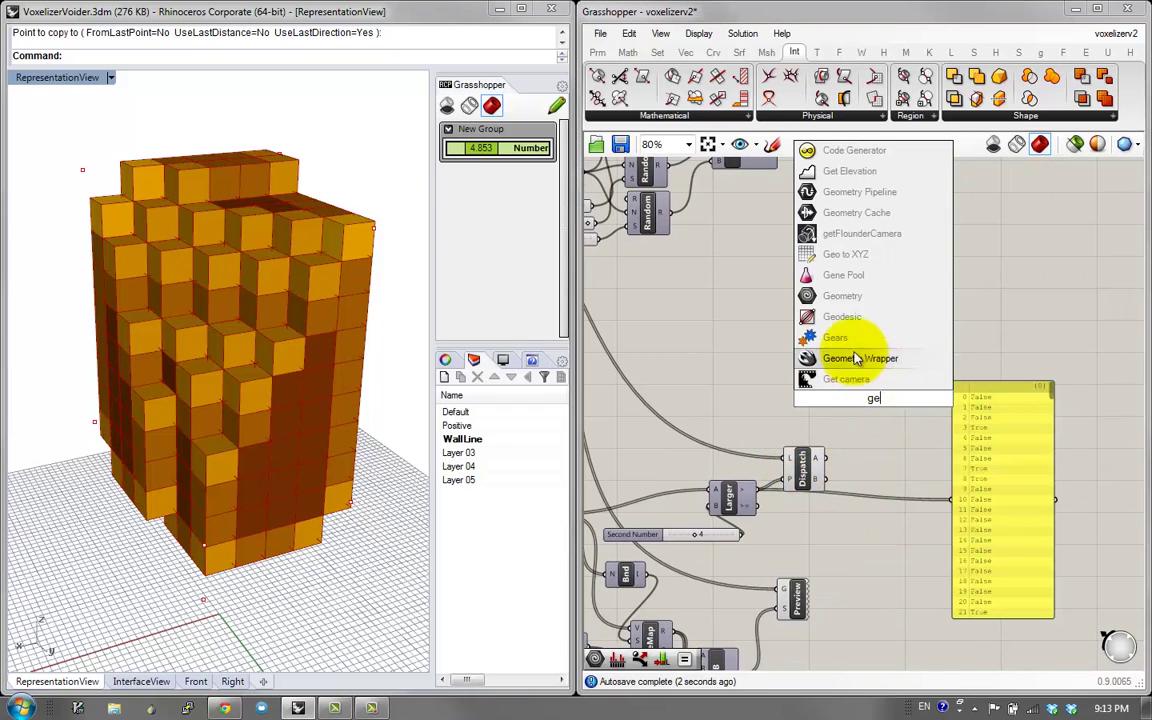
{"action": "left_click", "coordinate": [843, 300]}
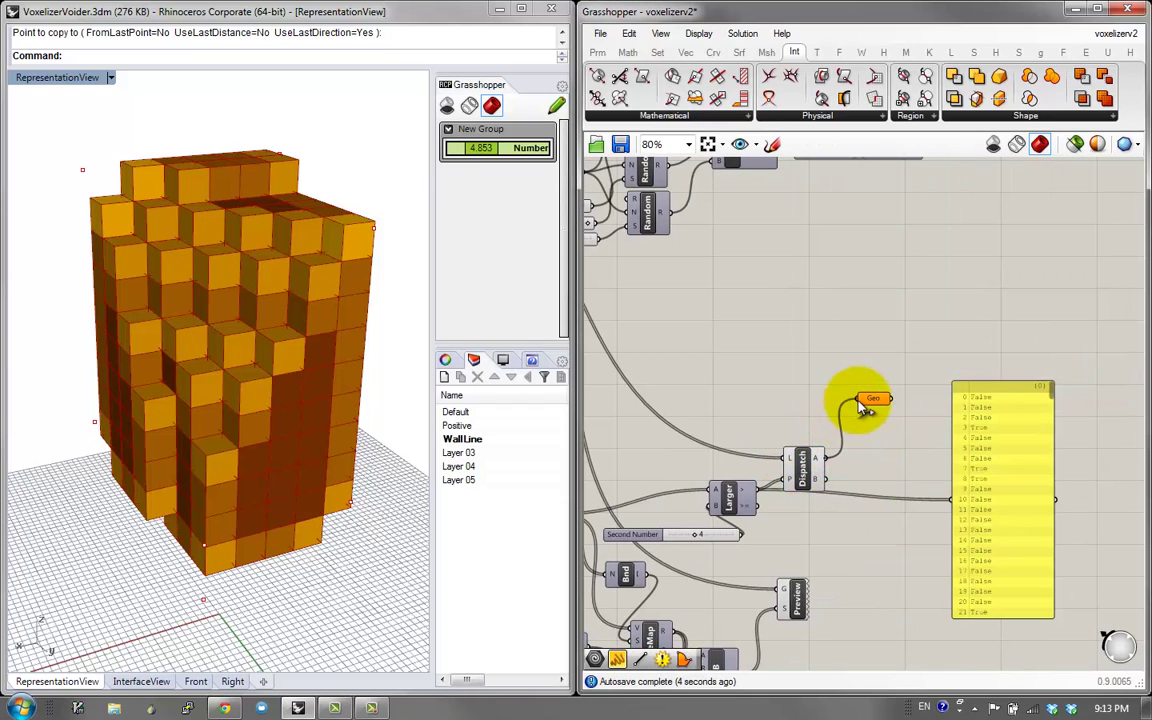
Select all the random-colour components, from Partition to their Custom Preview, and disable them
{"action": "right_click_drag", "start_coordinate": [806, 382], "coordinate": [944, 438]}
{"action": "scroll", "coordinate": [944, 436], "scroll_direction": "down", "scroll_amount": 1}
{"action": "right_click_drag", "start_coordinate": [804, 367], "coordinate": [877, 409]}
{"action": "left_click_drag", "start_coordinate": [1083, 395], "coordinate": [630, 153]}
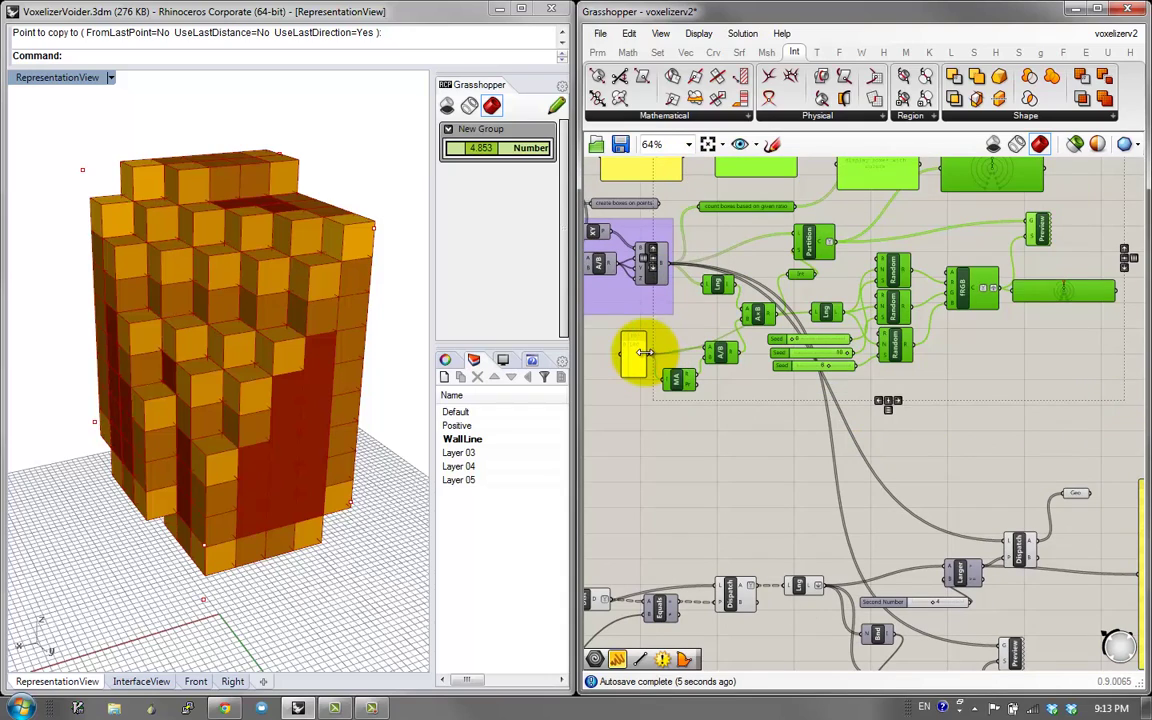
{"action": "middle_click", "coordinate": [668, 345]}
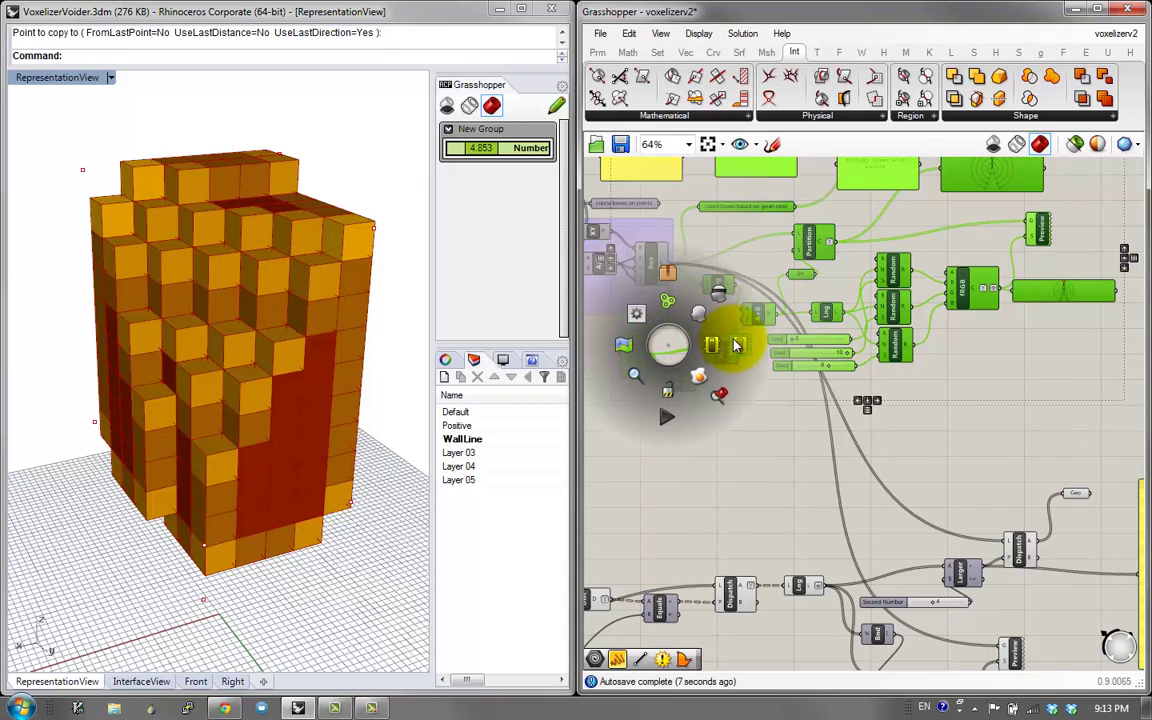
{"action": "left_click", "coordinate": [738, 346]}
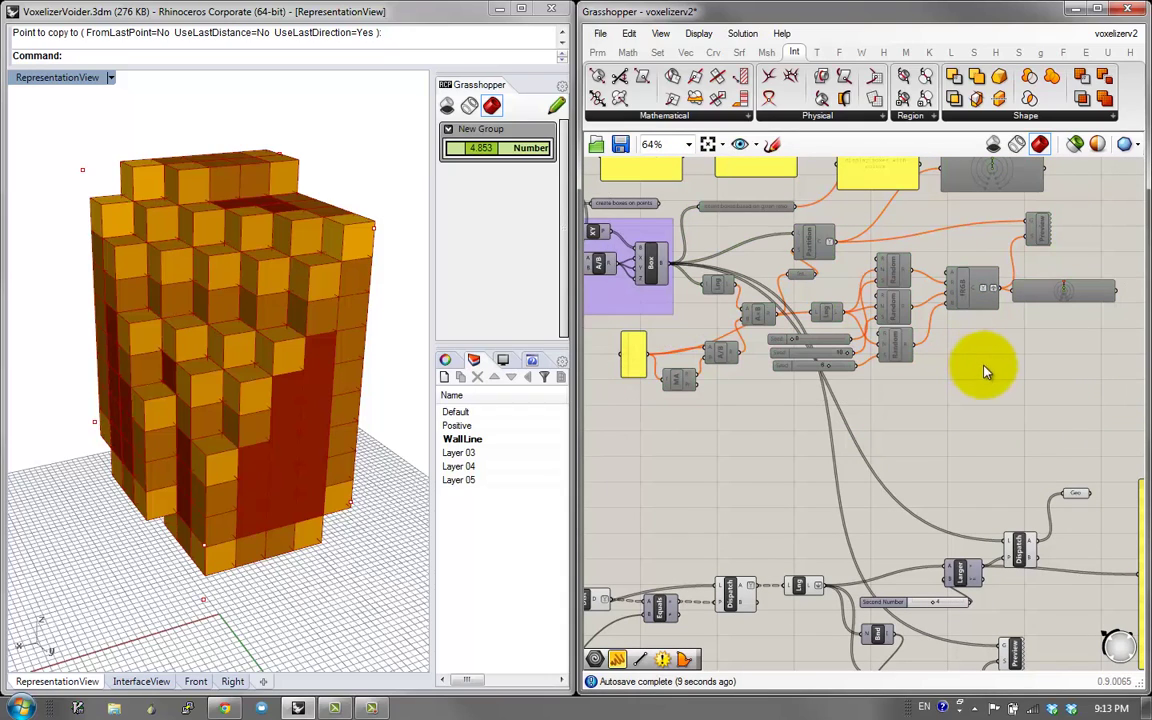
Turn off the geometry preview of the new Dispatch and Larger Than components
{"action": "right_click_drag", "start_coordinate": [1003, 431], "coordinate": [822, 372]}
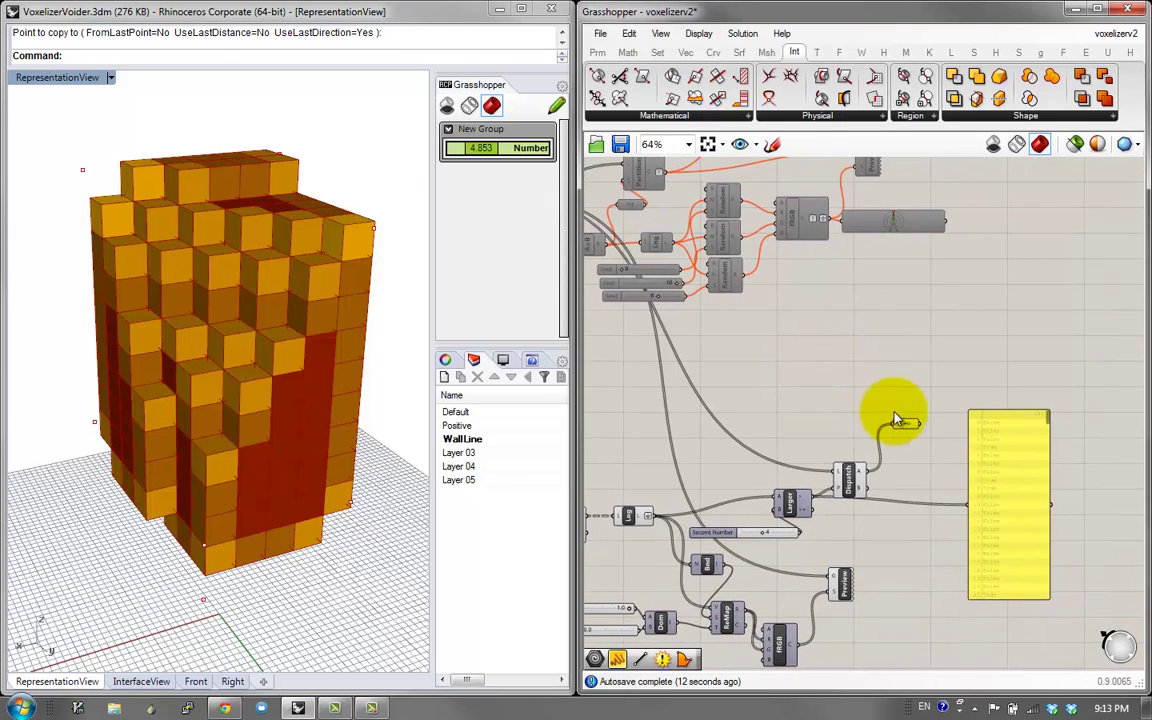
{"action": "scroll", "coordinate": [893, 414], "scroll_direction": "up", "scroll_amount": 1}
{"action": "scroll", "coordinate": [883, 432], "scroll_direction": "up", "scroll_amount": 1}
{"action": "middle_click", "coordinate": [883, 432]}
{"action": "left_click_drag", "start_coordinate": [885, 438], "coordinate": [716, 573]}
{"action": "middle_click", "coordinate": [716, 573]}
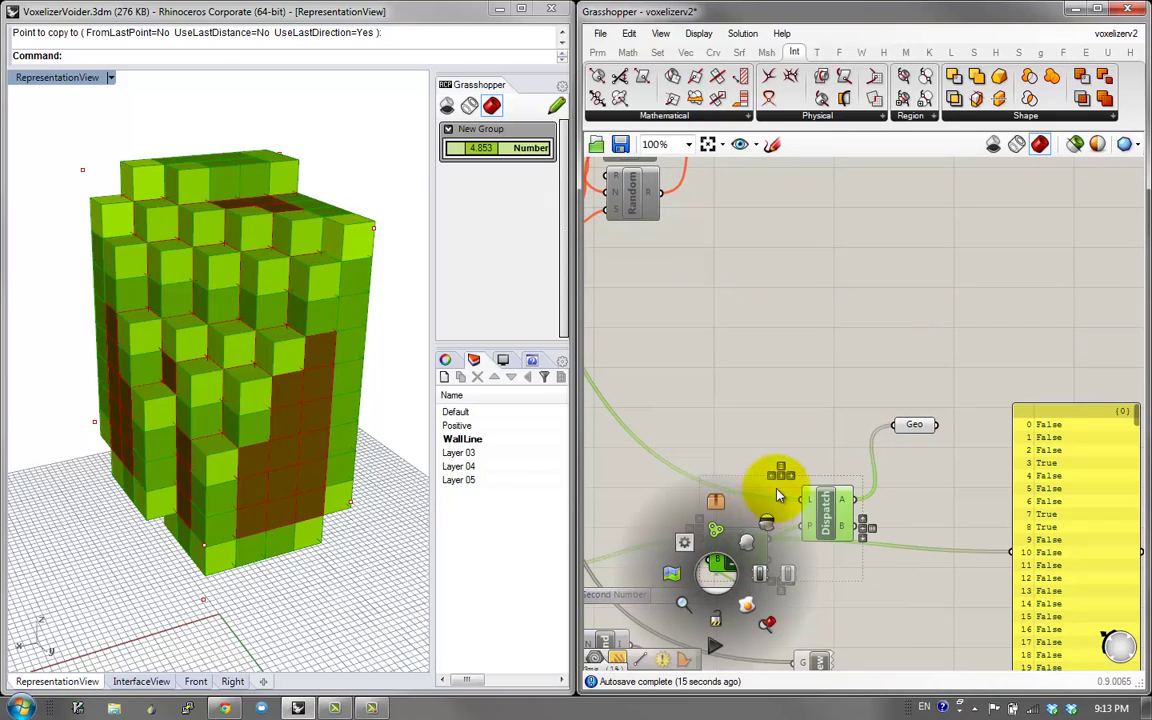
{"action": "left_click", "coordinate": [769, 515]}
Select the Geometry parameter and check in the model which boxes have more than four neighbours
{"action": "left_click", "coordinate": [920, 384]}
{"action": "right_click_drag", "start_coordinate": [920, 384], "coordinate": [825, 256]}
{"action": "left_click", "coordinate": [820, 300]}
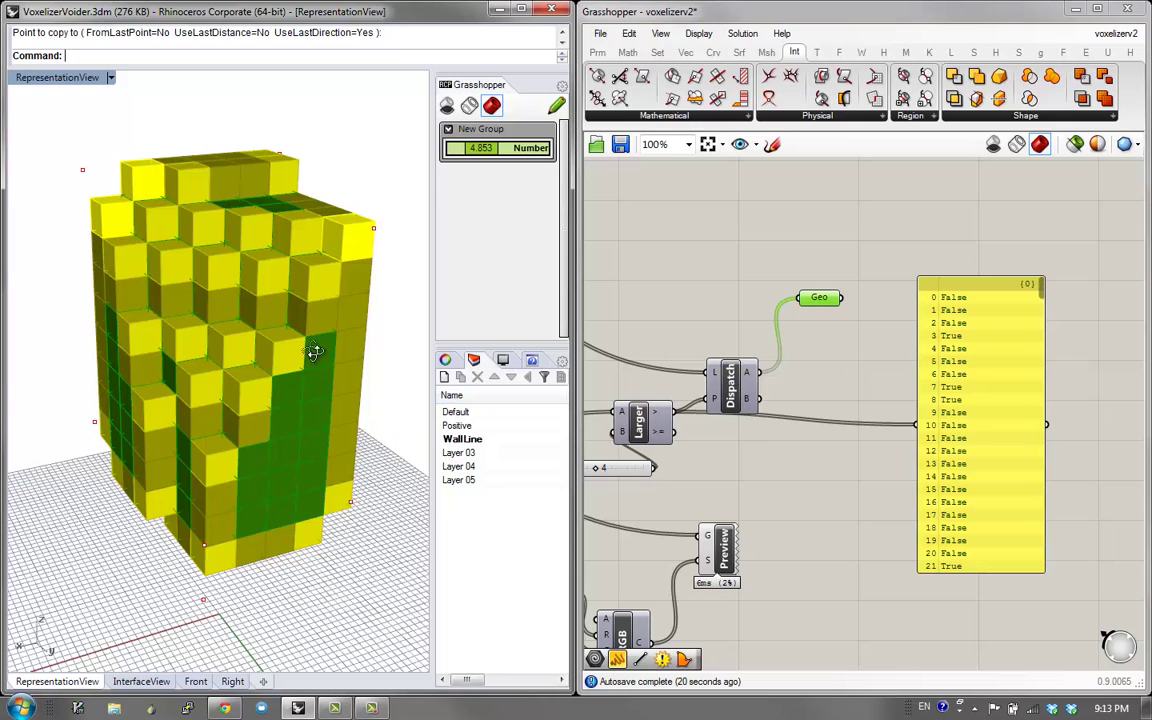
{"action": "right_click_drag", "start_coordinate": [314, 352], "coordinate": [484, 505]}
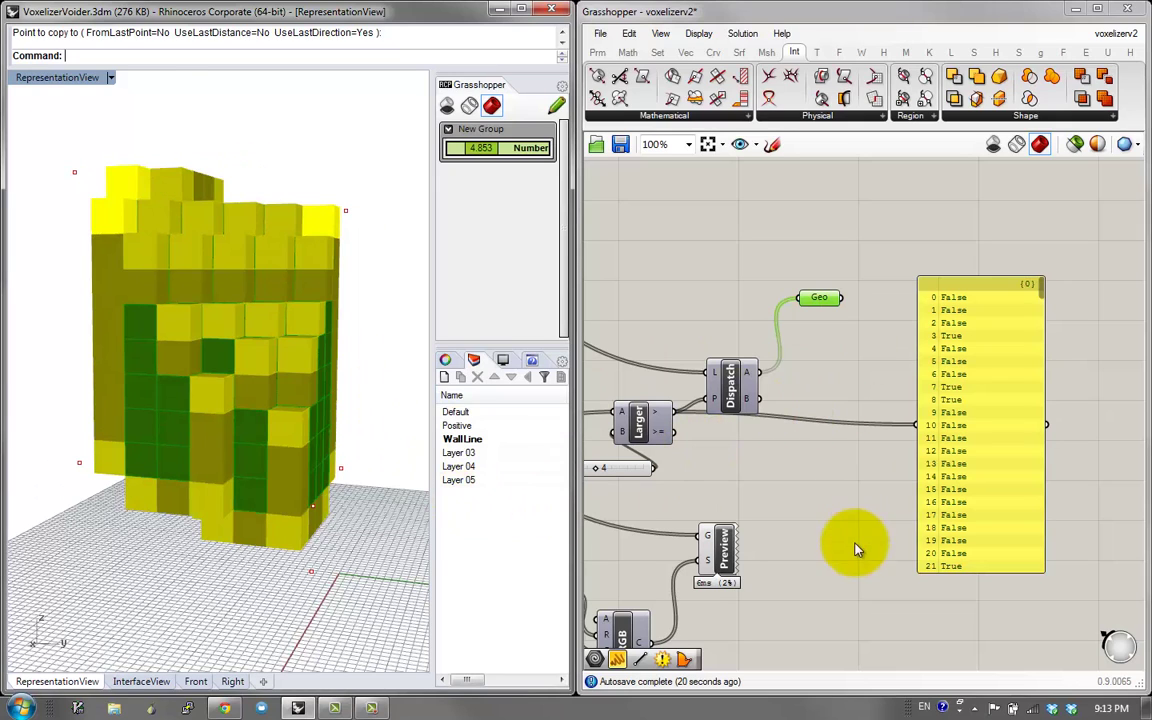
Move the Custom Preview outward, connect the Geometry parameter to its G input, and inspect the coloured boxes
{"action": "left_click_drag", "start_coordinate": [736, 562], "coordinate": [869, 534]}
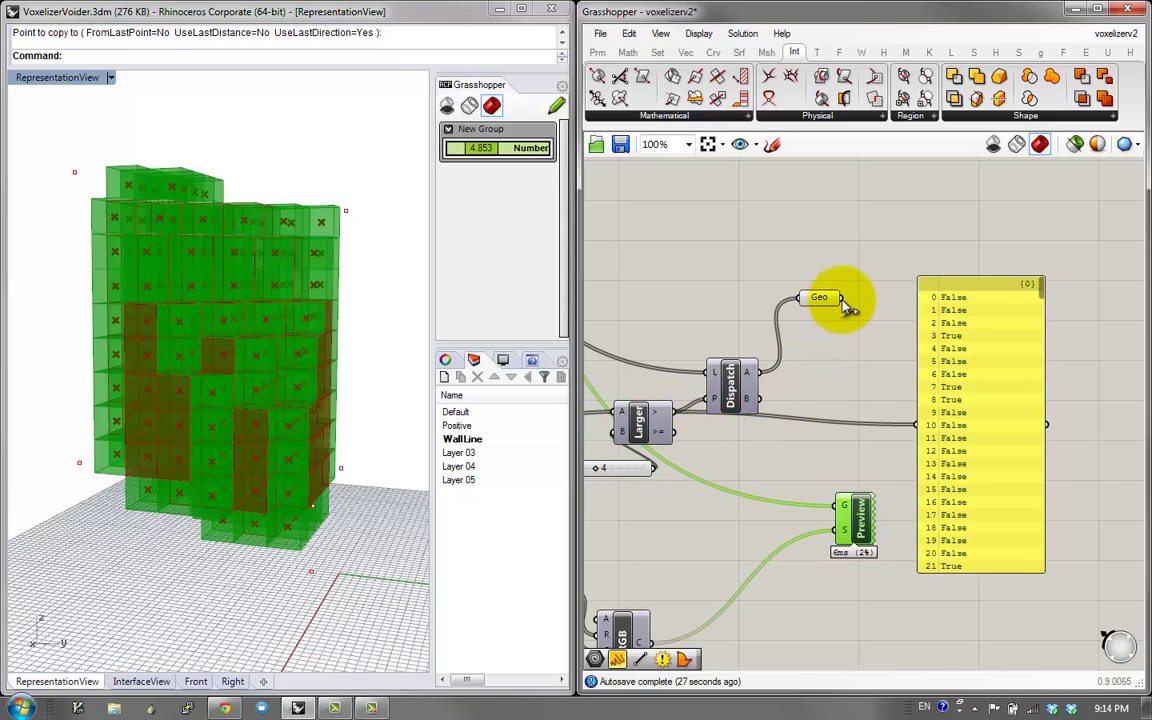
{"action": "left_click_drag", "start_coordinate": [846, 306], "coordinate": [828, 503]}
{"action": "left_click", "coordinate": [858, 465]}
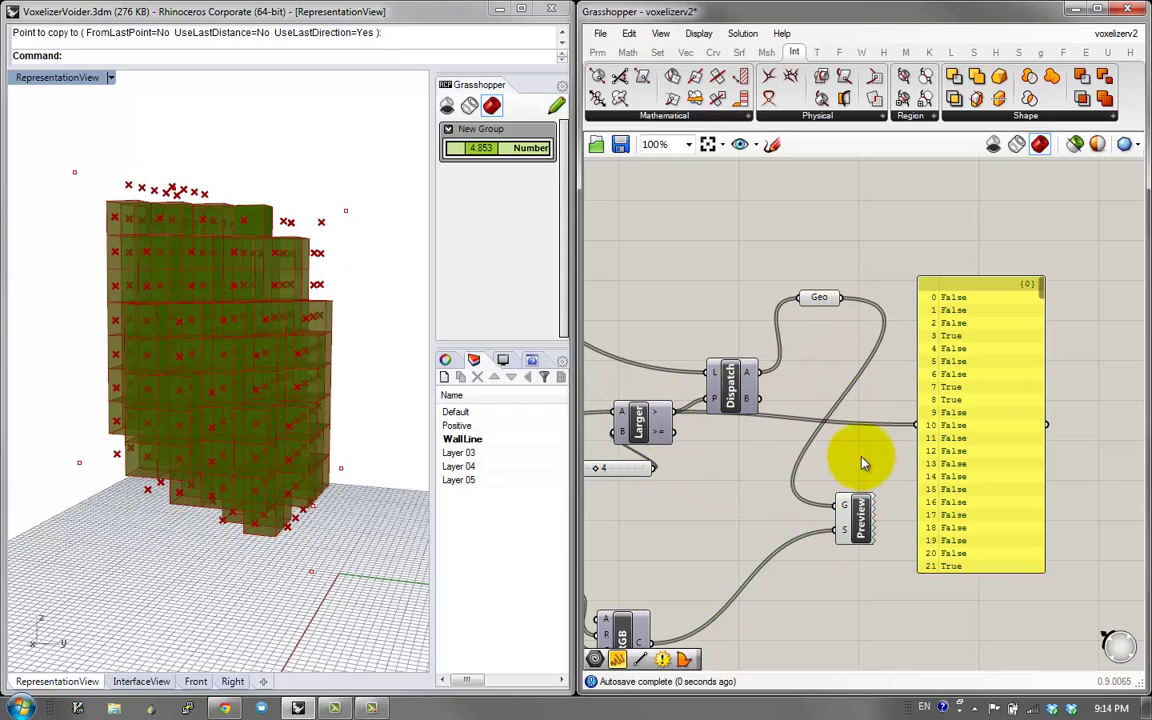
{"action": "left_click", "coordinate": [298, 497]}
{"action": "right_click_drag", "start_coordinate": [240, 410], "coordinate": [168, 383]}
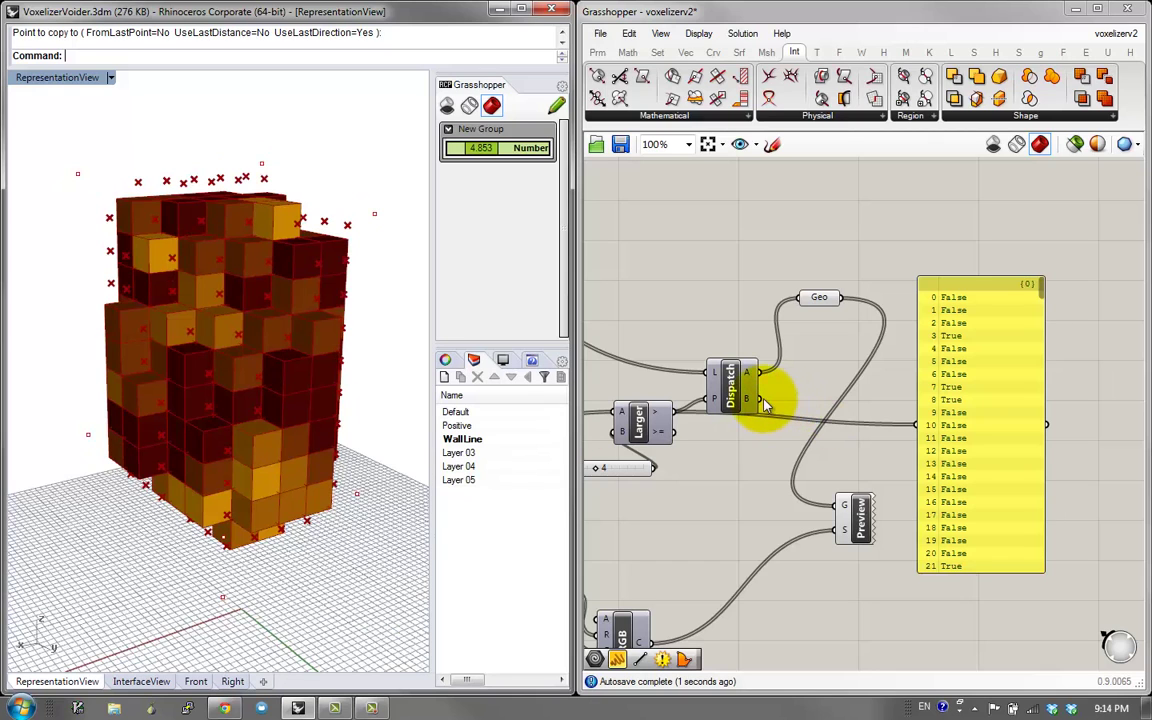
Replace the Custom Preview's geometry source with the Dispatch output B and view the result from another angle
{"action": "left_click_drag", "start_coordinate": [760, 398], "coordinate": [840, 506]}
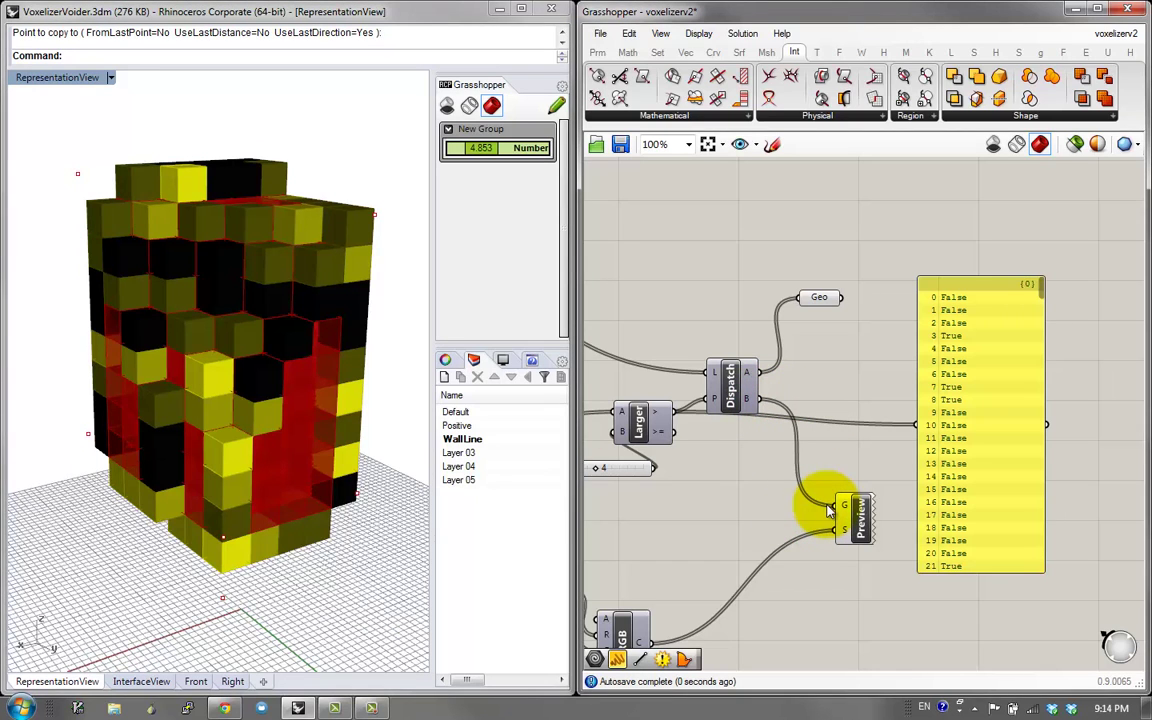
{"action": "left_click", "coordinate": [378, 383]}
{"action": "right_click_drag", "start_coordinate": [219, 327], "coordinate": [270, 381]}
Select the neighbour-count and colour-mapping components up to the Dispatch and turn off their geometry preview
{"action": "left_click", "coordinate": [711, 482]}
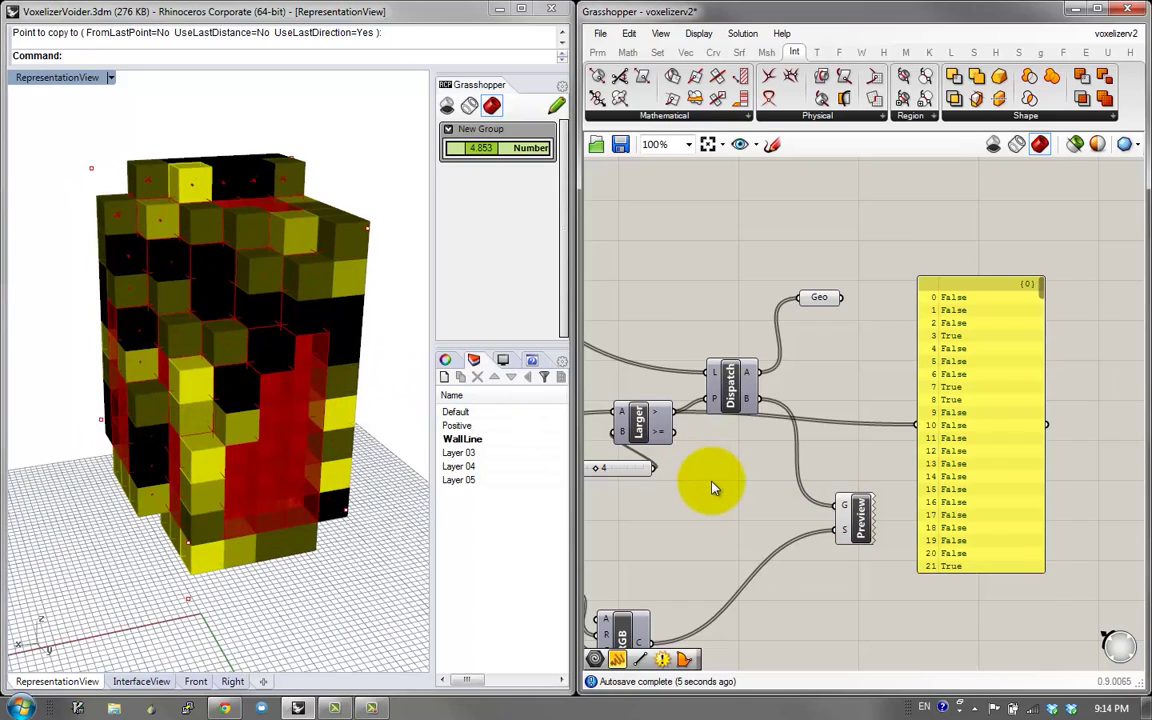
{"action": "key", "text": "ctrl+a"}
{"action": "left_click", "coordinate": [689, 476]}
{"action": "right_click_drag", "start_coordinate": [689, 477], "coordinate": [1044, 496]}
{"action": "scroll", "coordinate": [848, 486], "scroll_direction": "down", "scroll_amount": 3}
{"action": "left_click_drag", "start_coordinate": [1057, 649], "coordinate": [636, 398]}
{"action": "middle_click", "coordinate": [668, 394]}
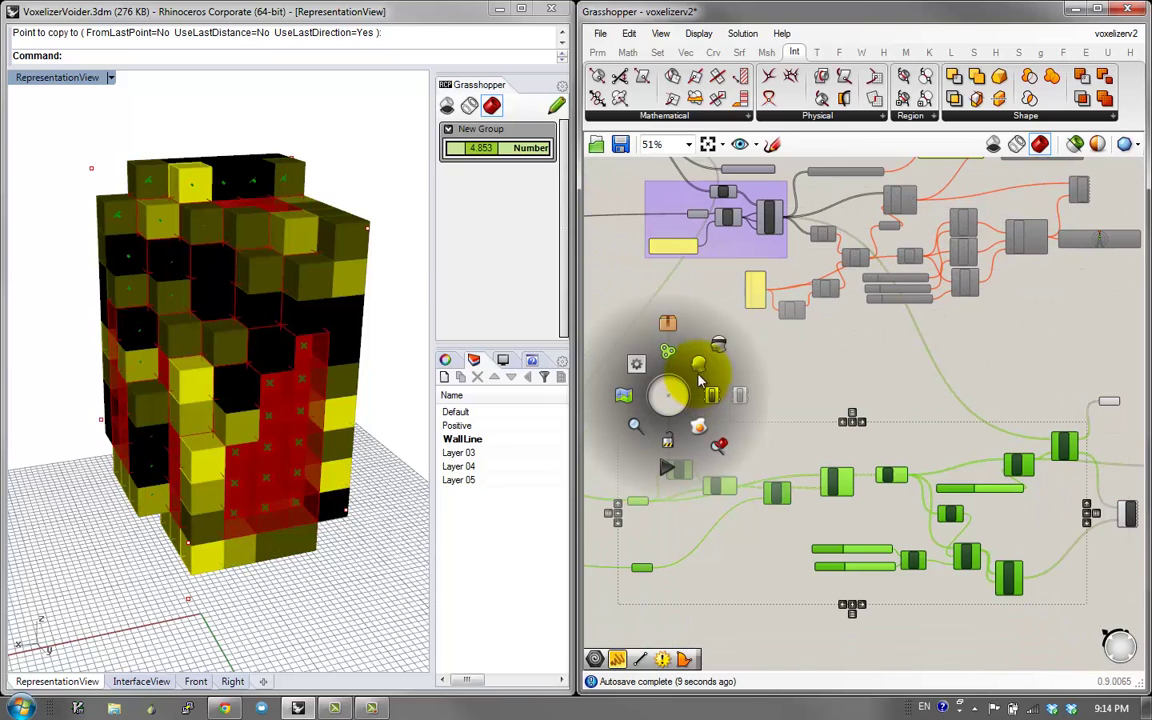
{"action": "left_click", "coordinate": [718, 347]}
{"action": "left_click", "coordinate": [832, 447]}
{"action": "scroll", "coordinate": [832, 453], "scroll_direction": "up", "scroll_amount": 2}
{"action": "scroll", "coordinate": [823, 485], "scroll_direction": "down", "scroll_amount": 6}
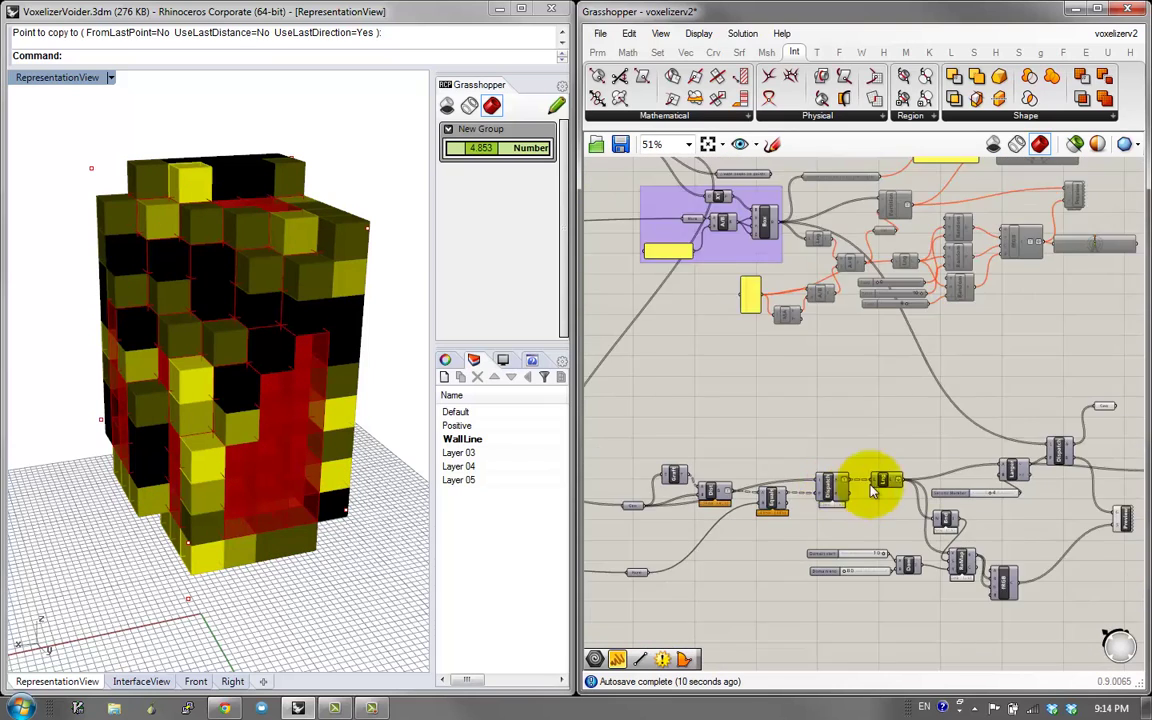
{"action": "scroll", "coordinate": [840, 450], "scroll_direction": "up", "scroll_amount": 8}
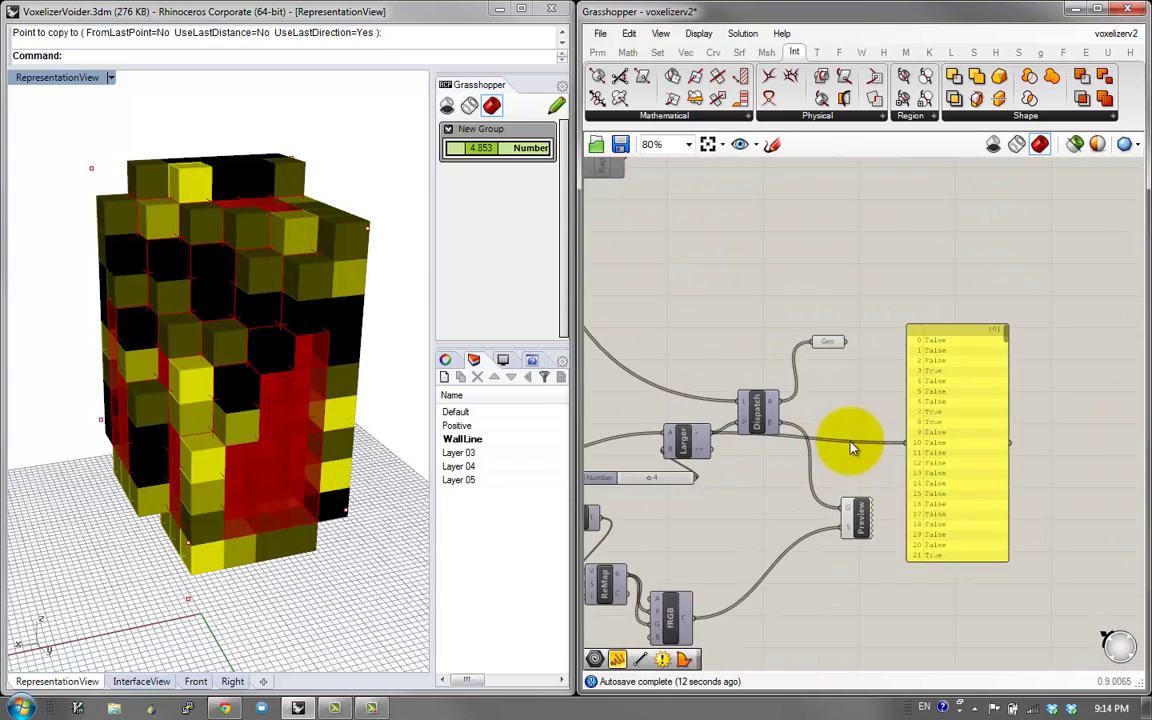
Select the Dispatch and its Geometry parameter, turn off their geometry preview, and view the remaining coloured boxes from the opposite side
{"action": "right_click_drag", "start_coordinate": [390, 435], "coordinate": [327, 411]}
{"action": "scroll", "coordinate": [322, 420], "scroll_direction": "up", "scroll_amount": 3}
{"action": "scroll", "coordinate": [322, 420], "scroll_direction": "down", "scroll_amount": 3}
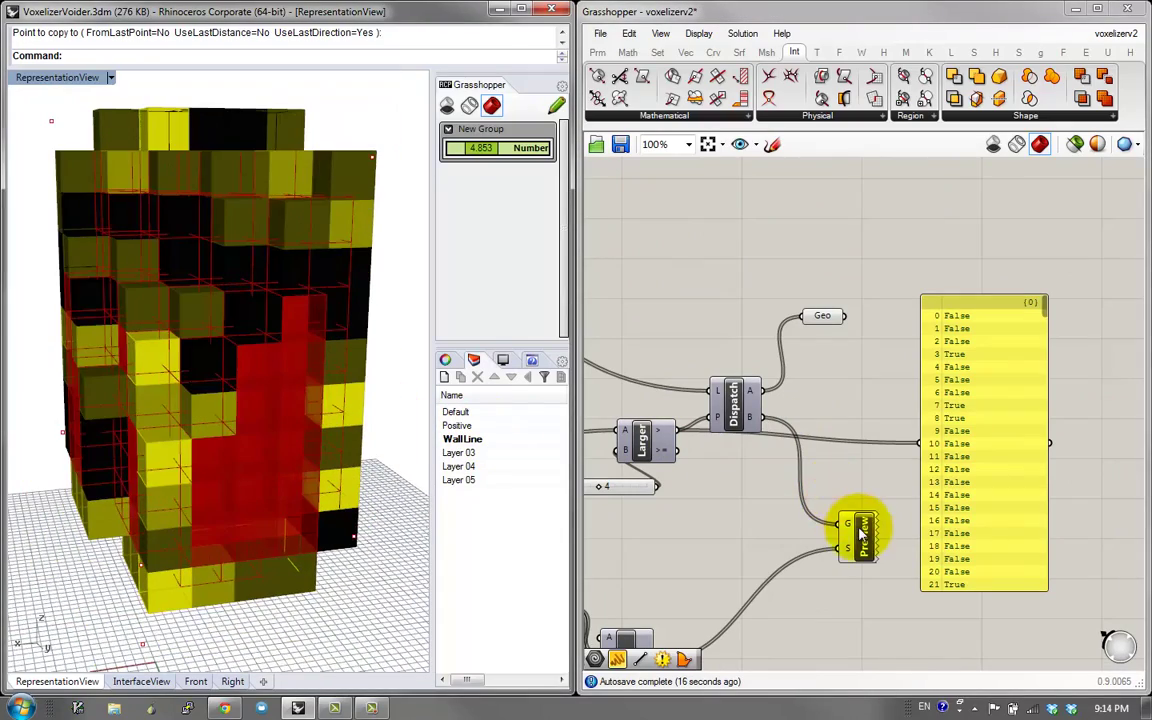
{"action": "left_click_drag", "start_coordinate": [850, 540], "coordinate": [856, 515]}
{"action": "left_click_drag", "start_coordinate": [853, 262], "coordinate": [758, 382]}
{"action": "middle_click", "coordinate": [769, 371]}
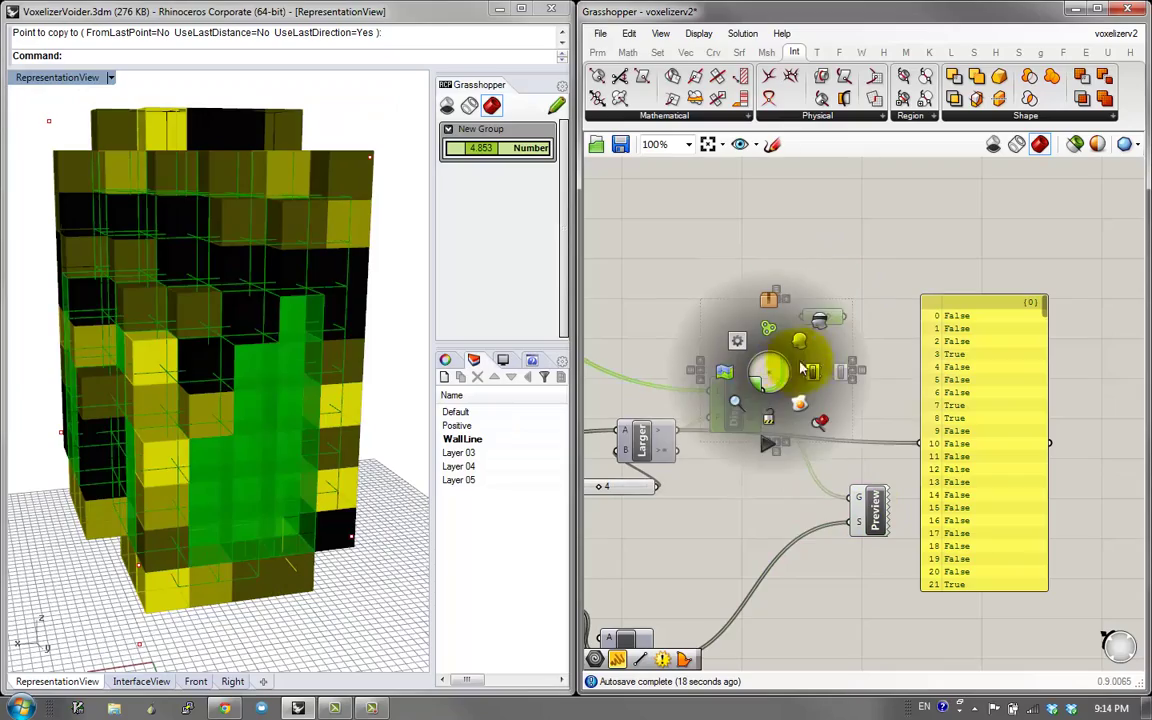
{"action": "left_click", "coordinate": [822, 323]}
{"action": "left_click", "coordinate": [770, 208]}
{"action": "right_click_drag", "start_coordinate": [392, 408], "coordinate": [52, 453]}
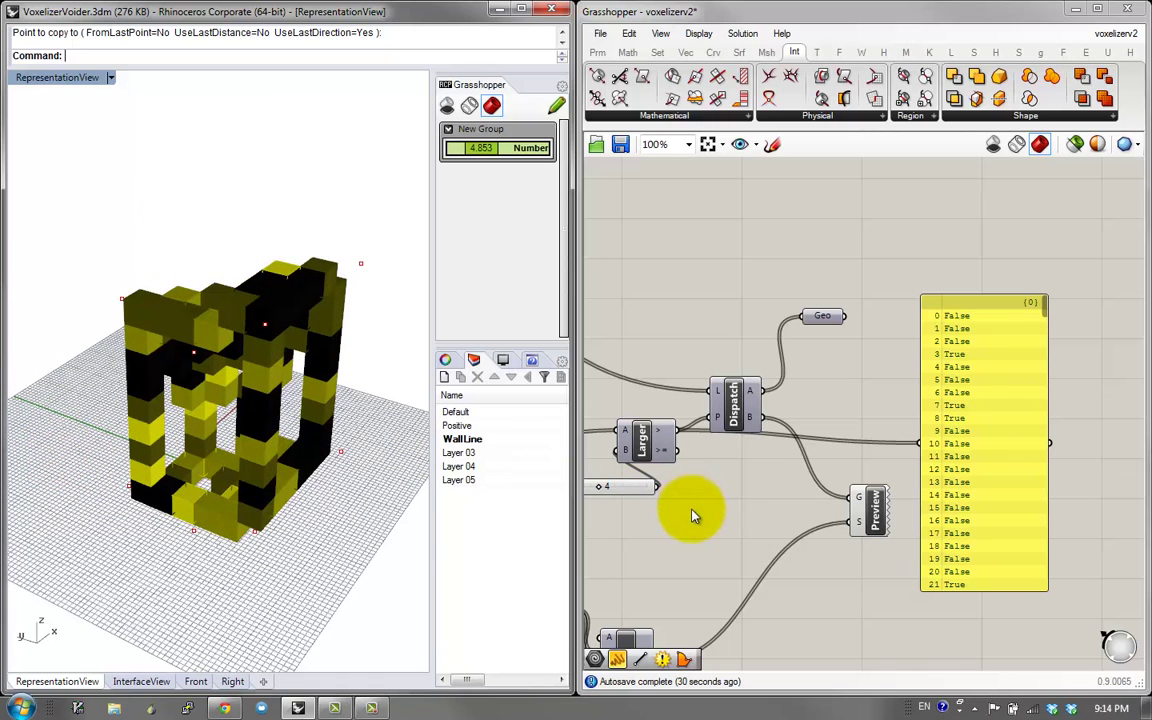
Rewire the Dispatch P input to the Larger Than component's >= output and set the threshold slider to 5
{"action": "scroll", "coordinate": [693, 516], "scroll_direction": "up", "scroll_amount": 3}
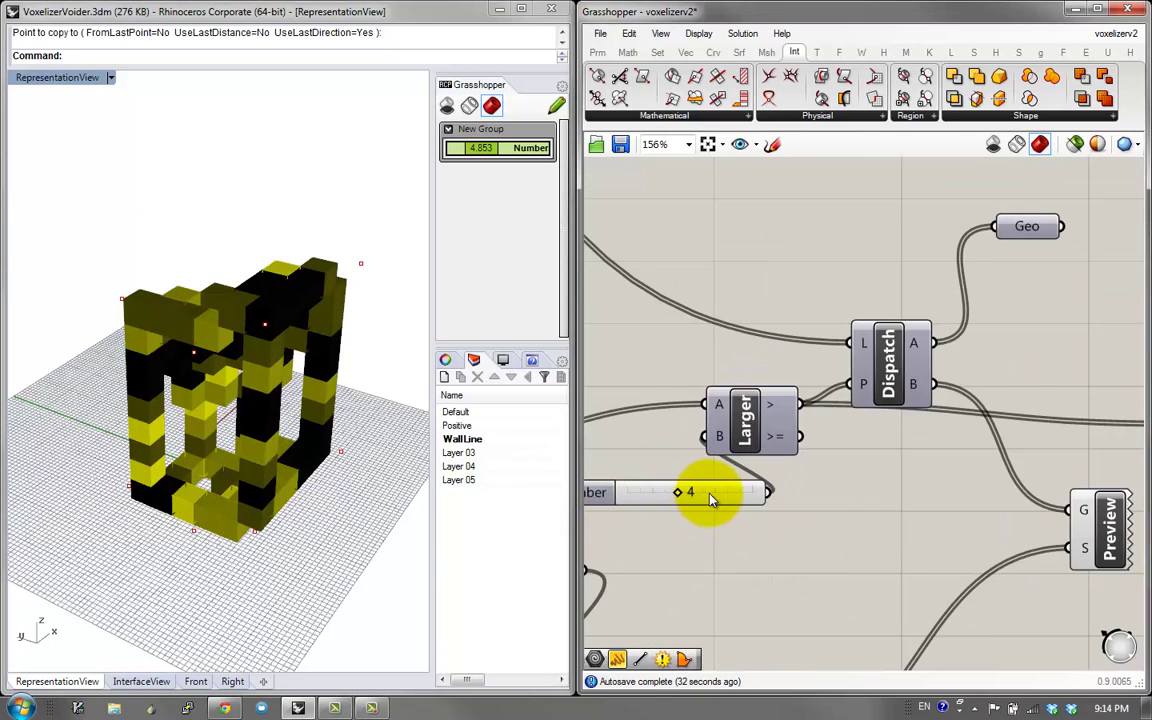
{"action": "scroll", "coordinate": [710, 498], "scroll_direction": "down", "scroll_amount": 2}
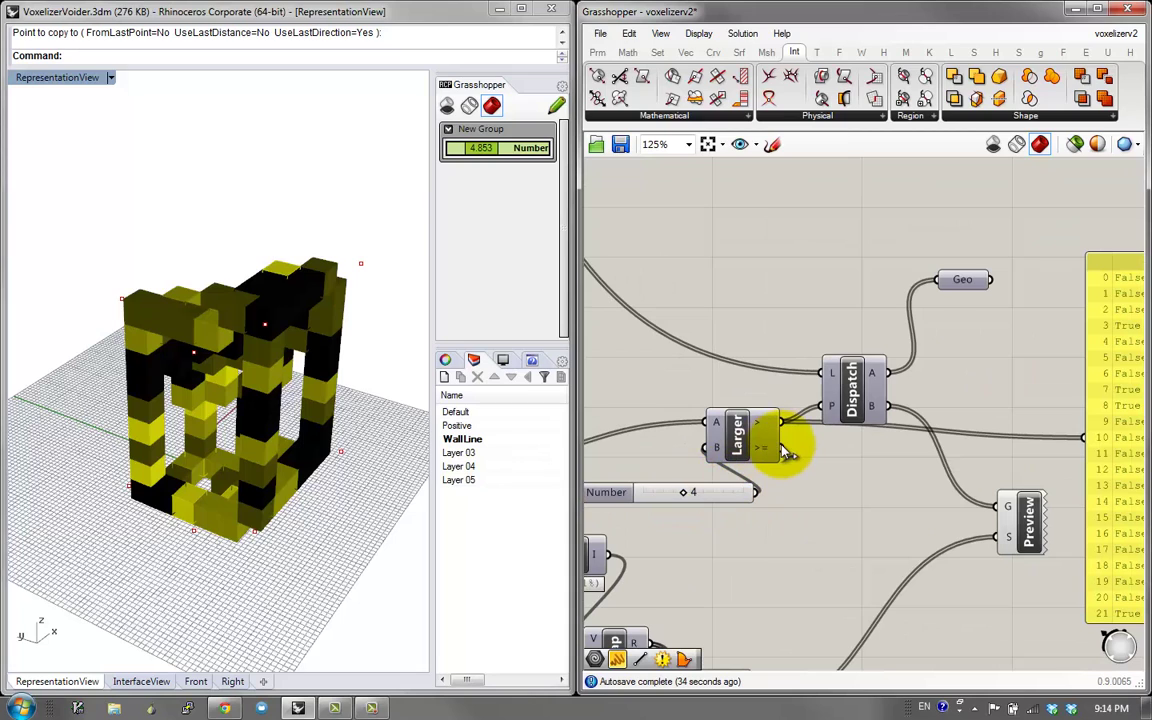
{"action": "left_click_drag", "start_coordinate": [826, 410], "coordinate": [822, 406]}
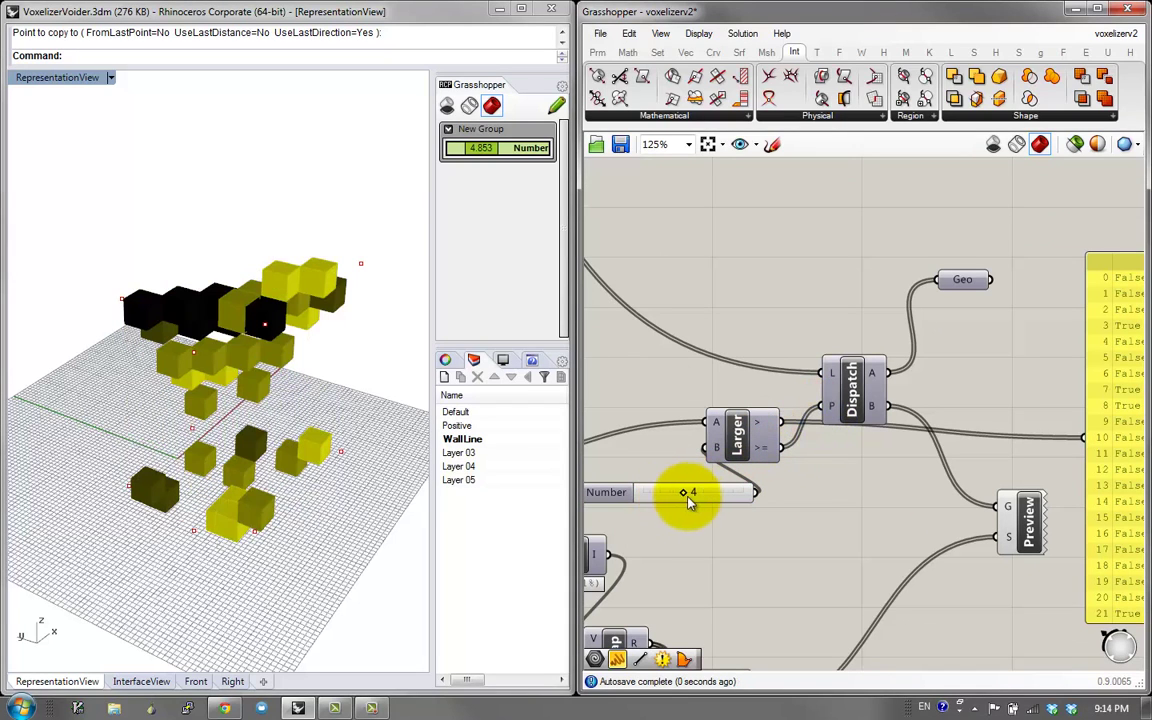
{"action": "mouse_move", "coordinate": [688, 495]}
{"action": "left_mouse_down"}
{"action": "mouse_move", "coordinate": [676, 494]}
{"action": "mouse_move", "coordinate": [712, 497]}
{"action": "mouse_move", "coordinate": [652, 497]}
{"action": "mouse_move", "coordinate": [705, 496]}
{"action": "mouse_move", "coordinate": [679, 499]}
{"action": "mouse_move", "coordinate": [688, 496]}
{"action": "left_mouse_up"}
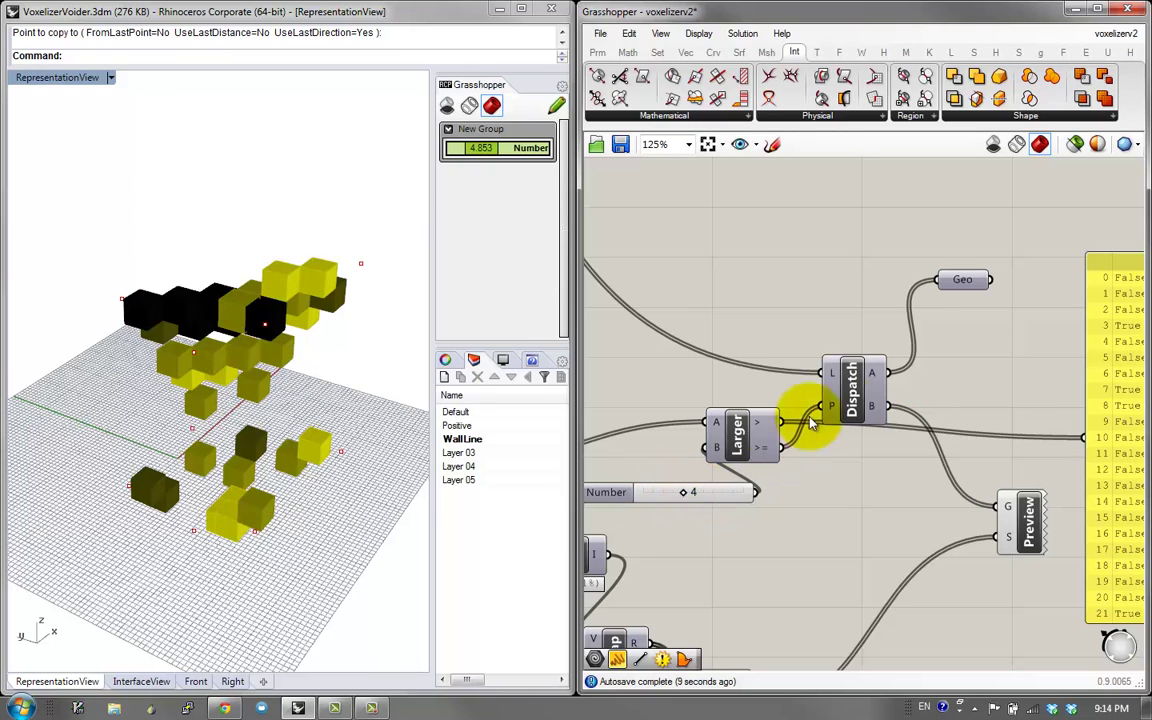
{"action": "left_click", "coordinate": [849, 384]}
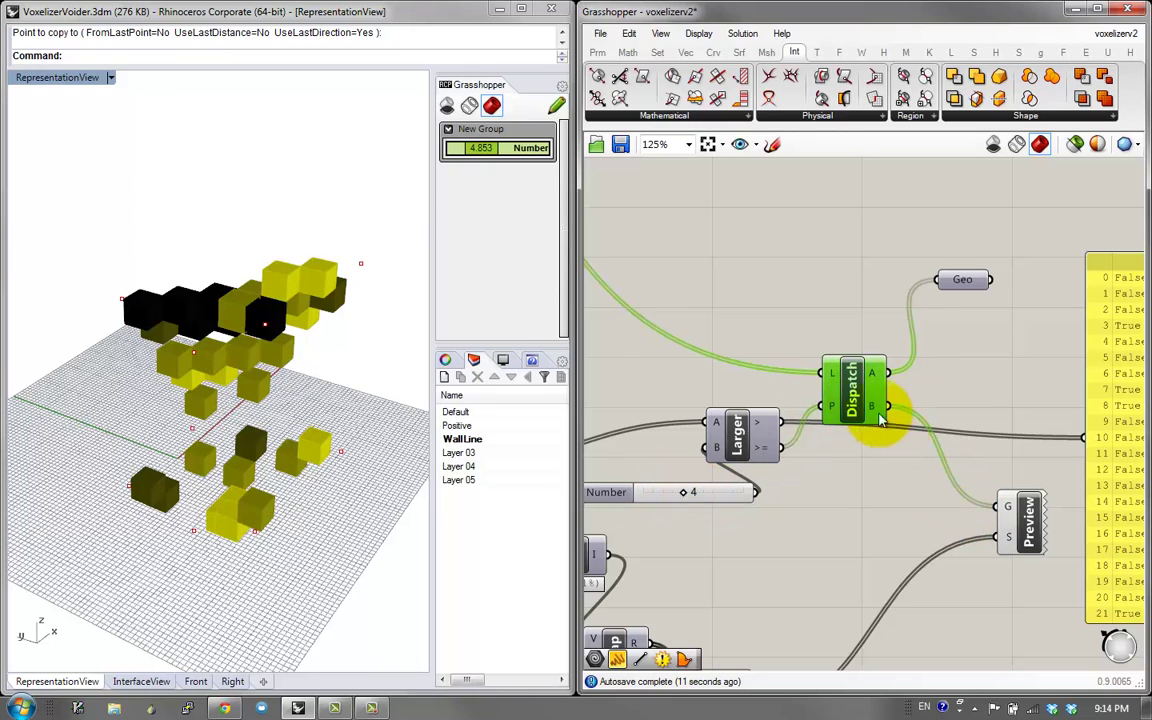
{"action": "left_click_drag", "start_coordinate": [783, 421], "coordinate": [818, 406]}
{"action": "left_click_drag", "start_coordinate": [776, 451], "coordinate": [710, 447]}
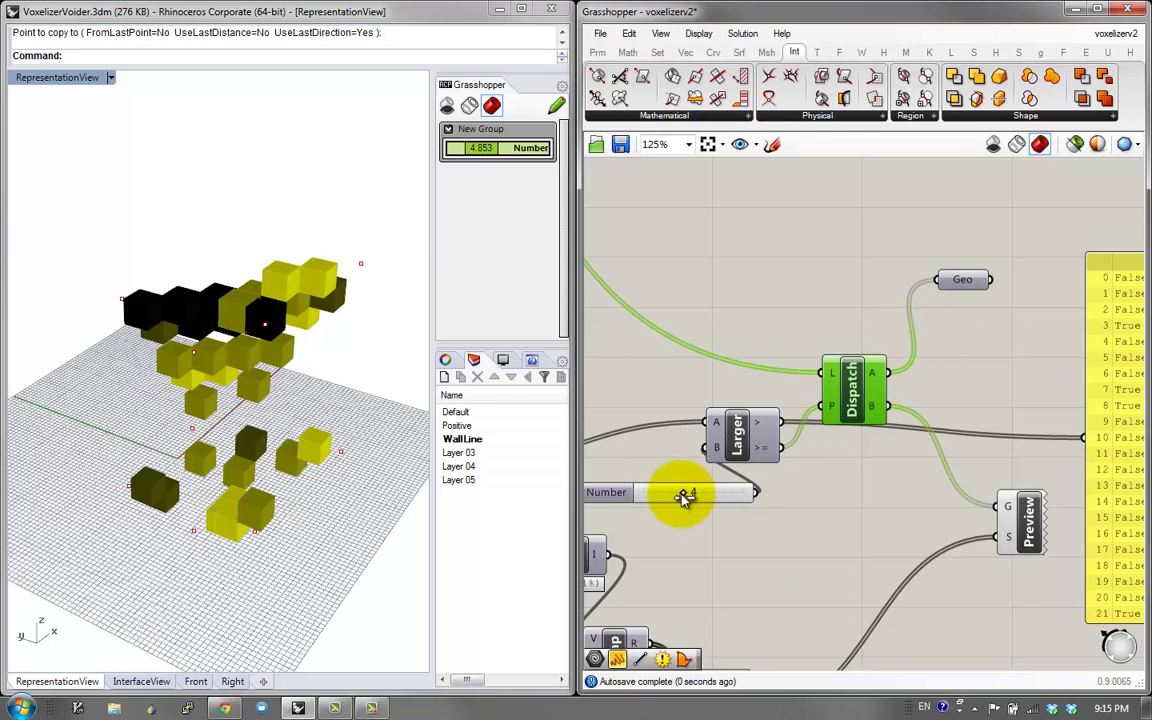
{"action": "left_click_drag", "start_coordinate": [683, 497], "coordinate": [697, 497]}
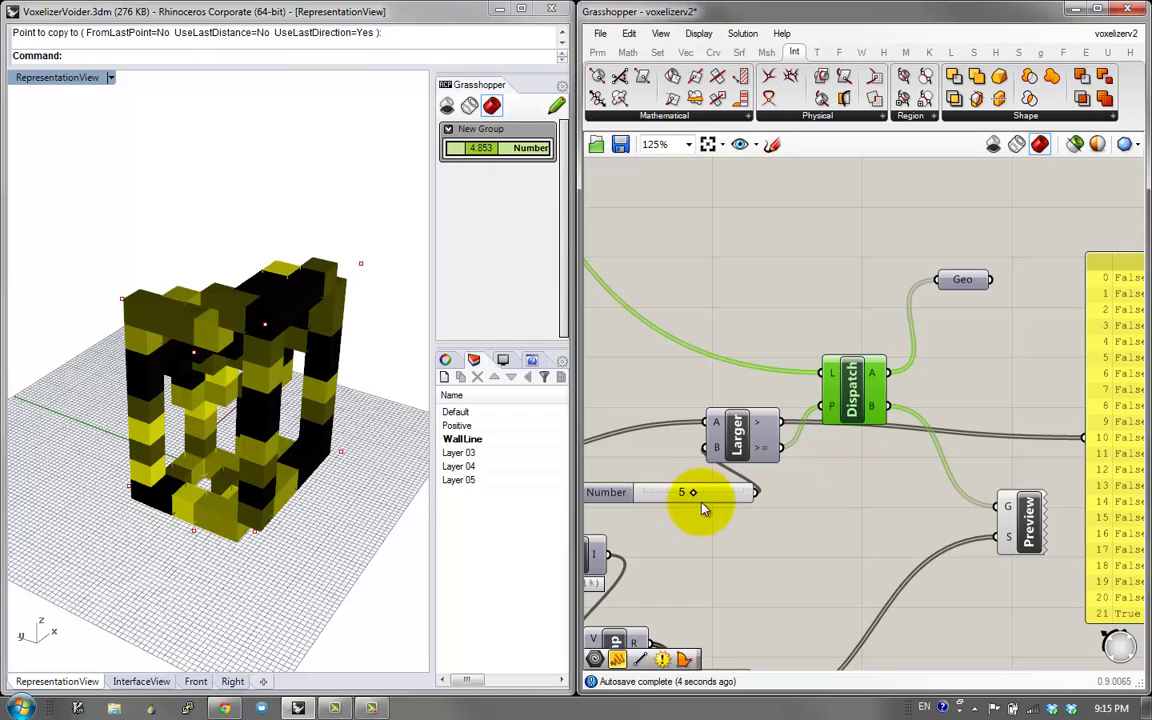
Inspect the filtered boxes up close, then add the Geometry parameter as a second source on the Custom Preview's G input
{"action": "left_click_drag", "start_coordinate": [936, 324], "coordinate": [941, 291]}
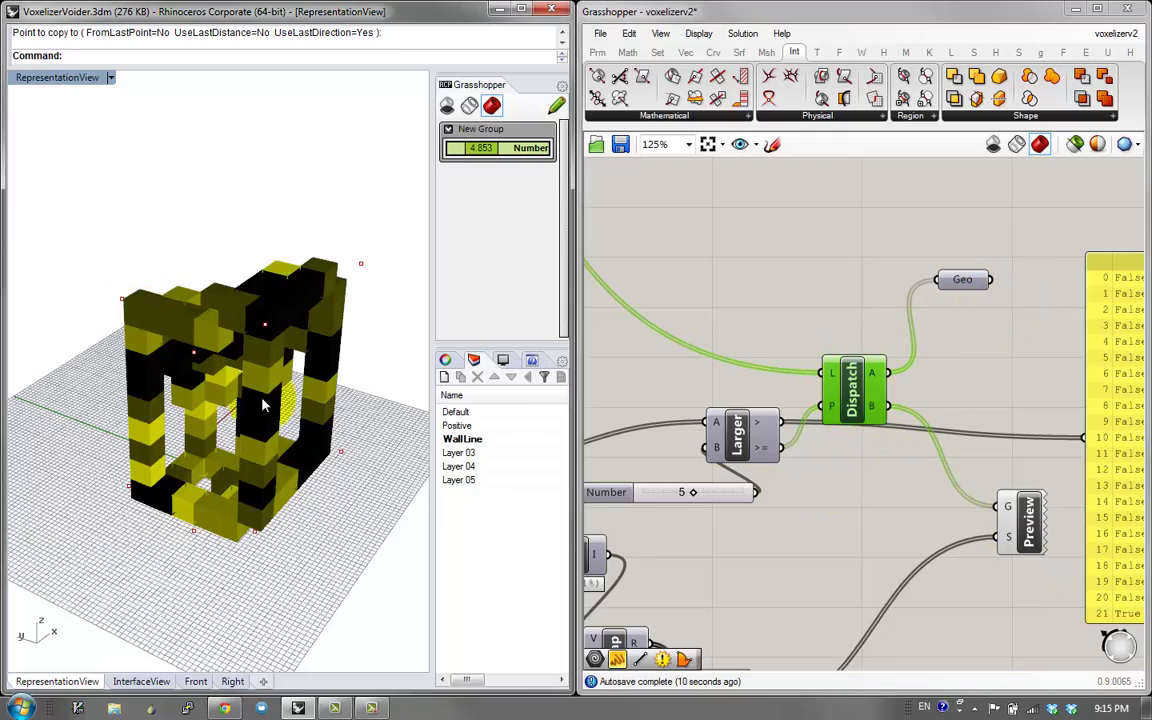
{"action": "right_click_drag", "start_coordinate": [120, 280], "coordinate": [296, 419]}
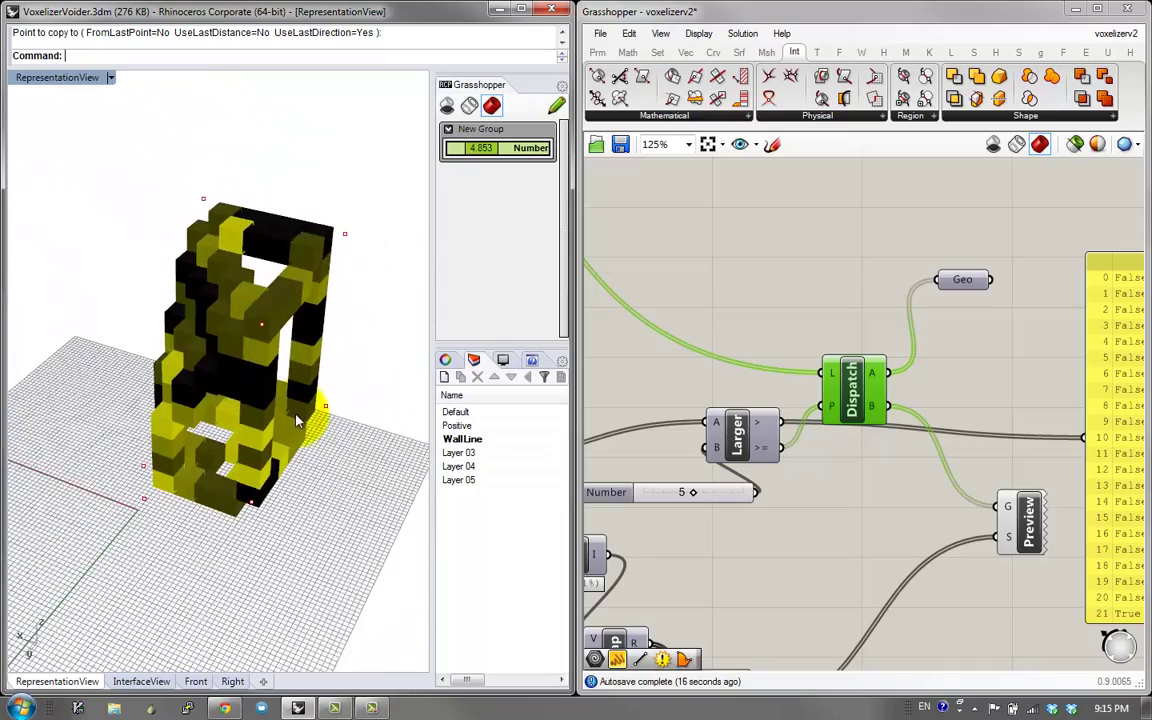
{"action": "scroll", "coordinate": [221, 368], "scroll_direction": "up", "scroll_amount": 5}
{"action": "right_click_drag", "start_coordinate": [221, 368], "coordinate": [350, 257]}
{"action": "scroll", "coordinate": [334, 442], "scroll_direction": "down", "scroll_amount": 5}
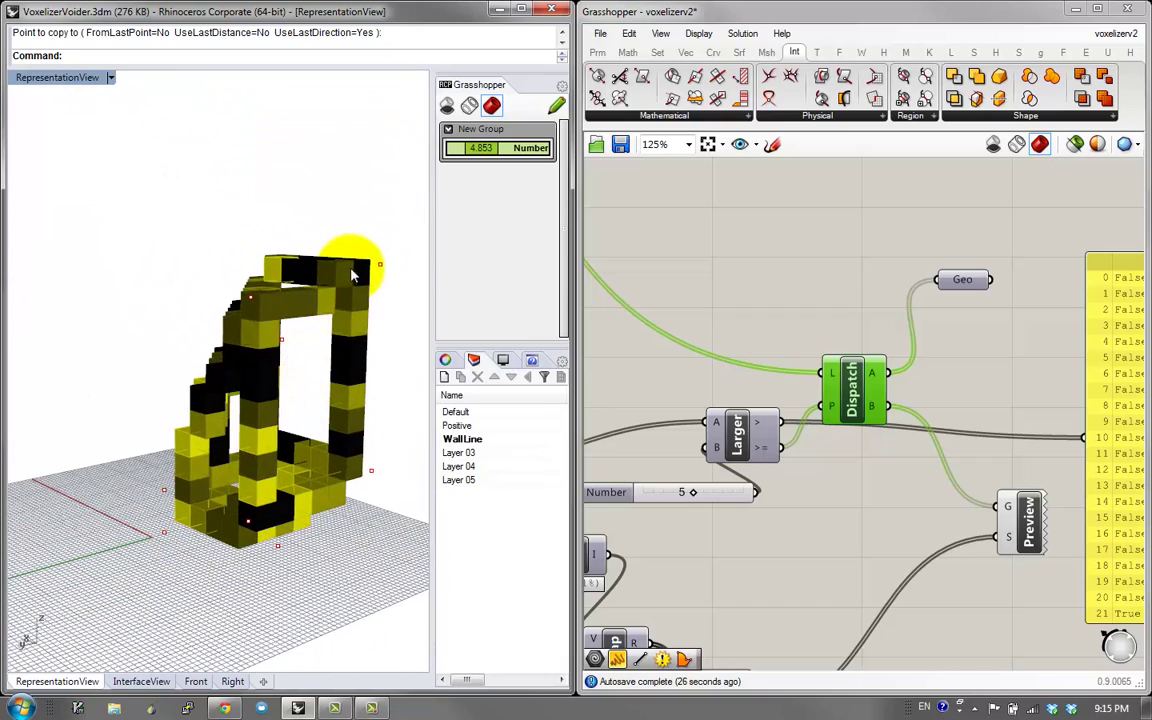
{"action": "scroll", "coordinate": [338, 294], "scroll_direction": "up", "scroll_amount": 5}
{"action": "scroll", "coordinate": [338, 294], "scroll_direction": "up", "scroll_amount": 3}
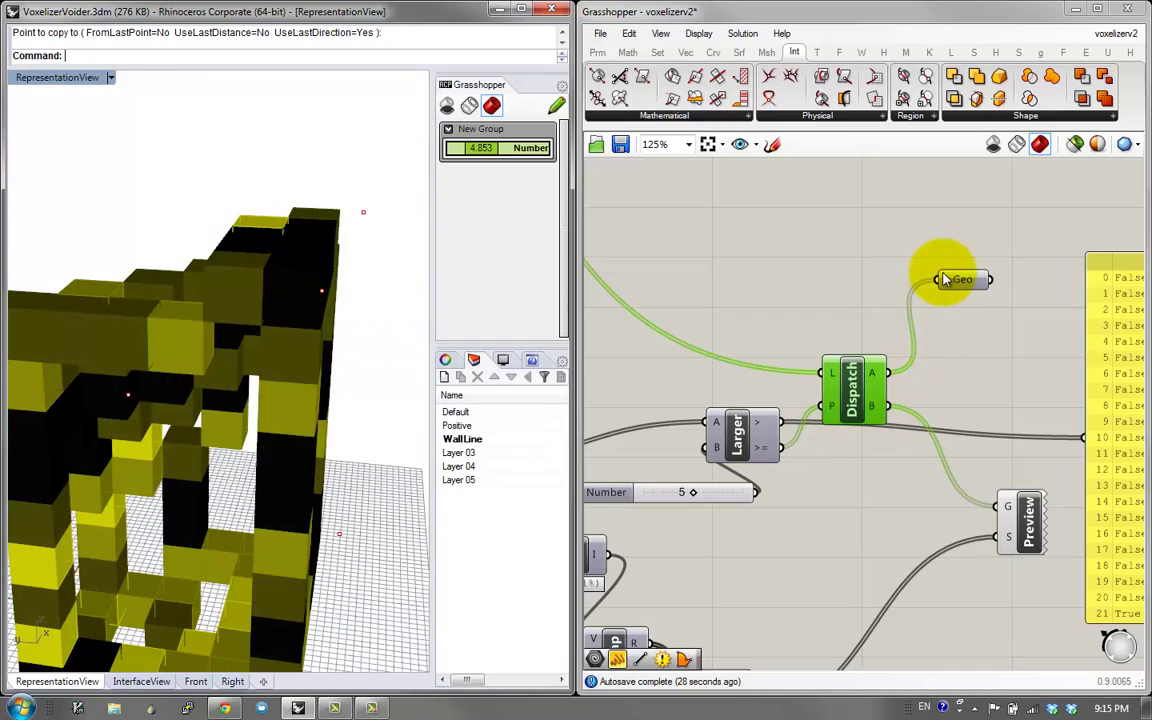
{"action": "left_click_drag", "start_coordinate": [993, 284], "coordinate": [990, 502]}
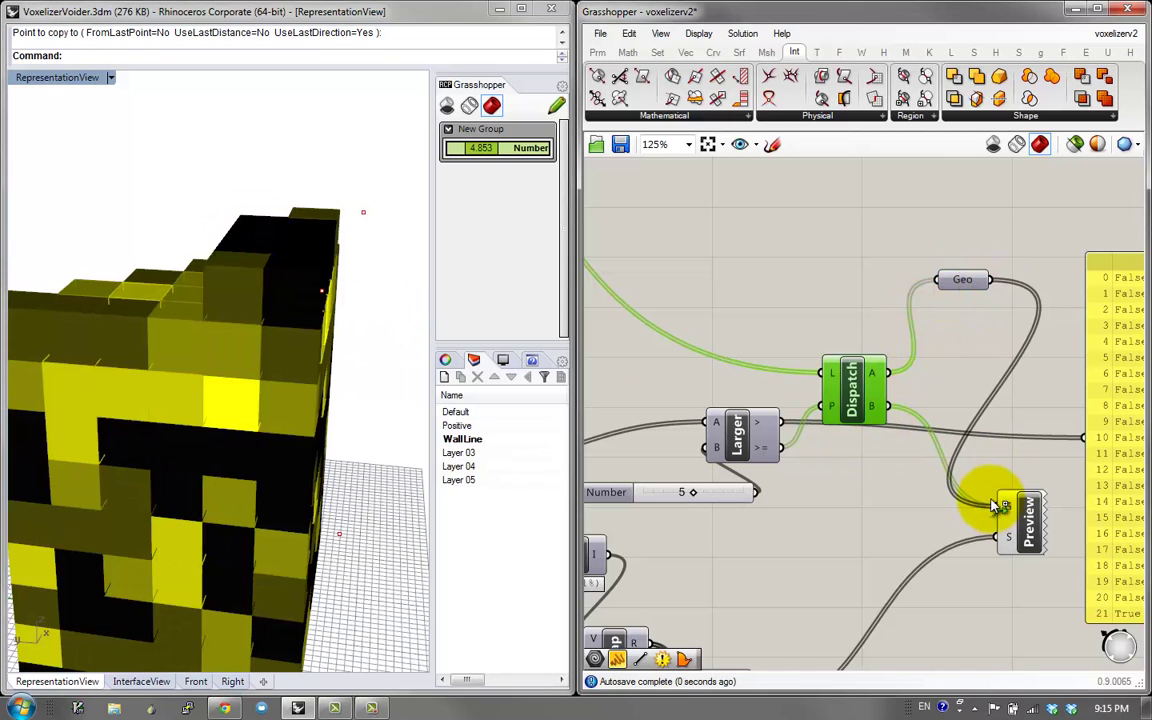
{"action": "right_click_drag", "start_coordinate": [206, 345], "coordinate": [313, 412]}
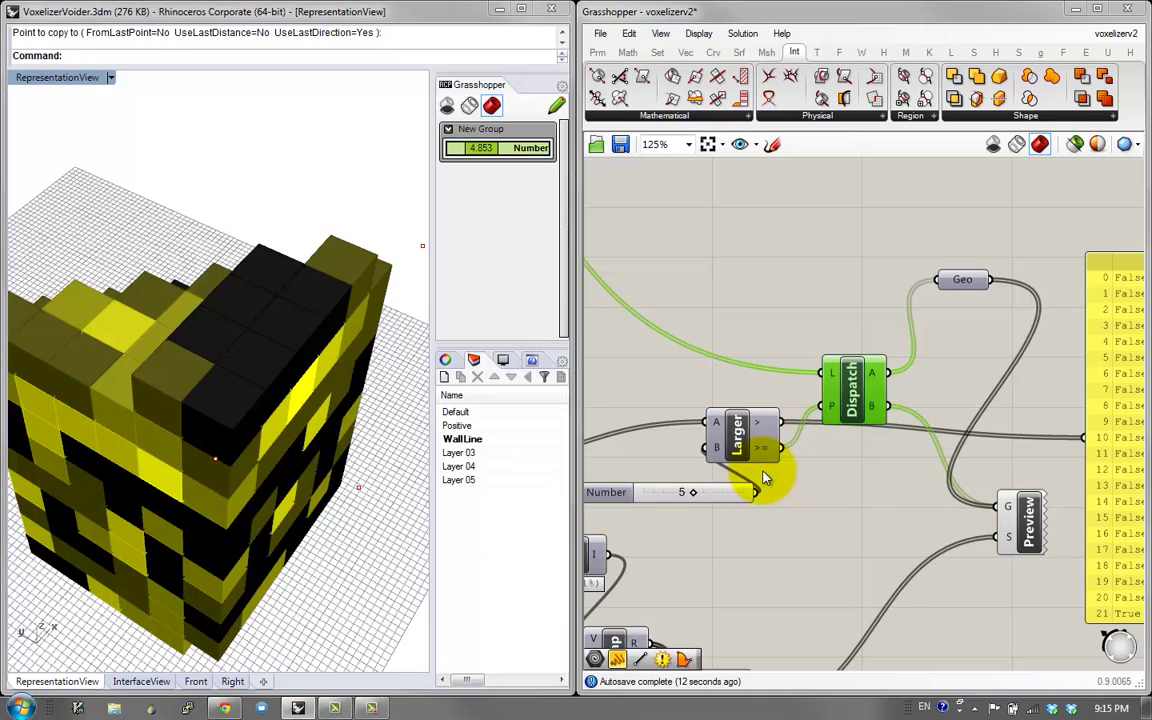
Select the model's upper reference points in the Rhino viewport and move them straight down to lower the voxel volume
{"action": "right_click_drag", "start_coordinate": [762, 468], "coordinate": [757, 473]}
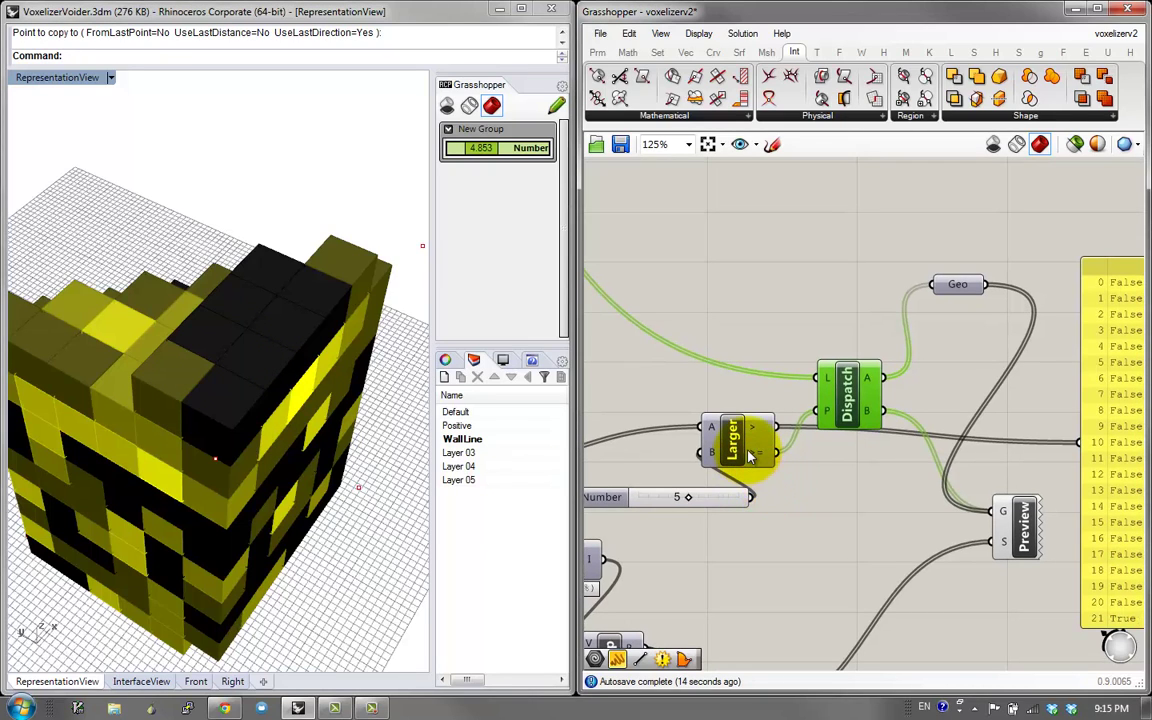
{"action": "left_click", "coordinate": [730, 440]}
{"action": "left_click", "coordinate": [379, 531]}
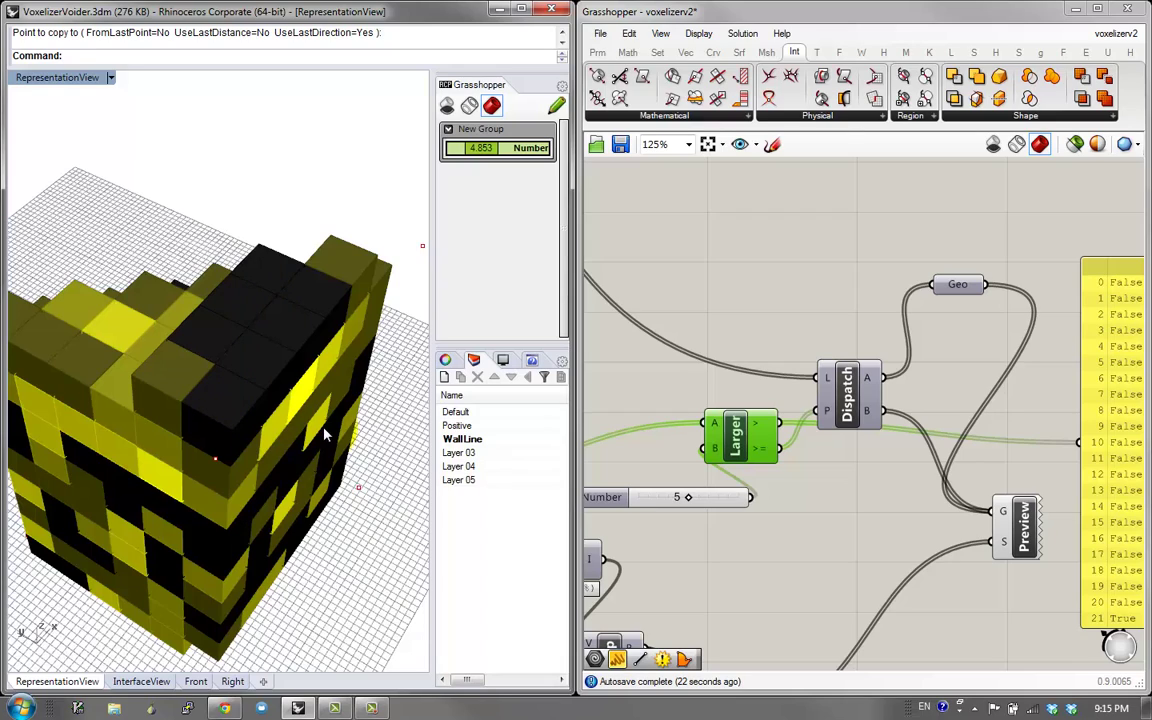
{"action": "right_click_drag", "start_coordinate": [322, 492], "coordinate": [258, 262]}
{"action": "scroll", "coordinate": [314, 432], "scroll_direction": "down", "scroll_amount": 6}
{"action": "left_click_drag", "start_coordinate": [149, 271], "coordinate": [336, 405]}
{"action": "left_click_drag", "start_coordinate": [219, 311], "coordinate": [220, 398]}
{"action": "left_click", "coordinate": [357, 545]}
{"action": "right_click_drag", "start_coordinate": [357, 545], "coordinate": [296, 384]}
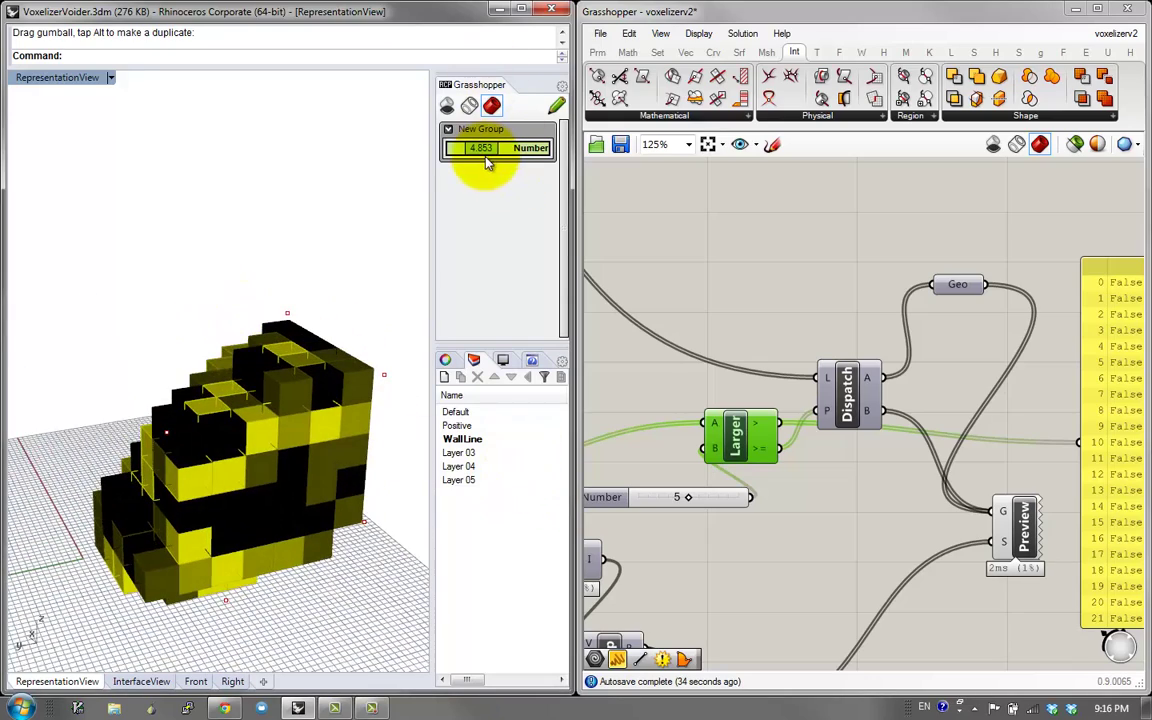
Raise the remote Number slider to 7.298 and view the coarser boxes from another angle
{"action": "left_click_drag", "start_coordinate": [488, 155], "coordinate": [506, 150]}
{"action": "right_click_drag", "start_coordinate": [333, 294], "coordinate": [410, 240]}
{"action": "left_click_drag", "start_coordinate": [503, 152], "coordinate": [509, 149]}
{"action": "right_click_drag", "start_coordinate": [95, 455], "coordinate": [141, 443]}
{"action": "scroll", "coordinate": [810, 468], "scroll_direction": "down", "scroll_amount": 1}
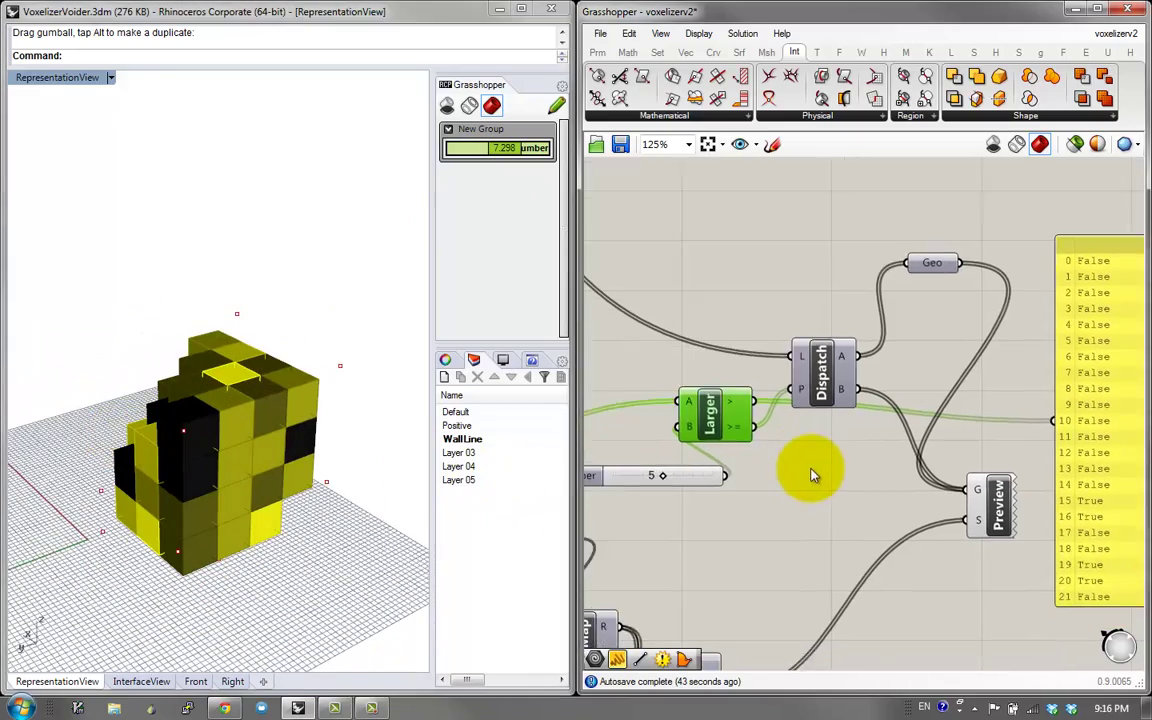
{"action": "right_click_drag", "start_coordinate": [424, 463], "coordinate": [689, 463]}
Add a Gene Pool below the Dispatch and set its maximum to 1 and its decimals to 4
{"action": "left_click", "coordinate": [880, 585]}
{"action": "double_click", "coordinate": [880, 585]}
{"action": "type", "text": "gene"}
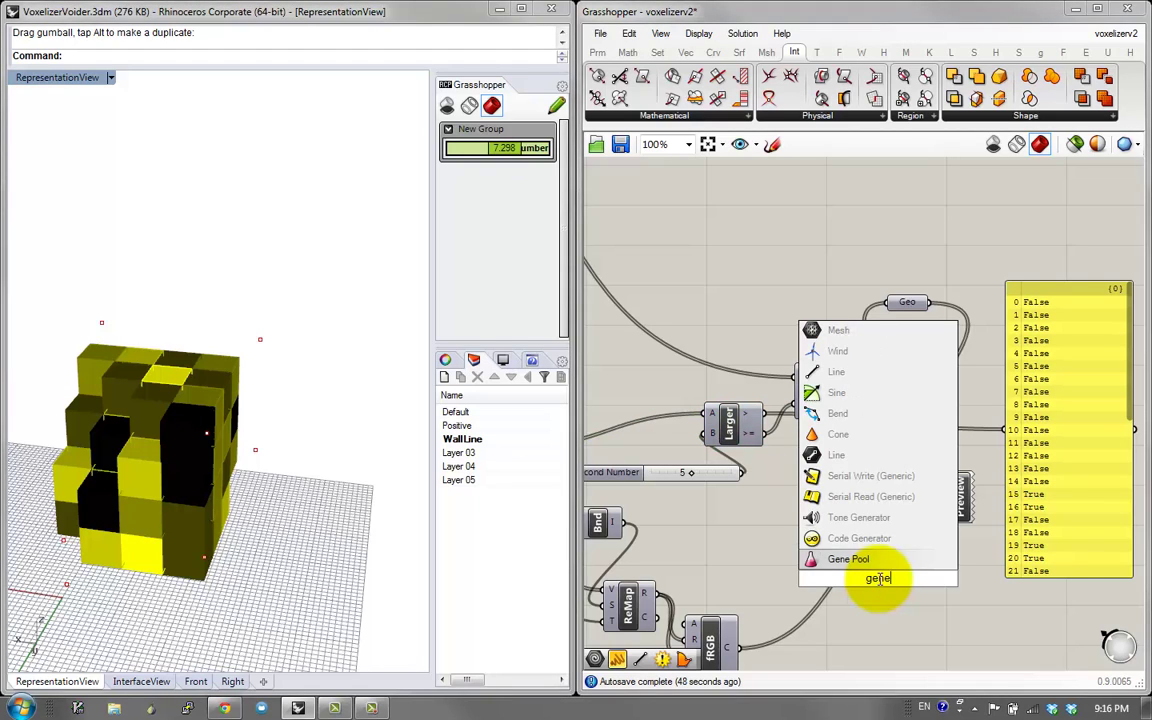
{"action": "left_click", "coordinate": [879, 563]}
{"action": "double_click", "coordinate": [882, 568]}
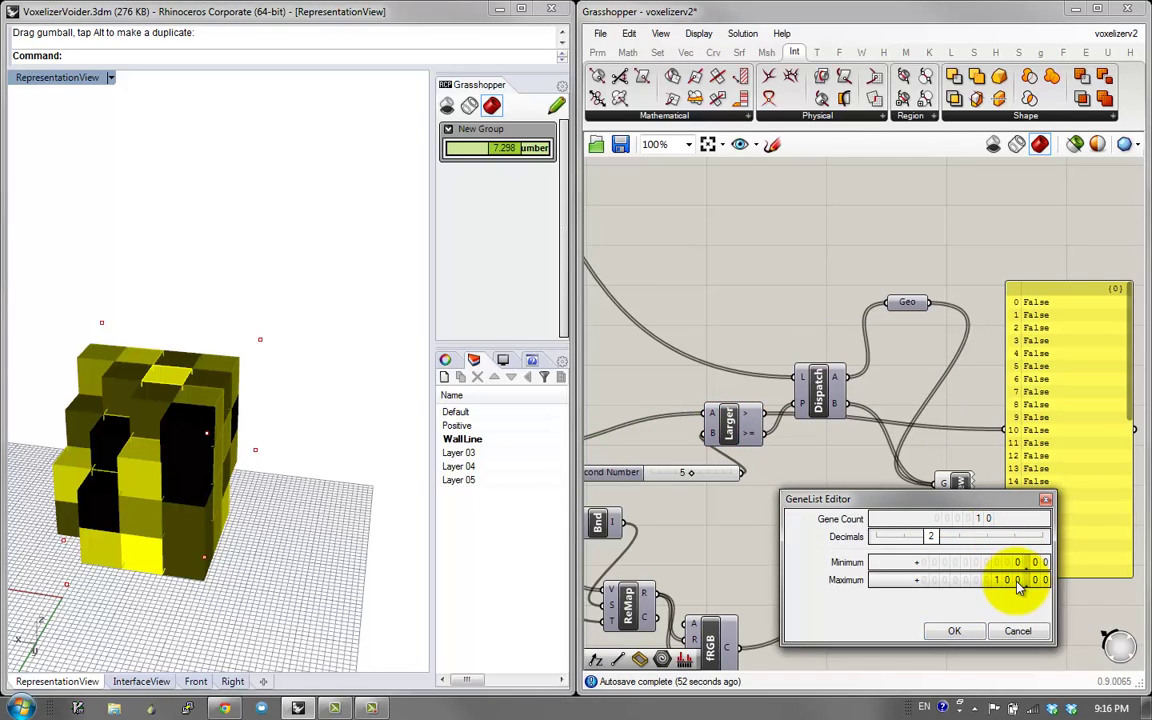
{"action": "left_click", "coordinate": [958, 631]}
{"action": "double_click", "coordinate": [942, 556]}
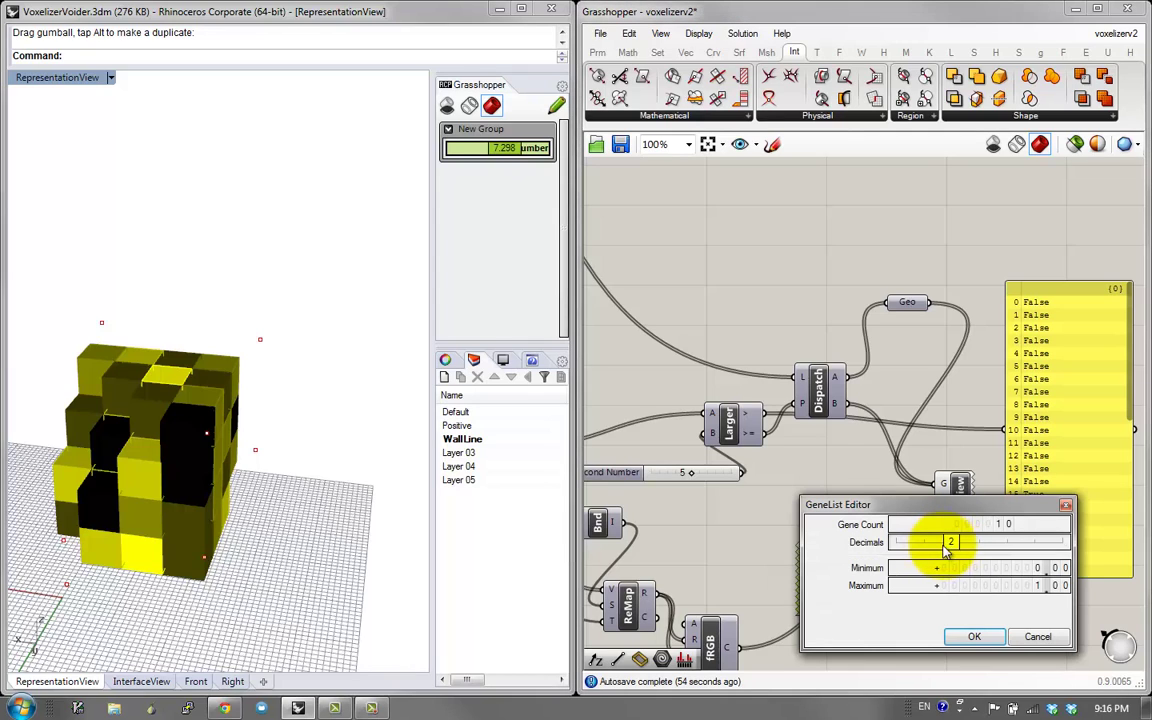
{"action": "left_click_drag", "start_coordinate": [946, 549], "coordinate": [980, 545]}
{"action": "left_click", "coordinate": [974, 636]}
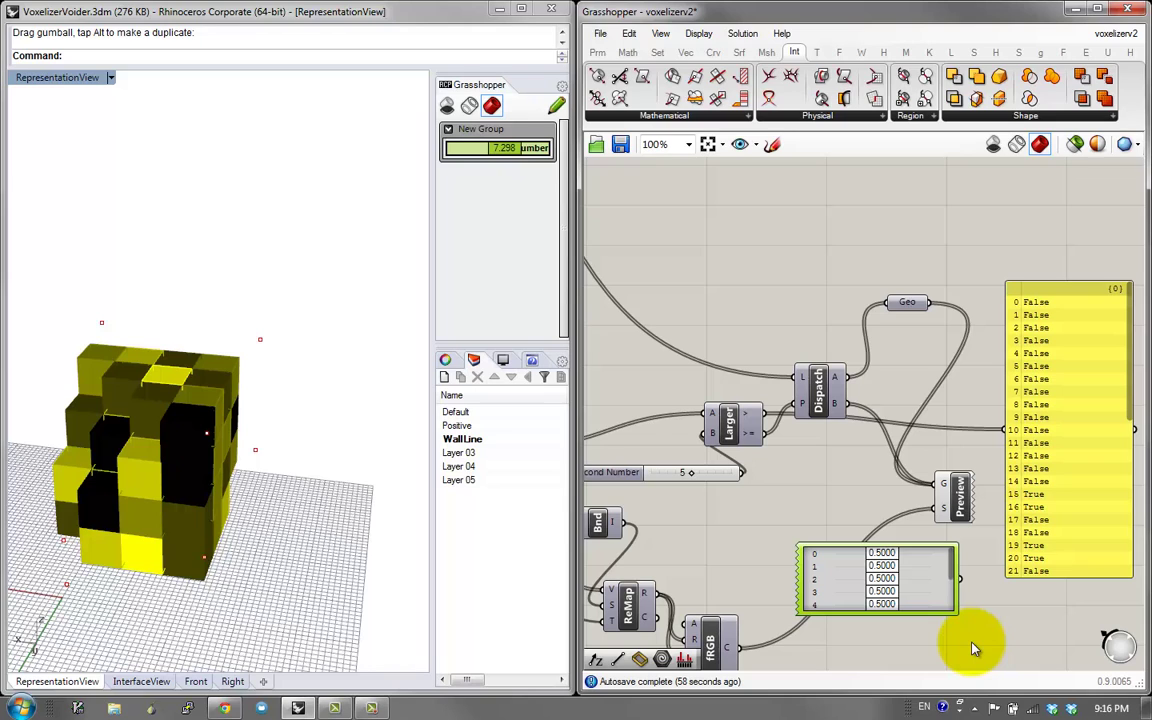
Randomize the Gene Pool by 100% and move it to free canvas space below the Custom Preview
{"action": "right_click", "coordinate": [916, 586]}
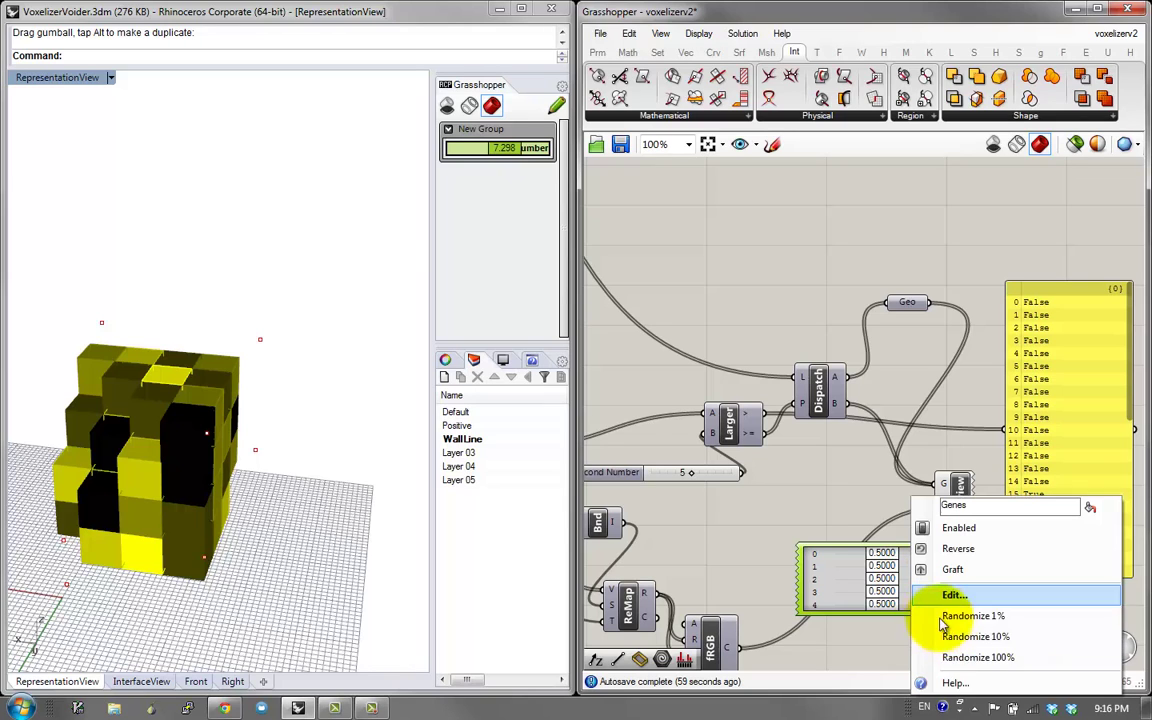
{"action": "left_click", "coordinate": [965, 660]}
{"action": "right_click_drag", "start_coordinate": [887, 515], "coordinate": [846, 401]}
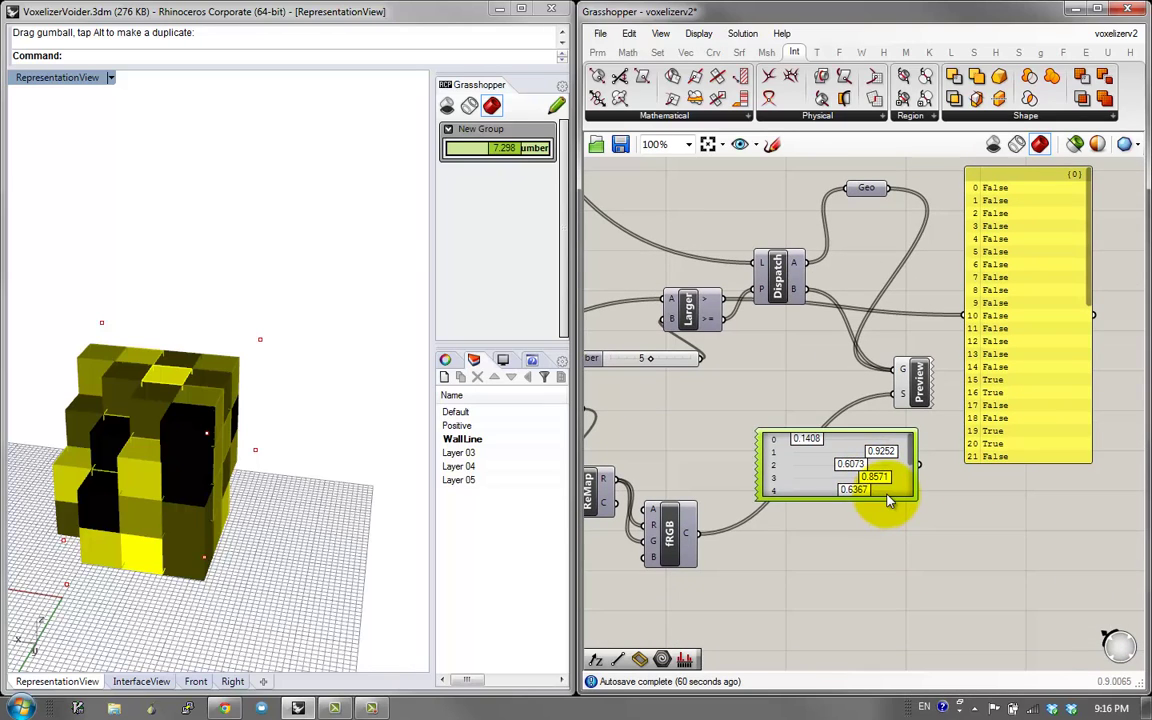
{"action": "left_click_drag", "start_coordinate": [887, 499], "coordinate": [922, 569]}
{"action": "right_click_drag", "start_coordinate": [929, 548], "coordinate": [884, 548]}
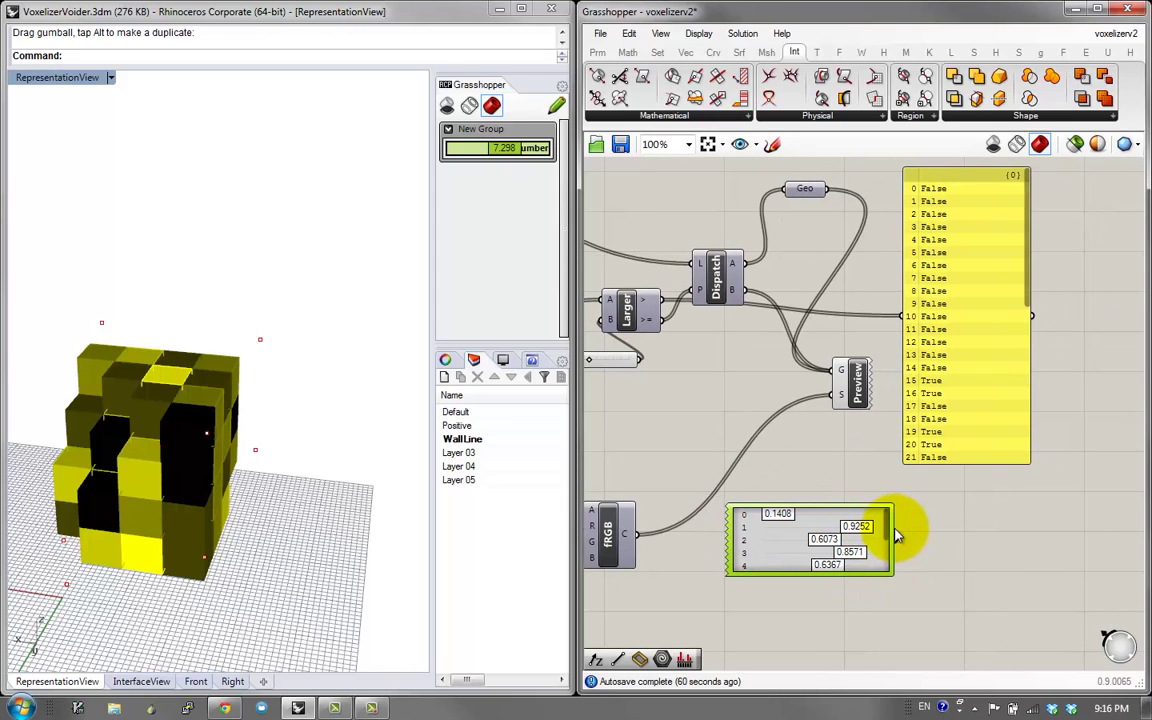
Connect the Gene Pool output to the panel, set gene 0 to 0.5127, and shift the panel farther from the Custom Preview
{"action": "left_click_drag", "start_coordinate": [897, 538], "coordinate": [1005, 362]}
{"action": "right_click_drag", "start_coordinate": [972, 378], "coordinate": [890, 377]}
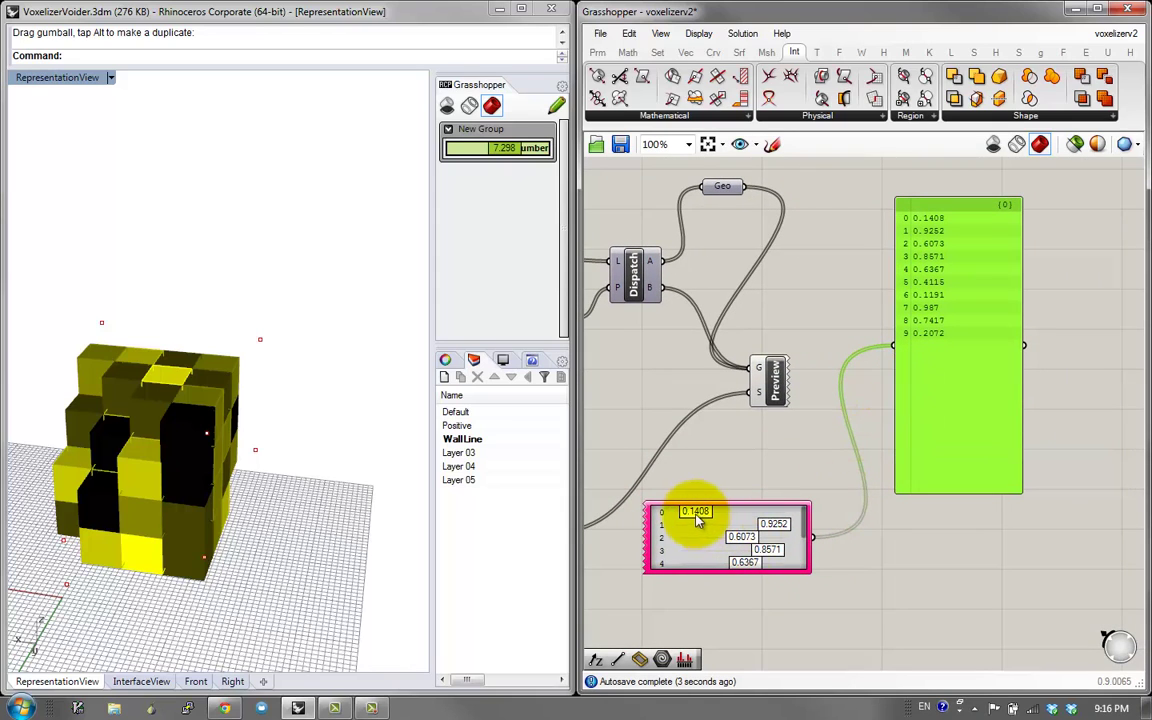
{"action": "left_click_drag", "start_coordinate": [697, 516], "coordinate": [731, 524]}
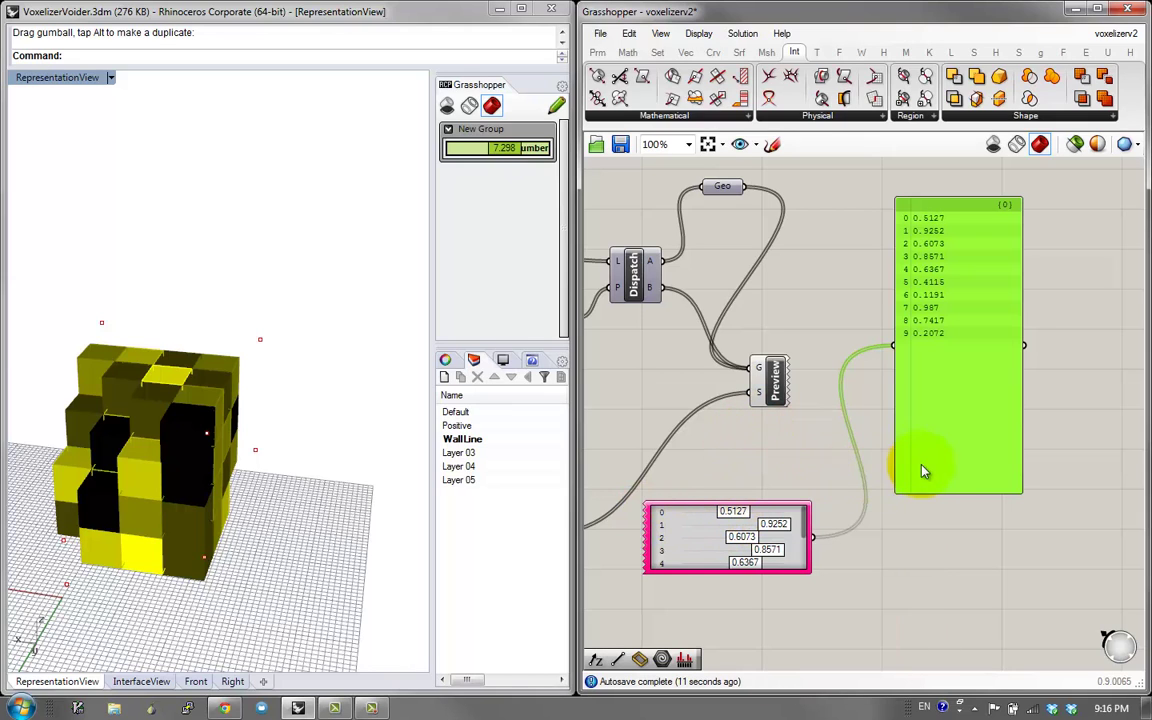
{"action": "left_click_drag", "start_coordinate": [946, 439], "coordinate": [992, 465]}
{"action": "right_click_drag", "start_coordinate": [920, 354], "coordinate": [999, 375]}
{"action": "double_click", "coordinate": [990, 297]}
{"action": "type", "text": "len"}
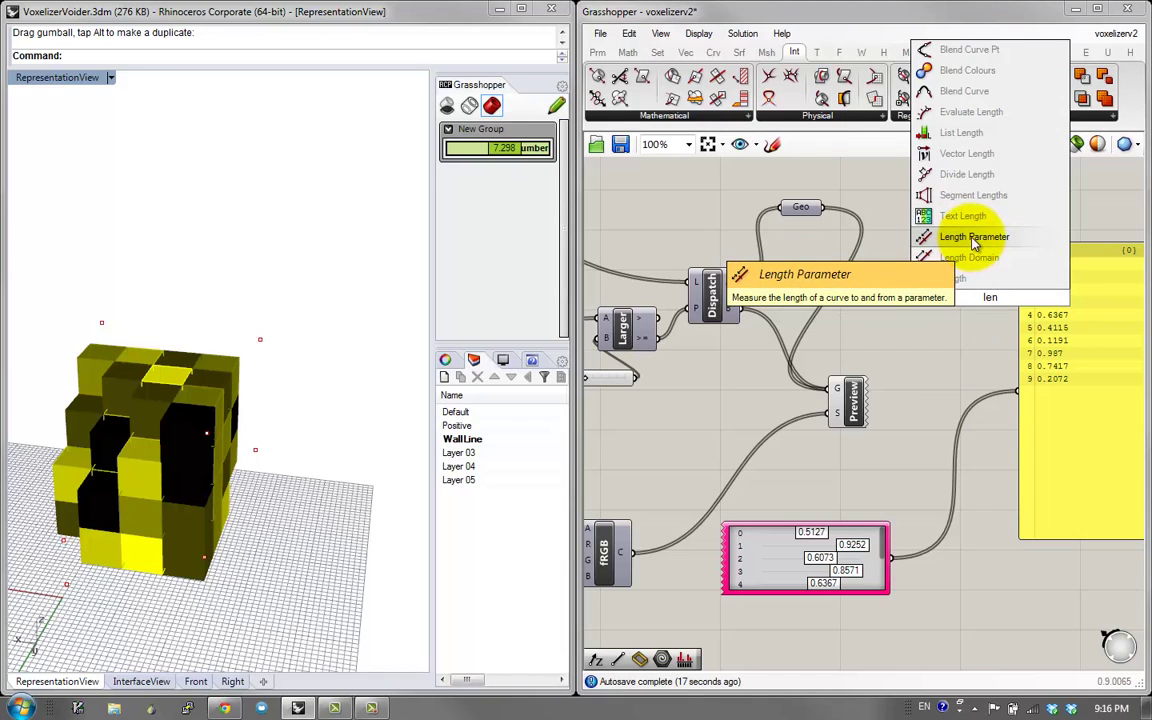
{"action": "left_click", "coordinate": [772, 580]}
{"action": "double_click", "coordinate": [772, 580]}
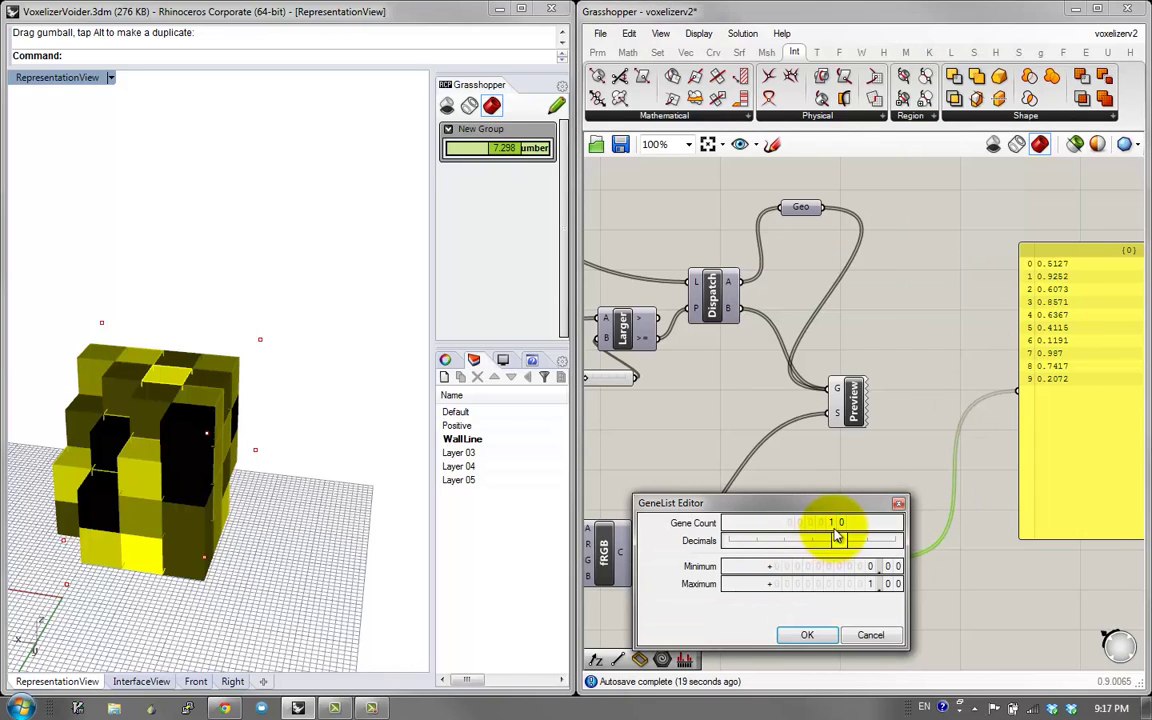
{"action": "left_click", "coordinate": [866, 636]}
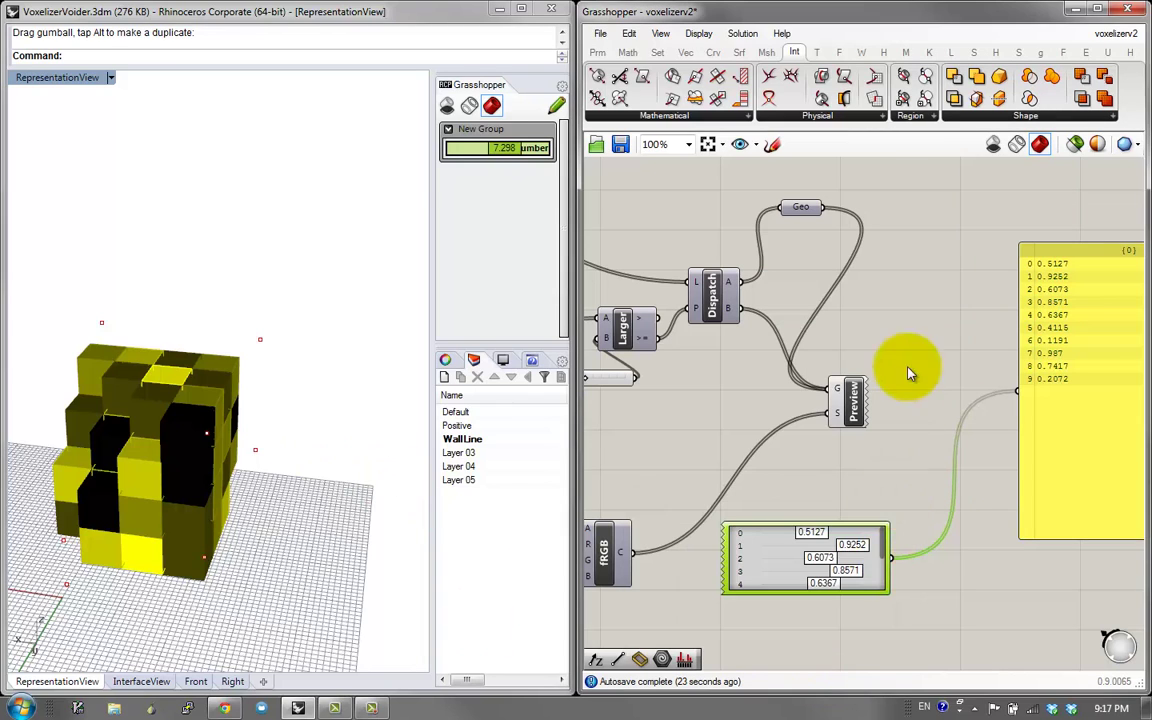
Add a List Length component beside the Custom Preview
{"action": "double_click", "coordinate": [908, 374]}
{"action": "type", "text": "len"}
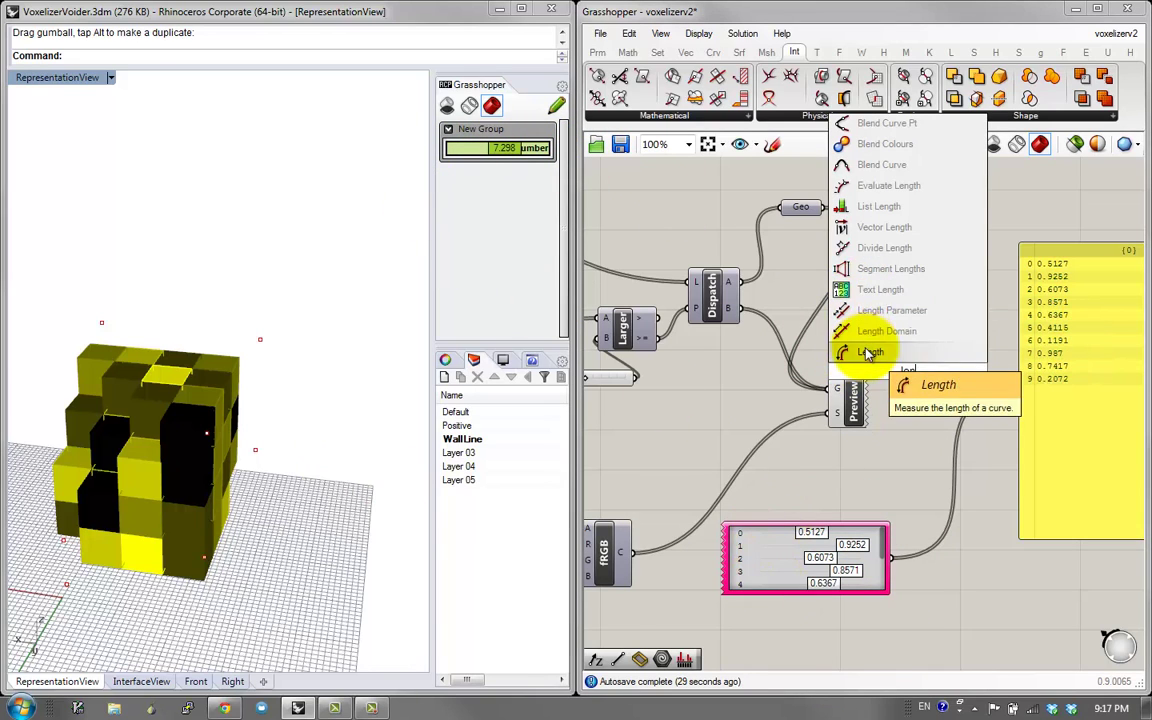
{"action": "left_click", "coordinate": [875, 207]}
{"action": "scroll", "coordinate": [860, 300], "scroll_direction": "down", "scroll_amount": 2}
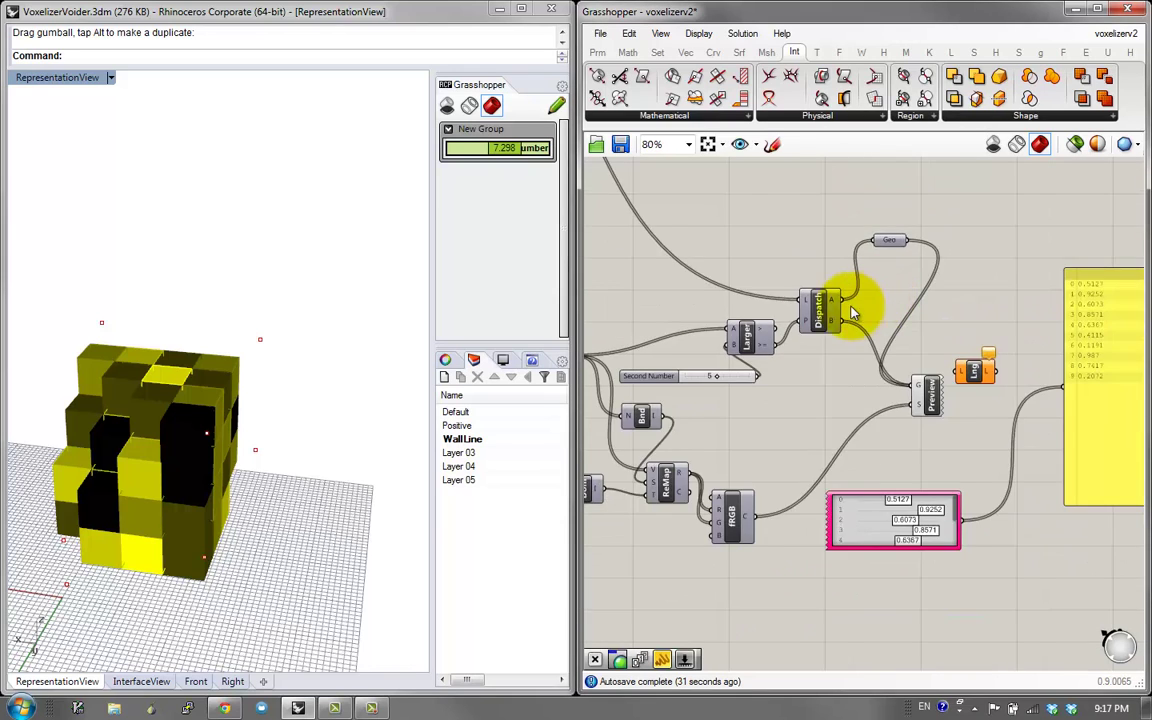
{"action": "scroll", "coordinate": [784, 300], "scroll_direction": "down", "scroll_amount": 3}
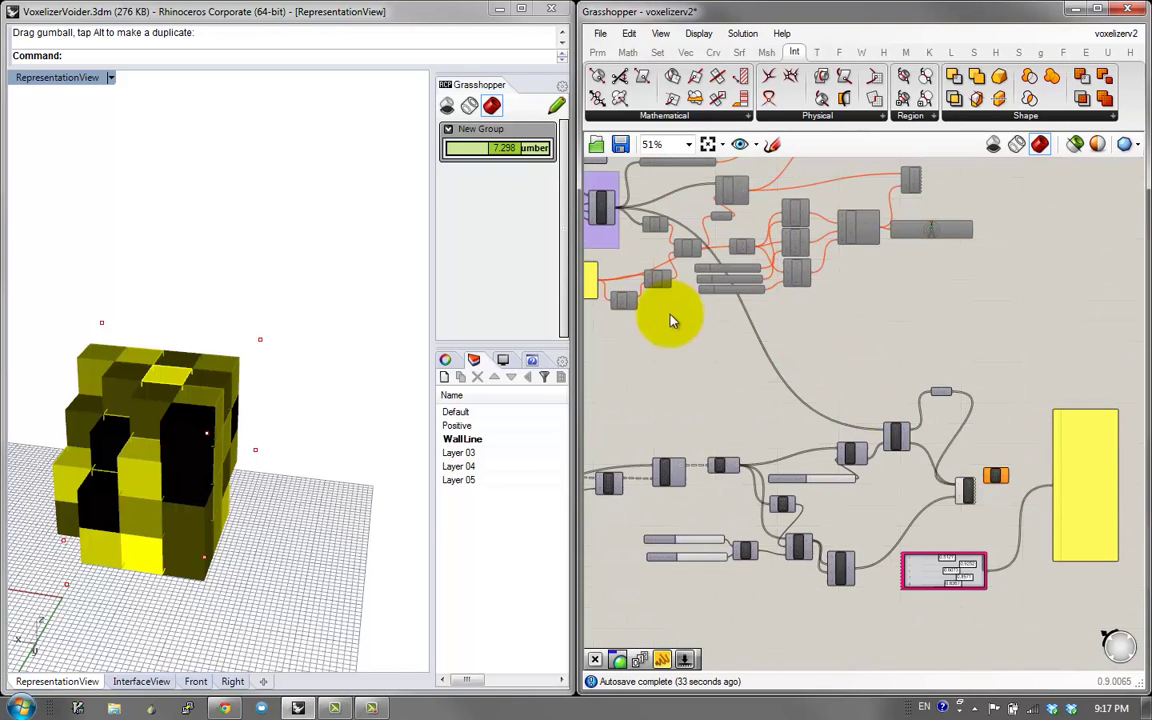
Connect the output of the Geometry parameter feeding the Graft component to the input of the List Length beside the Custom Preview
{"action": "scroll", "coordinate": [672, 320], "scroll_direction": "up", "scroll_amount": 1}
{"action": "right_click_drag", "start_coordinate": [722, 479], "coordinate": [867, 455]}
{"action": "right_click_drag", "start_coordinate": [634, 481], "coordinate": [799, 454]}
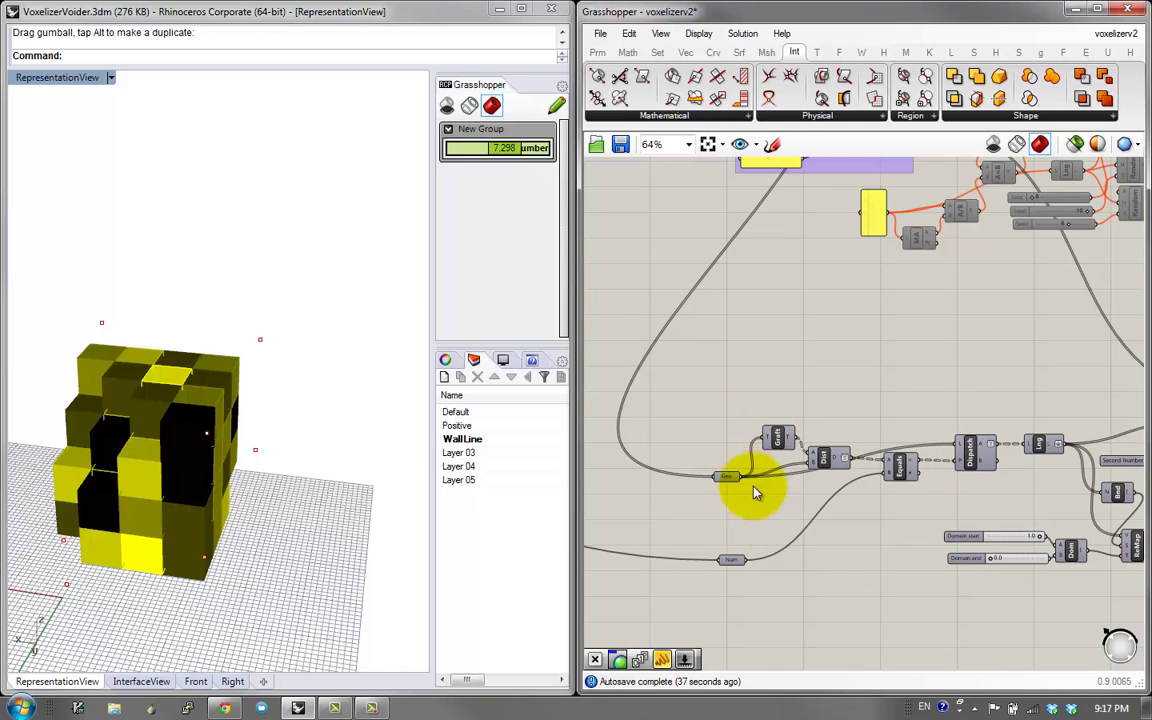
{"action": "scroll", "coordinate": [672, 477], "scroll_direction": "down", "scroll_amount": 3}
{"action": "left_click_drag", "start_coordinate": [742, 477], "coordinate": [1088, 443]}
{"action": "scroll", "coordinate": [1029, 473], "scroll_direction": "up", "scroll_amount": 4}
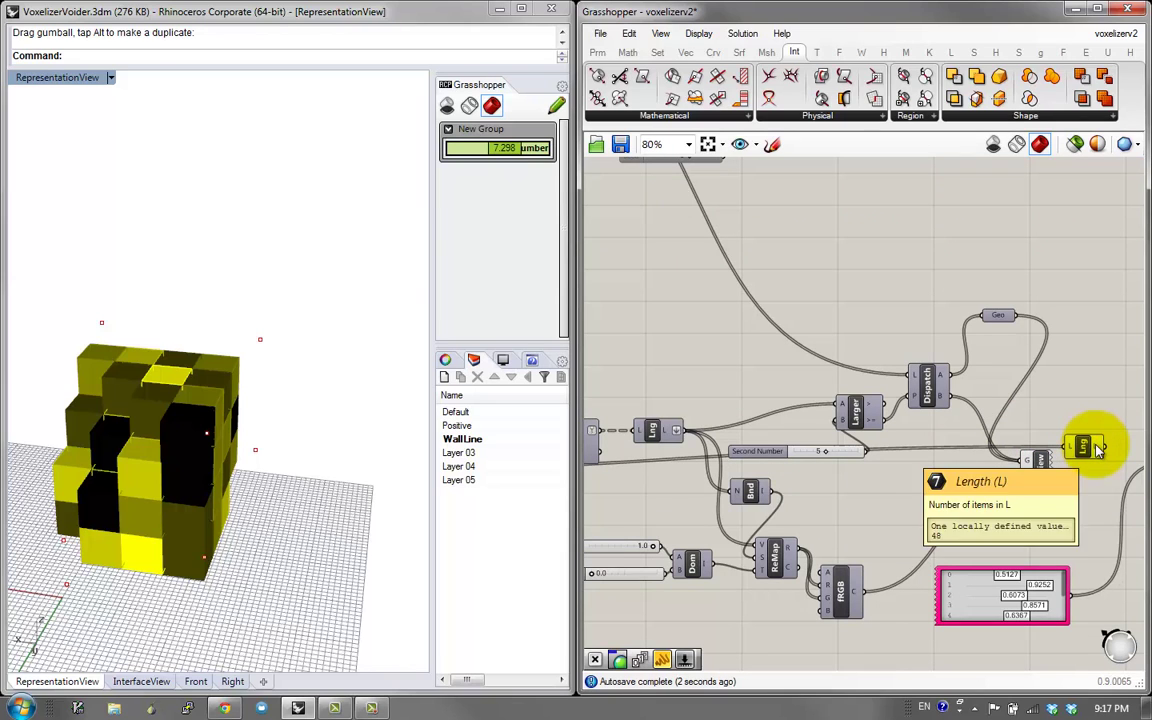
Add a Multiplication component with the list length as A and the Gene Pool as B, and send its result to the panel
{"action": "right_click_drag", "start_coordinate": [1096, 445], "coordinate": [856, 388]}
{"action": "scroll", "coordinate": [955, 492], "scroll_direction": "up", "scroll_amount": 1}
{"action": "left_click_drag", "start_coordinate": [946, 492], "coordinate": [1008, 498]}
{"action": "double_click", "coordinate": [881, 416]}
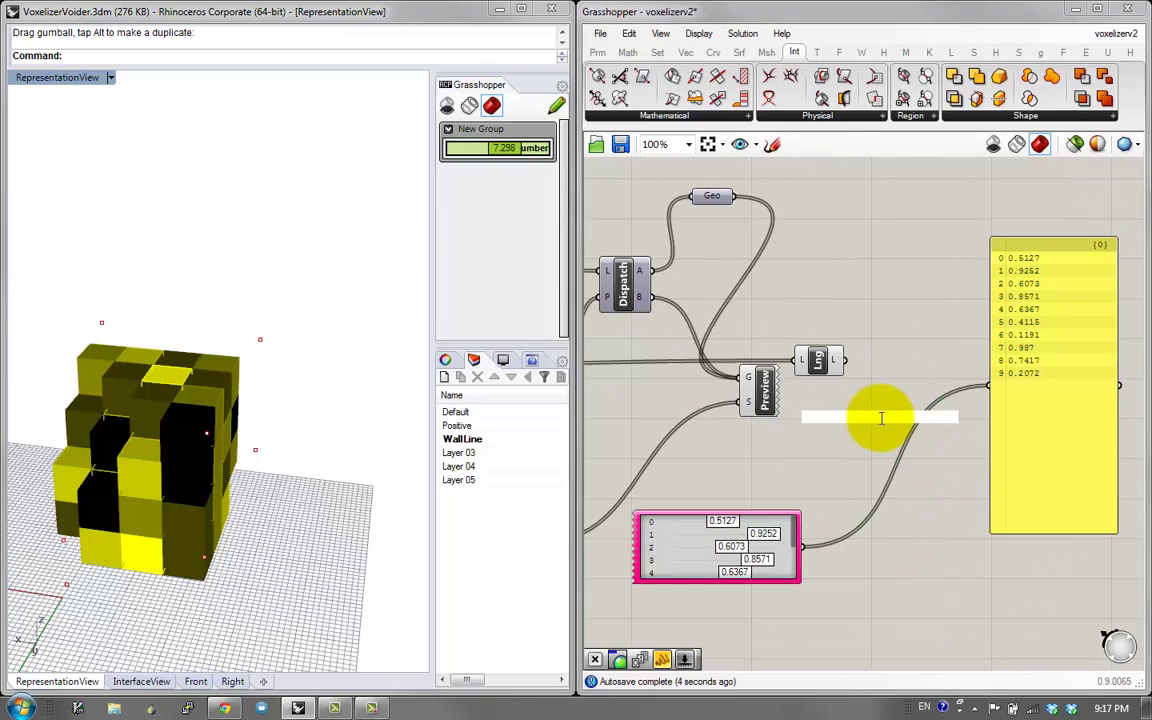
{"action": "type", "text": "*"}
{"action": "left_click", "coordinate": [856, 397]}
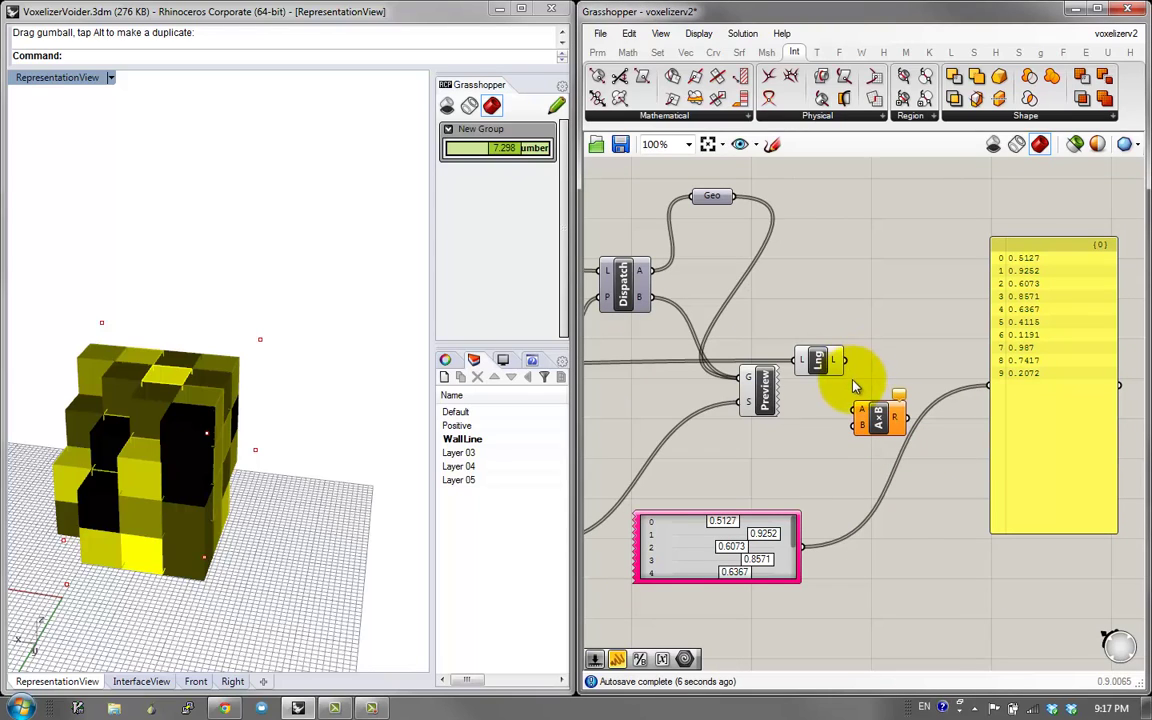
{"action": "left_click_drag", "start_coordinate": [847, 360], "coordinate": [858, 412]}
{"action": "mouse_move", "coordinate": [800, 545]}
{"action": "left_mouse_down"}
{"action": "mouse_move", "coordinate": [818, 540]}
{"action": "mouse_move", "coordinate": [862, 425]}
{"action": "left_mouse_up"}
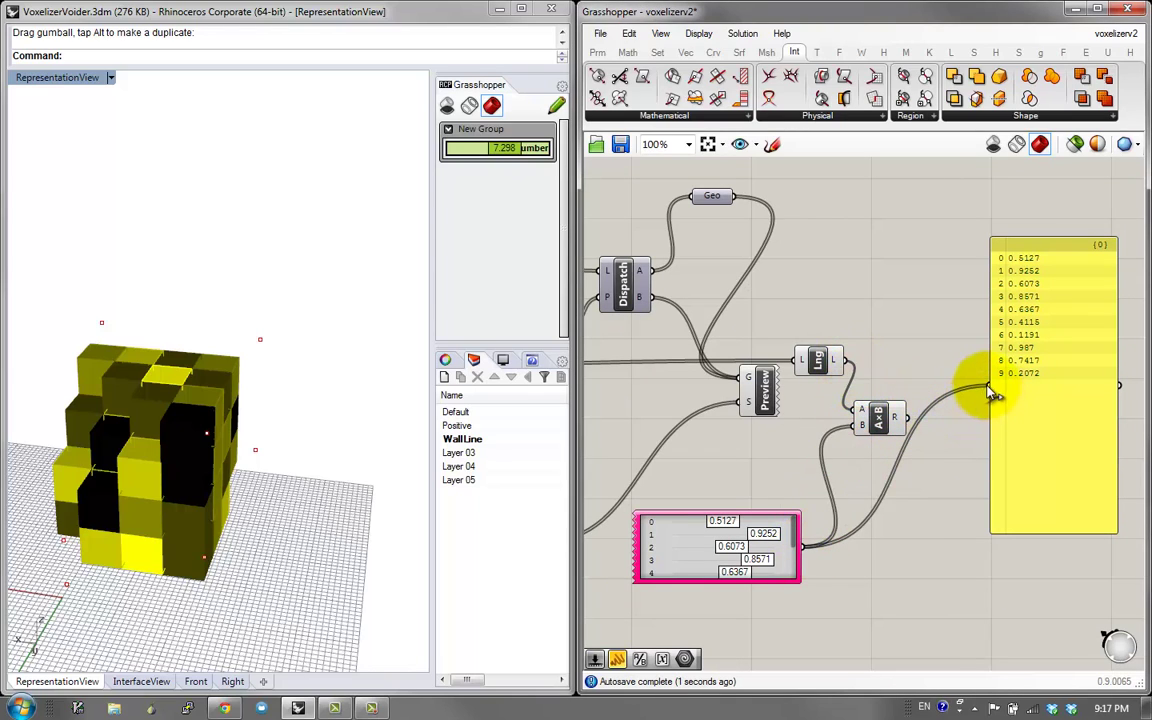
{"action": "left_click_drag", "start_coordinate": [988, 387], "coordinate": [908, 418]}
{"action": "right_click_drag", "start_coordinate": [1080, 434], "coordinate": [988, 447]}
{"action": "left_click_drag", "start_coordinate": [988, 447], "coordinate": [1046, 456]}
Add a Round component between the Multiplication and the panel, feeding it the product and sending its Floor output to the panel
{"action": "left_click", "coordinate": [895, 435]}
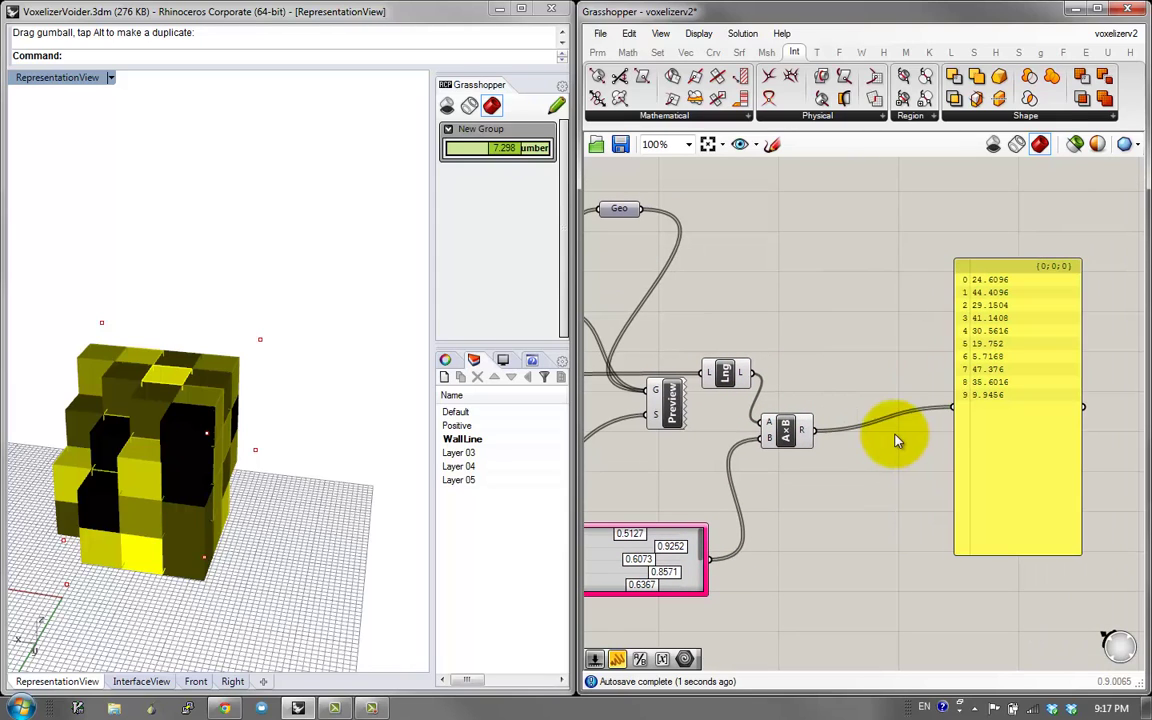
{"action": "right_click", "coordinate": [897, 441]}
{"action": "left_click", "coordinate": [848, 414]}
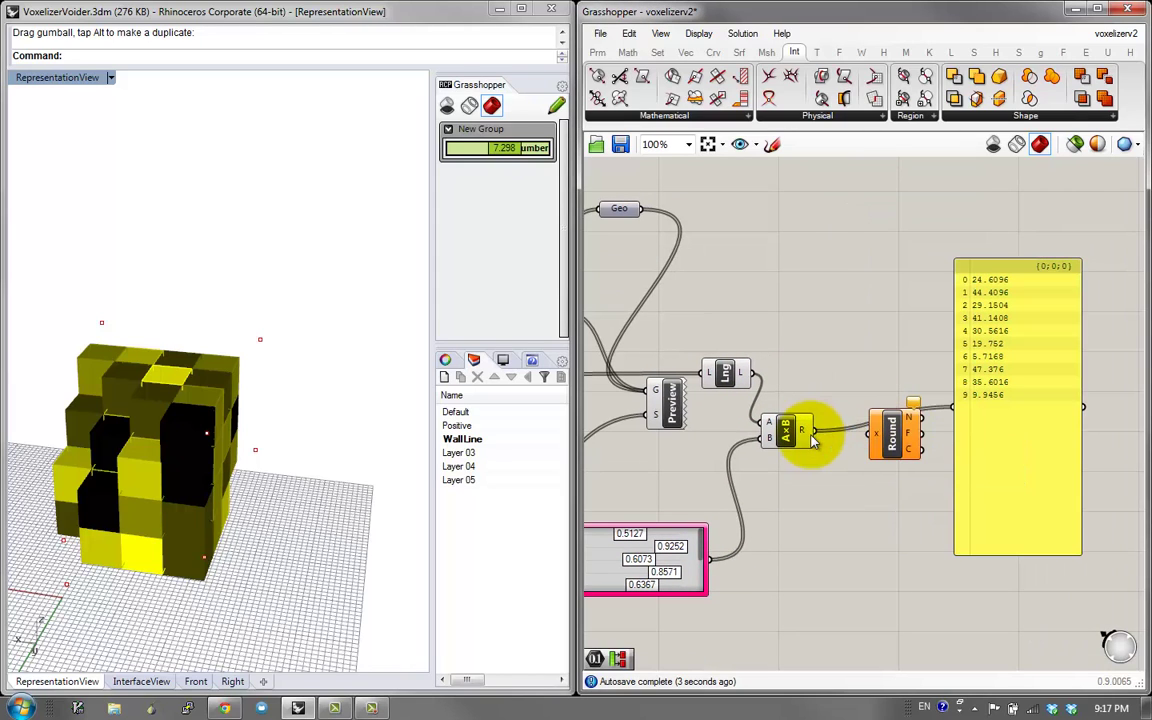
{"action": "left_click_drag", "start_coordinate": [815, 432], "coordinate": [867, 450]}
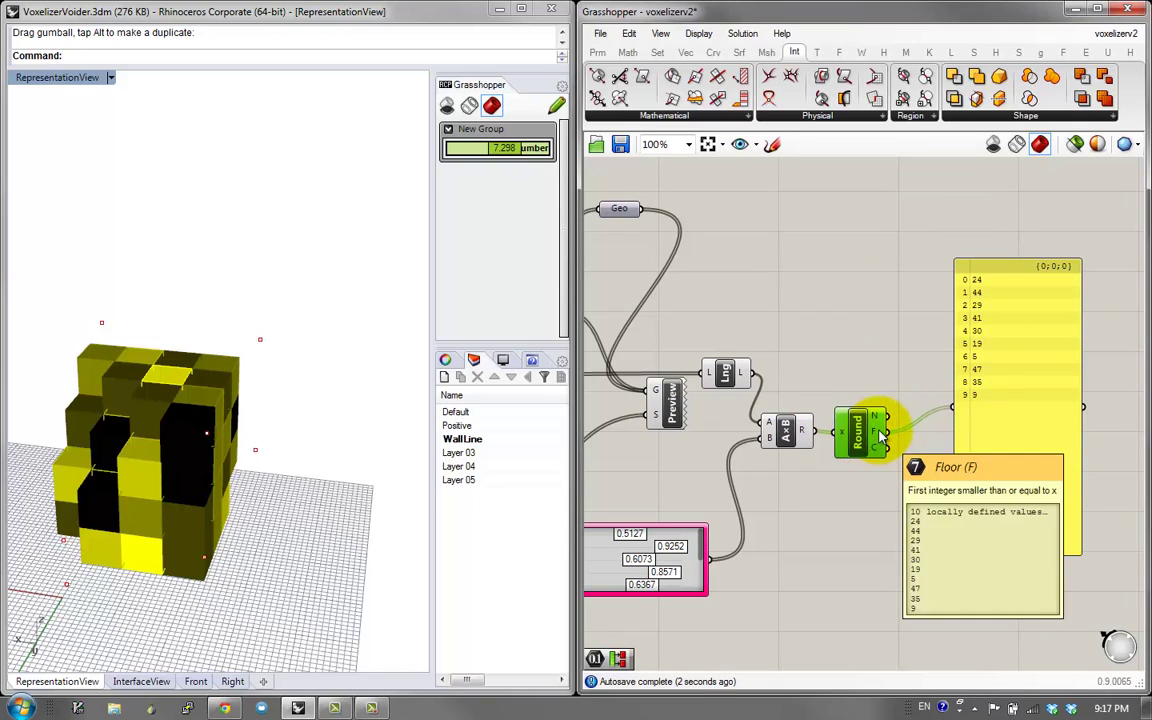
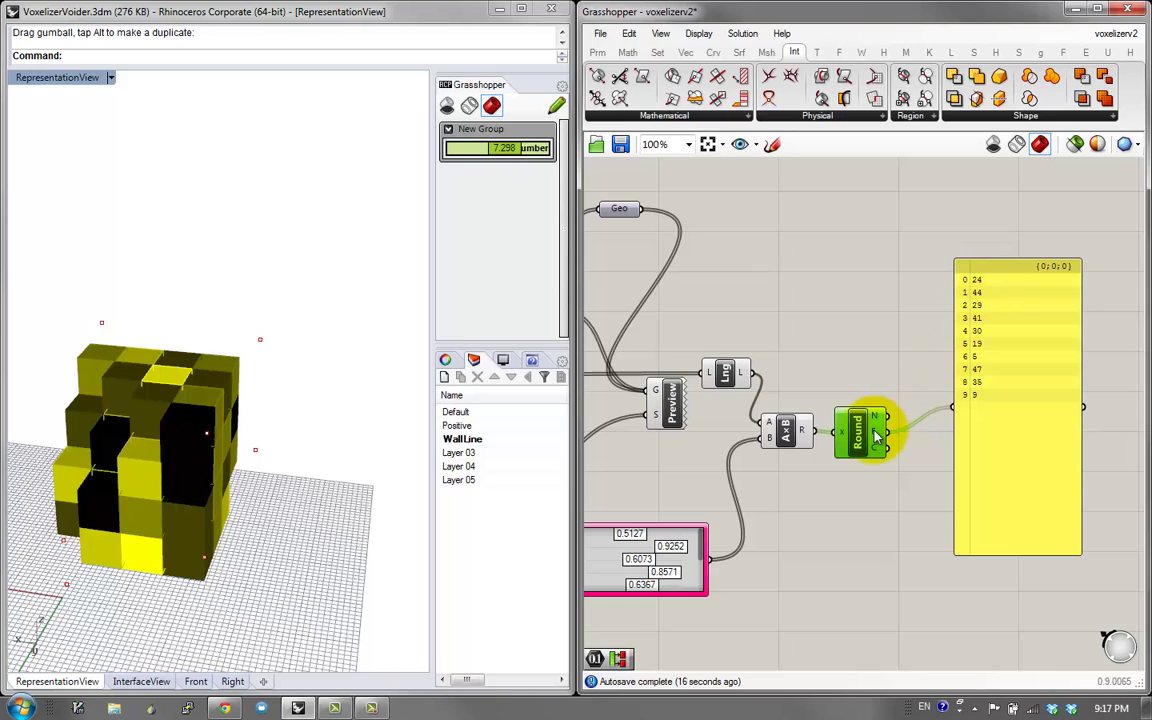
Randomize the Gene Pool by 100% and increase its gene count
{"action": "right_click", "coordinate": [657, 590]}
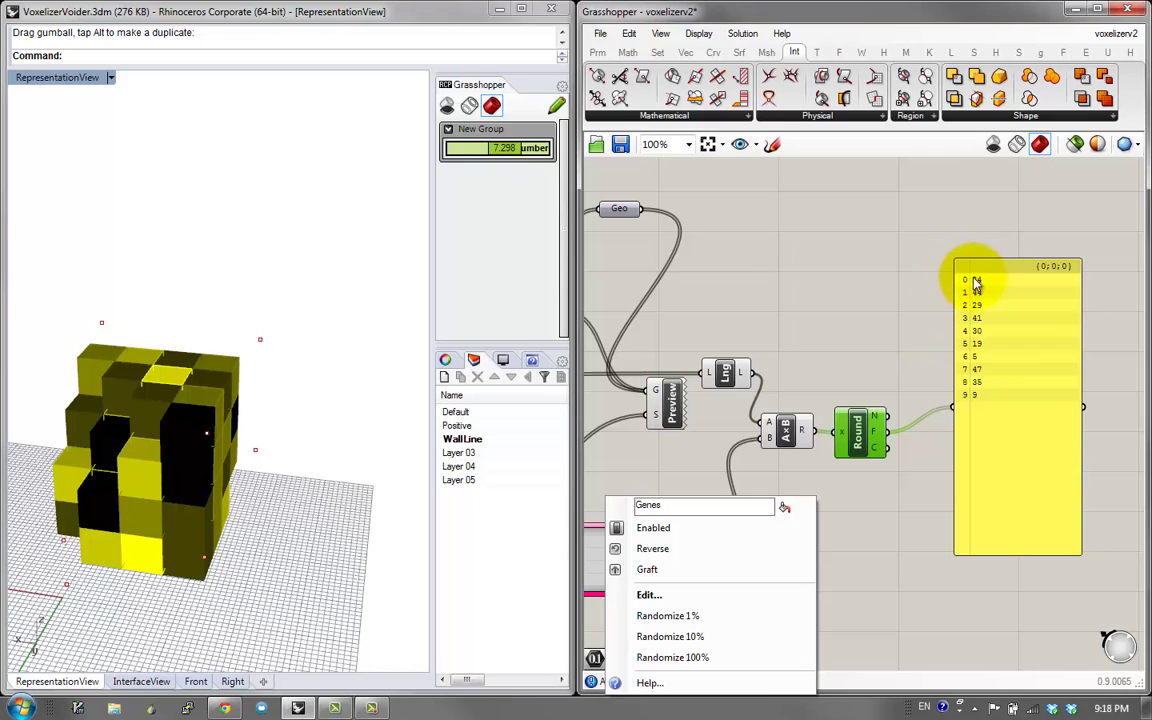
{"action": "left_click", "coordinate": [727, 663]}
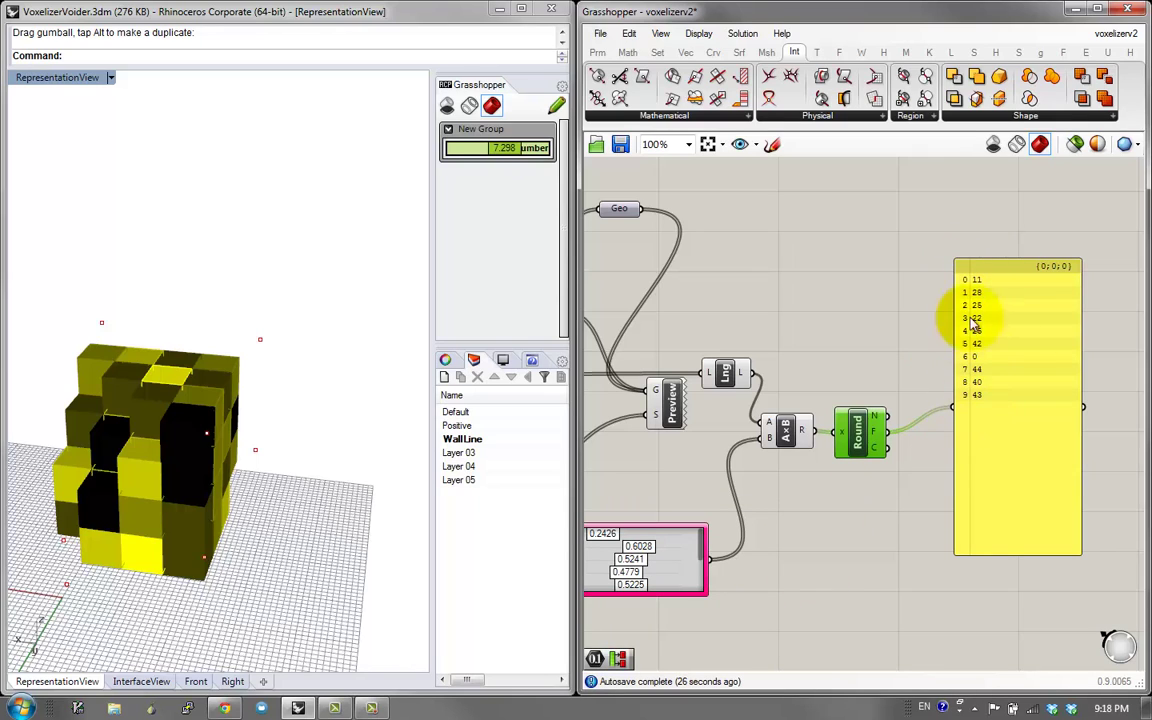
{"action": "double_click", "coordinate": [697, 580]}
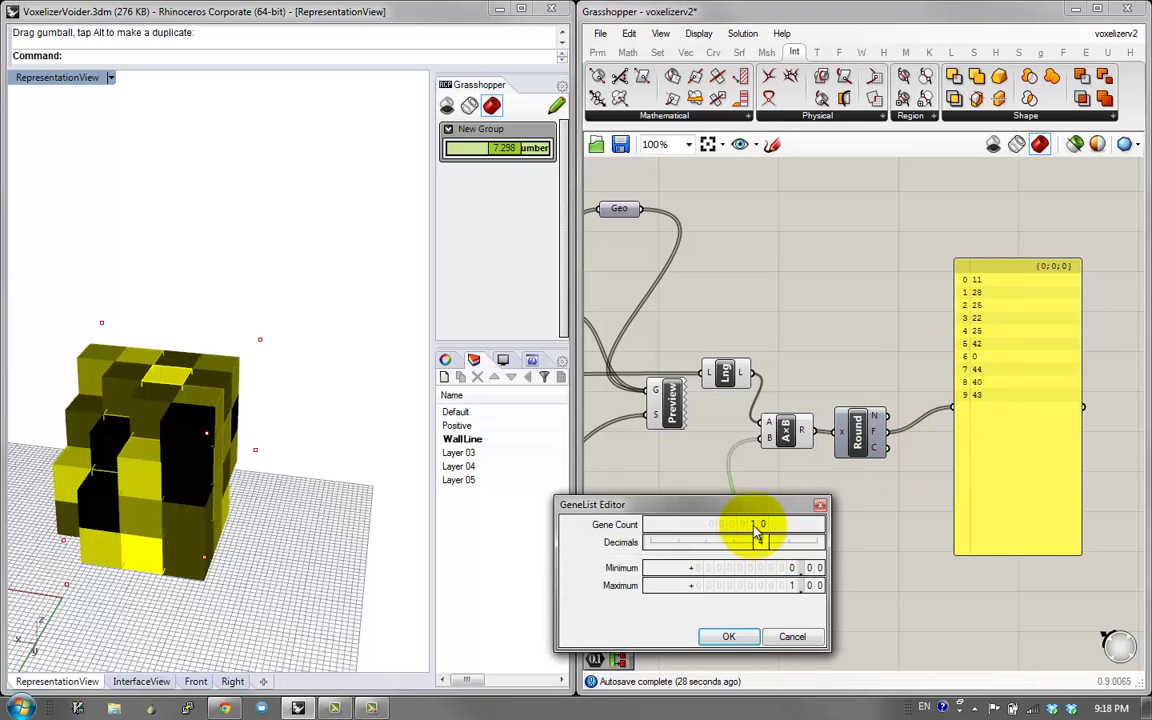
{"action": "left_click", "coordinate": [729, 637]}
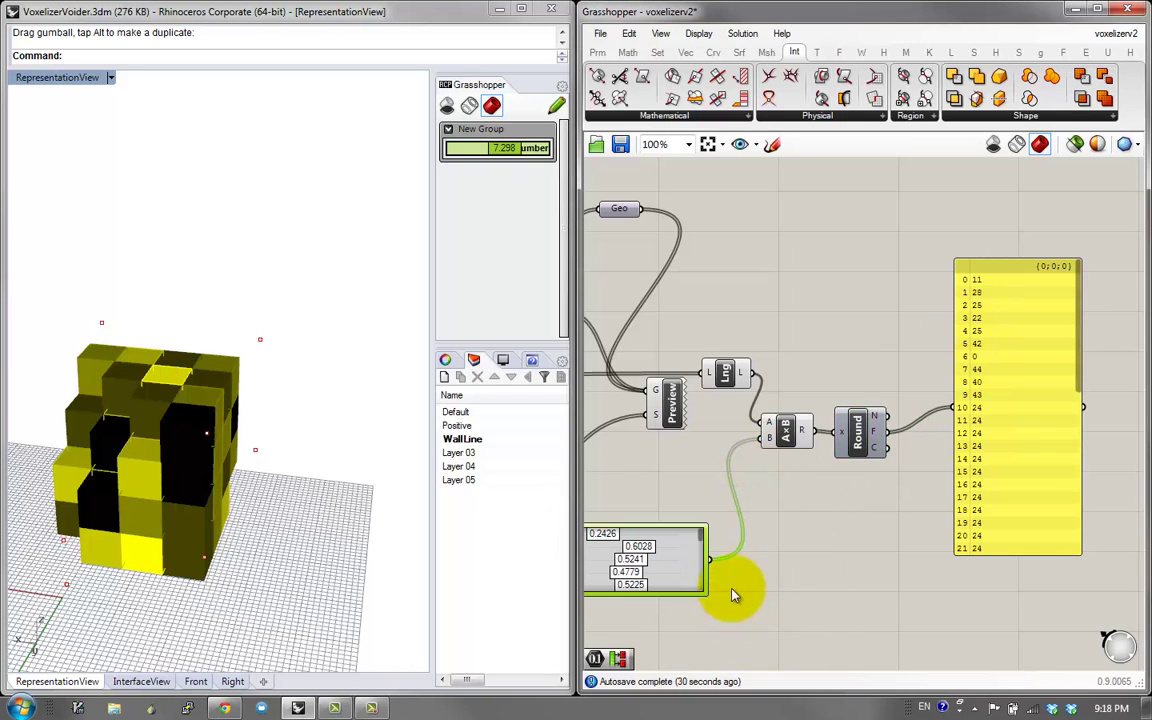
Randomize the enlarged Gene Pool by 100% and reopen its gene list settings
{"action": "right_click", "coordinate": [676, 573]}
{"action": "left_click", "coordinate": [740, 661]}
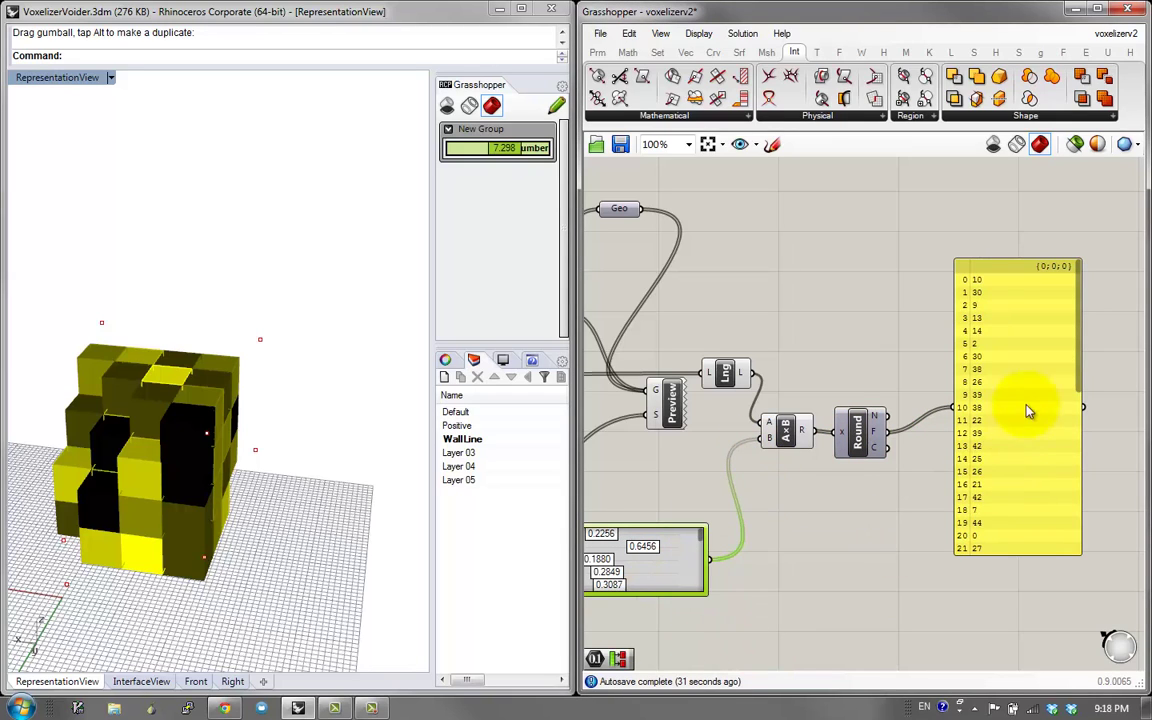
{"action": "double_click", "coordinate": [632, 585]}
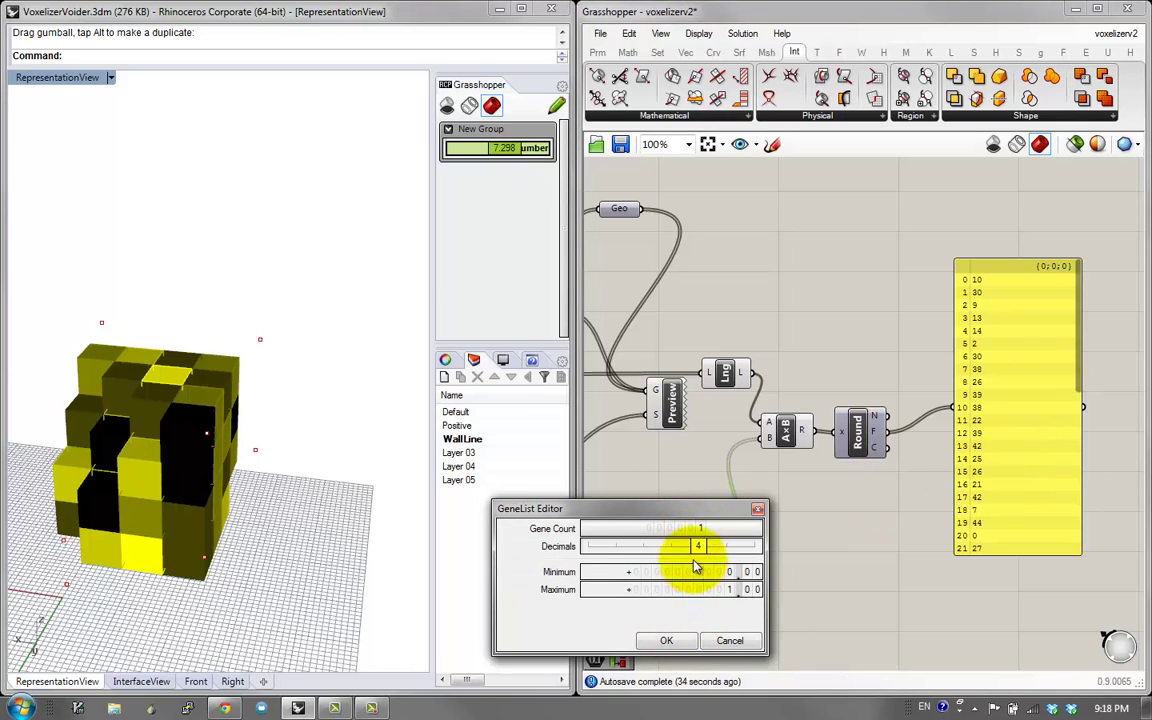
Close the GeneList Editor and randomize all values in the gene list
{"action": "left_click", "coordinate": [696, 639]}
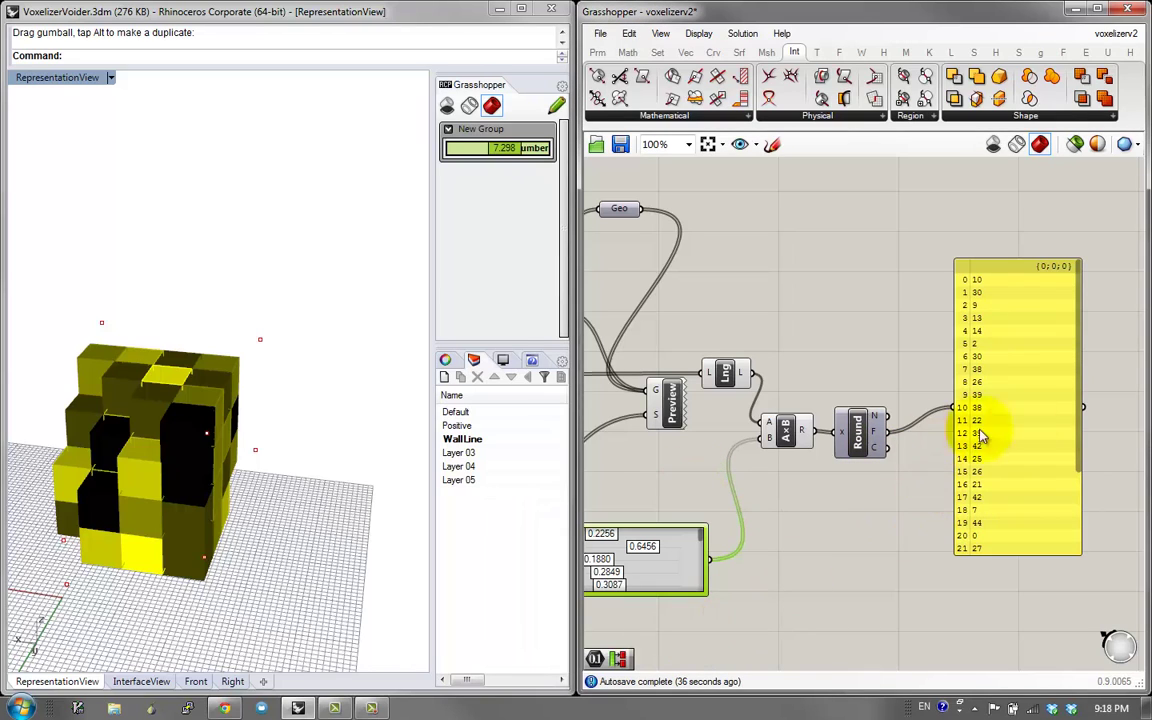
{"action": "right_click", "coordinate": [705, 582]}
{"action": "left_click", "coordinate": [740, 661]}
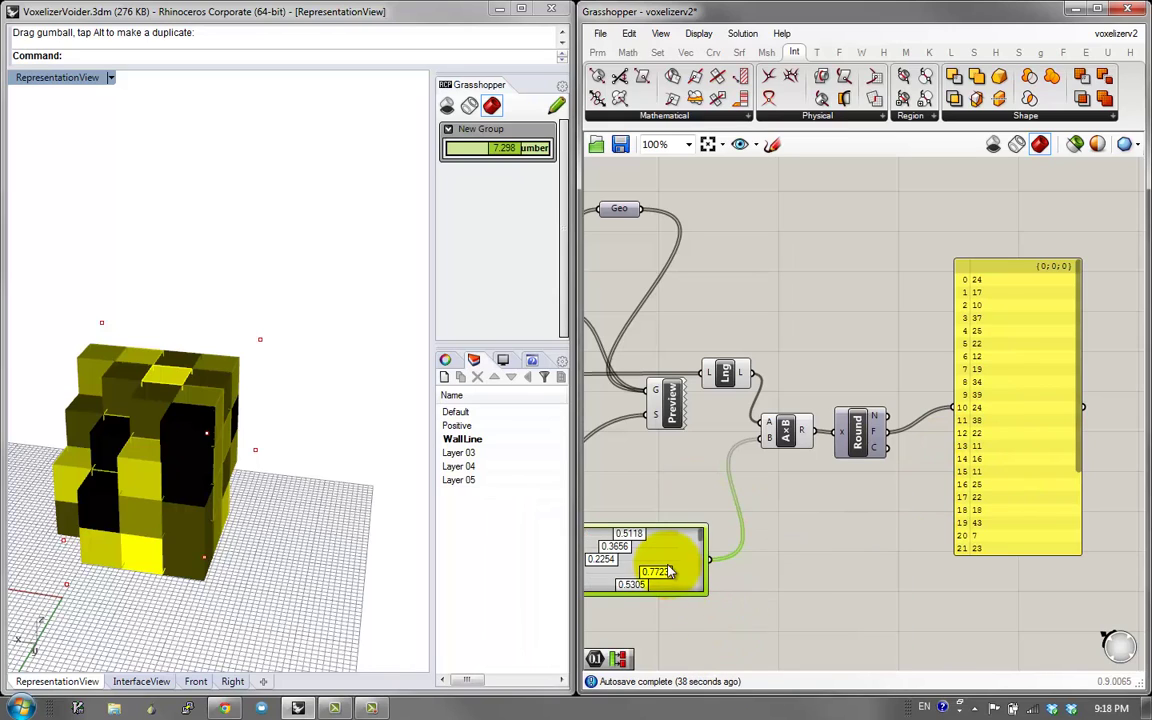
Set the gene list's gene count to 11 and randomize its values
{"action": "double_click", "coordinate": [662, 555]}
{"action": "left_click_drag", "start_coordinate": [733, 517], "coordinate": [733, 556]}
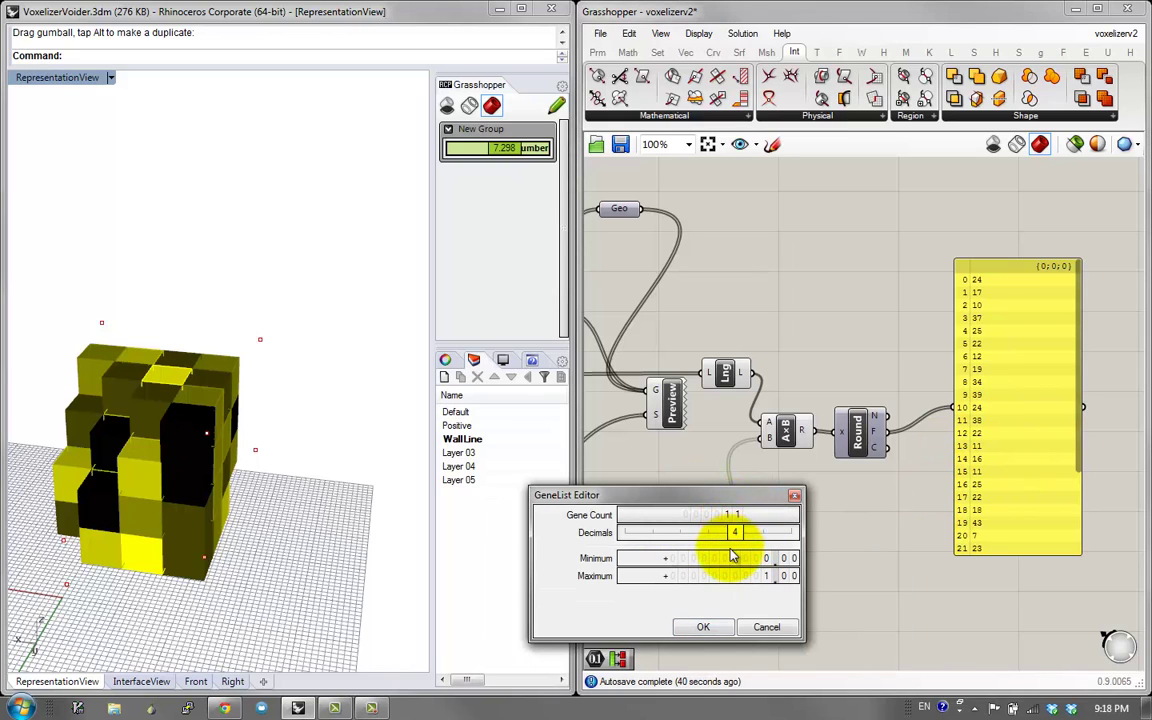
{"action": "left_click", "coordinate": [706, 628]}
{"action": "right_click", "coordinate": [663, 597]}
{"action": "left_click", "coordinate": [688, 633]}
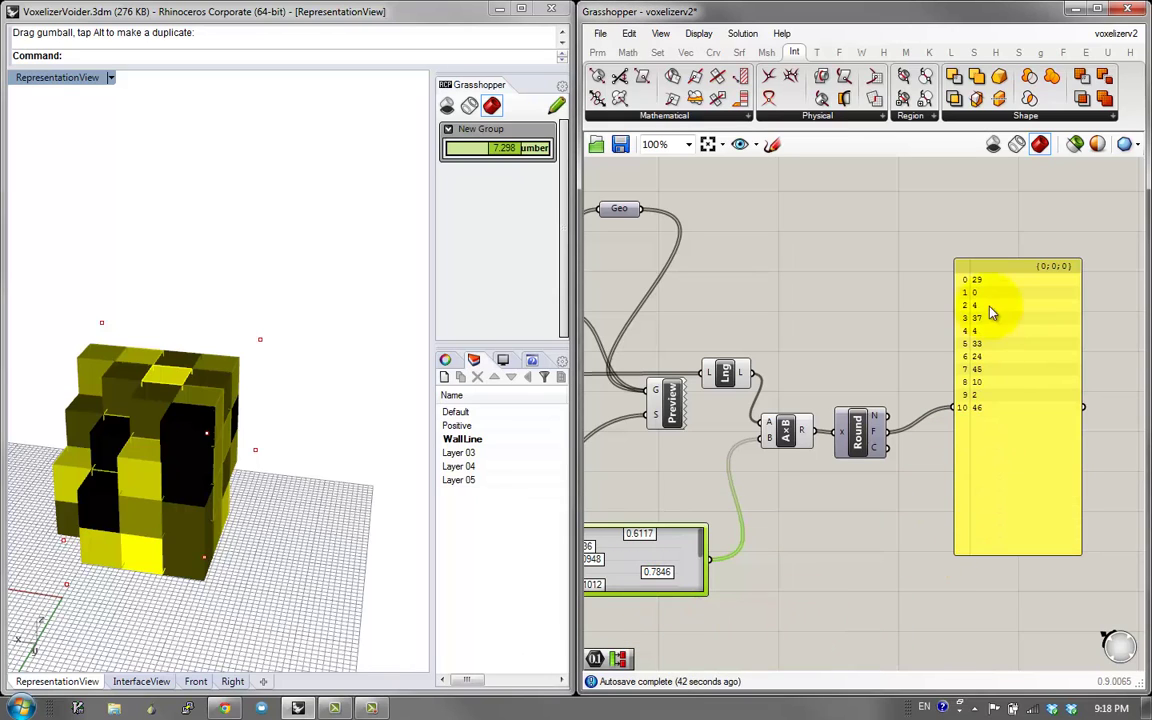
Move the yellow panel farther from the Round component and add a List Item component in the freed space
{"action": "left_click_drag", "start_coordinate": [987, 376], "coordinate": [1050, 382]}
{"action": "left_click", "coordinate": [968, 326]}
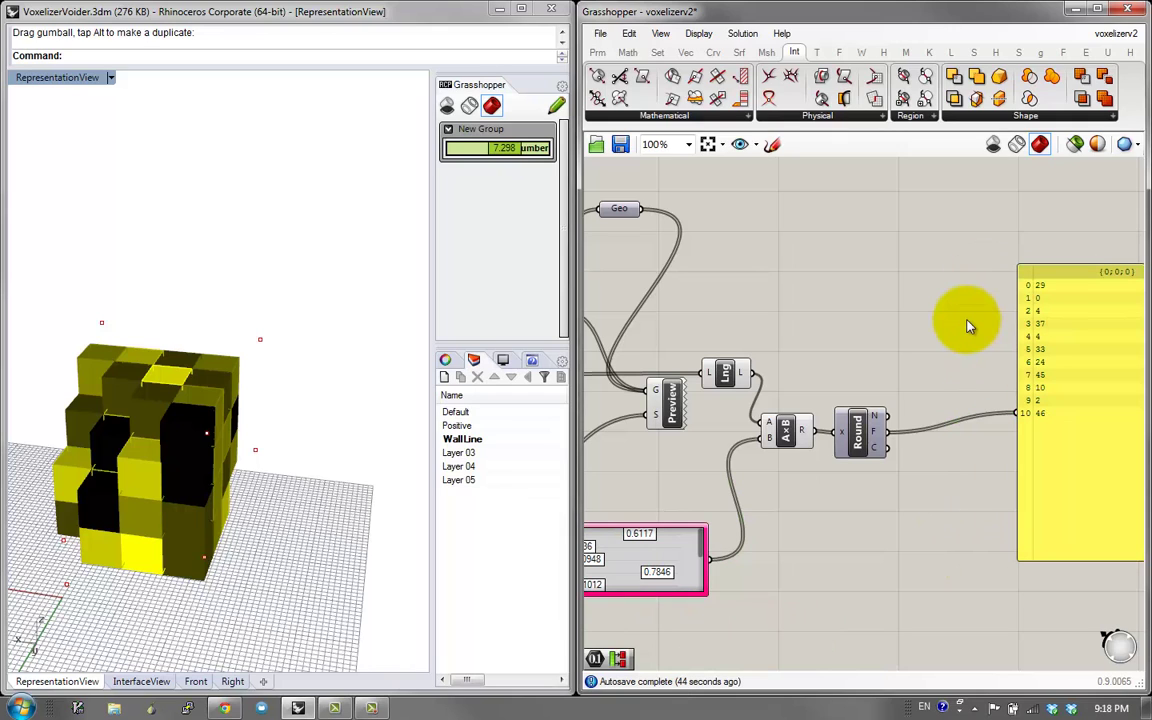
{"action": "double_click", "coordinate": [968, 326]}
{"action": "type", "text": "time"}
{"action": "key", "text": "BackSpace"}
{"action": "key", "text": "BackSpace"}
{"action": "type", "text": "e"}
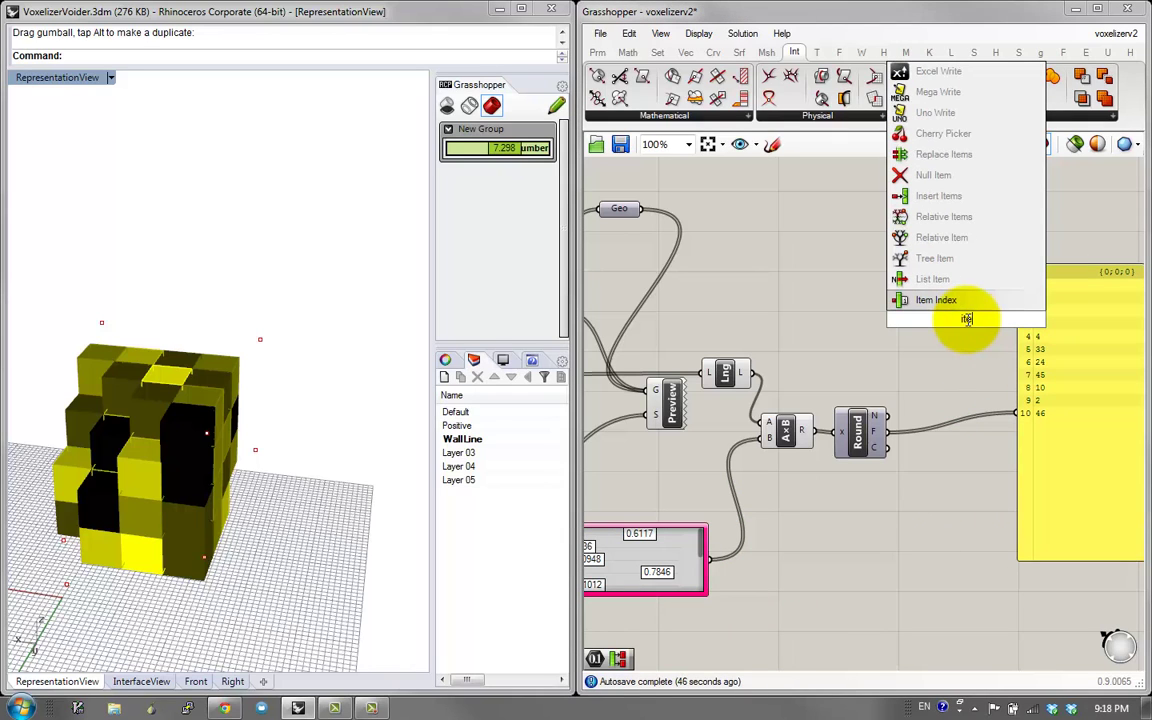
{"action": "left_click", "coordinate": [935, 279]}
Connect the Box output to the List Item's L input and Round's F output to its i input
{"action": "right_click_drag", "start_coordinate": [821, 323], "coordinate": [912, 306]}
{"action": "scroll", "coordinate": [845, 350], "scroll_direction": "down", "scroll_amount": 1}
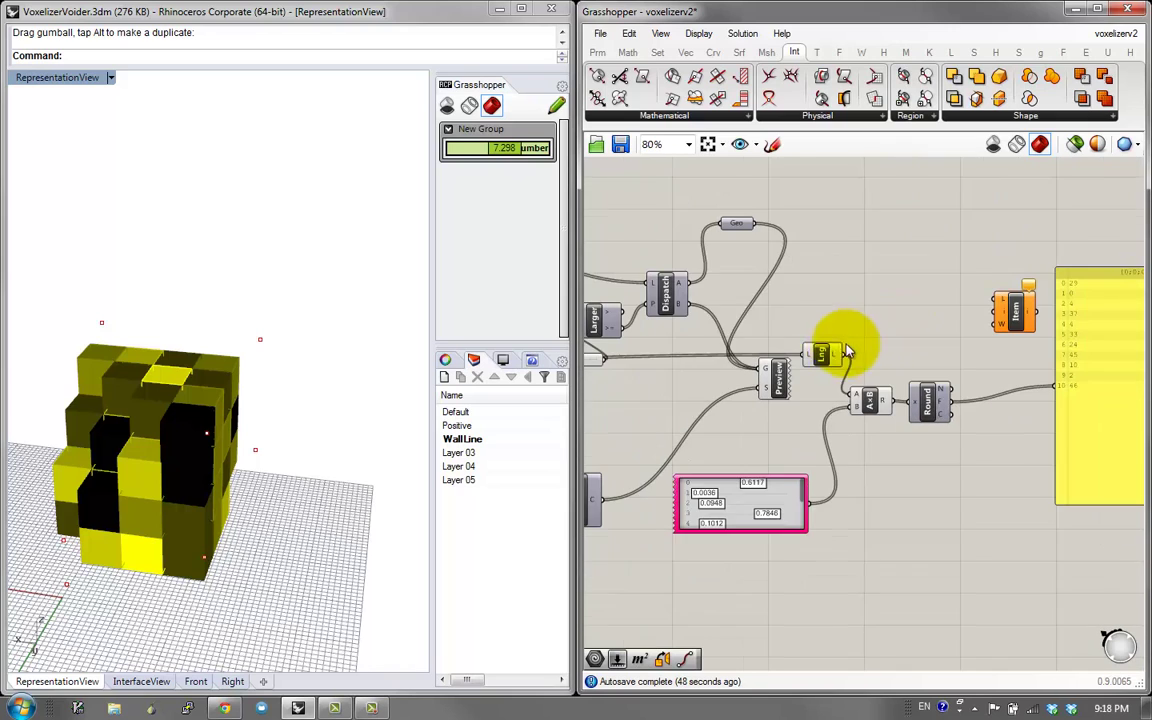
{"action": "right_click_drag", "start_coordinate": [849, 355], "coordinate": [854, 357]}
{"action": "scroll", "coordinate": [794, 295], "scroll_direction": "down", "scroll_amount": 1}
{"action": "right_click_drag", "start_coordinate": [794, 295], "coordinate": [899, 313]}
{"action": "right_click_drag", "start_coordinate": [763, 289], "coordinate": [887, 409]}
{"action": "right_click_drag", "start_coordinate": [726, 308], "coordinate": [799, 397]}
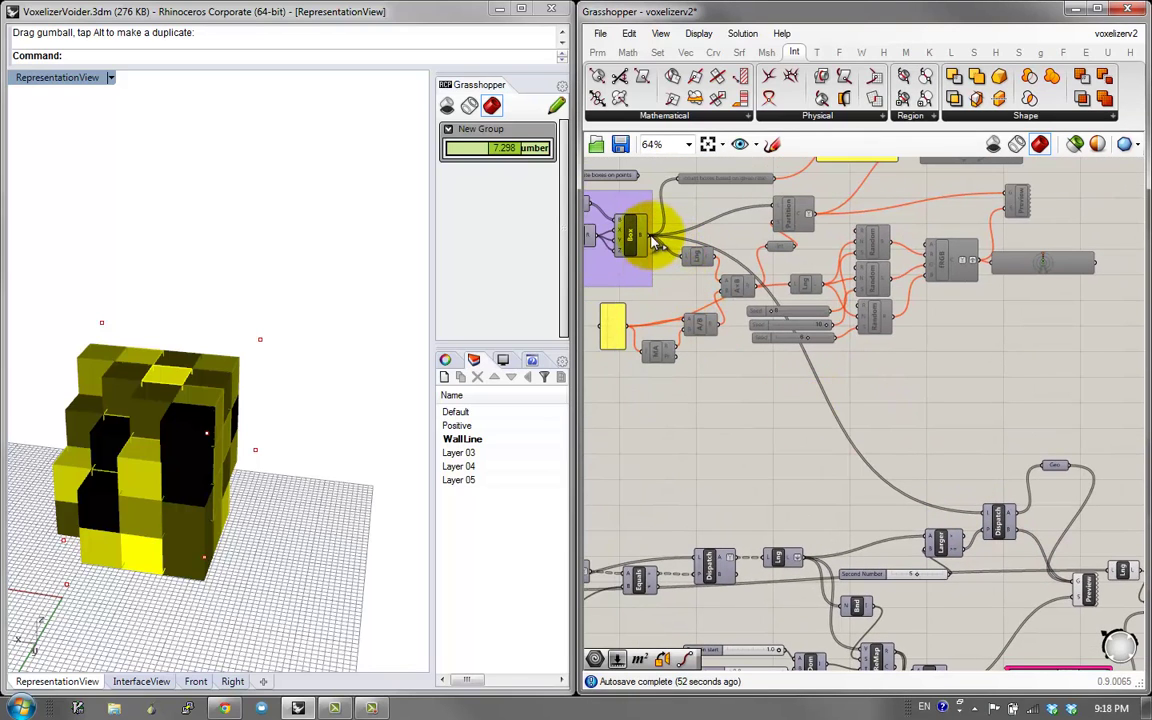
{"action": "left_click_drag", "start_coordinate": [655, 243], "coordinate": [1044, 480]}
{"action": "right_click_drag", "start_coordinate": [999, 530], "coordinate": [878, 519]}
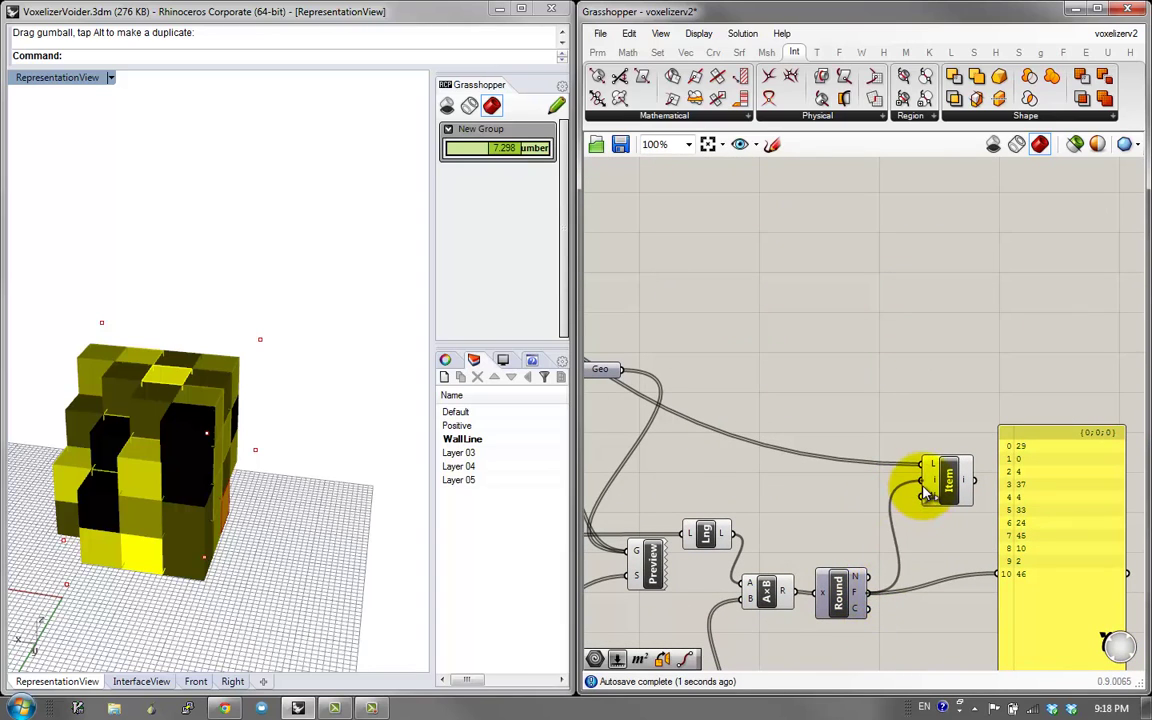
{"action": "left_click_drag", "start_coordinate": [925, 493], "coordinate": [922, 490]}
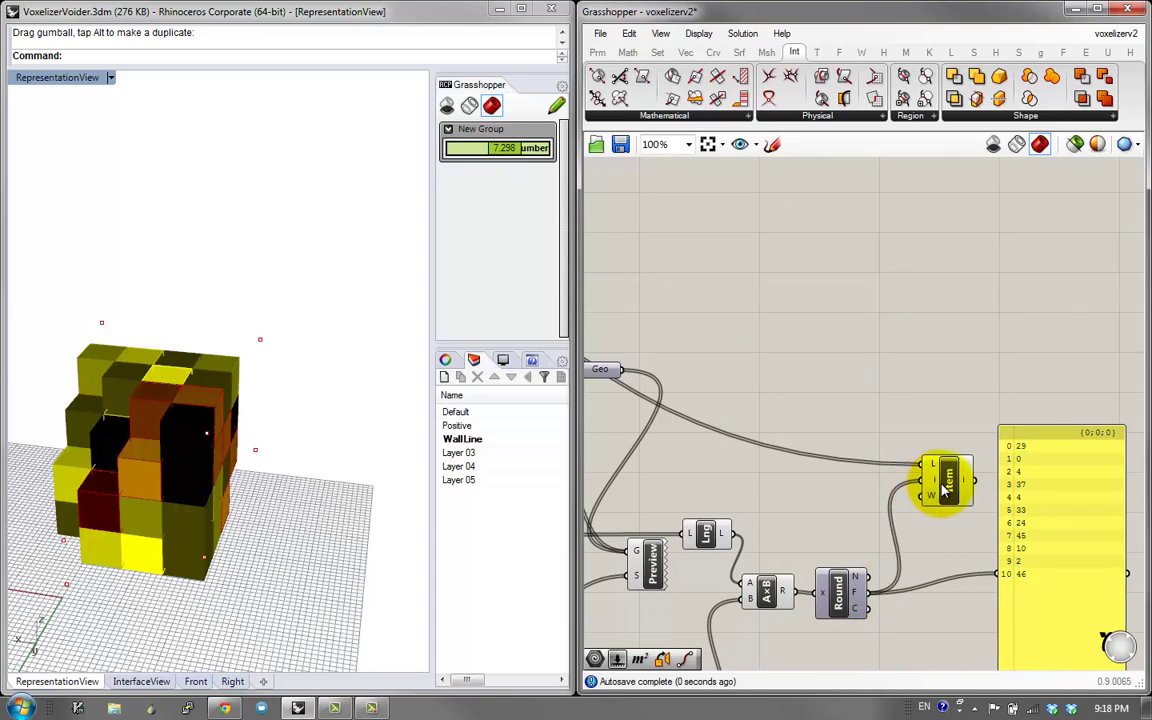
Restrict the preview to selected components and raise the gene at index 3 in the gene list
{"action": "left_click", "coordinate": [1075, 145]}
{"action": "right_click_drag", "start_coordinate": [742, 607], "coordinate": [820, 447]}
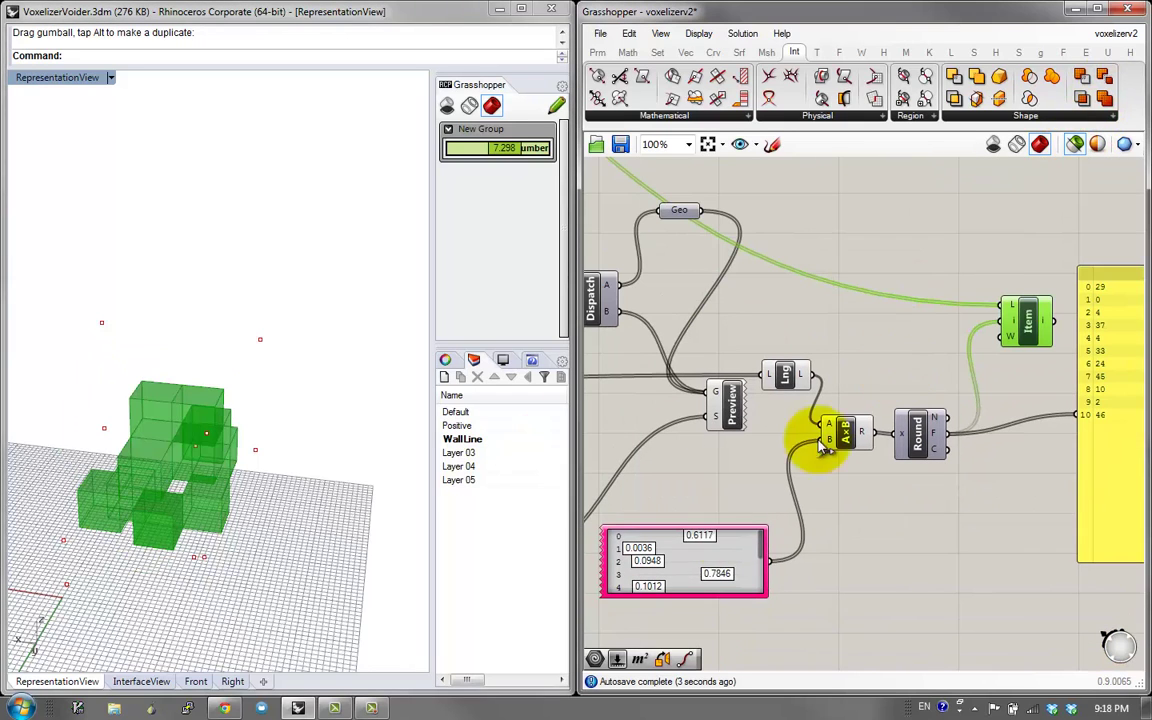
{"action": "left_click_drag", "start_coordinate": [708, 577], "coordinate": [735, 573]}
Randomize the gene list 100% and examine the boxes picked by the List Item component
{"action": "right_click", "coordinate": [722, 566]}
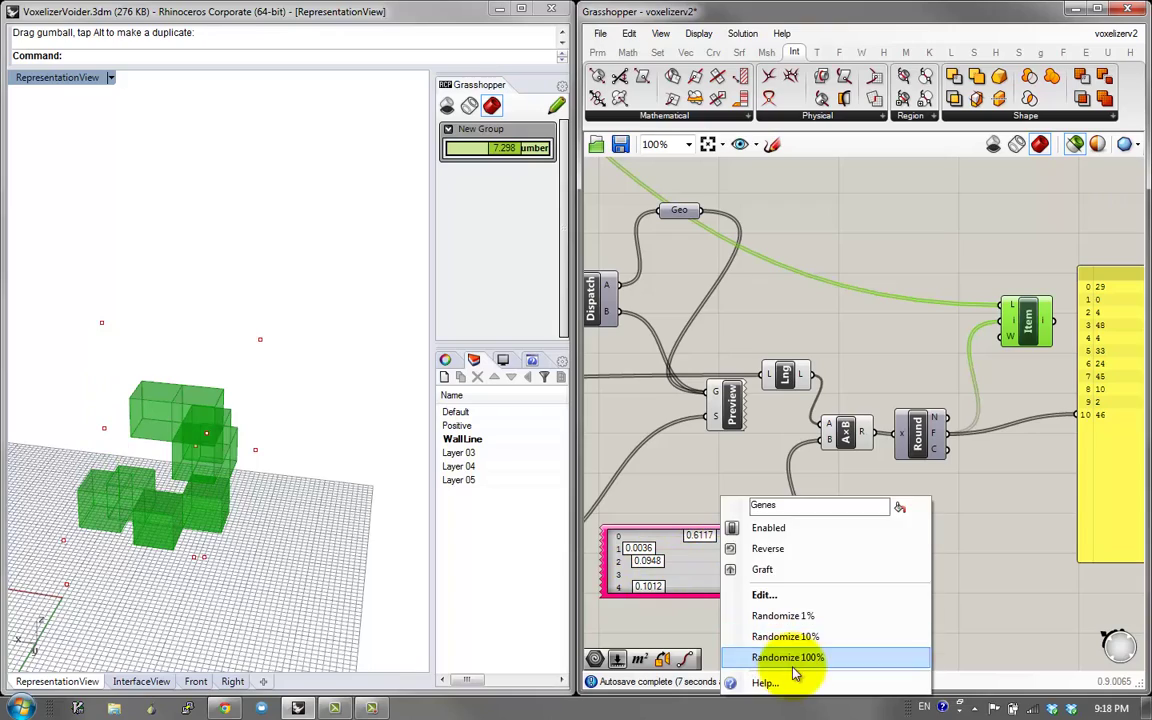
{"action": "left_click", "coordinate": [797, 652]}
{"action": "right_click_drag", "start_coordinate": [159, 481], "coordinate": [240, 590]}
{"action": "right_click_drag", "start_coordinate": [956, 404], "coordinate": [887, 404]}
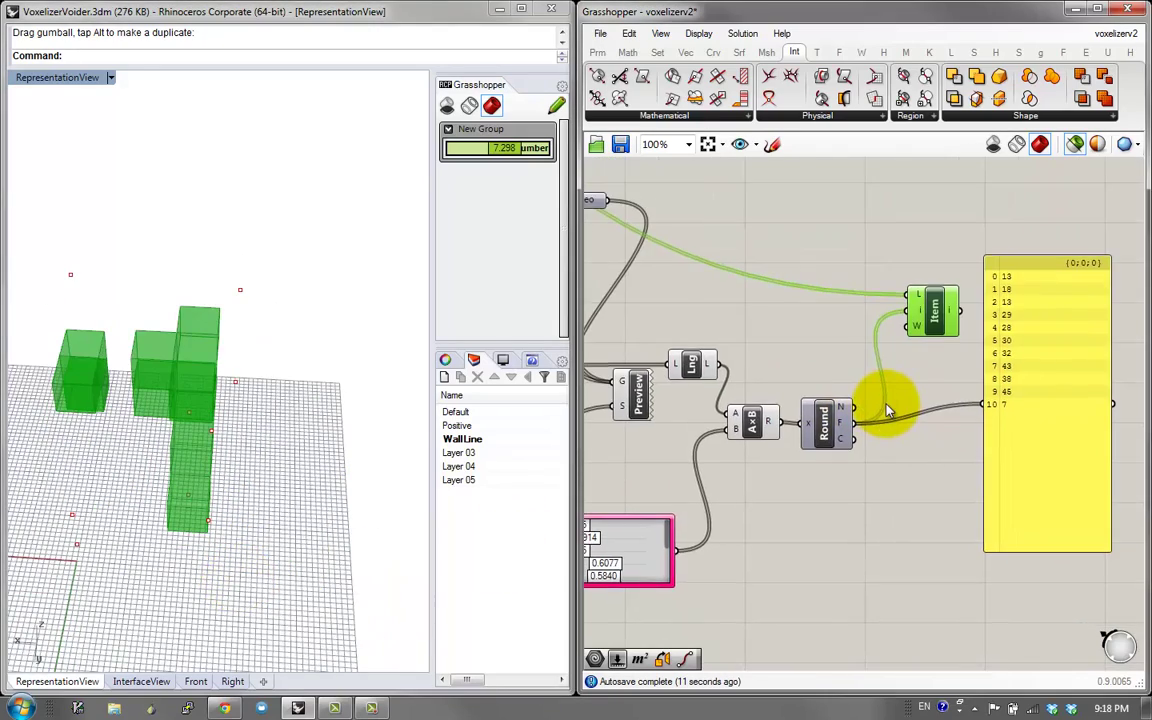
Move the List Item component higher on the canvas and add a Replace Items component between it and Round
{"action": "scroll", "coordinate": [885, 405], "scroll_direction": "down", "scroll_amount": 2}
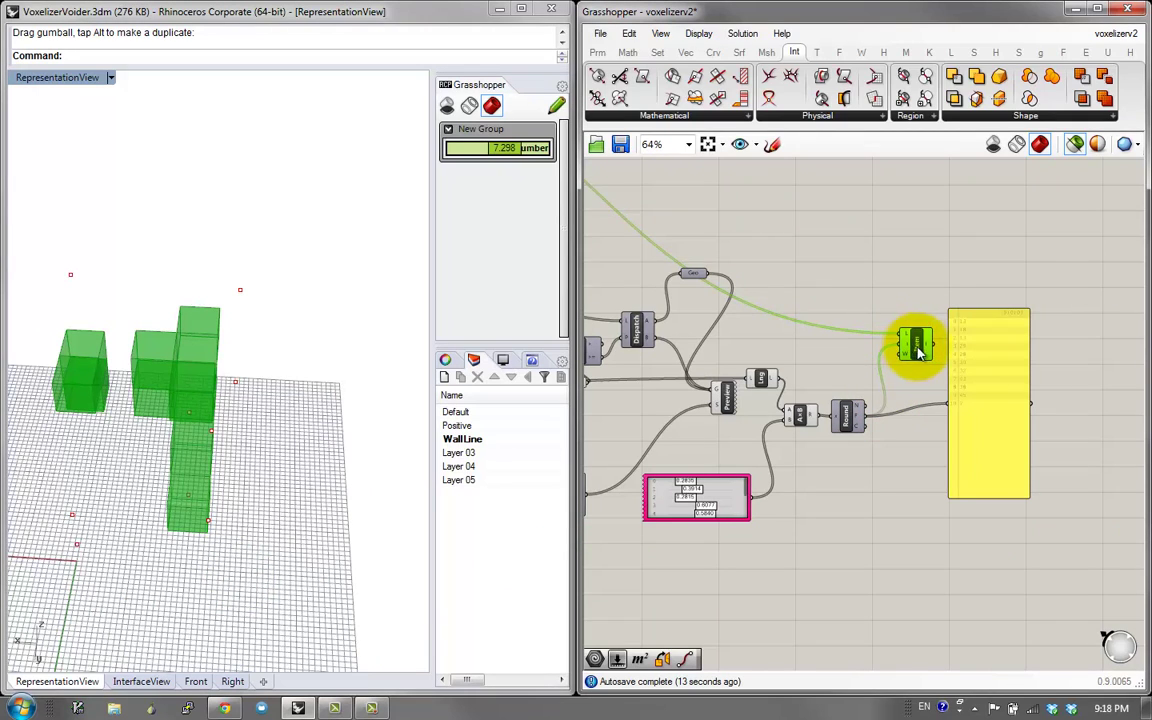
{"action": "left_click_drag", "start_coordinate": [920, 352], "coordinate": [920, 283]}
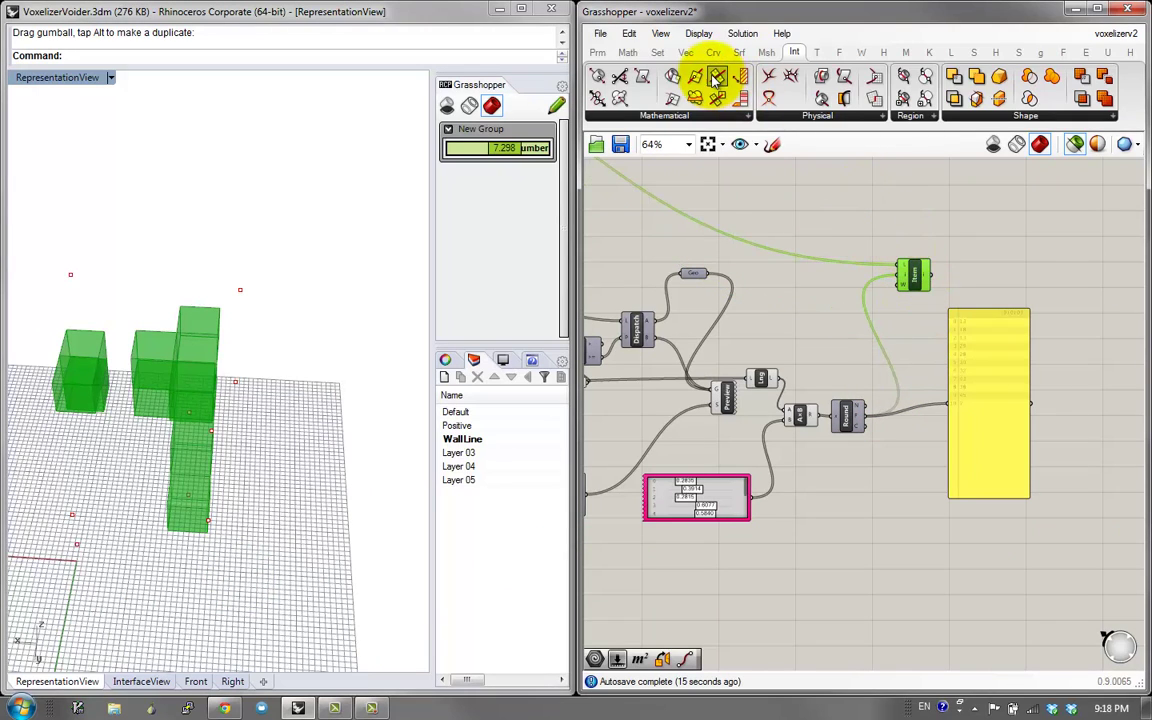
{"action": "left_click", "coordinate": [659, 52]}
{"action": "left_click", "coordinate": [690, 114]}
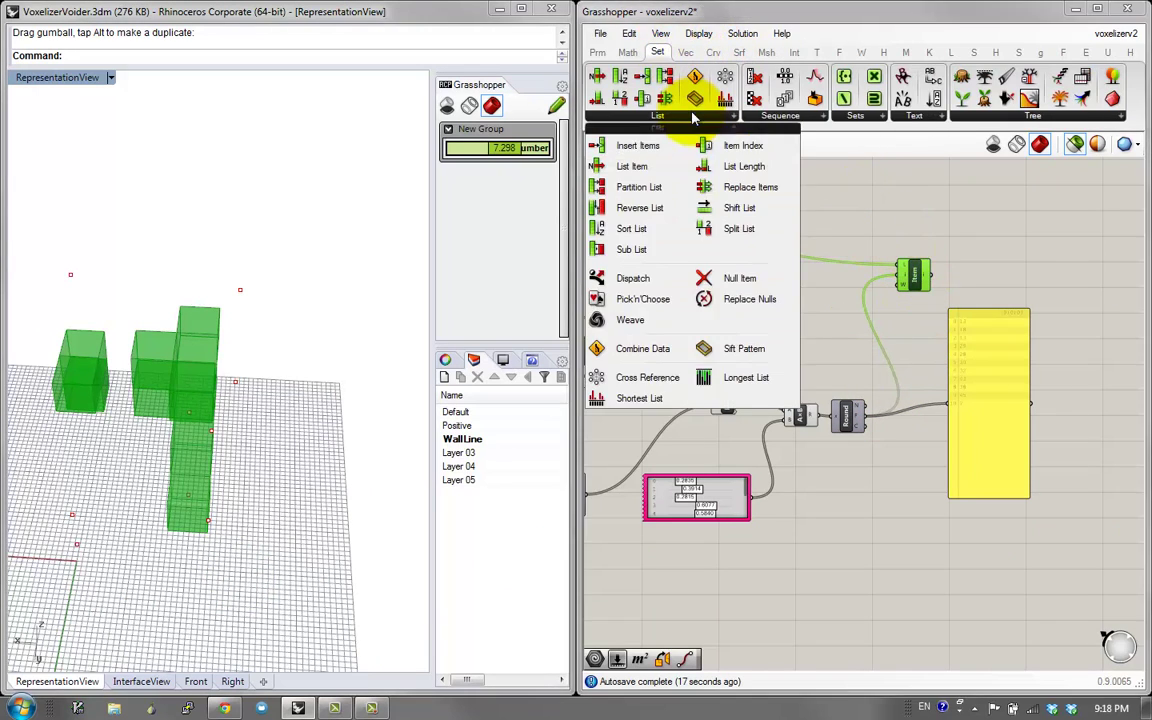
{"action": "left_click_drag", "start_coordinate": [743, 191], "coordinate": [891, 351]}
{"action": "scroll", "coordinate": [887, 346], "scroll_direction": "down", "scroll_amount": 1}
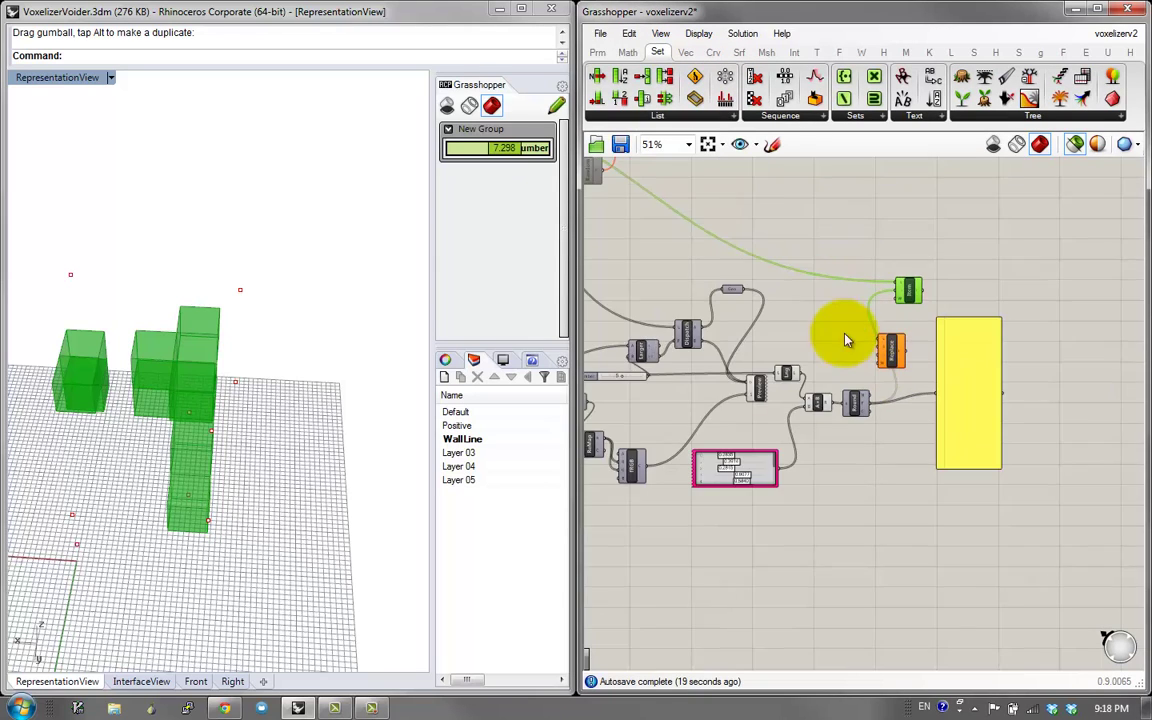
Connect the Box output to the Replace Items L input and Round's F output to its i input
{"action": "right_click_drag", "start_coordinate": [666, 255], "coordinate": [867, 347]}
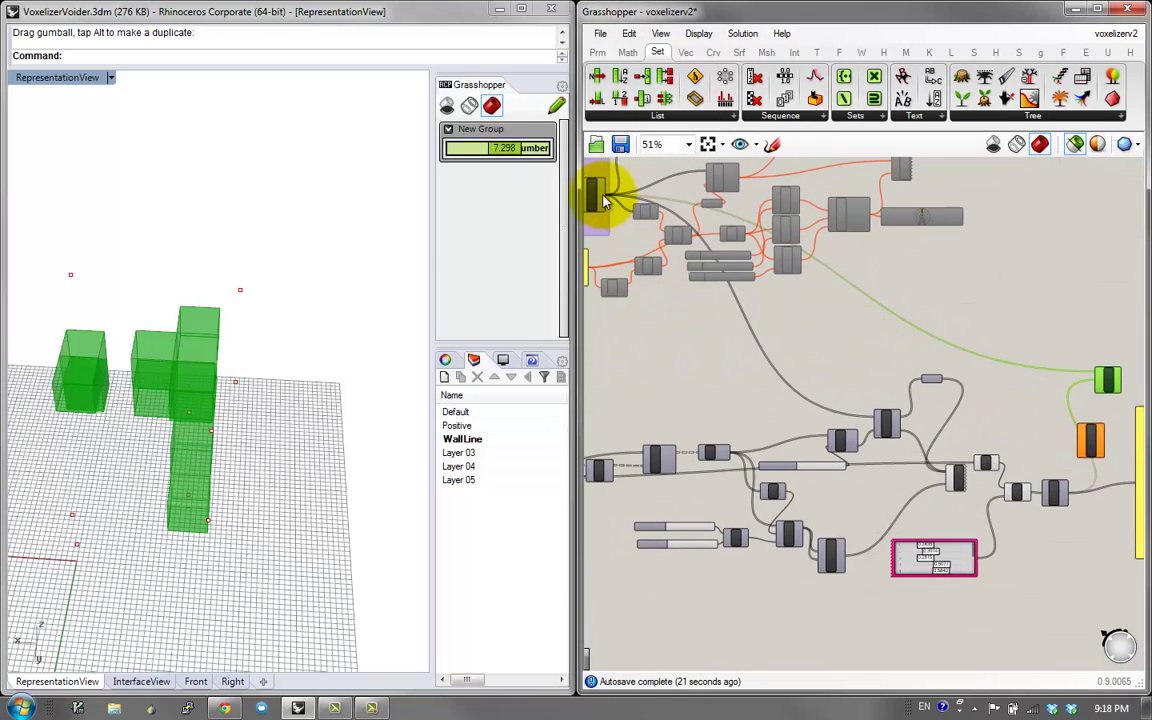
{"action": "scroll", "coordinate": [1085, 437], "scroll_direction": "up", "scroll_amount": 5}
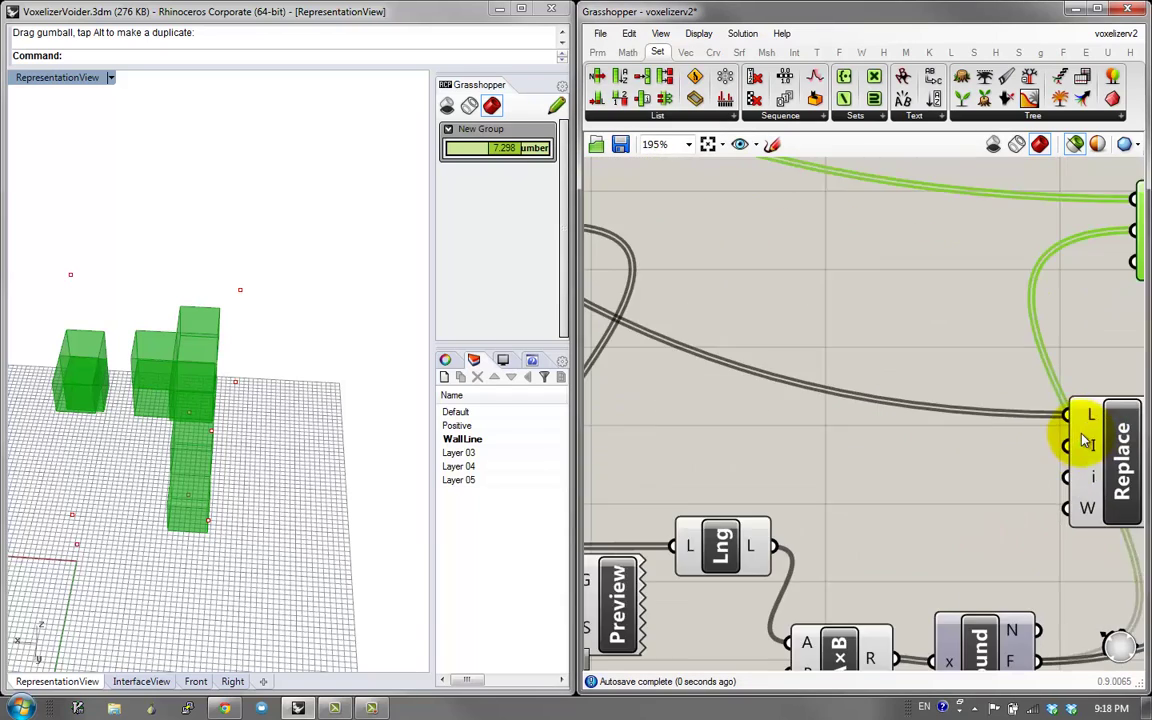
{"action": "right_click_drag", "start_coordinate": [1085, 437], "coordinate": [818, 270]}
{"action": "scroll", "coordinate": [818, 272], "scroll_direction": "down", "scroll_amount": 1}
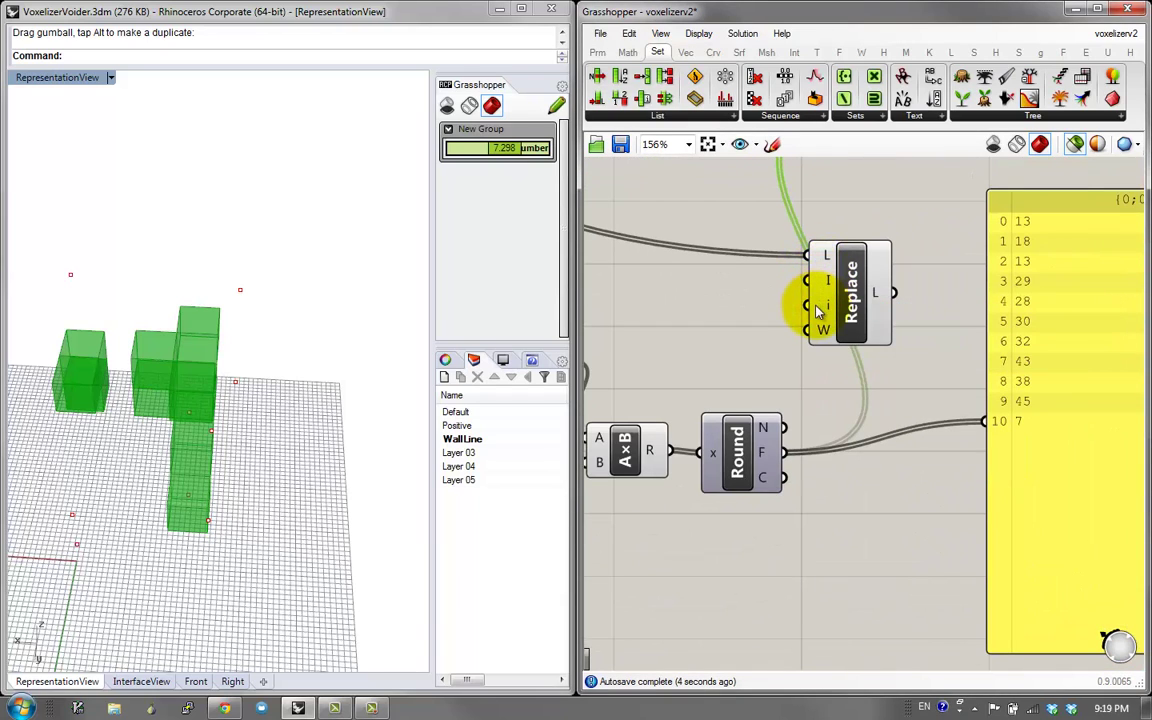
{"action": "left_click_drag", "start_coordinate": [805, 350], "coordinate": [786, 457]}
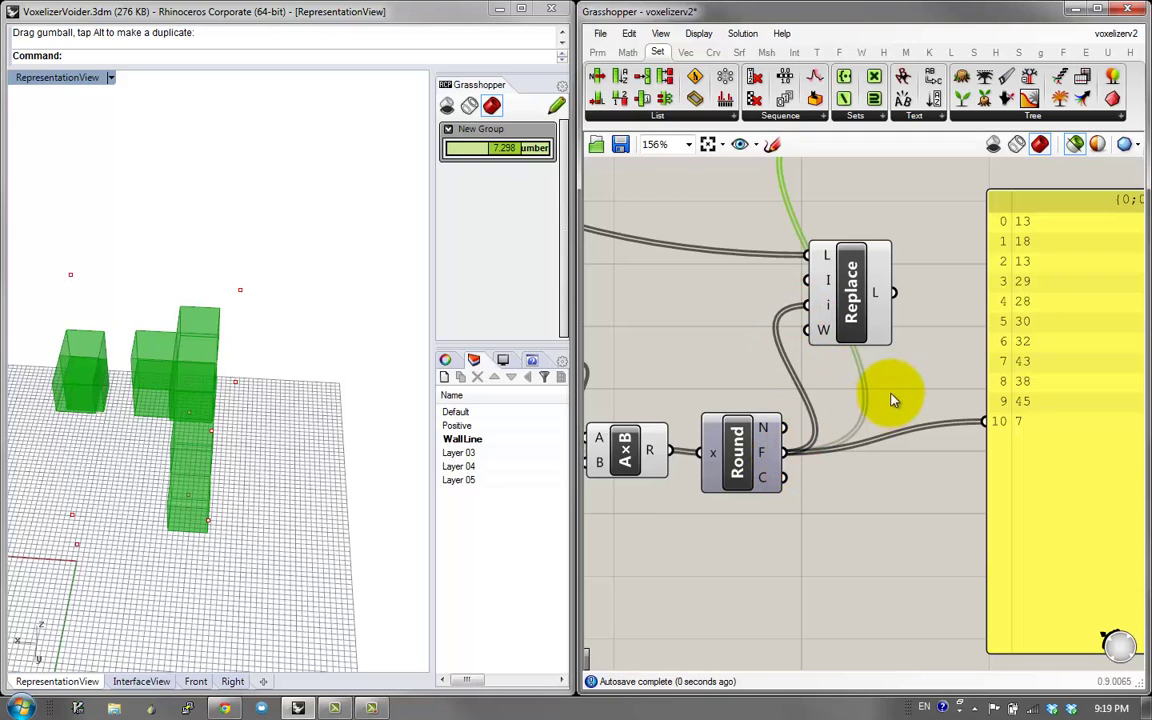
Connect the Replace Items output to the yellow panel to list its items
{"action": "right_click_drag", "start_coordinate": [902, 292], "coordinate": [818, 300]}
{"action": "left_click_drag", "start_coordinate": [900, 428], "coordinate": [902, 429]}
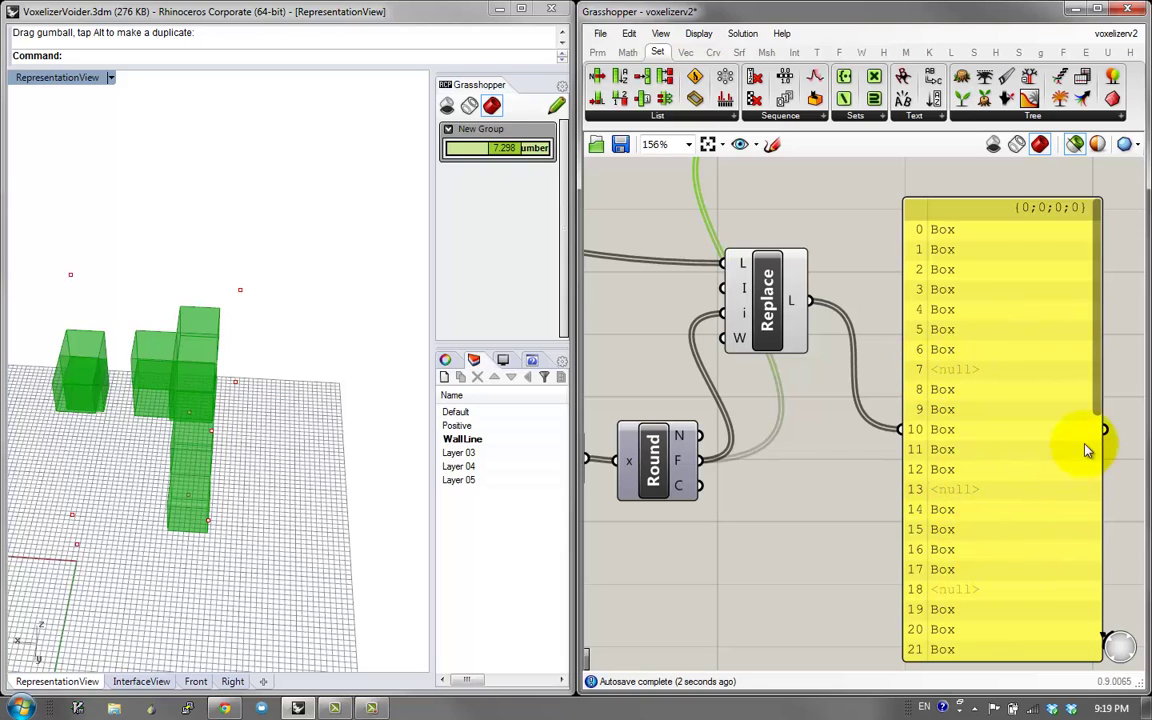
{"action": "left_click_drag", "start_coordinate": [1095, 408], "coordinate": [740, 258]}
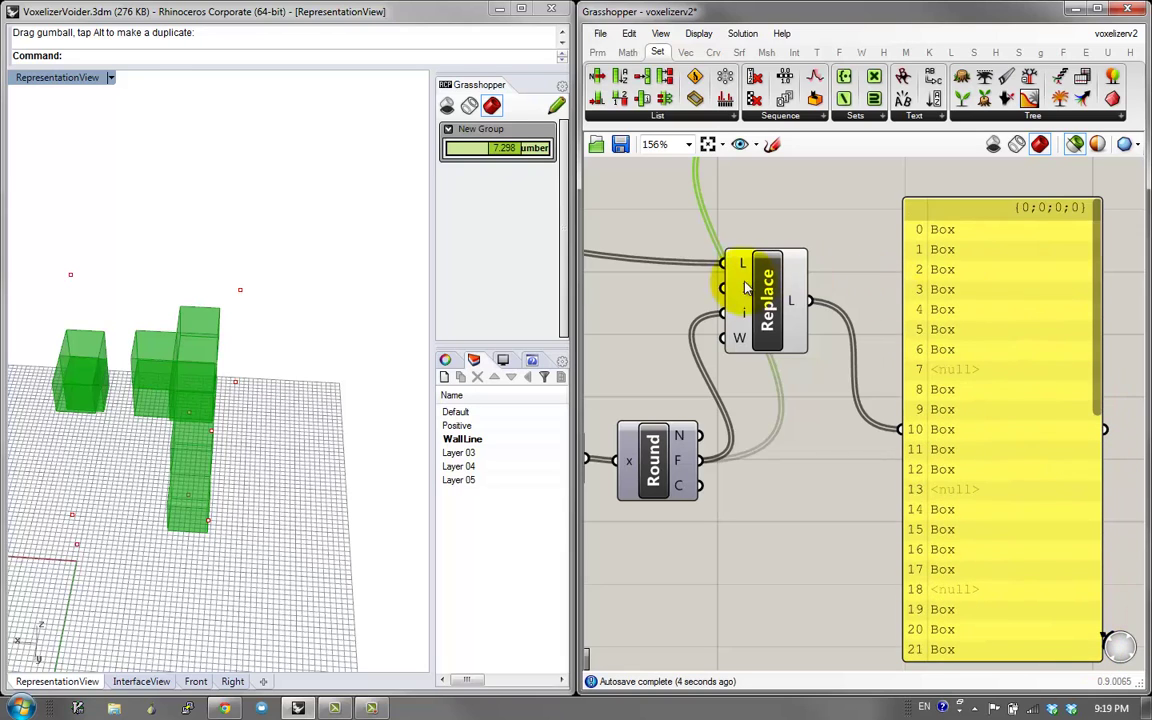
Select the Replace Items component to preview and examine its remaining boxes in the viewport
{"action": "left_click", "coordinate": [713, 333]}
{"action": "left_click", "coordinate": [805, 491]}
{"action": "left_click", "coordinate": [742, 280]}
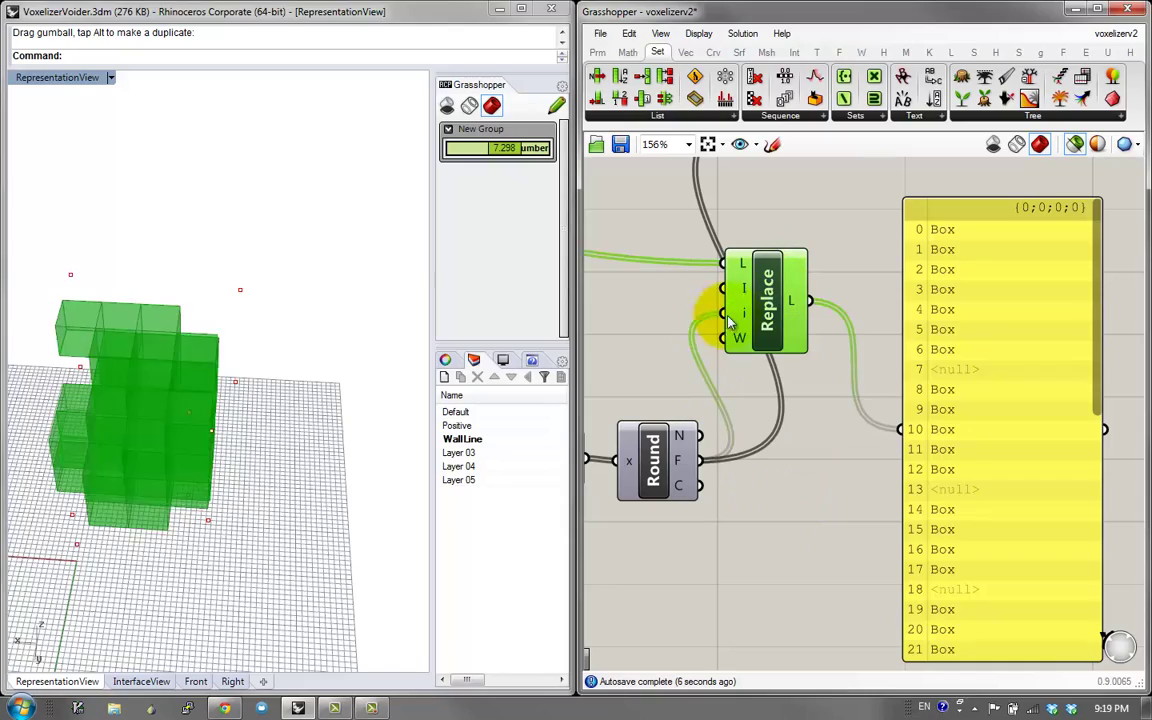
{"action": "right_click_drag", "start_coordinate": [348, 422], "coordinate": [252, 380]}
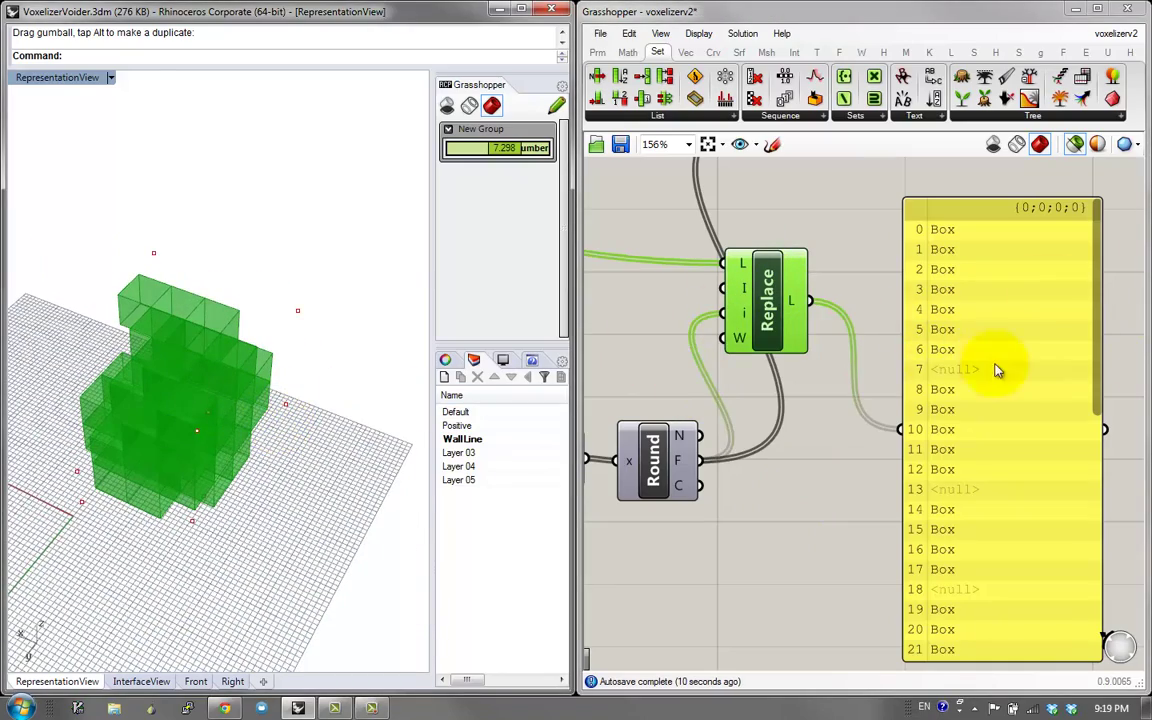
Trace the wiring from the Box component through Dispatch and Preview to the Replace Items component
{"action": "scroll", "coordinate": [797, 470], "scroll_direction": "down", "scroll_amount": 3}
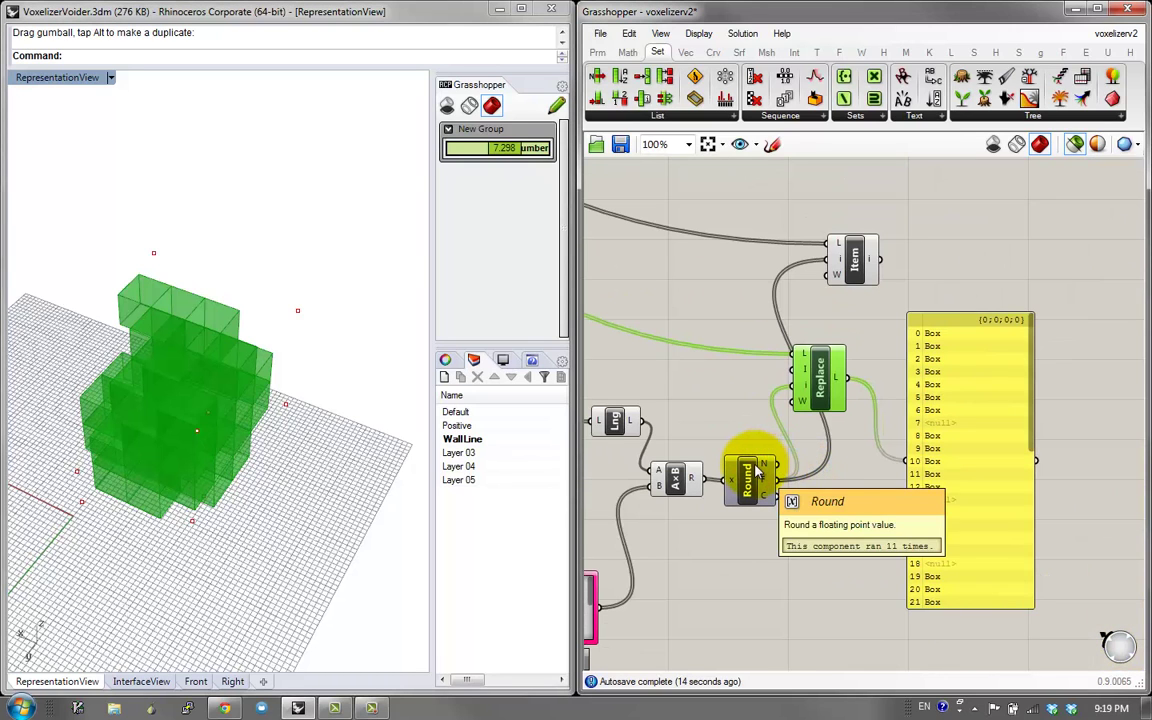
{"action": "right_click_drag", "start_coordinate": [749, 448], "coordinate": [1027, 472]}
{"action": "scroll", "coordinate": [894, 476], "scroll_direction": "down", "scroll_amount": 1}
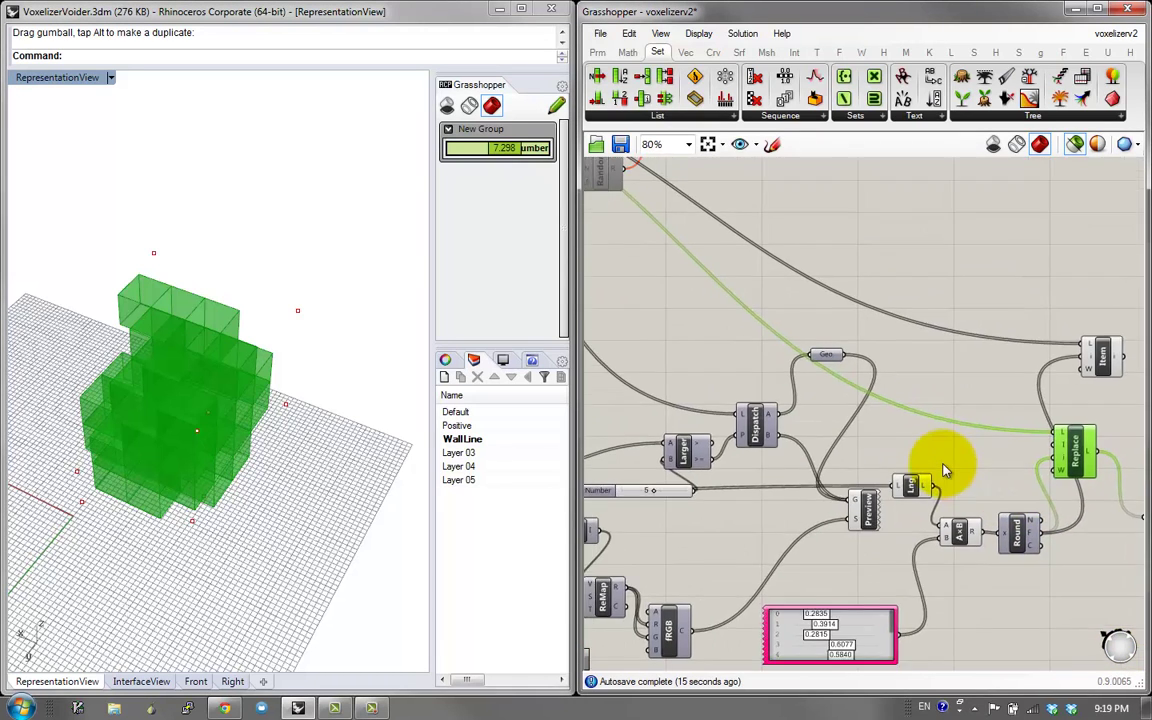
{"action": "scroll", "coordinate": [943, 463], "scroll_direction": "down", "scroll_amount": 1}
{"action": "right_click_drag", "start_coordinate": [766, 344], "coordinate": [892, 388]}
{"action": "right_click_drag", "start_coordinate": [687, 226], "coordinate": [810, 231]}
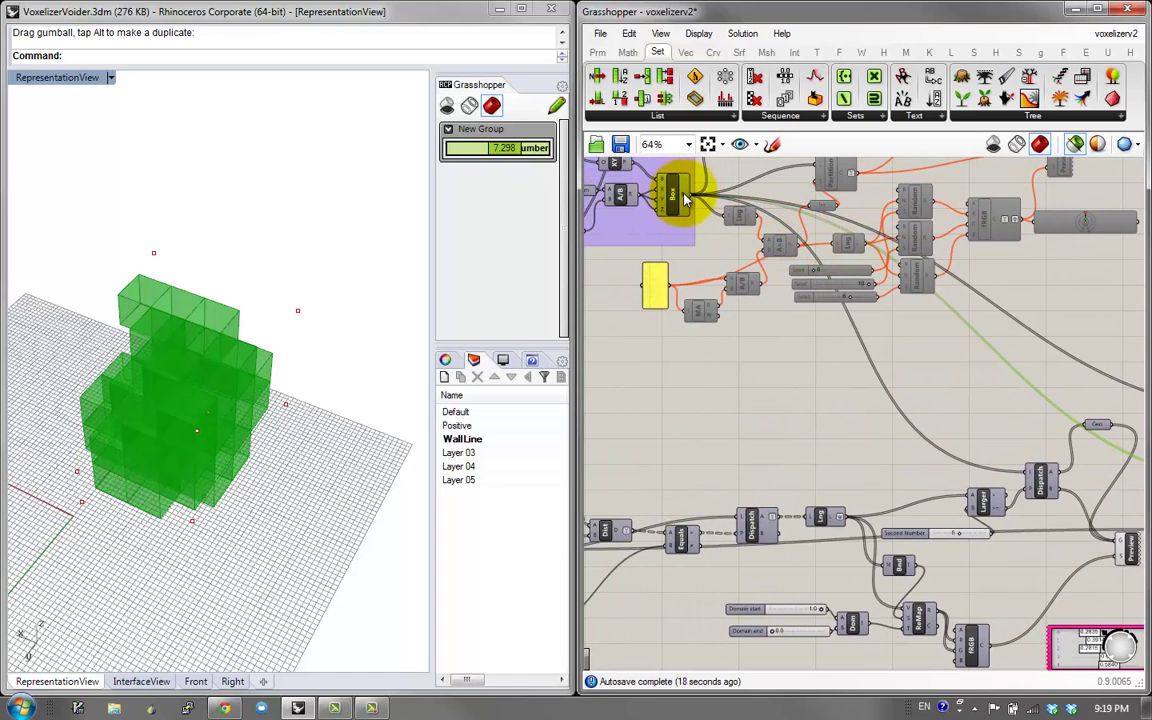
{"action": "scroll", "coordinate": [727, 233], "scroll_direction": "down", "scroll_amount": 1}
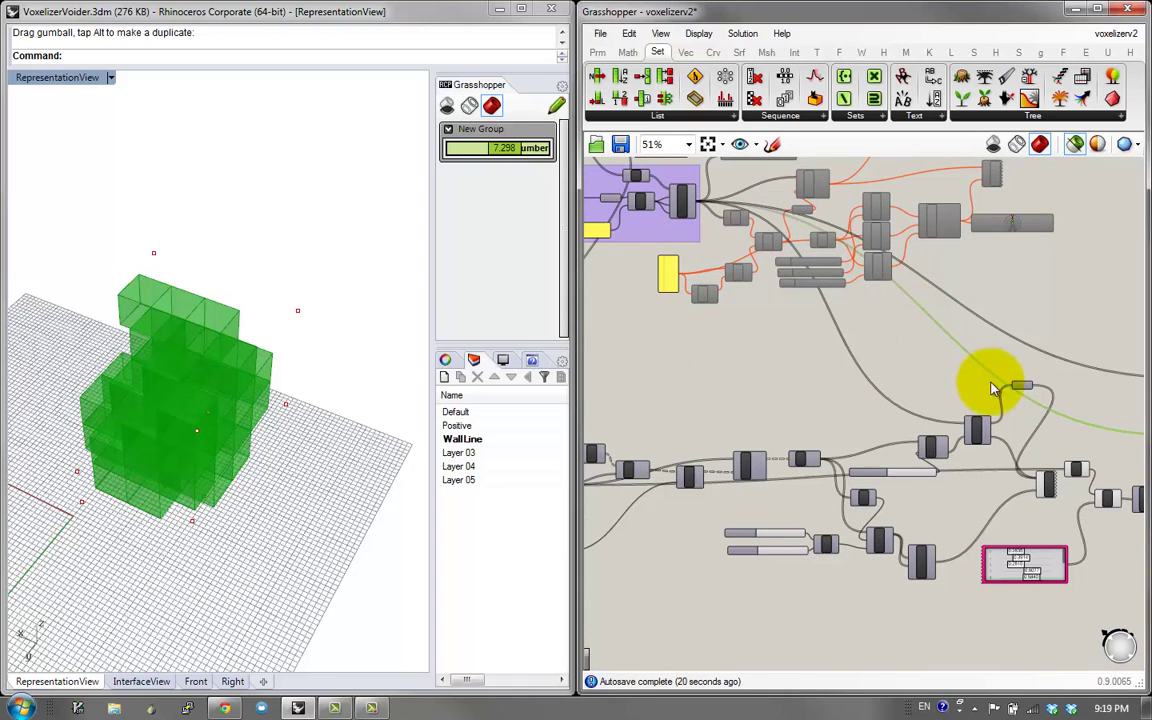
{"action": "right_click_drag", "start_coordinate": [1004, 392], "coordinate": [898, 356]}
{"action": "scroll", "coordinate": [1069, 443], "scroll_direction": "up", "scroll_amount": 1}
{"action": "right_click_drag", "start_coordinate": [1069, 443], "coordinate": [1003, 432]}
{"action": "scroll", "coordinate": [1000, 433], "scroll_direction": "up", "scroll_amount": 1}
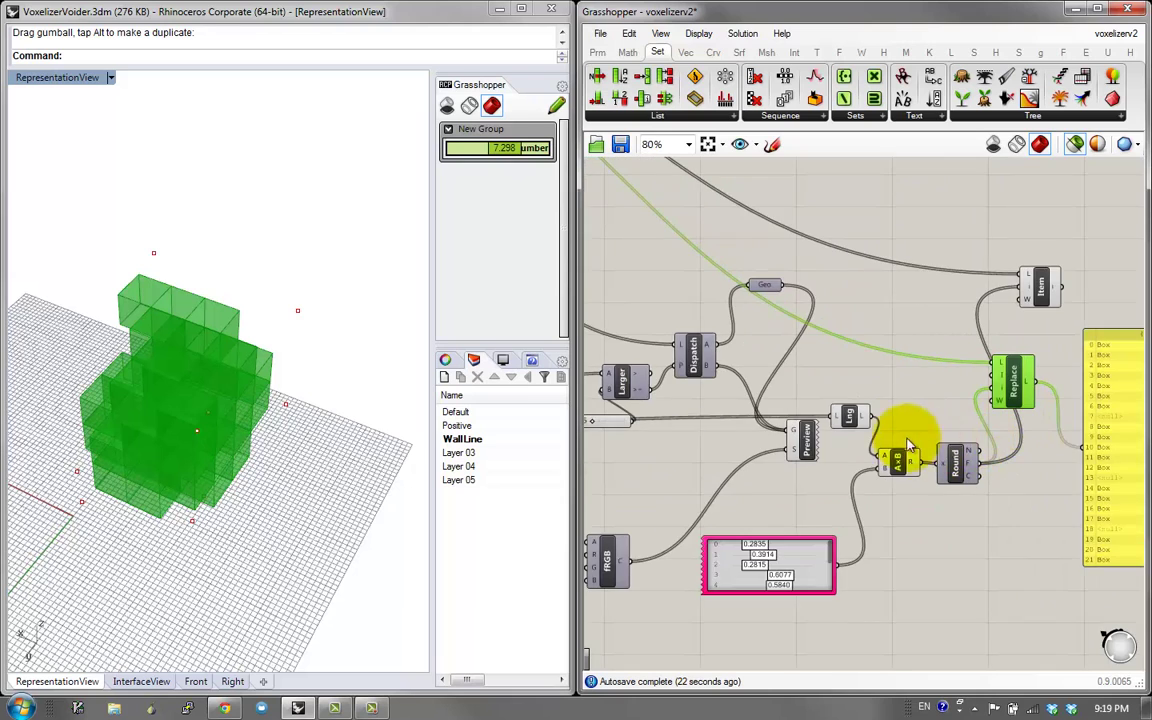
Move the Replace Items component beside Dispatch, above the Preview component
{"action": "mouse_move", "coordinate": [862, 423]}
{"action": "right_mouse_down"}
{"action": "mouse_move", "coordinate": [901, 368]}
{"action": "mouse_move", "coordinate": [766, 368]}
{"action": "mouse_move", "coordinate": [905, 422]}
{"action": "mouse_move", "coordinate": [855, 423]}
{"action": "right_mouse_up"}
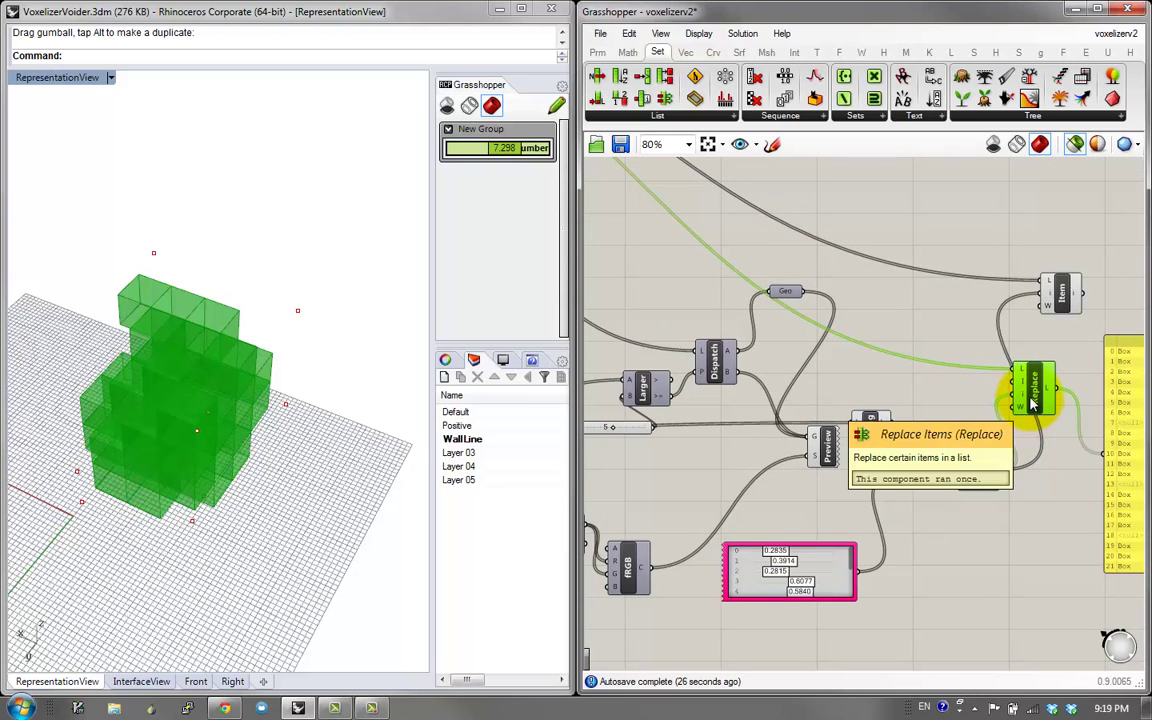
{"action": "left_click_drag", "start_coordinate": [1030, 392], "coordinate": [812, 287]}
{"action": "right_click_drag", "start_coordinate": [812, 287], "coordinate": [797, 309]}
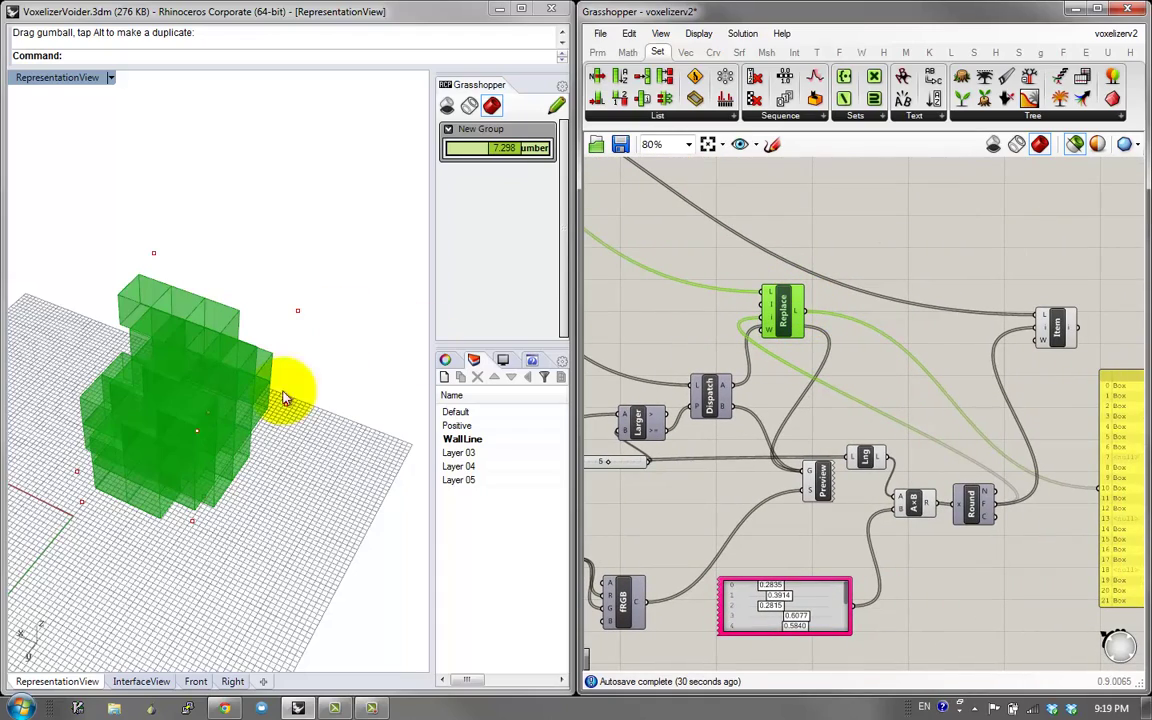
Examine the previewed boxes and the graph from the Replace Items component back to the Box component
{"action": "right_click_drag", "start_coordinate": [285, 398], "coordinate": [144, 584]}
{"action": "right_click_drag", "start_coordinate": [214, 405], "coordinate": [285, 250]}
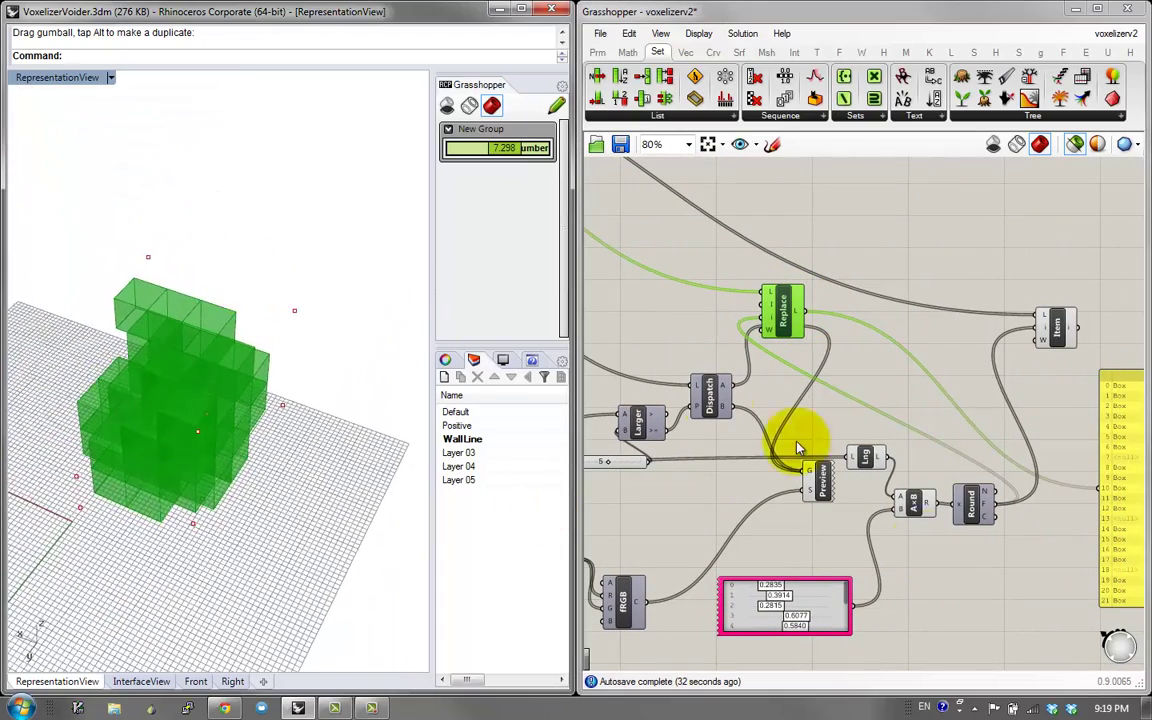
{"action": "mouse_move", "coordinate": [878, 566]}
{"action": "right_mouse_down"}
{"action": "mouse_move", "coordinate": [913, 545]}
{"action": "mouse_move", "coordinate": [1051, 545]}
{"action": "right_mouse_up"}
{"action": "right_click_drag", "start_coordinate": [676, 536], "coordinate": [830, 556]}
{"action": "mouse_move", "coordinate": [826, 550]}
{"action": "right_mouse_down"}
{"action": "mouse_move", "coordinate": [818, 525]}
{"action": "mouse_move", "coordinate": [672, 461]}
{"action": "mouse_move", "coordinate": [697, 562]}
{"action": "right_mouse_up"}
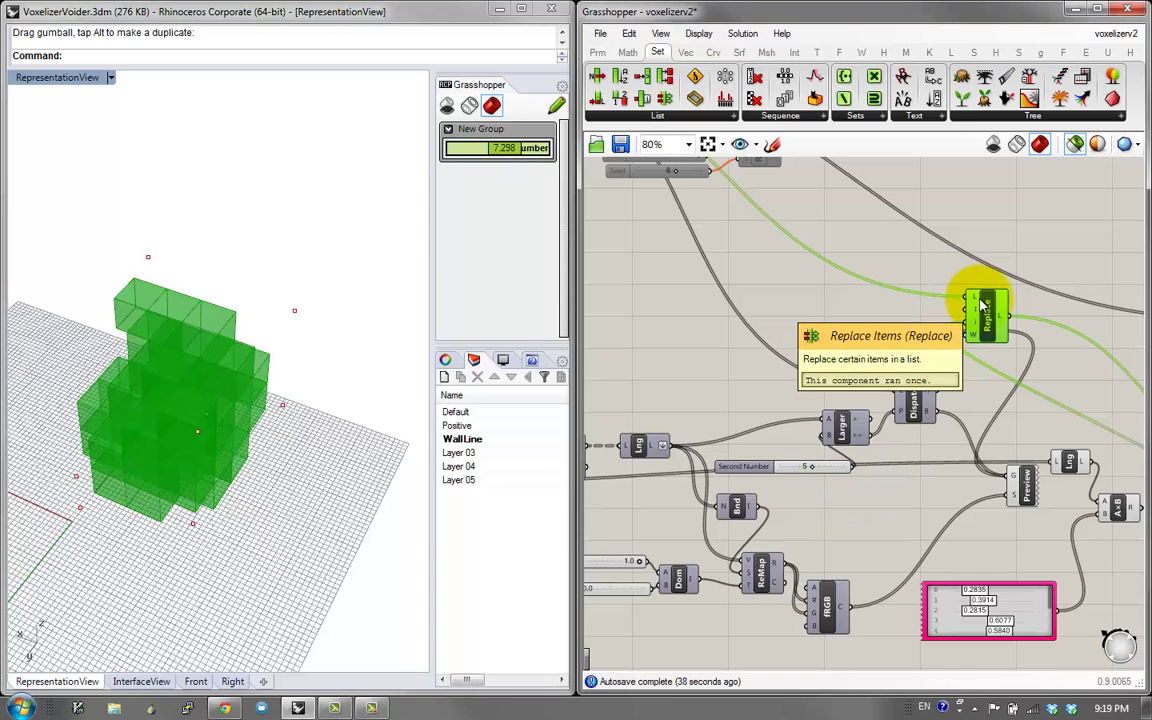
{"action": "right_click_drag", "start_coordinate": [988, 385], "coordinate": [1049, 447]}
{"action": "scroll", "coordinate": [1030, 411], "scroll_direction": "down", "scroll_amount": 1}
{"action": "right_click_drag", "start_coordinate": [885, 371], "coordinate": [1020, 406]}
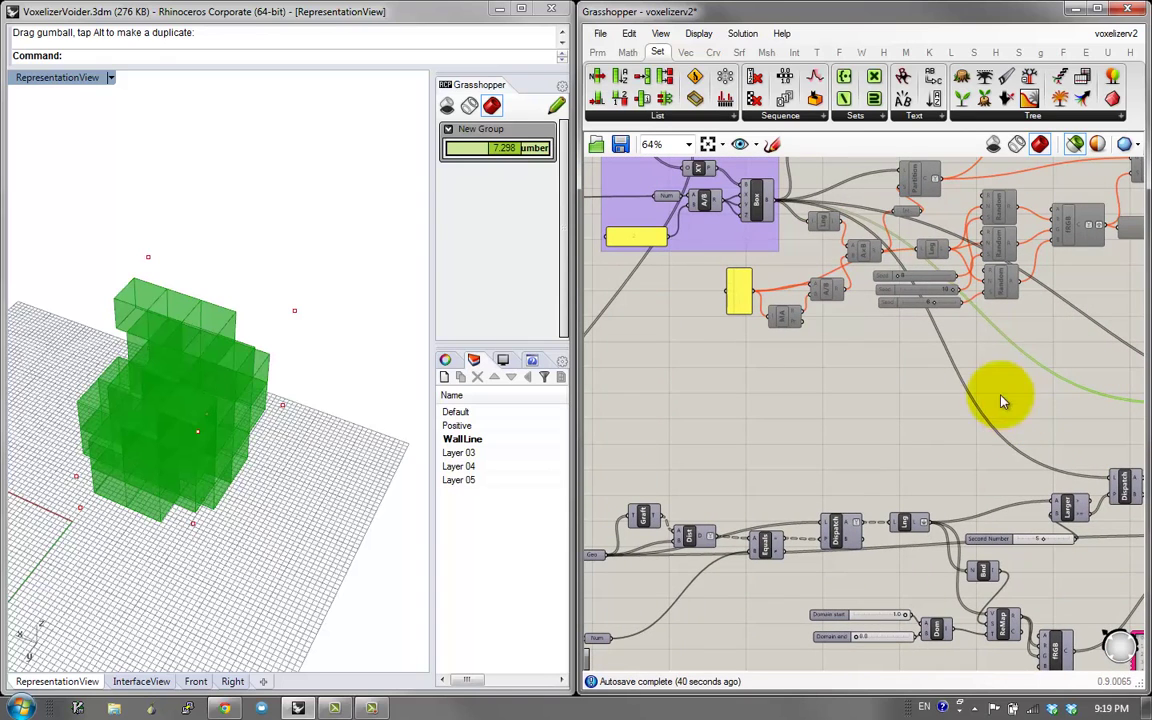
Trace the graph from the Geo parameter feeding Graft through the neighbour-count components to the gene list and Replace Items component
{"action": "right_click_drag", "start_coordinate": [897, 245], "coordinate": [957, 270]}
{"action": "right_click_drag", "start_coordinate": [775, 533], "coordinate": [762, 406]}
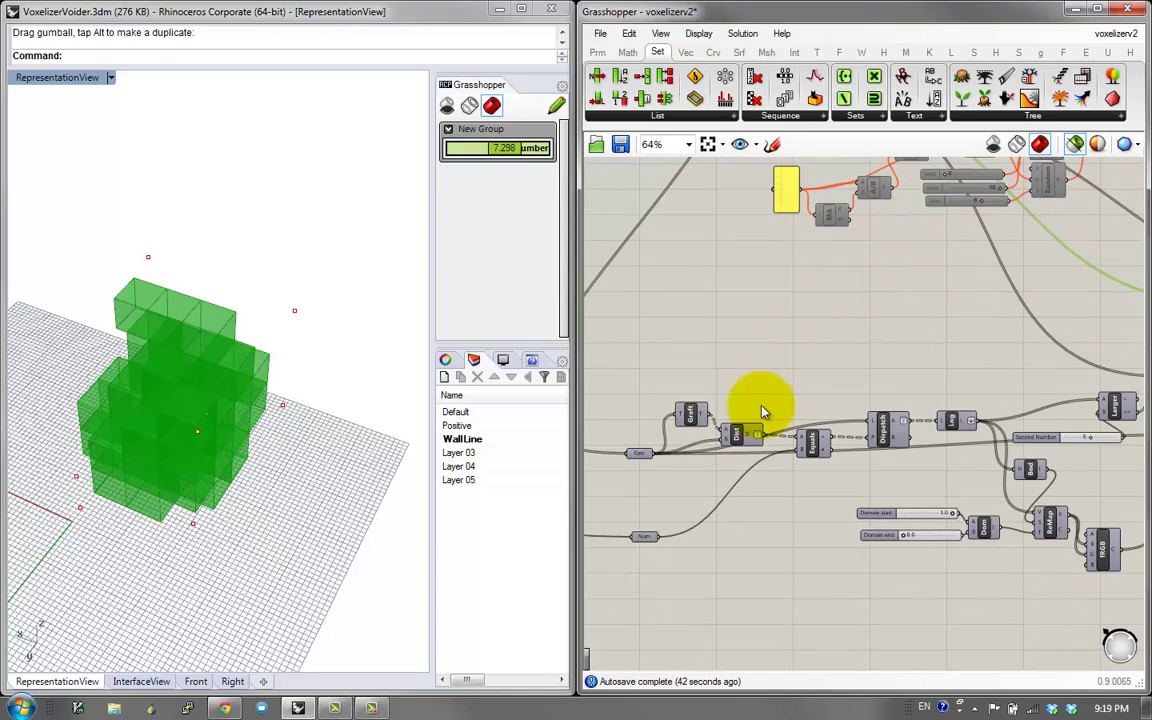
{"action": "left_click", "coordinate": [644, 455]}
{"action": "right_click_drag", "start_coordinate": [702, 383], "coordinate": [620, 358]}
{"action": "right_click_drag", "start_coordinate": [999, 381], "coordinate": [893, 348]}
{"action": "left_click_drag", "start_coordinate": [1030, 288], "coordinate": [940, 258]}
{"action": "right_click_drag", "start_coordinate": [940, 258], "coordinate": [812, 257]}
{"action": "right_click_drag", "start_coordinate": [994, 491], "coordinate": [802, 501]}
Move the gene list, Length, Multiplication, Round, panel and Replace Items components together to the empty canvas area below the Geo parameter
{"action": "left_click_drag", "start_coordinate": [1041, 555], "coordinate": [765, 350]}
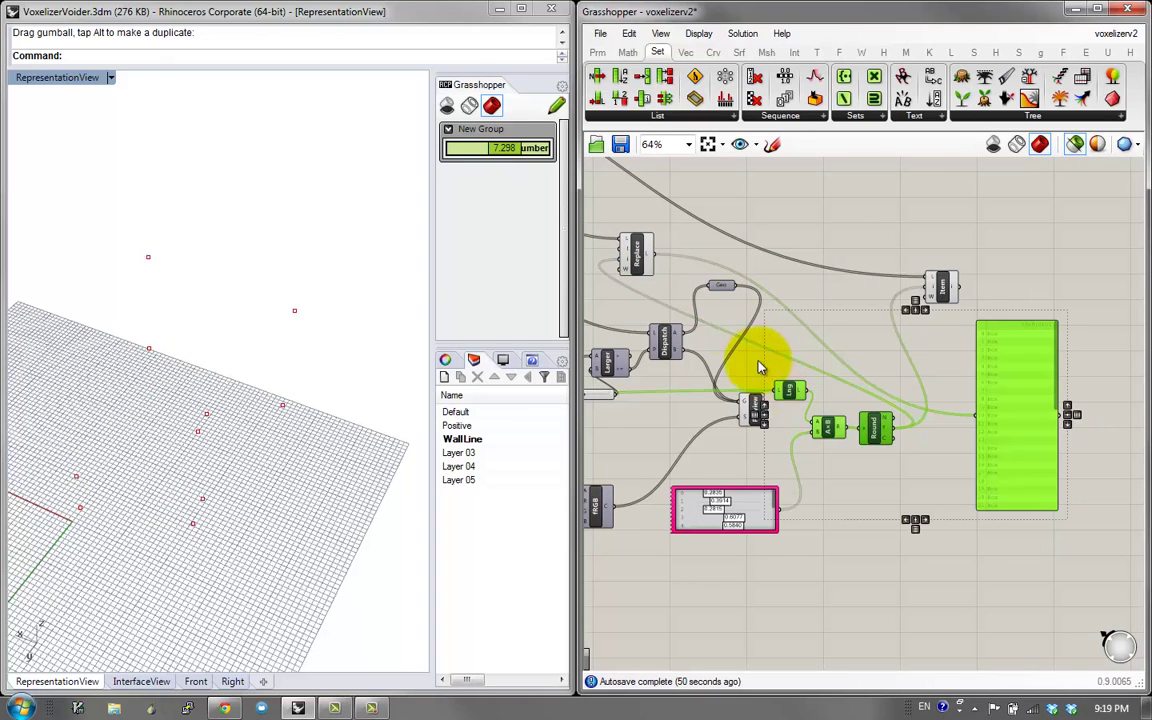
{"action": "left_click", "coordinate": [748, 508], "text": "shift"}
{"action": "left_click", "coordinate": [636, 254], "text": "shift"}
{"action": "scroll", "coordinate": [850, 345], "scroll_direction": "down", "scroll_amount": 5}
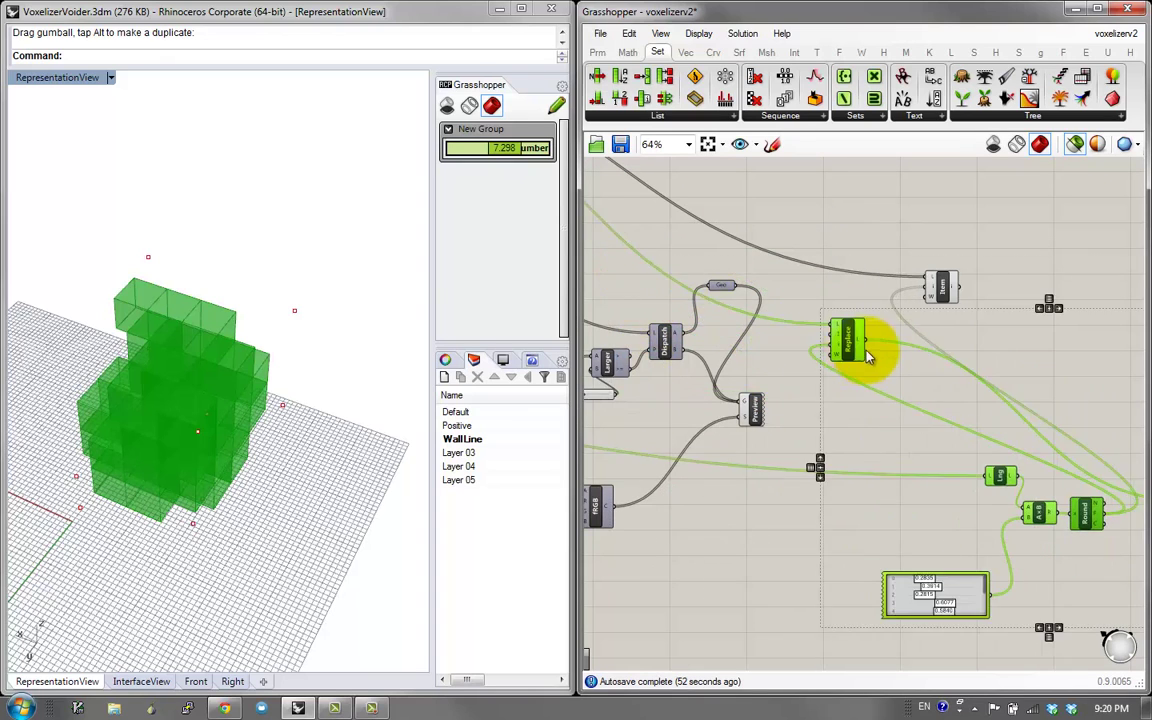
{"action": "left_click_drag", "start_coordinate": [838, 350], "coordinate": [790, 450]}
{"action": "scroll", "coordinate": [797, 437], "scroll_direction": "up", "scroll_amount": 4}
{"action": "scroll", "coordinate": [800, 418], "scroll_direction": "down", "scroll_amount": 1}
{"action": "left_click", "coordinate": [812, 425]}
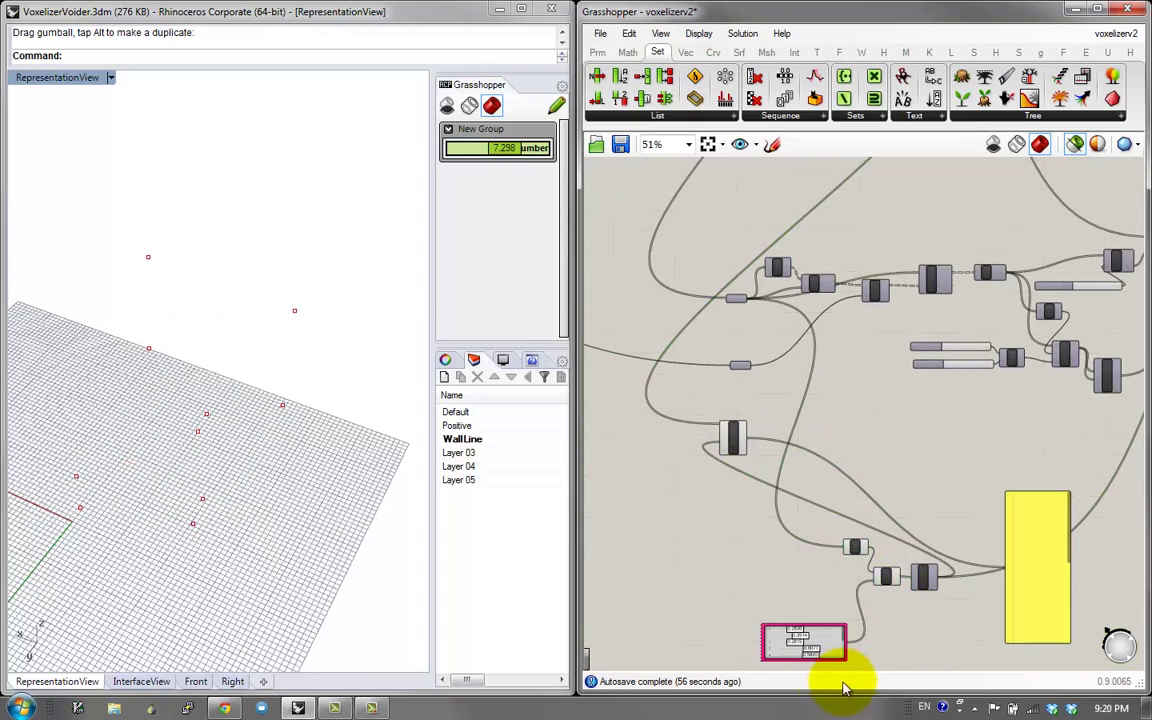
Reposition the gene list and the List Length component beside the Multiplication component they feed
{"action": "left_click_drag", "start_coordinate": [839, 650], "coordinate": [820, 618]}
{"action": "scroll", "coordinate": [864, 555], "scroll_direction": "up", "scroll_amount": 2}
{"action": "left_click_drag", "start_coordinate": [862, 557], "coordinate": [854, 586]}
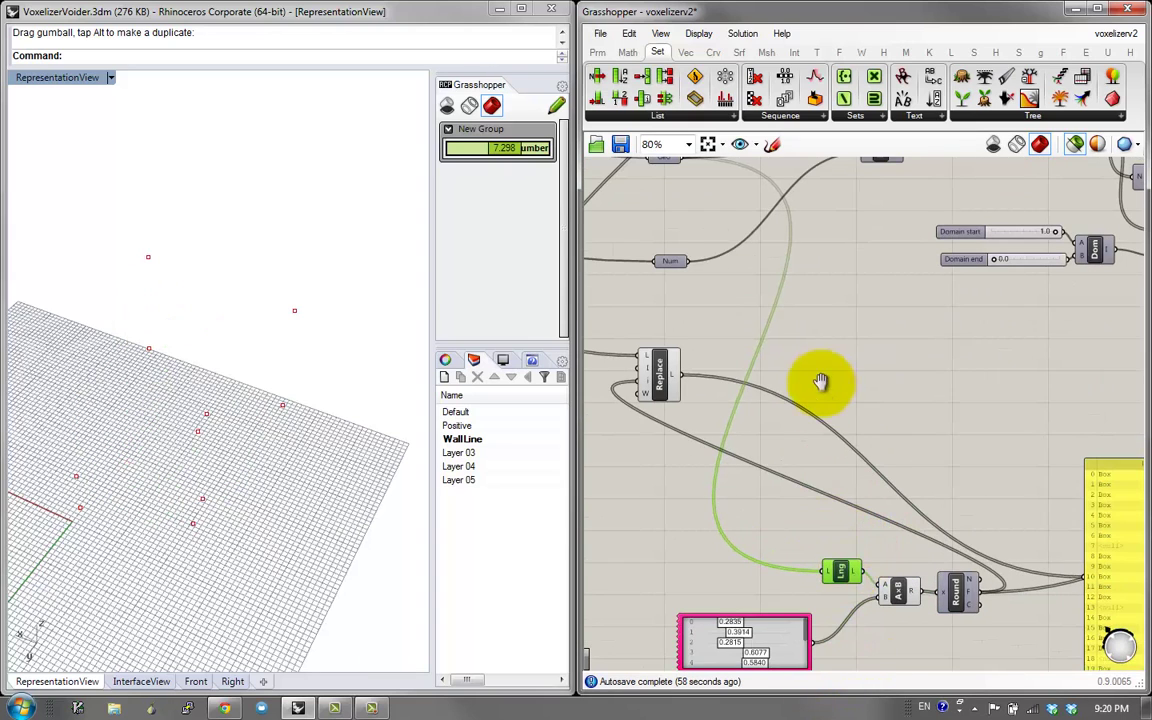
Move Replace Items above the Length component and replace the boxes in its list input with the Geo parameter's points
{"action": "right_click_drag", "start_coordinate": [823, 383], "coordinate": [814, 412]}
{"action": "left_click_drag", "start_coordinate": [634, 421], "coordinate": [780, 440]}
{"action": "left_click_drag", "start_coordinate": [654, 407], "coordinate": [880, 436]}
{"action": "right_click_drag", "start_coordinate": [880, 436], "coordinate": [871, 472]}
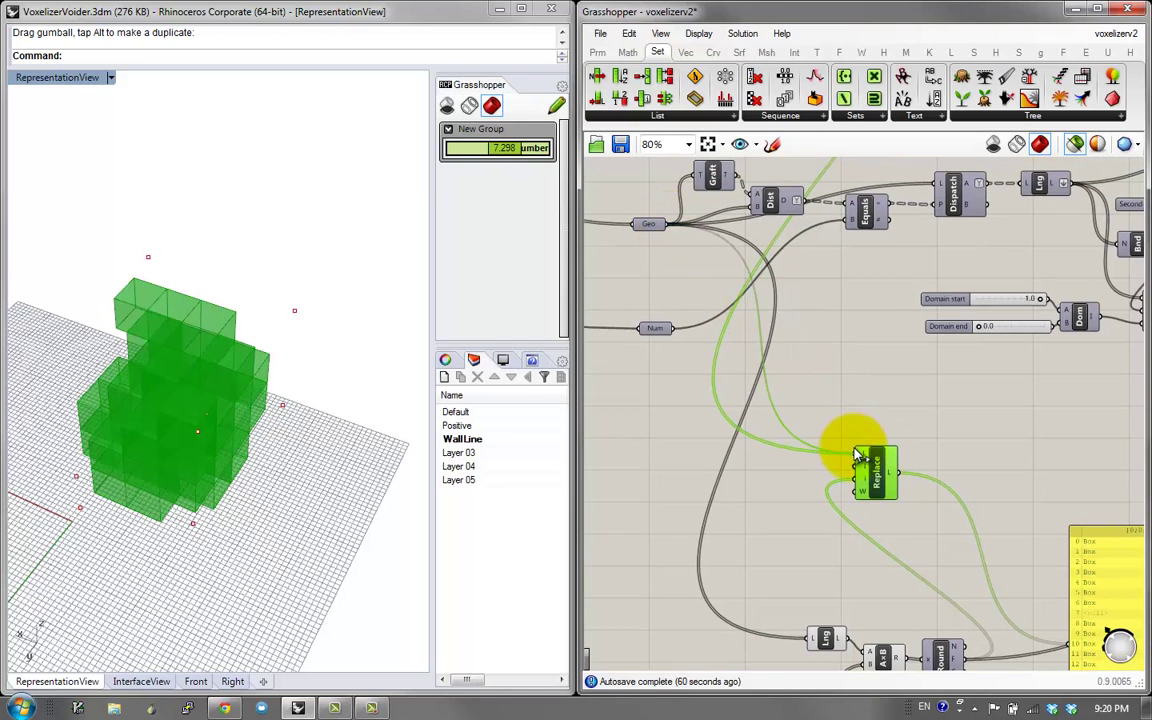
{"action": "left_click_drag", "start_coordinate": [856, 454], "coordinate": [858, 456]}
Preview the Replace Items points and randomize the gene list by 10%, followed by 100% twice
{"action": "right_click_drag", "start_coordinate": [906, 511], "coordinate": [743, 404]}
{"action": "right_click_drag", "start_coordinate": [686, 637], "coordinate": [774, 637]}
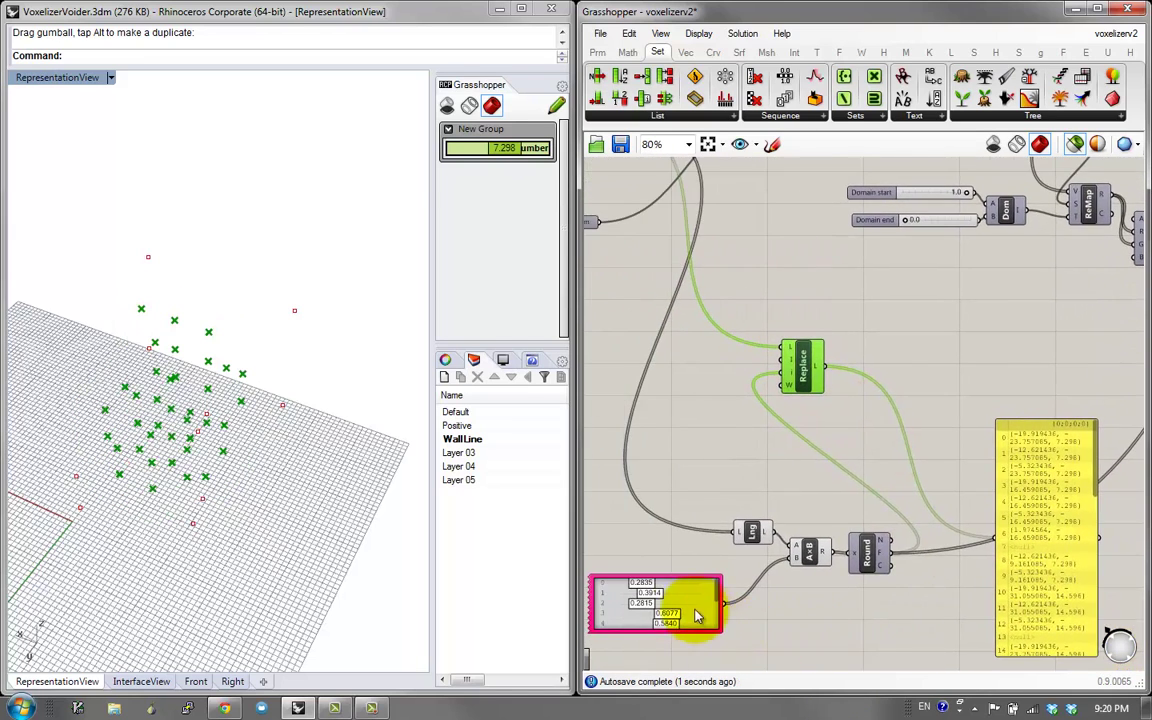
{"action": "right_click", "coordinate": [687, 597]}
{"action": "left_click", "coordinate": [663, 461]}
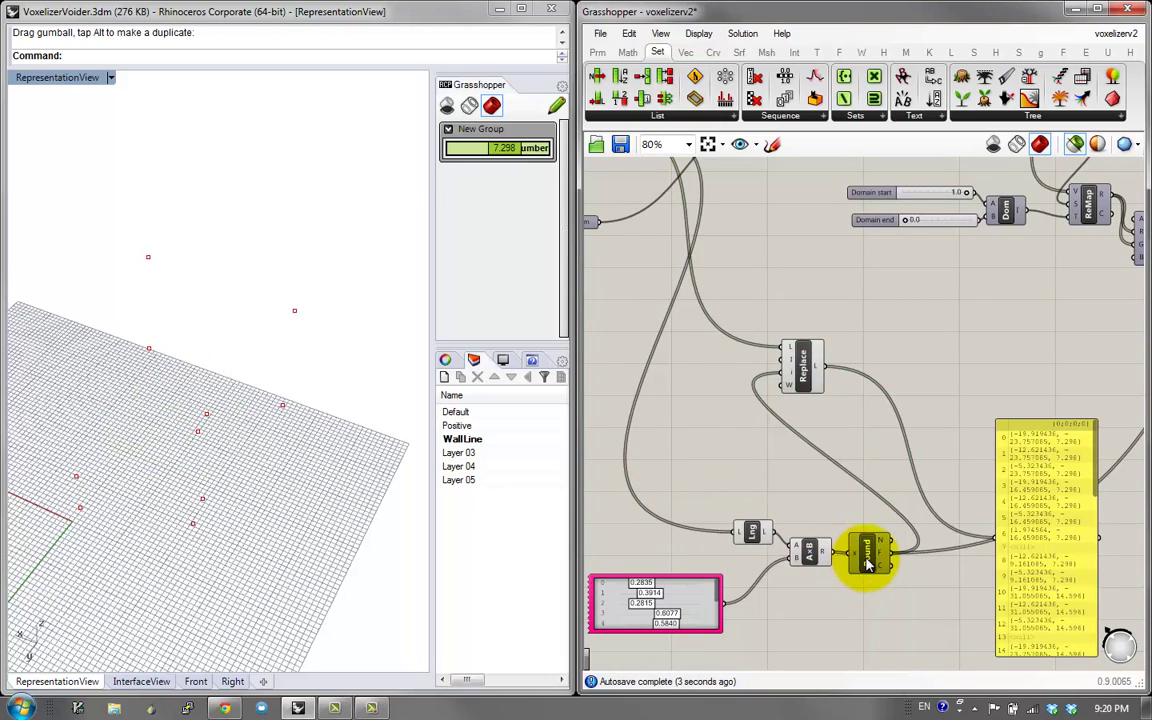
{"action": "left_click", "coordinate": [809, 395]}
{"action": "right_click", "coordinate": [675, 610]}
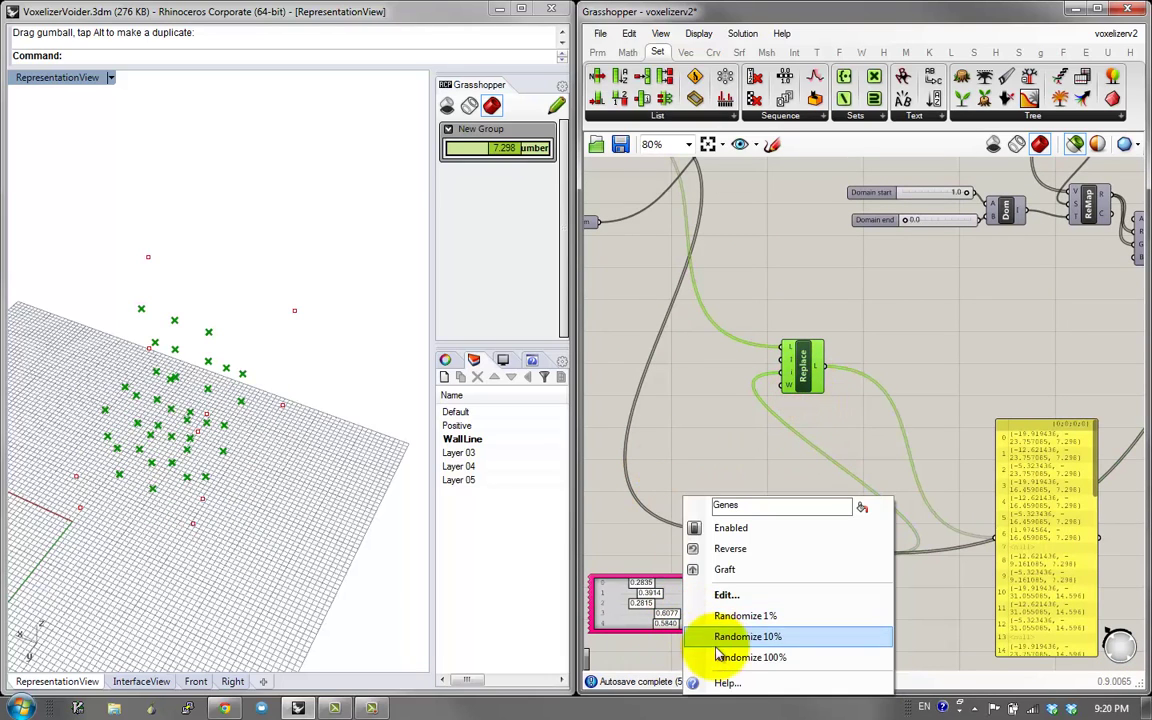
{"action": "left_click", "coordinate": [735, 635]}
{"action": "right_click", "coordinate": [703, 608]}
{"action": "left_click", "coordinate": [750, 657]}
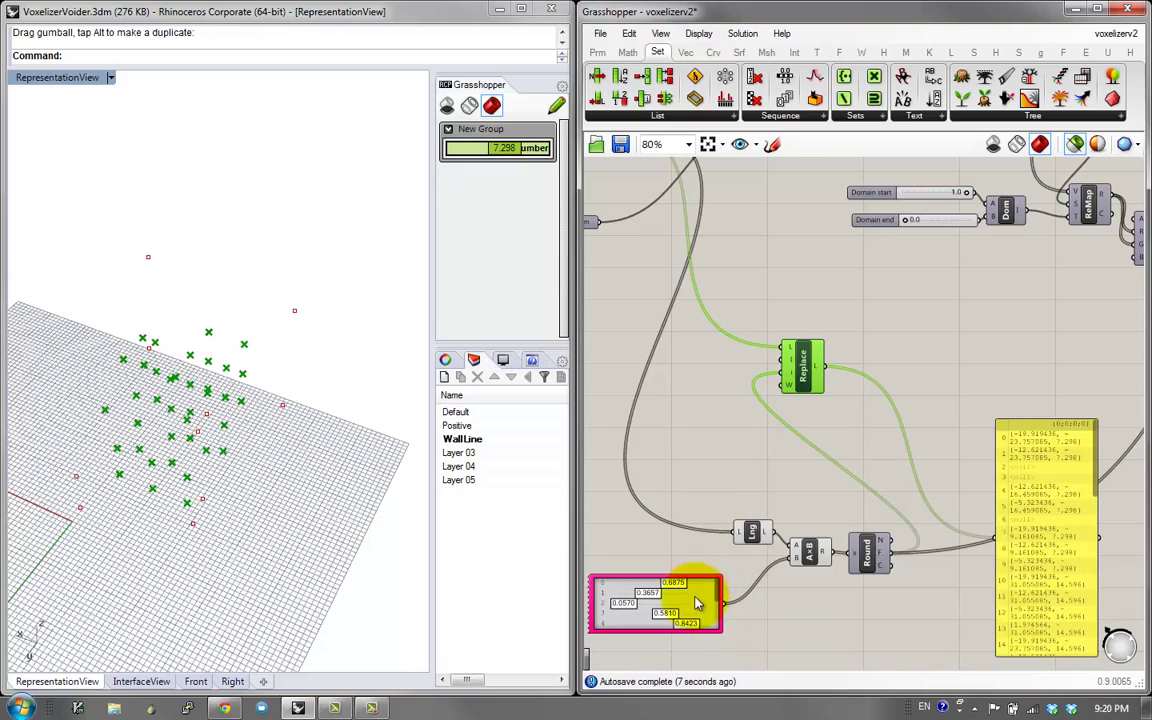
{"action": "right_click", "coordinate": [689, 597]}
{"action": "left_click", "coordinate": [753, 657]}
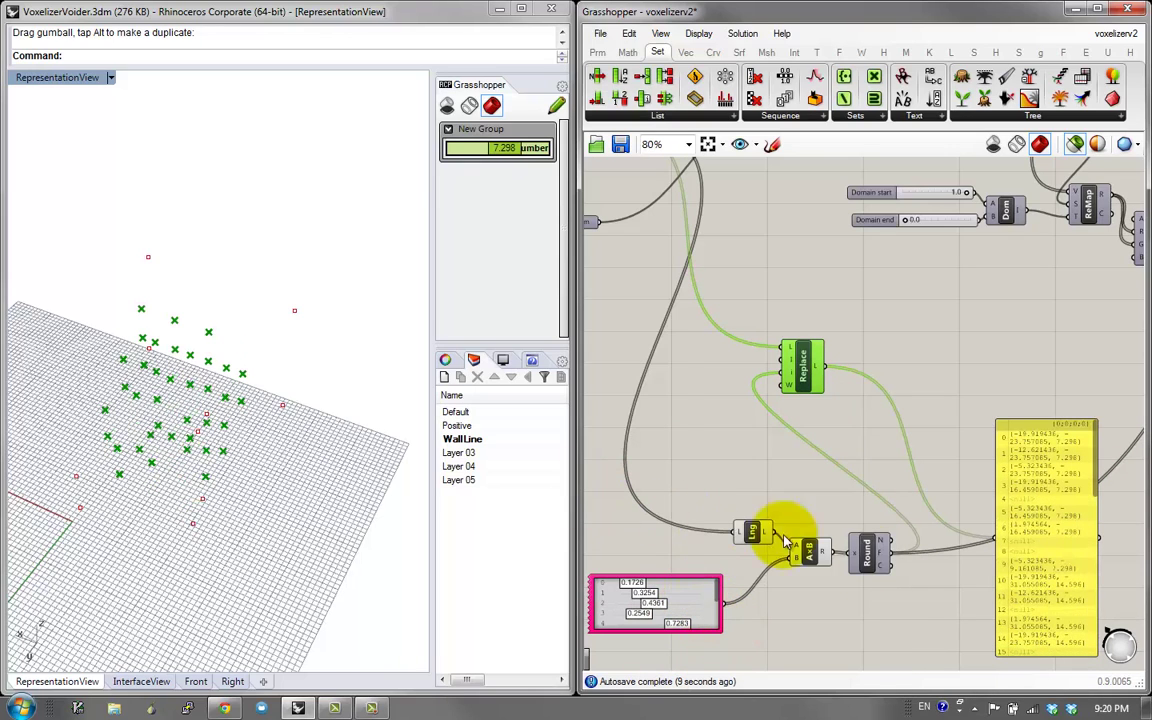
Check the gene list's settings without changing them, randomize it by 100%, and select Replace Items to preview its points
{"action": "double_click", "coordinate": [678, 602]}
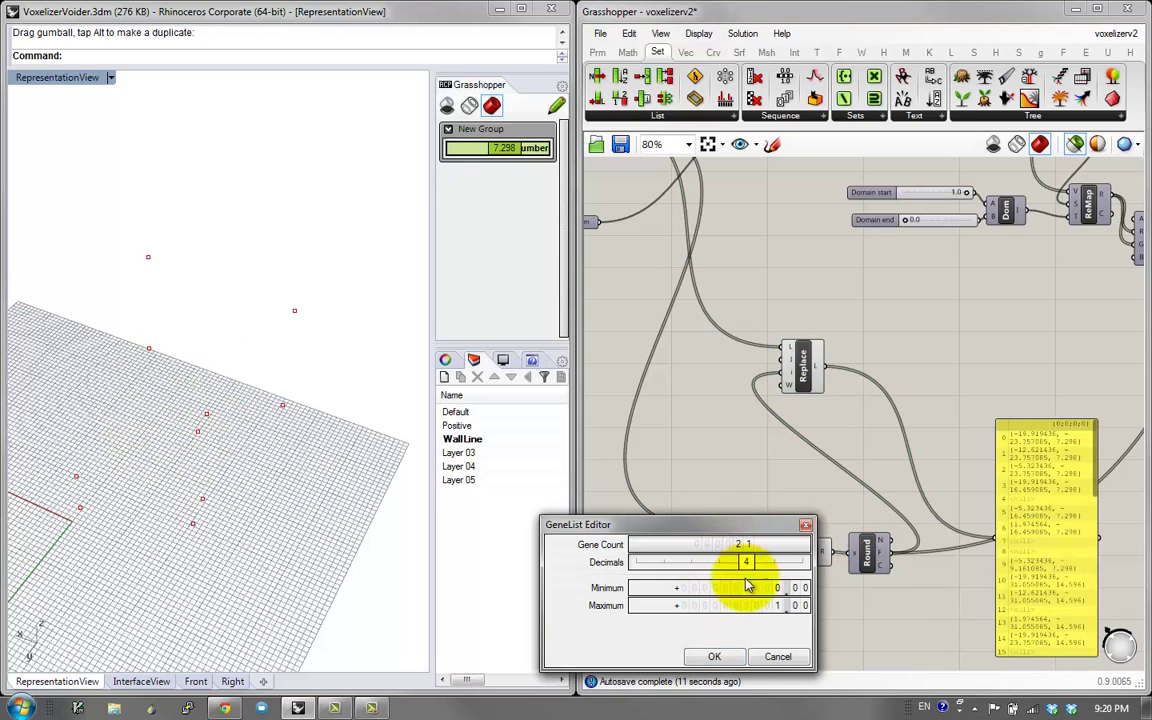
{"action": "left_click", "coordinate": [714, 656]}
{"action": "right_click", "coordinate": [703, 606]}
{"action": "left_click", "coordinate": [778, 657]}
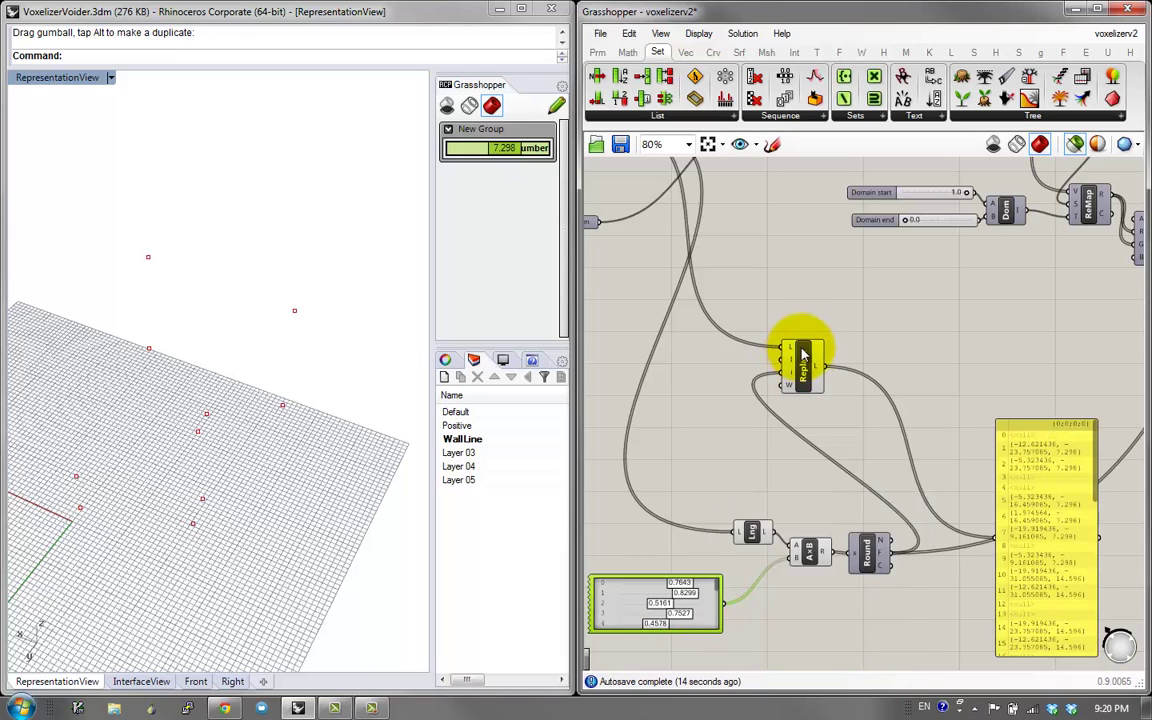
{"action": "left_click", "coordinate": [806, 362]}
Add a Geometry parameter beside Replace Items and connect it to the Replace Items output
{"action": "right_click_drag", "start_coordinate": [866, 400], "coordinate": [882, 349]}
{"action": "double_click", "coordinate": [904, 331]}
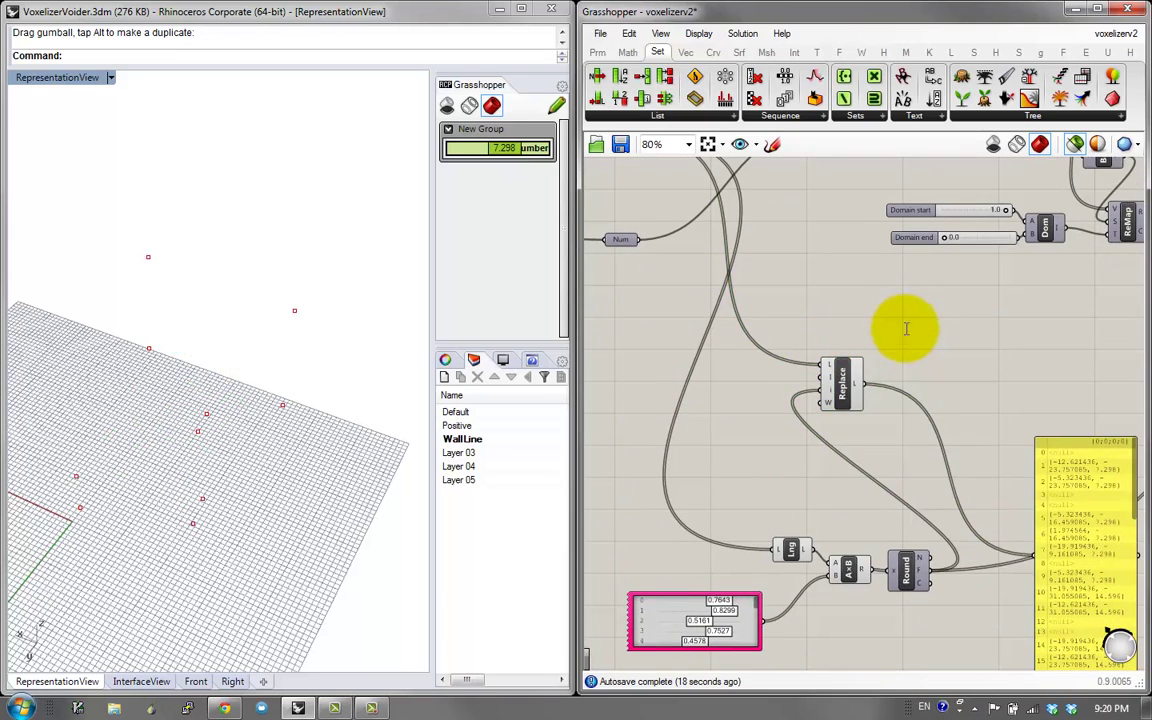
{"action": "type", "text": "ge"}
{"action": "left_click", "coordinate": [880, 312]}
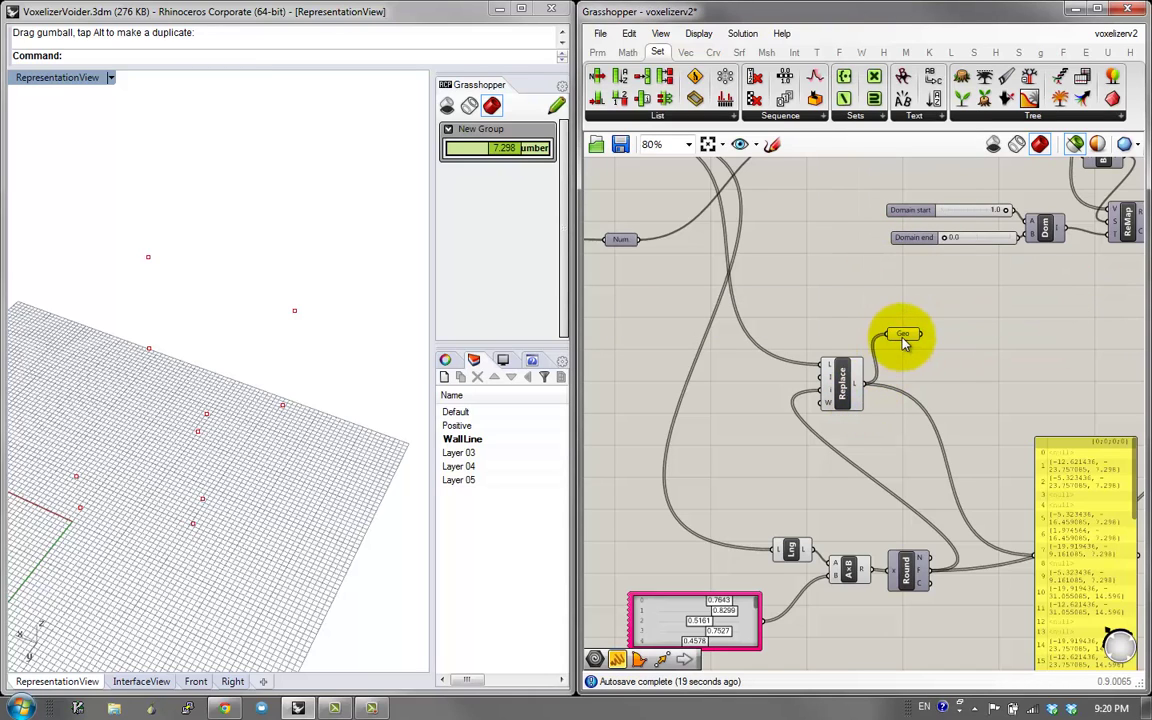
{"action": "scroll", "coordinate": [951, 455], "scroll_direction": "up", "scroll_amount": 2}
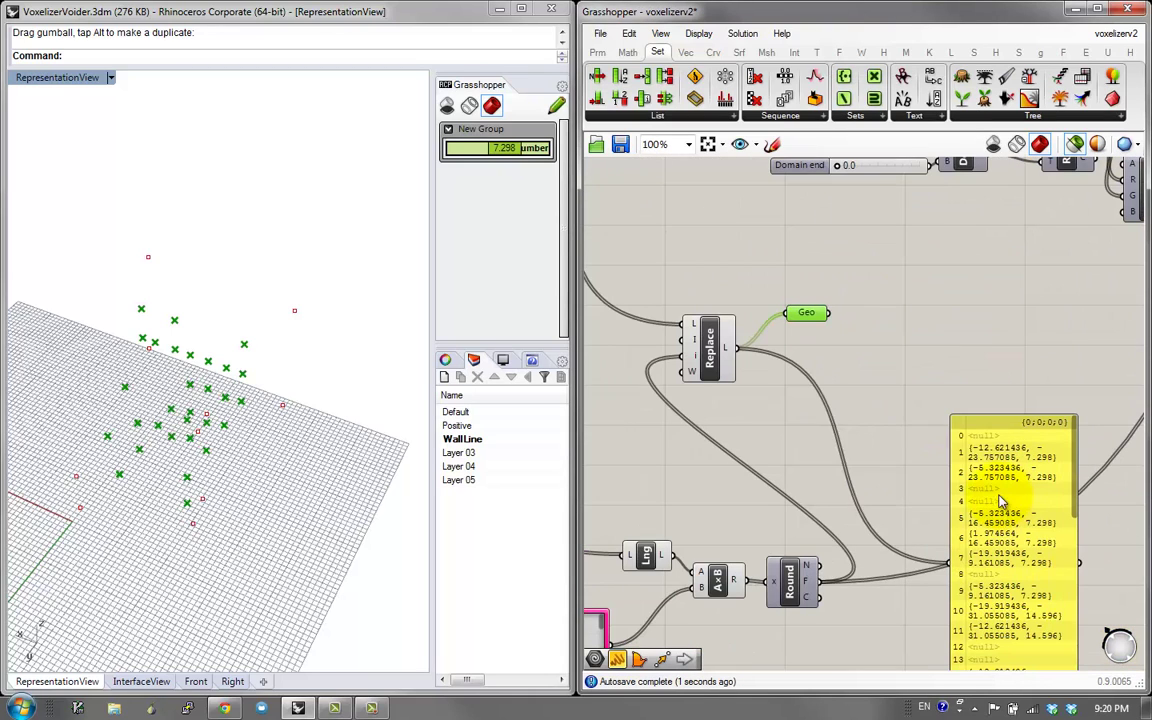
Add a Clean Tree component after Replace Items and feed it the Replace Items output
{"action": "double_click", "coordinate": [896, 395]}
{"action": "type", "text": "cle"}
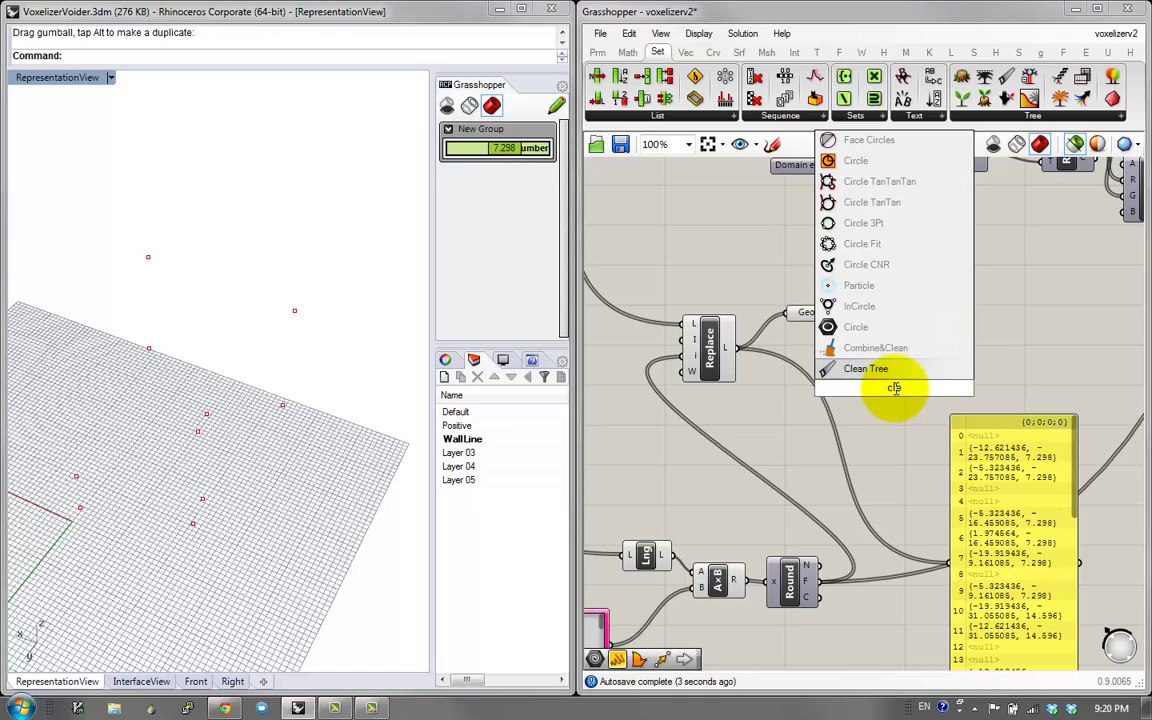
{"action": "left_click", "coordinate": [865, 370]}
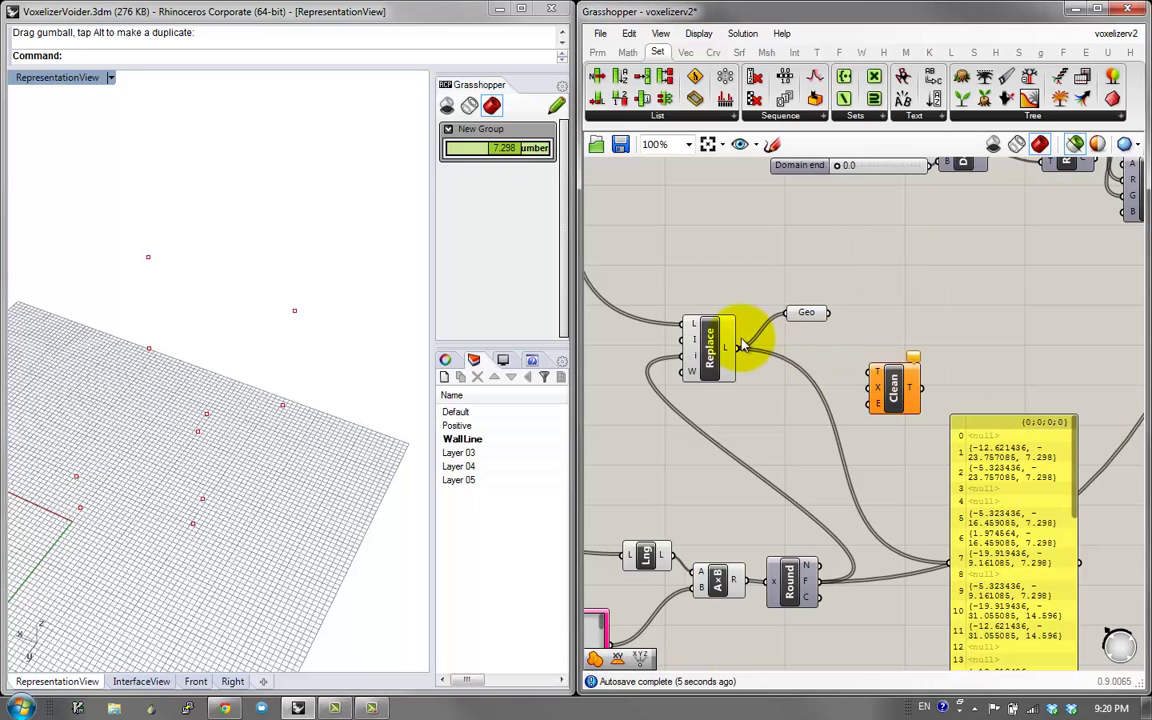
{"action": "mouse_move", "coordinate": [805, 368]}
{"action": "left_mouse_down"}
{"action": "mouse_move", "coordinate": [869, 371]}
{"action": "mouse_move", "coordinate": [822, 366]}
{"action": "left_mouse_up"}
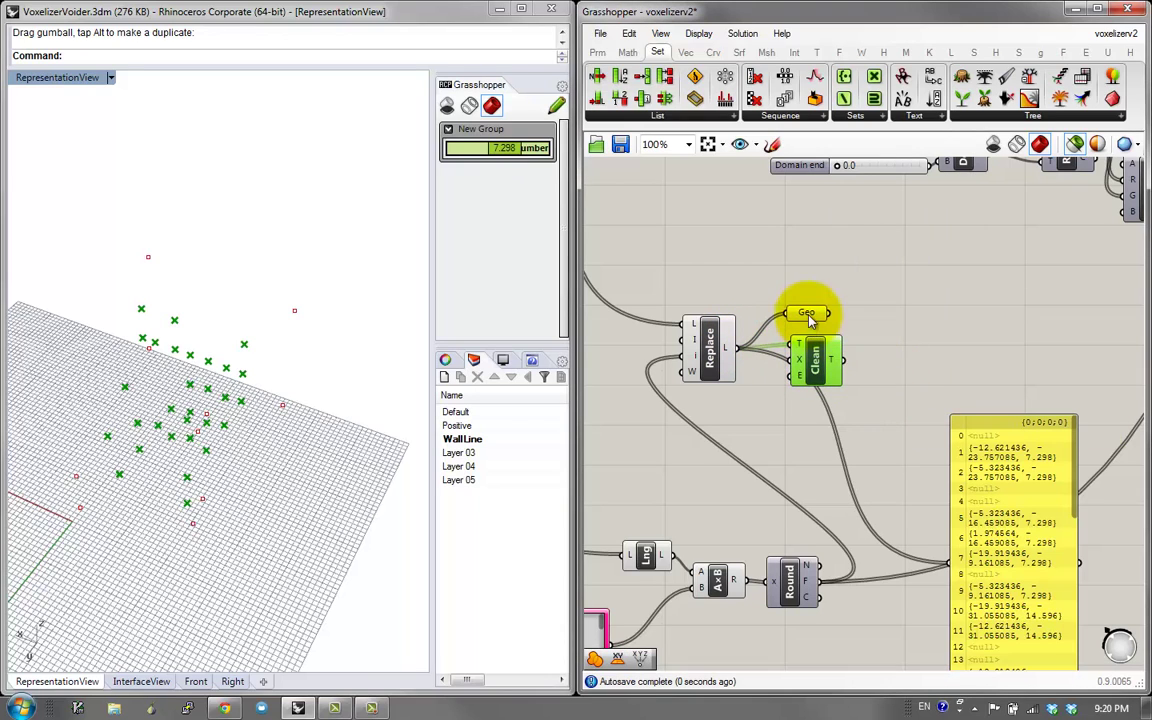
Place the Geometry parameter beside Clean Tree and route the cleaned points to it and to the panel
{"action": "left_click_drag", "start_coordinate": [810, 316], "coordinate": [857, 329]}
{"action": "left_click_drag", "start_coordinate": [955, 568], "coordinate": [950, 564]}
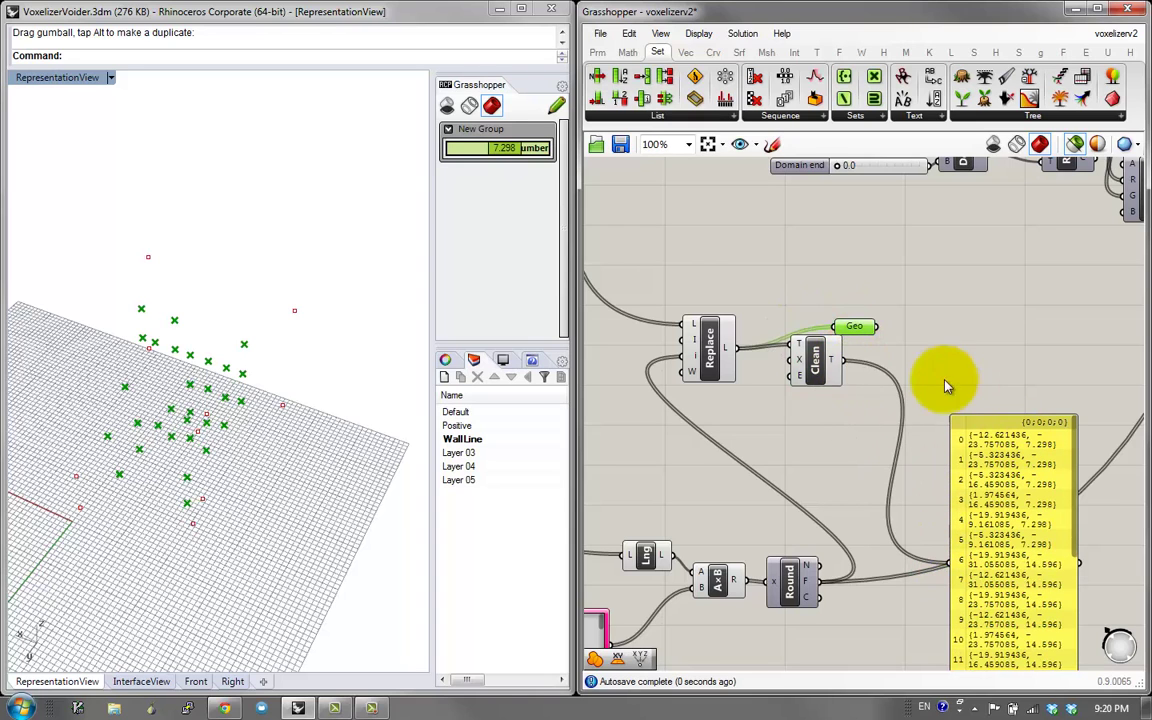
{"action": "left_click", "coordinate": [815, 356]}
{"action": "scroll", "coordinate": [812, 386], "scroll_direction": "down", "scroll_amount": 3}
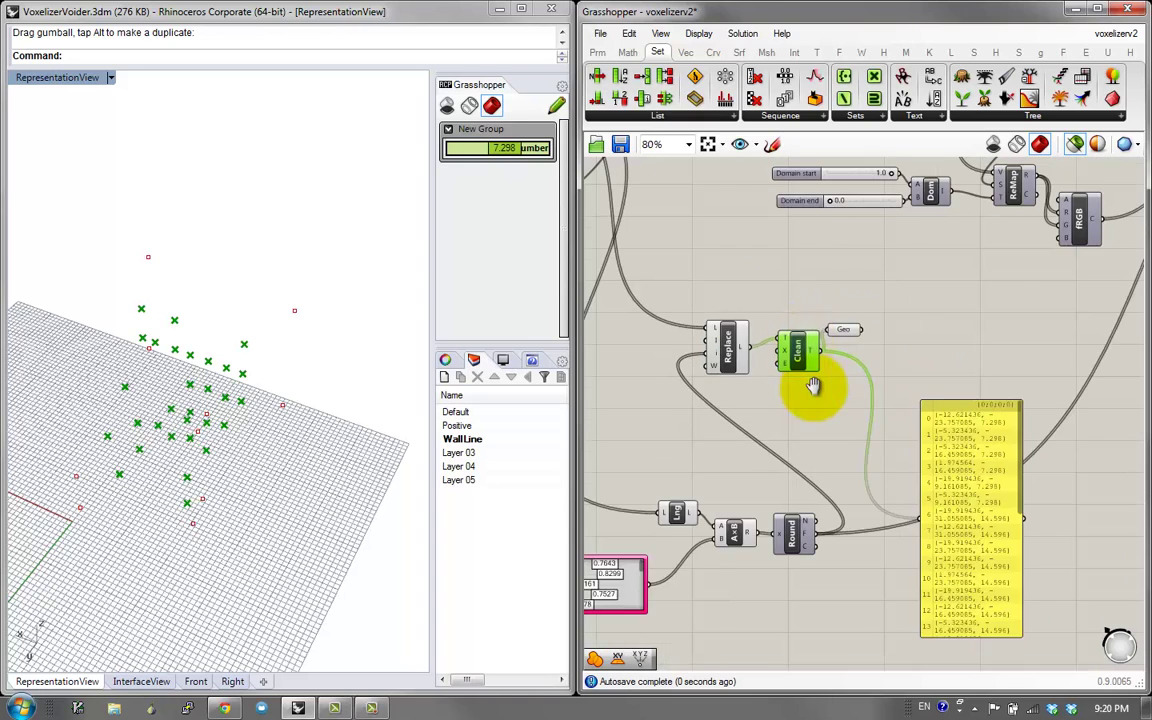
Move the components from Graft through Preview and List Item further right, away from the Geo and Num parameters
{"action": "scroll", "coordinate": [910, 453], "scroll_direction": "down", "scroll_amount": 3}
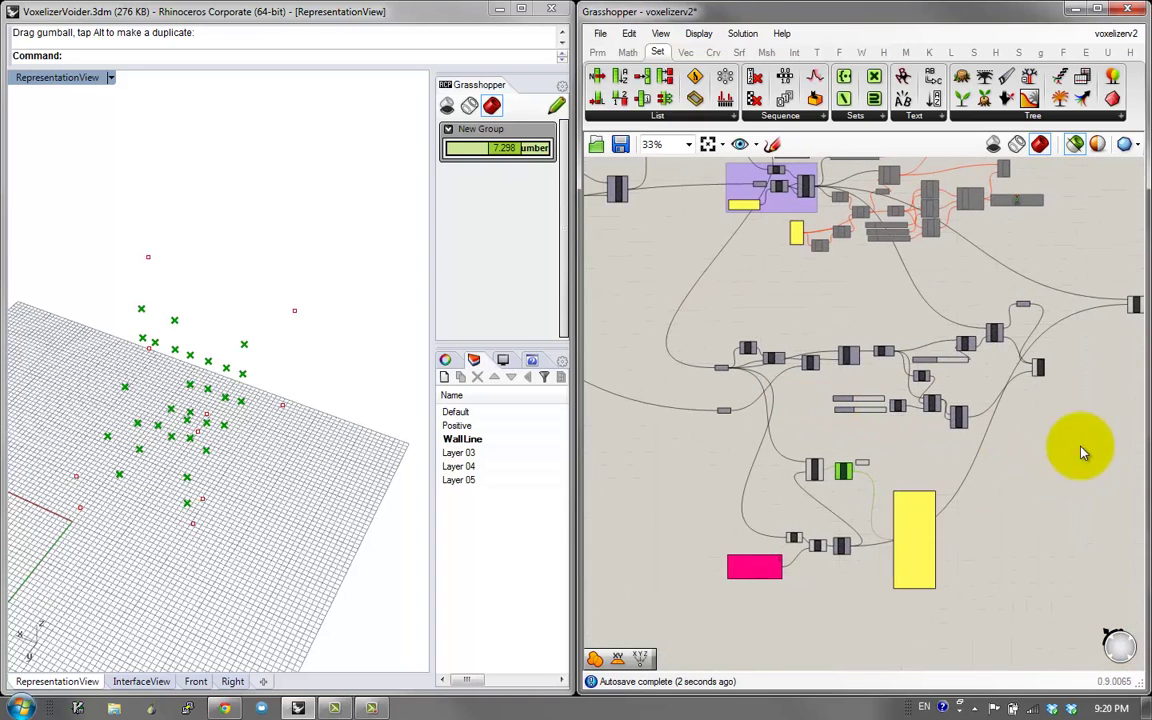
{"action": "left_click_drag", "start_coordinate": [1119, 425], "coordinate": [742, 295]}
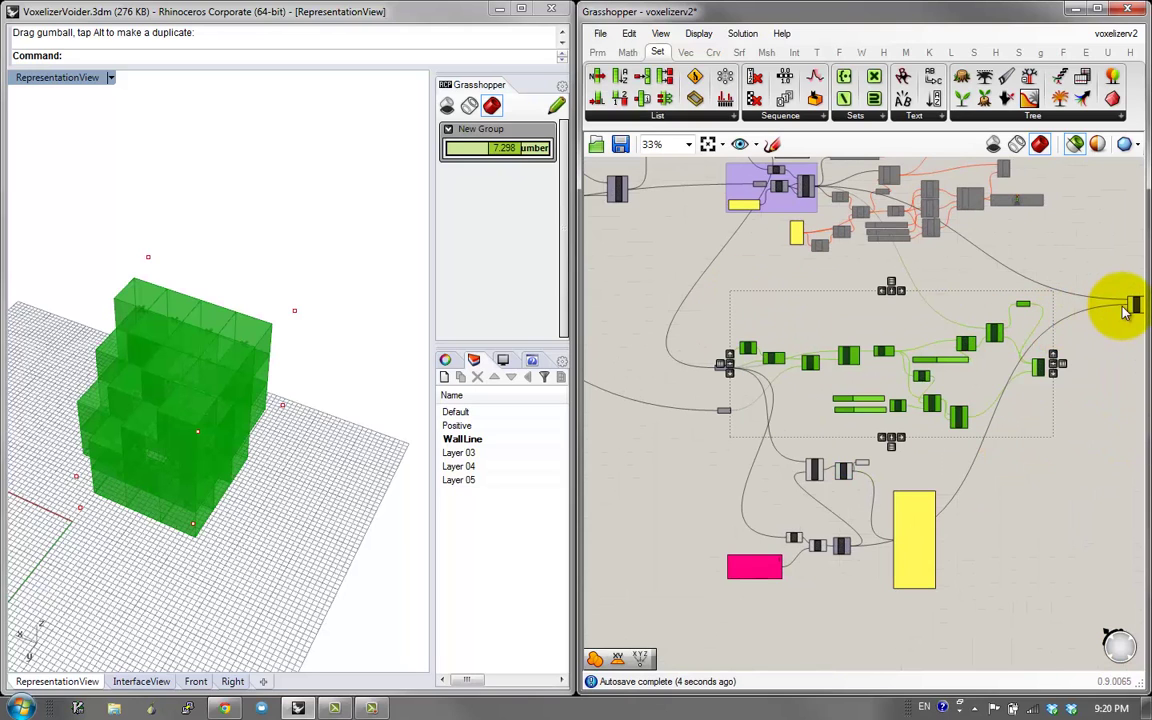
{"action": "left_click_drag", "start_coordinate": [1144, 328], "coordinate": [1108, 291], "text": "shift"}
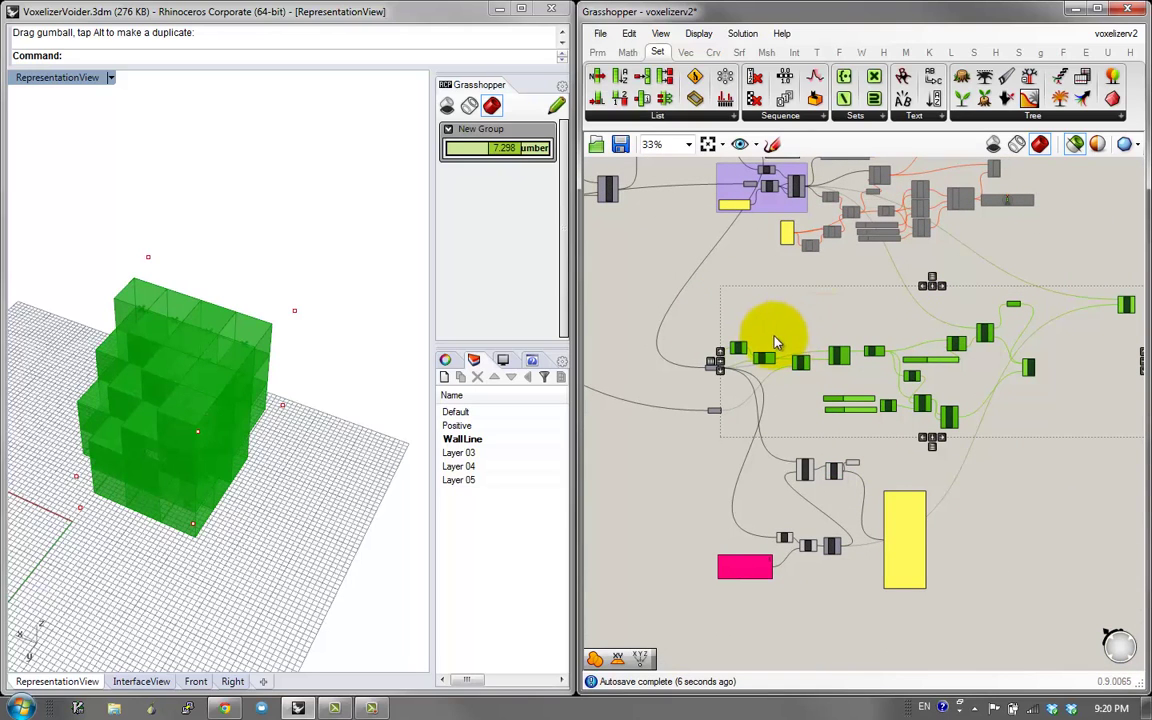
{"action": "left_click_drag", "start_coordinate": [736, 348], "coordinate": [862, 354]}
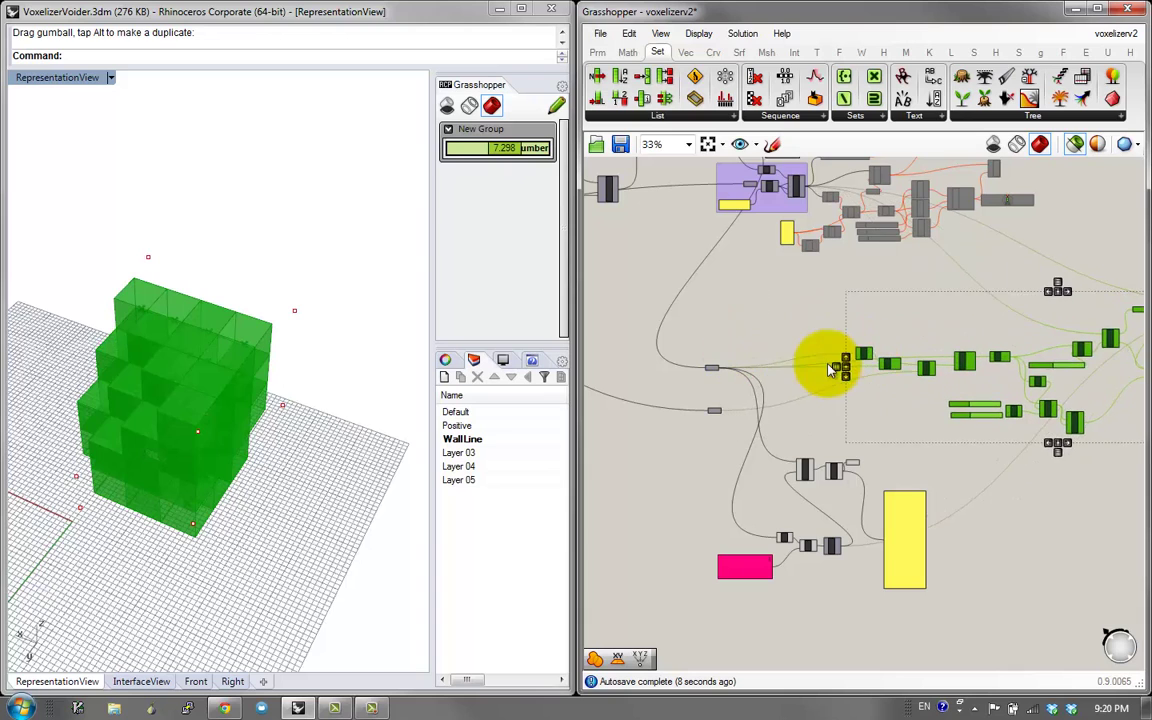
{"action": "left_click", "coordinate": [836, 448]}
Move the cleaned-points Geometry parameter up in front of Graft, and shift the original Geo parameter slightly upward
{"action": "scroll", "coordinate": [838, 455], "scroll_direction": "up", "scroll_amount": 1}
{"action": "scroll", "coordinate": [862, 481], "scroll_direction": "up", "scroll_amount": 2}
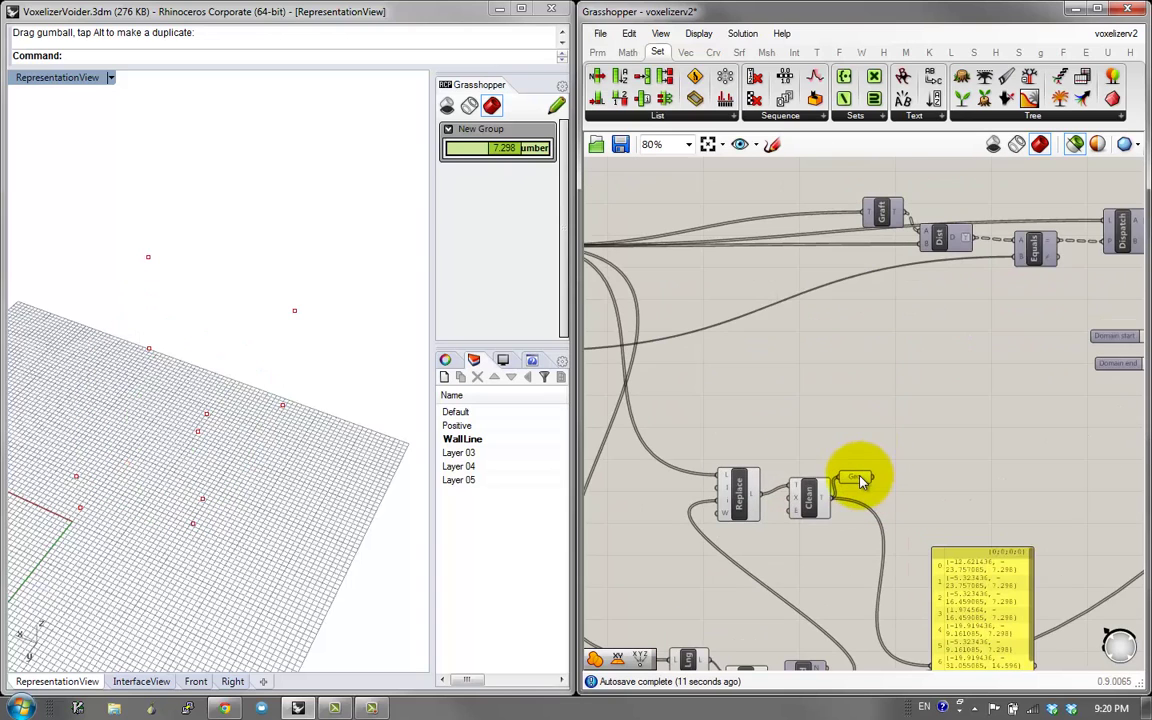
{"action": "scroll", "coordinate": [790, 267], "scroll_direction": "down", "scroll_amount": 2}
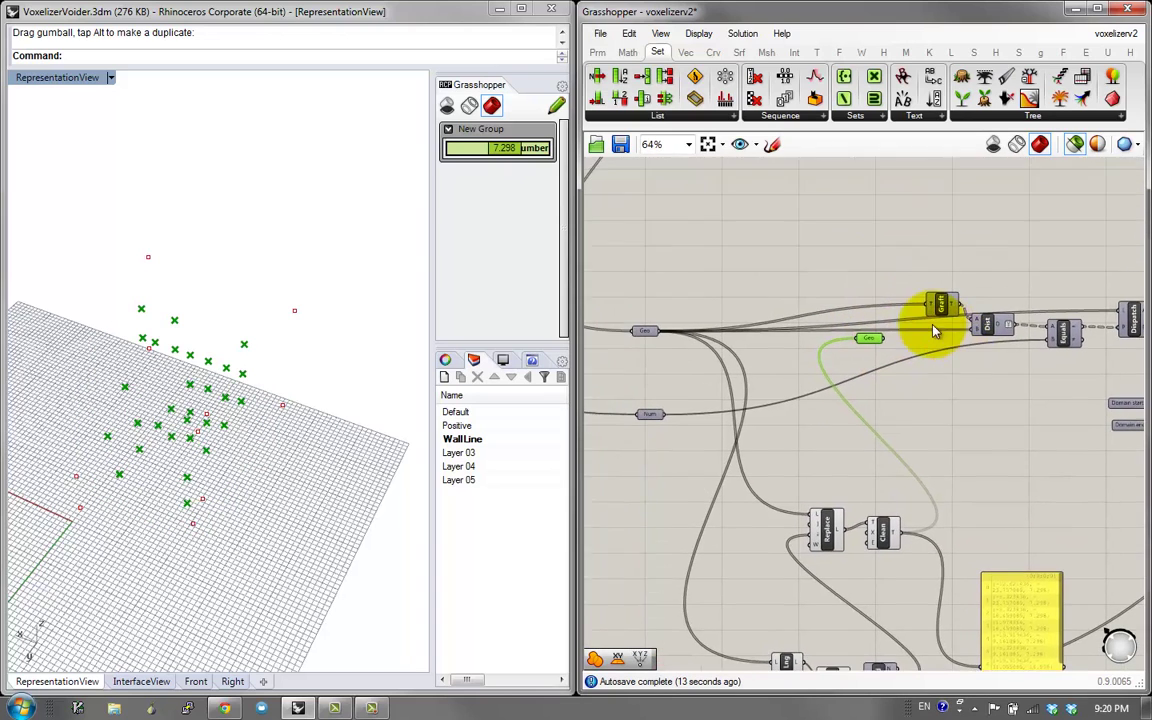
{"action": "left_click_drag", "start_coordinate": [604, 346], "coordinate": [604, 316]}
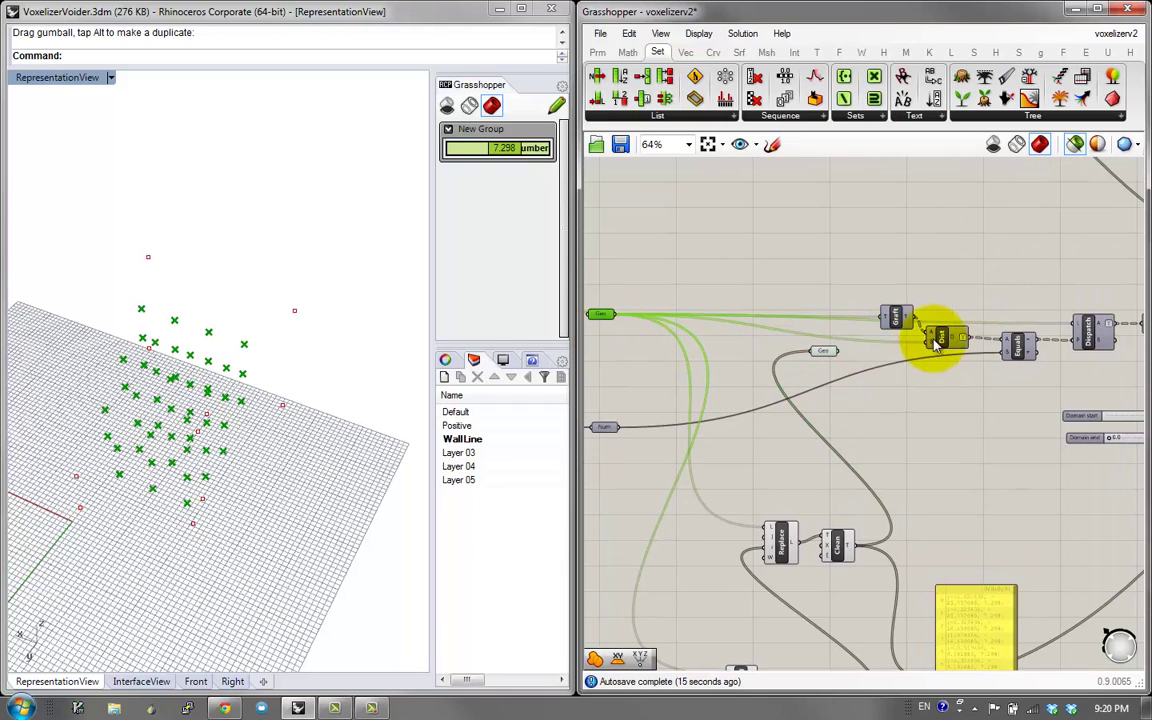
Rewire Graft, Distance and the first Dispatch to the cleaned-points Geometry parameter, and align Graft with that parameter
{"action": "left_click_drag", "start_coordinate": [878, 323], "coordinate": [1022, 332]}
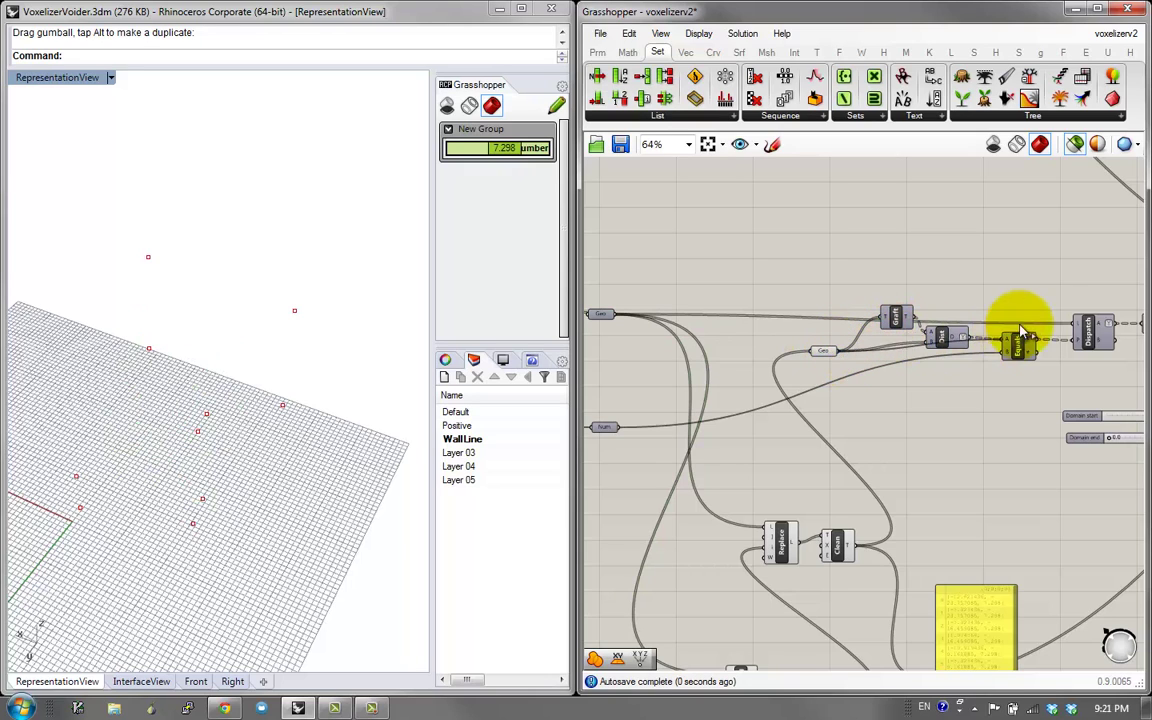
{"action": "right_click_drag", "start_coordinate": [1068, 326], "coordinate": [970, 330]}
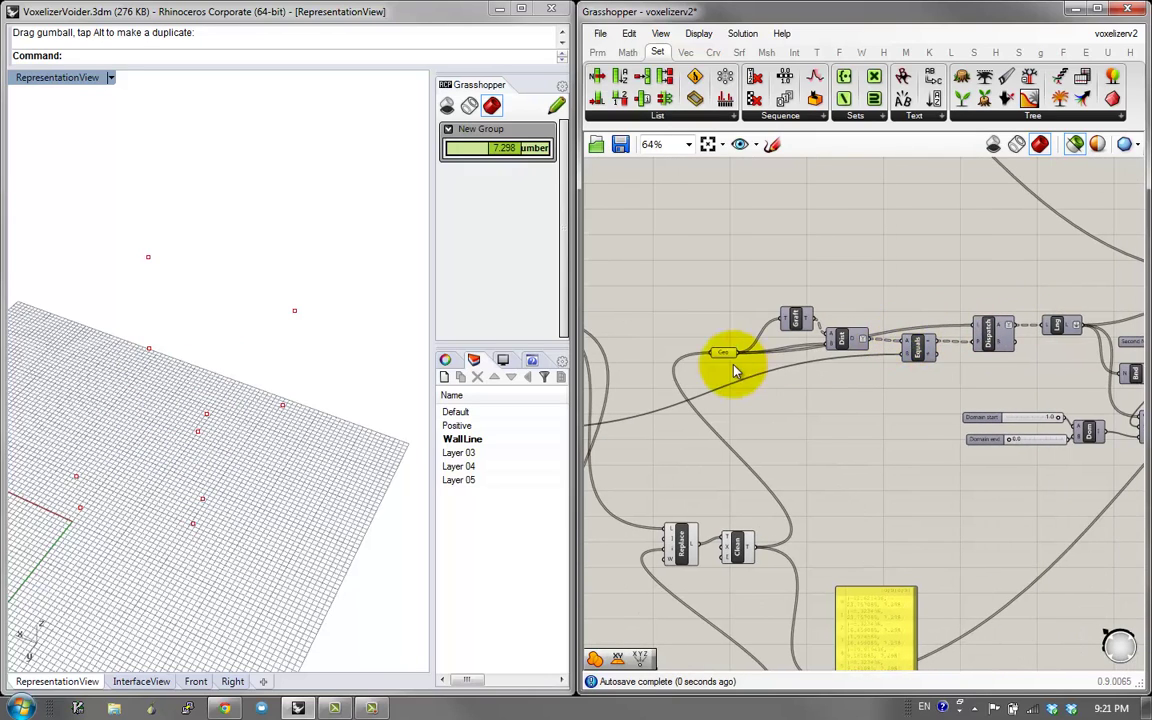
{"action": "right_click_drag", "start_coordinate": [1063, 330], "coordinate": [733, 360]}
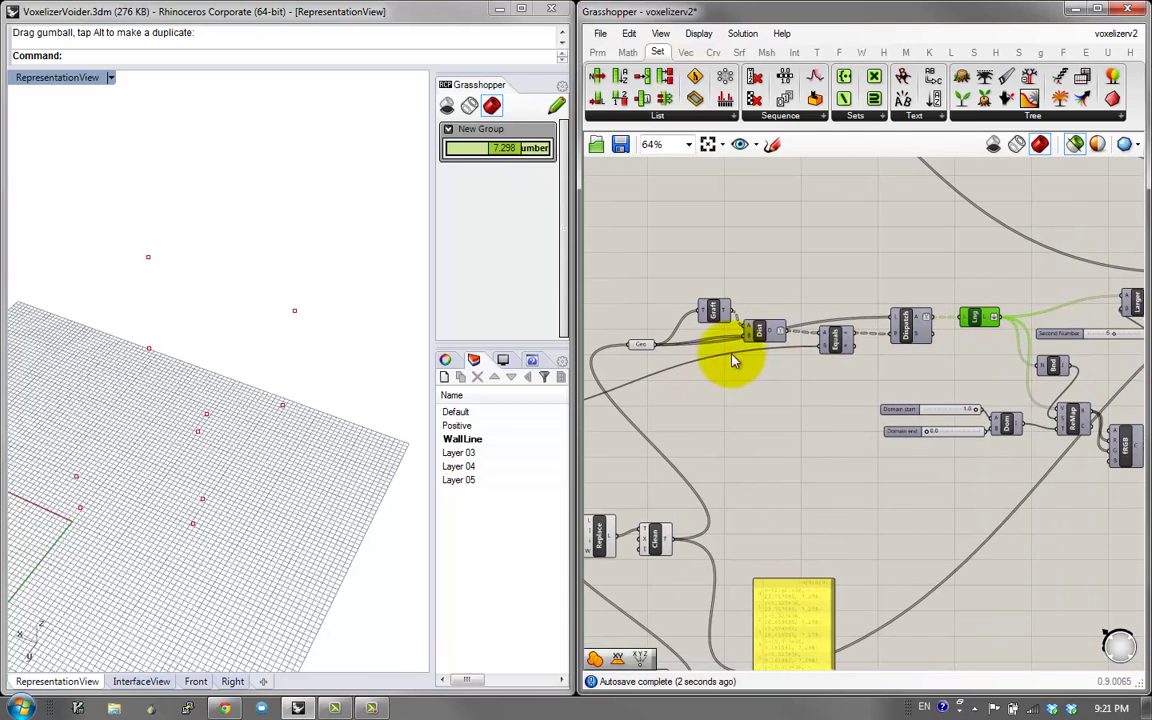
{"action": "left_click", "coordinate": [647, 350]}
{"action": "left_click_drag", "start_coordinate": [712, 312], "coordinate": [715, 345]}
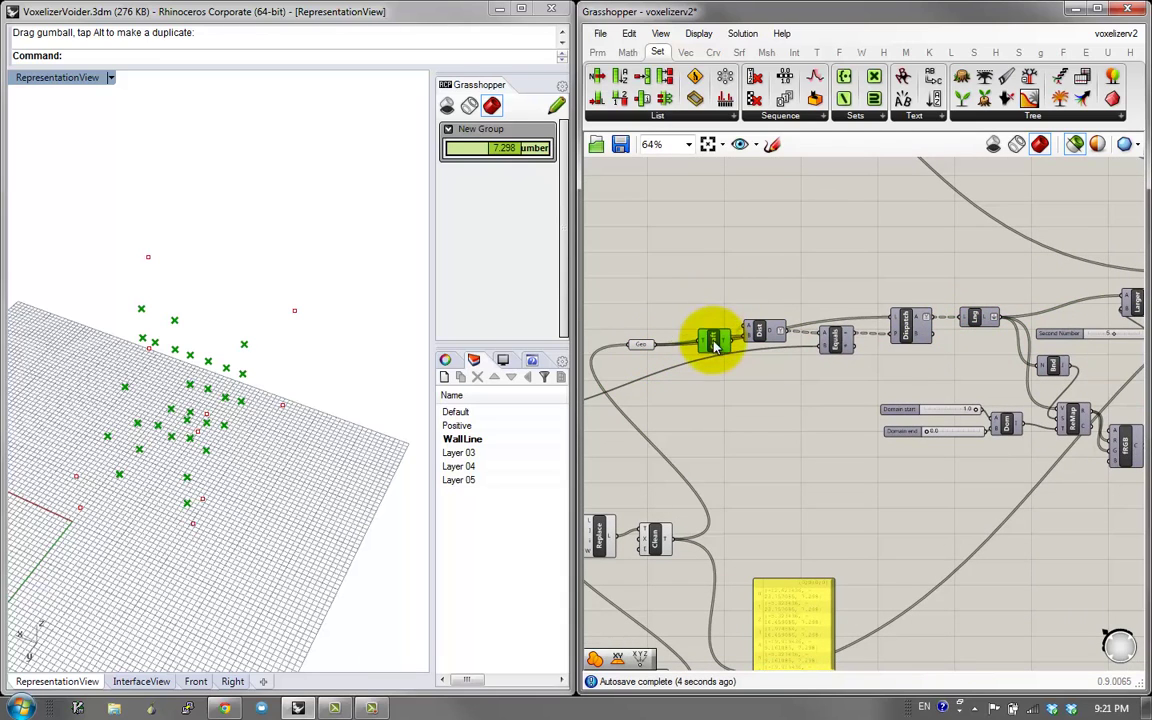
Preview the boxes in the Geometry parameter after the last Dispatch while lowering the Second Number threshold slider
{"action": "right_click_drag", "start_coordinate": [989, 325], "coordinate": [882, 350]}
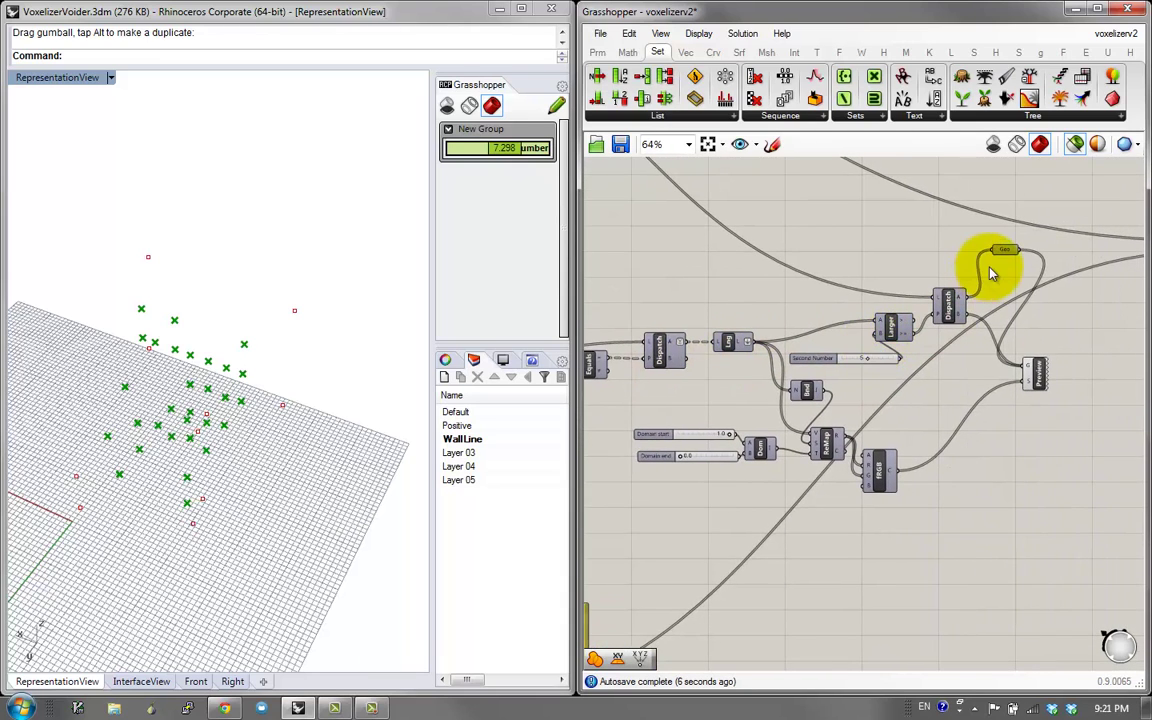
{"action": "left_click", "coordinate": [1001, 254]}
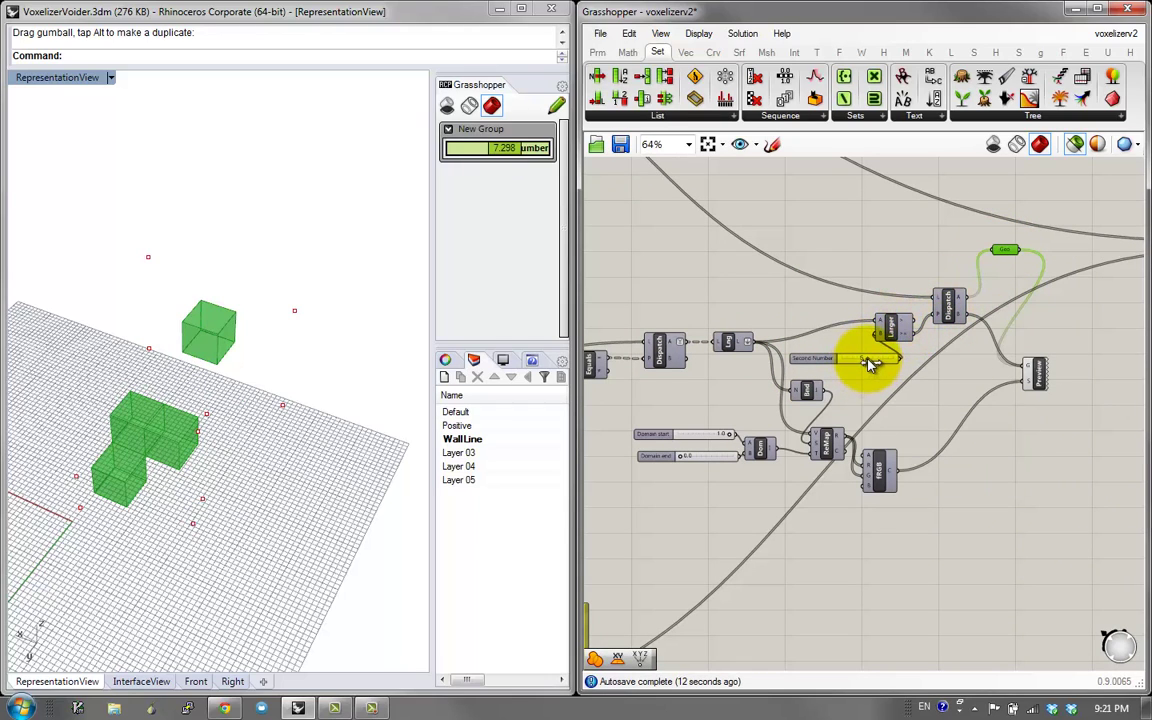
{"action": "left_click_drag", "start_coordinate": [870, 364], "coordinate": [866, 364]}
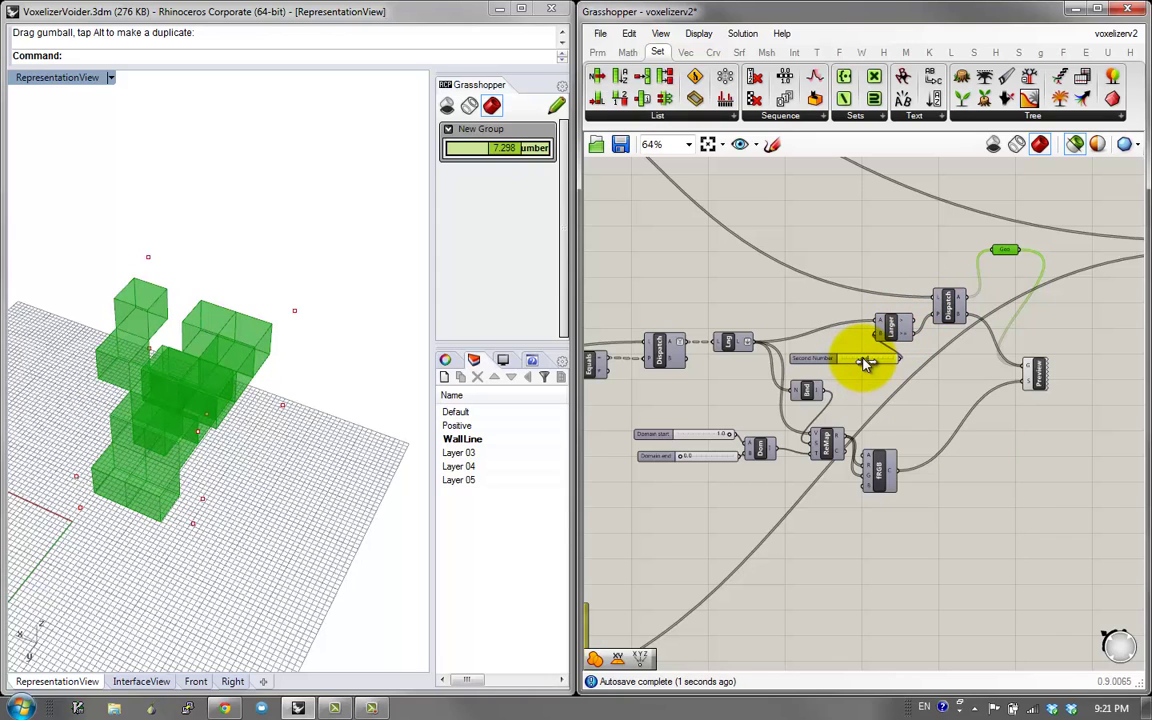
Highlight the boxes that feed the Preview component at the end of the definition
{"action": "right_click_drag", "start_coordinate": [732, 367], "coordinate": [622, 393]}
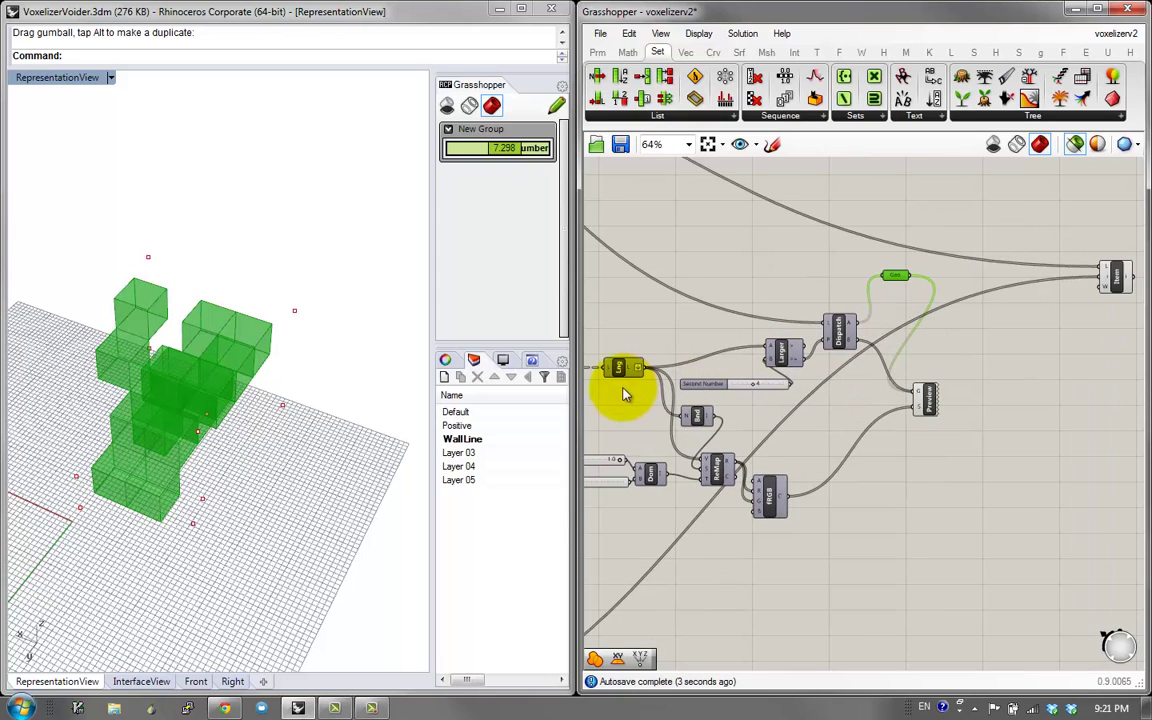
{"action": "right_click_drag", "start_coordinate": [864, 425], "coordinate": [926, 417]}
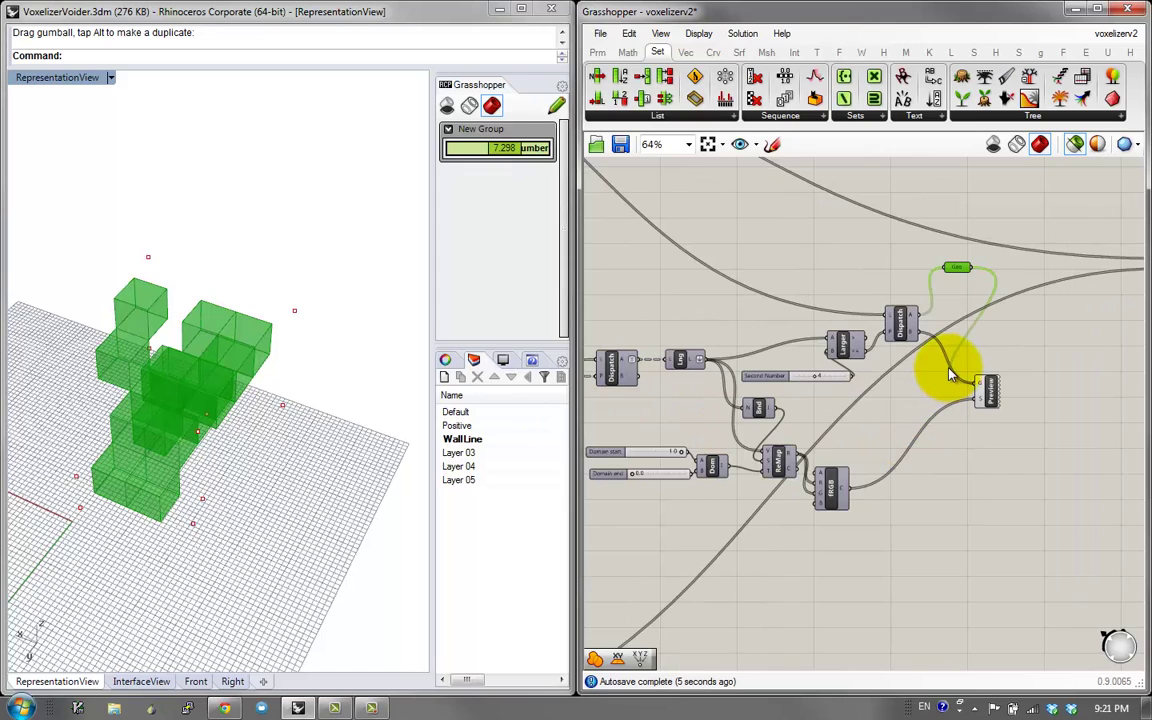
{"action": "scroll", "coordinate": [950, 372], "scroll_direction": "down", "scroll_amount": 1}
{"action": "right_click_drag", "start_coordinate": [950, 372], "coordinate": [873, 375]}
{"action": "left_click", "coordinate": [901, 398]}
{"action": "scroll", "coordinate": [910, 425], "scroll_direction": "up", "scroll_amount": 2}
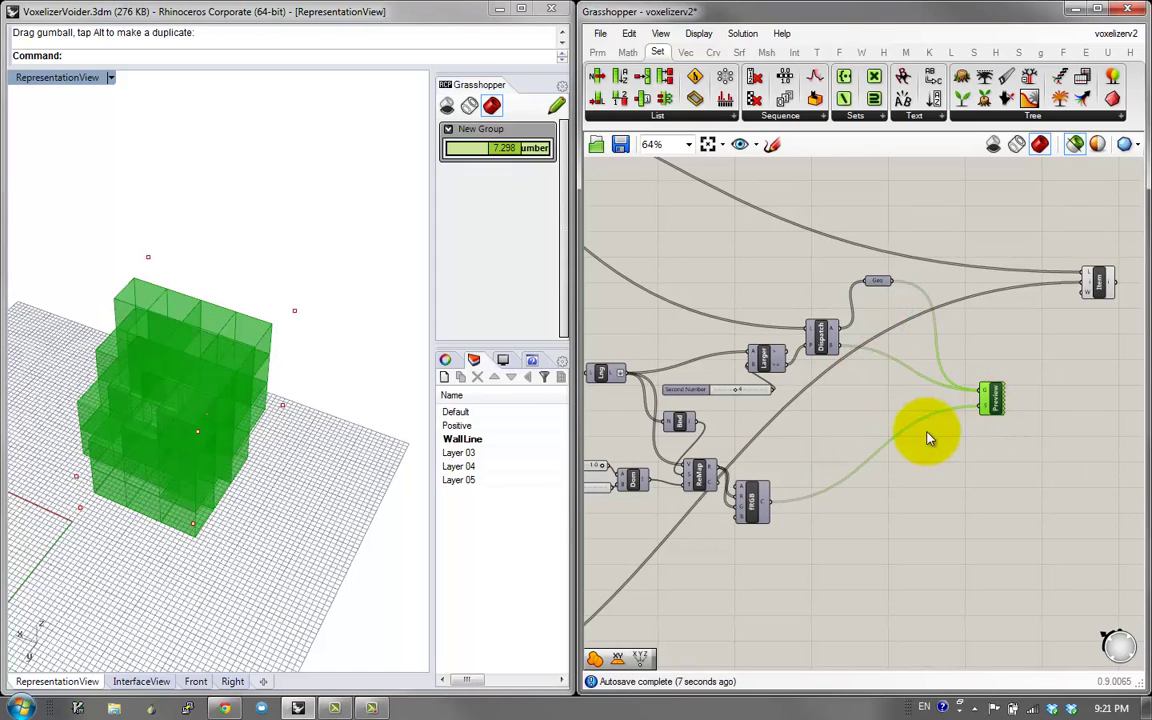
Try collecting the last Dispatch's B output in a new Geometry parameter, and delete that parameter
{"action": "double_click", "coordinate": [909, 428]}
{"action": "type", "text": "geo"}
{"action": "left_click", "coordinate": [878, 346]}
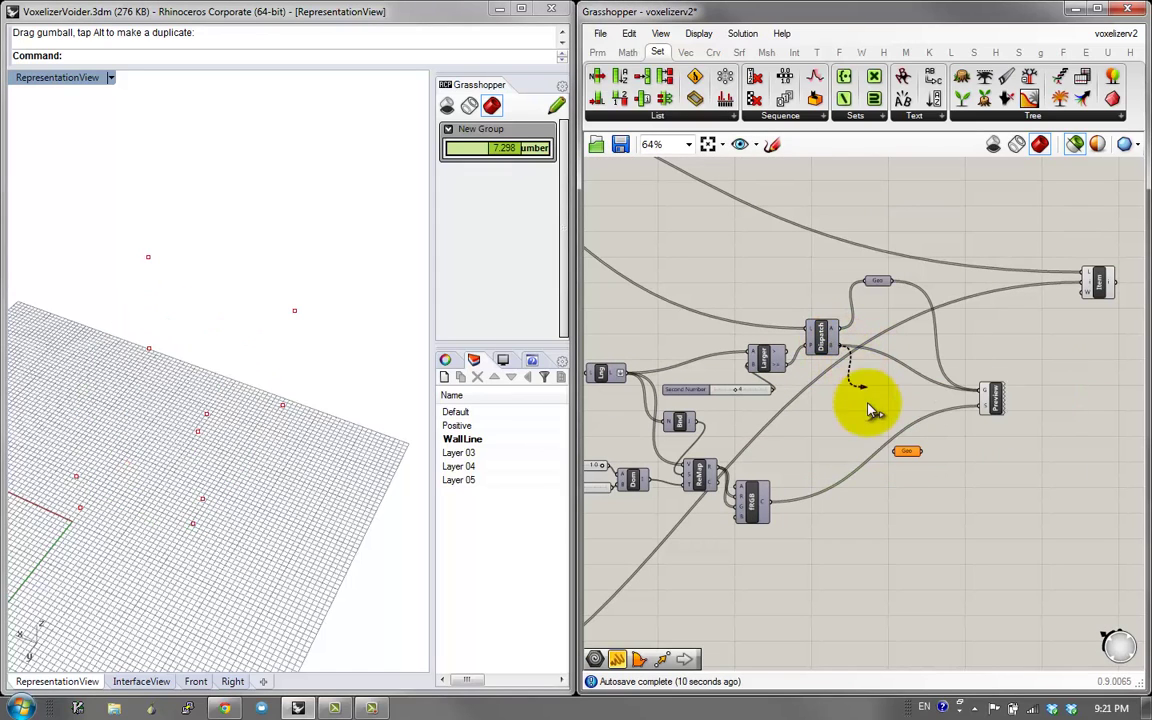
{"action": "left_click", "coordinate": [911, 451]}
{"action": "right_click_drag", "start_coordinate": [56, 419], "coordinate": [245, 372]}
{"action": "left_click", "coordinate": [840, 338]}
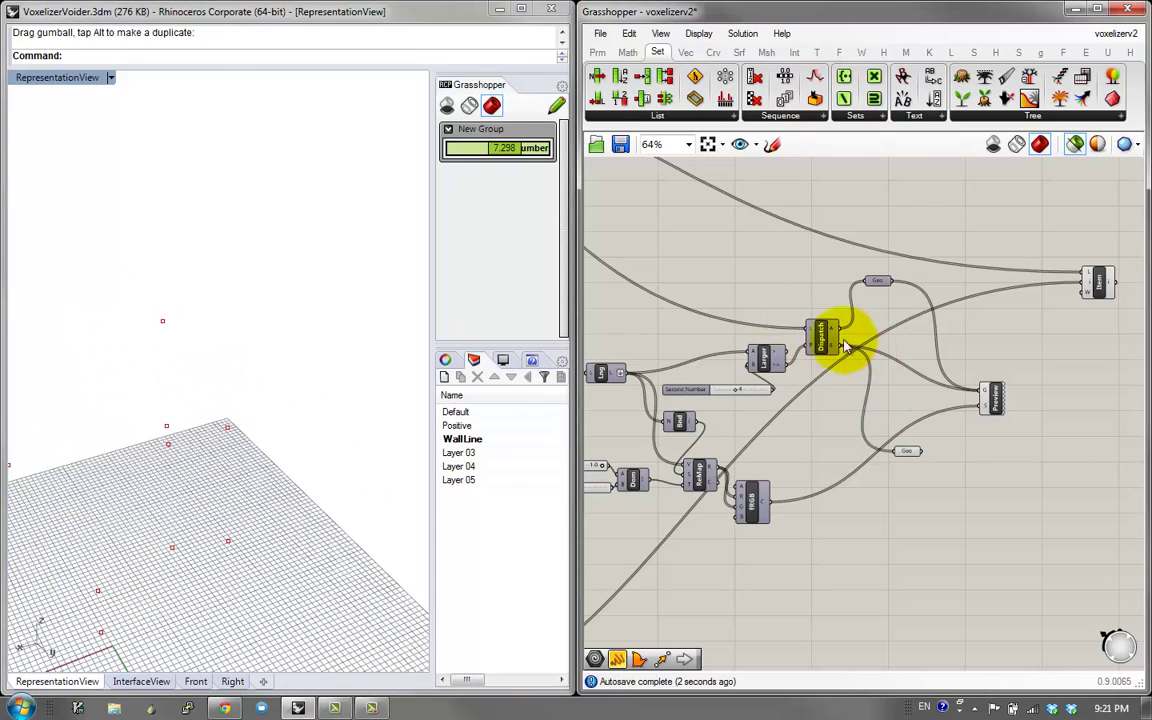
{"action": "left_click", "coordinate": [914, 454]}
{"action": "key", "text": "Delete"}
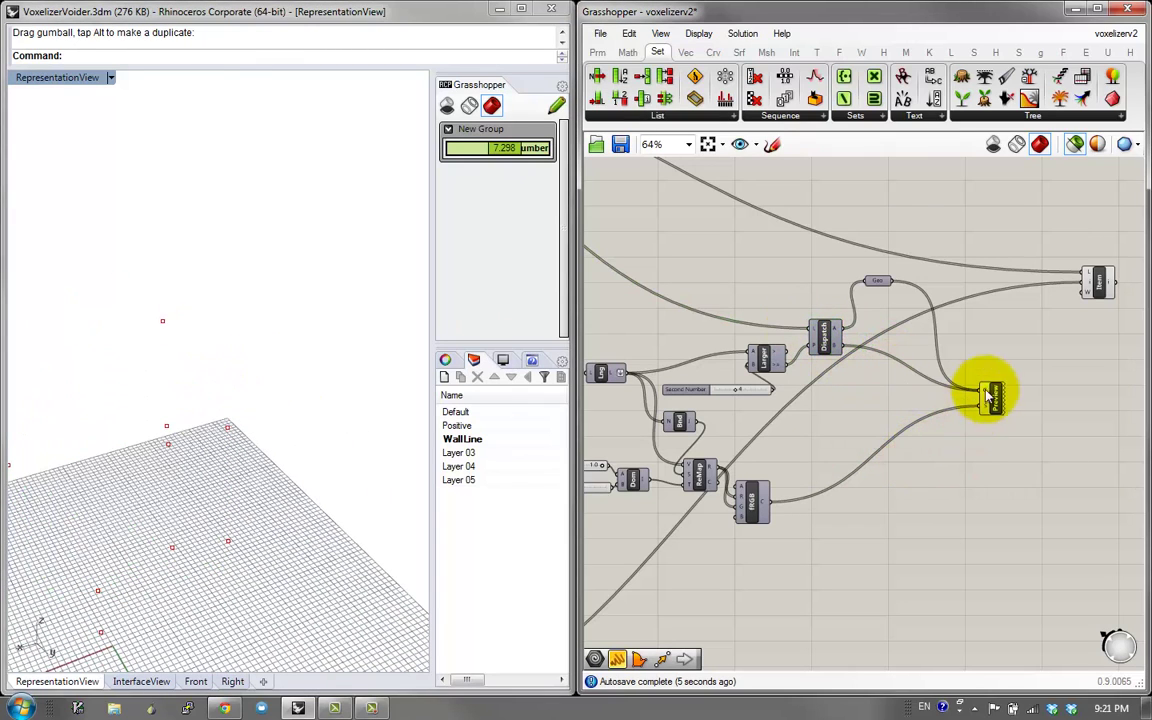
Draw previews for all components again, and turn off the preview of the index-rounding, Replace, Clean and cleaned-points Geometry components
{"action": "left_click", "coordinate": [1075, 148]}
{"action": "right_click_drag", "start_coordinate": [986, 457], "coordinate": [1047, 376]}
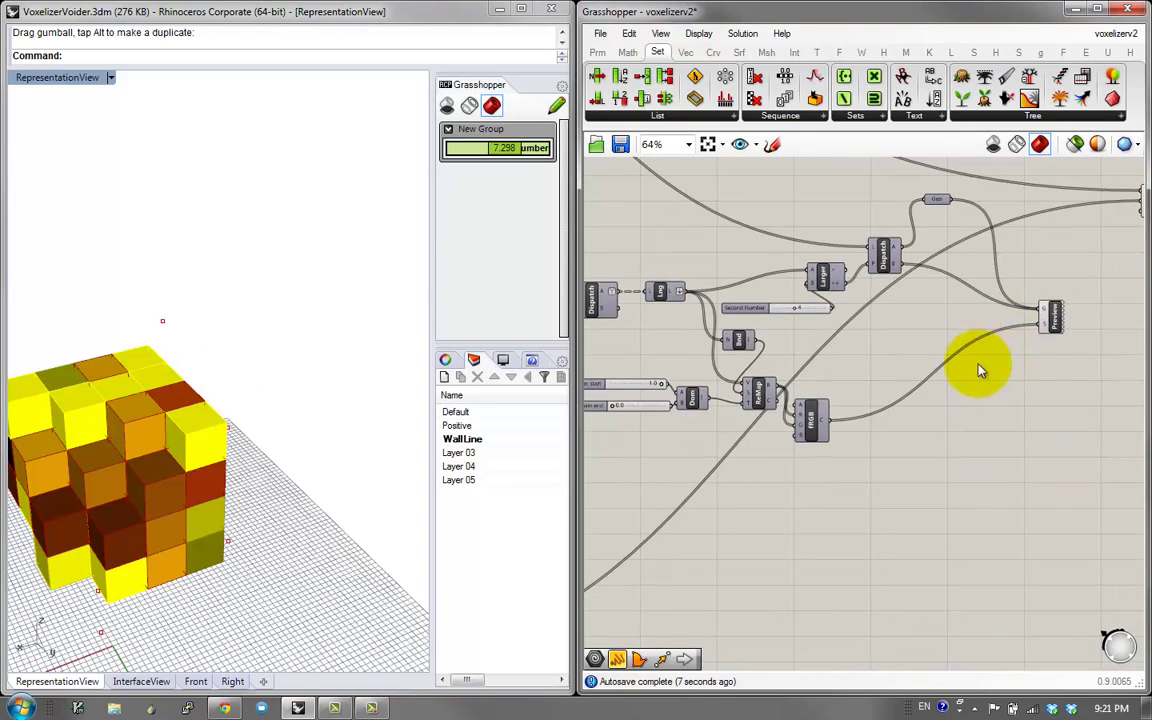
{"action": "scroll", "coordinate": [978, 363], "scroll_direction": "down", "scroll_amount": 2}
{"action": "right_click_drag", "start_coordinate": [715, 522], "coordinate": [965, 511]}
{"action": "scroll", "coordinate": [767, 462], "scroll_direction": "up", "scroll_amount": 2}
{"action": "left_click_drag", "start_coordinate": [900, 262], "coordinate": [732, 587]}
{"action": "middle_click", "coordinate": [750, 585]}
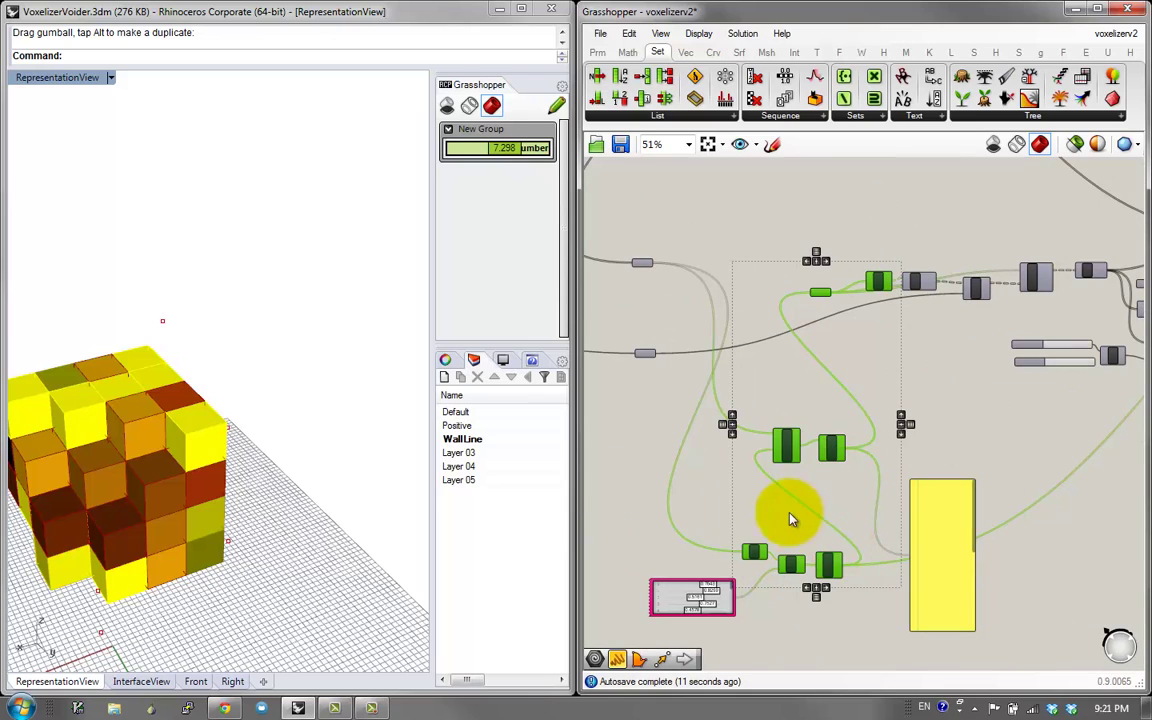
{"action": "middle_click", "coordinate": [775, 532]}
{"action": "left_click", "coordinate": [920, 442]}
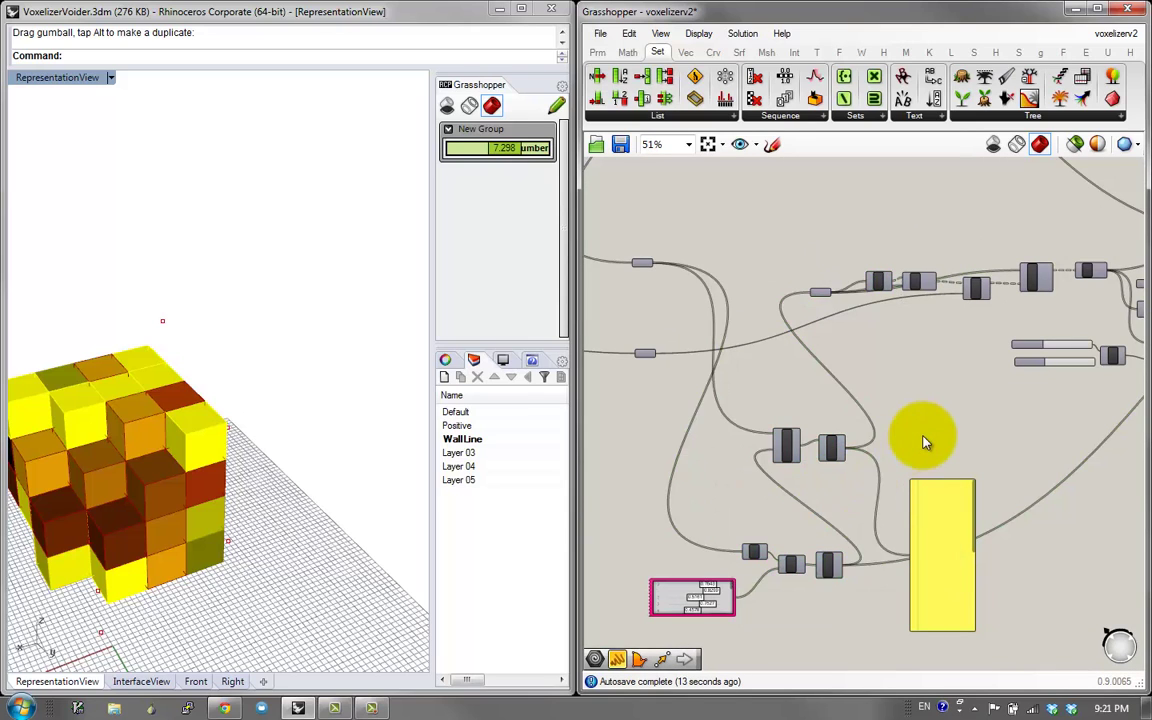
{"action": "scroll", "coordinate": [854, 463], "scroll_direction": "down", "scroll_amount": 4}
{"action": "left_click_drag", "start_coordinate": [1100, 571], "coordinate": [607, 184]}
{"action": "left_click", "coordinate": [846, 567]}
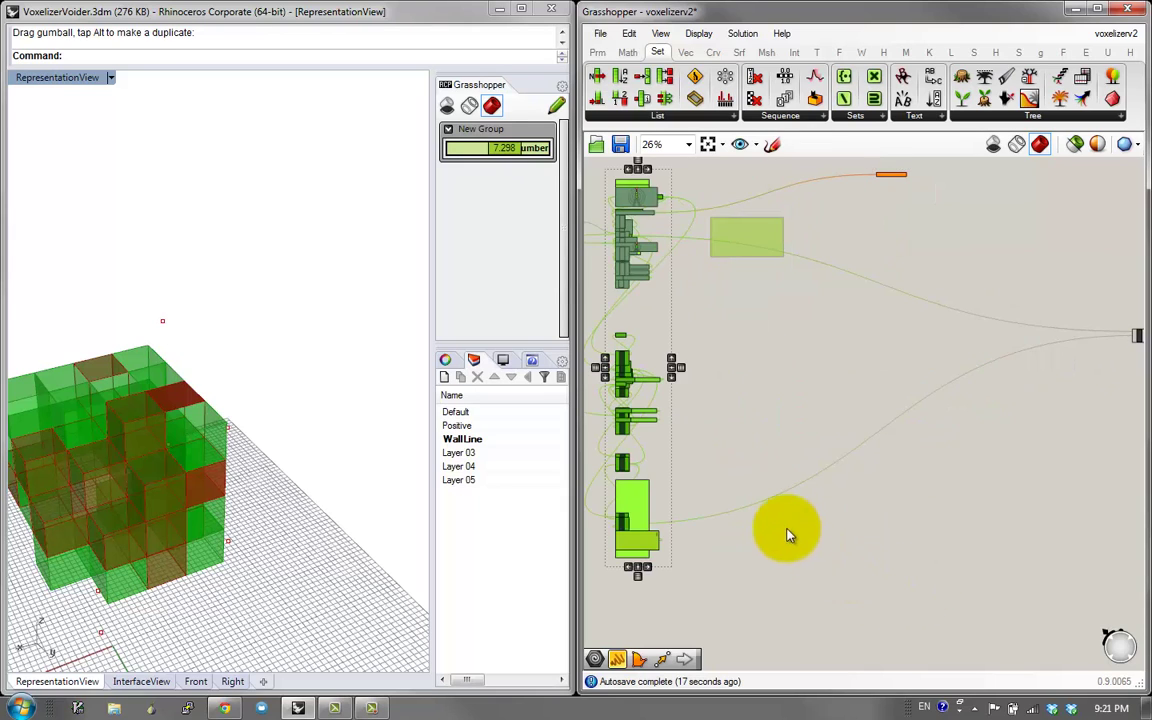
{"action": "key", "text": "ctrl+z"}
{"action": "left_click_drag", "start_coordinate": [951, 617], "coordinate": [668, 329]}
{"action": "left_click_drag", "start_coordinate": [1050, 482], "coordinate": [1035, 503]}
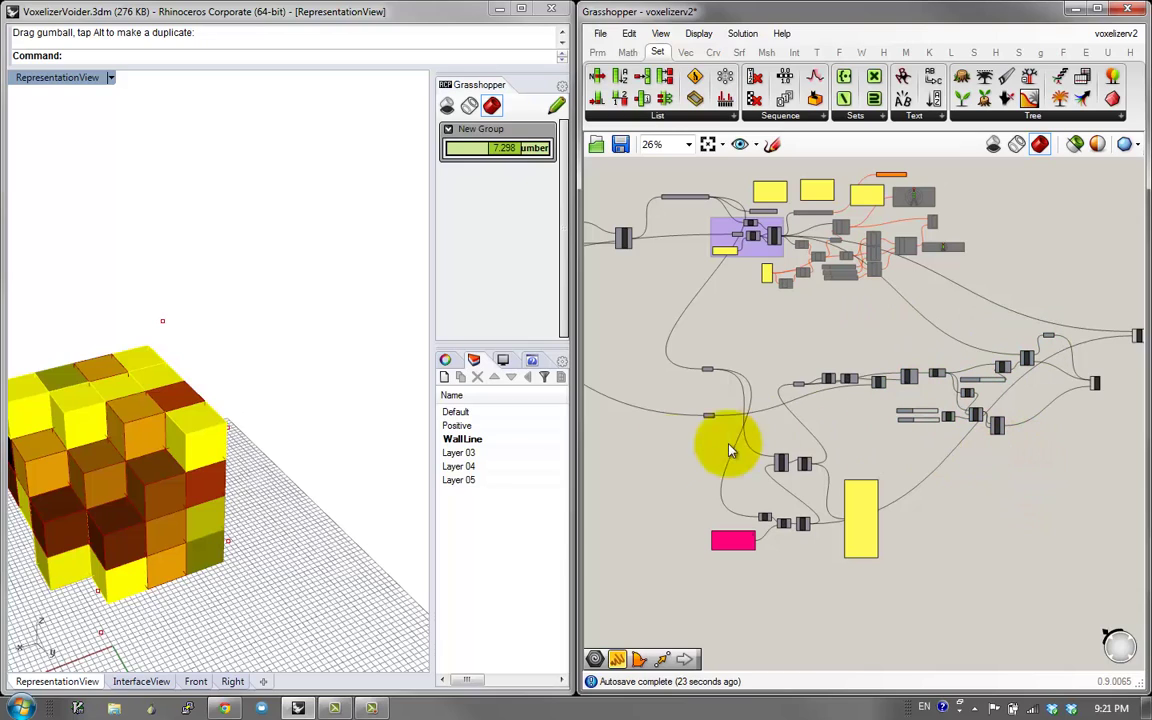
Delete the List Item component at the far end of the definition
{"action": "right_click_drag", "start_coordinate": [337, 418], "coordinate": [219, 419]}
{"action": "scroll", "coordinate": [185, 482], "scroll_direction": "up", "scroll_amount": 4}
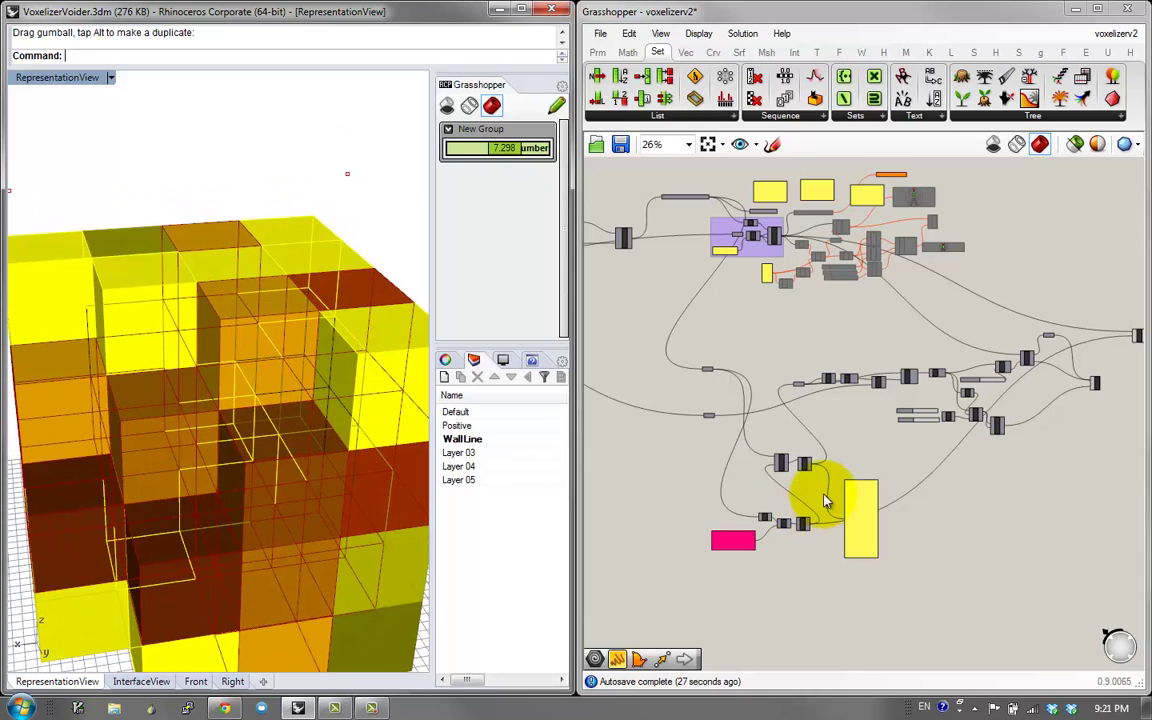
{"action": "left_click_drag", "start_coordinate": [1029, 577], "coordinate": [675, 325]}
{"action": "scroll", "coordinate": [771, 373], "scroll_direction": "down", "scroll_amount": 2}
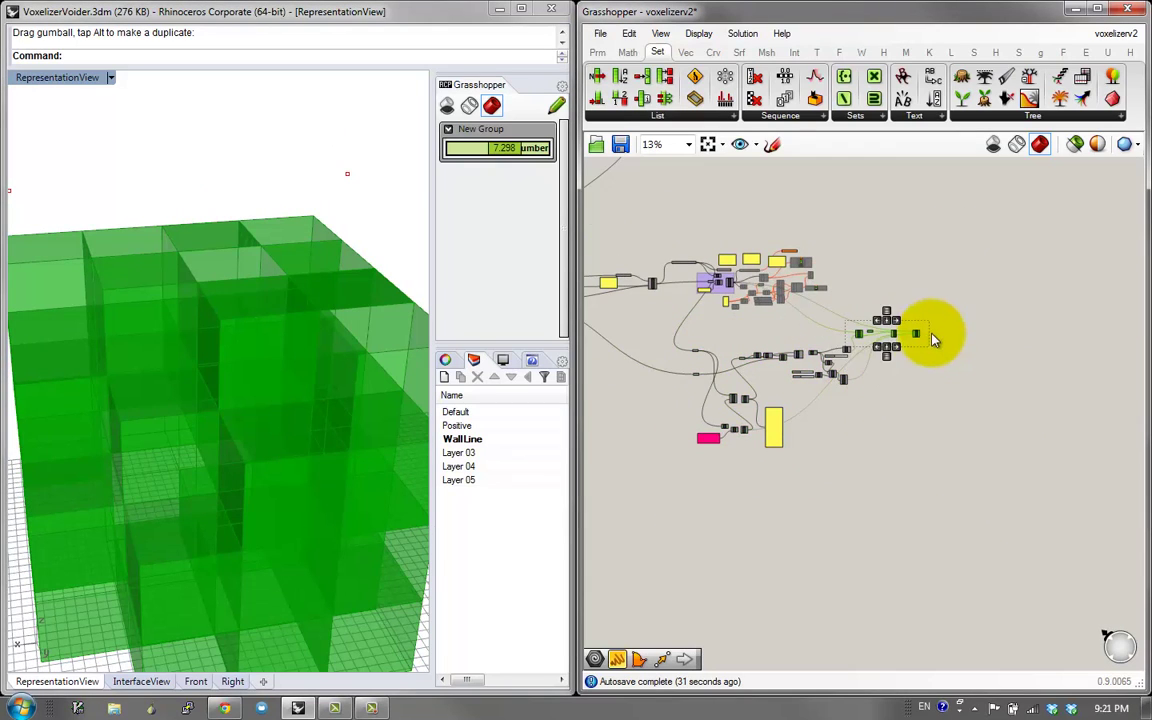
{"action": "scroll", "coordinate": [930, 342], "scroll_direction": "up", "scroll_amount": 3}
{"action": "left_click", "coordinate": [933, 308]}
{"action": "scroll", "coordinate": [933, 307], "scroll_direction": "up", "scroll_amount": 3}
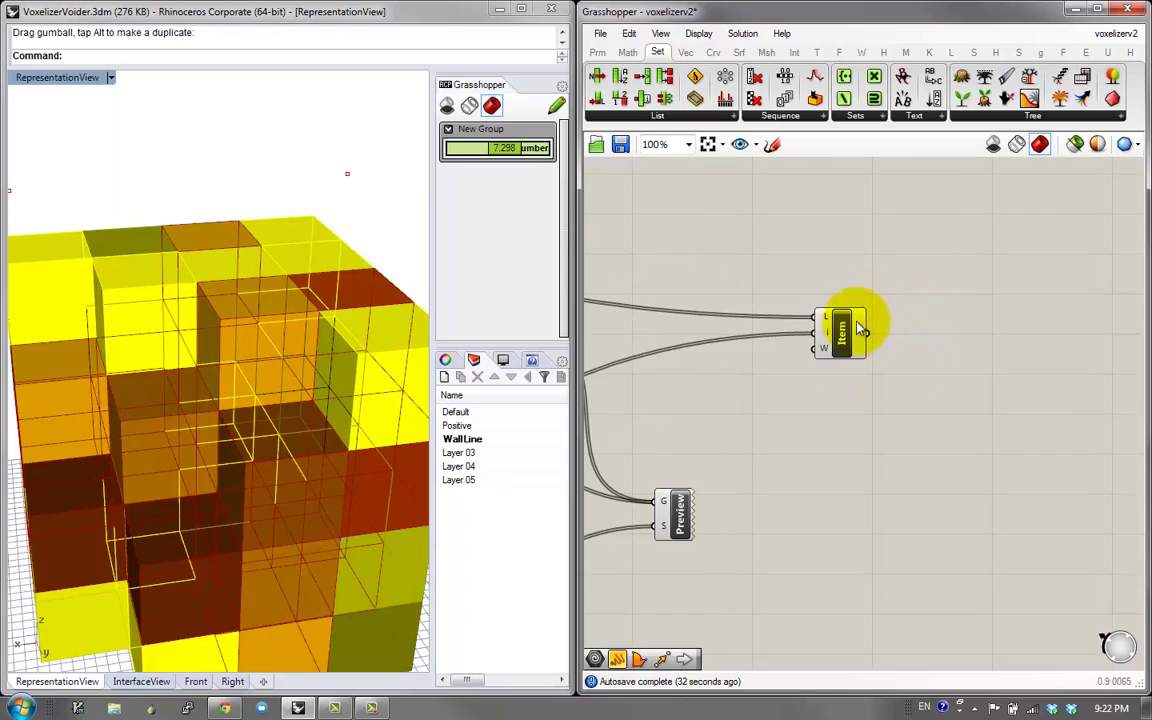
{"action": "left_click", "coordinate": [851, 331]}
{"action": "key", "text": "Delete"}
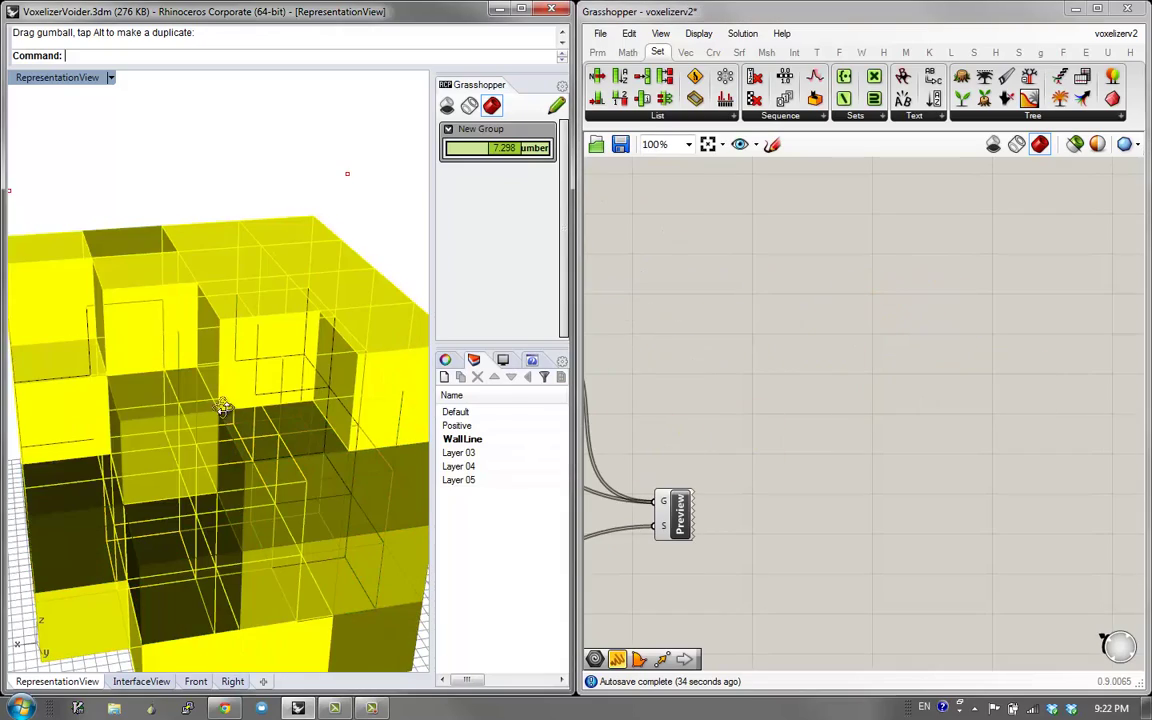
Delete the Geometry parameter between the last Dispatch's A output and Preview, keeping only the B output wired to Preview
{"action": "right_click_drag", "start_coordinate": [224, 404], "coordinate": [95, 540]}
{"action": "scroll", "coordinate": [151, 347], "scroll_direction": "down", "scroll_amount": 5}
{"action": "right_click_drag", "start_coordinate": [786, 460], "coordinate": [905, 440]}
{"action": "right_click_drag", "start_coordinate": [698, 506], "coordinate": [955, 488]}
{"action": "scroll", "coordinate": [849, 440], "scroll_direction": "down", "scroll_amount": 2}
{"action": "right_click_drag", "start_coordinate": [661, 448], "coordinate": [862, 440]}
{"action": "right_click_drag", "start_coordinate": [1020, 412], "coordinate": [951, 404]}
{"action": "scroll", "coordinate": [951, 404], "scroll_direction": "up", "scroll_amount": 2}
{"action": "right_click_drag", "start_coordinate": [853, 386], "coordinate": [765, 389]}
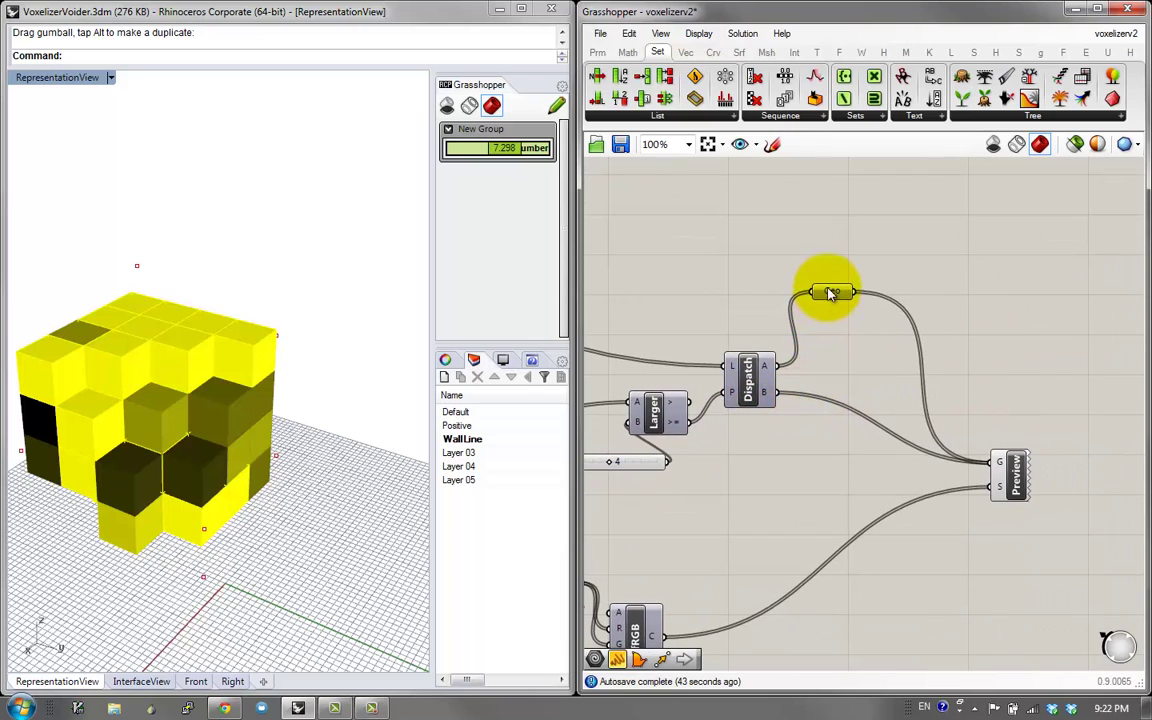
{"action": "key", "text": "Delete"}
Change the first three genes in the gene list, setting gene 0 to 0.7126 and gene 2 to 0.0000
{"action": "right_click_drag", "start_coordinate": [85, 481], "coordinate": [206, 512]}
{"action": "scroll", "coordinate": [731, 468], "scroll_direction": "down", "scroll_amount": 3}
{"action": "right_click_drag", "start_coordinate": [776, 442], "coordinate": [931, 391]}
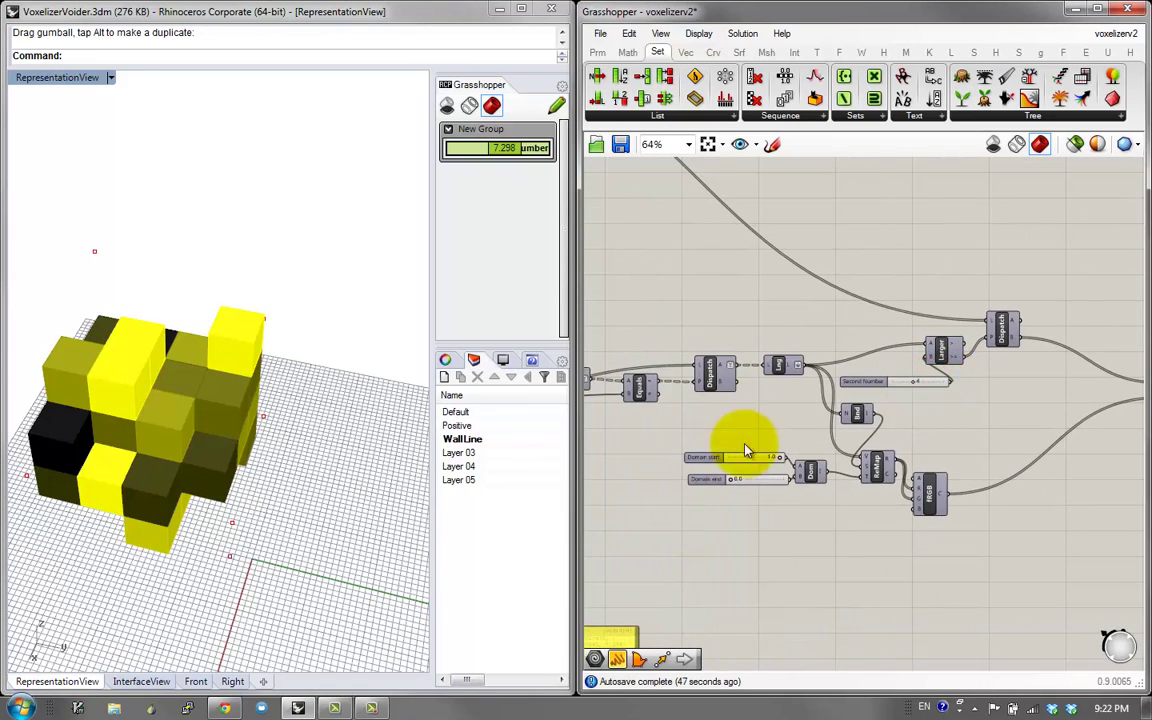
{"action": "scroll", "coordinate": [837, 431], "scroll_direction": "up", "scroll_amount": 2}
{"action": "right_click_drag", "start_coordinate": [834, 424], "coordinate": [929, 322]}
{"action": "right_click_drag", "start_coordinate": [821, 454], "coordinate": [891, 382]}
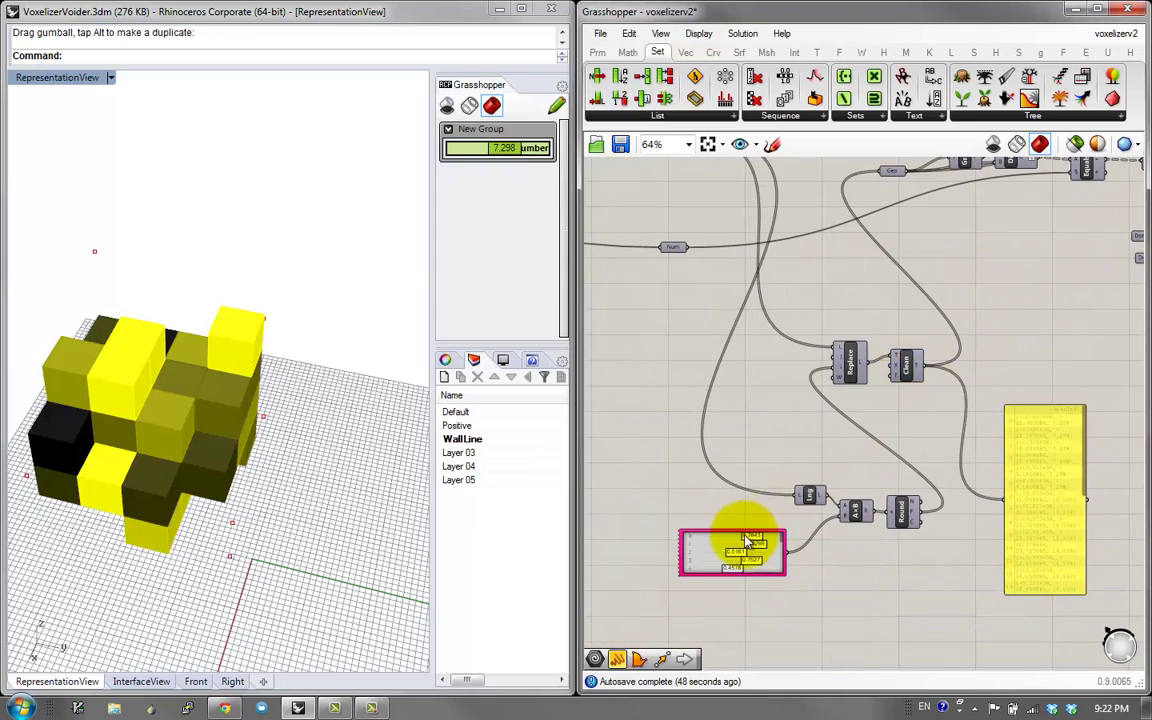
{"action": "left_click_drag", "start_coordinate": [739, 538], "coordinate": [707, 568]}
{"action": "left_click", "coordinate": [8, 430]}
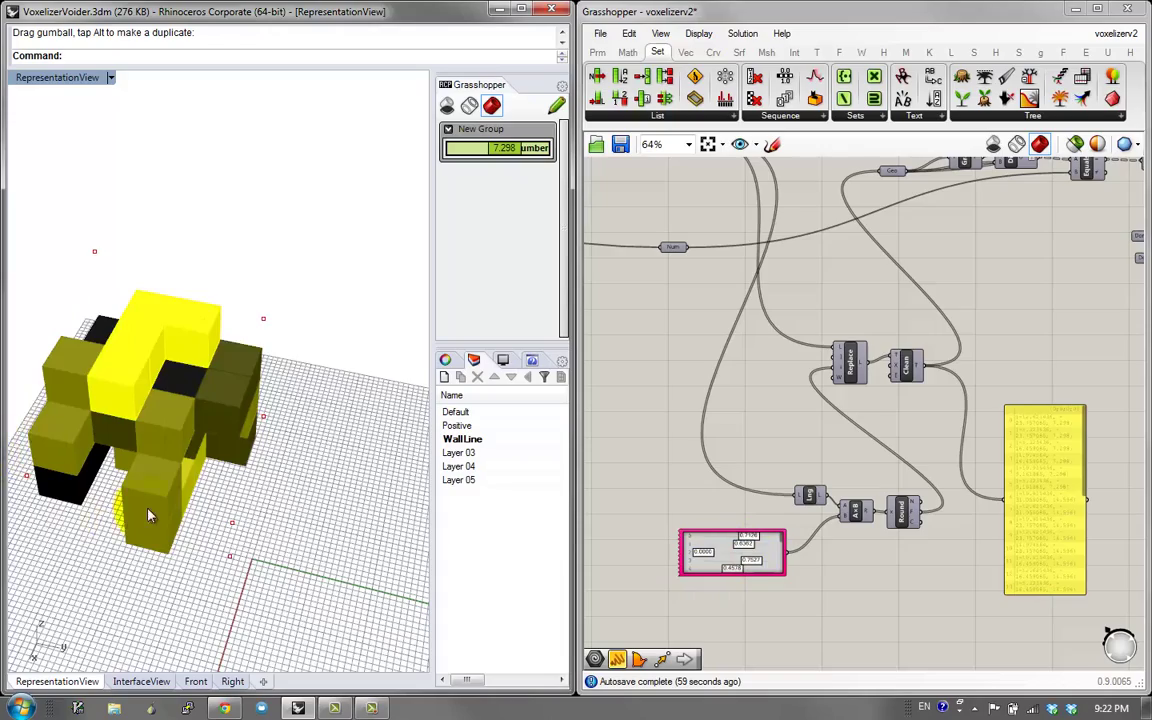
{"action": "right_click_drag", "start_coordinate": [148, 515], "coordinate": [90, 474]}
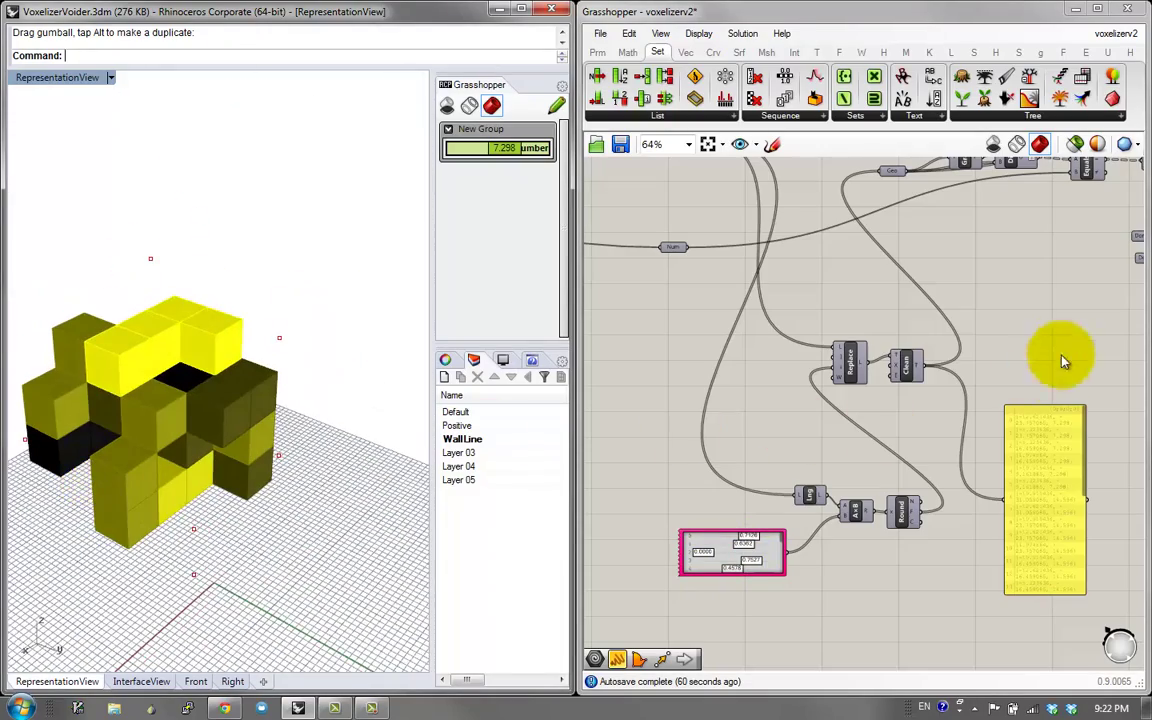
Add a Panel above the last Dispatch and connect it to the Dispatch's A output
{"action": "right_click_drag", "start_coordinate": [1063, 361], "coordinate": [787, 455]}
{"action": "right_click_drag", "start_coordinate": [918, 409], "coordinate": [600, 543]}
{"action": "scroll", "coordinate": [862, 342], "scroll_direction": "up", "scroll_amount": 2}
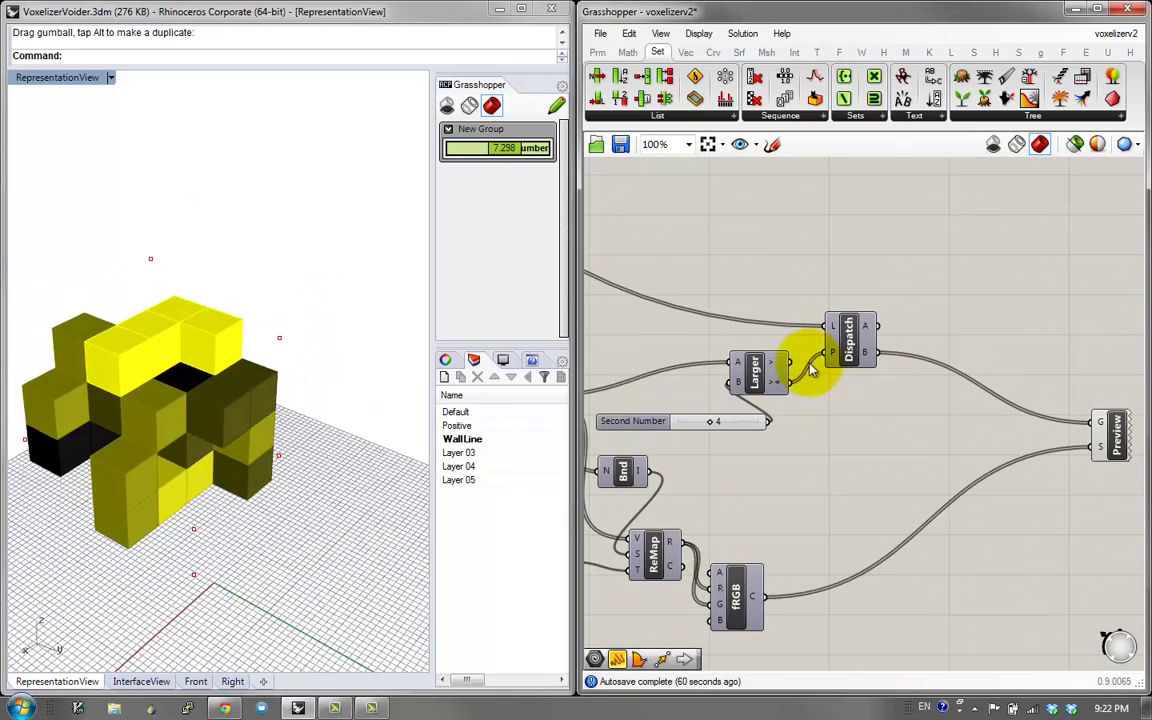
{"action": "scroll", "coordinate": [797, 385], "scroll_direction": "down", "scroll_amount": 1}
{"action": "double_click", "coordinate": [907, 266]}
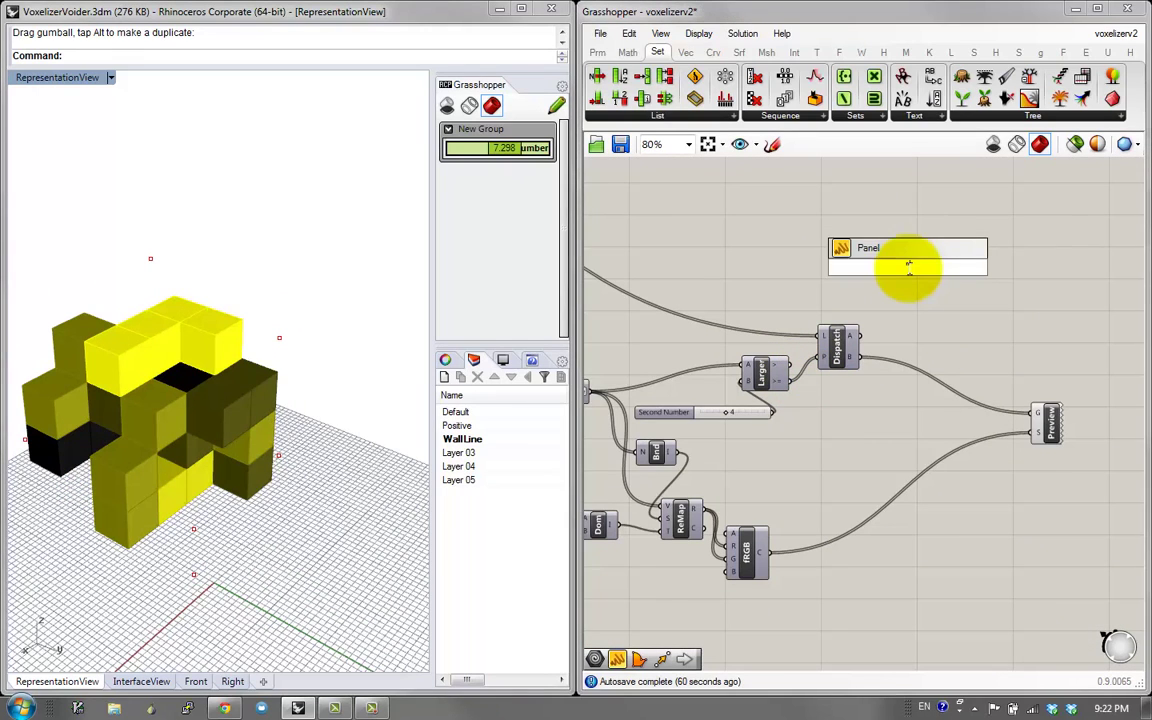
{"action": "type", "text": "\""}
{"action": "key", "text": "Return"}
{"action": "right_click_drag", "start_coordinate": [860, 386], "coordinate": [890, 404]}
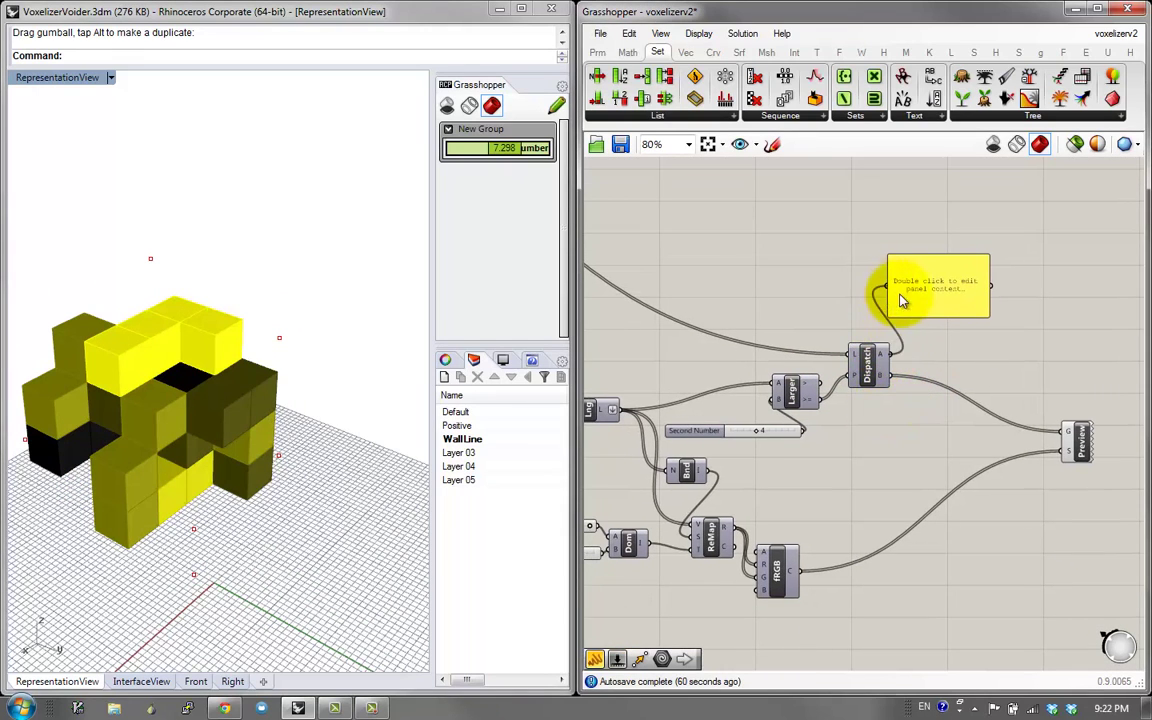
Enlarge the panel to show the whole box list, and move it clear of the last Dispatch
{"action": "left_click_drag", "start_coordinate": [925, 315], "coordinate": [921, 489]}
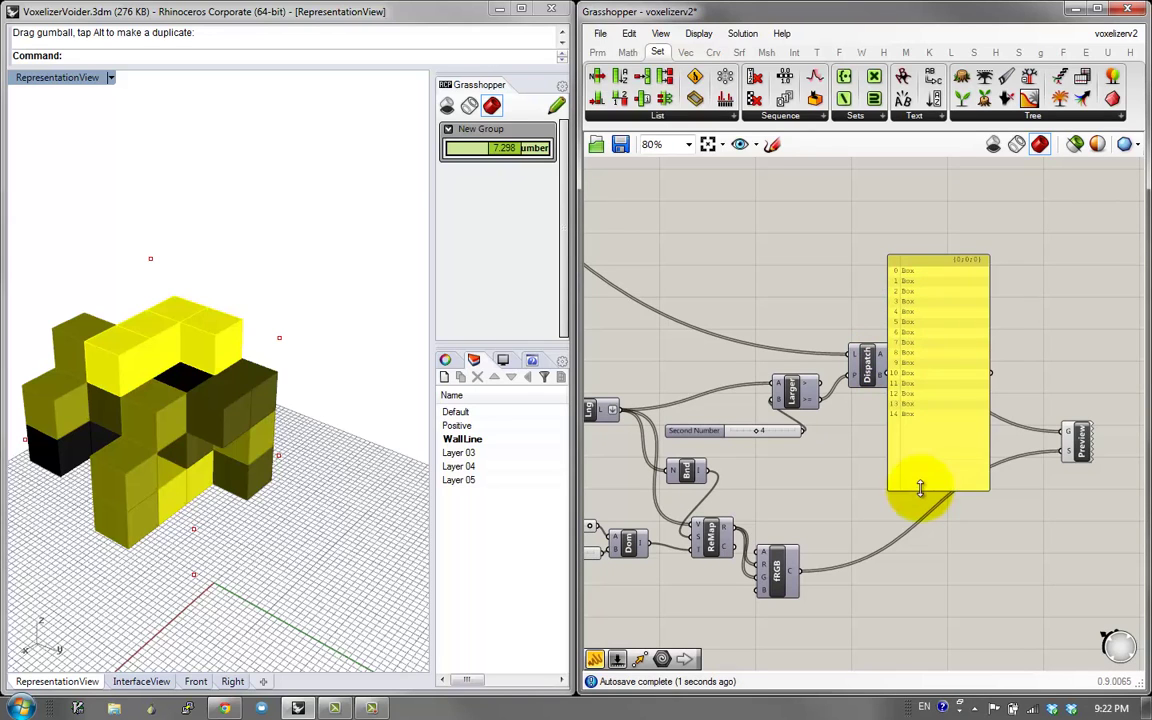
{"action": "left_click_drag", "start_coordinate": [944, 422], "coordinate": [1020, 384]}
{"action": "right_click_drag", "start_coordinate": [982, 400], "coordinate": [937, 503]}
{"action": "scroll", "coordinate": [836, 508], "scroll_direction": "up", "scroll_amount": 1}
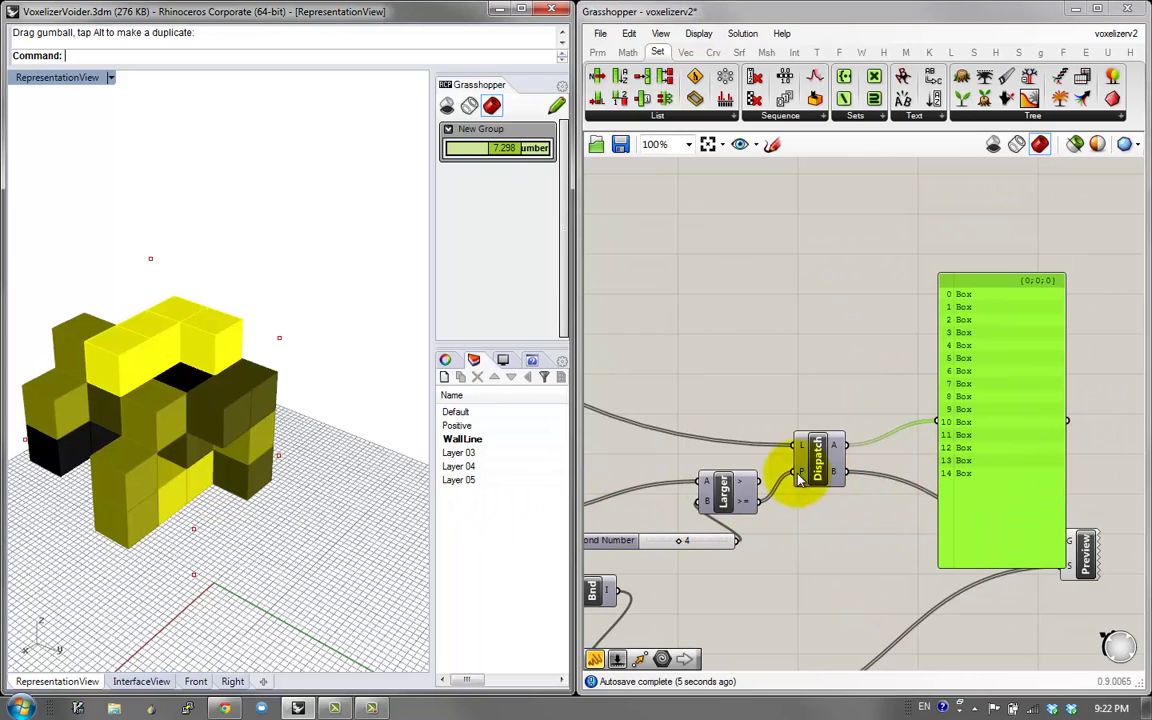
Test the Second Number threshold at 5, and return it to 4
{"action": "left_click_drag", "start_coordinate": [683, 543], "coordinate": [688, 545]}
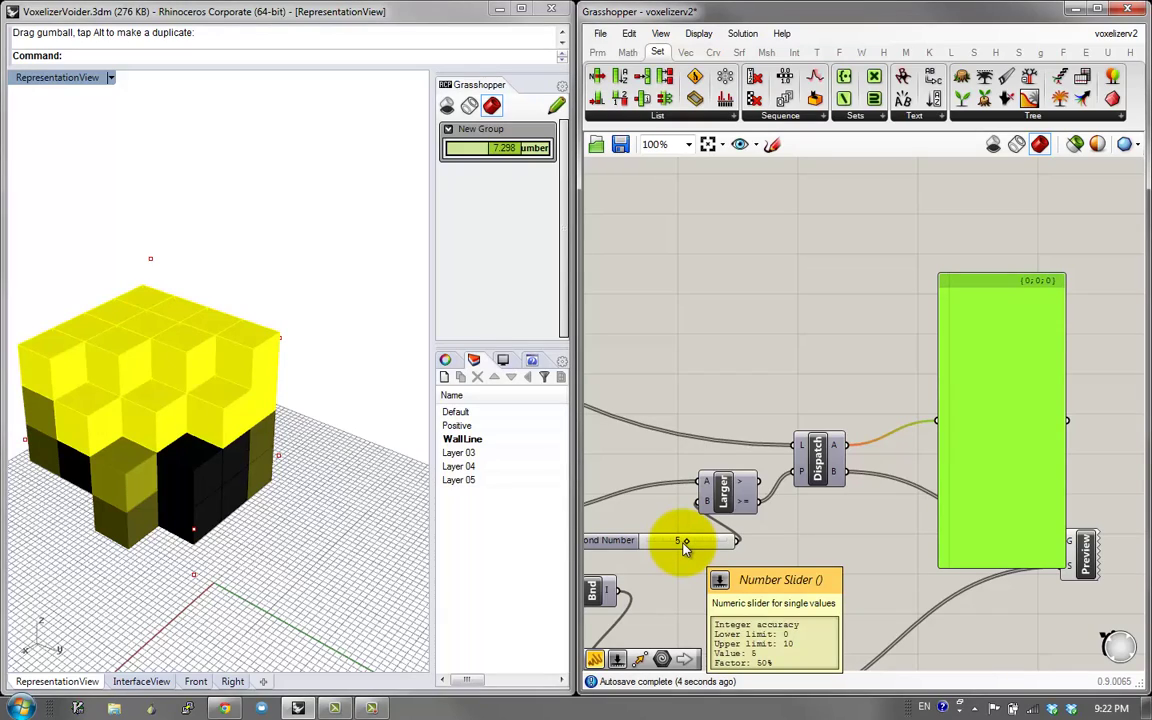
{"action": "left_click_drag", "start_coordinate": [680, 545], "coordinate": [681, 540]}
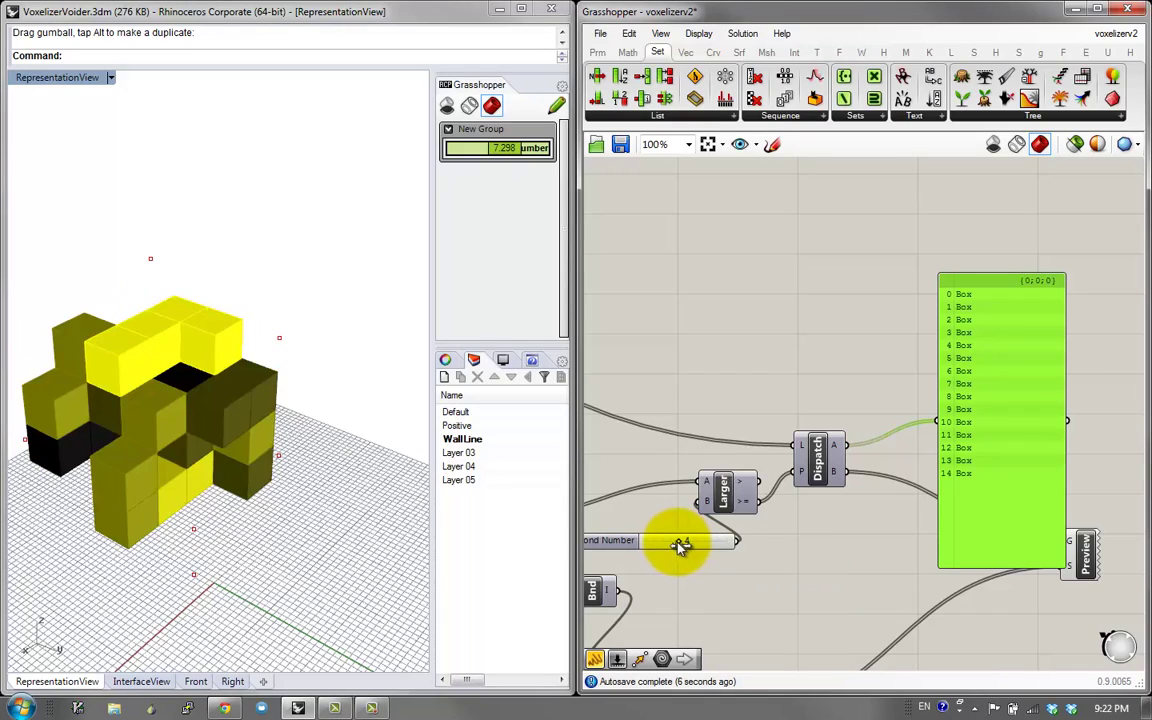
{"action": "mouse_move", "coordinate": [215, 448]}
{"action": "right_mouse_down"}
{"action": "mouse_move", "coordinate": [218, 278]}
{"action": "mouse_move", "coordinate": [225, 448]}
{"action": "right_mouse_up"}
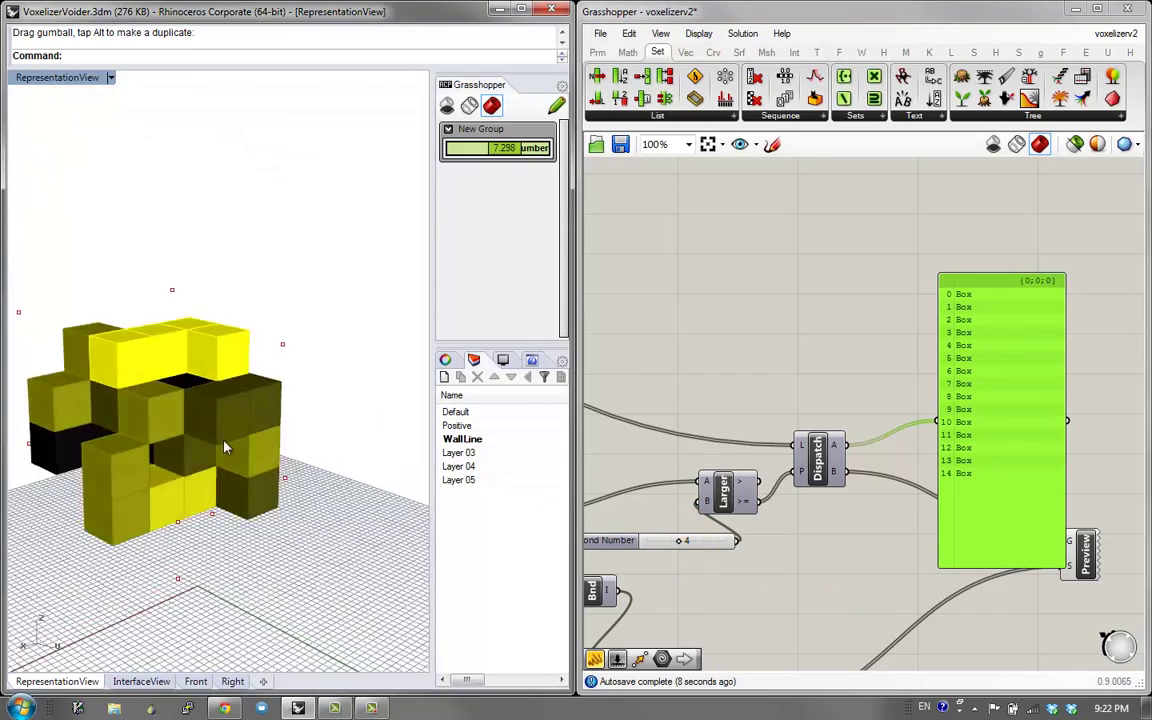
Move the panel aside and insert a List Length component between the last Dispatch's A output and the panel
{"action": "left_click_drag", "start_coordinate": [958, 444], "coordinate": [1056, 351]}
{"action": "double_click", "coordinate": [913, 314]}
{"action": "type", "text": "le"}
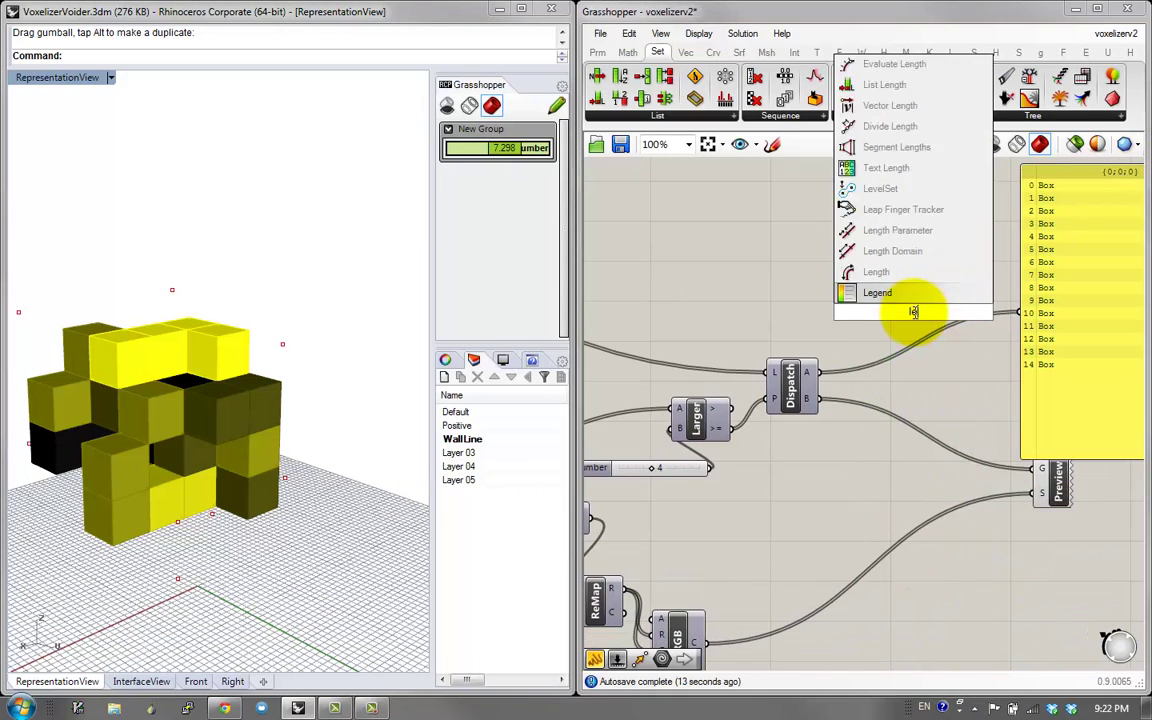
{"action": "type", "text": "n"}
{"action": "left_click", "coordinate": [884, 147]}
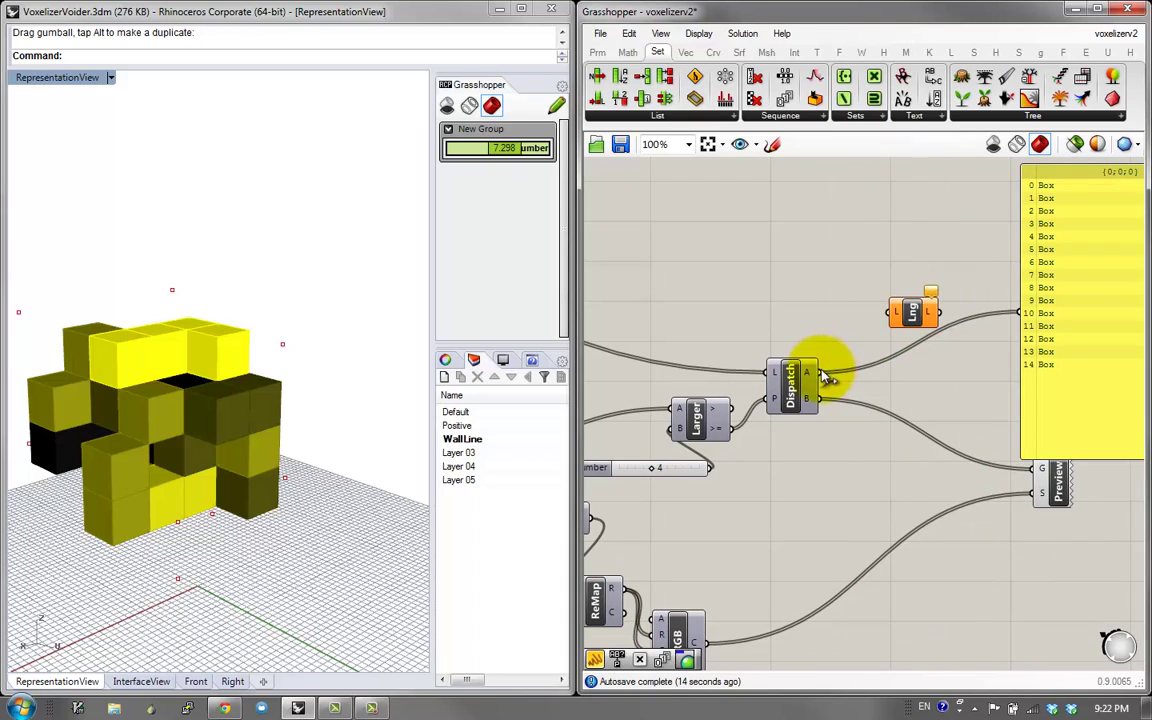
{"action": "left_click_drag", "start_coordinate": [1015, 322], "coordinate": [1021, 314]}
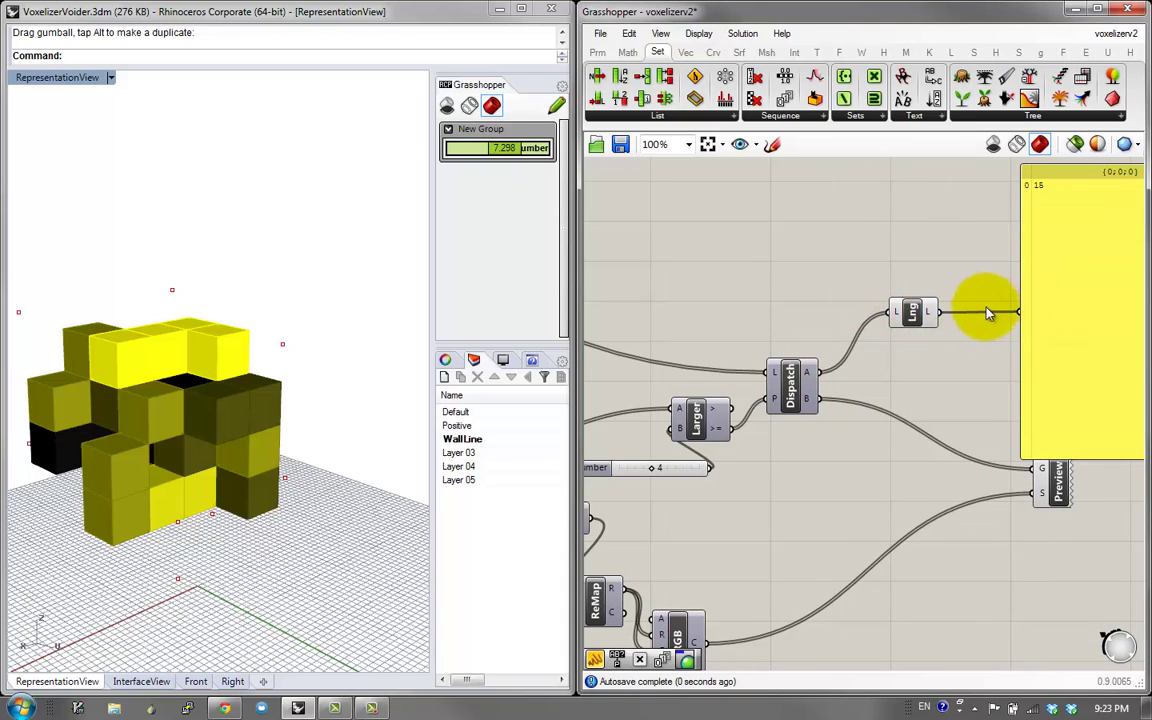
Add a Number parameter beside the new List Length component and connect it to the length output
{"action": "right_click_drag", "start_coordinate": [927, 315], "coordinate": [855, 342]}
{"action": "double_click", "coordinate": [871, 318]}
{"action": "type", "text": "num"}
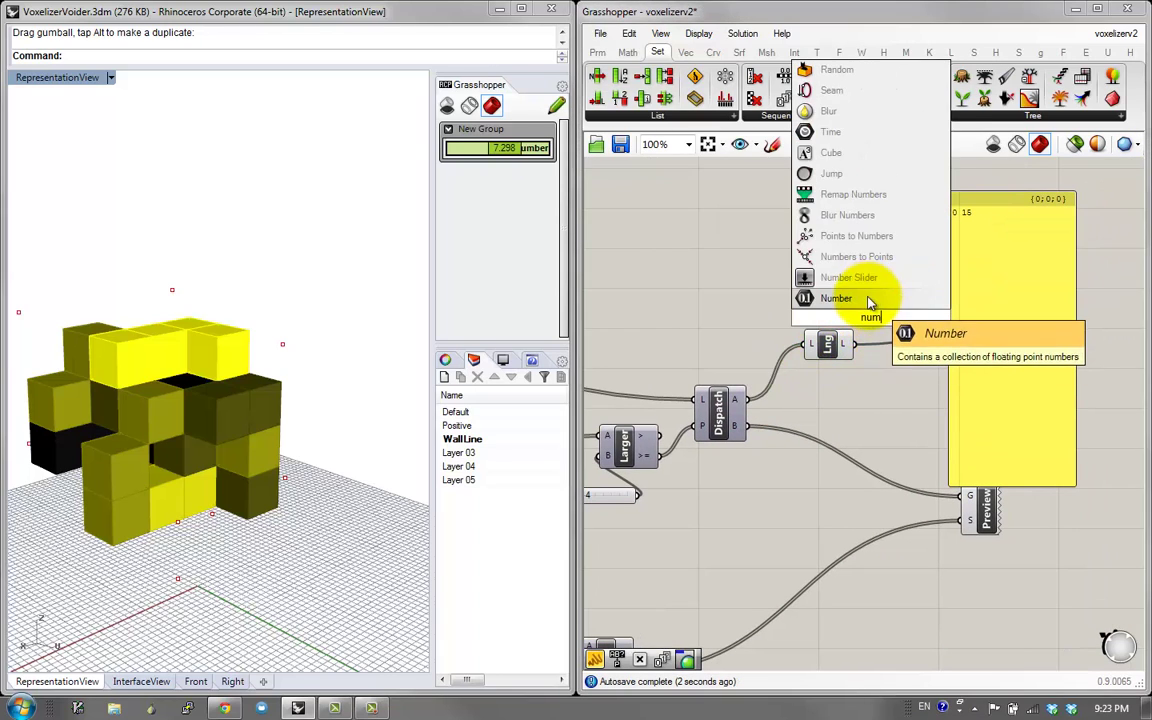
{"action": "left_click", "coordinate": [868, 297]}
Randomize the gene list by 100%
{"action": "scroll", "coordinate": [866, 355], "scroll_direction": "down", "scroll_amount": 5}
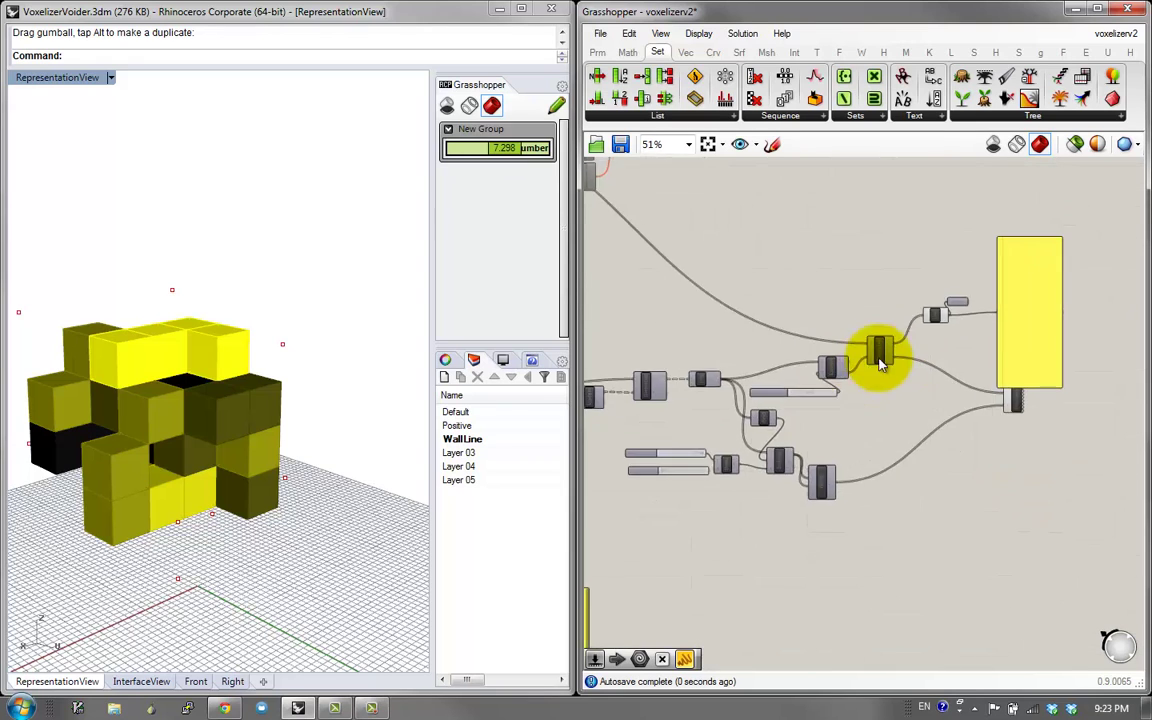
{"action": "scroll", "coordinate": [670, 545], "scroll_direction": "up", "scroll_amount": 2}
{"action": "scroll", "coordinate": [670, 550], "scroll_direction": "up", "scroll_amount": 2}
{"action": "right_click", "coordinate": [681, 512]}
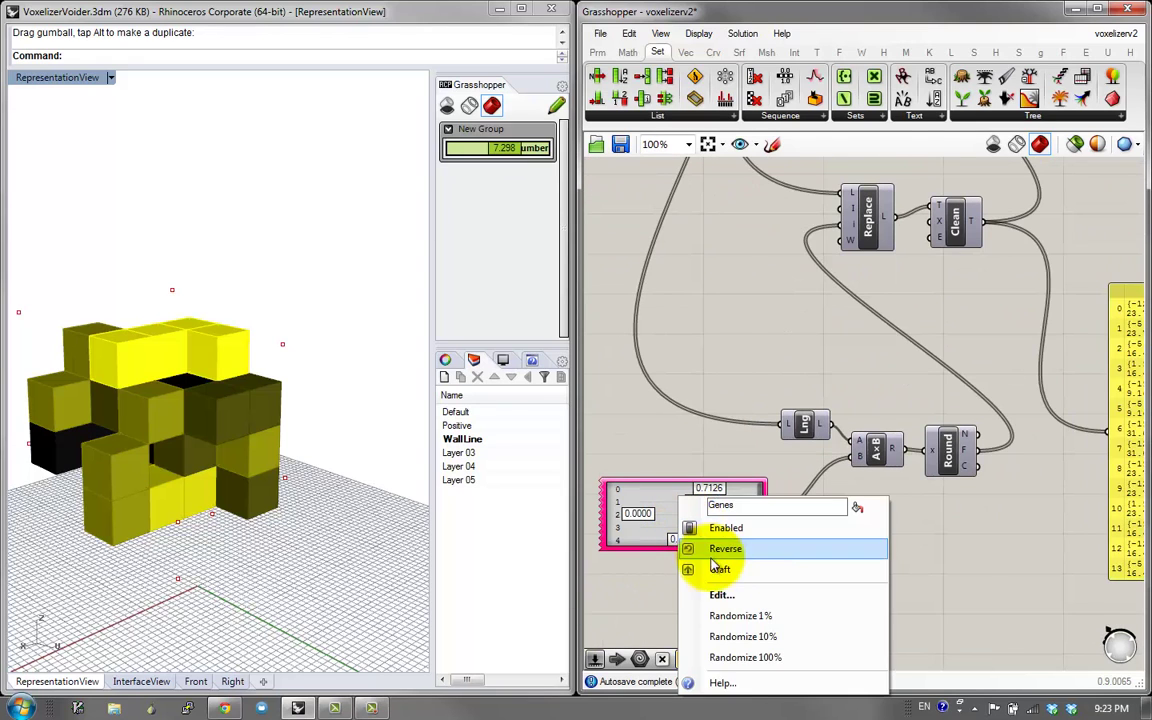
{"action": "left_click", "coordinate": [700, 658]}
{"action": "scroll", "coordinate": [876, 488], "scroll_direction": "down", "scroll_amount": 4}
{"action": "right_click_drag", "start_coordinate": [948, 420], "coordinate": [784, 437]}
{"action": "right_click_drag", "start_coordinate": [859, 357], "coordinate": [759, 419]}
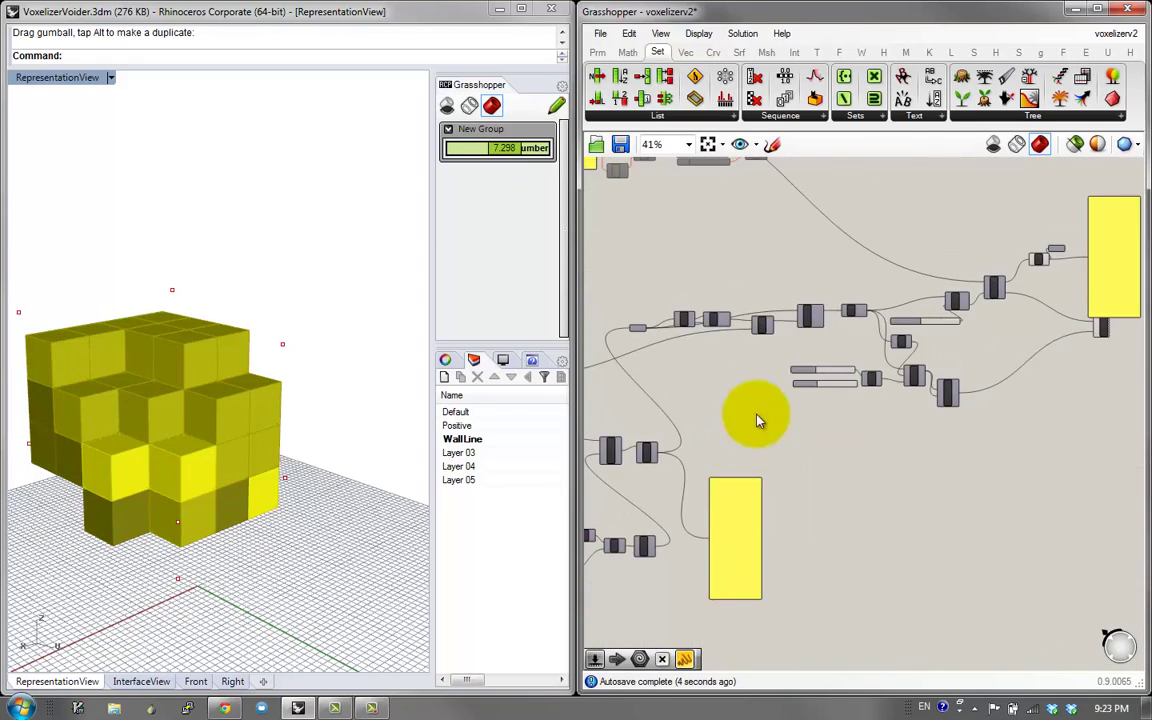
Shift the Number parameter slightly away from the List Length component and wrap it in its own group
{"action": "right_click_drag", "start_coordinate": [1053, 291], "coordinate": [926, 365]}
{"action": "scroll", "coordinate": [926, 357], "scroll_direction": "up", "scroll_amount": 3}
{"action": "scroll", "coordinate": [1045, 243], "scroll_direction": "up", "scroll_amount": 2}
{"action": "right_click_drag", "start_coordinate": [254, 550], "coordinate": [206, 604]}
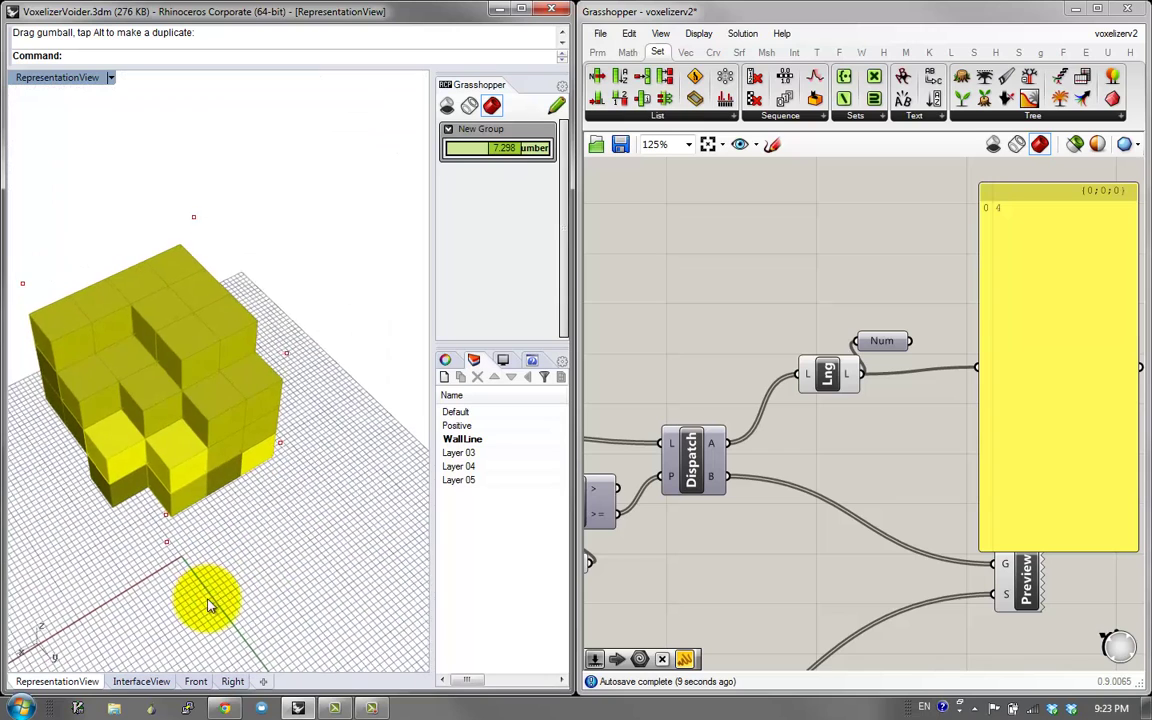
{"action": "right_click_drag", "start_coordinate": [643, 501], "coordinate": [793, 500]}
{"action": "scroll", "coordinate": [807, 433], "scroll_direction": "down", "scroll_amount": 1}
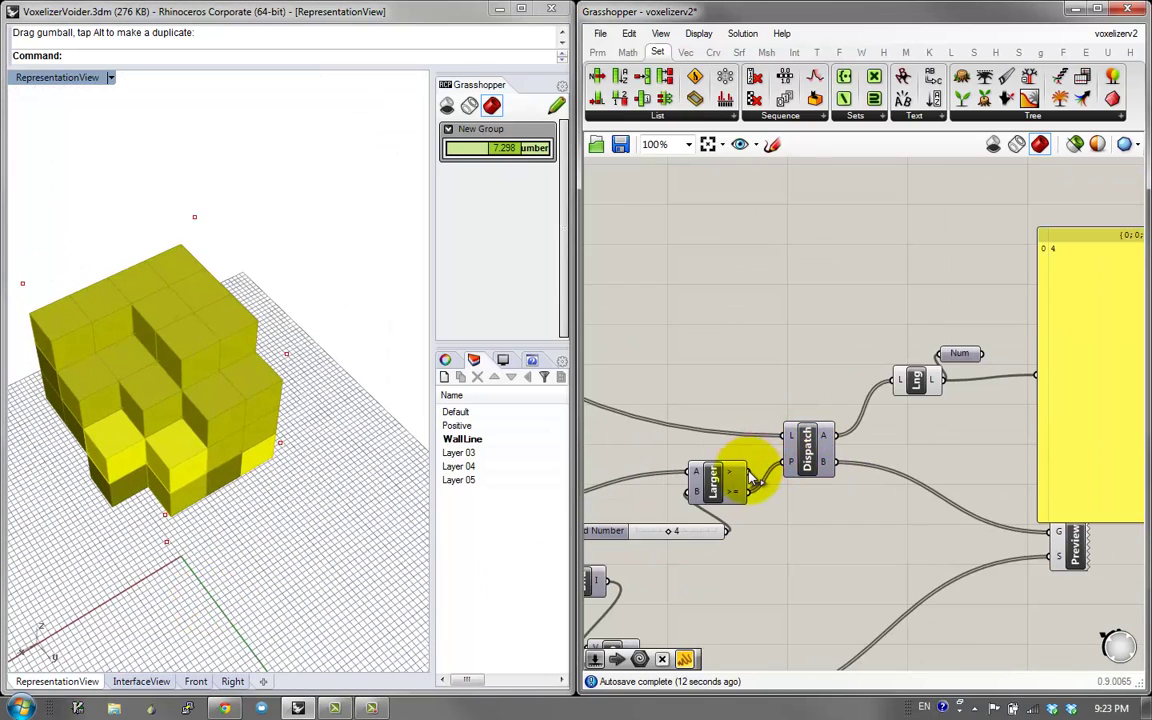
{"action": "right_click_drag", "start_coordinate": [1015, 316], "coordinate": [799, 399]}
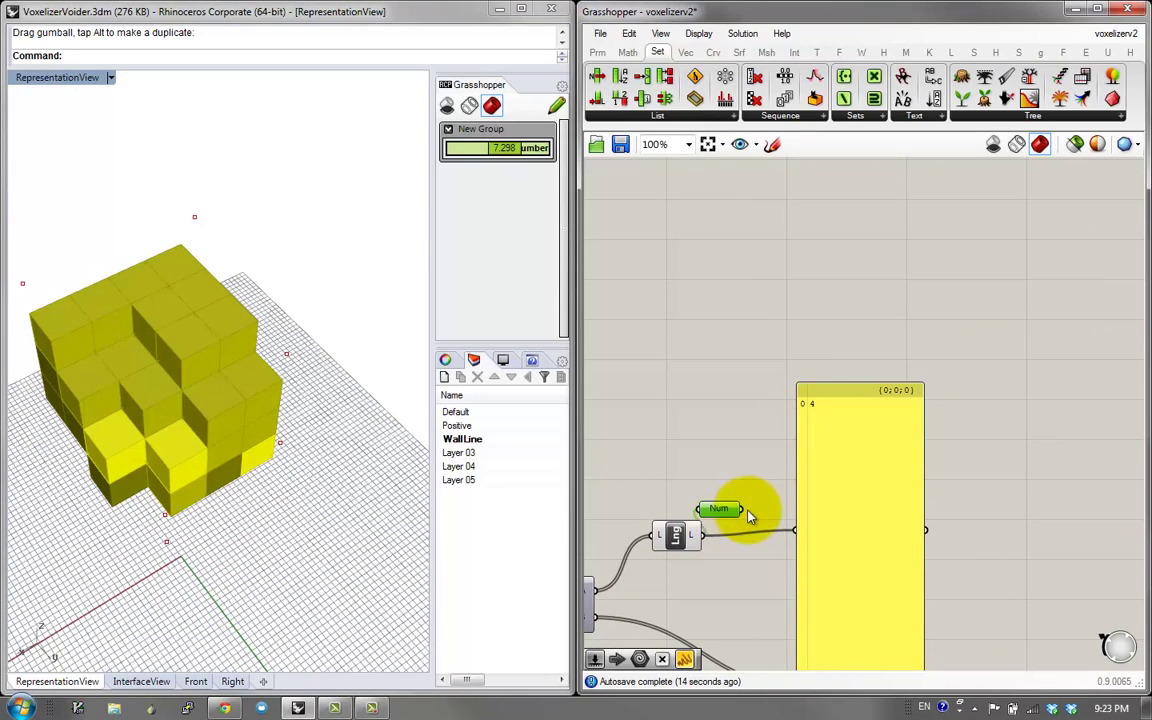
{"action": "right_click", "coordinate": [753, 507]}
{"action": "left_click", "coordinate": [774, 463]}
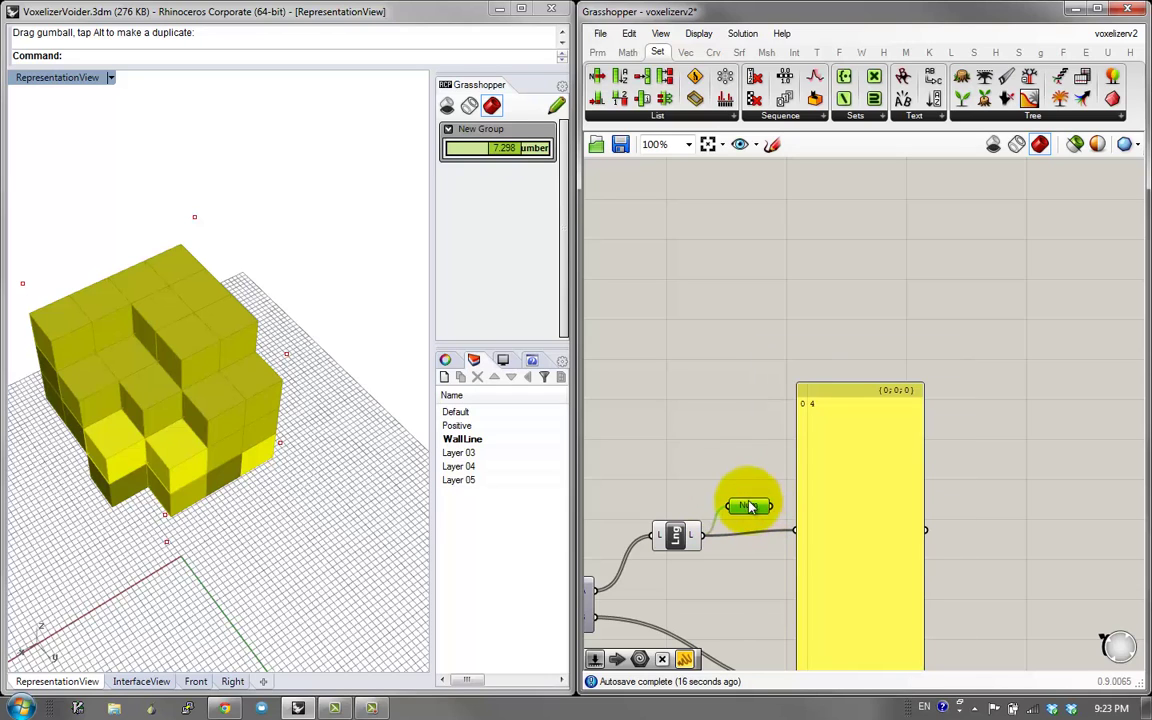
{"action": "scroll", "coordinate": [836, 400], "scroll_direction": "down", "scroll_amount": 4}
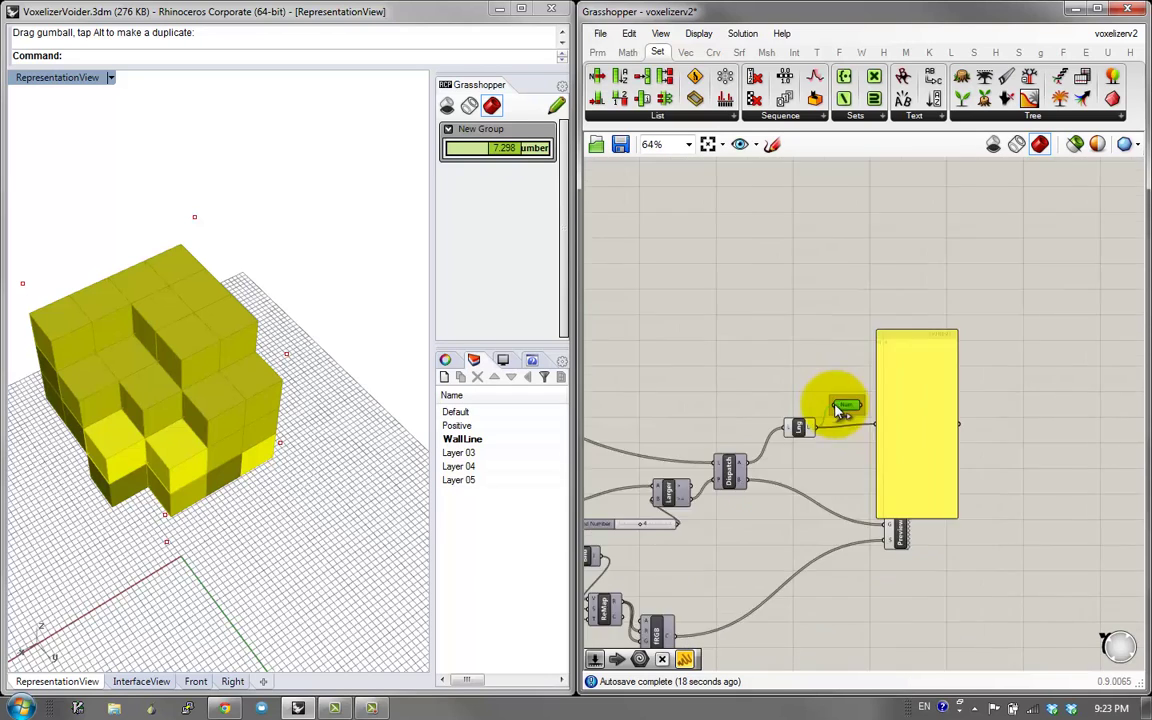
Insert a Galapagos component and link its Fitness to the grouped Number parameter
{"action": "double_click", "coordinate": [696, 302]}
{"action": "type", "text": "gal"}
{"action": "left_click", "coordinate": [666, 283]}
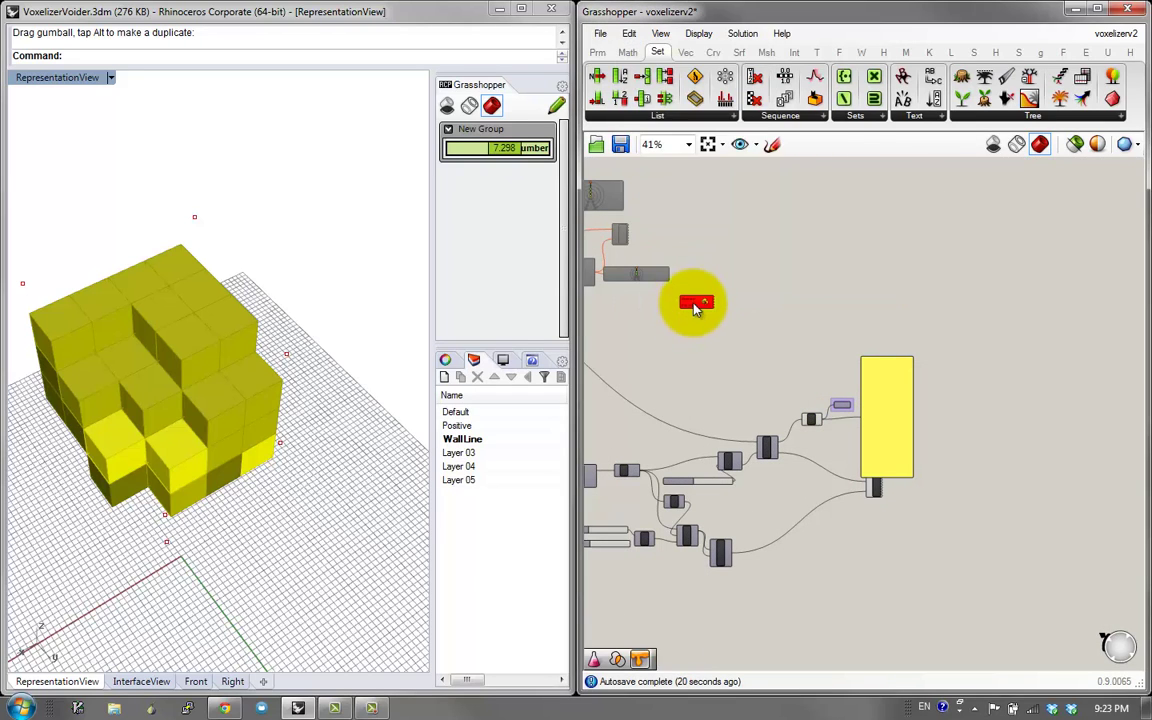
{"action": "scroll", "coordinate": [697, 315], "scroll_direction": "up", "scroll_amount": 3}
{"action": "left_click_drag", "start_coordinate": [696, 338], "coordinate": [908, 424]}
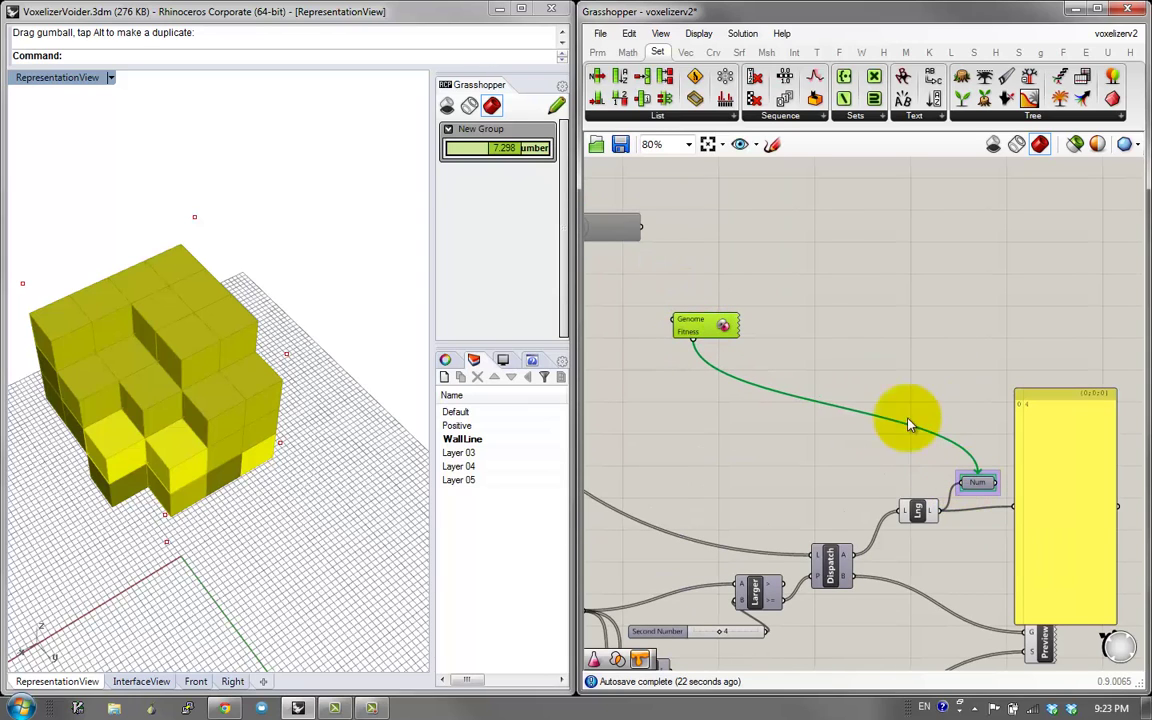
Move the Galapagos component down near the gene list and link its Genome to that gene list
{"action": "scroll", "coordinate": [870, 312], "scroll_direction": "down", "scroll_amount": 5}
{"action": "left_click_drag", "start_coordinate": [708, 328], "coordinate": [643, 626]}
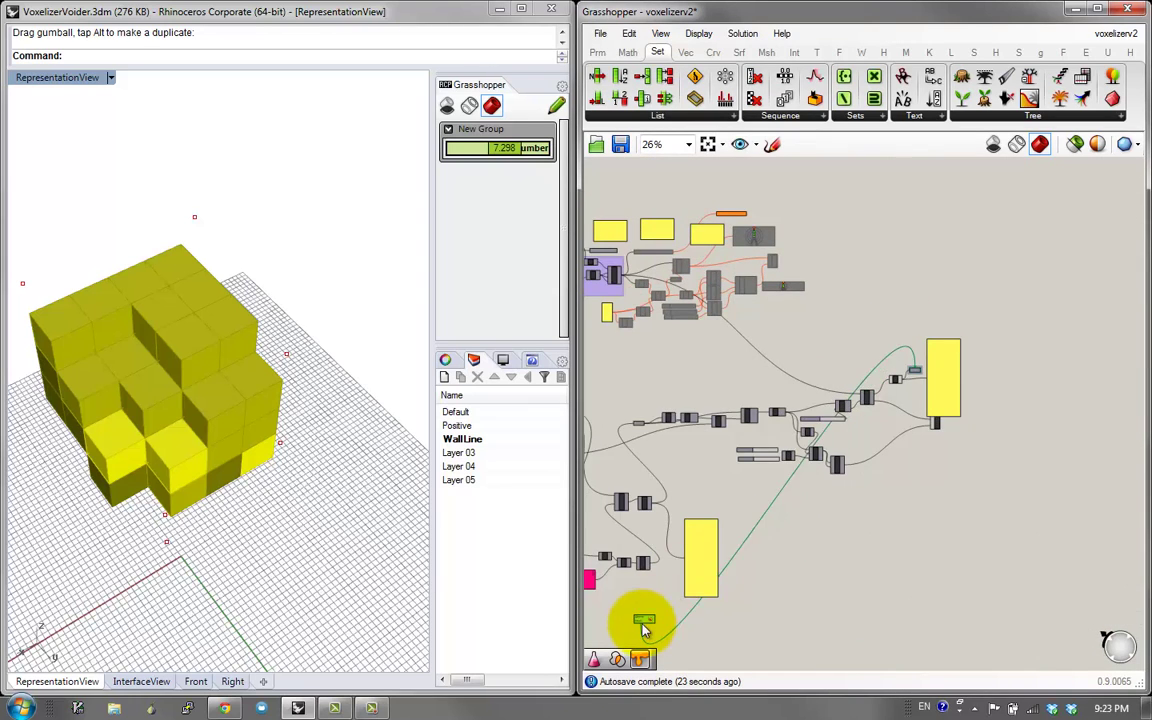
{"action": "scroll", "coordinate": [644, 625], "scroll_direction": "up", "scroll_amount": 4}
{"action": "scroll", "coordinate": [645, 621], "scroll_direction": "up", "scroll_amount": 1}
{"action": "right_click", "coordinate": [662, 617]}
{"action": "right_click", "coordinate": [988, 540]}
{"action": "right_click_drag", "start_coordinate": [743, 540], "coordinate": [966, 506]}
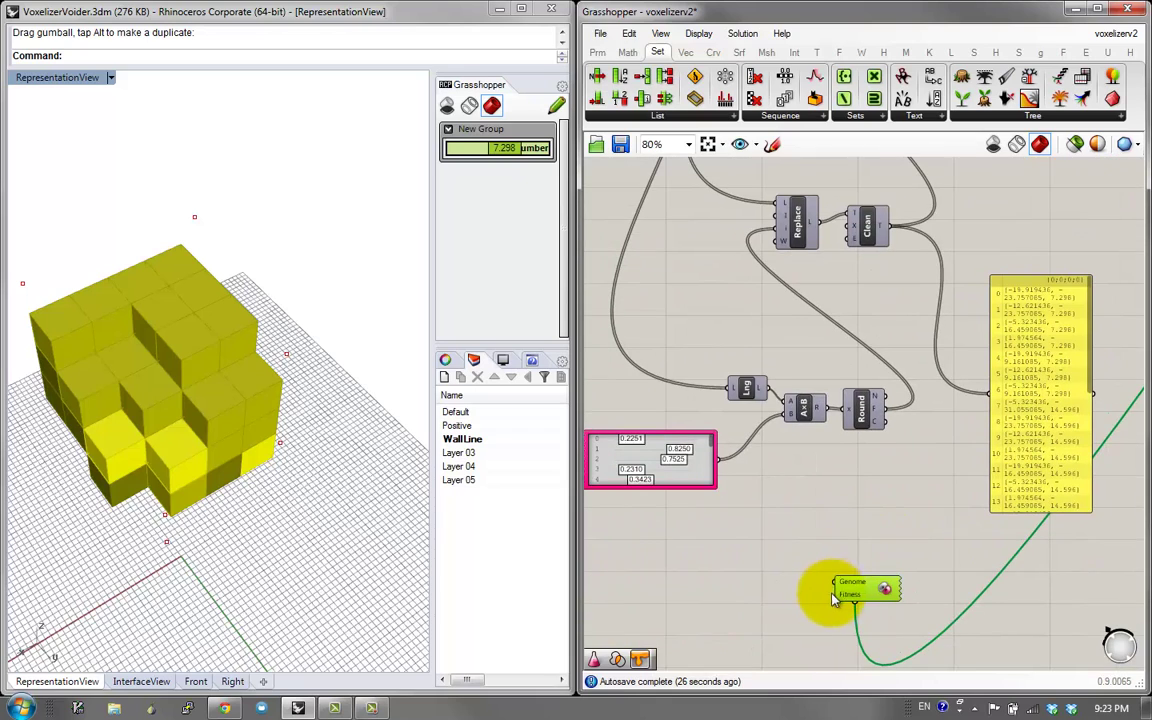
{"action": "left_click_drag", "start_coordinate": [790, 567], "coordinate": [624, 458]}
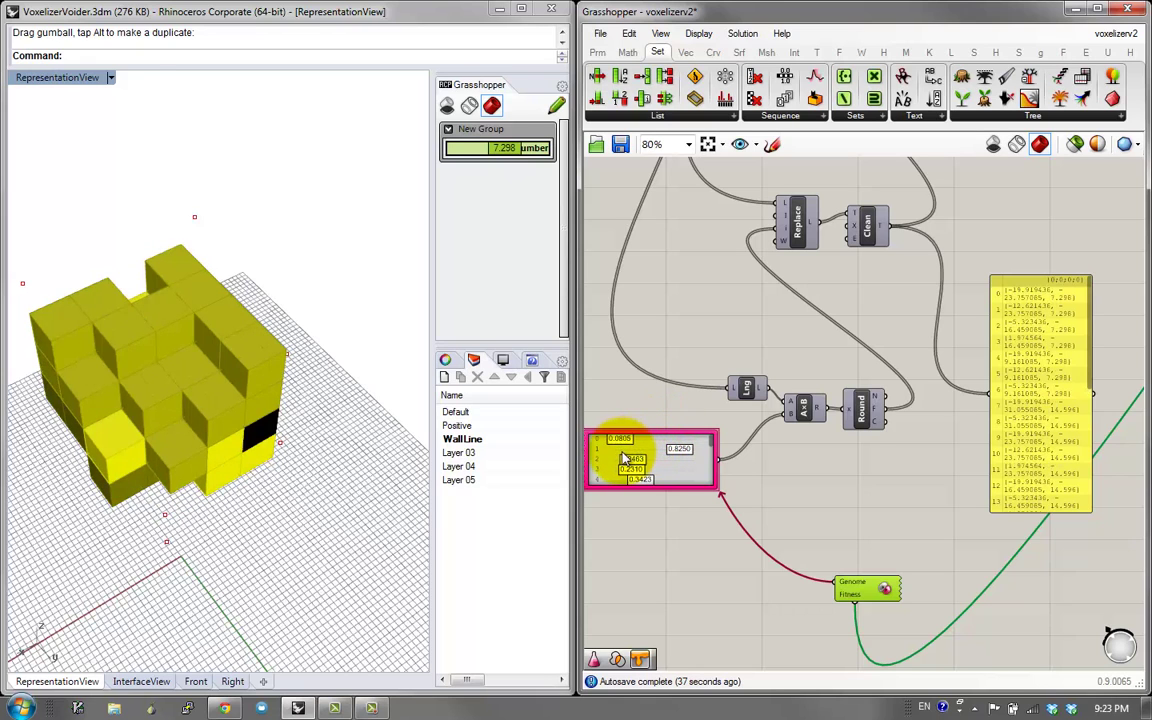
Make room after the last Dispatch by lowering the Custom Preview and moving the count panel aside
{"action": "right_click_drag", "start_coordinate": [917, 369], "coordinate": [733, 430]}
{"action": "scroll", "coordinate": [733, 430], "scroll_direction": "down", "scroll_amount": 3}
{"action": "right_click_drag", "start_coordinate": [899, 430], "coordinate": [717, 552]}
{"action": "right_click_drag", "start_coordinate": [854, 458], "coordinate": [811, 504]}
{"action": "scroll", "coordinate": [893, 375], "scroll_direction": "up", "scroll_amount": 3}
{"action": "scroll", "coordinate": [893, 375], "scroll_direction": "up", "scroll_amount": 1}
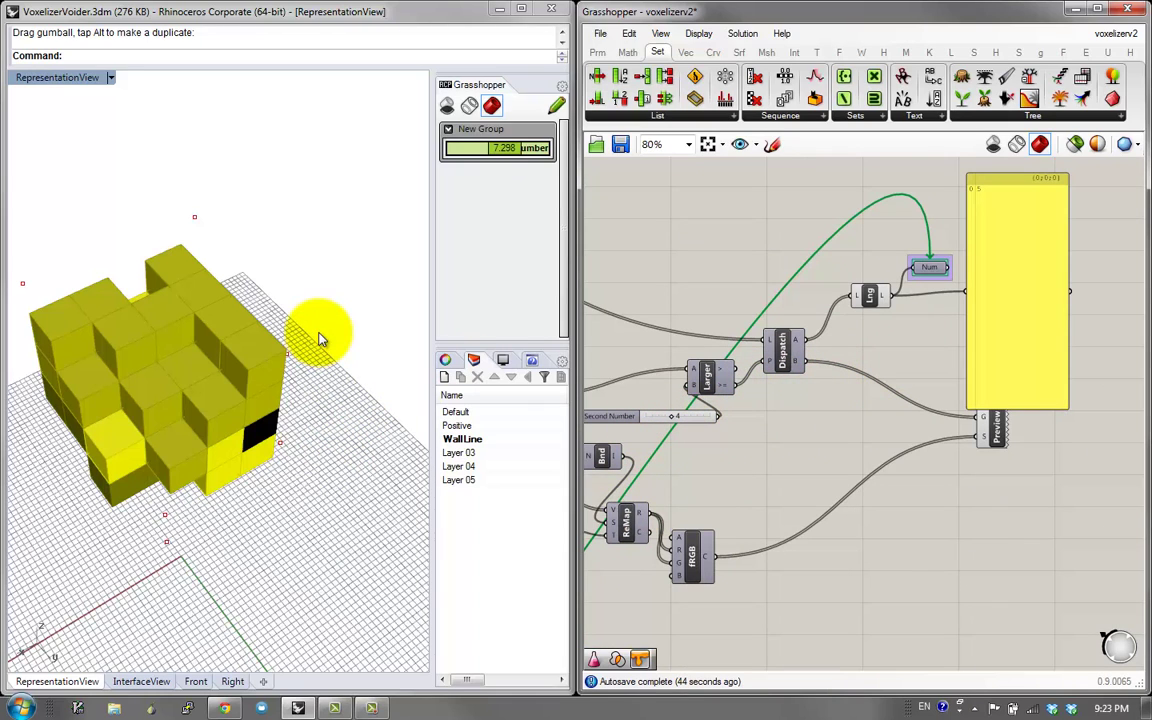
{"action": "left_click", "coordinate": [790, 364]}
{"action": "left_click_drag", "start_coordinate": [987, 438], "coordinate": [956, 479]}
{"action": "left_click_drag", "start_coordinate": [1036, 337], "coordinate": [1067, 327]}
Duplicate the Custom Preview and feed the last Dispatch's A output into the copy's geometry input
{"action": "left_click_drag", "start_coordinate": [969, 471], "coordinate": [974, 403], "text": "alt"}
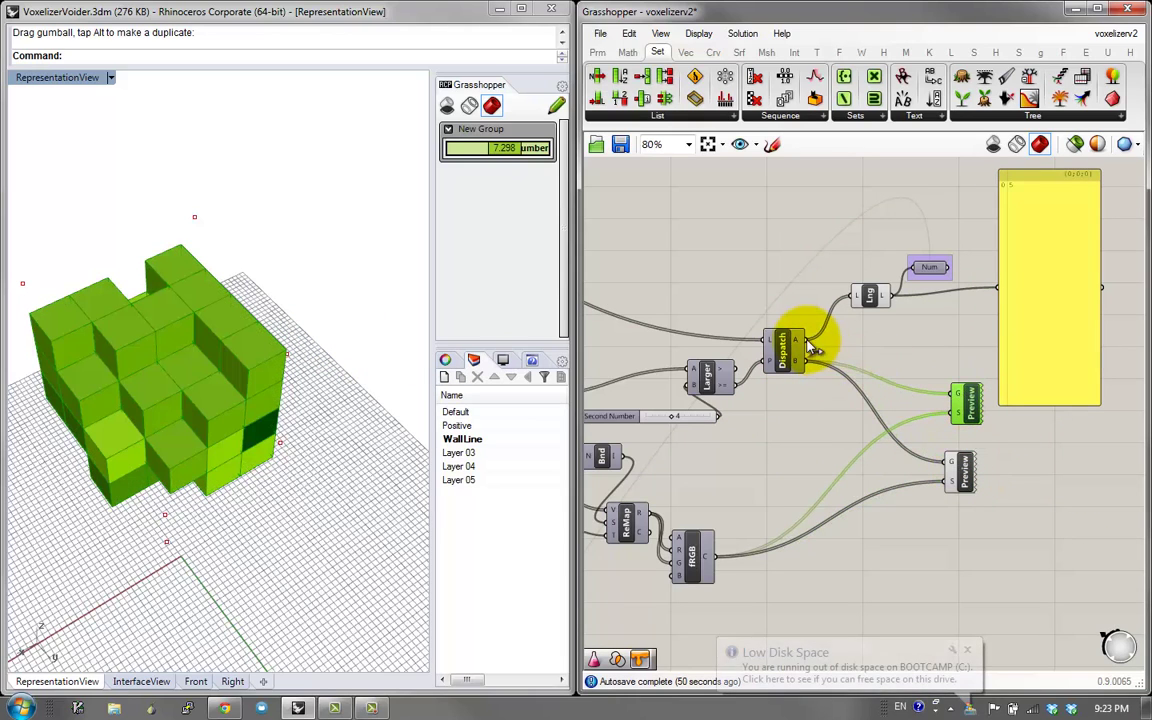
{"action": "left_click_drag", "start_coordinate": [815, 347], "coordinate": [955, 396]}
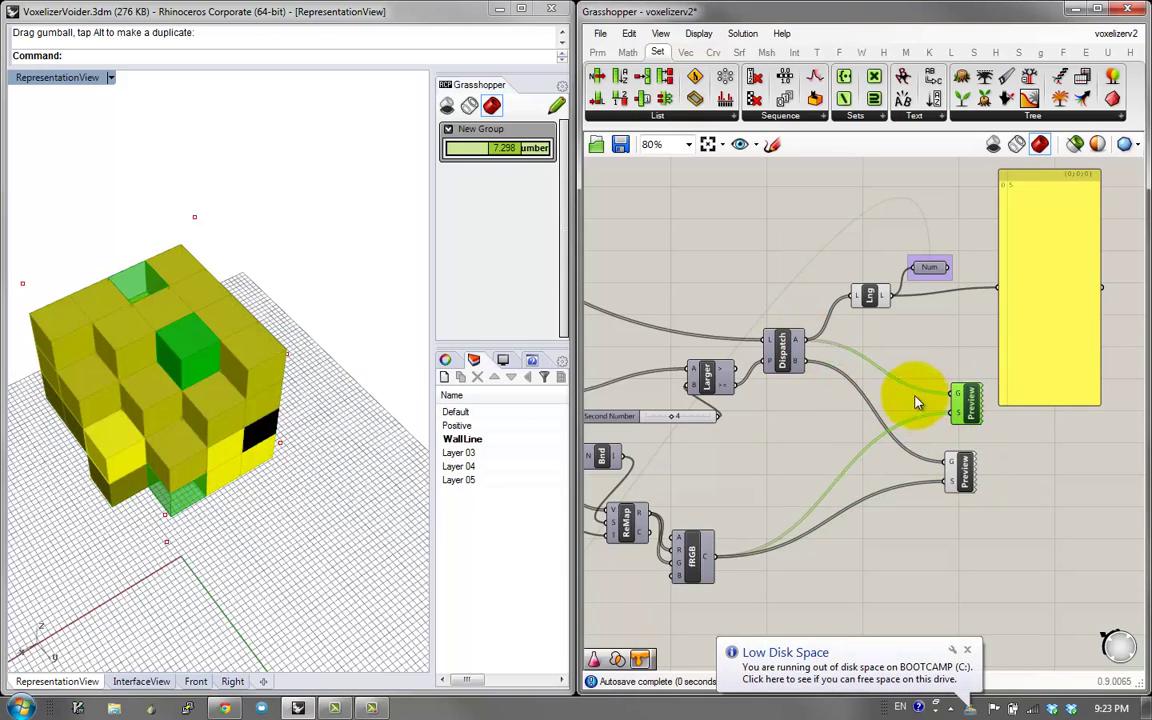
{"action": "left_click", "coordinate": [928, 537]}
{"action": "right_click_drag", "start_coordinate": [346, 449], "coordinate": [348, 432]}
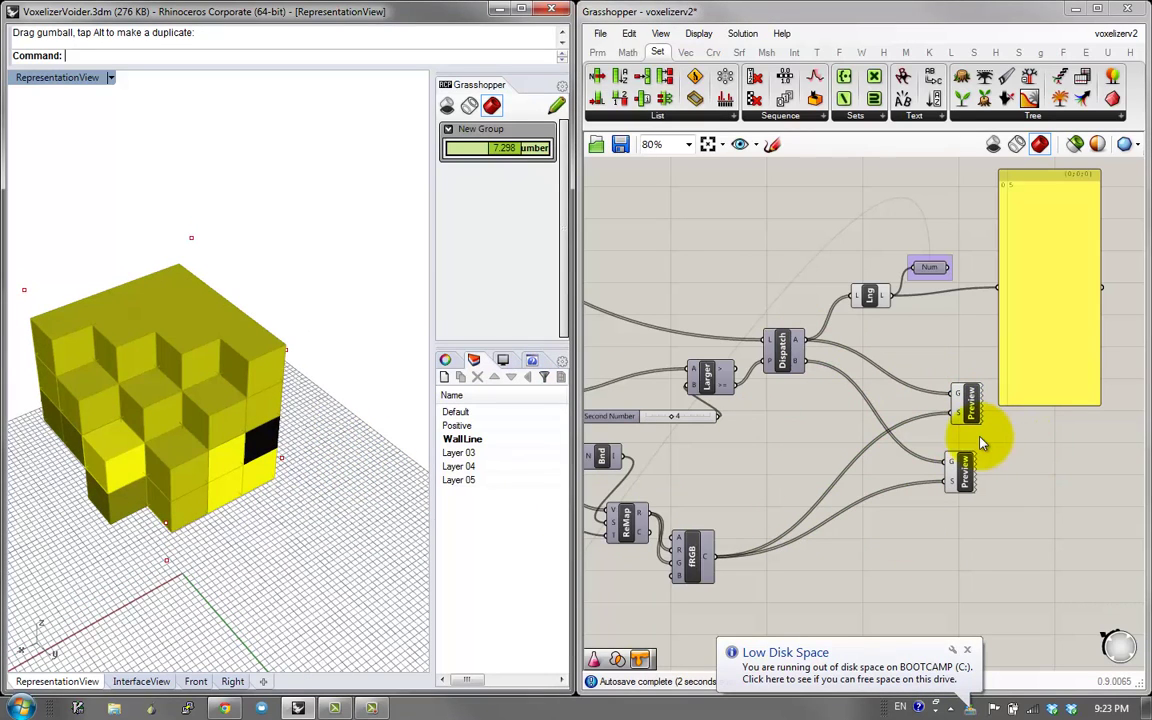
Insert a Colour Swatch and connect it to the duplicated Custom Preview's S input, replacing the RGB colour source
{"action": "double_click", "coordinate": [815, 422]}
{"action": "type", "text": "sw"}
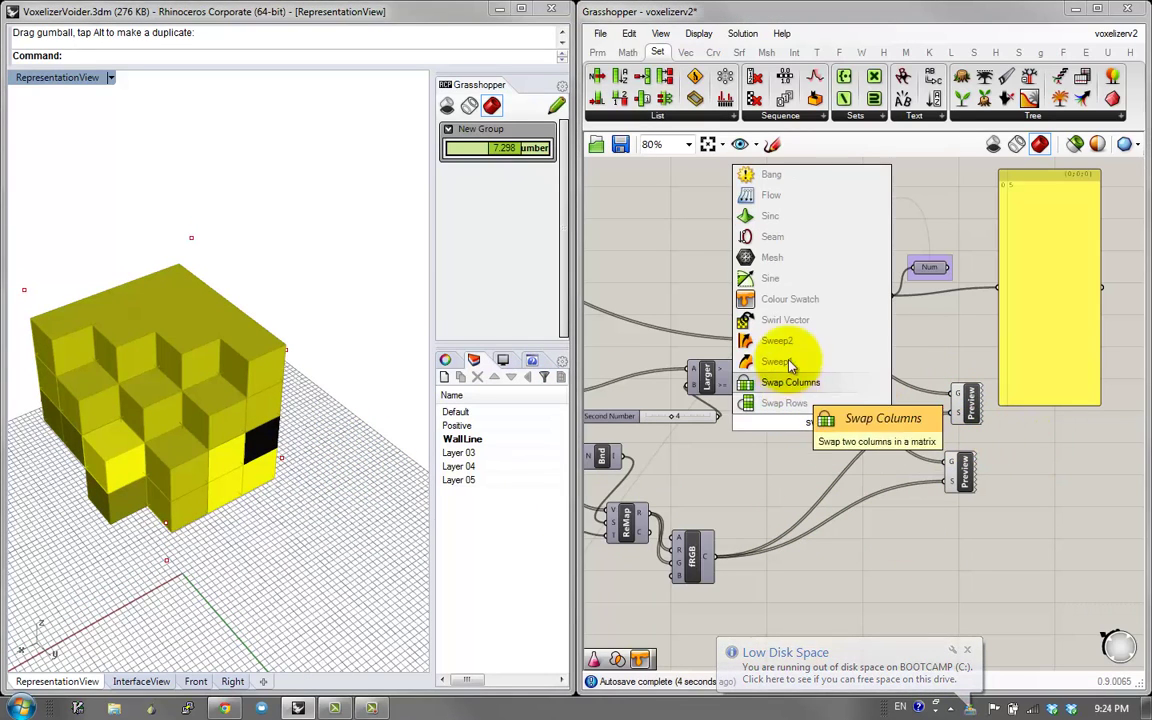
{"action": "left_click", "coordinate": [790, 300]}
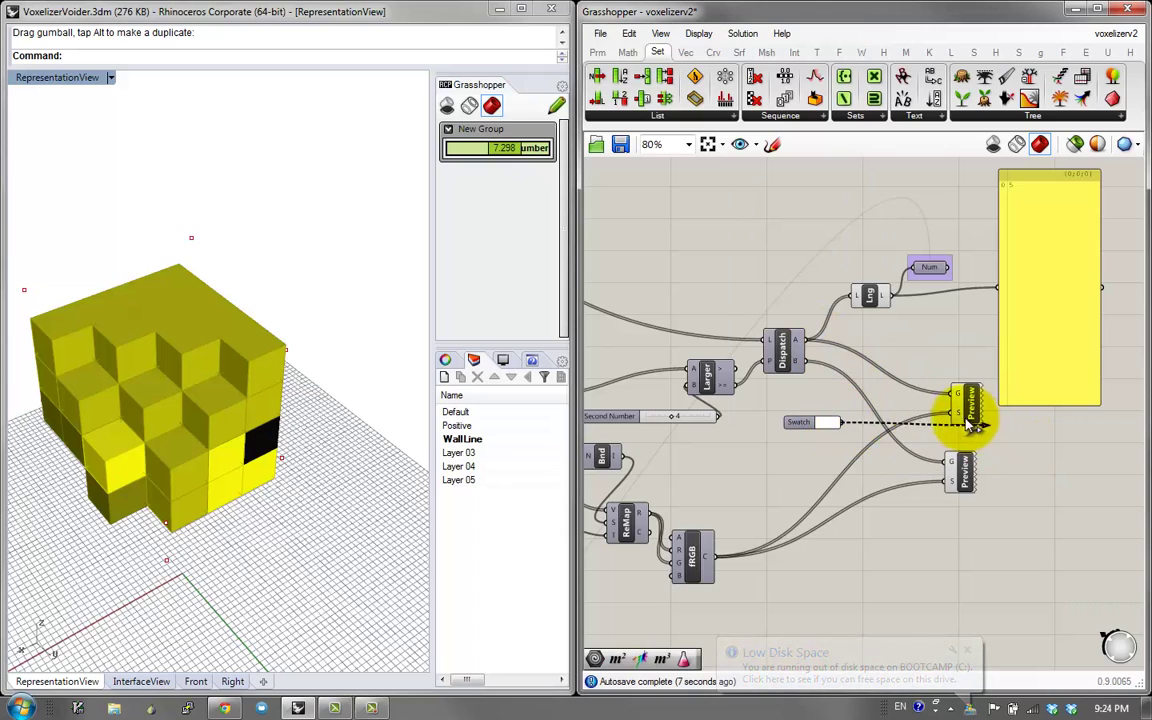
{"action": "left_click_drag", "start_coordinate": [972, 423], "coordinate": [966, 418]}
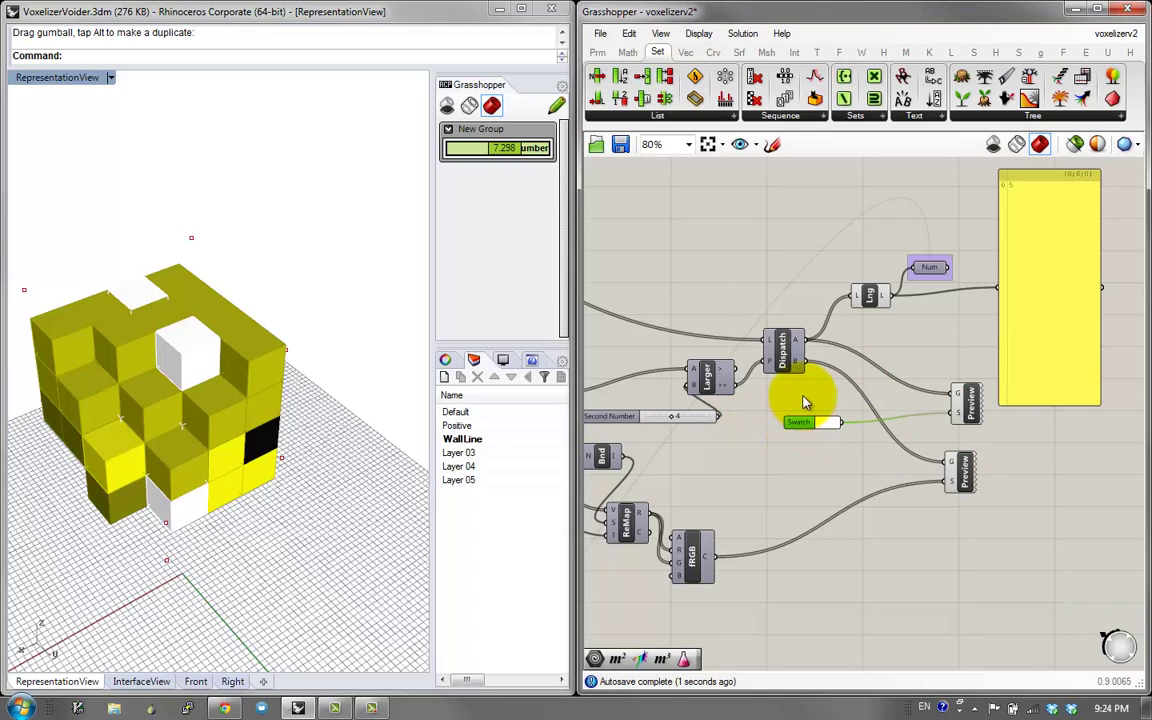
Set the swatch to red with hue 0°, saturation 79 and value 99, lowering its alpha until almost fully transparent
{"action": "left_click", "coordinate": [822, 423]}
{"action": "left_click", "coordinate": [872, 430]}
{"action": "left_click_drag", "start_coordinate": [872, 430], "coordinate": [866, 420]}
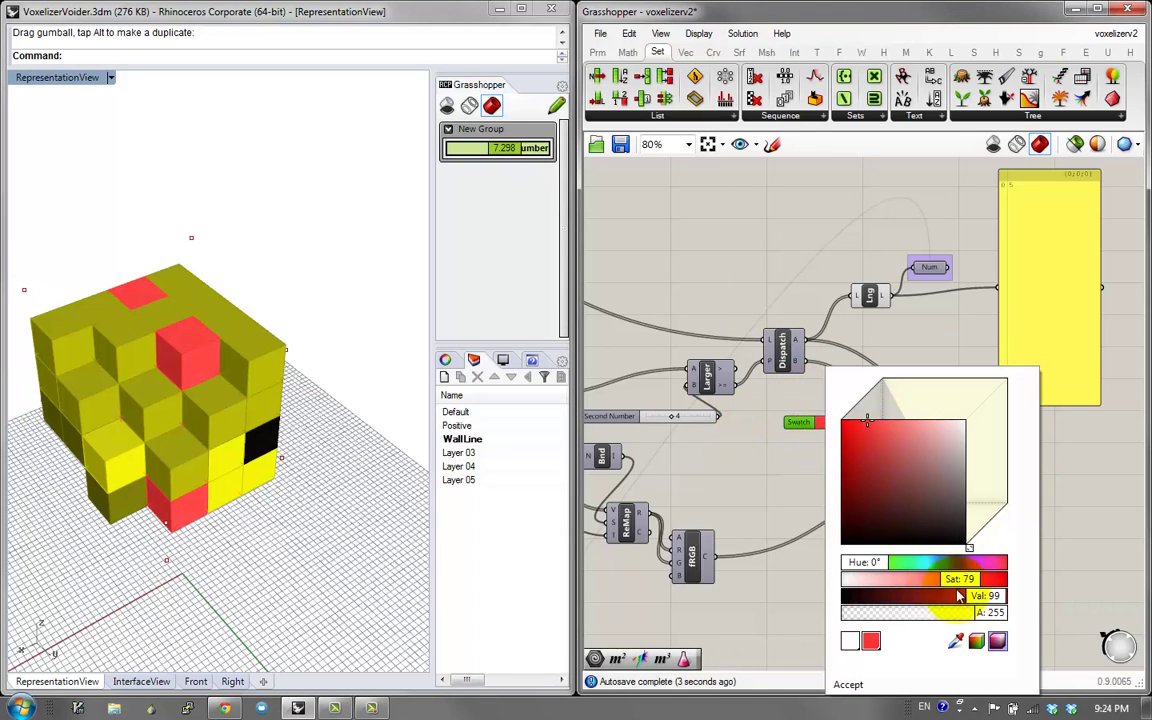
{"action": "left_click_drag", "start_coordinate": [968, 620], "coordinate": [790, 600]}
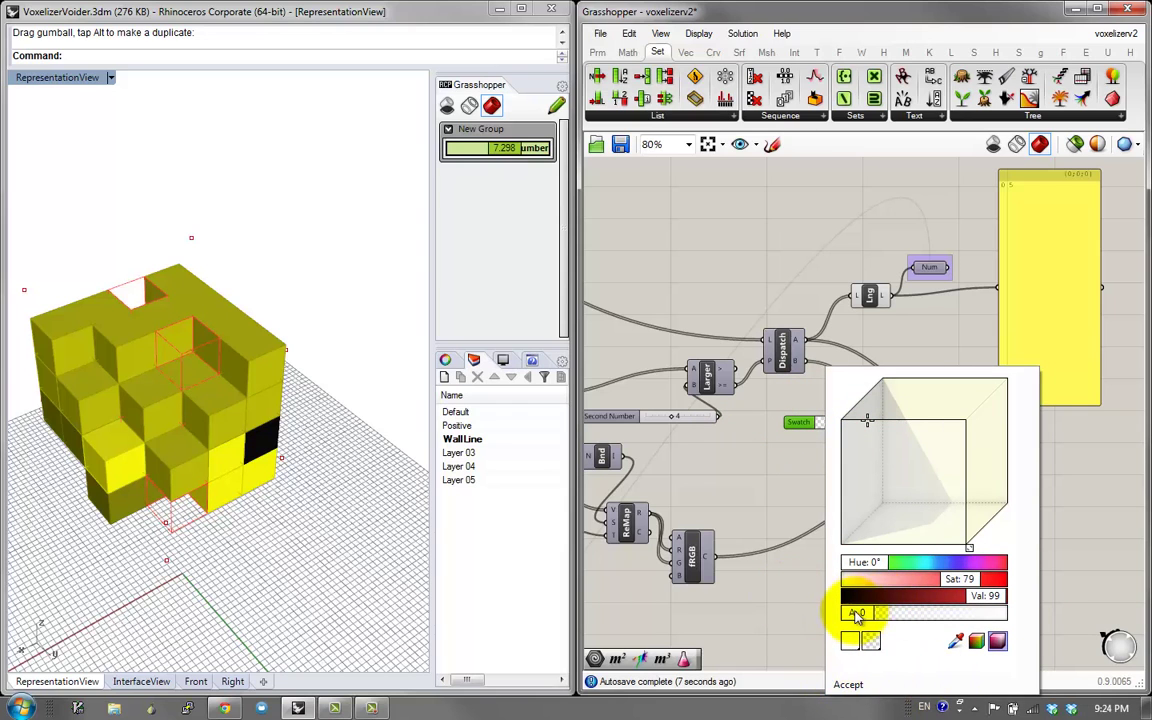
{"action": "left_click", "coordinate": [845, 684]}
{"action": "right_click_drag", "start_coordinate": [65, 520], "coordinate": [92, 503]}
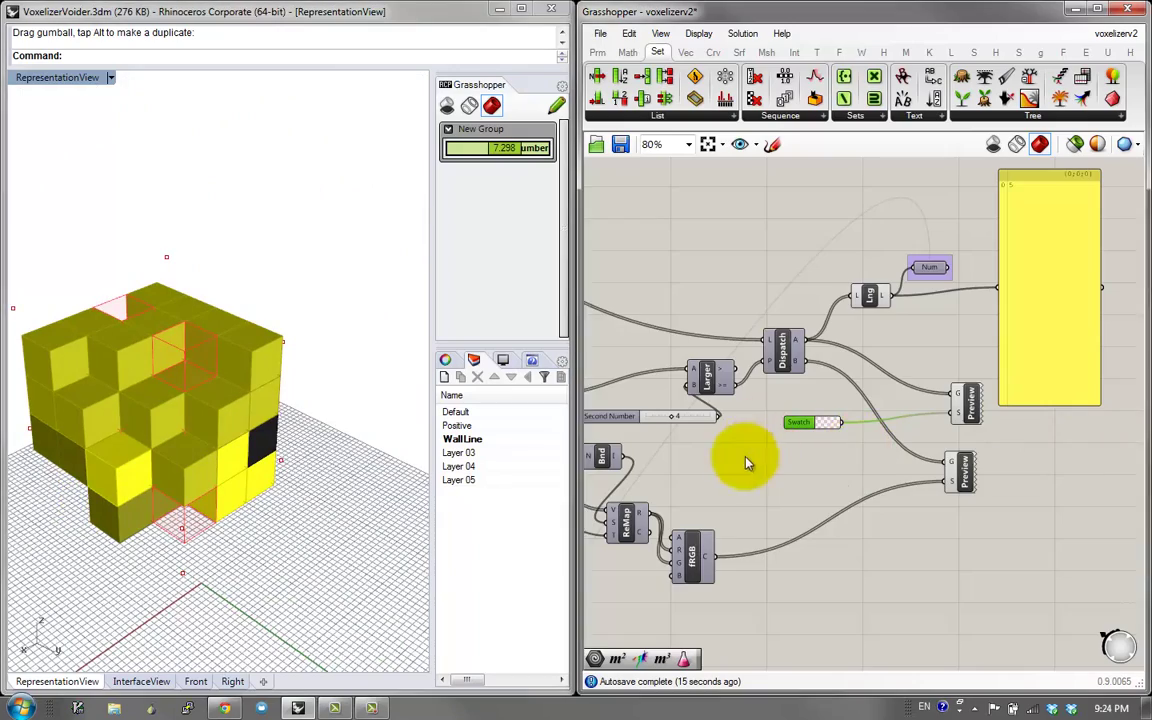
Insert a number slider set to 3 and connect it to the box-size Division's B input, replacing the 2 panel
{"action": "right_click_drag", "start_coordinate": [746, 460], "coordinate": [925, 451]}
{"action": "right_click_drag", "start_coordinate": [737, 428], "coordinate": [818, 428]}
{"action": "scroll", "coordinate": [818, 428], "scroll_direction": "down", "scroll_amount": 1}
{"action": "right_click_drag", "start_coordinate": [330, 360], "coordinate": [206, 399]}
{"action": "right_click_drag", "start_coordinate": [732, 343], "coordinate": [873, 275]}
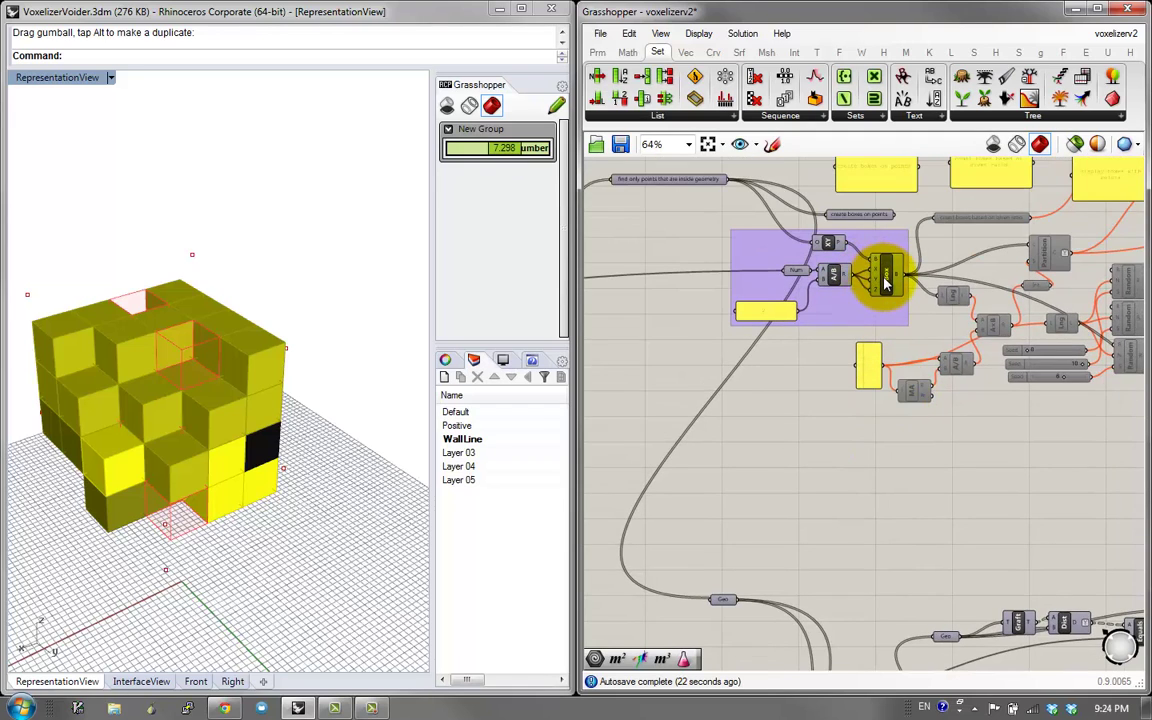
{"action": "scroll", "coordinate": [884, 283], "scroll_direction": "up", "scroll_amount": 3}
{"action": "double_click", "coordinate": [735, 391]}
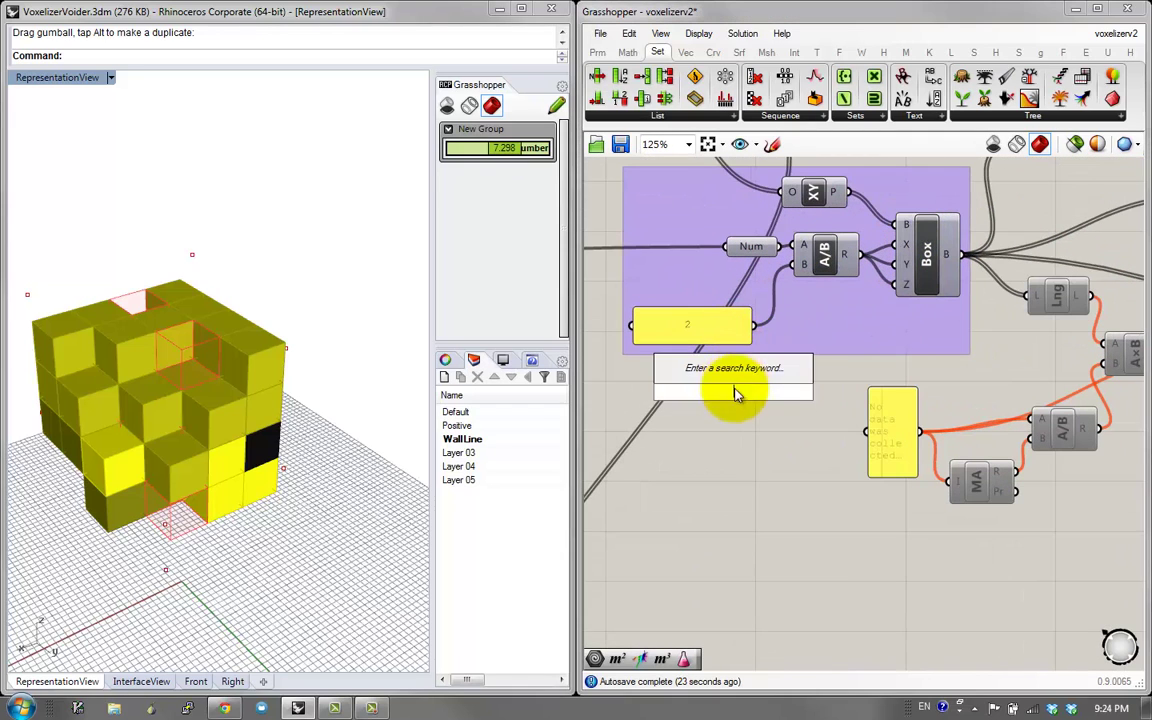
{"action": "type", "text": "3"}
{"action": "key", "text": "Return"}
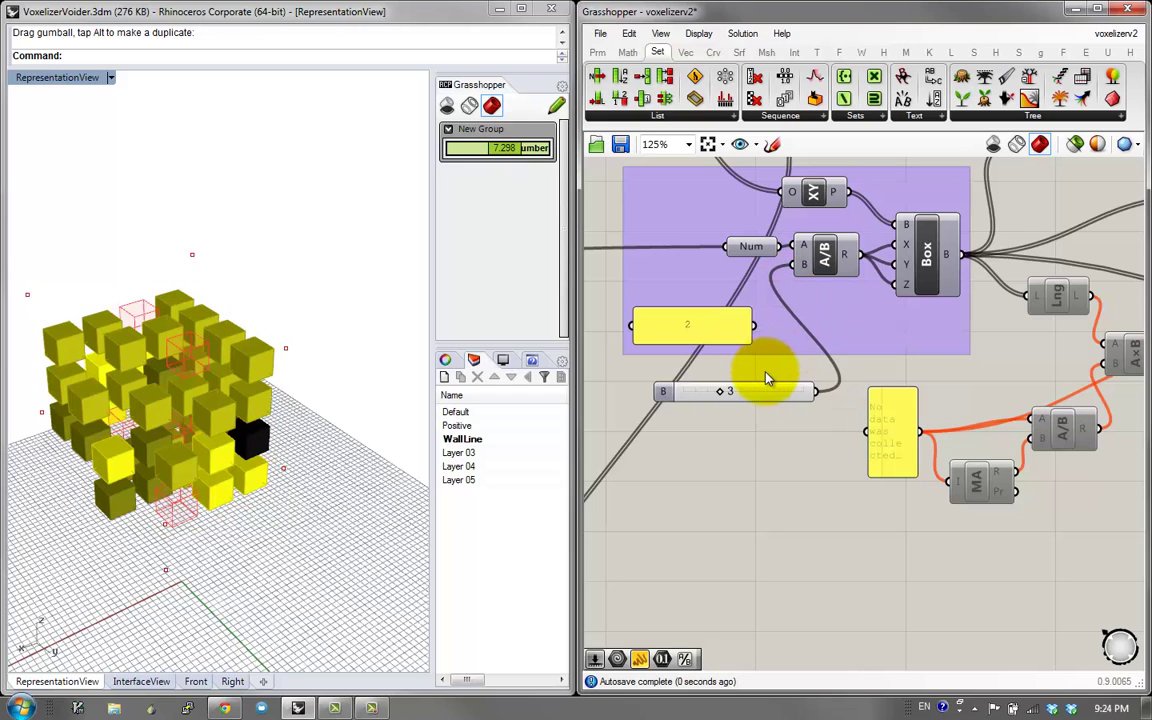
{"action": "mouse_move", "coordinate": [721, 395]}
{"action": "left_mouse_down"}
{"action": "mouse_move", "coordinate": [694, 393]}
{"action": "mouse_move", "coordinate": [738, 388]}
{"action": "mouse_move", "coordinate": [663, 395]}
{"action": "mouse_move", "coordinate": [733, 392]}
{"action": "mouse_move", "coordinate": [719, 391]}
{"action": "left_mouse_up"}
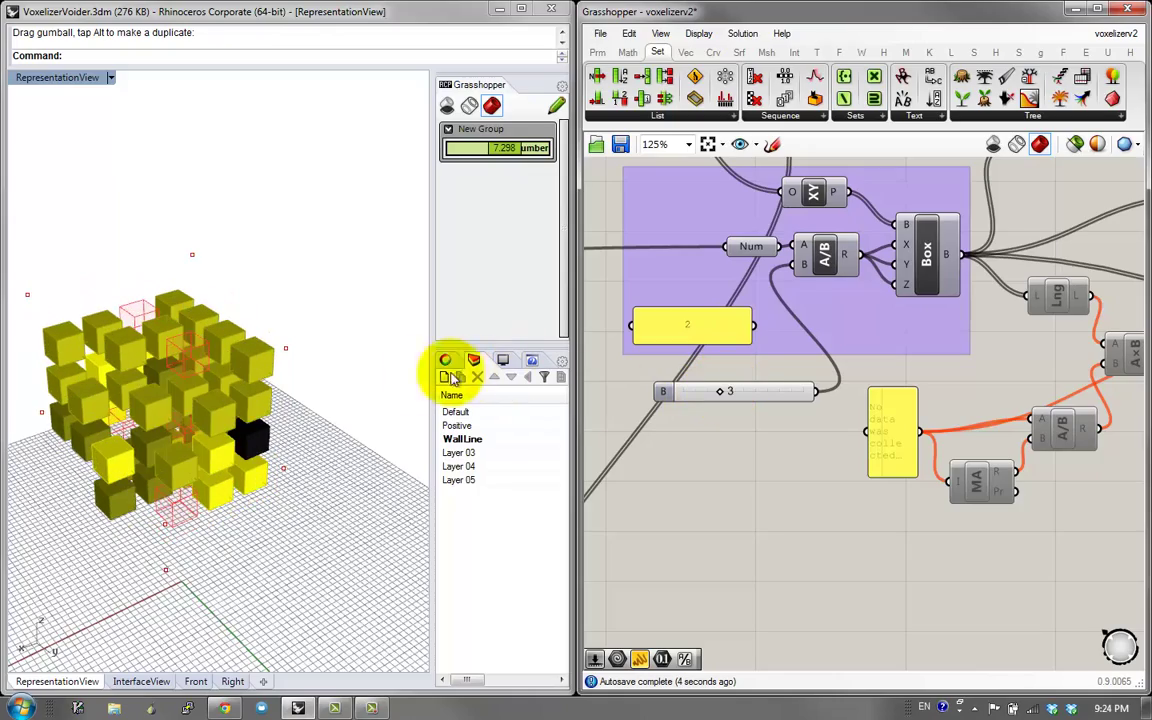
{"action": "right_click_drag", "start_coordinate": [262, 326], "coordinate": [260, 380]}
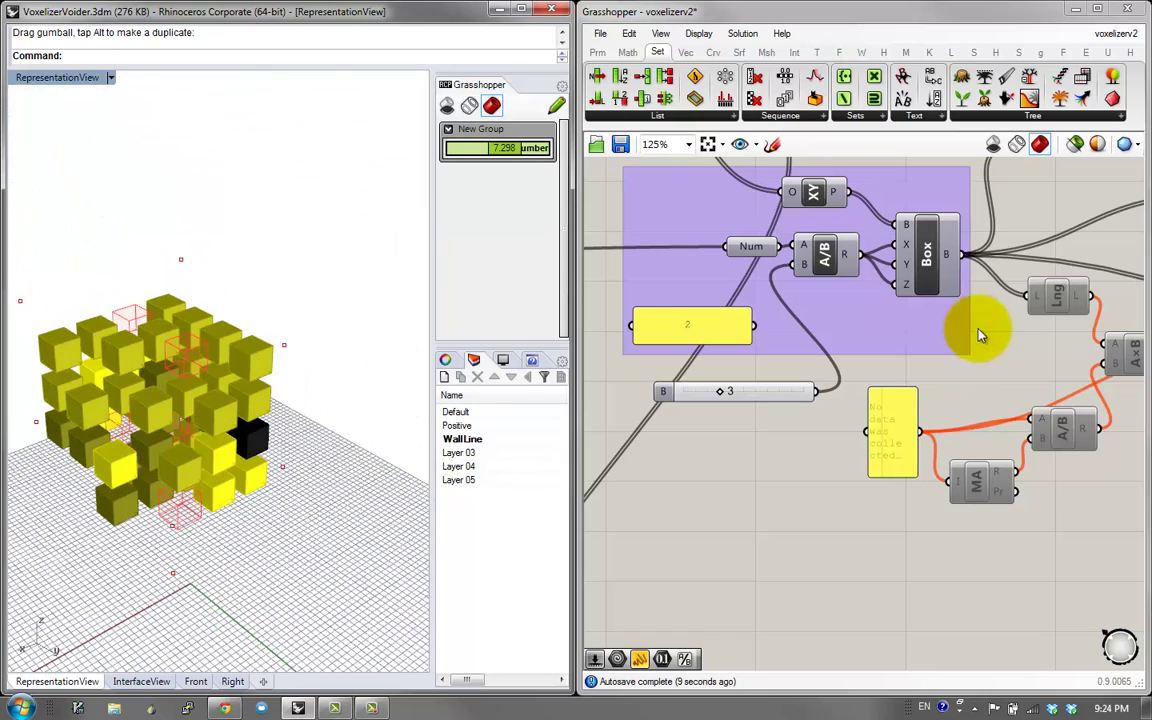
Duplicate the Division and Box components below the group, feed the 2 panel into the copied Division's B input, and isolate the copied Box's preview
{"action": "scroll", "coordinate": [823, 360], "scroll_direction": "down", "scroll_amount": 1}
{"action": "scroll", "coordinate": [856, 296], "scroll_direction": "down", "scroll_amount": 1}
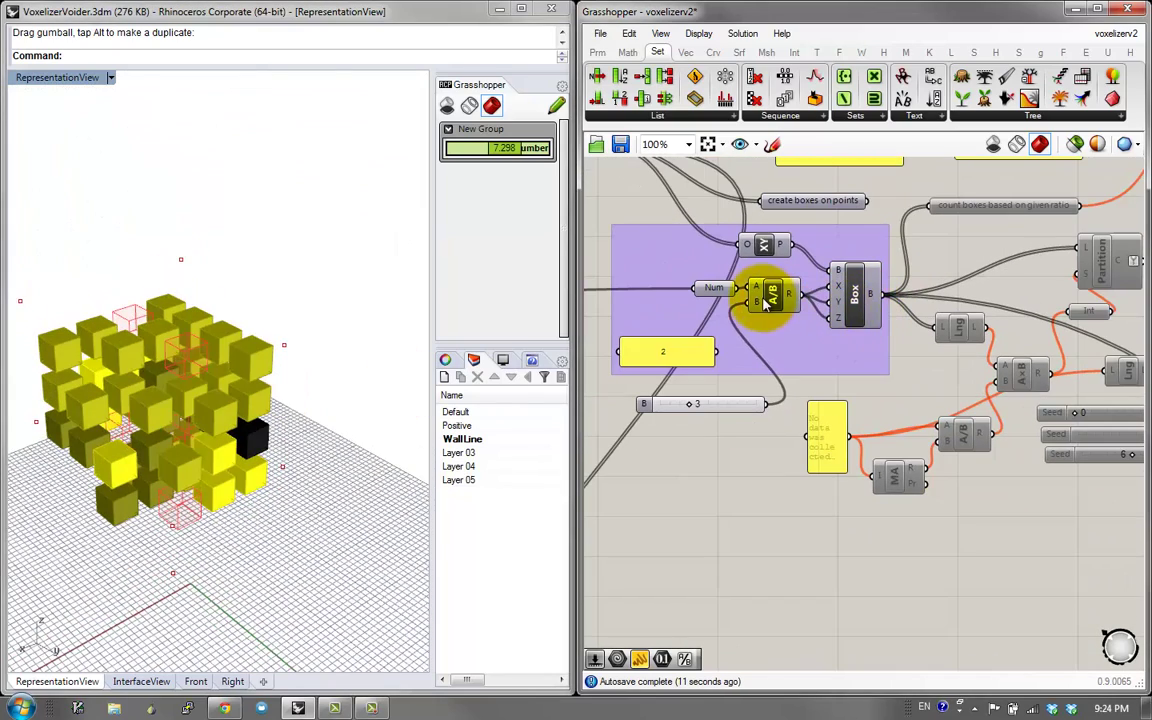
{"action": "left_click_drag", "start_coordinate": [870, 320], "coordinate": [908, 590], "text": "alt"}
{"action": "left_click_drag", "start_coordinate": [720, 360], "coordinate": [773, 570]}
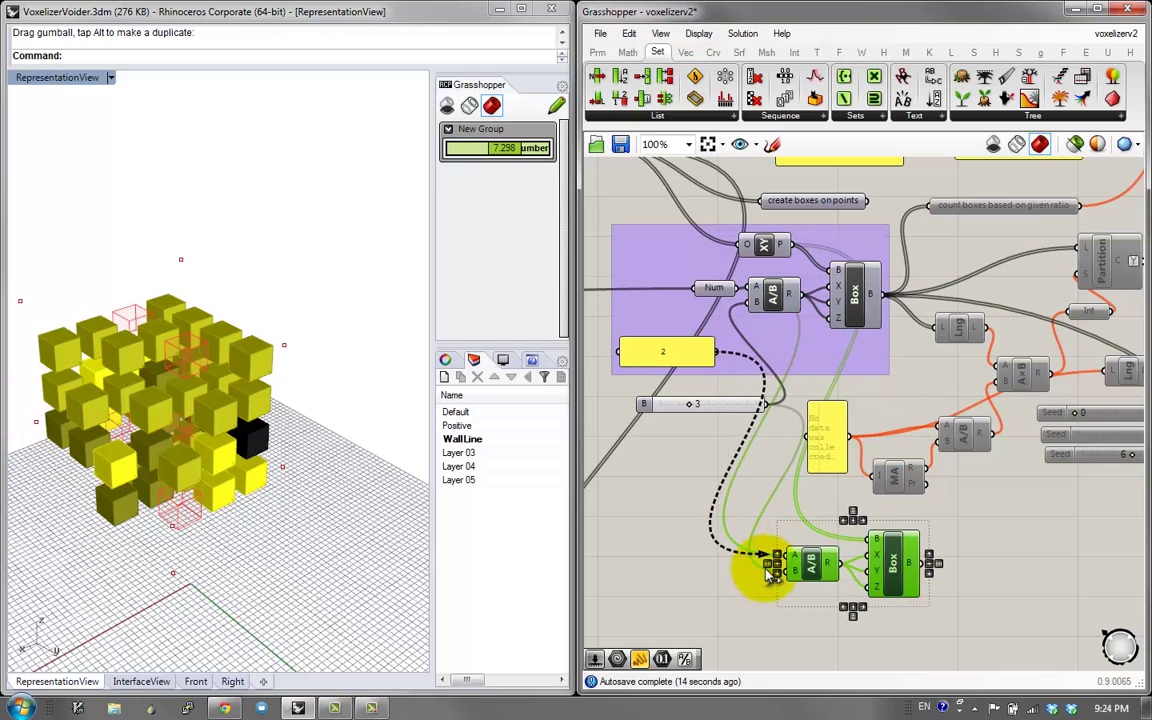
{"action": "left_click", "coordinate": [1018, 578]}
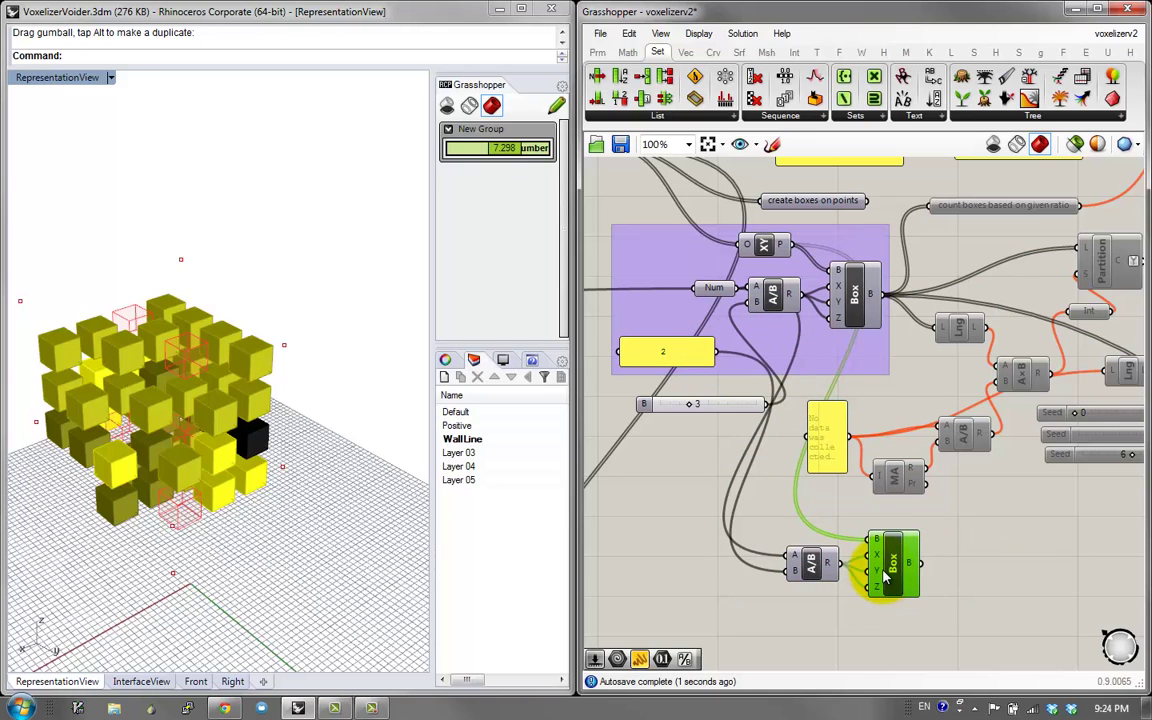
{"action": "left_click", "coordinate": [1076, 146]}
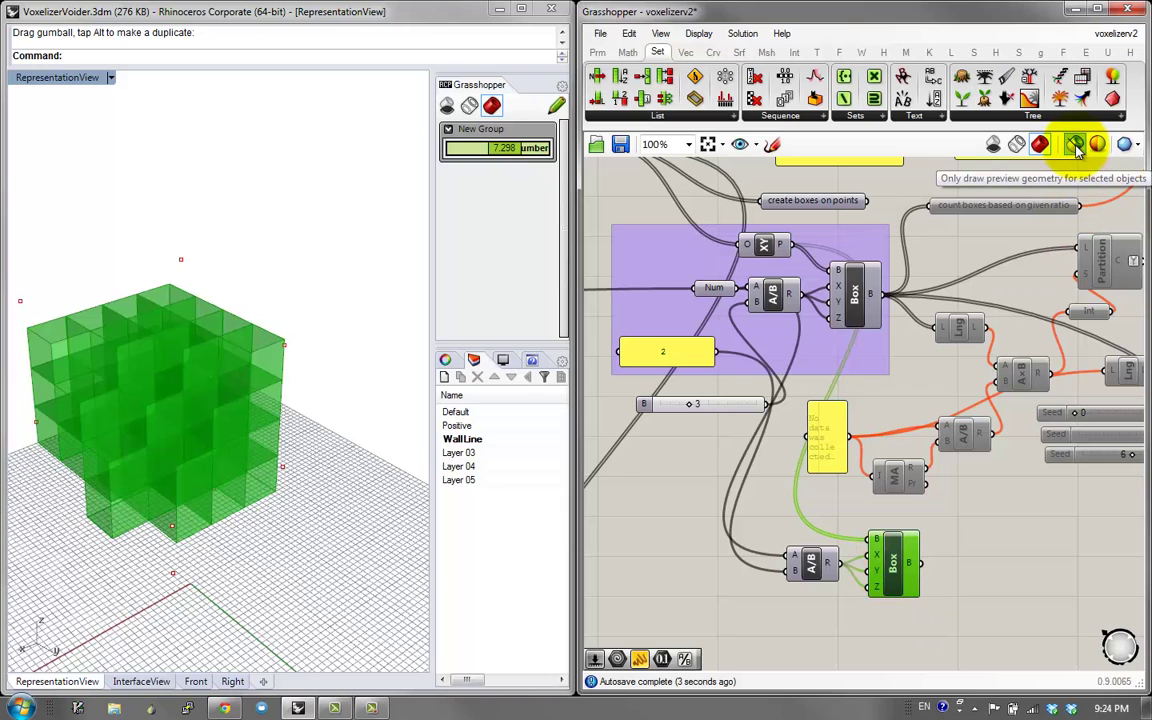
Insert a Deconstruct Brep component and connect the copied Box's output to it
{"action": "right_click_drag", "start_coordinate": [995, 568], "coordinate": [866, 553]}
{"action": "double_click", "coordinate": [866, 553]}
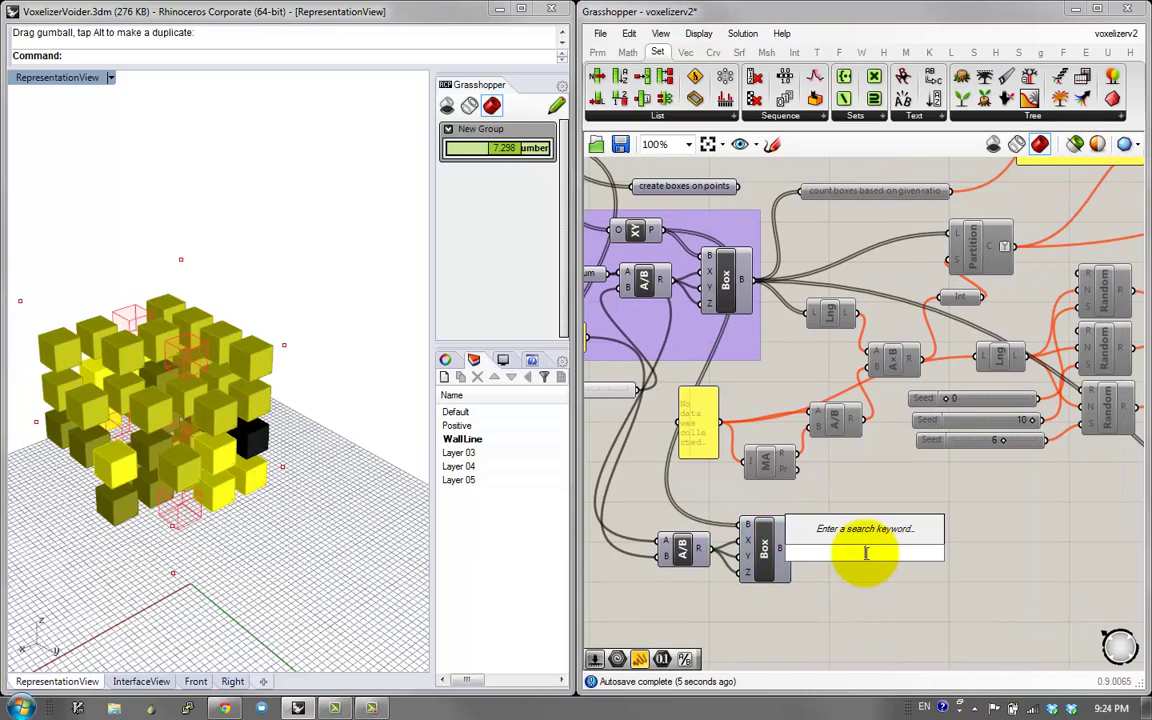
{"action": "type", "text": "bre"}
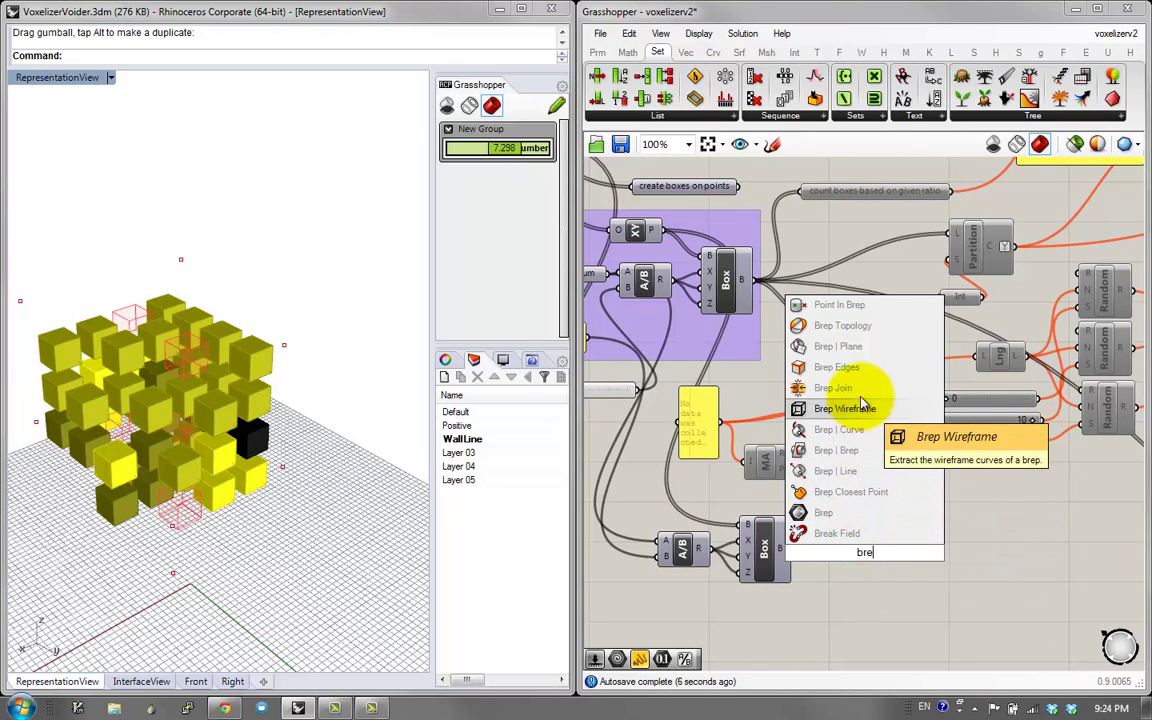
{"action": "type", "text": "decon"}
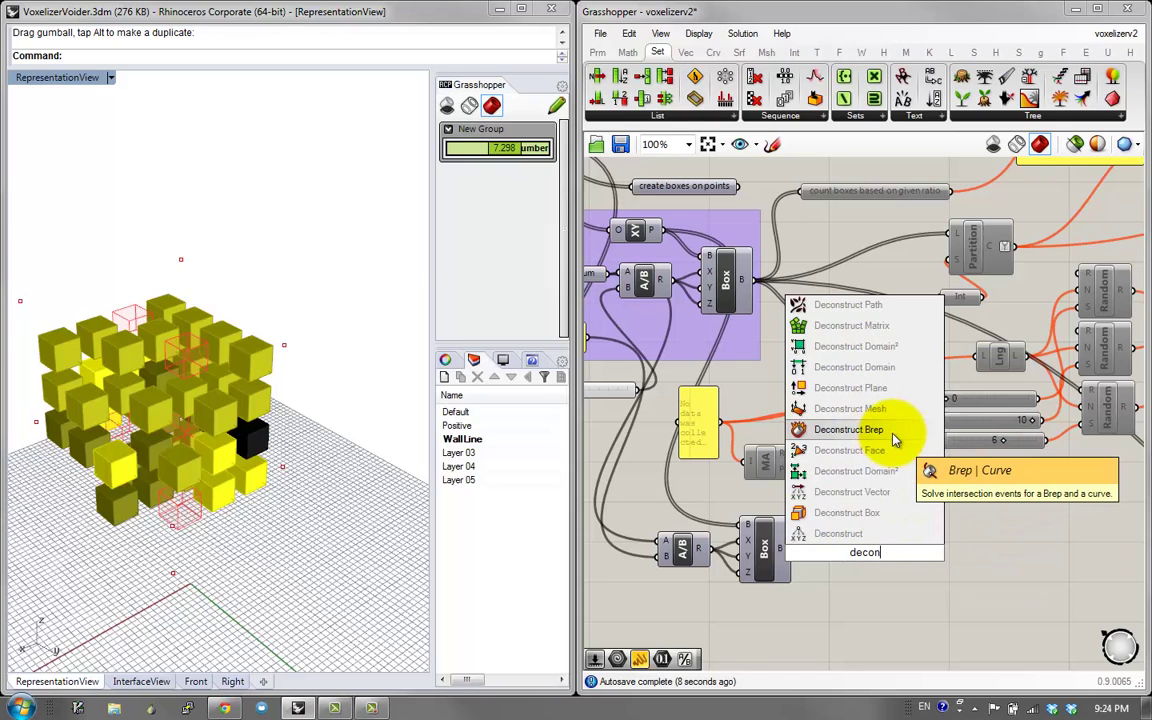
{"action": "left_click", "coordinate": [848, 429]}
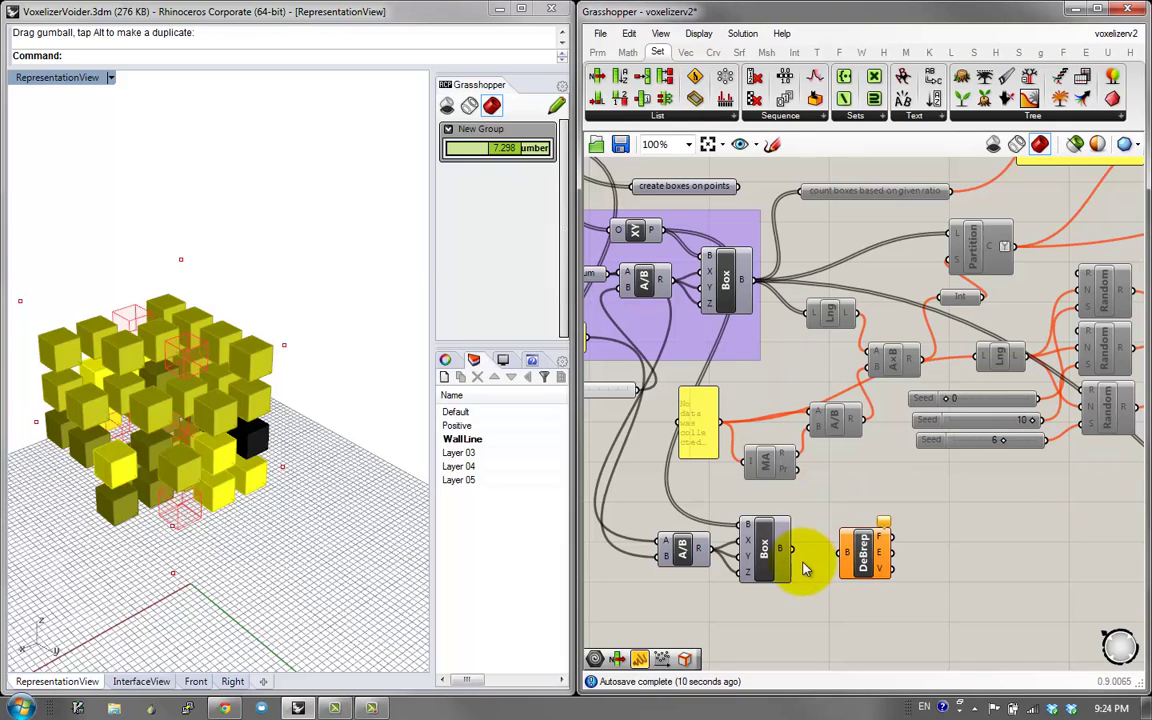
{"action": "left_click_drag", "start_coordinate": [862, 555], "coordinate": [855, 548]}
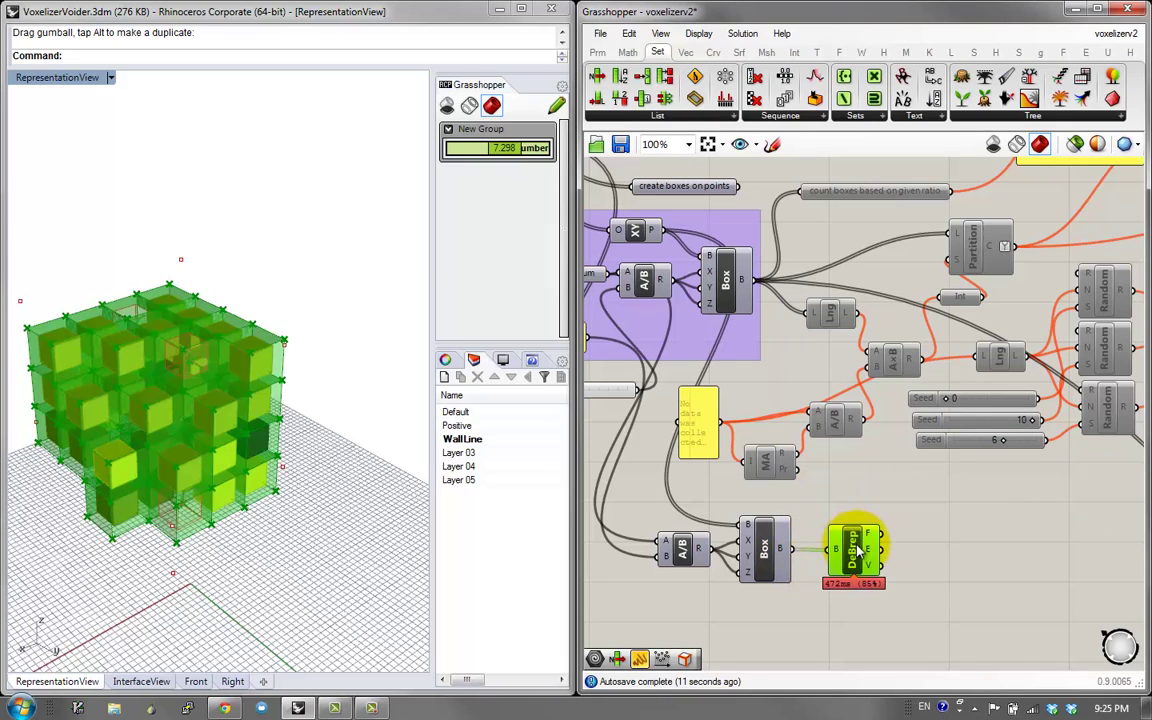
Insert a Geometry parameter beside Deconstruct Brep and connect the E output to it
{"action": "double_click", "coordinate": [895, 540]}
{"action": "type", "text": "ge"}
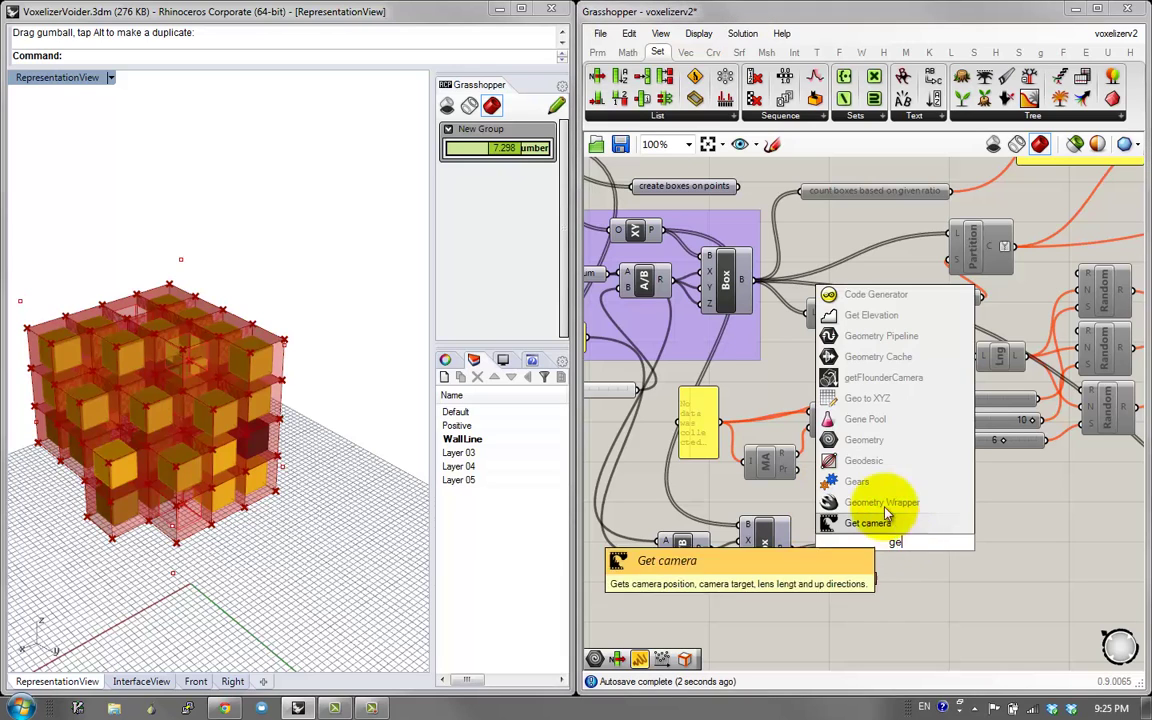
{"action": "left_click", "coordinate": [866, 440]}
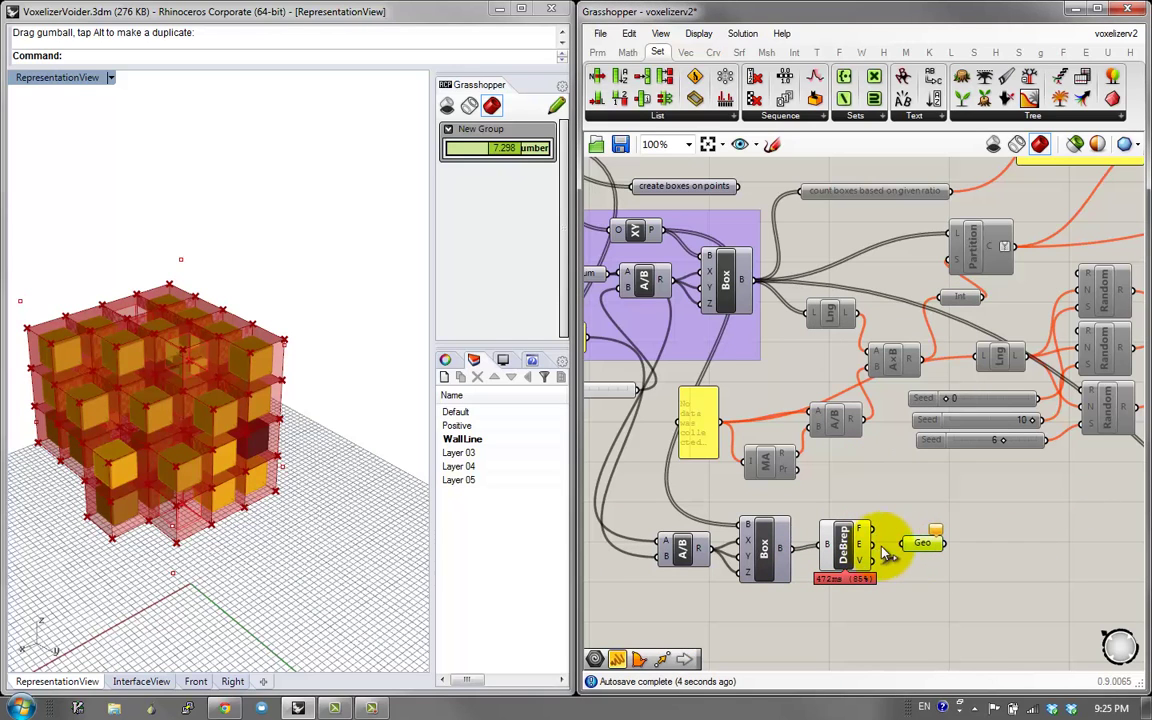
{"action": "left_click", "coordinate": [866, 545]}
Insert a Brep Edges component and connect the copied Box's output to its B input
{"action": "scroll", "coordinate": [858, 540], "scroll_direction": "up", "scroll_amount": 3}
{"action": "double_click", "coordinate": [875, 481]}
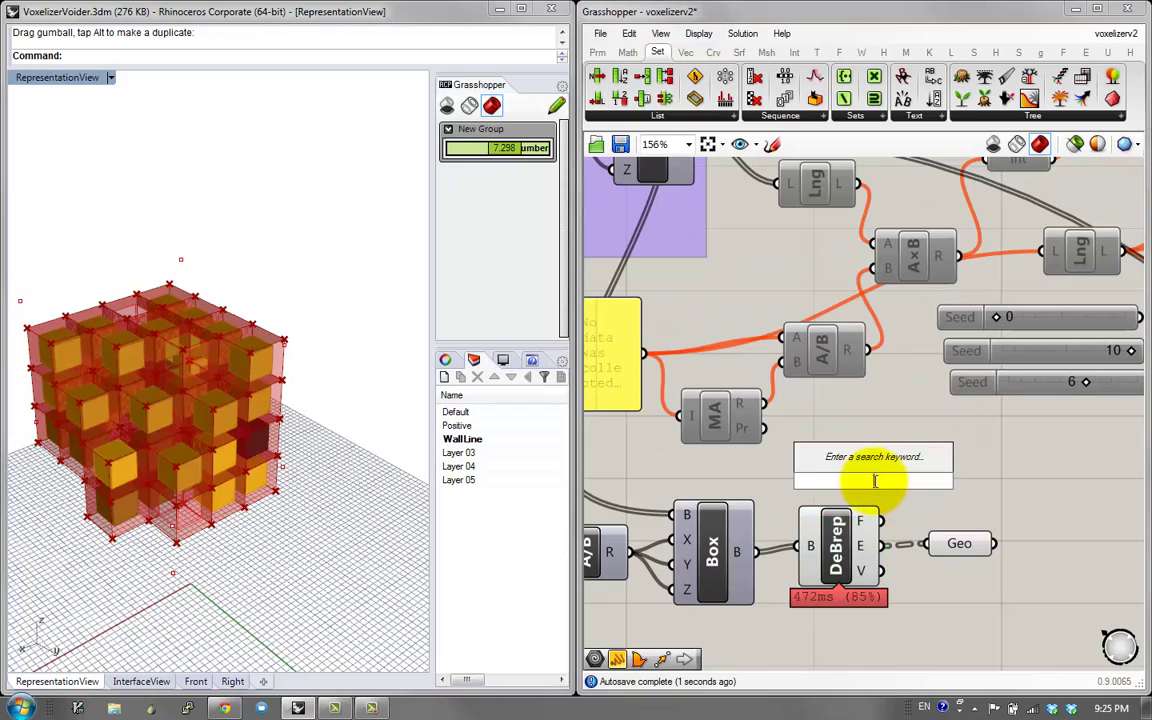
{"action": "type", "text": "edge"}
{"action": "left_click", "coordinate": [855, 420]}
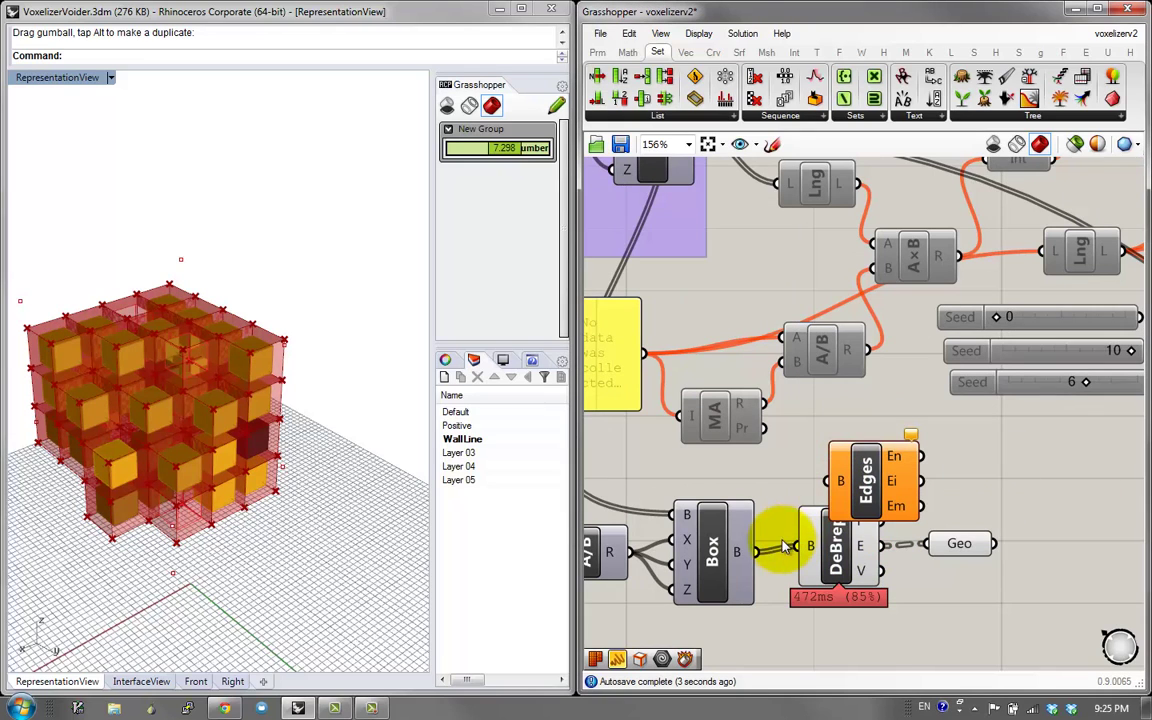
{"action": "left_click_drag", "start_coordinate": [808, 505], "coordinate": [828, 481]}
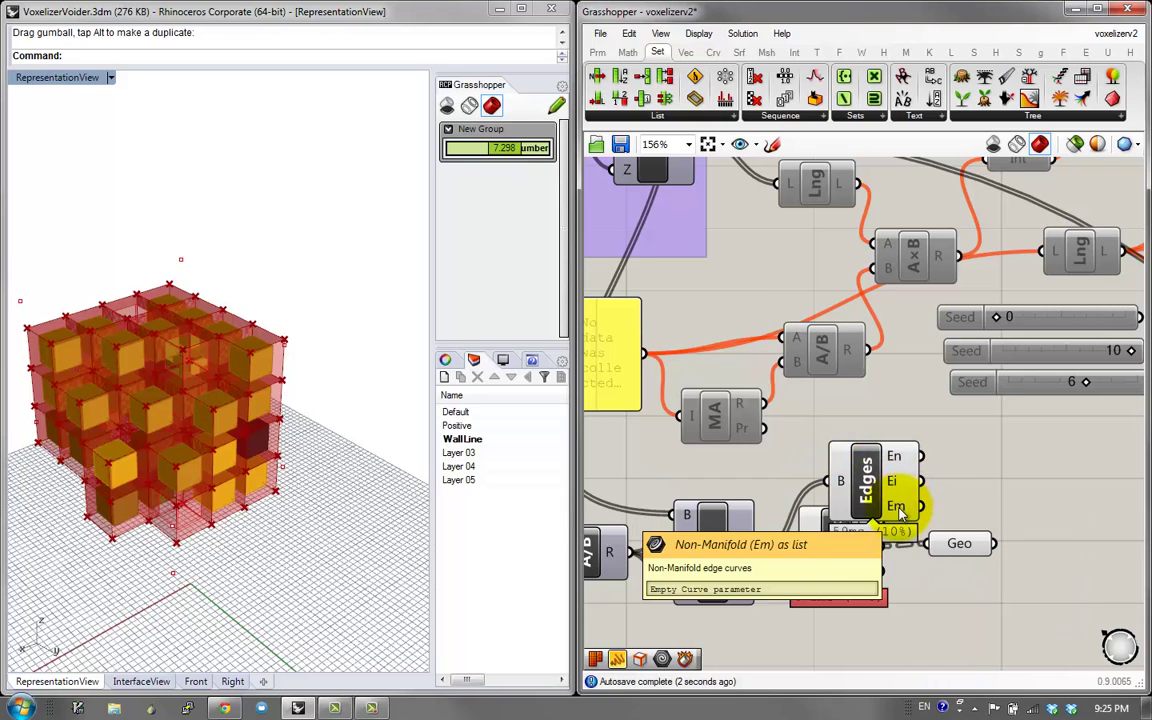
Feed the Geometry parameter from Brep Edges' Ei output instead and delete the Deconstruct Brep component
{"action": "left_click_drag", "start_coordinate": [980, 530], "coordinate": [1012, 524]}
{"action": "left_click", "coordinate": [833, 570]}
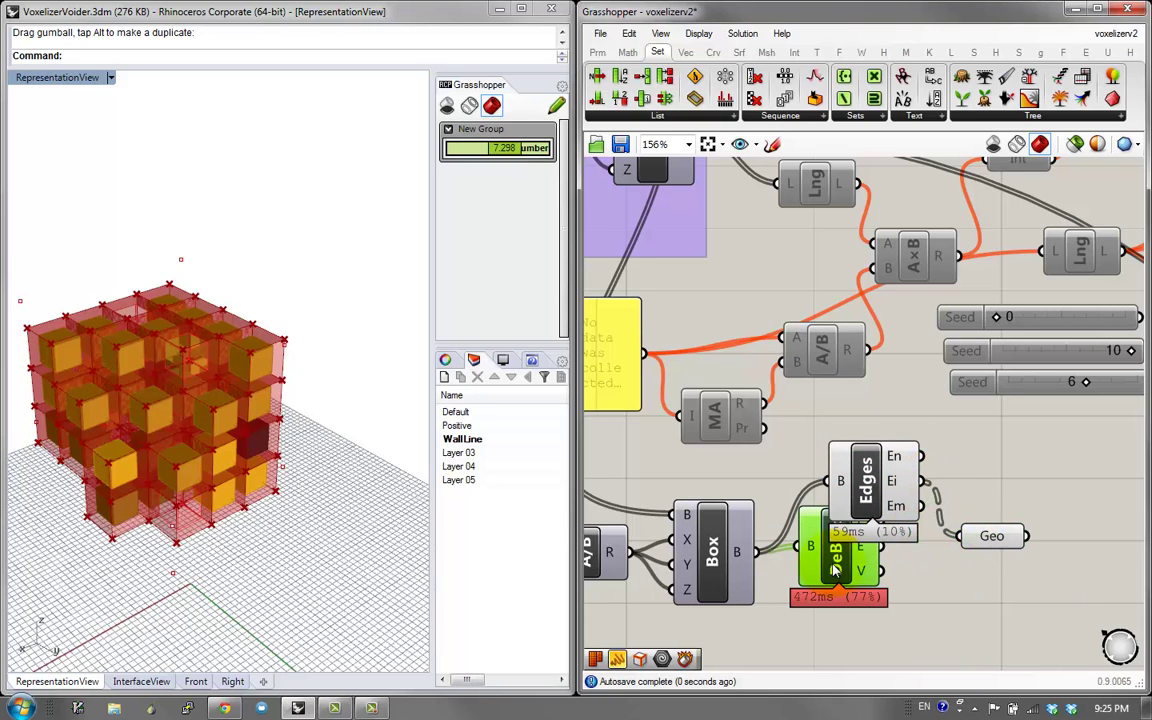
{"action": "key", "text": "Delete"}
Move the Geometry parameter clear of Brep Edges and flatten the Ei output
{"action": "right_click_drag", "start_coordinate": [968, 539], "coordinate": [935, 532]}
{"action": "left_click_drag", "start_coordinate": [935, 537], "coordinate": [1023, 483]}
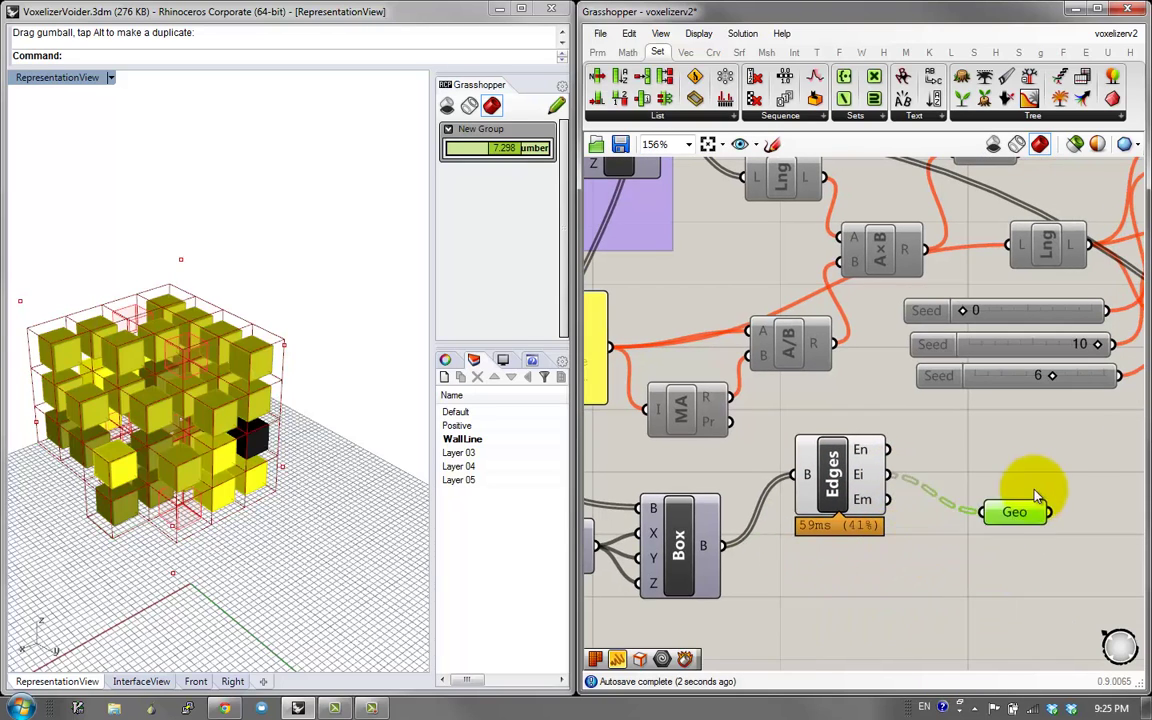
{"action": "right_click", "coordinate": [878, 477]}
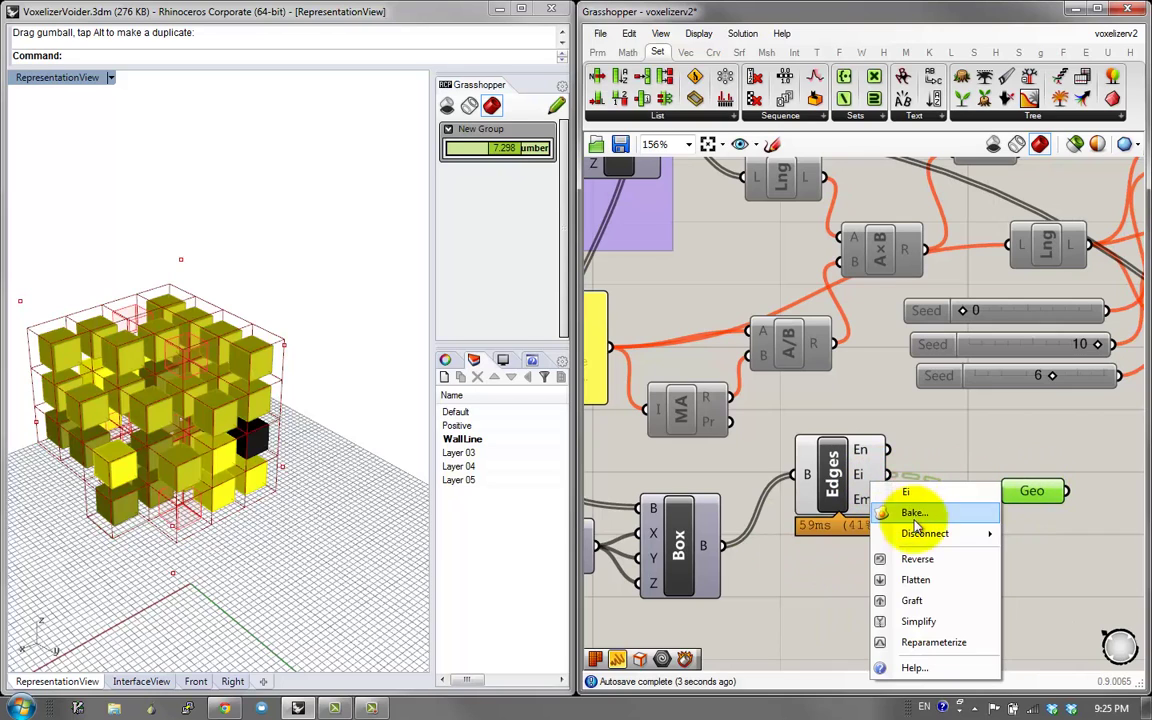
{"action": "left_click", "coordinate": [916, 579]}
{"action": "double_click", "coordinate": [946, 553]}
{"action": "type", "text": "set"}
{"action": "left_click", "coordinate": [921, 477]}
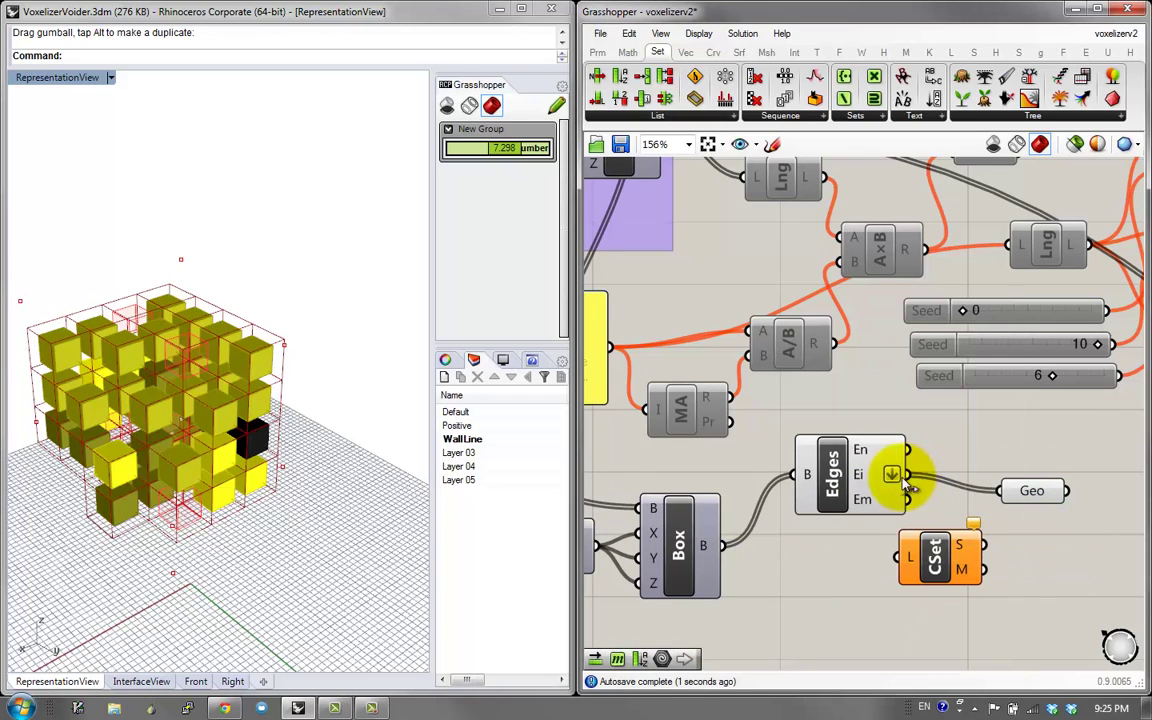
{"action": "left_click_drag", "start_coordinate": [906, 474], "coordinate": [900, 555]}
{"action": "key", "text": "ctrl+z"}
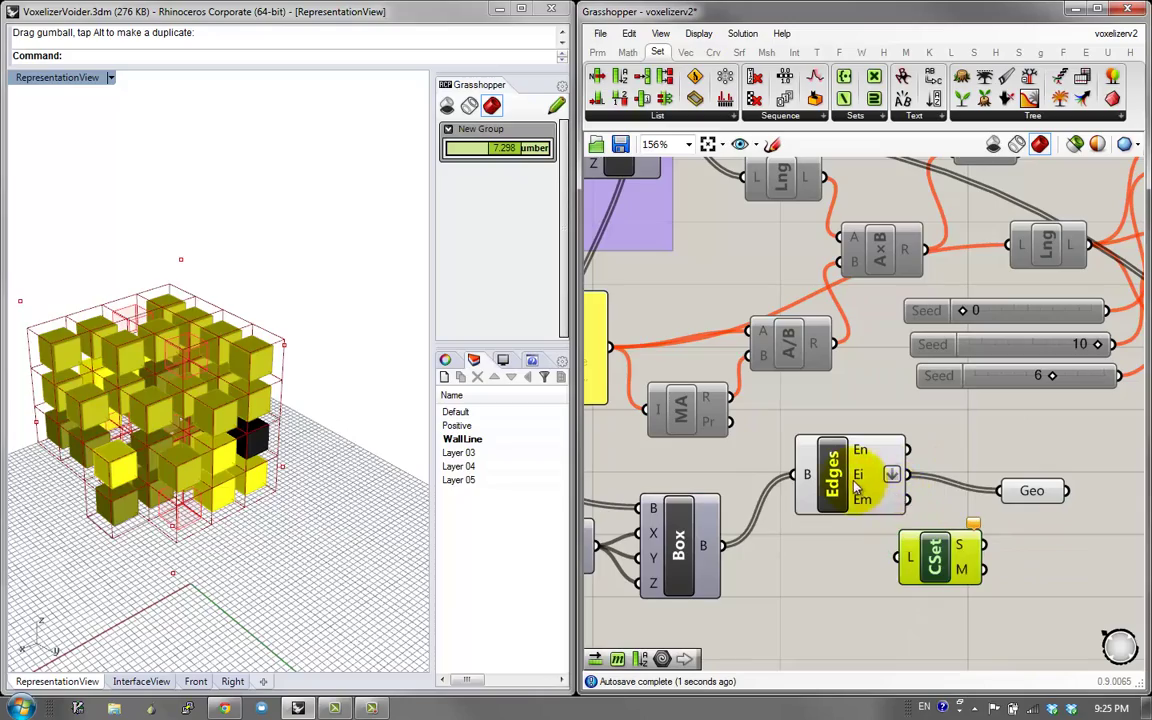
{"action": "left_click_drag", "start_coordinate": [848, 473], "coordinate": [843, 499]}
{"action": "left_click", "coordinate": [959, 545]}
{"action": "key", "text": "Delete"}
Turn off the preview of the Brep Edges component
{"action": "right_click_drag", "start_coordinate": [300, 385], "coordinate": [295, 412]}
{"action": "left_click", "coordinate": [868, 463]}
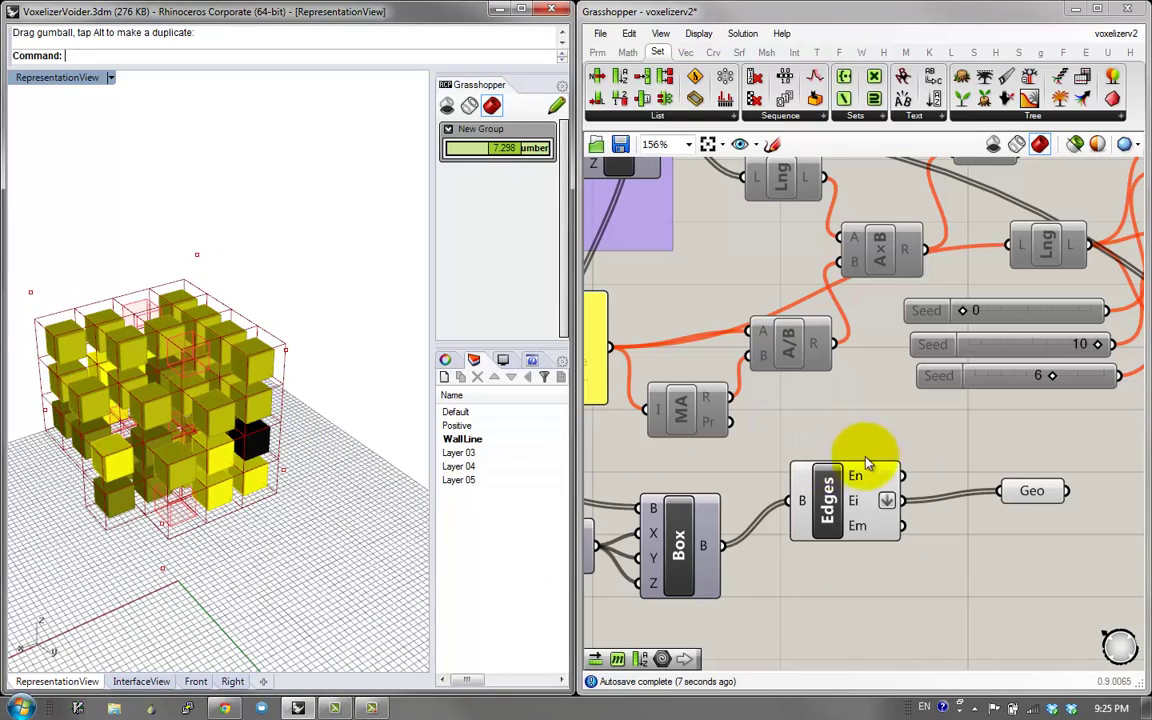
{"action": "scroll", "coordinate": [848, 458], "scroll_direction": "down", "scroll_amount": 2}
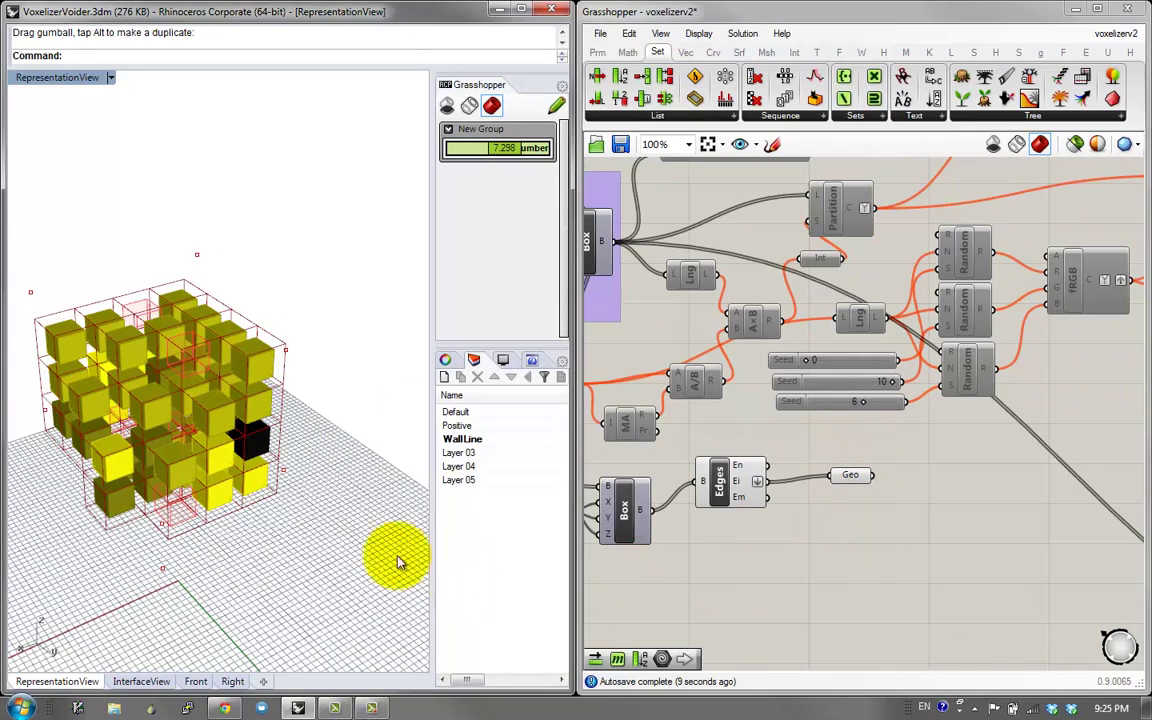
{"action": "left_click", "coordinate": [740, 478]}
{"action": "middle_click", "coordinate": [745, 476]}
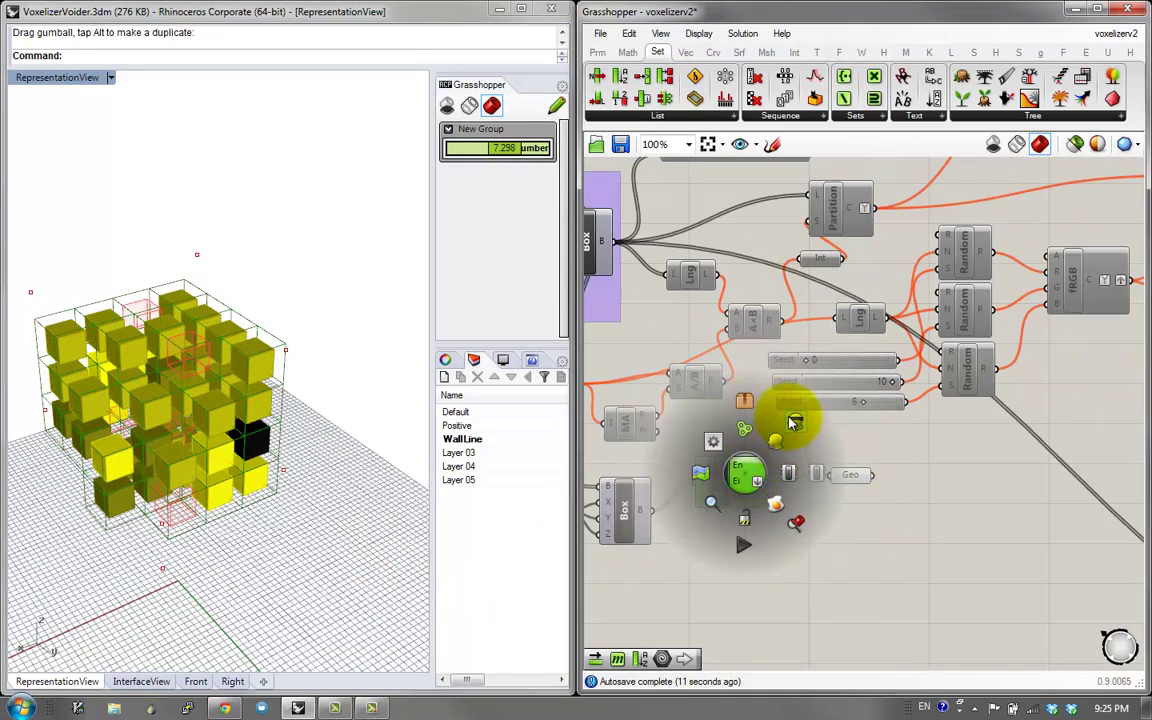
{"action": "left_click", "coordinate": [794, 422]}
{"action": "left_click", "coordinate": [831, 579]}
Change the box-size slider's rounding to floating-point numbers and adjust its value to 3.043
{"action": "right_click_drag", "start_coordinate": [262, 455], "coordinate": [246, 515]}
{"action": "right_click_drag", "start_coordinate": [786, 456], "coordinate": [1146, 535]}
{"action": "double_click", "coordinate": [736, 434]}
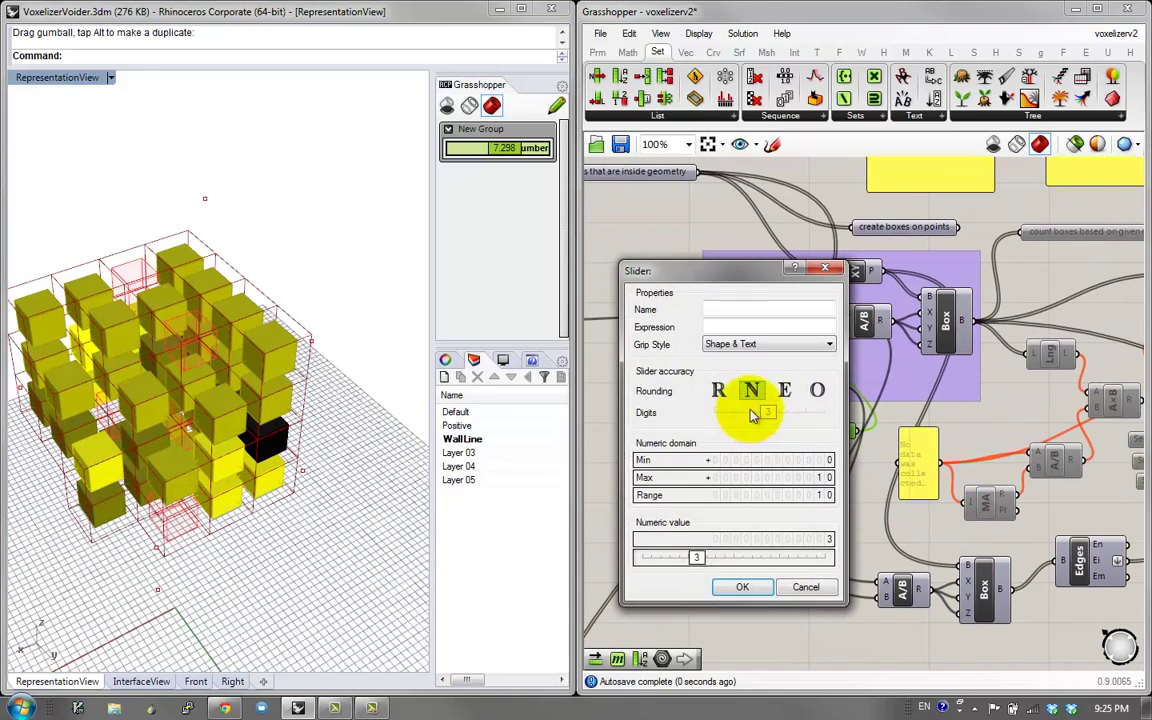
{"action": "left_click", "coordinate": [720, 392]}
{"action": "left_click", "coordinate": [743, 588]}
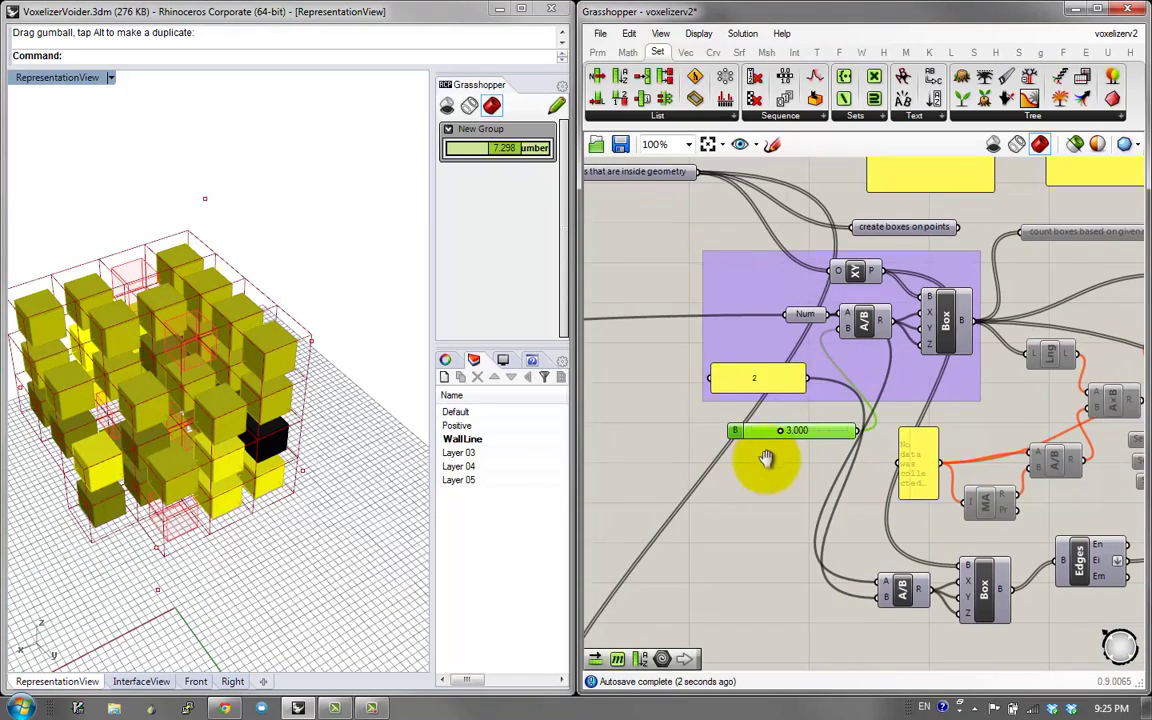
{"action": "scroll", "coordinate": [778, 434], "scroll_direction": "up", "scroll_amount": 4}
{"action": "mouse_move", "coordinate": [795, 437]}
{"action": "left_mouse_down"}
{"action": "mouse_move", "coordinate": [784, 435]}
{"action": "mouse_move", "coordinate": [812, 437]}
{"action": "mouse_move", "coordinate": [796, 437]}
{"action": "left_mouse_up"}
Set the gene pool's entry 1 to 0.5358 to void different boxes
{"action": "right_click_drag", "start_coordinate": [302, 444], "coordinate": [300, 398]}
{"action": "scroll", "coordinate": [929, 440], "scroll_direction": "down", "scroll_amount": 1}
{"action": "scroll", "coordinate": [929, 440], "scroll_direction": "down", "scroll_amount": 4}
{"action": "right_click_drag", "start_coordinate": [929, 440], "coordinate": [805, 360]}
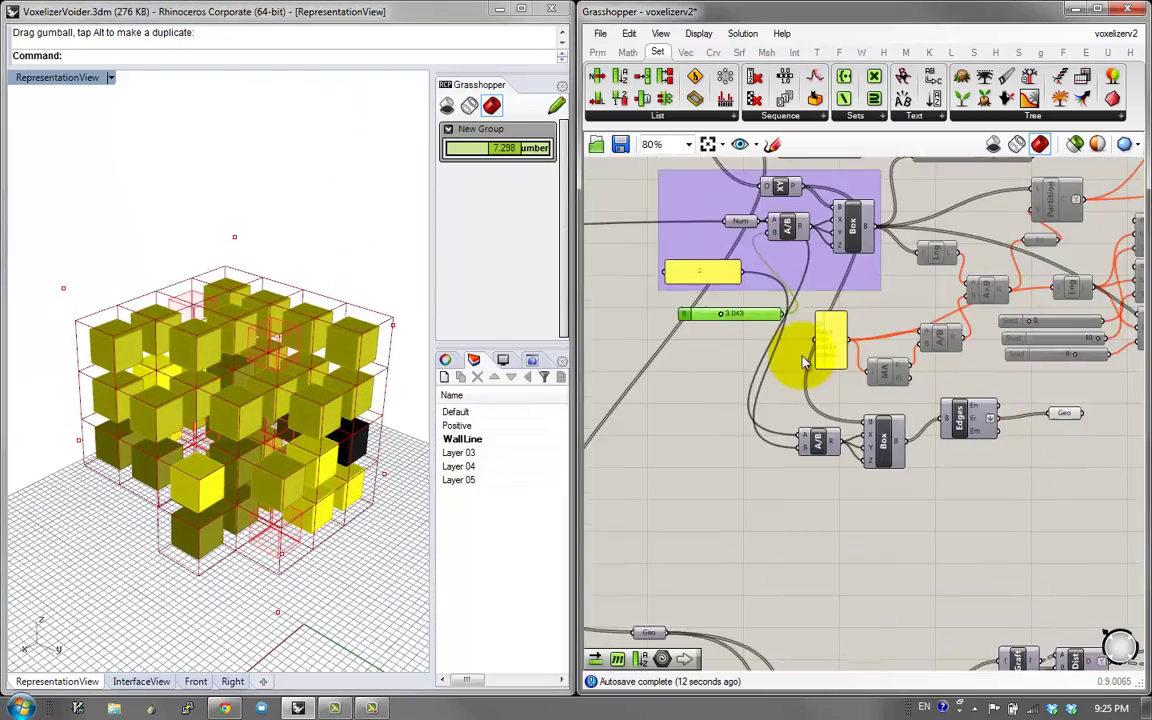
{"action": "scroll", "coordinate": [805, 360], "scroll_direction": "down", "scroll_amount": 2}
{"action": "right_click_drag", "start_coordinate": [888, 425], "coordinate": [807, 305]}
{"action": "scroll", "coordinate": [859, 462], "scroll_direction": "down", "scroll_amount": 2}
{"action": "scroll", "coordinate": [600, 627], "scroll_direction": "up", "scroll_amount": 4}
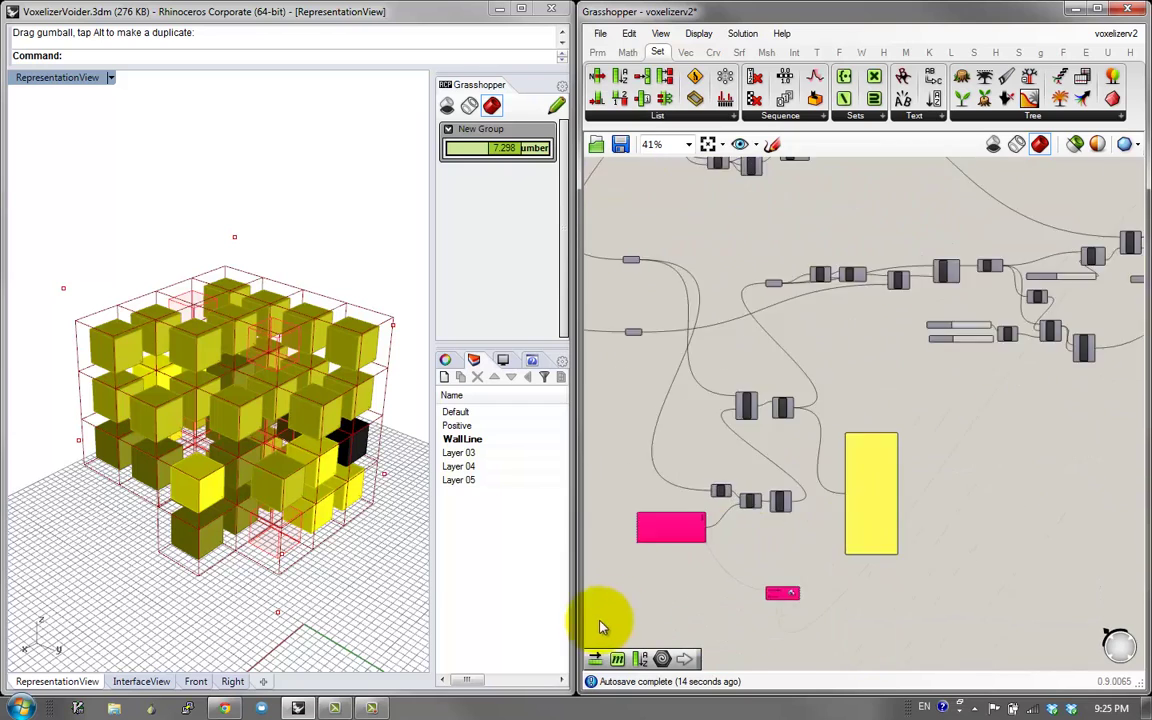
{"action": "left_click_drag", "start_coordinate": [949, 566], "coordinate": [962, 539]}
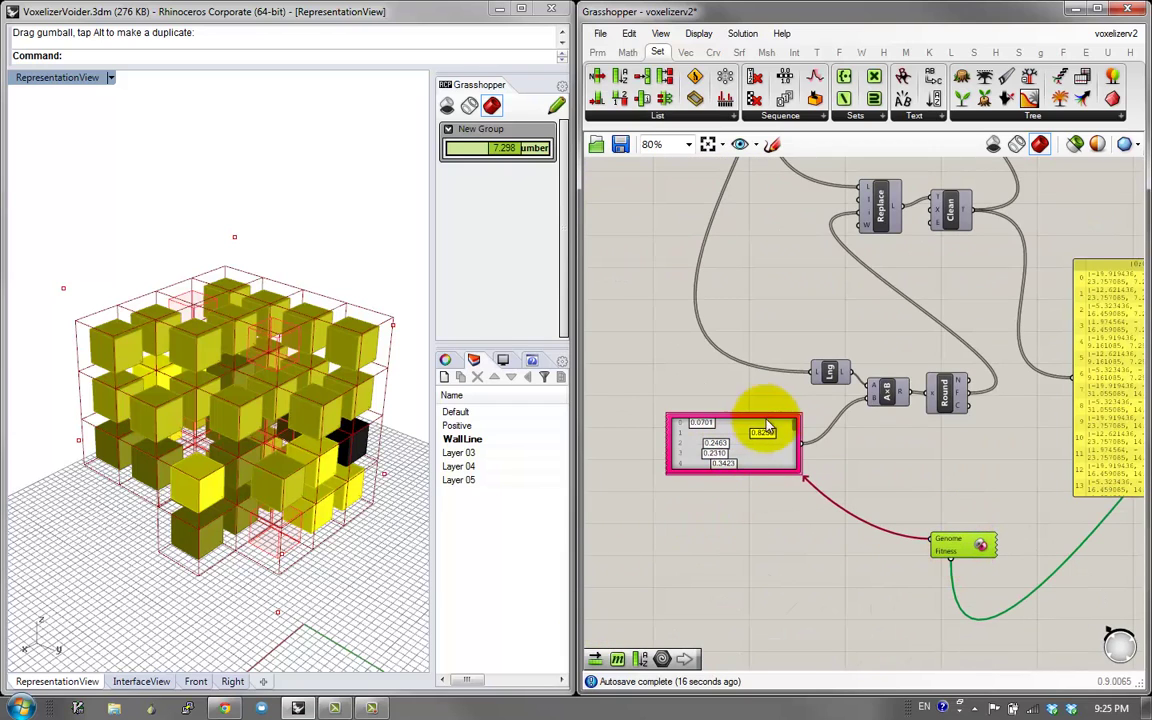
{"action": "mouse_move", "coordinate": [766, 440]}
{"action": "left_mouse_down"}
{"action": "mouse_move", "coordinate": [721, 444]}
{"action": "mouse_move", "coordinate": [744, 437]}
{"action": "left_mouse_up"}
Examine Galapagos' genome link to the gene pool and its fitness link to the Num parameter fed by List Length
{"action": "right_click_drag", "start_coordinate": [850, 428], "coordinate": [756, 512]}
{"action": "right_click_drag", "start_coordinate": [895, 432], "coordinate": [811, 596]}
{"action": "left_click_drag", "start_coordinate": [860, 600], "coordinate": [895, 536]}
{"action": "right_click_drag", "start_coordinate": [895, 536], "coordinate": [1050, 335]}
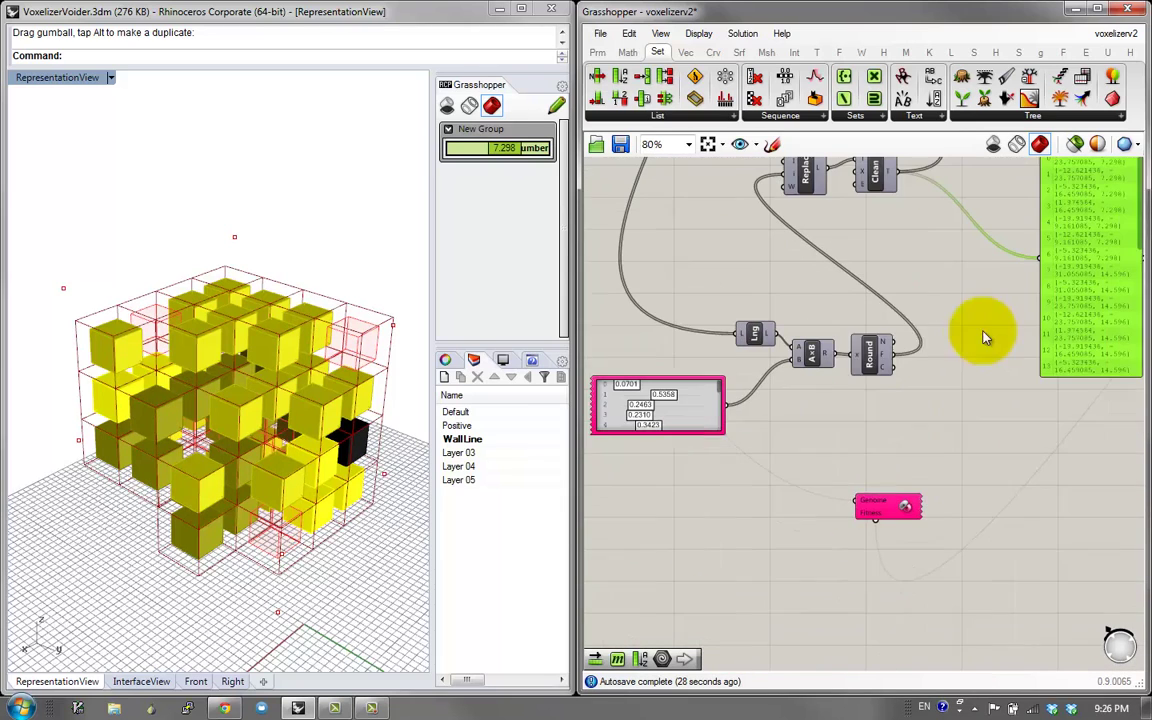
{"action": "left_click", "coordinate": [888, 512]}
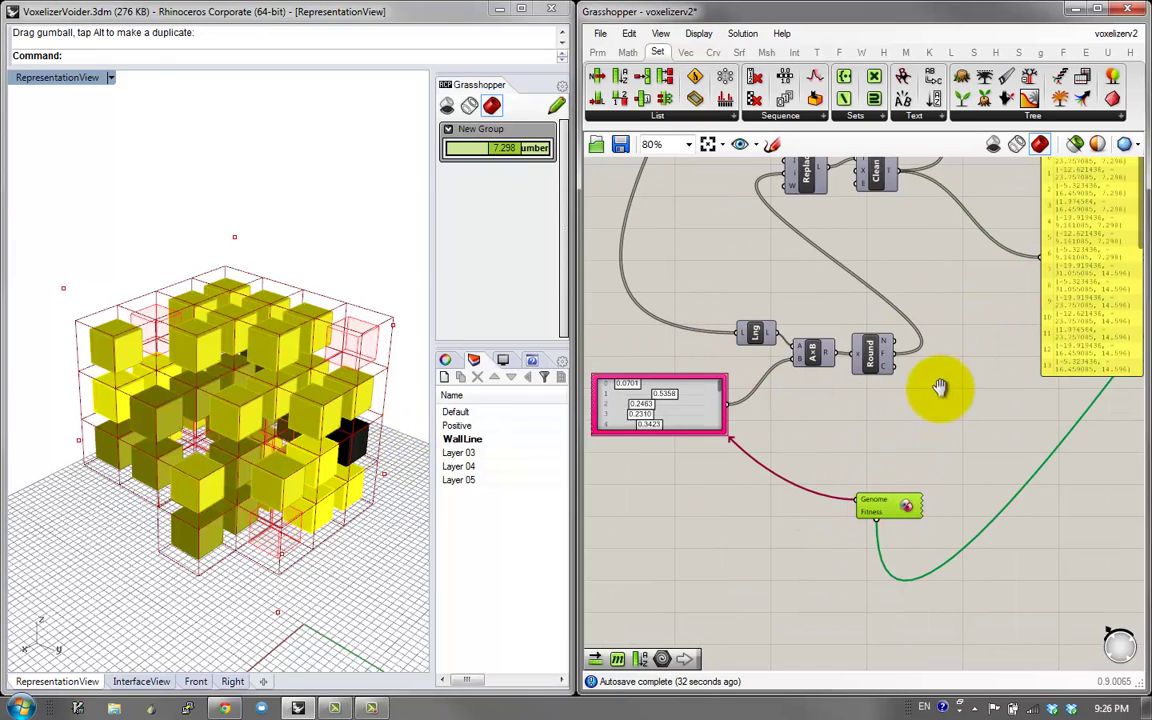
{"action": "right_click_drag", "start_coordinate": [938, 386], "coordinate": [838, 447]}
{"action": "scroll", "coordinate": [838, 447], "scroll_direction": "down", "scroll_amount": 3}
{"action": "scroll", "coordinate": [854, 391], "scroll_direction": "up", "scroll_amount": 6}
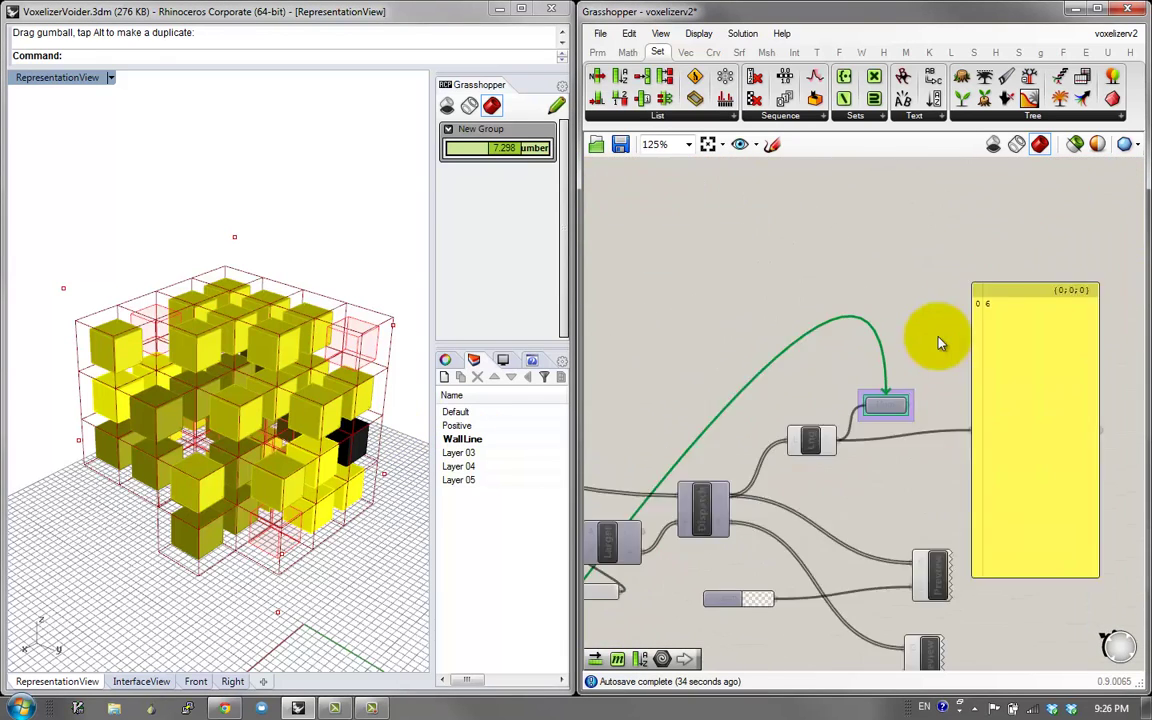
{"action": "left_click", "coordinate": [855, 440]}
{"action": "scroll", "coordinate": [818, 411], "scroll_direction": "down", "scroll_amount": 8}
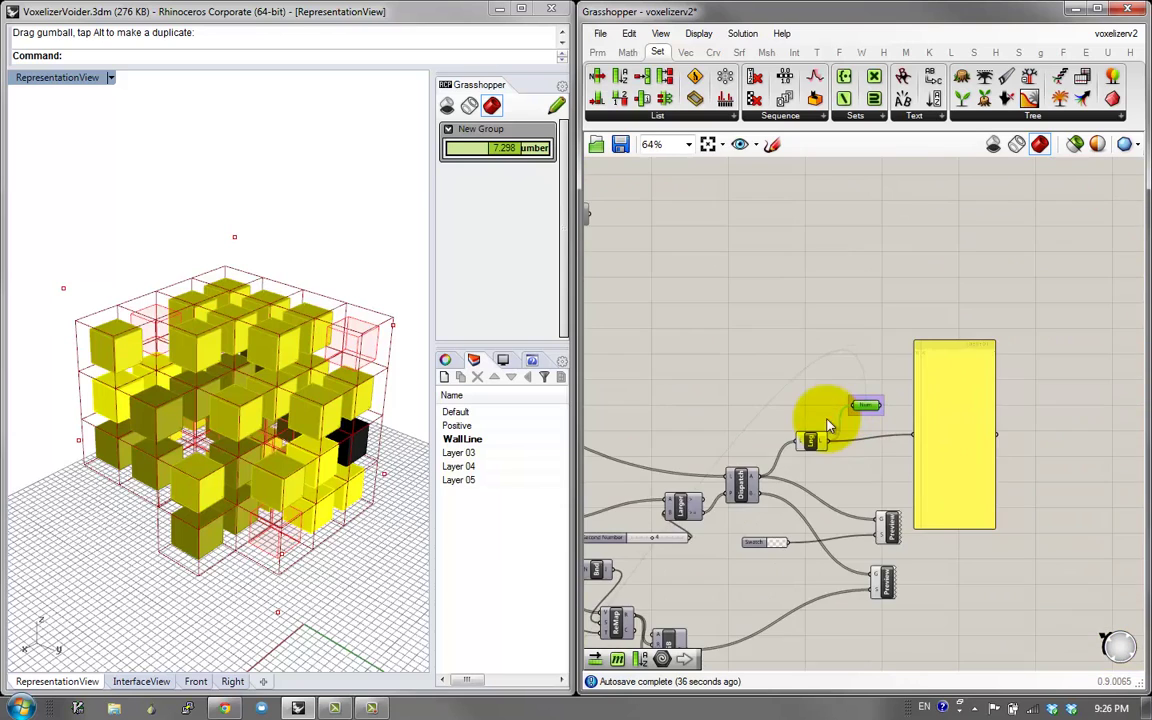
{"action": "scroll", "coordinate": [712, 579], "scroll_direction": "up", "scroll_amount": 5}
Run the Galapagos evolutionary solver with fitness minimized and stop it at generation 37
{"action": "double_click", "coordinate": [735, 565]}
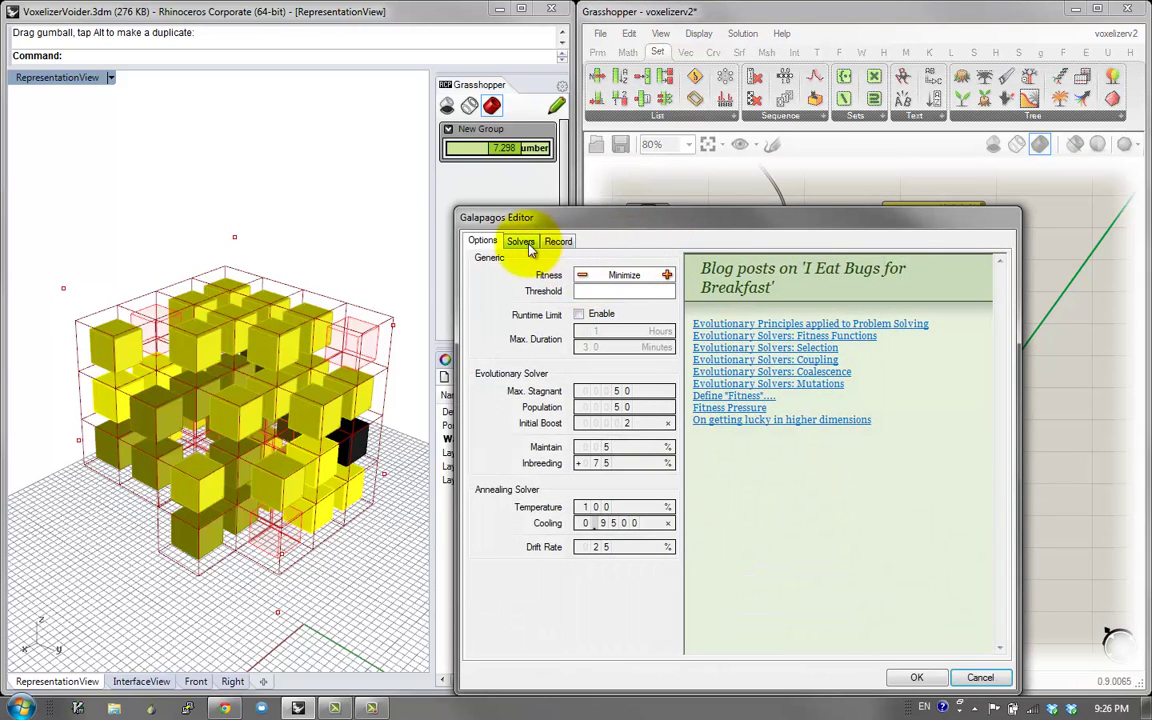
{"action": "left_click", "coordinate": [518, 241]}
{"action": "left_click", "coordinate": [556, 268]}
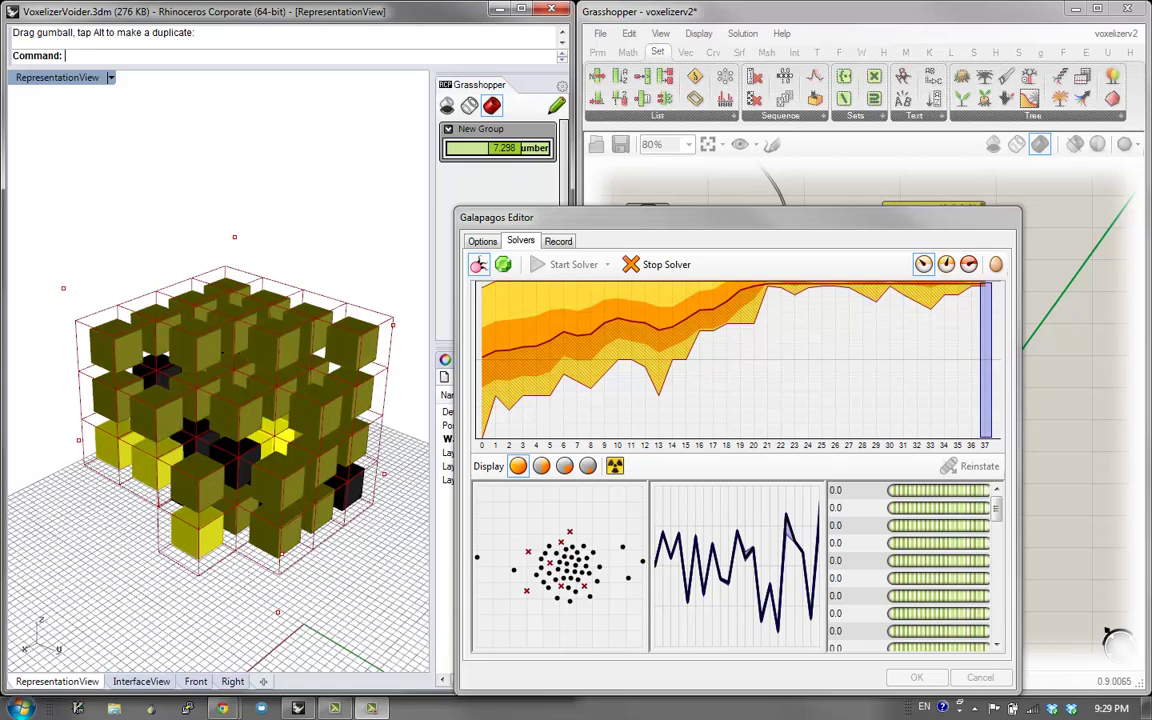
{"action": "left_click", "coordinate": [658, 264]}
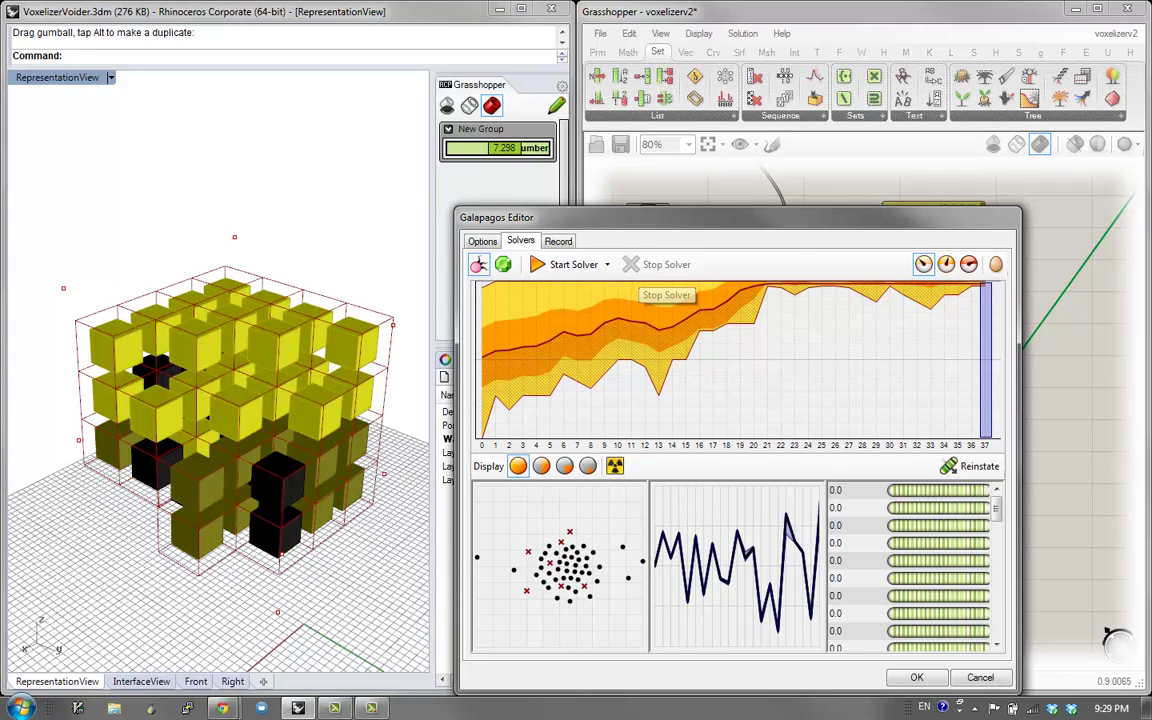
Reinstate the first genome in the solver's results list and accept the Galapagos editor
{"action": "left_click", "coordinate": [858, 490]}
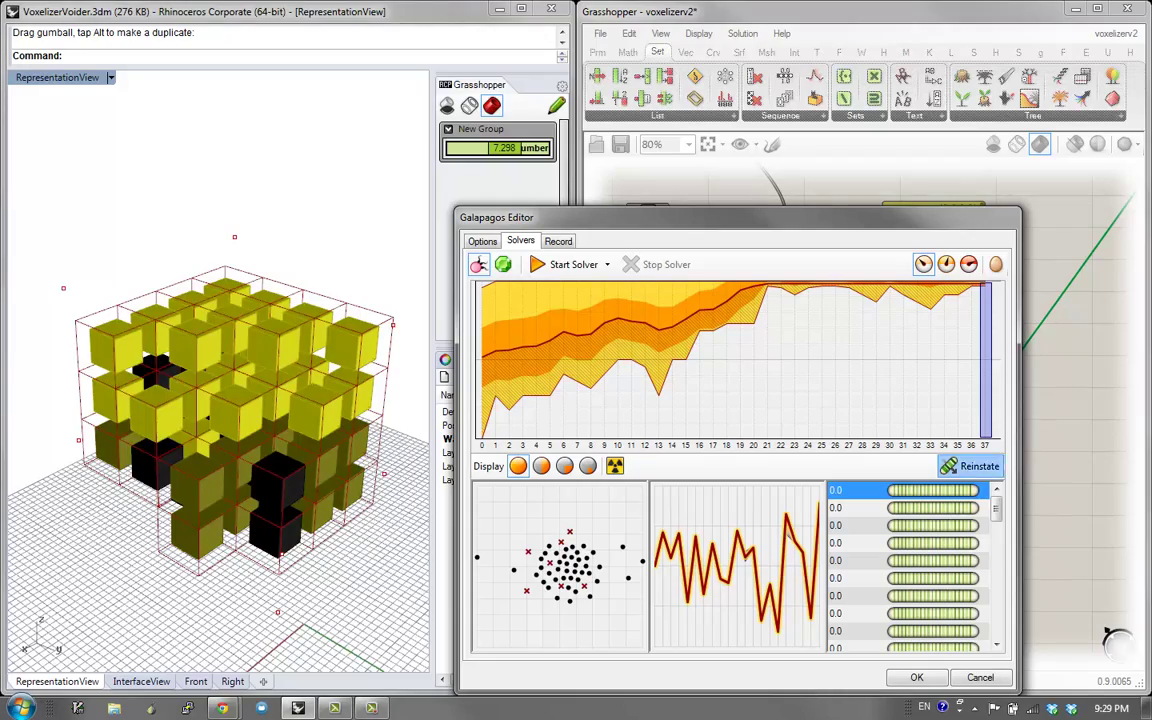
{"action": "left_click", "coordinate": [968, 466]}
{"action": "left_click", "coordinate": [916, 677]}
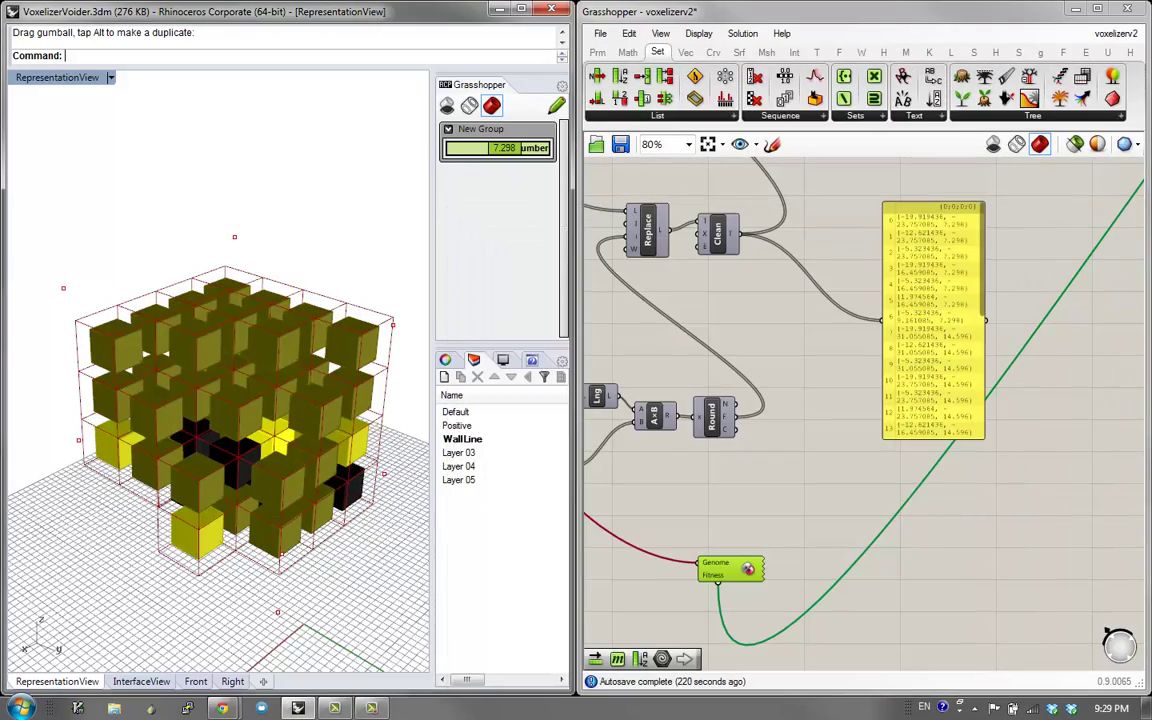
Examine the optimized voxel arrangement from several angles, along with the count panel and the Dispatch preview components
{"action": "right_click_drag", "start_coordinate": [258, 420], "coordinate": [205, 395]}
{"action": "right_click_drag", "start_coordinate": [742, 365], "coordinate": [706, 468]}
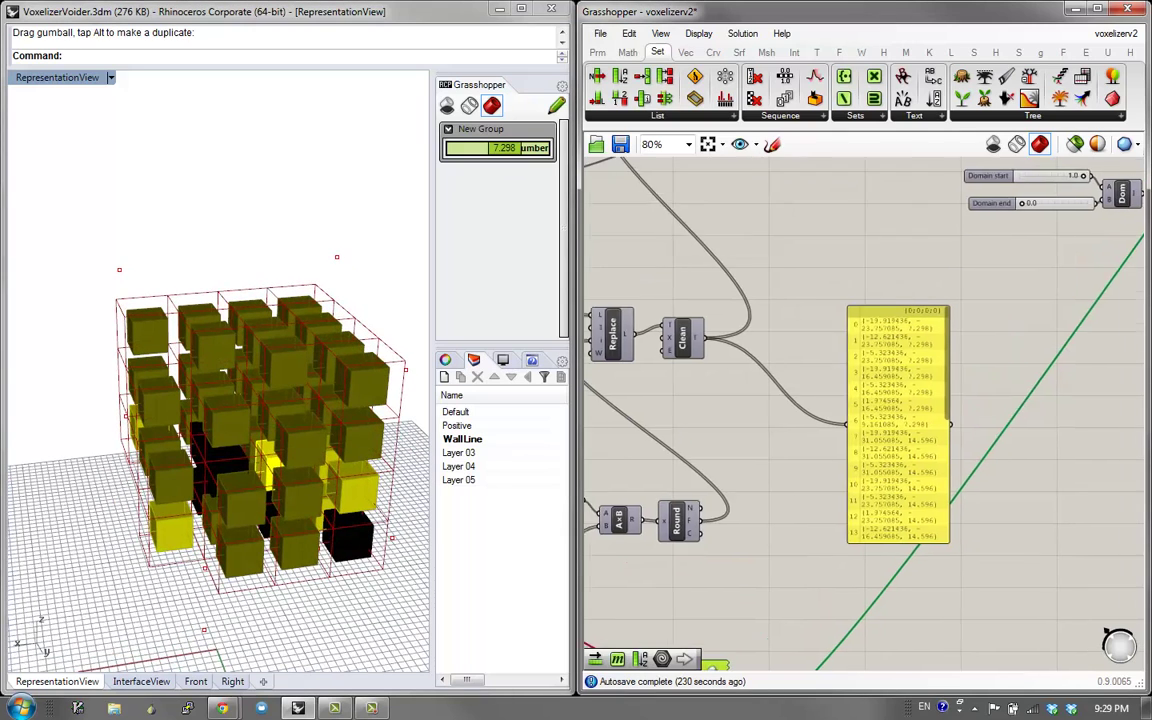
{"action": "scroll", "coordinate": [700, 468], "scroll_direction": "down", "scroll_amount": 1}
{"action": "right_click_drag", "start_coordinate": [1000, 400], "coordinate": [692, 473]}
{"action": "right_click_drag", "start_coordinate": [1012, 160], "coordinate": [891, 368]}
{"action": "scroll", "coordinate": [926, 335], "scroll_direction": "up", "scroll_amount": 1}
{"action": "mouse_move", "coordinate": [711, 442]}
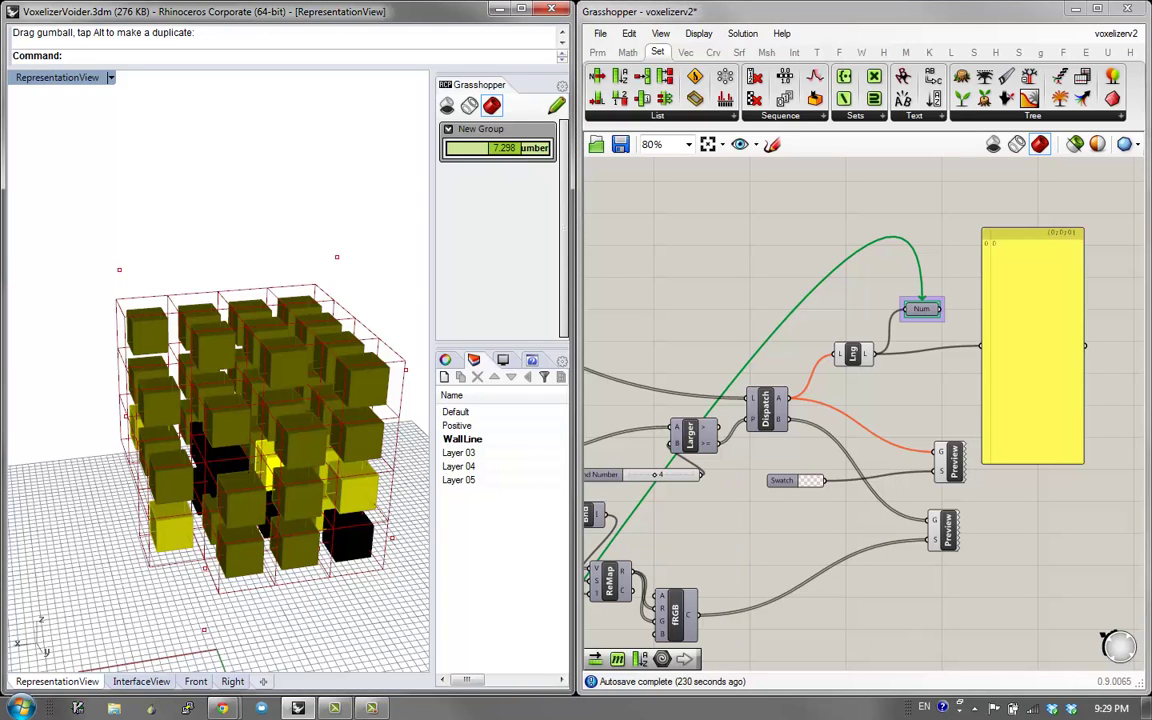
{"action": "left_click", "coordinate": [948, 530]}
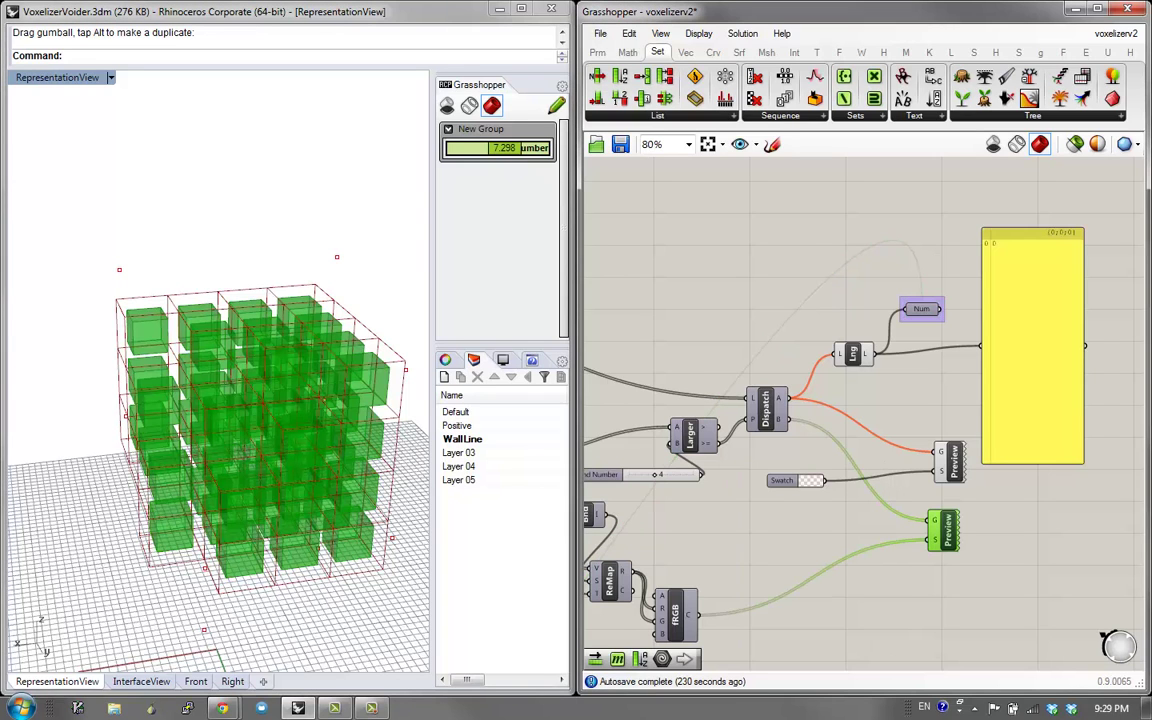
{"action": "left_click", "coordinate": [731, 519]}
{"action": "right_click_drag", "start_coordinate": [300, 420], "coordinate": [205, 405]}
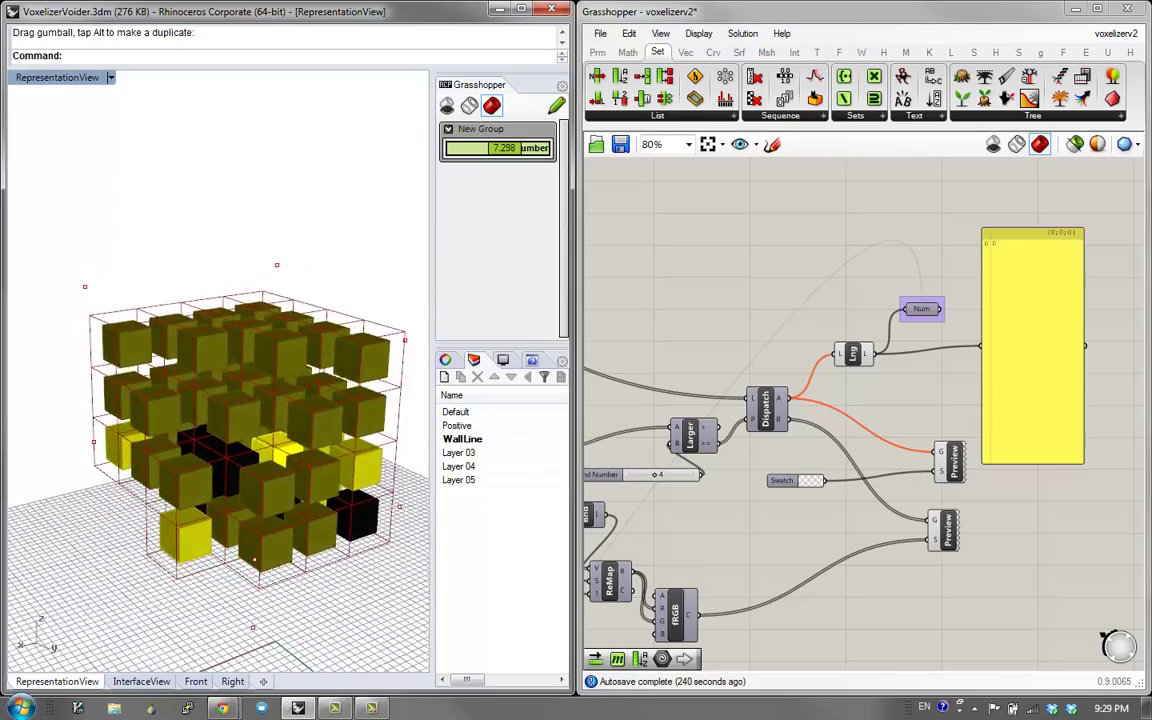
{"action": "right_click_drag", "start_coordinate": [255, 561], "coordinate": [270, 490]}
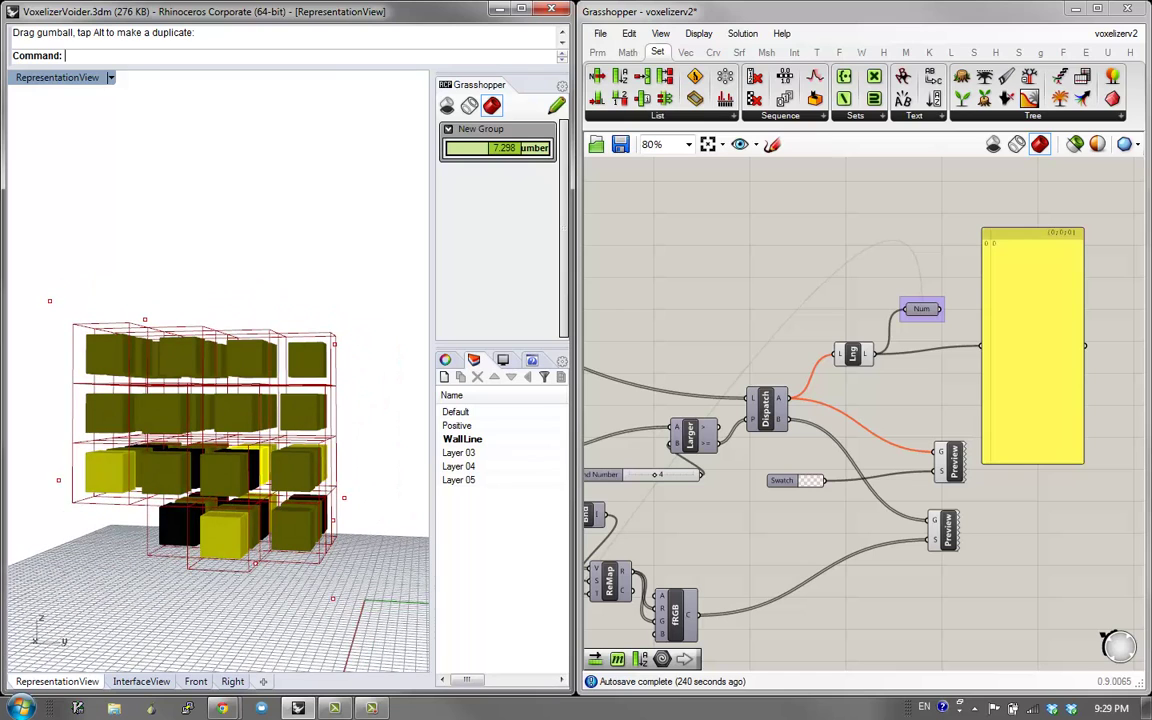
Add a Geometry parameter fed by the final Dispatch's B output and bake its boxes
{"action": "double_click", "coordinate": [920, 405]}
{"action": "type", "text": "geo"}
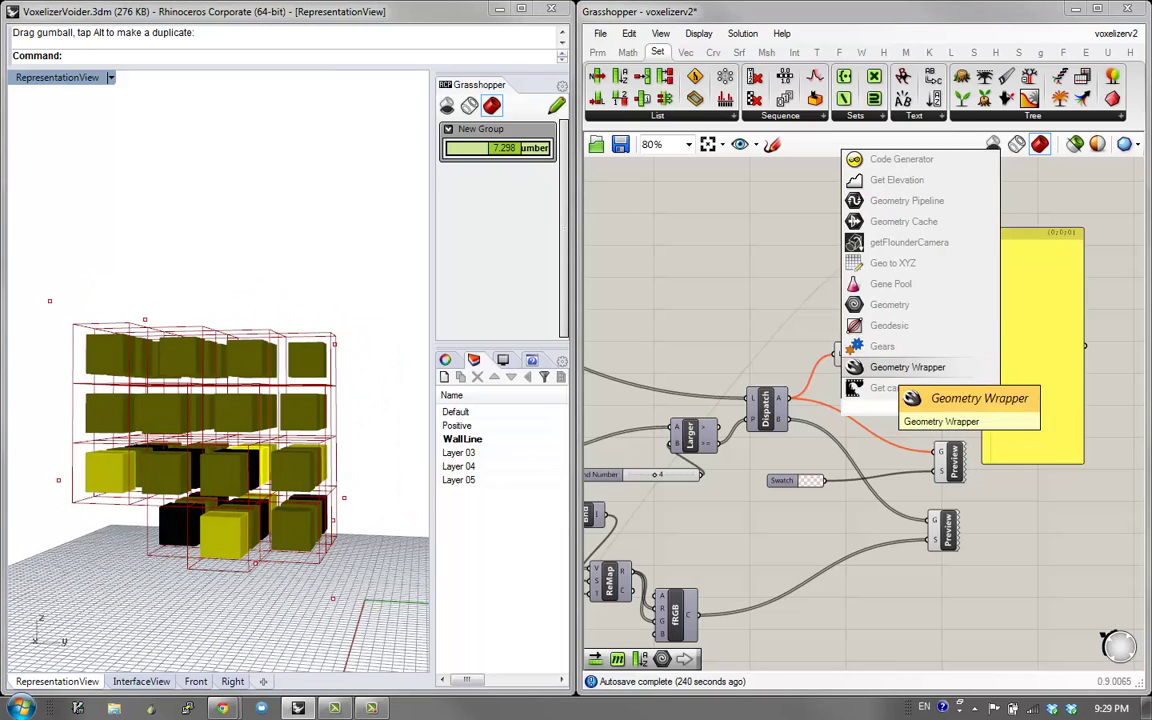
{"action": "left_click", "coordinate": [890, 304]}
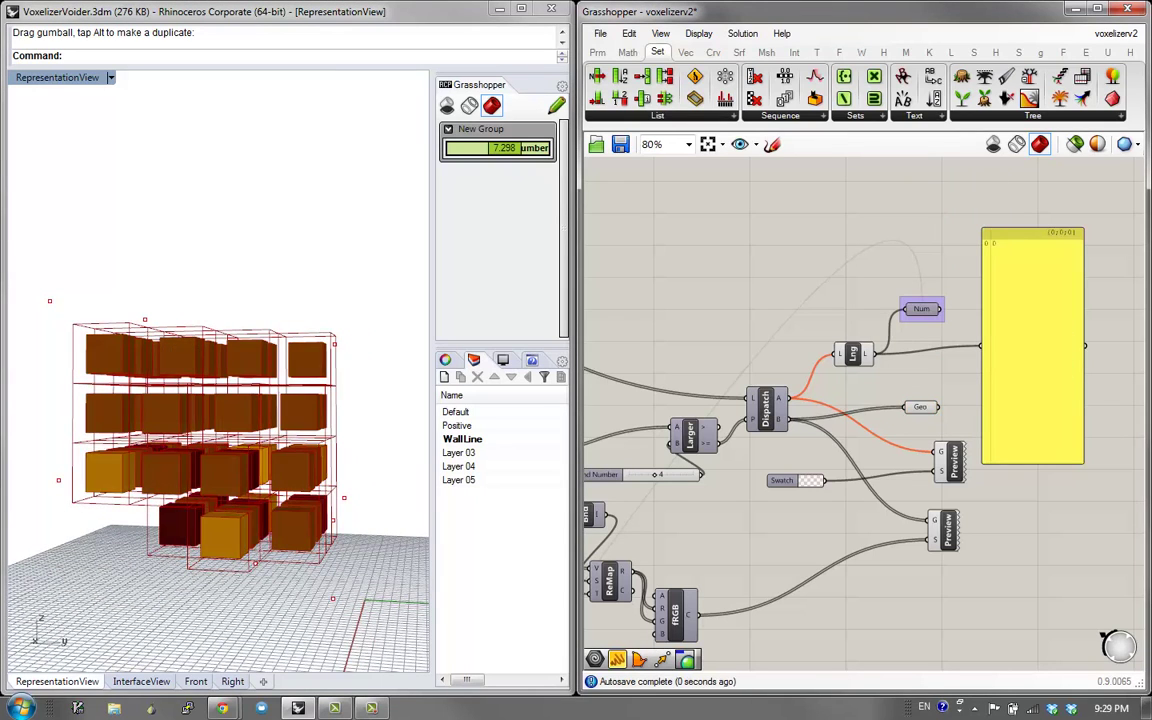
{"action": "left_click", "coordinate": [920, 407]}
{"action": "middle_click", "coordinate": [920, 407]}
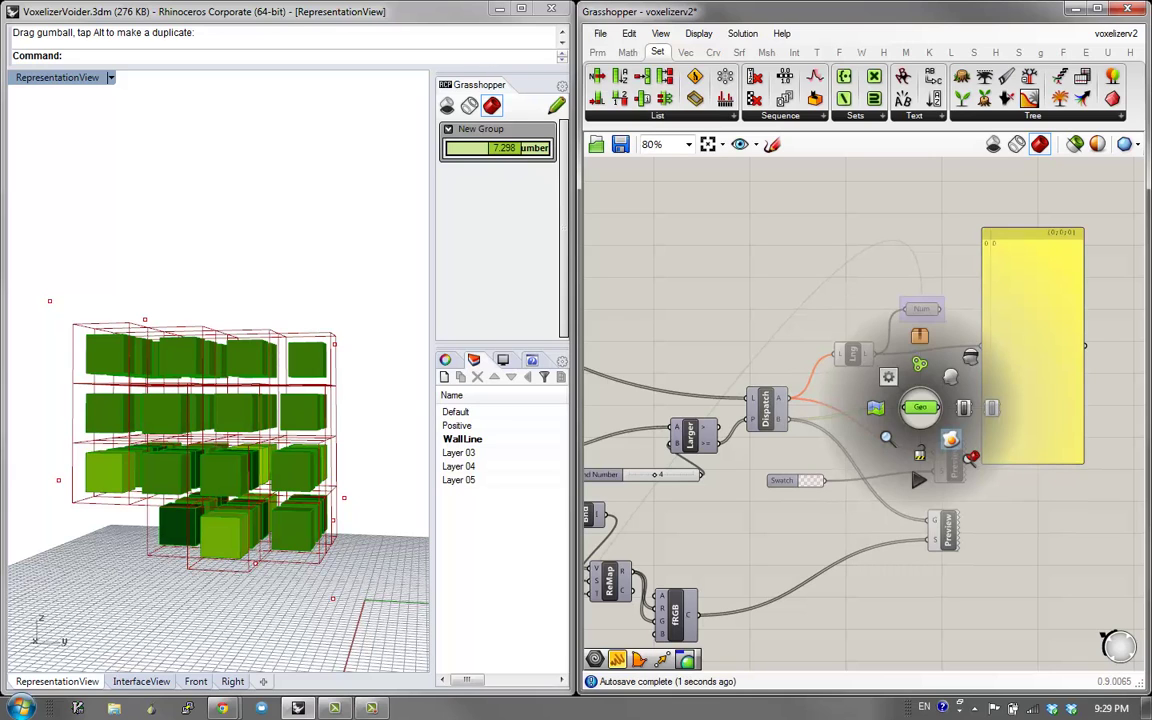
{"action": "left_click", "coordinate": [951, 439]}
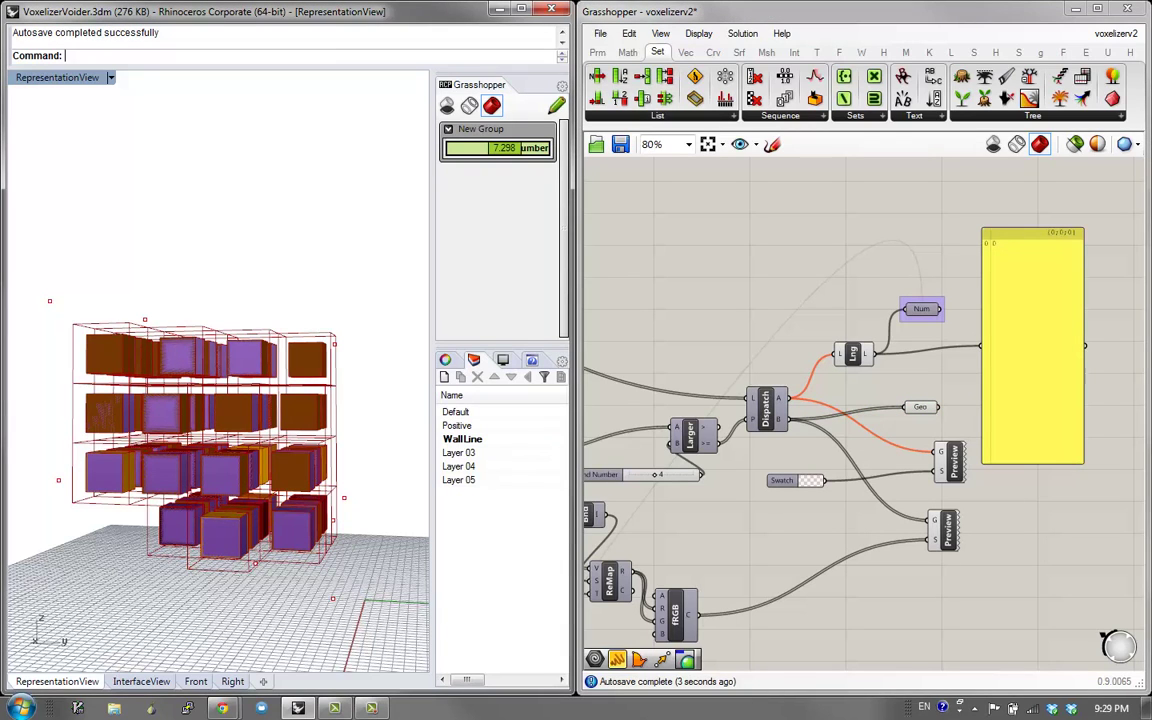
Close the Grasshopper window, select the newly baked boxes and assign them to Layer 03
{"action": "left_click", "coordinate": [1127, 8]}
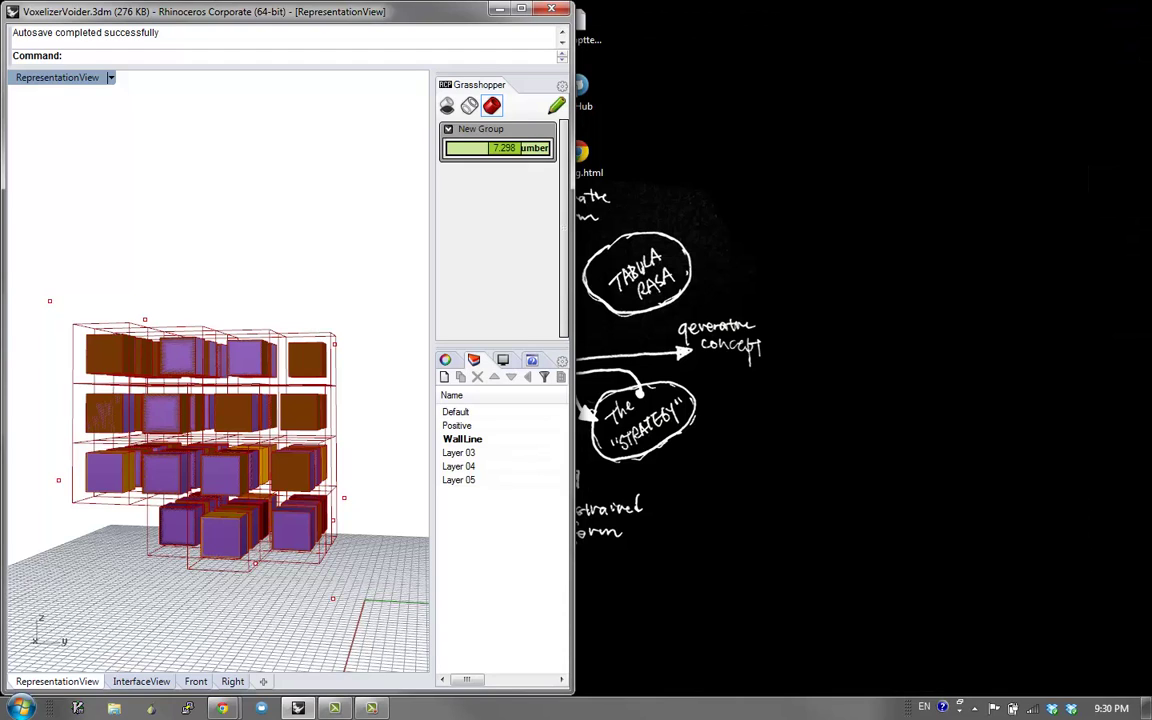
{"action": "type", "text": "SL"}
{"action": "key", "text": "Return"}
{"action": "right_click", "coordinate": [459, 453]}
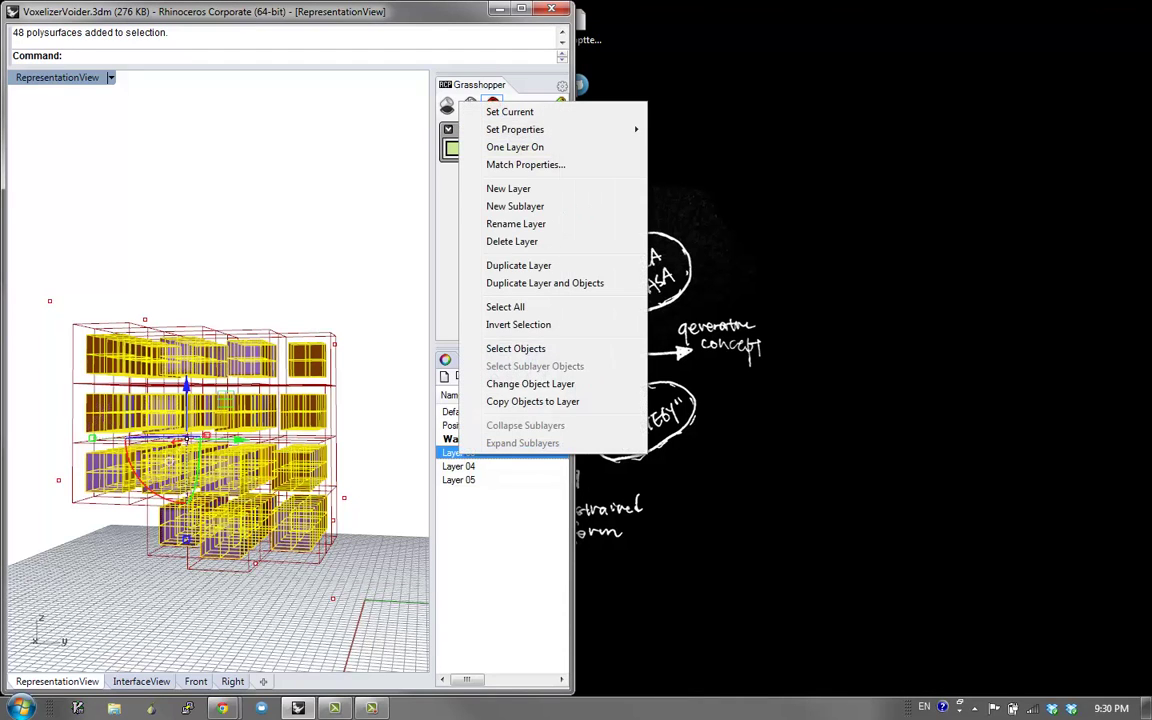
{"action": "left_click", "coordinate": [530, 384]}
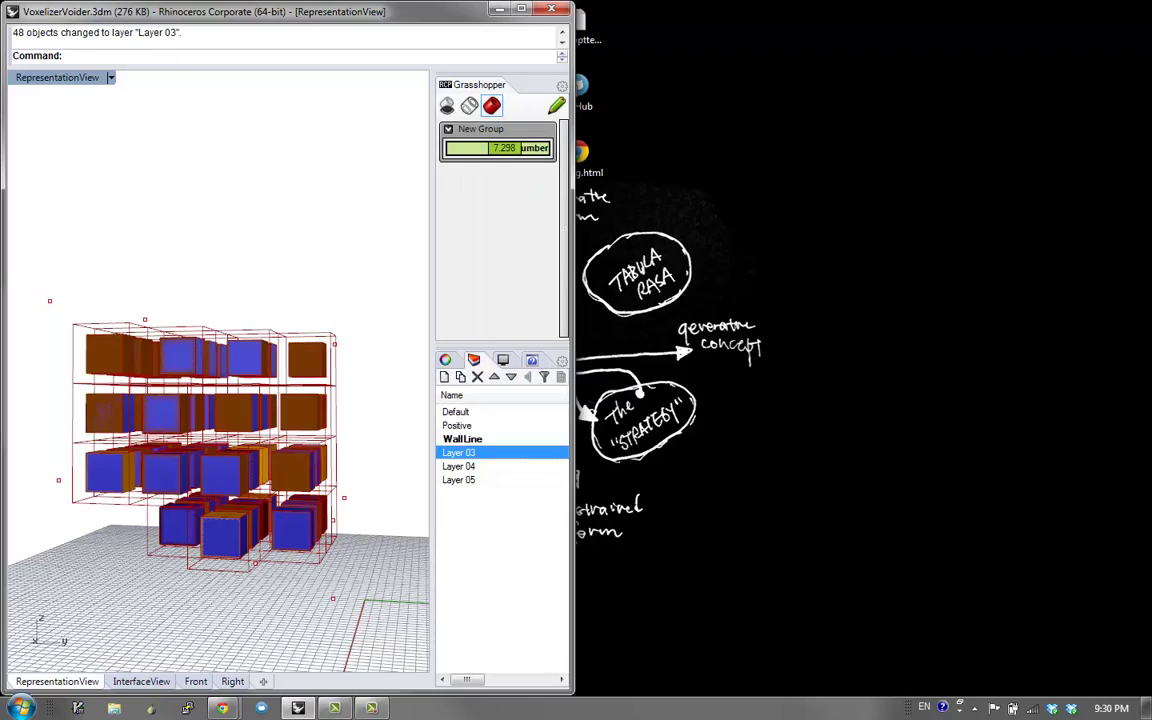
Maximize Rhino, move the baked boxes clear of the Grasshopper preview along the Y direction, and inspect both sets
{"action": "left_click", "coordinate": [521, 8]}
{"action": "right_click_drag", "start_coordinate": [560, 300], "coordinate": [548, 436]}
{"action": "scroll", "coordinate": [540, 440], "scroll_direction": "down", "scroll_amount": 5}
{"action": "type", "text": "SL"}
{"action": "key", "text": "Return"}
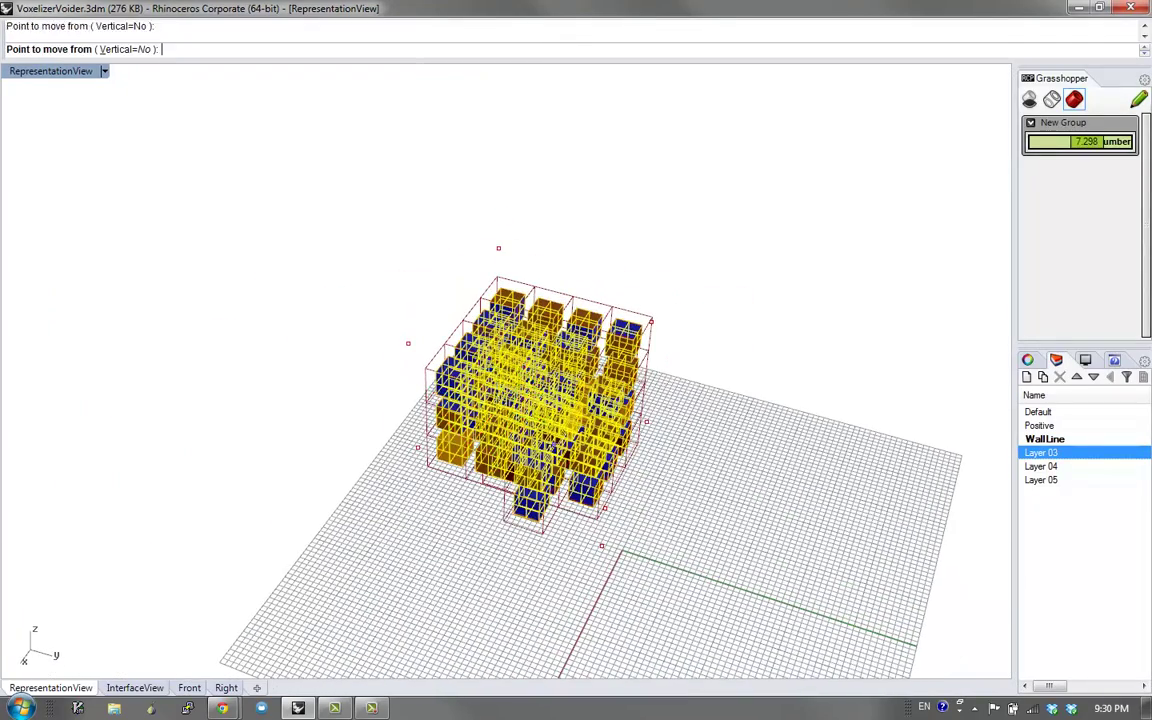
{"action": "left_click", "coordinate": [700, 280]}
{"action": "left_click", "coordinate": [953, 339]}
{"action": "right_click_drag", "start_coordinate": [600, 420], "coordinate": [645, 440]}
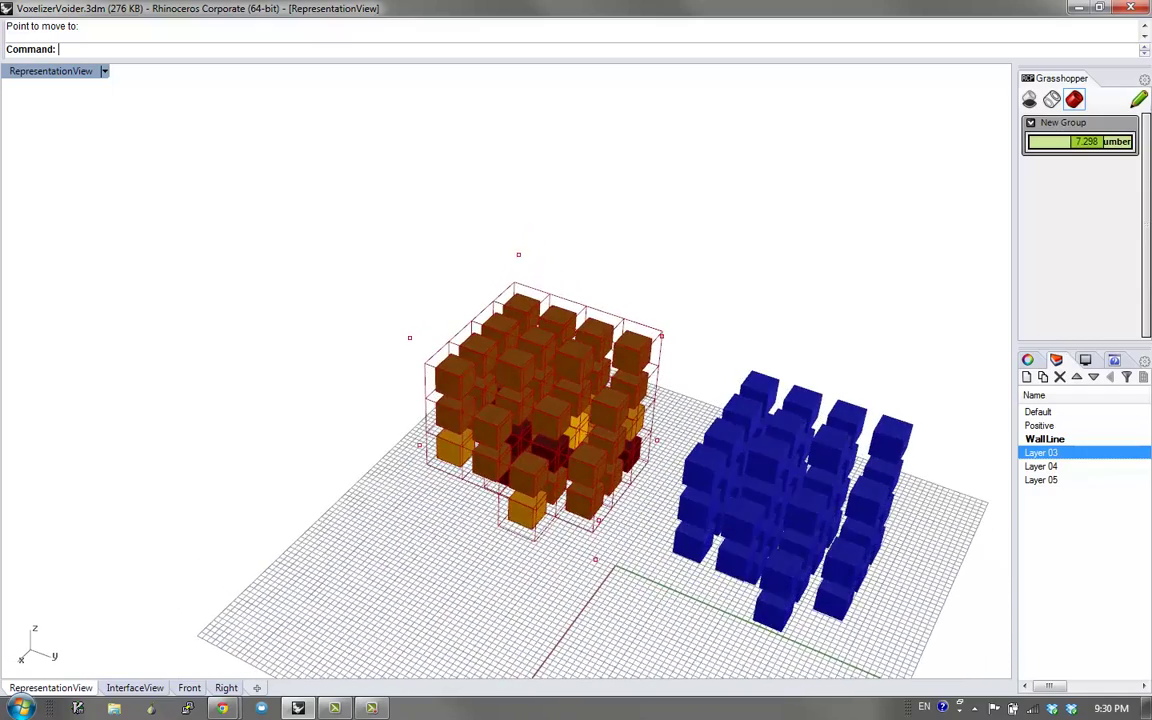
{"action": "right_click_drag", "start_coordinate": [909, 530], "coordinate": [921, 590]}
{"action": "right_click_drag", "start_coordinate": [870, 560], "coordinate": [985, 545]}
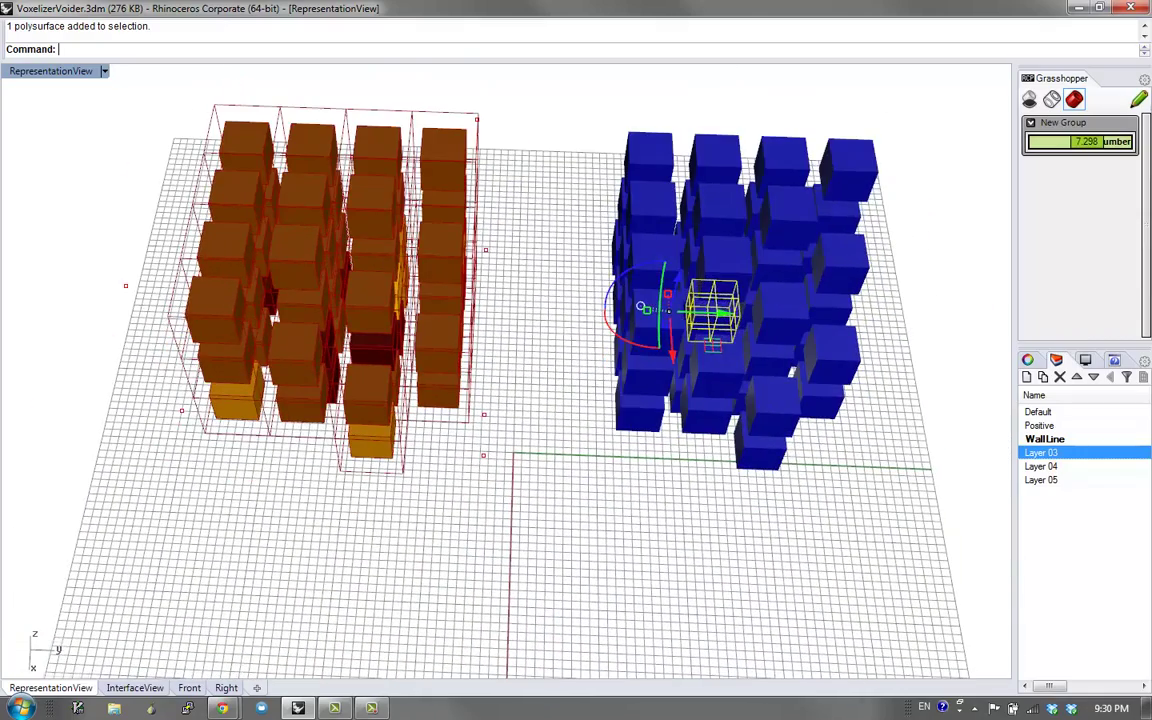
Delete all the baked boxes, reopen Grasshopper and remove the Geometry parameter used for baking
{"action": "key", "text": "ctrl+a"}
{"action": "key", "text": "Delete"}
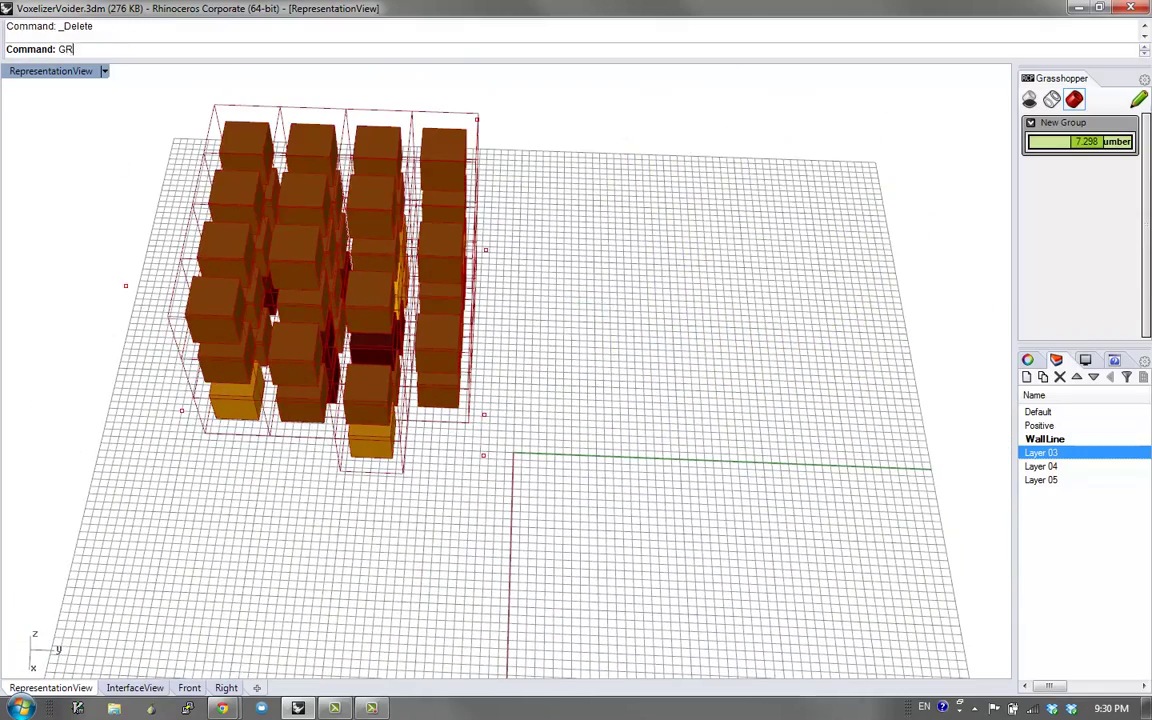
{"action": "type", "text": "GR"}
{"action": "key", "text": "Return"}
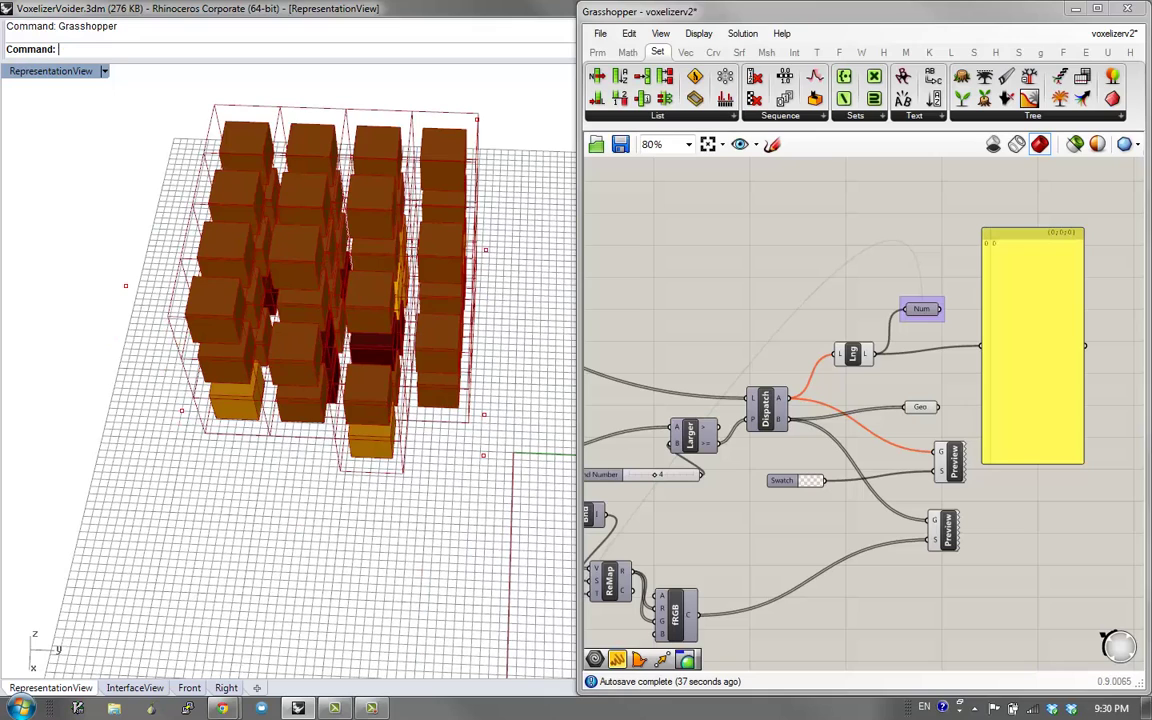
{"action": "left_click", "coordinate": [920, 407]}
{"action": "key", "text": "Delete"}
Add a tall panel displaying the neighbour counts from the List Length component
{"action": "right_click_drag", "start_coordinate": [870, 440], "coordinate": [1080, 423]}
{"action": "left_click", "coordinate": [703, 437]}
{"action": "double_click", "coordinate": [835, 280]}
{"action": "type", "text": "\""}
{"action": "key", "text": "Return"}
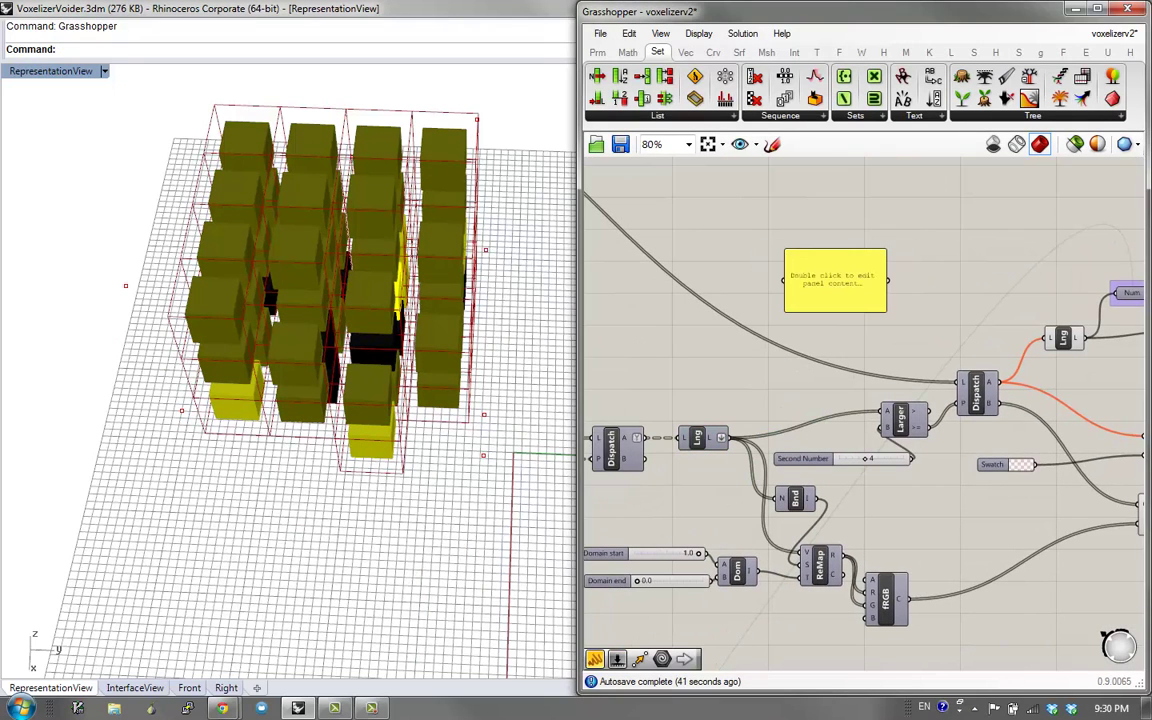
{"action": "left_click_drag", "start_coordinate": [835, 280], "coordinate": [836, 621]}
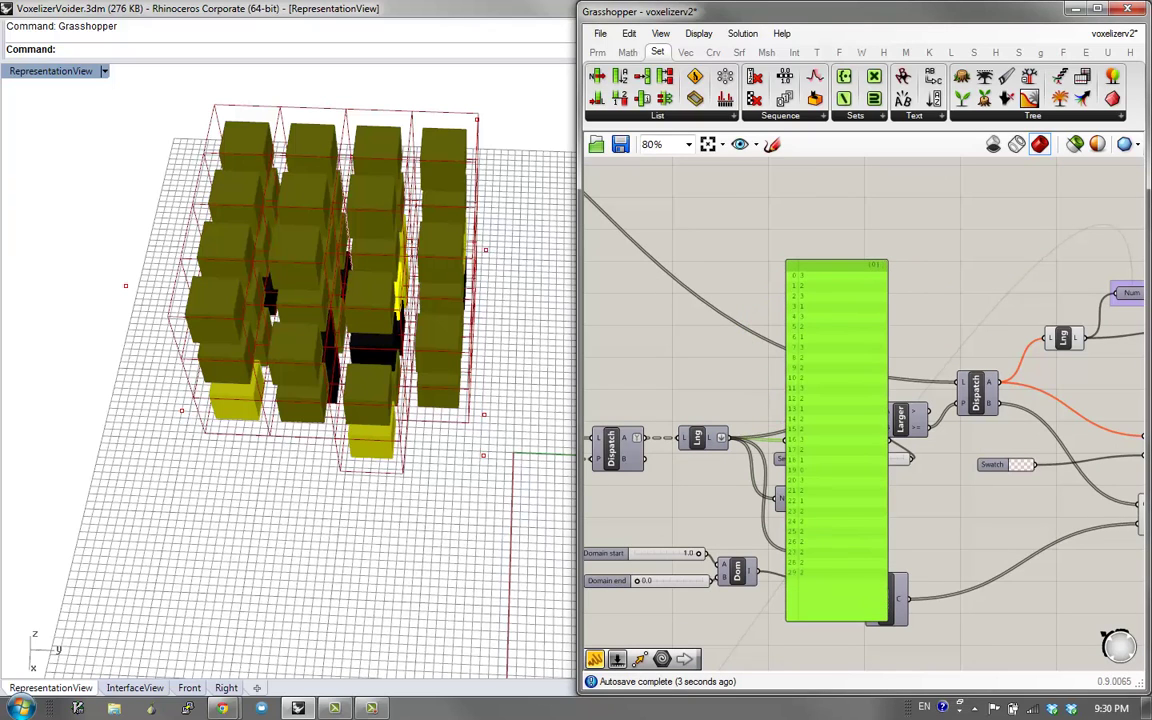
Feed the panel from the Distance output instead and spread the Graft and Distance components apart on the canvas
{"action": "right_click_drag", "start_coordinate": [720, 300], "coordinate": [837, 319]}
{"action": "left_click_drag", "start_coordinate": [951, 420], "coordinate": [690, 303]}
{"action": "right_click_drag", "start_coordinate": [760, 330], "coordinate": [1041, 355]}
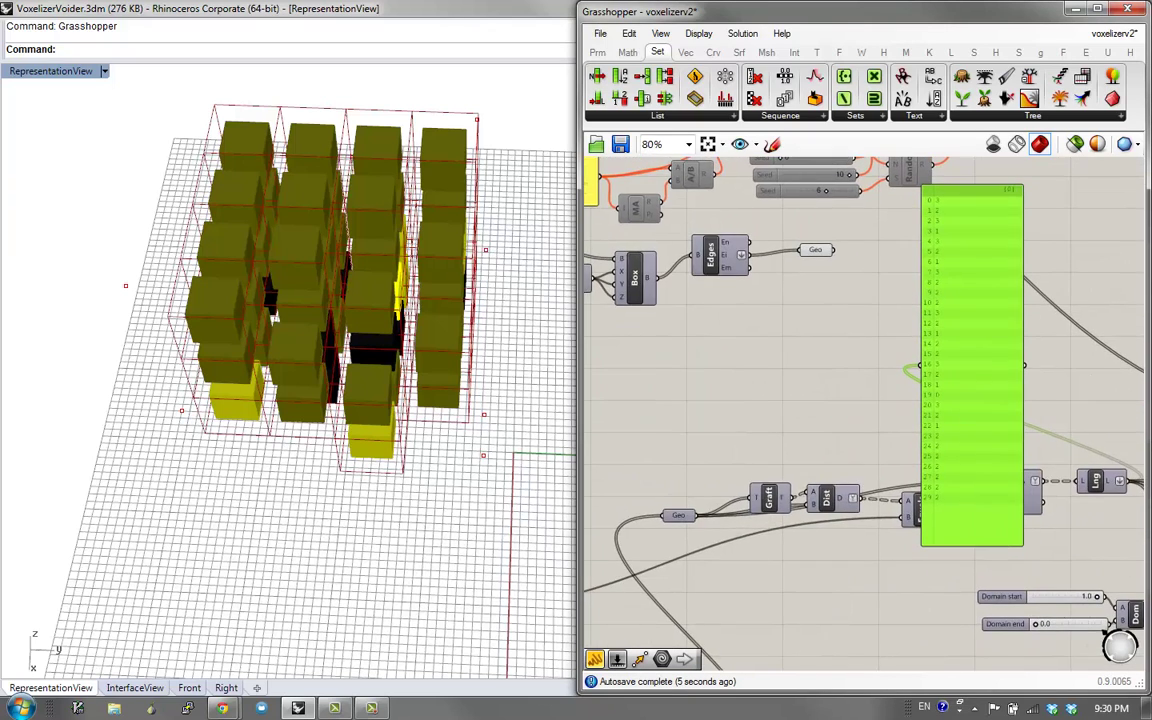
{"action": "left_click_drag", "start_coordinate": [925, 389], "coordinate": [920, 366]}
{"action": "left_click_drag", "start_coordinate": [769, 497], "coordinate": [796, 471]}
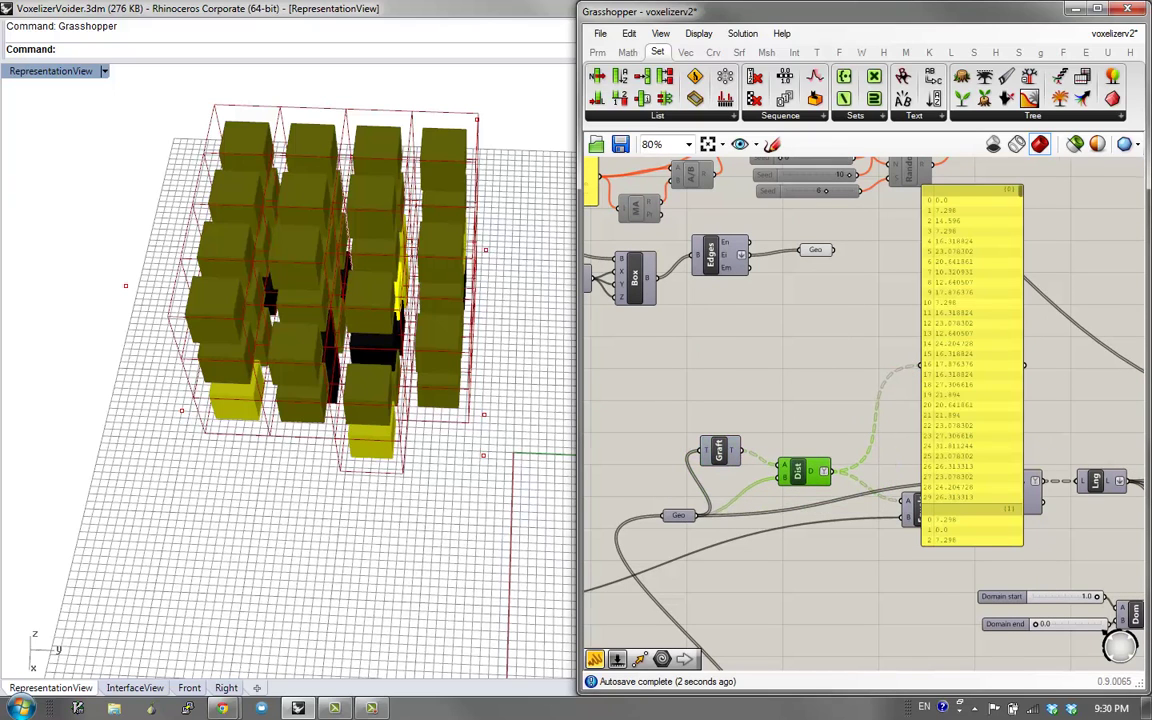
Examine the panel's distance lists alongside the Distance and Equals components
{"action": "right_click_drag", "start_coordinate": [850, 380], "coordinate": [819, 384]}
{"action": "left_click_drag", "start_coordinate": [940, 420], "coordinate": [974, 410]}
{"action": "scroll", "coordinate": [965, 382], "scroll_direction": "down", "scroll_amount": 1}
{"action": "right_click_drag", "start_coordinate": [868, 515], "coordinate": [772, 561]}
{"action": "scroll", "coordinate": [965, 382], "scroll_direction": "up", "scroll_amount": 2}
{"action": "mouse_move", "coordinate": [972, 391]}
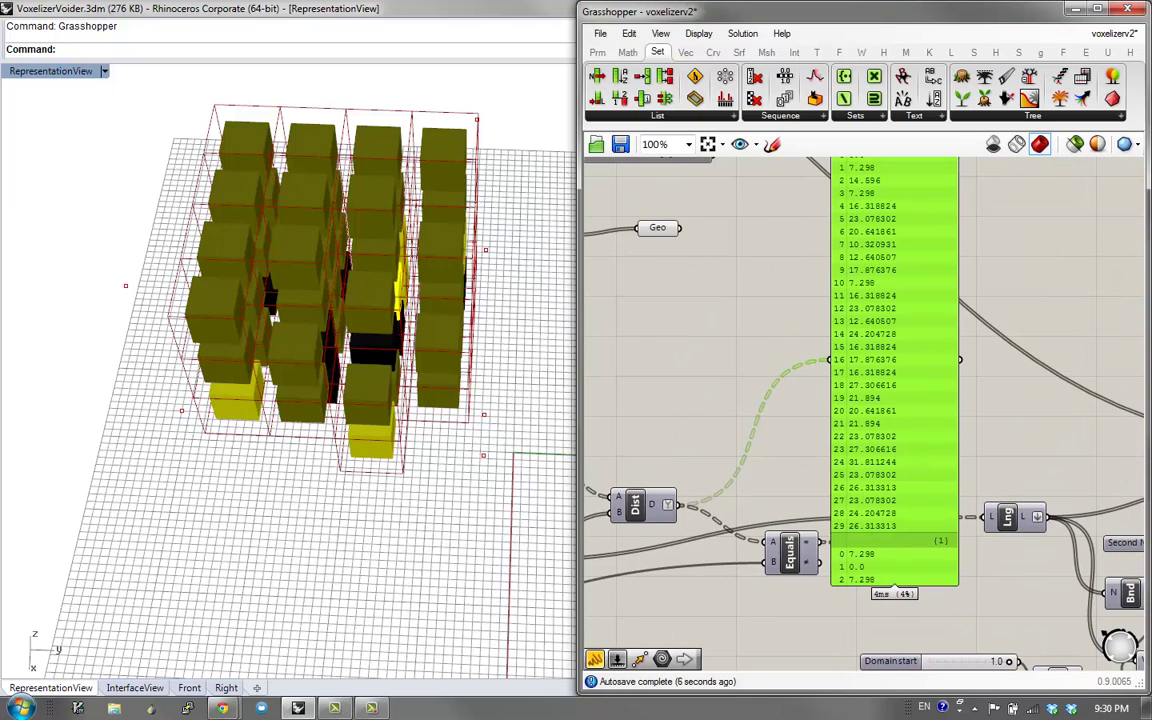
{"action": "left_click_drag", "start_coordinate": [894, 380], "coordinate": [959, 398]}
Add a List Item component fed by the Geometry parameter, with an Index slider set to 20
{"action": "right_click_drag", "start_coordinate": [857, 422], "coordinate": [990, 369]}
{"action": "scroll", "coordinate": [990, 369], "scroll_direction": "down", "scroll_amount": 1}
{"action": "double_click", "coordinate": [914, 318]}
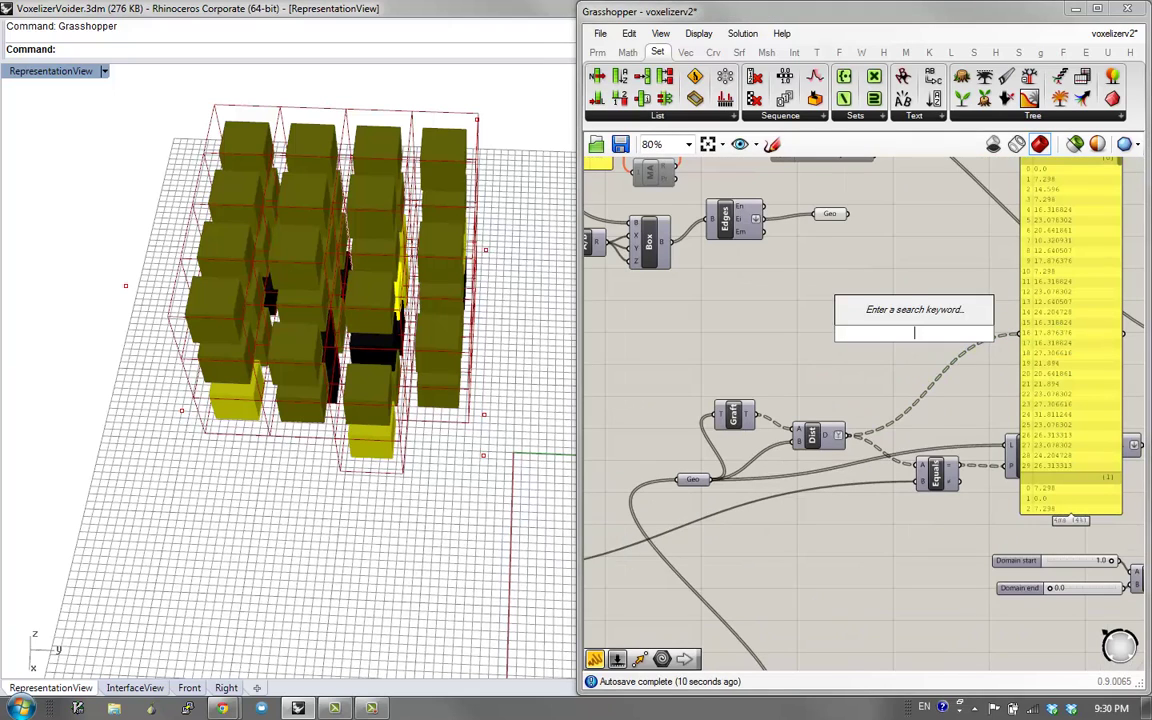
{"action": "type", "text": "item"}
{"action": "key", "text": "Return"}
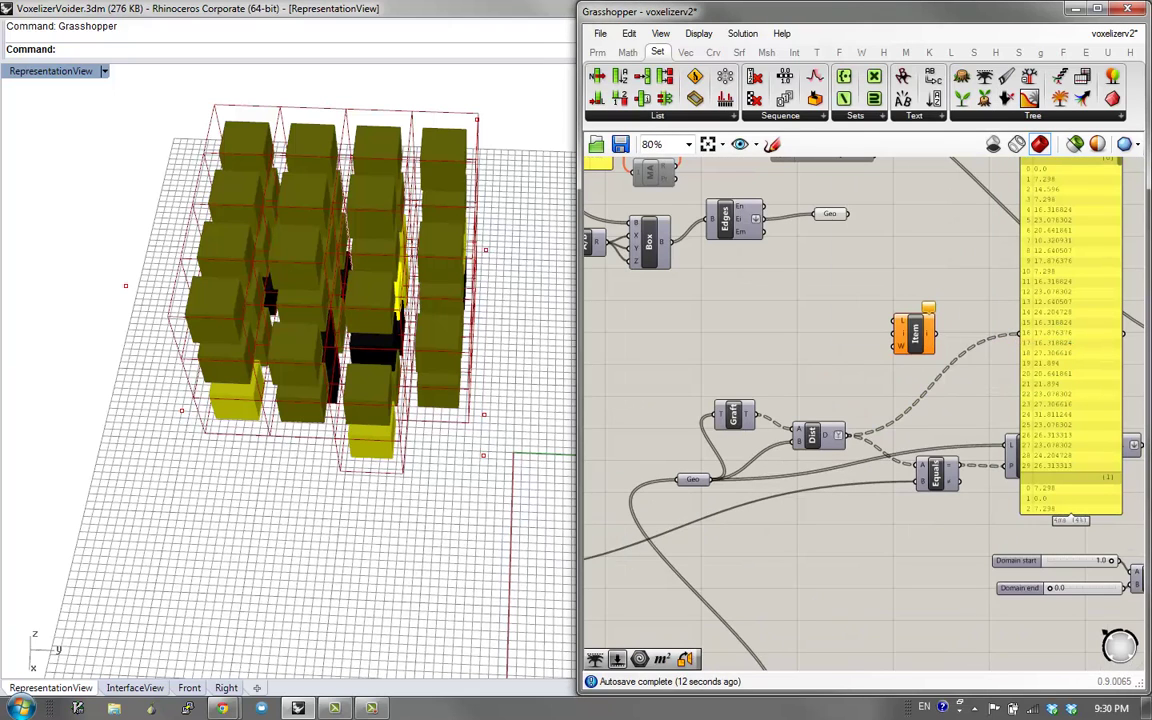
{"action": "double_click", "coordinate": [755, 326]}
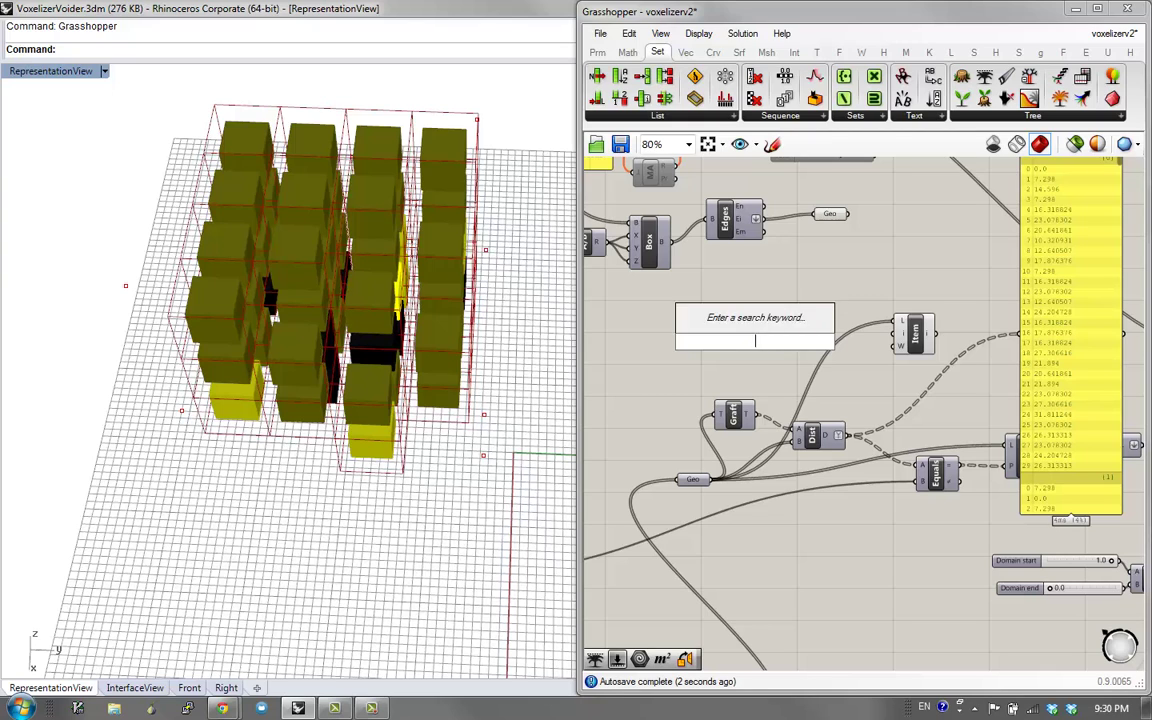
{"action": "type", "text": "3"}
{"action": "key", "text": "Return"}
{"action": "scroll", "coordinate": [754, 342], "scroll_direction": "up", "scroll_amount": 2}
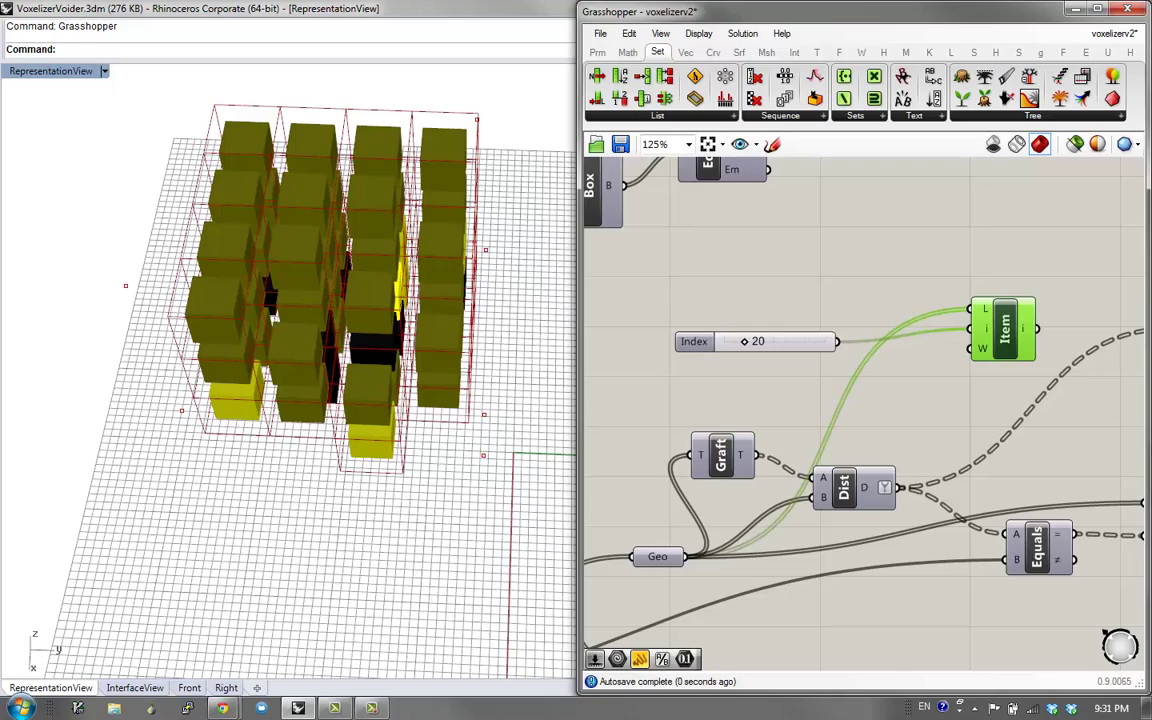
Restrict the preview to selected components and inspect the point picked by the List Item in the viewport
{"action": "right_click_drag", "start_coordinate": [330, 380], "coordinate": [285, 280]}
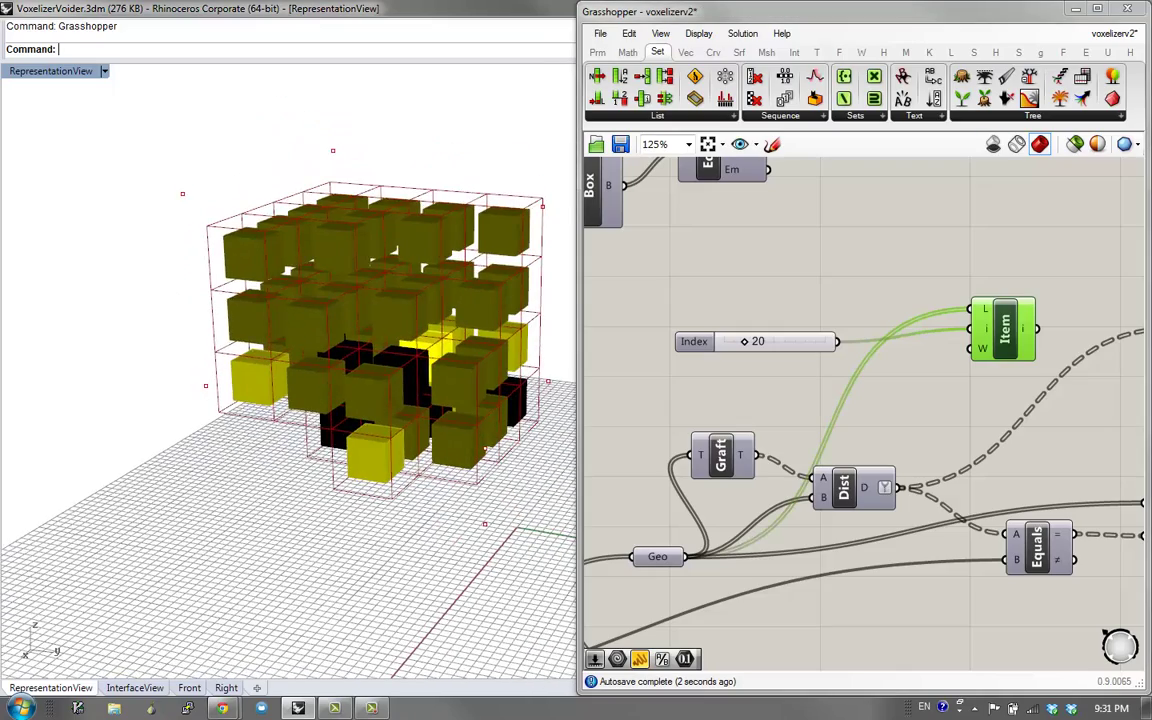
{"action": "left_click", "coordinate": [1075, 144]}
{"action": "right_click_drag", "start_coordinate": [330, 330], "coordinate": [275, 380]}
{"action": "scroll", "coordinate": [890, 540], "scroll_direction": "down", "scroll_amount": 1}
{"action": "right_click_drag", "start_coordinate": [890, 540], "coordinate": [712, 538]}
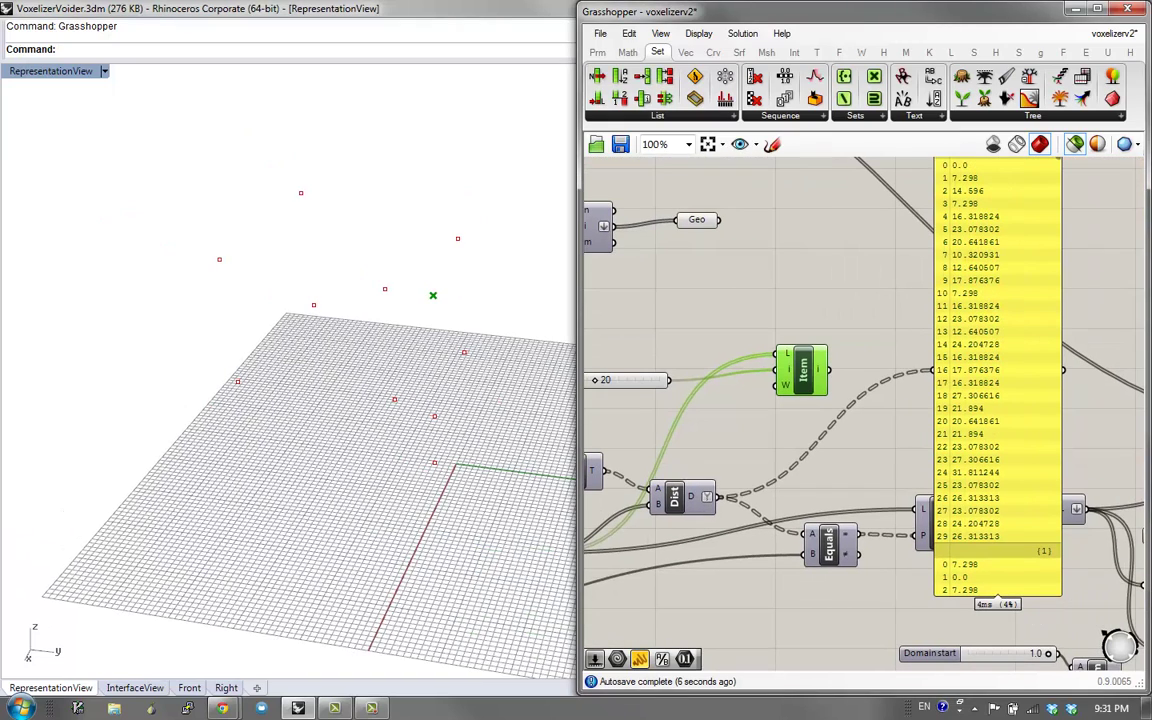
Rewire the List Item's list input to the Box component's output
{"action": "right_click_drag", "start_coordinate": [868, 321], "coordinate": [1071, 280]}
{"action": "scroll", "coordinate": [1120, 300], "scroll_direction": "down", "scroll_amount": 3}
{"action": "scroll", "coordinate": [1071, 280], "scroll_direction": "up", "scroll_amount": 1}
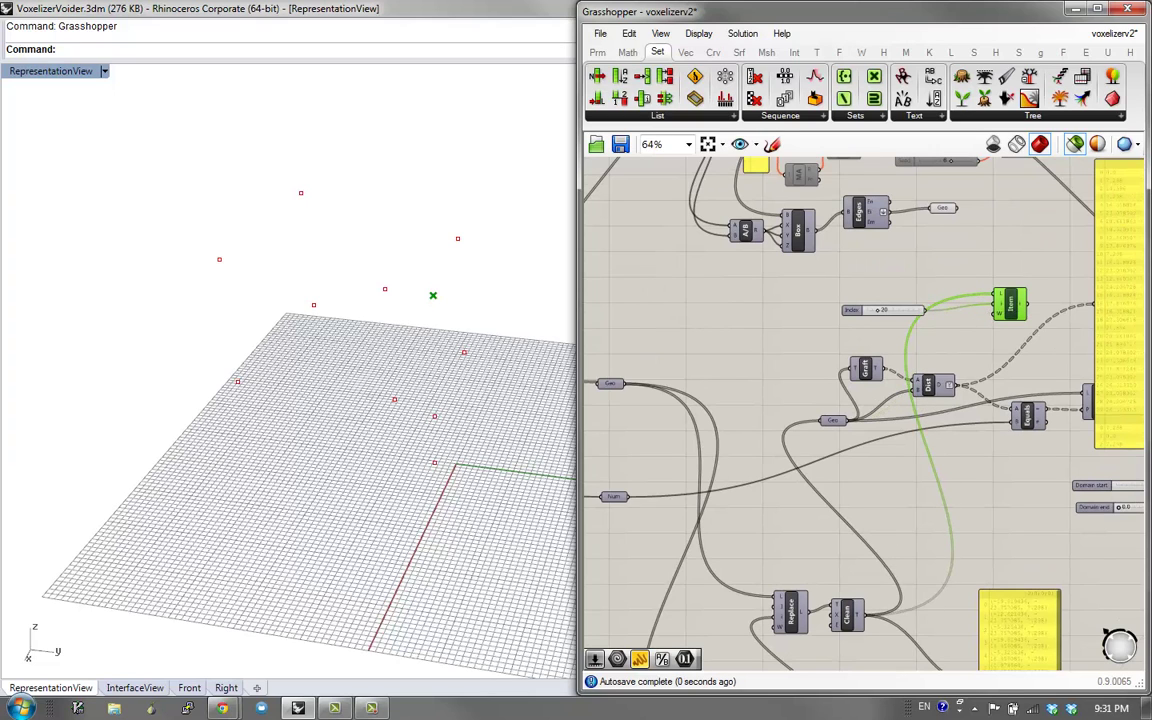
{"action": "mouse_move", "coordinate": [880, 420]}
{"action": "right_mouse_down"}
{"action": "mouse_move", "coordinate": [796, 420]}
{"action": "mouse_move", "coordinate": [913, 357]}
{"action": "mouse_move", "coordinate": [886, 253]}
{"action": "mouse_move", "coordinate": [857, 369]}
{"action": "mouse_move", "coordinate": [883, 421]}
{"action": "right_mouse_up"}
{"action": "scroll", "coordinate": [895, 352], "scroll_direction": "down", "scroll_amount": 1}
{"action": "scroll", "coordinate": [880, 340], "scroll_direction": "up", "scroll_amount": 1}
{"action": "right_click_drag", "start_coordinate": [880, 340], "coordinate": [819, 327]}
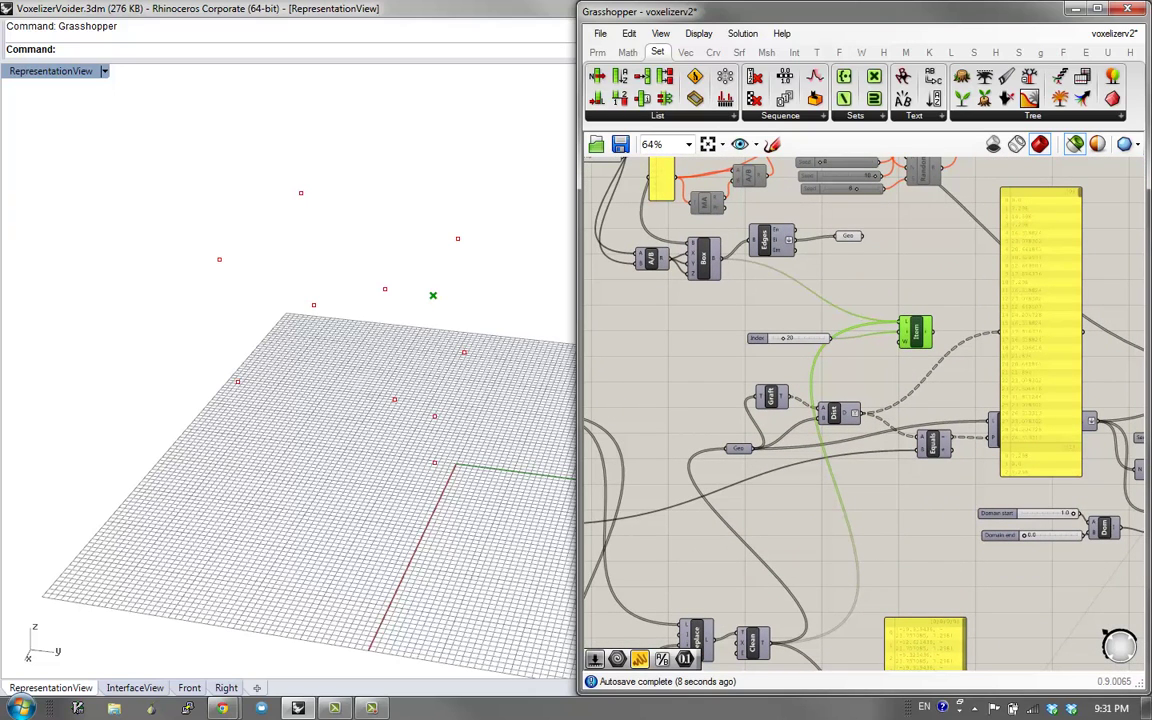
{"action": "left_click_drag", "start_coordinate": [722, 258], "coordinate": [901, 322]}
Delete the tall panel that displays the Distance output
{"action": "right_click_drag", "start_coordinate": [880, 380], "coordinate": [710, 262]}
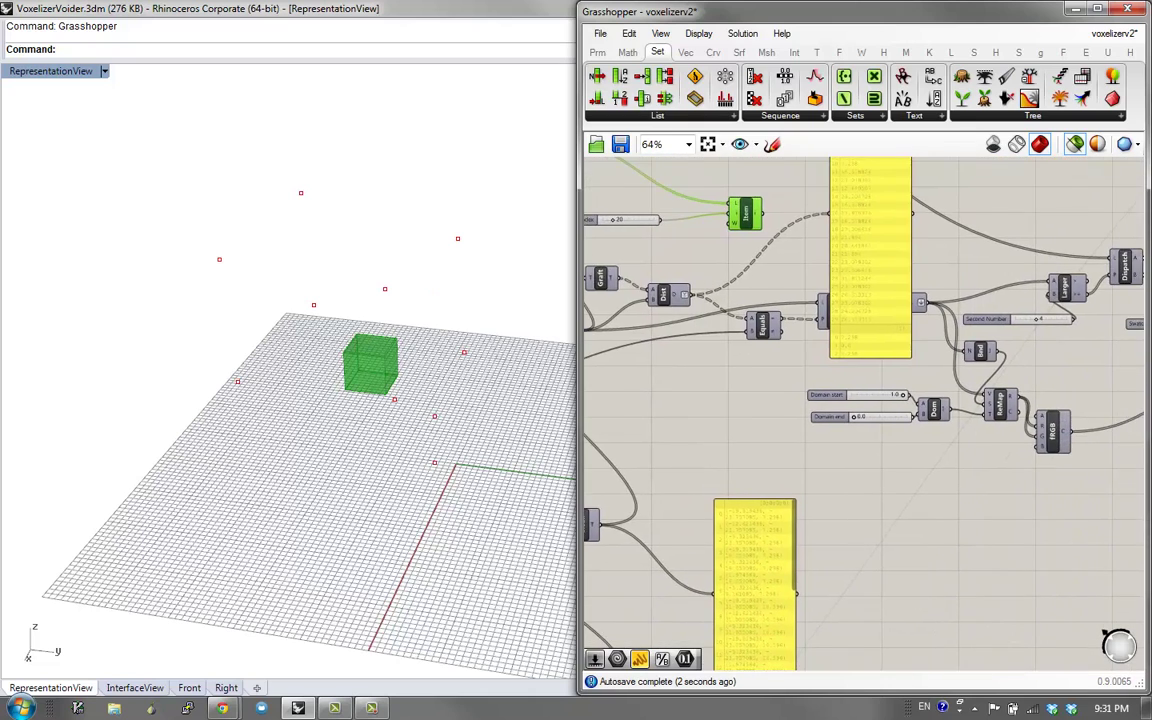
{"action": "scroll", "coordinate": [871, 213], "scroll_direction": "down", "scroll_amount": 2}
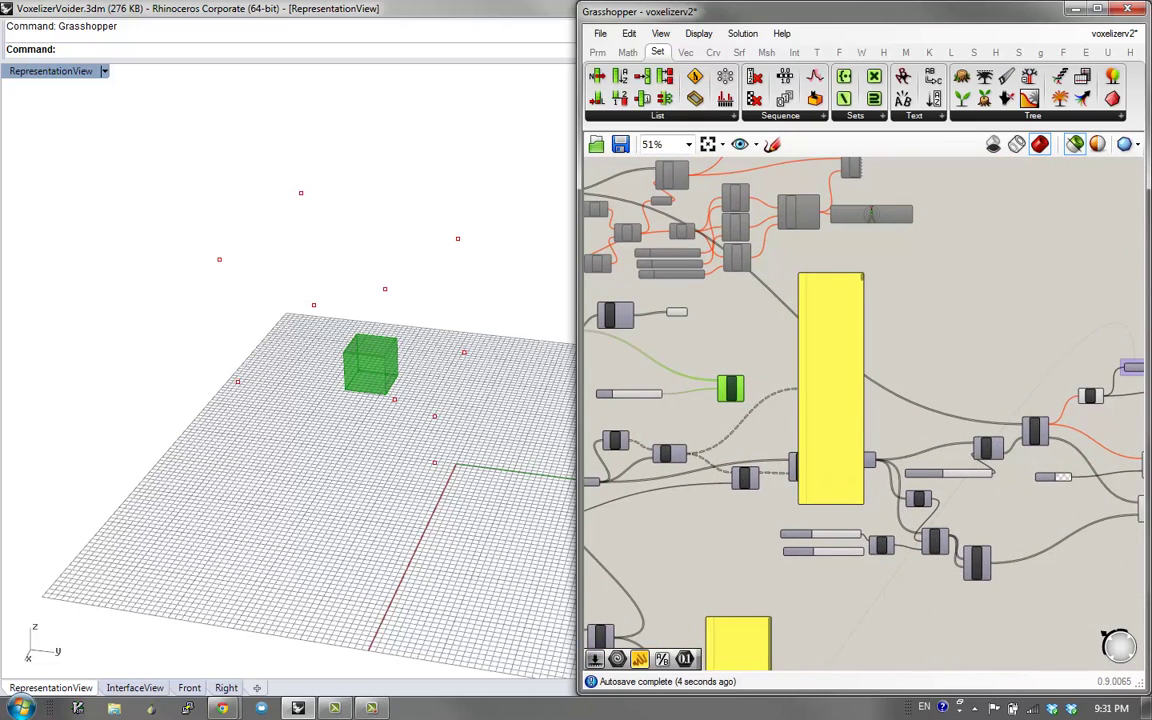
{"action": "right_click_drag", "start_coordinate": [871, 213], "coordinate": [1007, 201]}
{"action": "scroll", "coordinate": [908, 342], "scroll_direction": "up", "scroll_amount": 2}
{"action": "right_click_drag", "start_coordinate": [908, 342], "coordinate": [748, 225]}
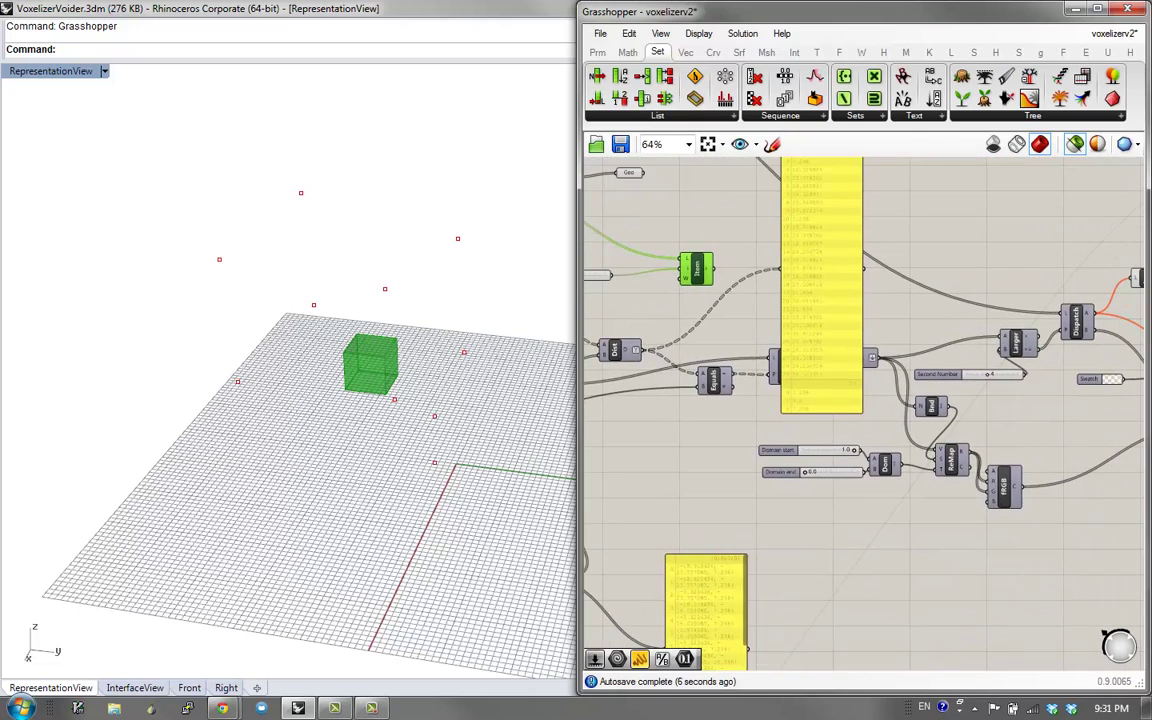
{"action": "right_click_drag", "start_coordinate": [817, 275], "coordinate": [700, 286]}
{"action": "left_click_drag", "start_coordinate": [696, 286], "coordinate": [700, 286]}
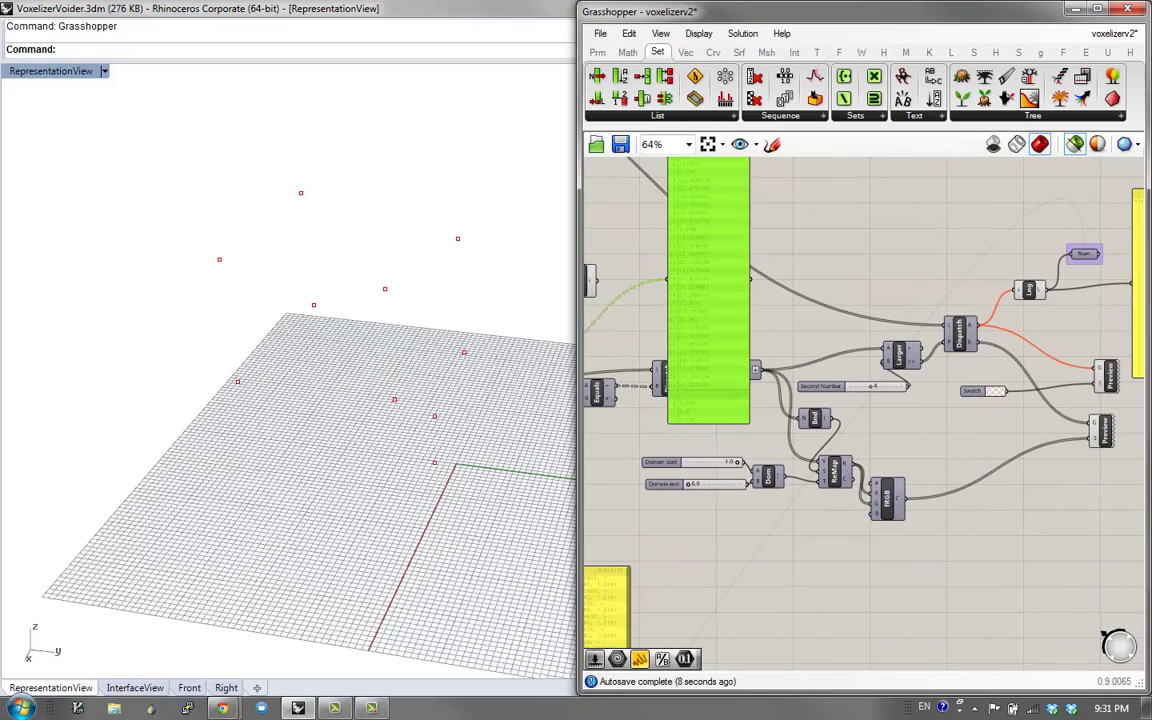
{"action": "key", "text": "Delete"}
Examine the list of point coordinates in the panel fed by the Clean component
{"action": "right_click_drag", "start_coordinate": [700, 286], "coordinate": [1092, 186]}
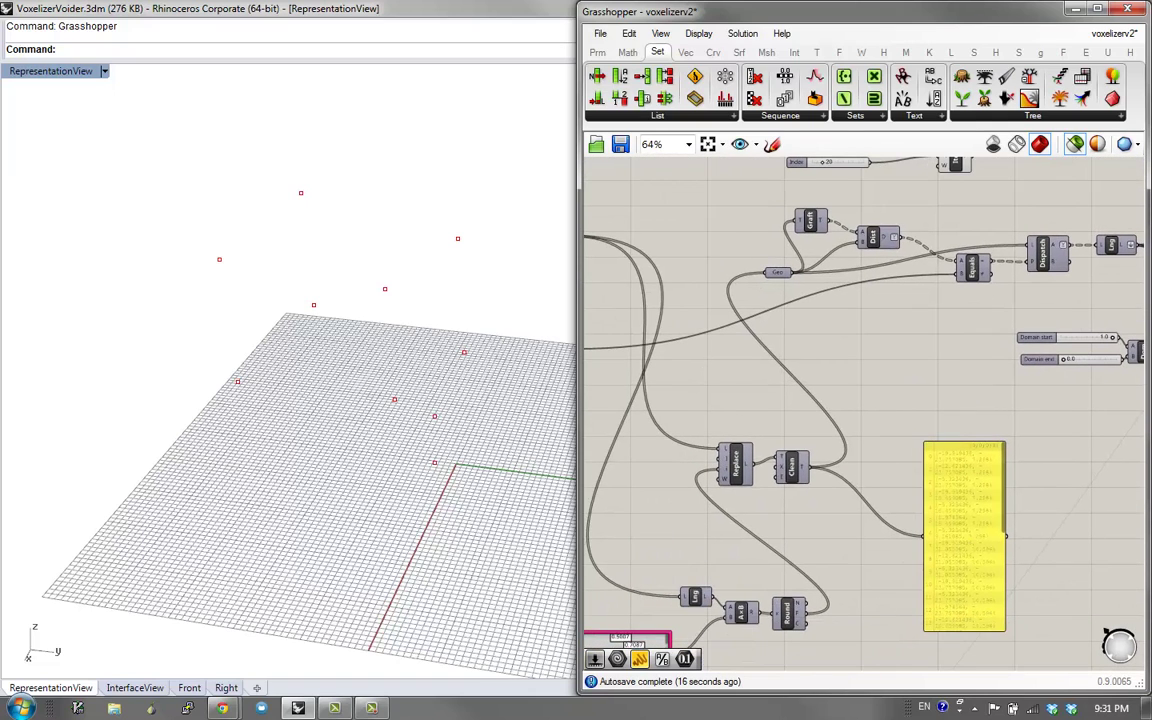
{"action": "scroll", "coordinate": [996, 512], "scroll_direction": "up", "scroll_amount": 2}
{"action": "scroll", "coordinate": [996, 512], "scroll_direction": "down", "scroll_amount": 5}
{"action": "right_click_drag", "start_coordinate": [996, 512], "coordinate": [964, 479]}
{"action": "scroll", "coordinate": [969, 390], "scroll_direction": "down", "scroll_amount": 1}
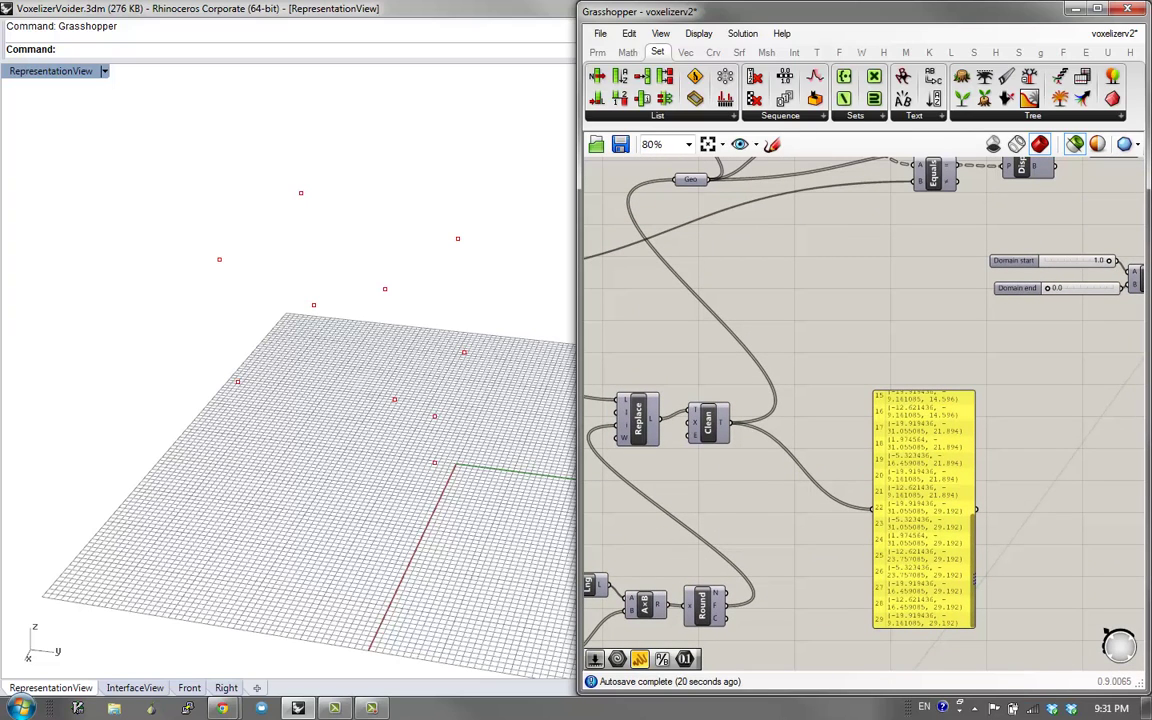
{"action": "left_click", "coordinate": [923, 509]}
{"action": "key", "text": "Escape"}
Select the final Dispatch component and compare the data in its List and Dispatch pattern inputs
{"action": "scroll", "coordinate": [864, 430], "scroll_direction": "down", "scroll_amount": 2}
{"action": "right_click_drag", "start_coordinate": [864, 430], "coordinate": [643, 491]}
{"action": "scroll", "coordinate": [1019, 249], "scroll_direction": "up", "scroll_amount": 4}
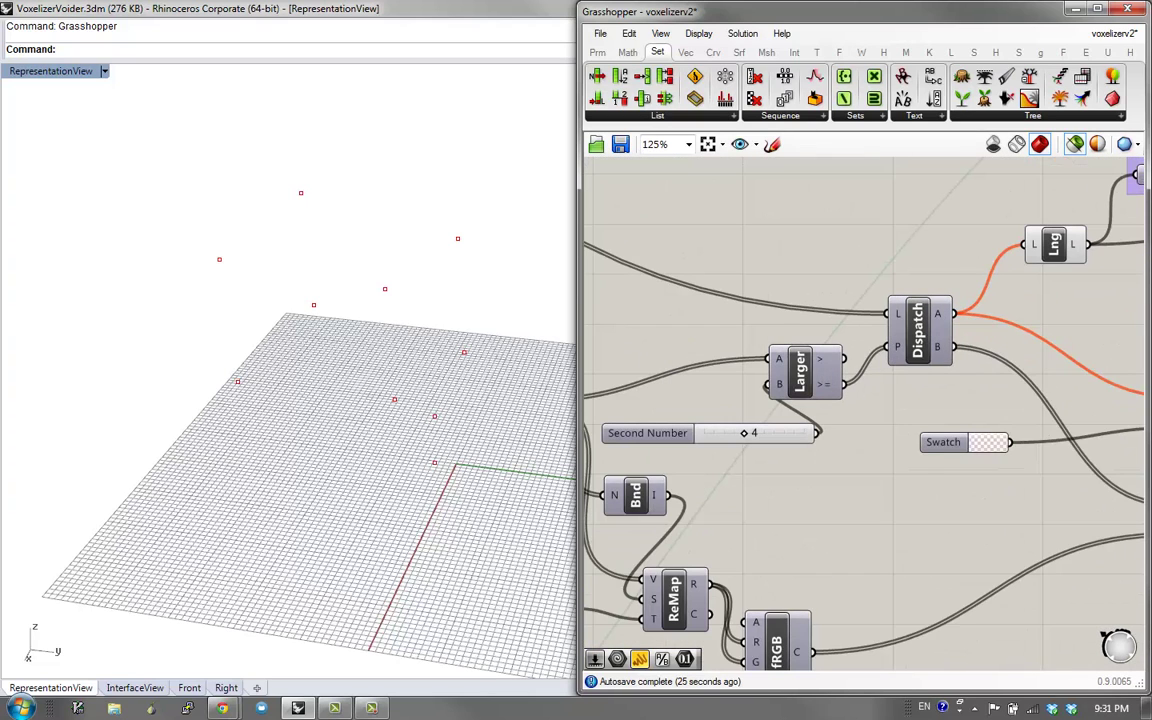
{"action": "mouse_move", "coordinate": [895, 314]}
{"action": "scroll", "coordinate": [900, 320], "scroll_direction": "down", "scroll_amount": 1}
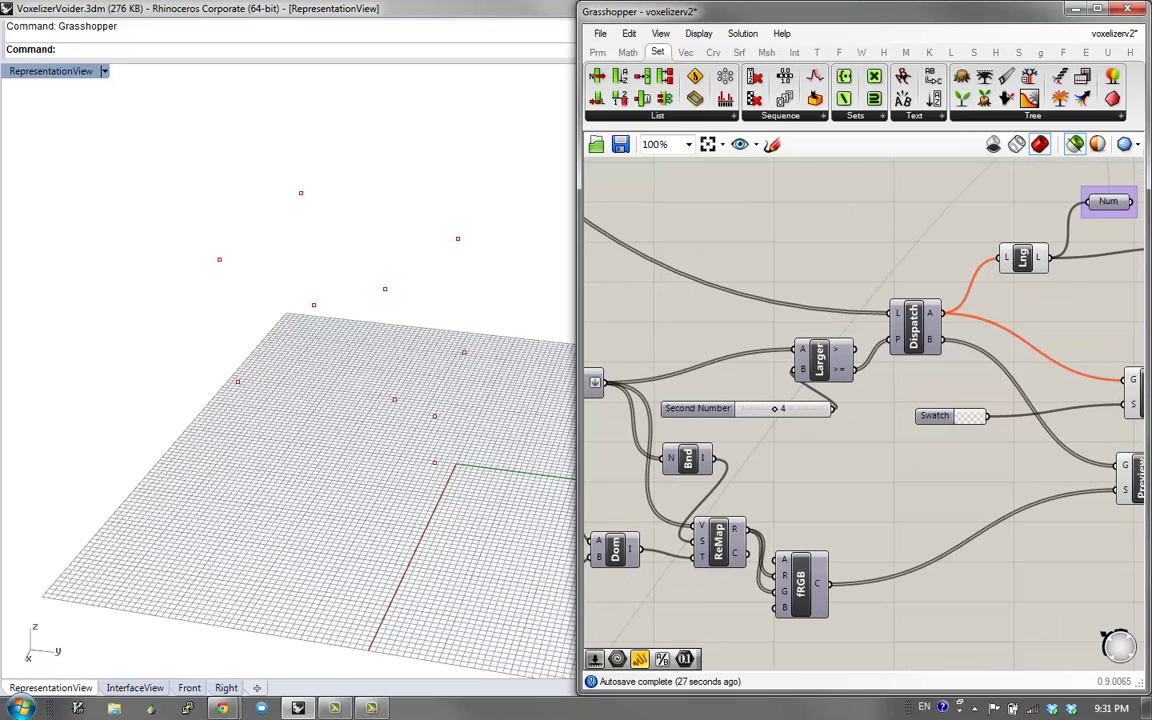
{"action": "left_click", "coordinate": [912, 328]}
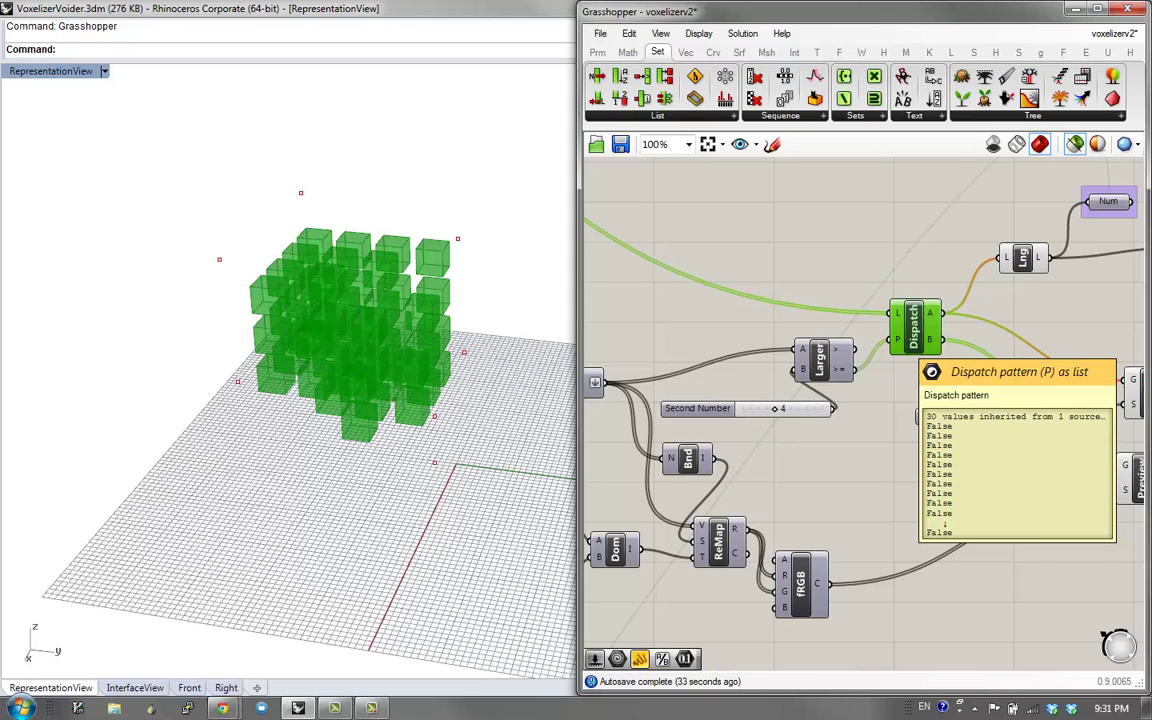
{"action": "mouse_move", "coordinate": [898, 313]}
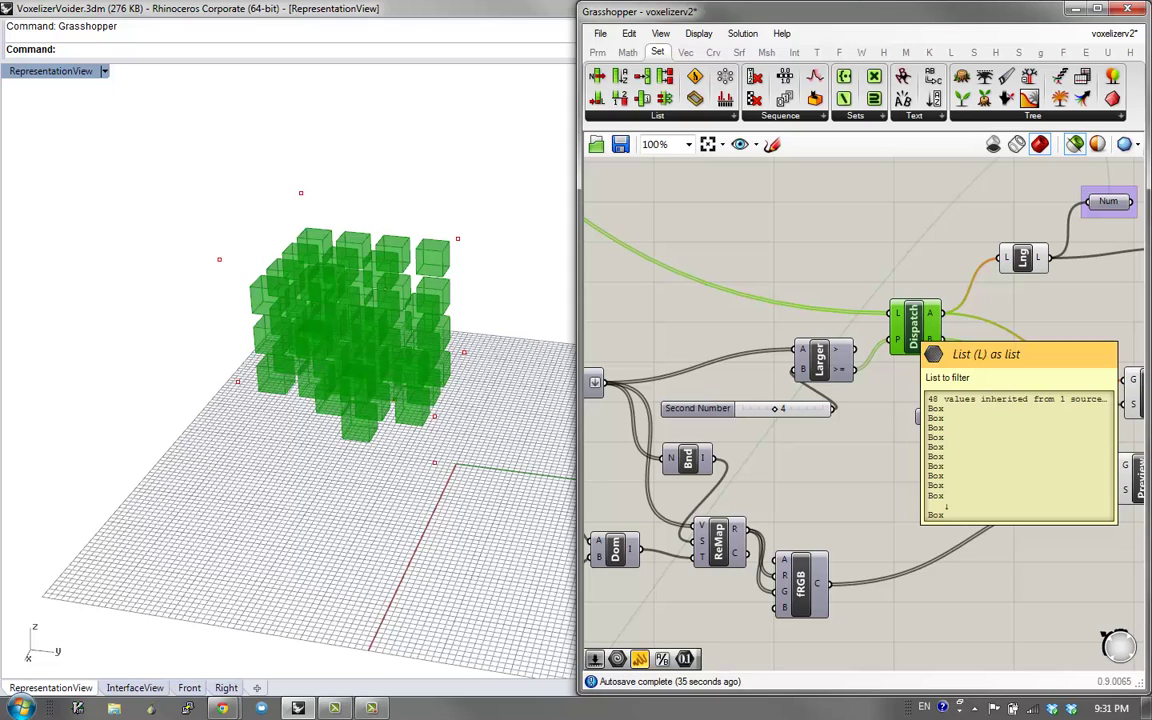
Examine the final Dispatch's pattern input and trace its list wire back to the Box component and the points feeding it
{"action": "mouse_move", "coordinate": [897, 339]}
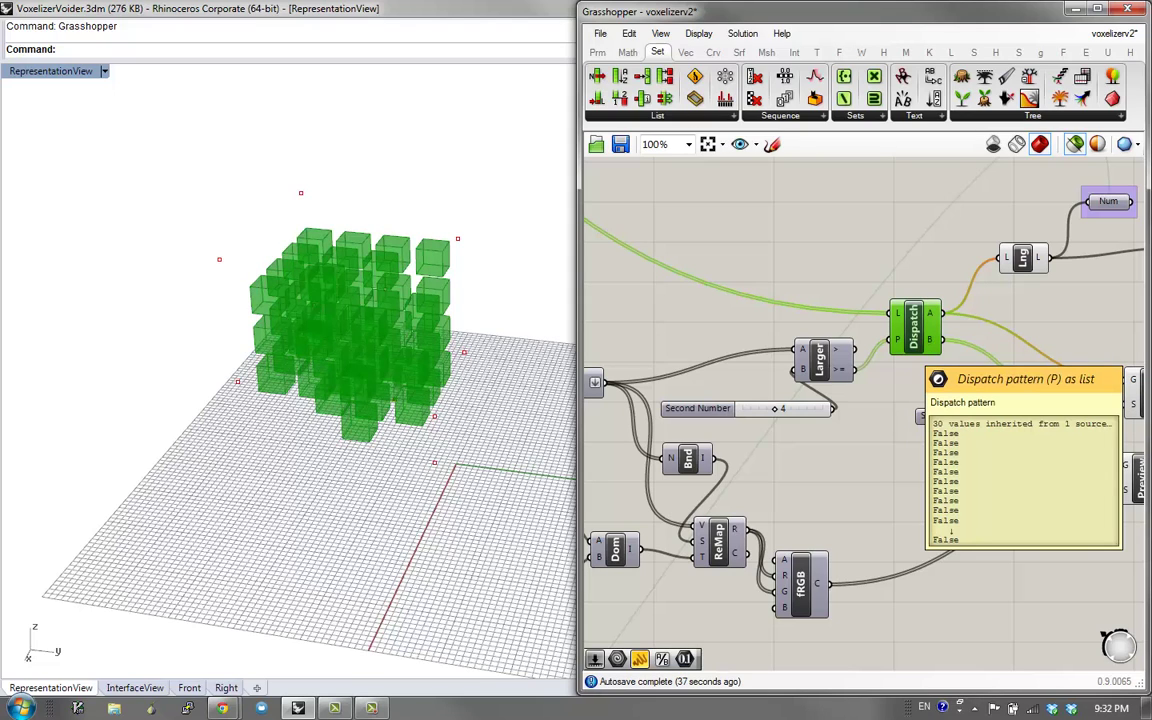
{"action": "right_click_drag", "start_coordinate": [897, 339], "coordinate": [956, 293]}
{"action": "scroll", "coordinate": [1091, 304], "scroll_direction": "down", "scroll_amount": 1}
{"action": "scroll", "coordinate": [956, 293], "scroll_direction": "down", "scroll_amount": 1}
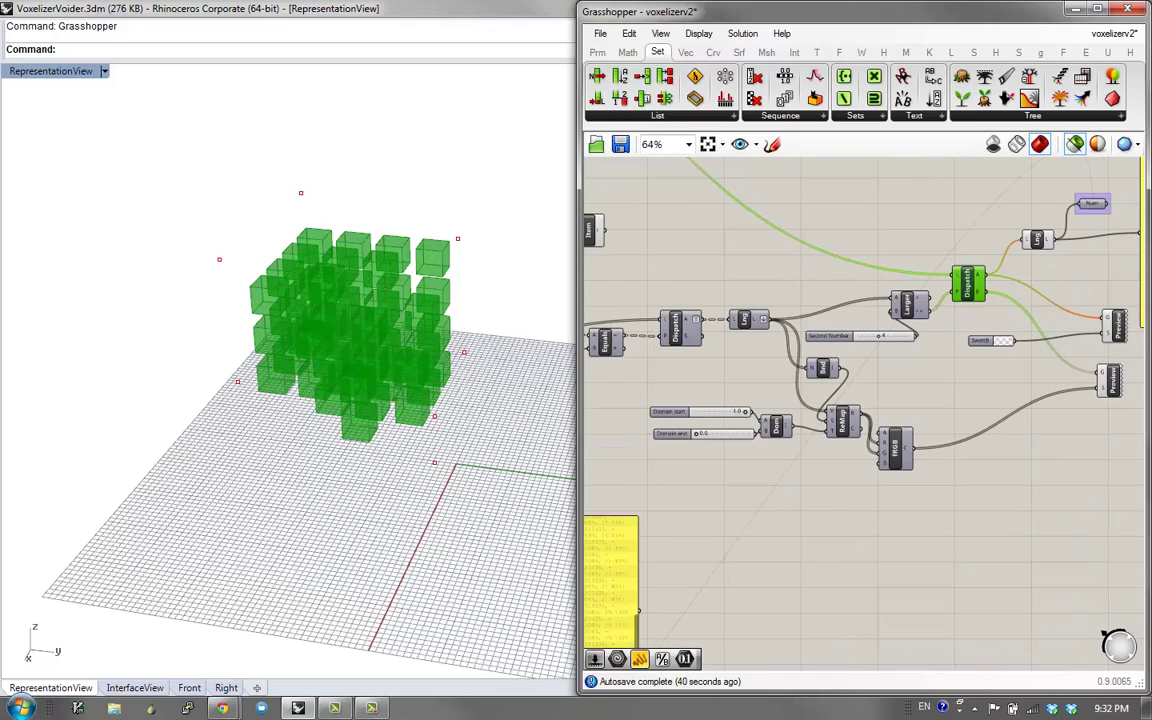
{"action": "right_click_drag", "start_coordinate": [866, 422], "coordinate": [1068, 523]}
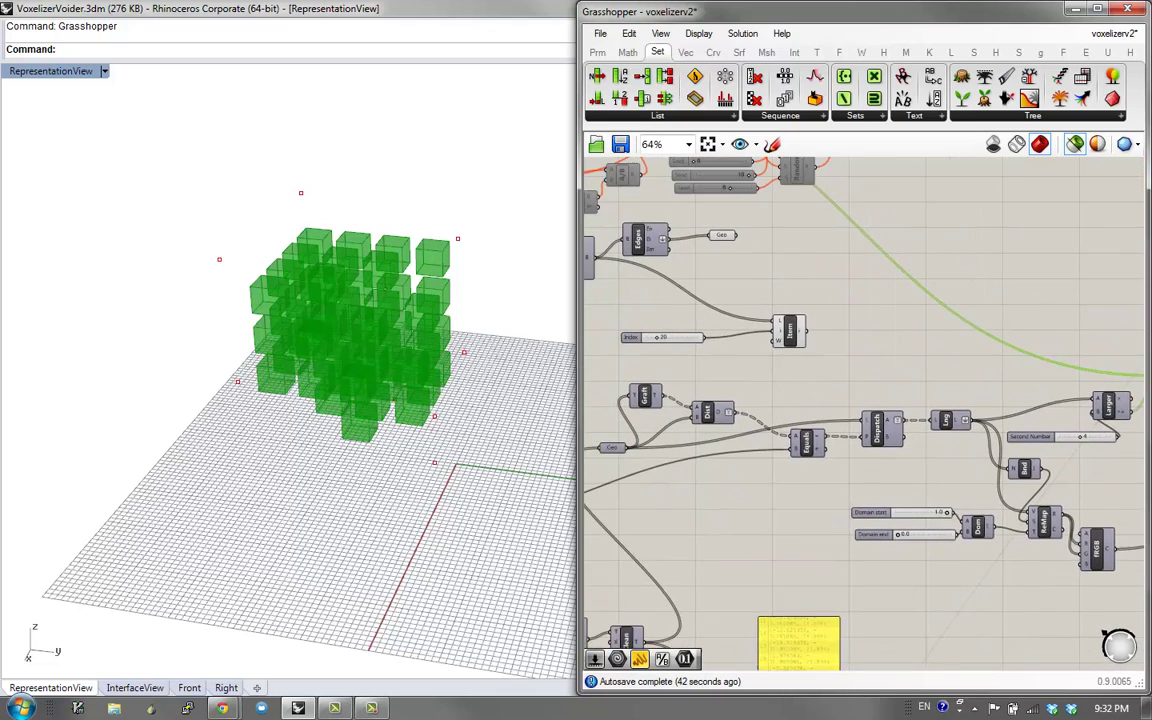
{"action": "scroll", "coordinate": [1068, 523], "scroll_direction": "down", "scroll_amount": 1}
{"action": "right_click_drag", "start_coordinate": [764, 313], "coordinate": [866, 345]}
{"action": "scroll", "coordinate": [866, 345], "scroll_direction": "up", "scroll_amount": 1}
{"action": "scroll", "coordinate": [791, 334], "scroll_direction": "down", "scroll_amount": 1}
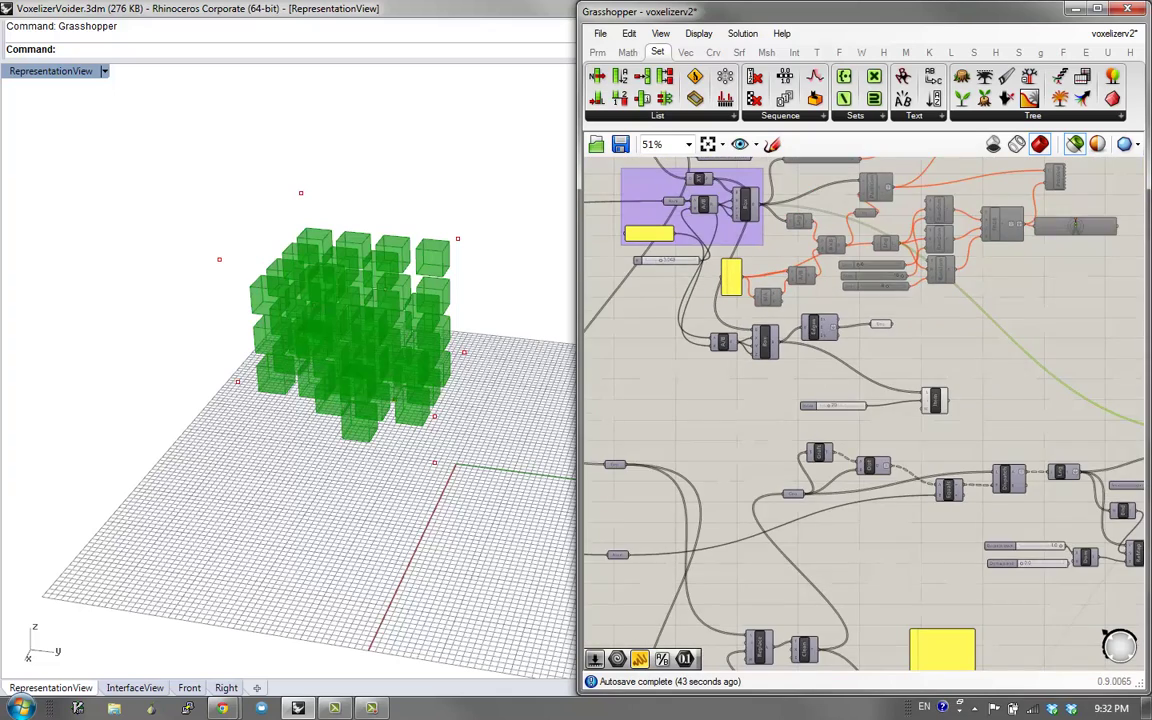
{"action": "right_click_drag", "start_coordinate": [791, 334], "coordinate": [968, 337]}
{"action": "right_click_drag", "start_coordinate": [886, 222], "coordinate": [895, 319]}
{"action": "scroll", "coordinate": [915, 255], "scroll_direction": "up", "scroll_amount": 1}
{"action": "scroll", "coordinate": [799, 202], "scroll_direction": "down", "scroll_amount": 1}
{"action": "scroll", "coordinate": [705, 197], "scroll_direction": "up", "scroll_amount": 2}
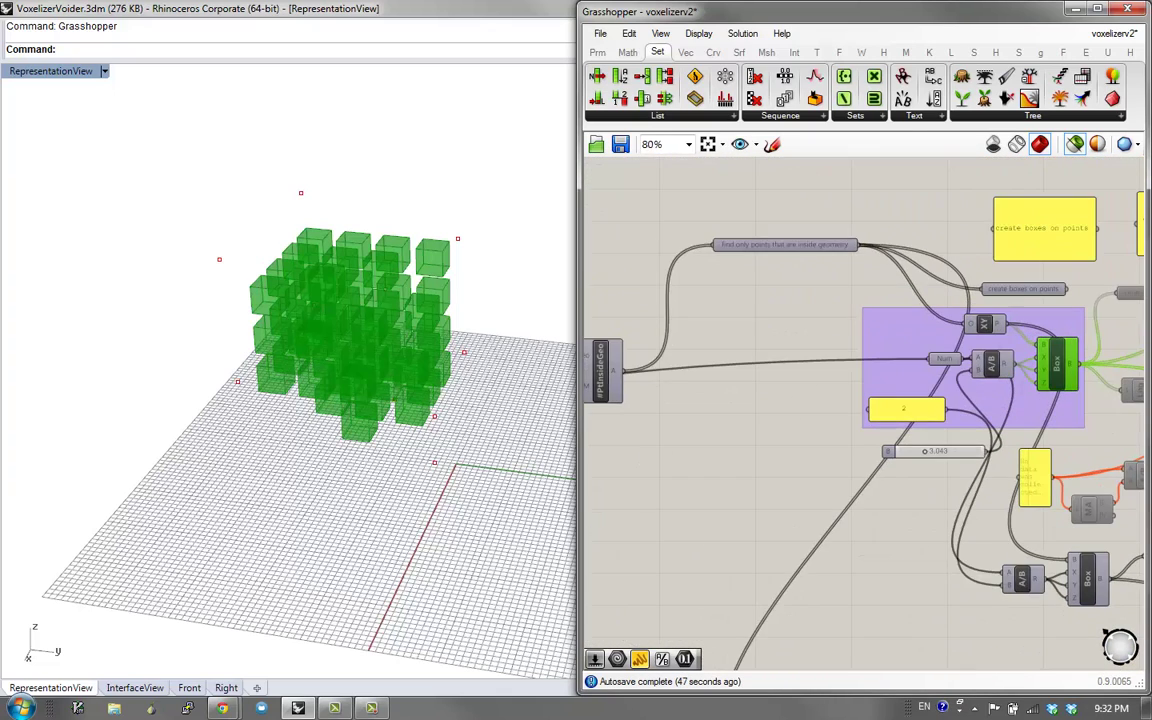
Move the "find only points that are inside geometry" parameter farther from the box-creation group to free space between them
{"action": "left_click_drag", "start_coordinate": [786, 244], "coordinate": [803, 342]}
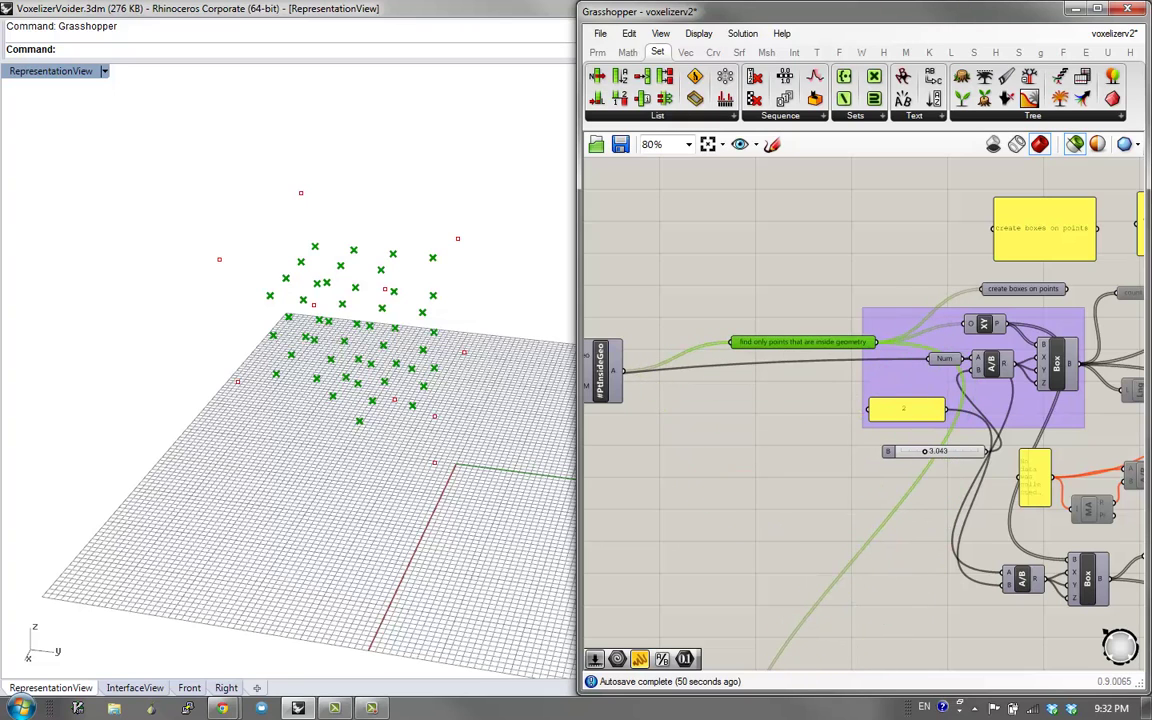
{"action": "right_click_drag", "start_coordinate": [803, 342], "coordinate": [765, 260]}
{"action": "left_click_drag", "start_coordinate": [765, 260], "coordinate": [664, 252]}
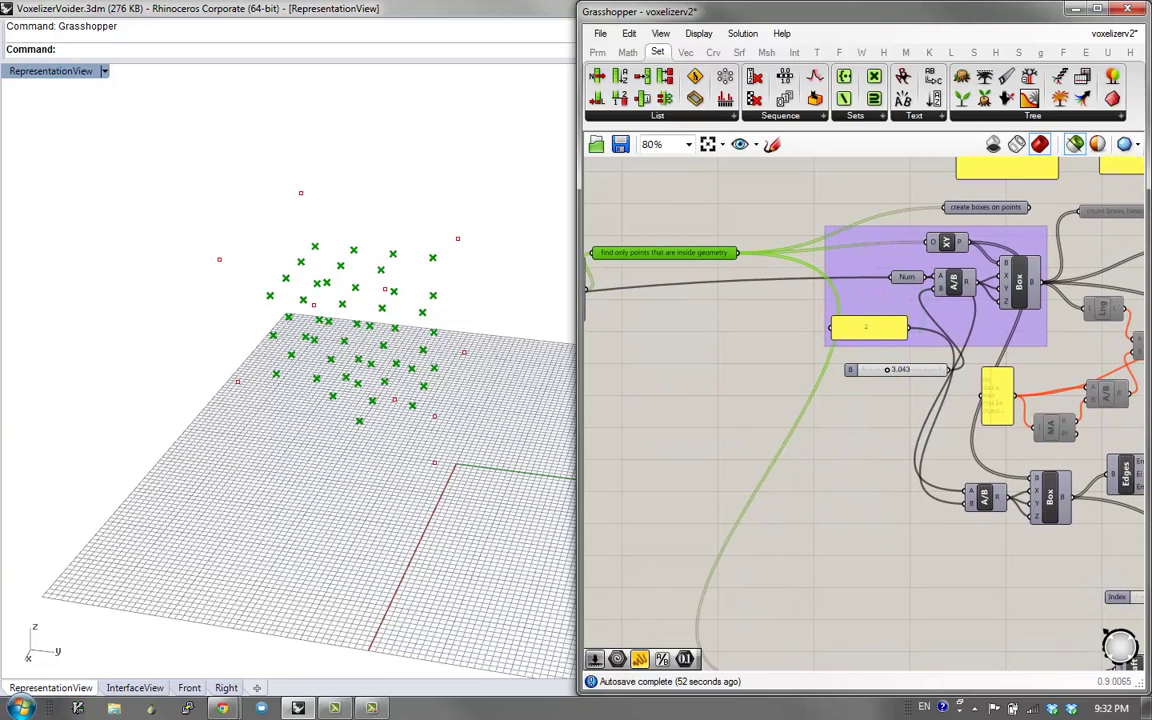
Add a Geometry parameter, connect it to the XY Plane's origin input, and place it below the box-creation group
{"action": "scroll", "coordinate": [724, 254], "scroll_direction": "down", "scroll_amount": 1}
{"action": "scroll", "coordinate": [850, 297], "scroll_direction": "up", "scroll_amount": 1}
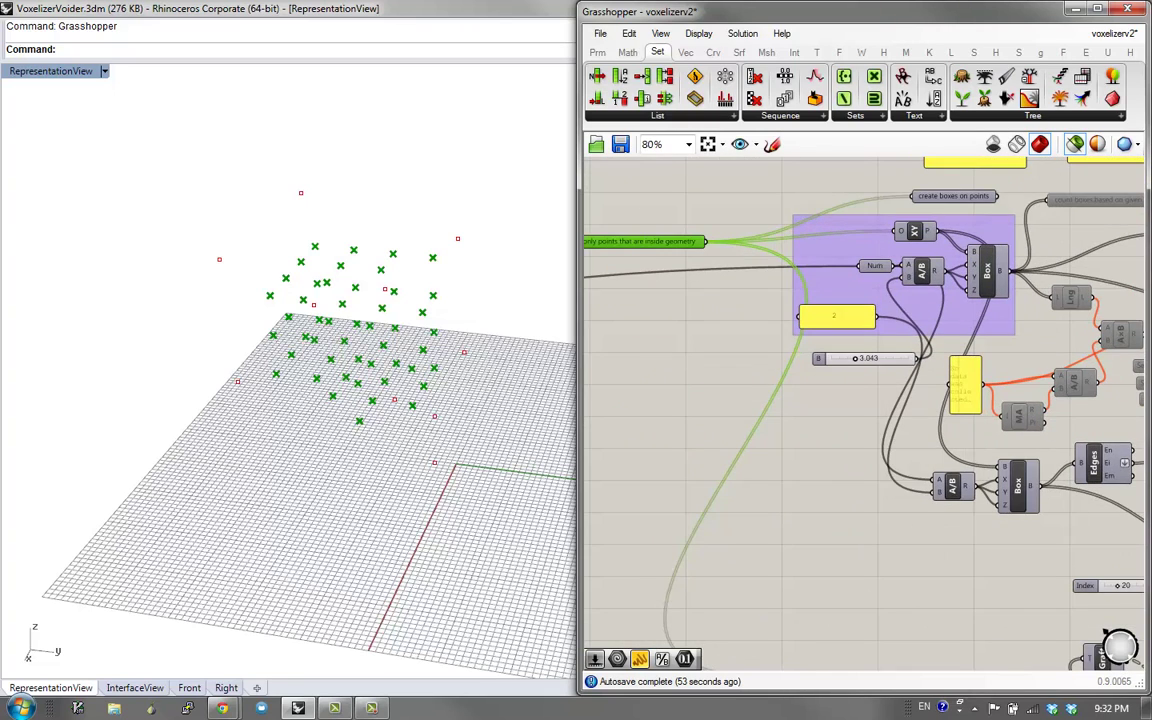
{"action": "double_click", "coordinate": [774, 194]}
{"action": "type", "text": "ge"}
{"action": "left_click", "coordinate": [754, 94]}
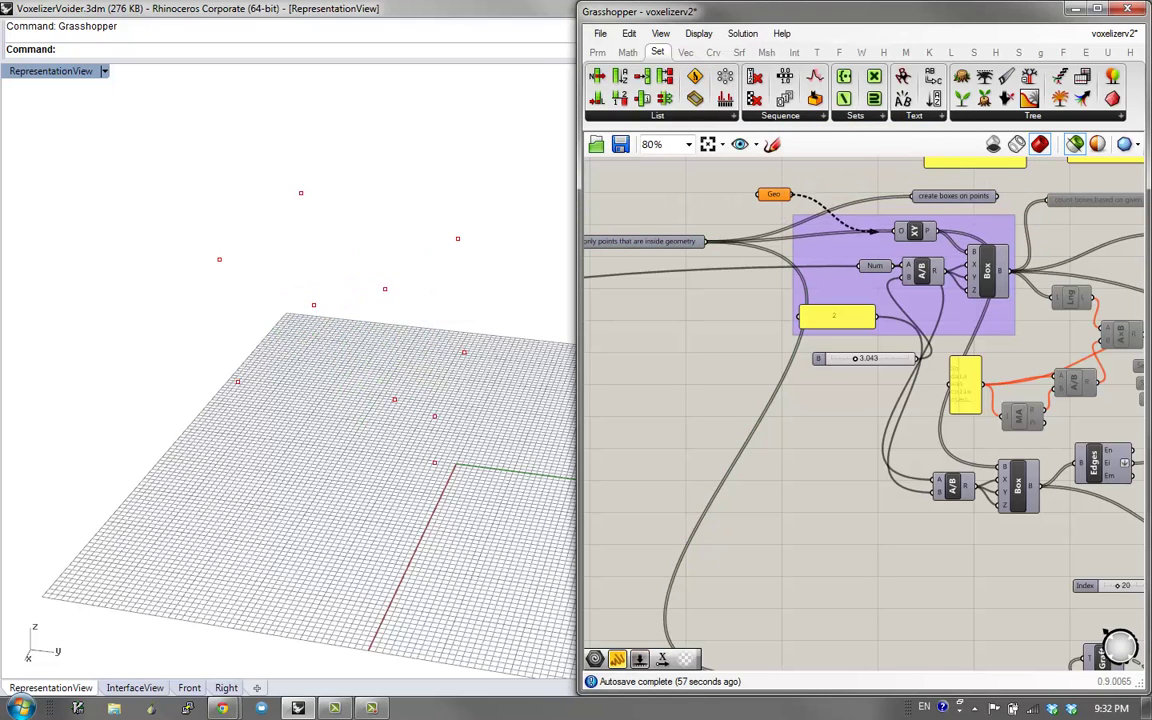
{"action": "left_click_drag", "start_coordinate": [791, 194], "coordinate": [896, 231]}
{"action": "left_click_drag", "start_coordinate": [898, 417], "coordinate": [901, 552]}
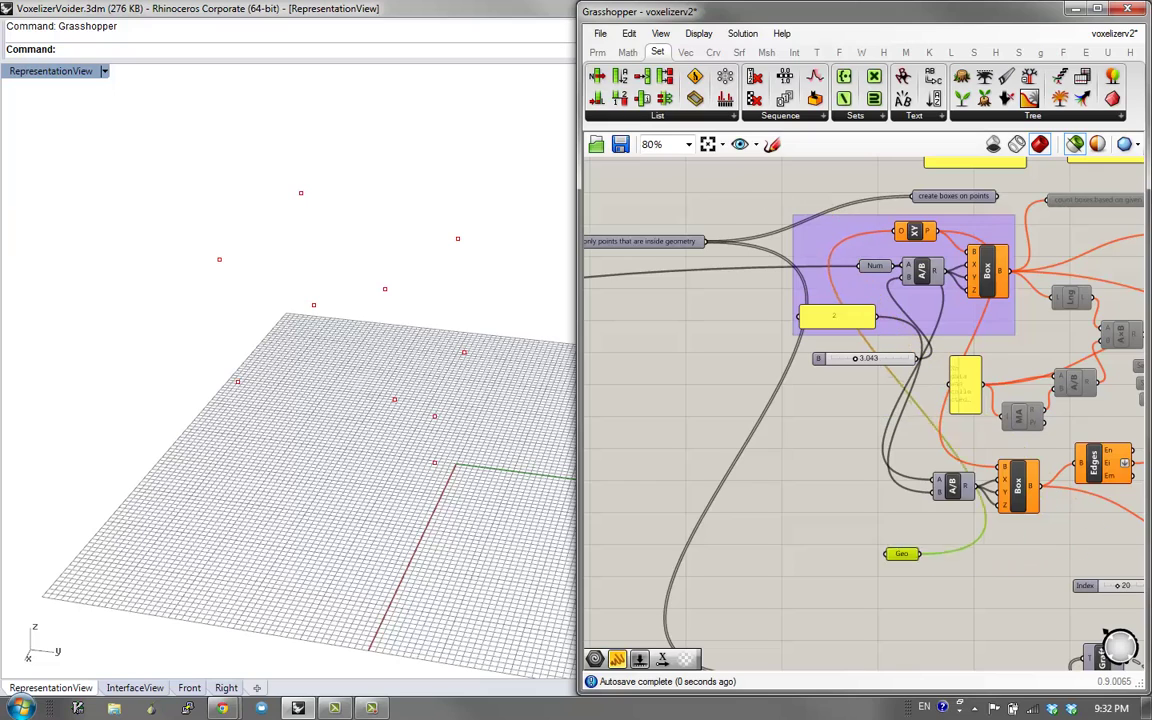
Feed the new Geometry parameter from the Geo parameter that carries the Clean component's points
{"action": "right_click_drag", "start_coordinate": [901, 552], "coordinate": [766, 184]}
{"action": "scroll", "coordinate": [766, 184], "scroll_direction": "down", "scroll_amount": 1}
{"action": "scroll", "coordinate": [1140, 302], "scroll_direction": "up", "scroll_amount": 1}
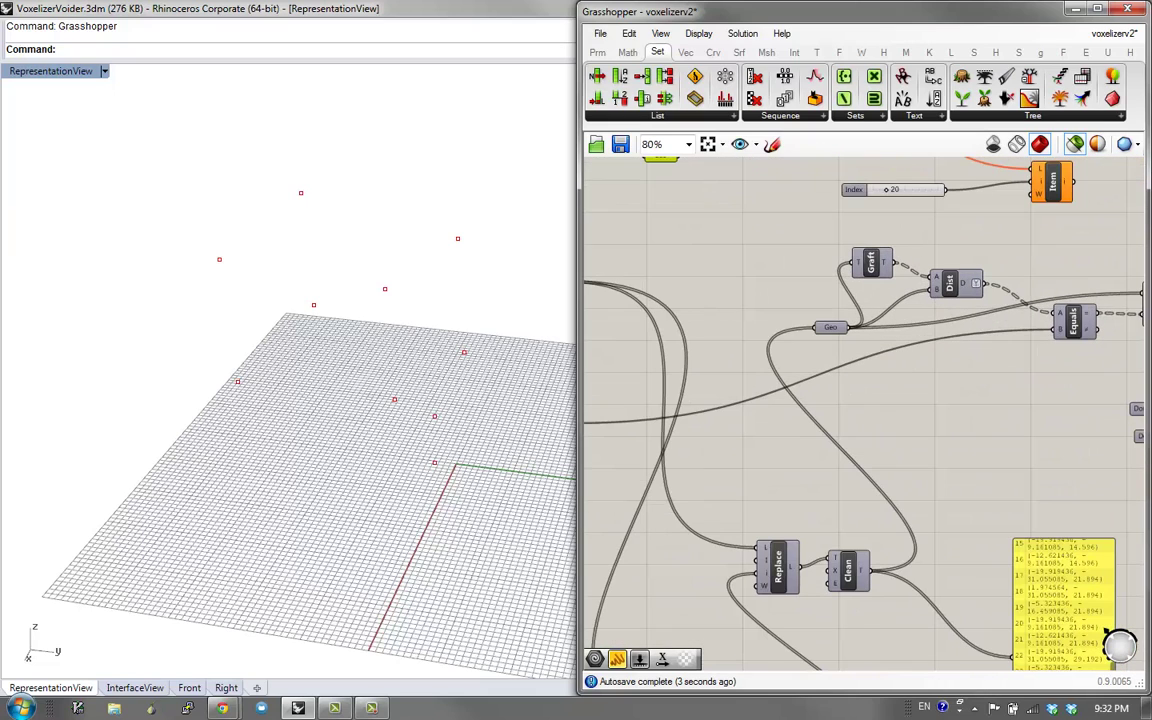
{"action": "left_click", "coordinate": [848, 570]}
{"action": "right_click_drag", "start_coordinate": [848, 400], "coordinate": [848, 565]}
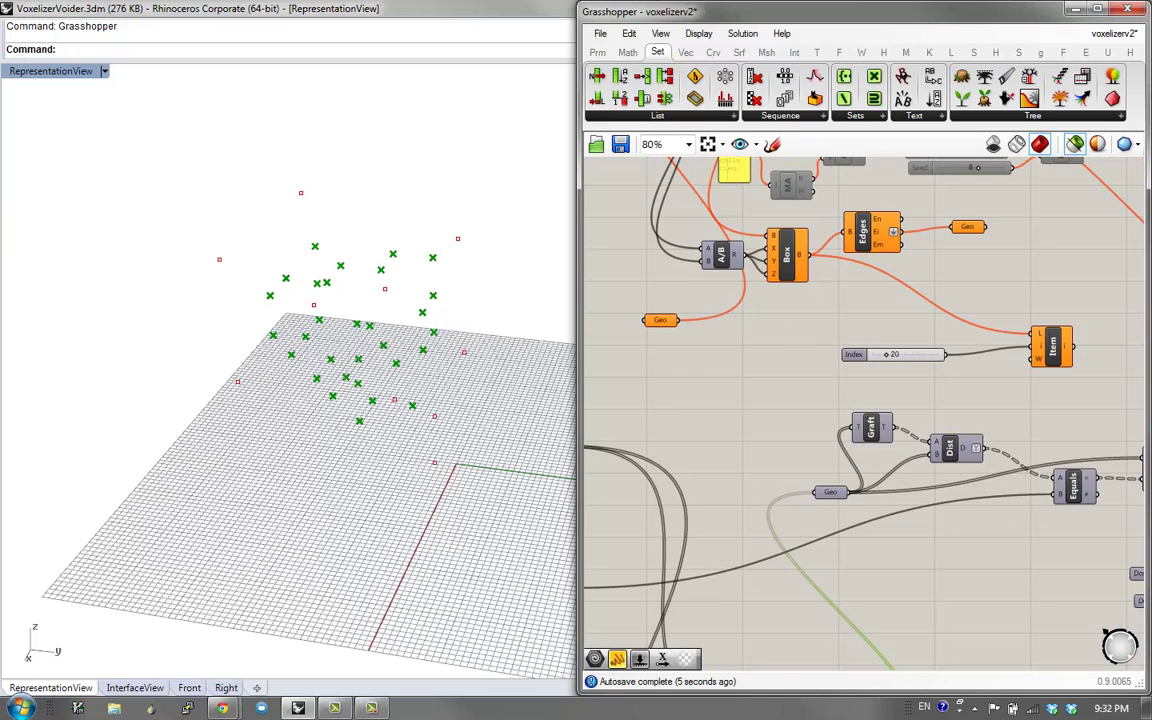
{"action": "left_click_drag", "start_coordinate": [644, 320], "coordinate": [644, 320]}
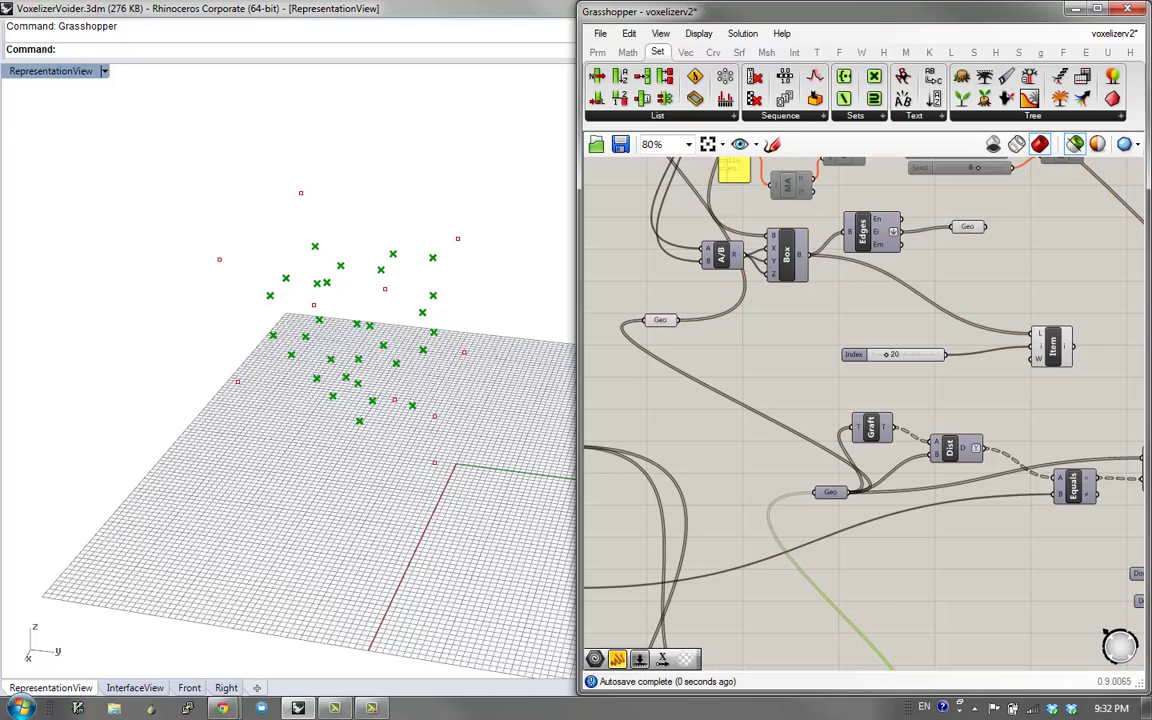
Select the new Geometry parameter, the group's Box and the final Dispatch to check the boxes built on the cleaned points
{"action": "left_click", "coordinate": [660, 320]}
{"action": "right_click_drag", "start_coordinate": [660, 320], "coordinate": [735, 510]}
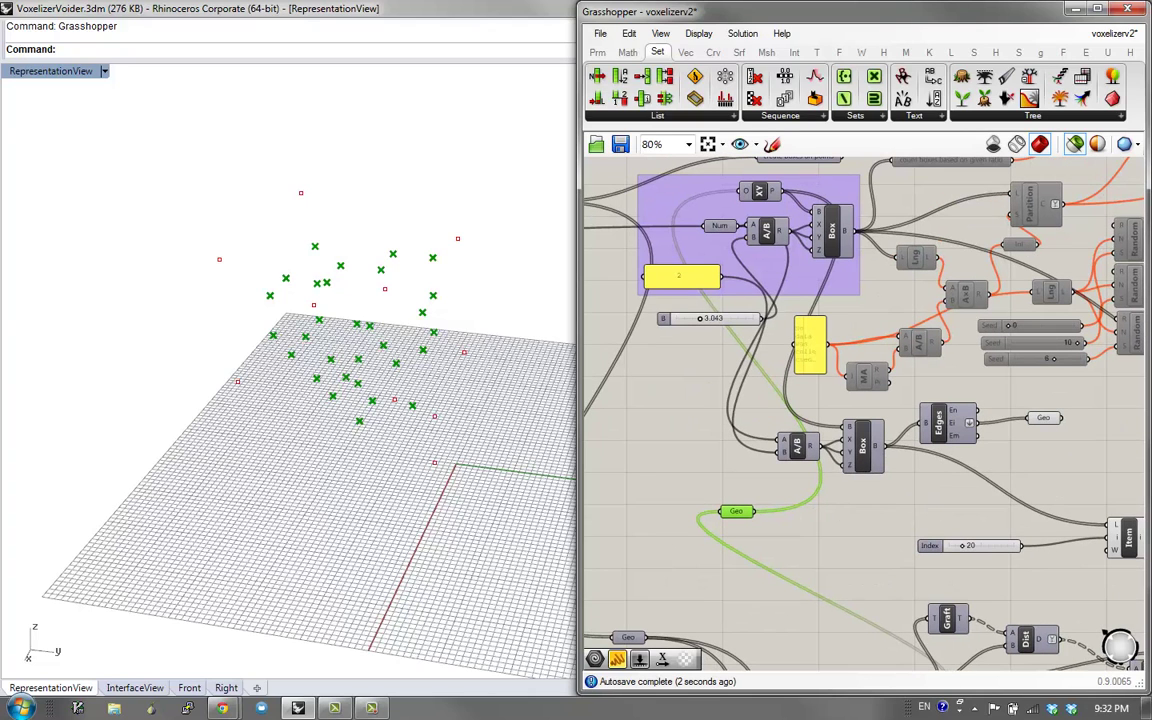
{"action": "left_click", "coordinate": [832, 230]}
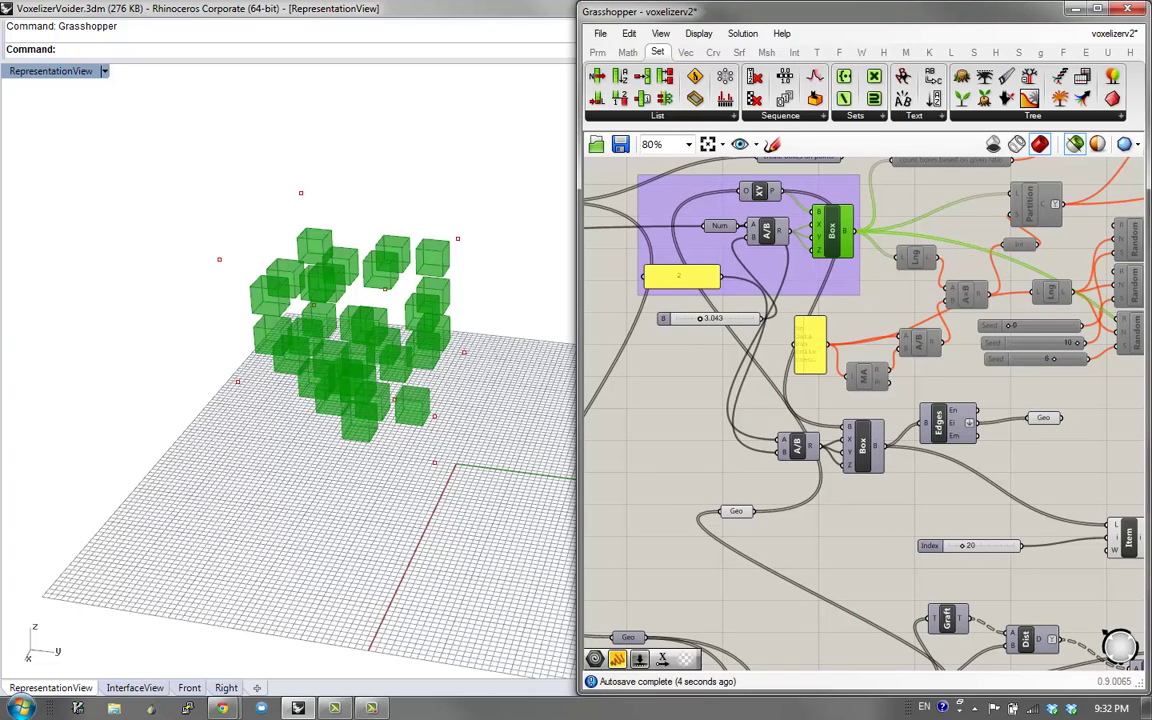
{"action": "right_click_drag", "start_coordinate": [1100, 470], "coordinate": [575, 277]}
{"action": "right_click_drag", "start_coordinate": [1081, 410], "coordinate": [945, 399]}
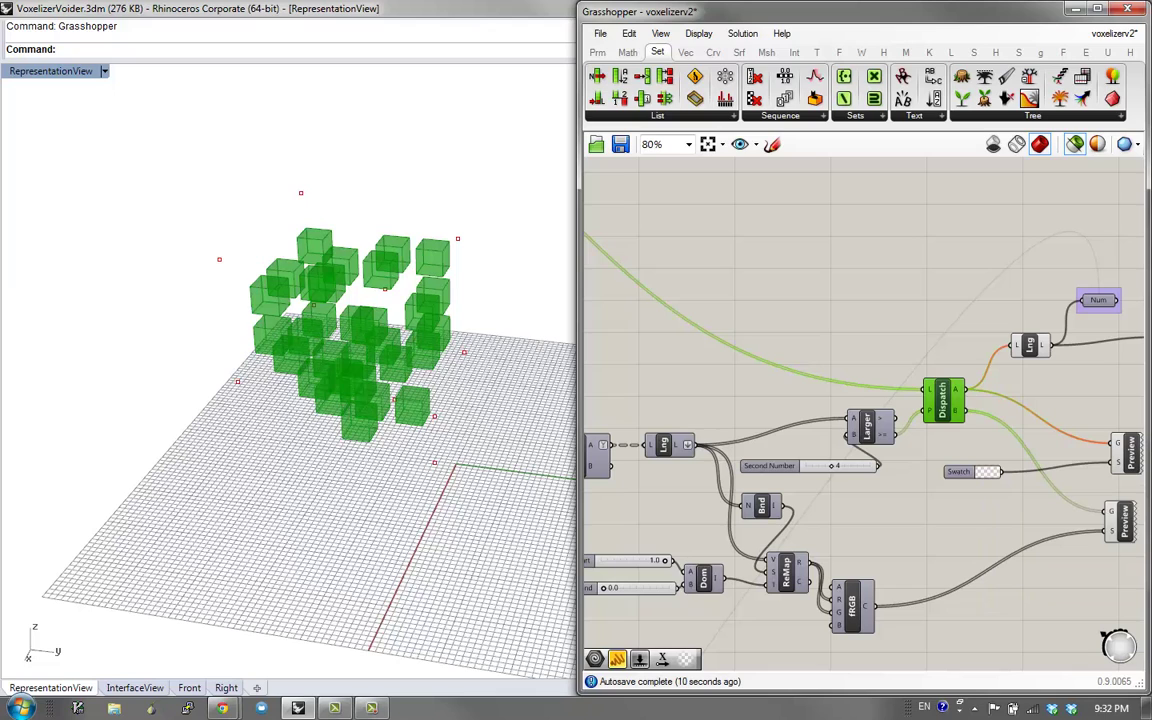
Turn off the selected-objects-only preview mode and deselect the coloured Custom Preview component
{"action": "left_click", "coordinate": [1123, 522]}
{"action": "right_click_drag", "start_coordinate": [1110, 530], "coordinate": [888, 497]}
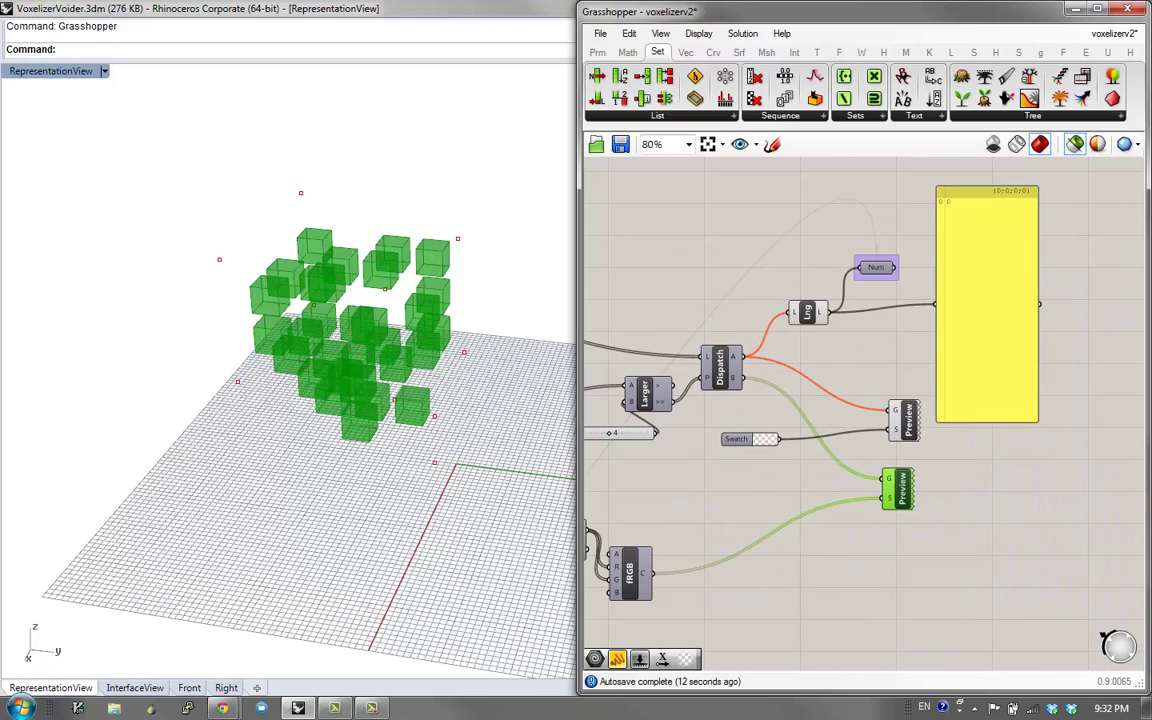
{"action": "left_click", "coordinate": [1075, 144]}
{"action": "left_click", "coordinate": [703, 445]}
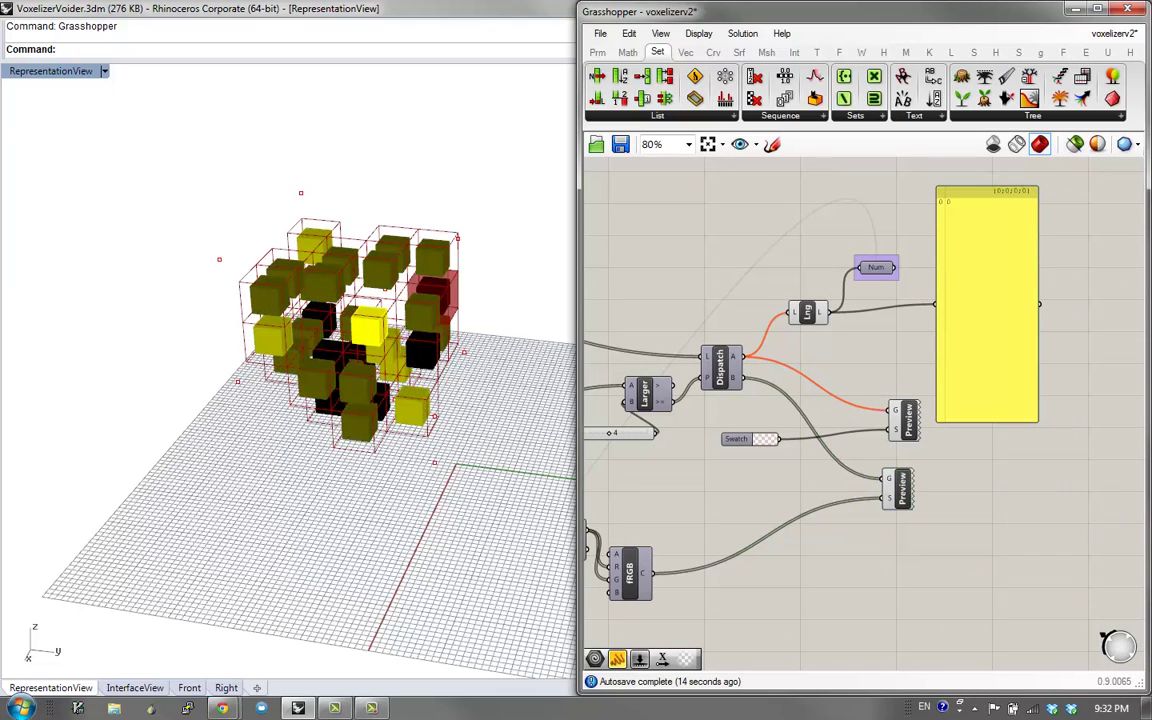
Turn off the preview of the upstream box, edge and neighbour-counting components, leaving only the coloured voxels displayed
{"action": "right_click_drag", "start_coordinate": [703, 445], "coordinate": [1143, 474]}
{"action": "scroll", "coordinate": [840, 488], "scroll_direction": "down", "scroll_amount": 1}
{"action": "scroll", "coordinate": [993, 487], "scroll_direction": "down", "scroll_amount": 2}
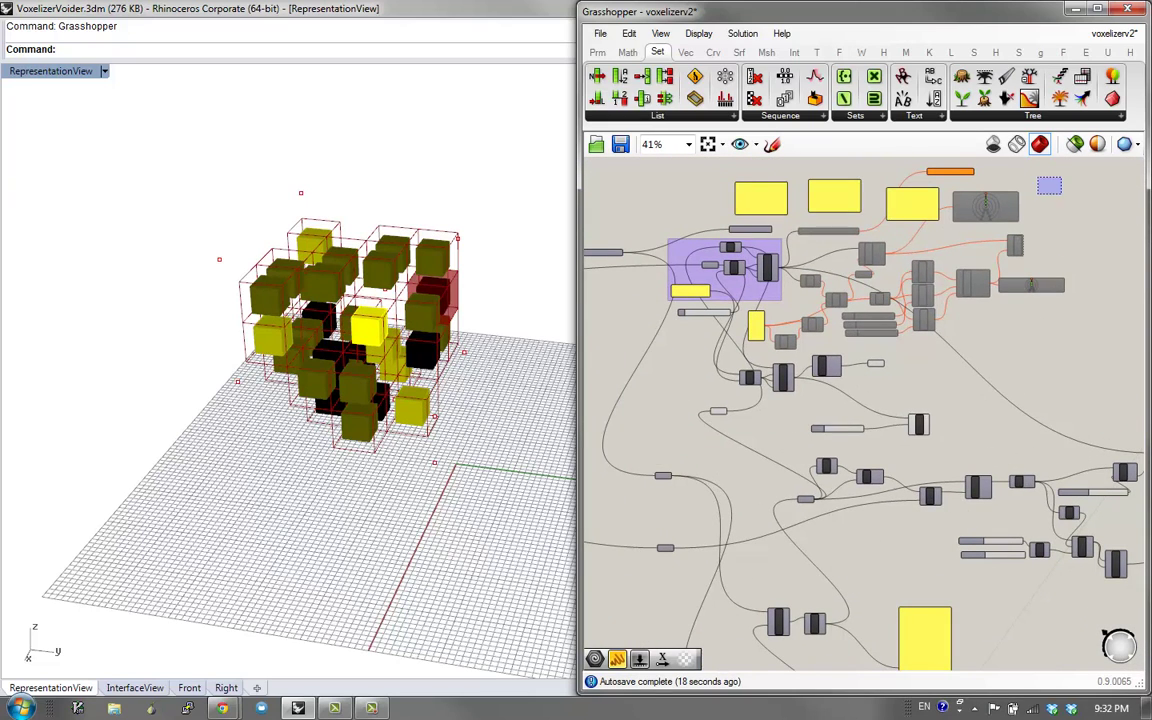
{"action": "left_click_drag", "start_coordinate": [1038, 194], "coordinate": [607, 529]}
{"action": "middle_click", "coordinate": [721, 476]}
{"action": "left_click", "coordinate": [771, 424]}
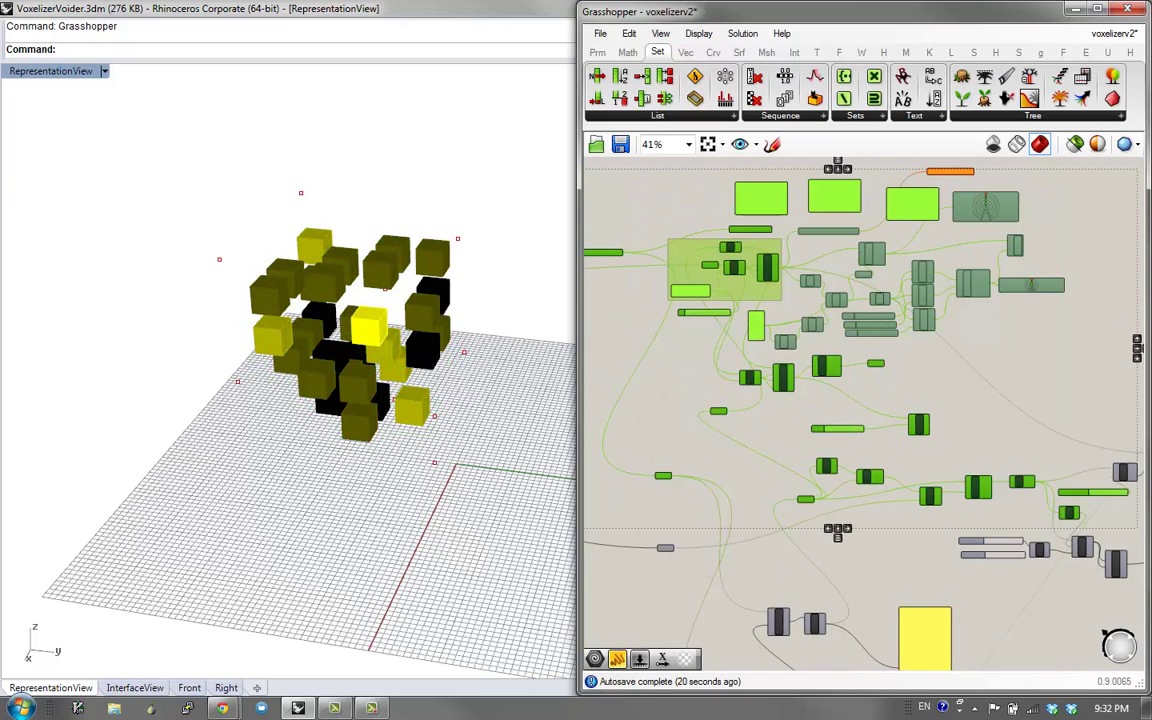
{"action": "left_click", "coordinate": [705, 410]}
Set the box-size divisor slider to 2.110, then connect the panel containing 2 to the group's A/B divisor input instead
{"action": "right_click_drag", "start_coordinate": [440, 400], "coordinate": [300, 390]}
{"action": "right_click_drag", "start_coordinate": [700, 420], "coordinate": [738, 462]}
{"action": "scroll", "coordinate": [777, 362], "scroll_direction": "up", "scroll_amount": 5}
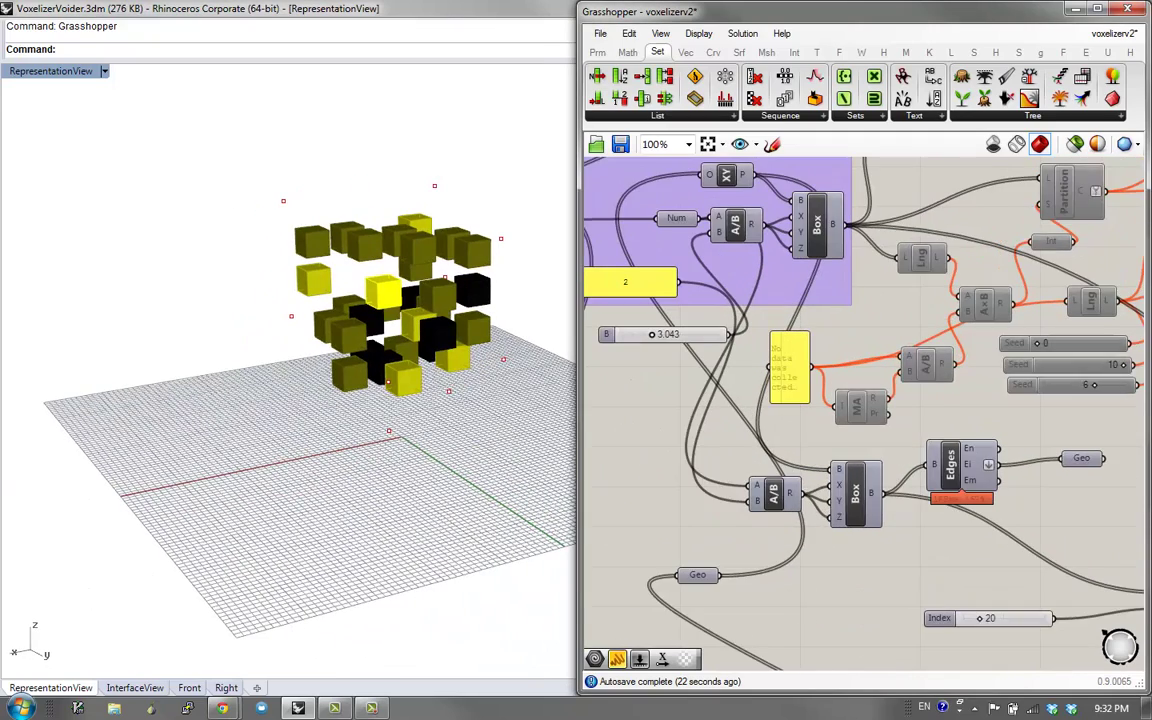
{"action": "left_click_drag", "start_coordinate": [653, 340], "coordinate": [642, 340]}
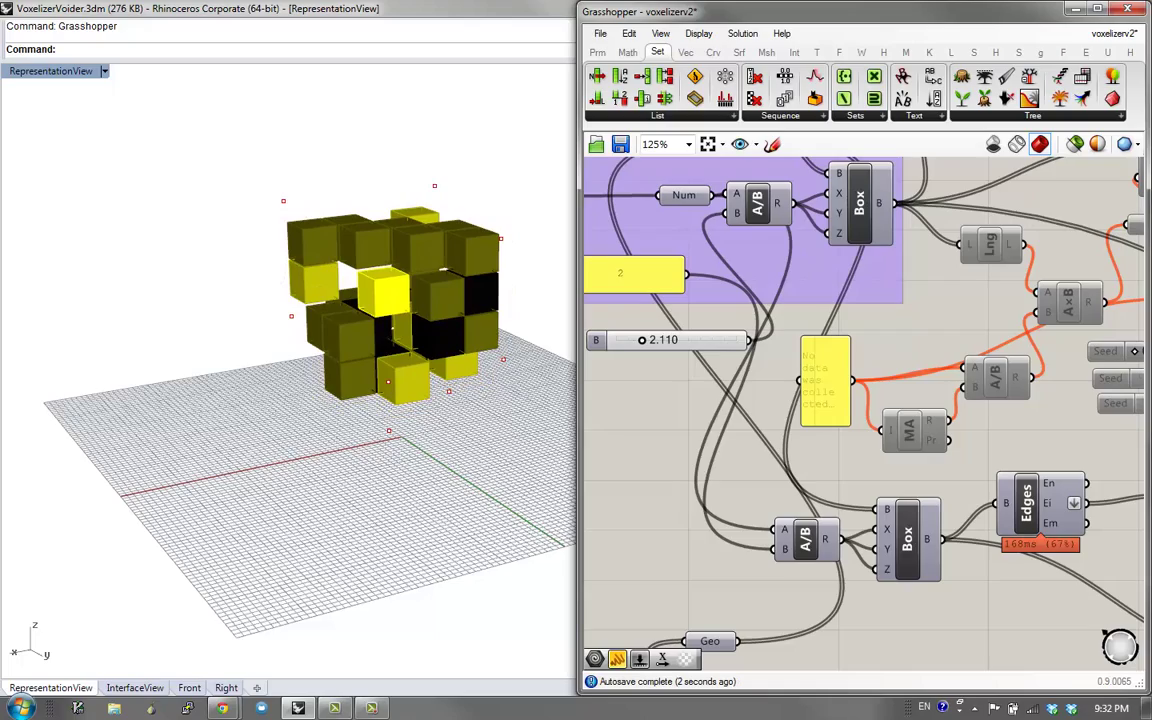
{"action": "left_click_drag", "start_coordinate": [686, 274], "coordinate": [726, 213]}
Inspect the touching coloured voxels from several sides and select seven of the surrounding points in the Rhino viewport
{"action": "right_click_drag", "start_coordinate": [400, 330], "coordinate": [450, 230]}
{"action": "right_click_drag", "start_coordinate": [300, 330], "coordinate": [245, 415]}
{"action": "right_click_drag", "start_coordinate": [1110, 475], "coordinate": [862, 430]}
{"action": "scroll", "coordinate": [950, 434], "scroll_direction": "down", "scroll_amount": 3}
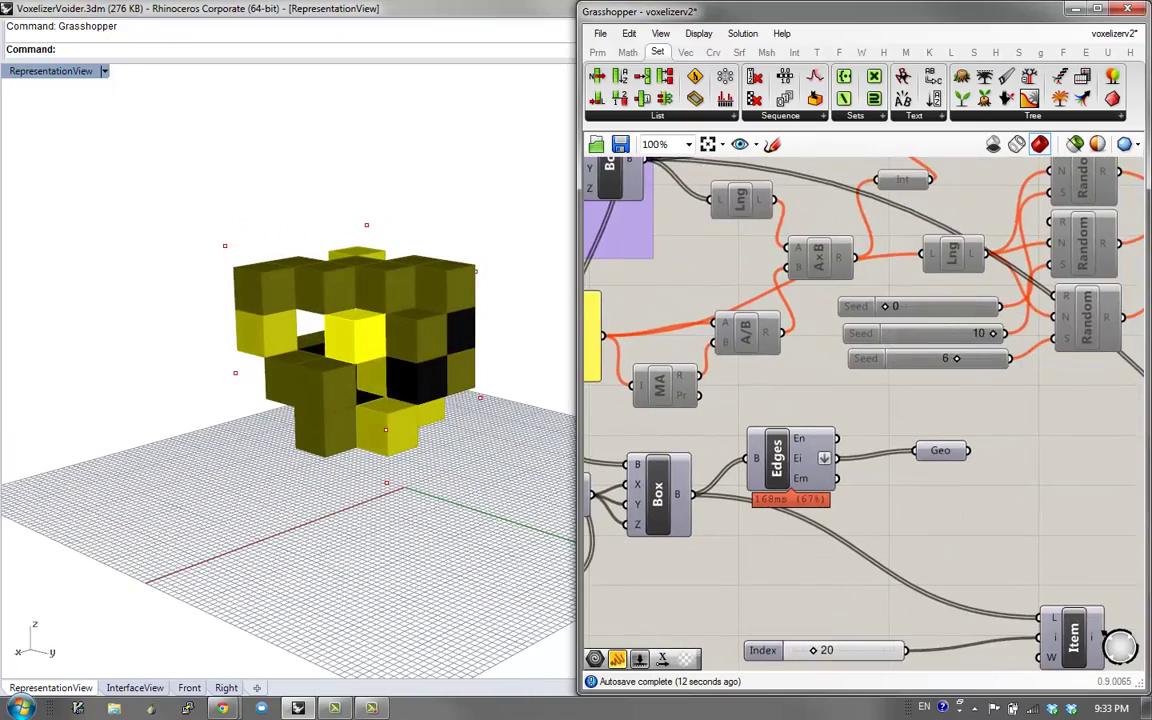
{"action": "right_click_drag", "start_coordinate": [950, 434], "coordinate": [710, 482]}
{"action": "right_click_drag", "start_coordinate": [900, 480], "coordinate": [704, 278]}
{"action": "right_click_drag", "start_coordinate": [270, 420], "coordinate": [302, 435]}
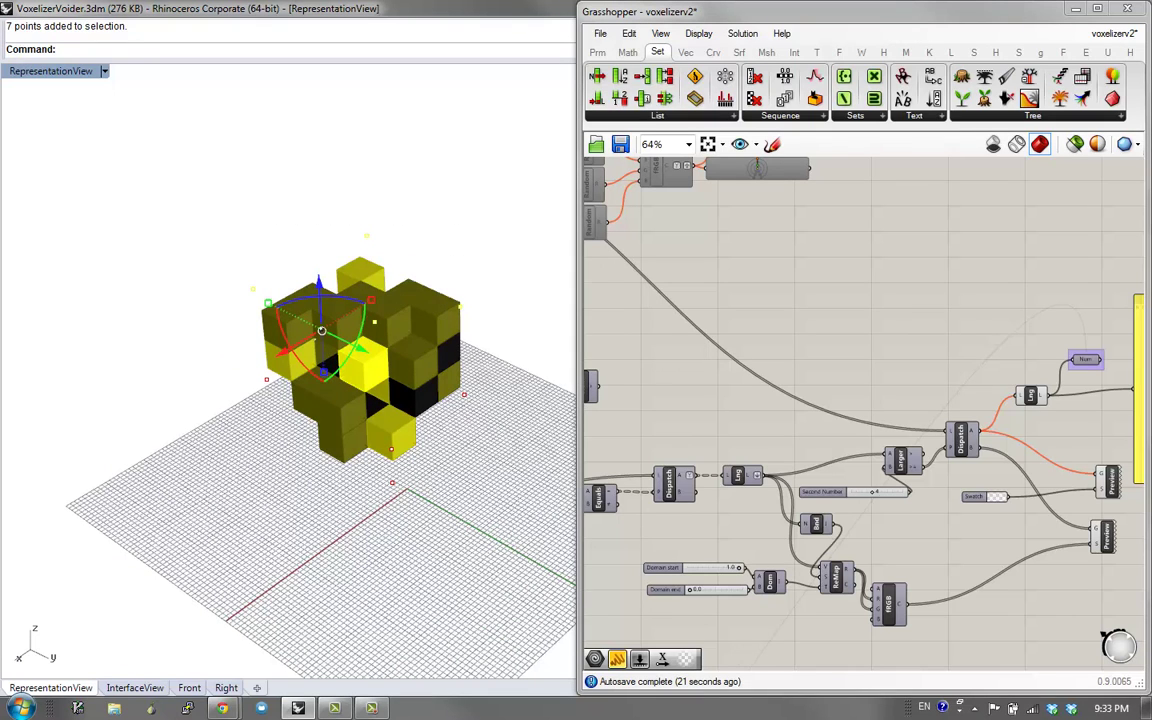
Move the Grasshopper window aside and set the remote panel's Number slider to 5.611
{"action": "right_click_drag", "start_coordinate": [672, 347], "coordinate": [1100, 387]}
{"action": "scroll", "coordinate": [1100, 387], "scroll_direction": "down", "scroll_amount": 2}
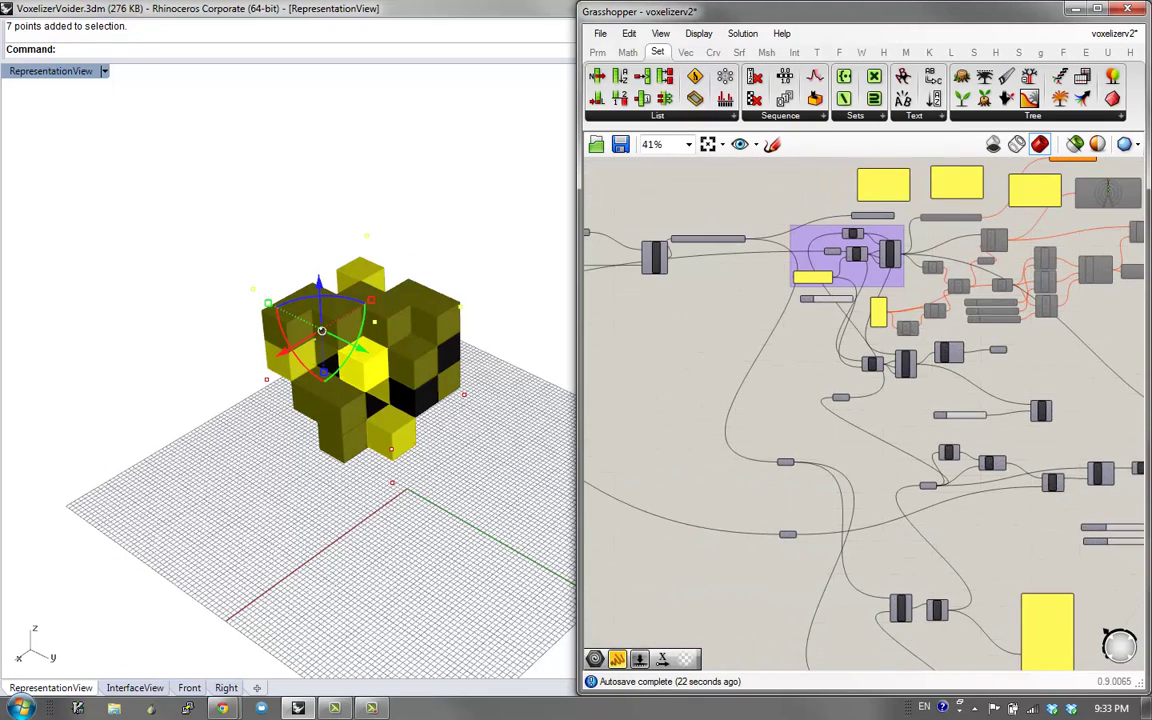
{"action": "scroll", "coordinate": [838, 387], "scroll_direction": "up", "scroll_amount": 1}
{"action": "scroll", "coordinate": [834, 386], "scroll_direction": "up", "scroll_amount": 2}
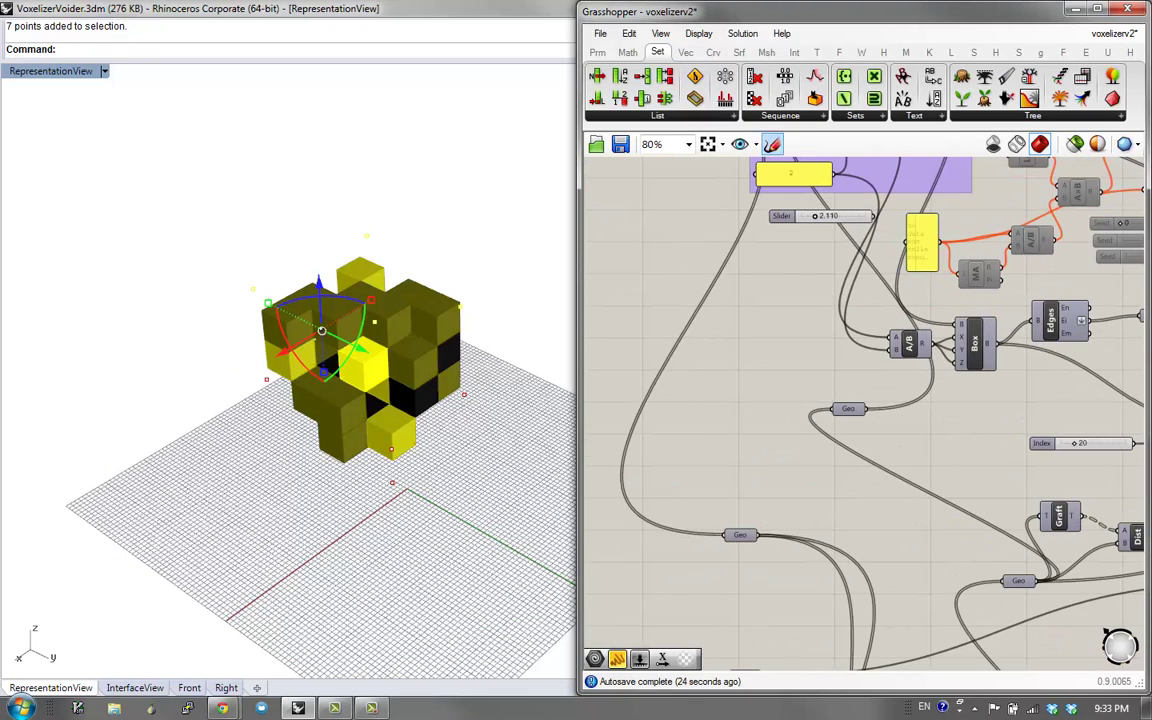
{"action": "left_click_drag", "start_coordinate": [700, 11], "coordinate": [940, 375]}
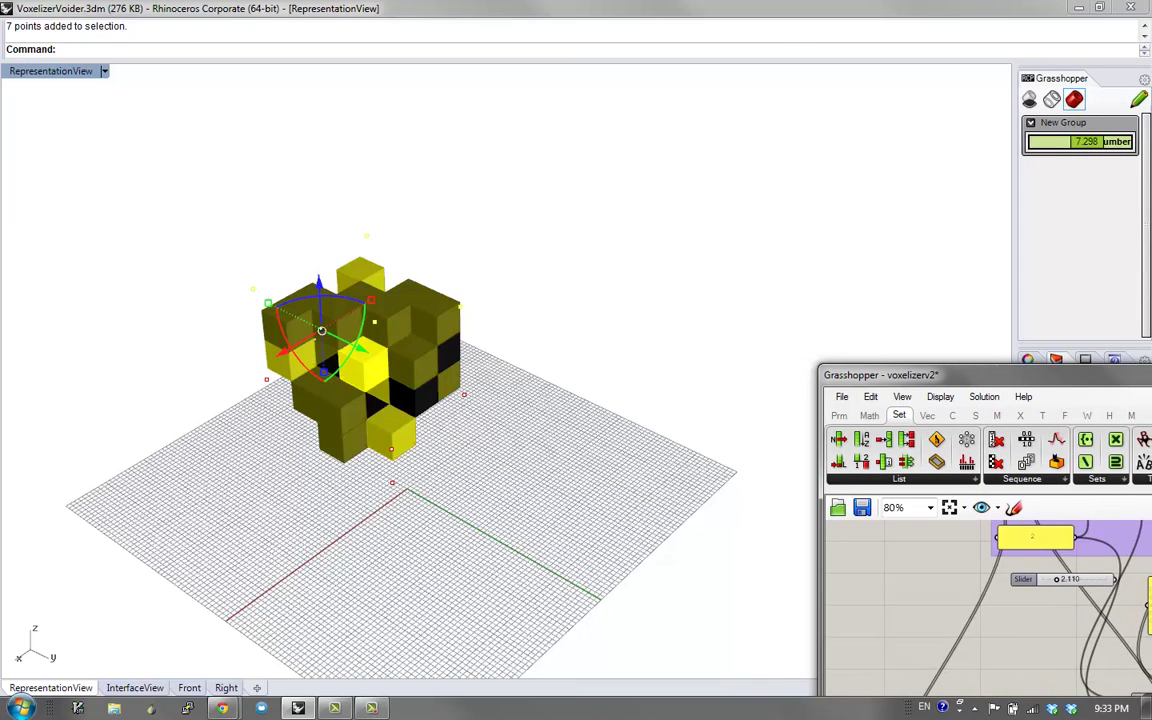
{"action": "left_click_drag", "start_coordinate": [1086, 141], "coordinate": [1056, 141]}
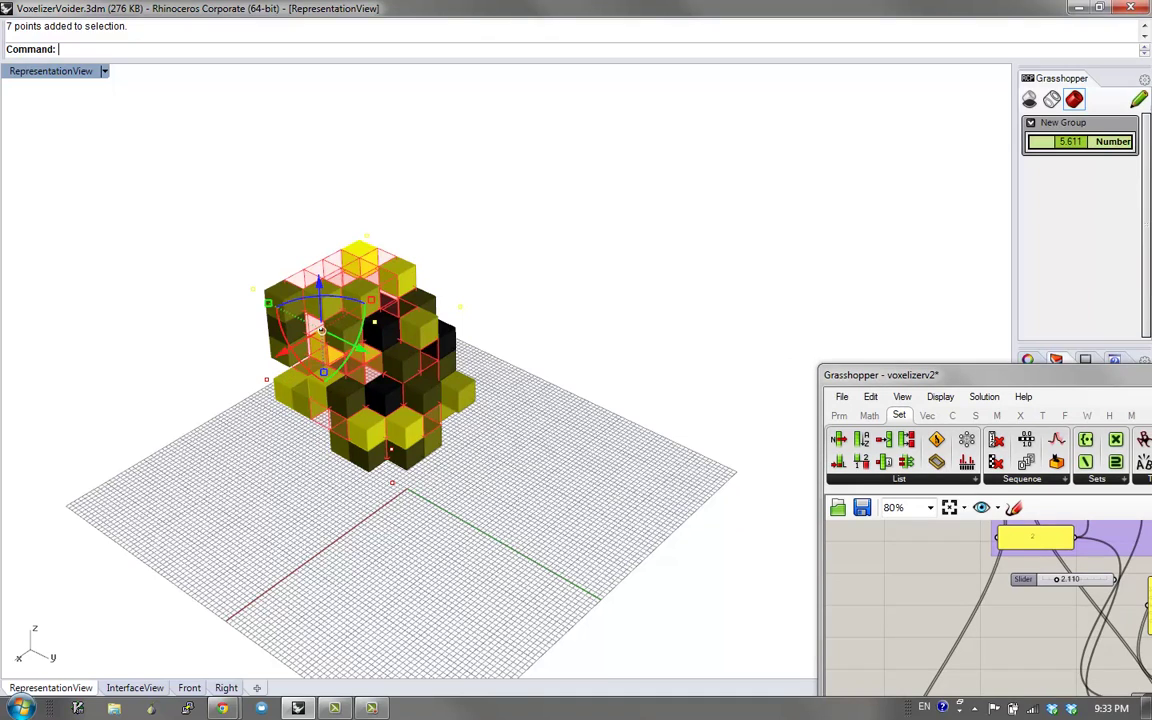
Bring the Grasshopper window back over the viewport and set the gene pool's gene count to 41
{"action": "left_click_drag", "start_coordinate": [985, 375], "coordinate": [819, 128]}
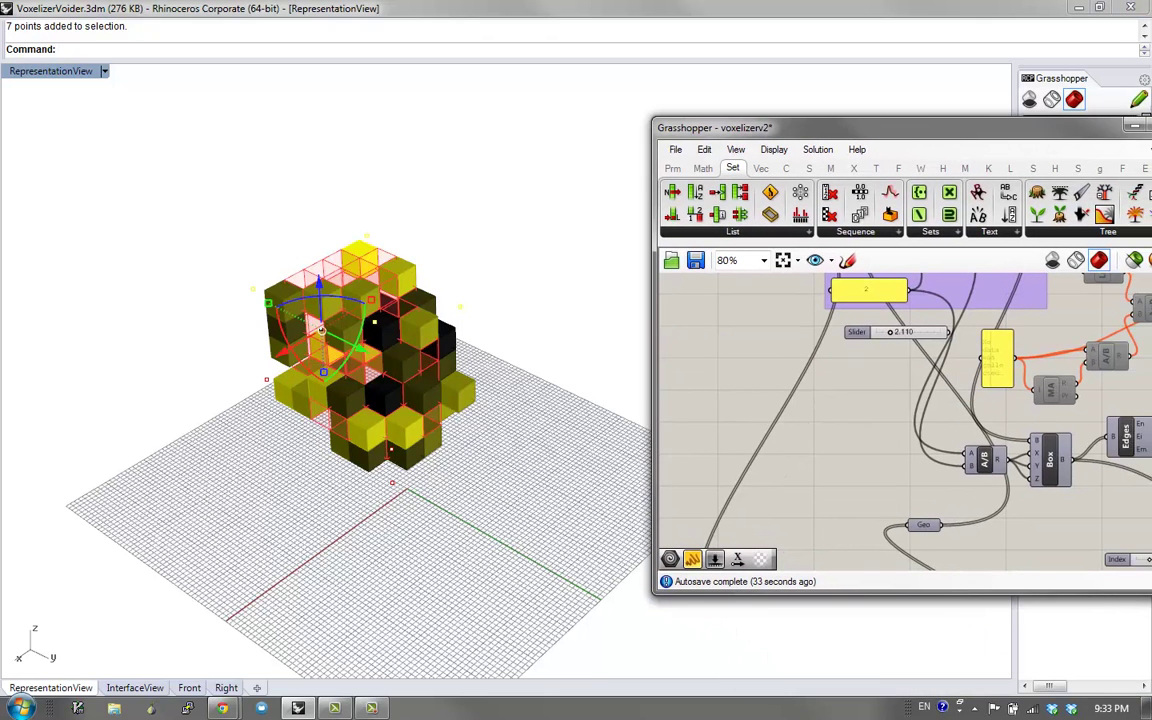
{"action": "right_click_drag", "start_coordinate": [1000, 564], "coordinate": [890, 402]}
{"action": "scroll", "coordinate": [890, 402], "scroll_direction": "down", "scroll_amount": 4}
{"action": "scroll", "coordinate": [900, 420], "scroll_direction": "up", "scroll_amount": 5}
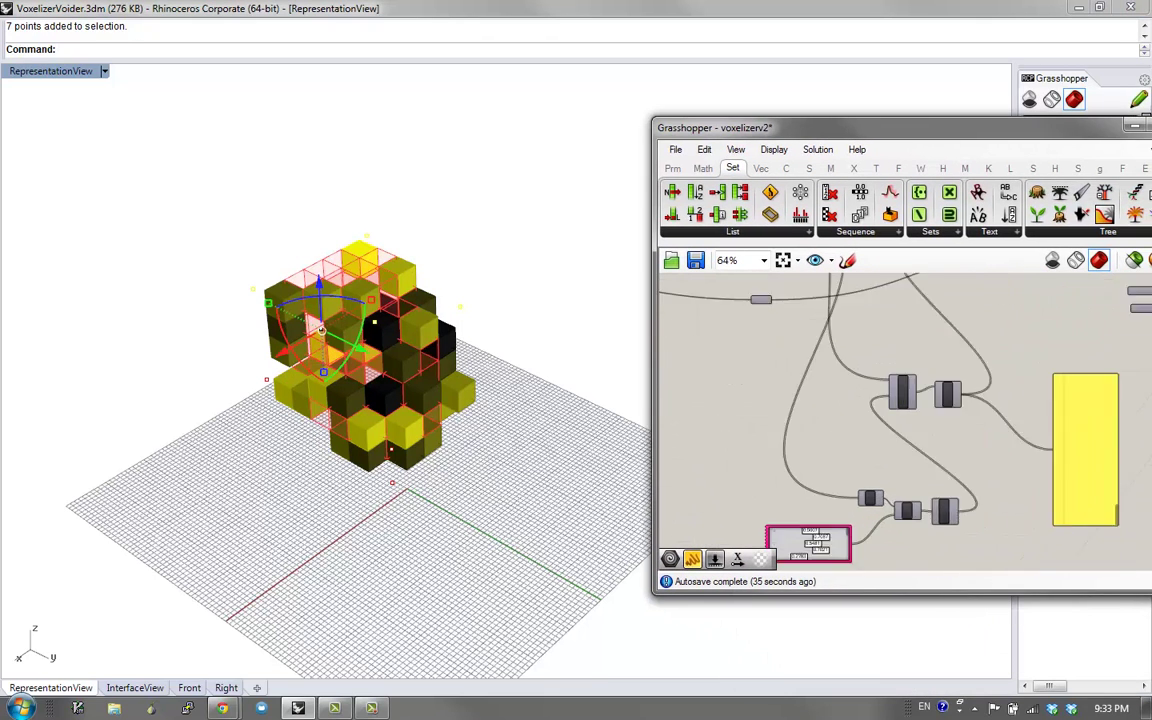
{"action": "double_click", "coordinate": [819, 540]}
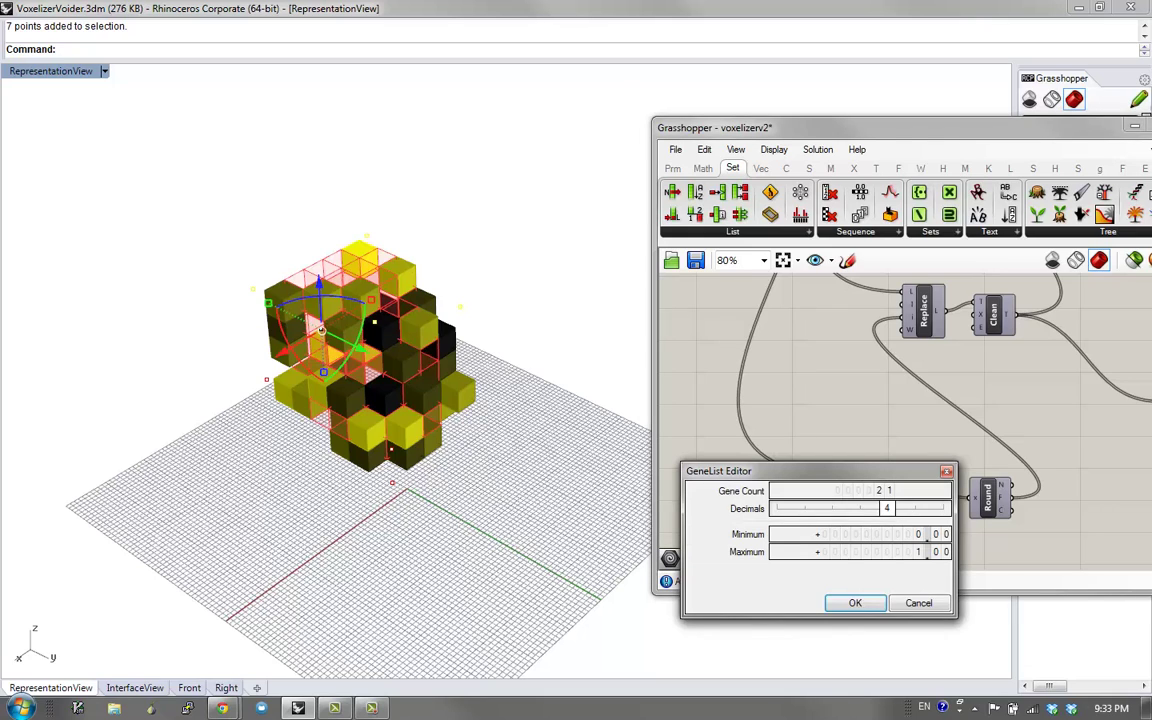
{"action": "key", "text": "Return"}
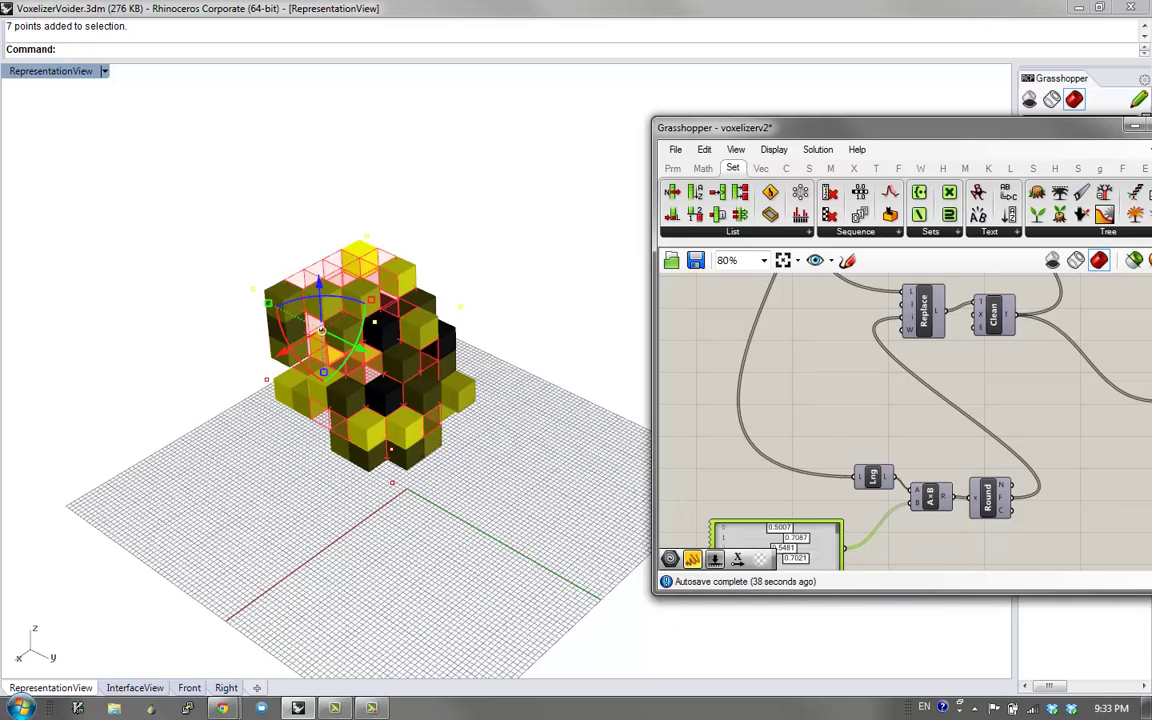
{"action": "mouse_move", "coordinate": [860, 476]}
{"action": "double_click", "coordinate": [822, 549]}
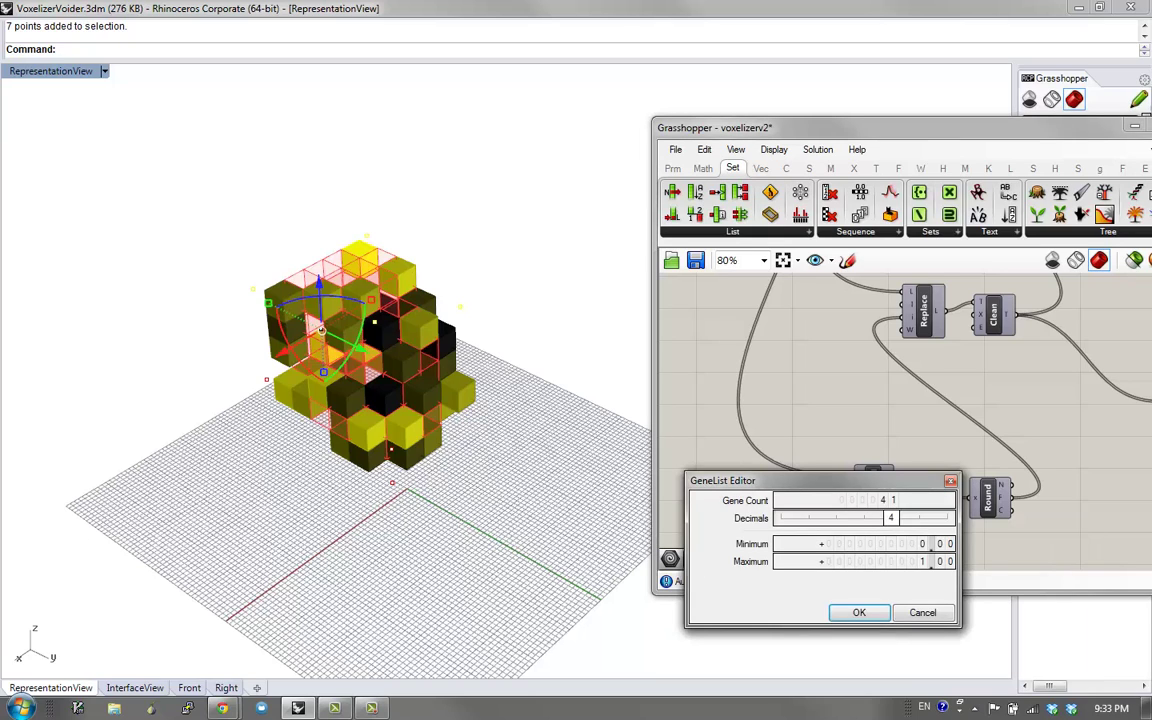
{"action": "key", "text": "Return"}
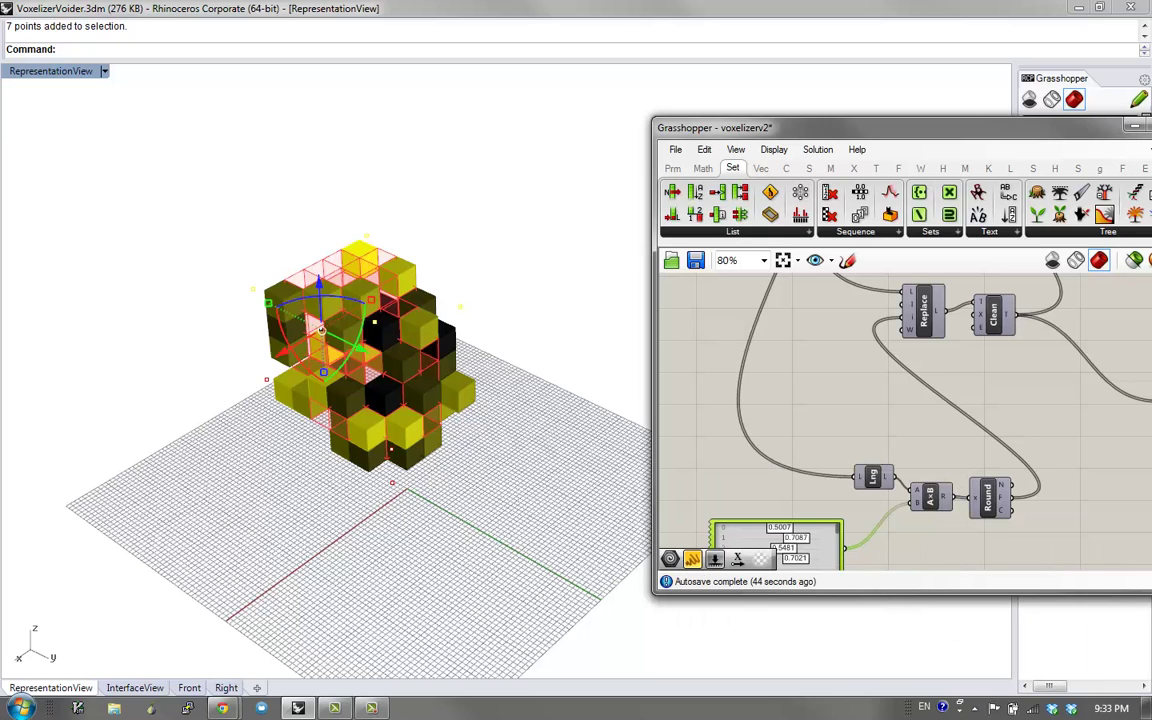
Randomize the gene pool's values
{"action": "right_click", "coordinate": [820, 545]}
{"action": "left_click", "coordinate": [887, 658]}
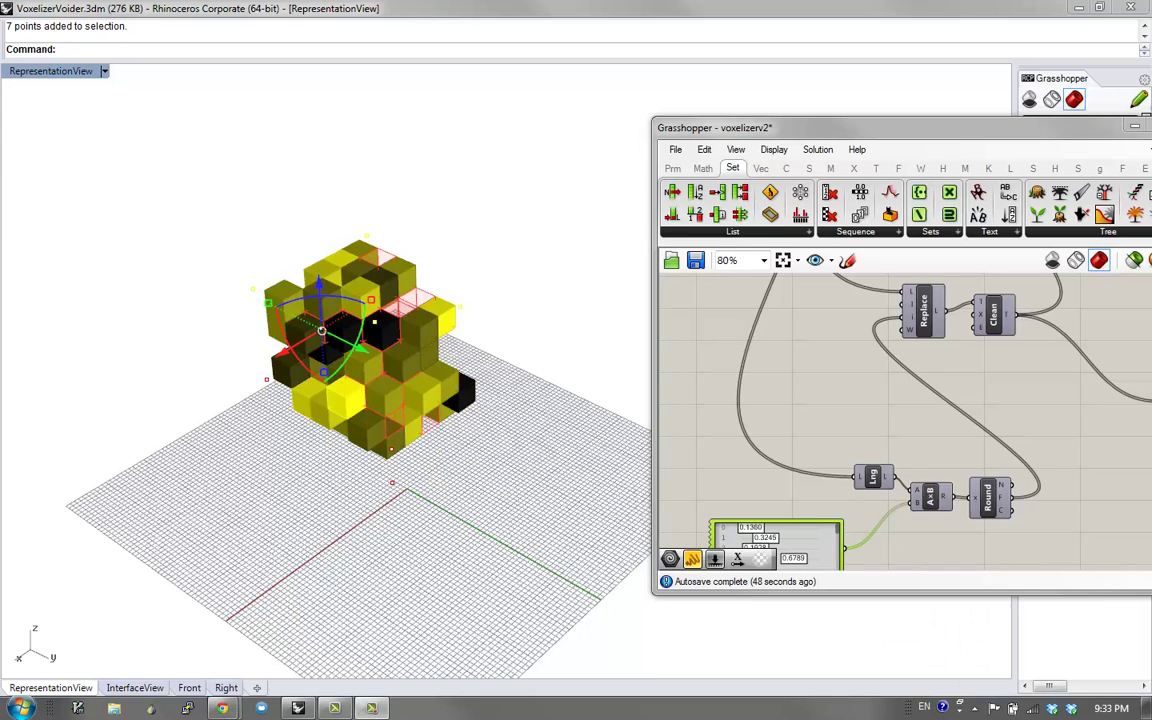
Return to the multi-viewport layout and raise the selected bounding points along the Z axis in InterfaceView
{"action": "right_click_drag", "start_coordinate": [950, 500], "coordinate": [865, 317]}
{"action": "right_click_drag", "start_coordinate": [580, 360], "coordinate": [505, 305]}
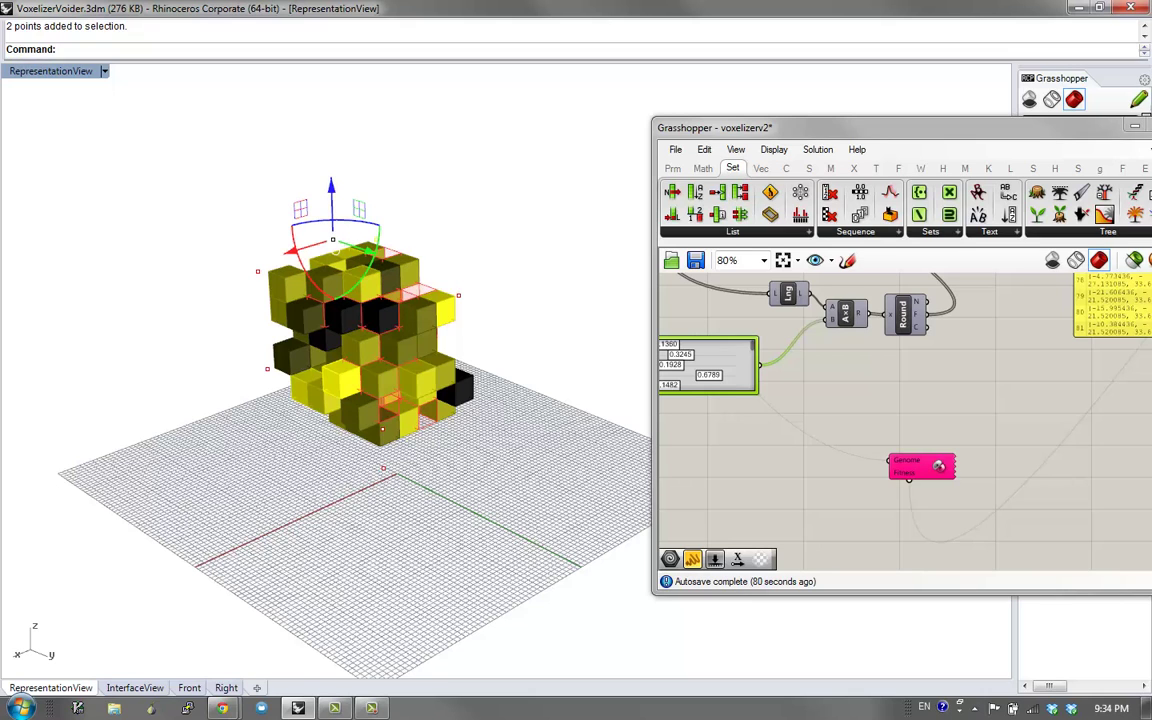
{"action": "double_click", "coordinate": [50, 71]}
{"action": "right_click_drag", "start_coordinate": [250, 350], "coordinate": [300, 370]}
{"action": "scroll", "coordinate": [233, 294], "scroll_direction": "down", "scroll_amount": 5}
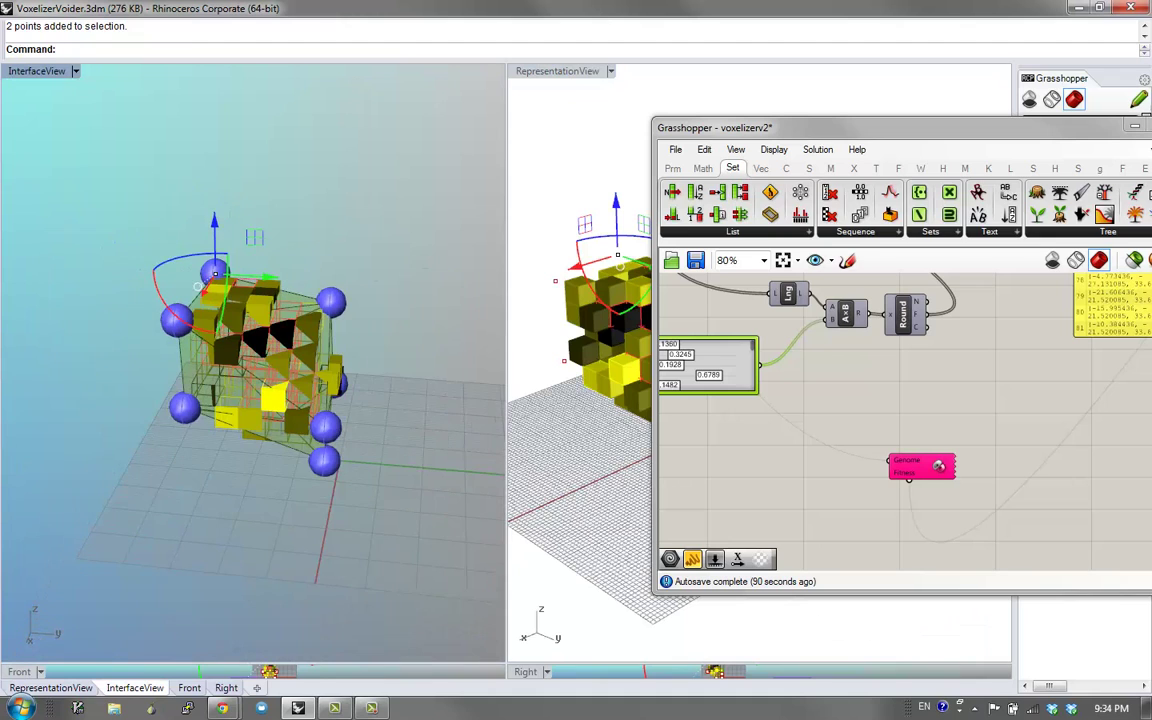
{"action": "left_click_drag", "start_coordinate": [214, 273], "coordinate": [214, 226]}
Move the Grasshopper window clear of the model, maximize RepresentationView and randomize the gene pool again
{"action": "left_click_drag", "start_coordinate": [880, 128], "coordinate": [1076, 238]}
{"action": "double_click", "coordinate": [557, 71]}
{"action": "right_click_drag", "start_coordinate": [600, 400], "coordinate": [672, 416]}
{"action": "right_click", "coordinate": [902, 464]}
{"action": "left_click", "coordinate": [975, 604]}
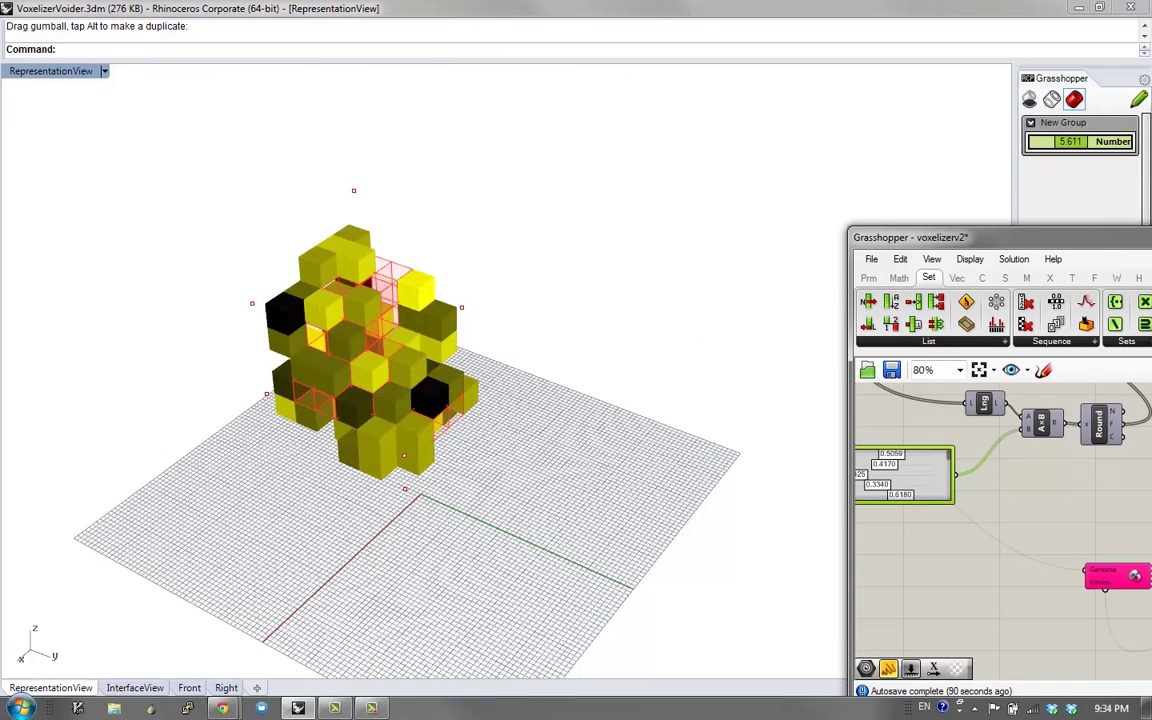
Open the Galapagos editor, start the solver with fitness set to Minimize and review generations in the fitness graph
{"action": "double_click", "coordinate": [1110, 575]}
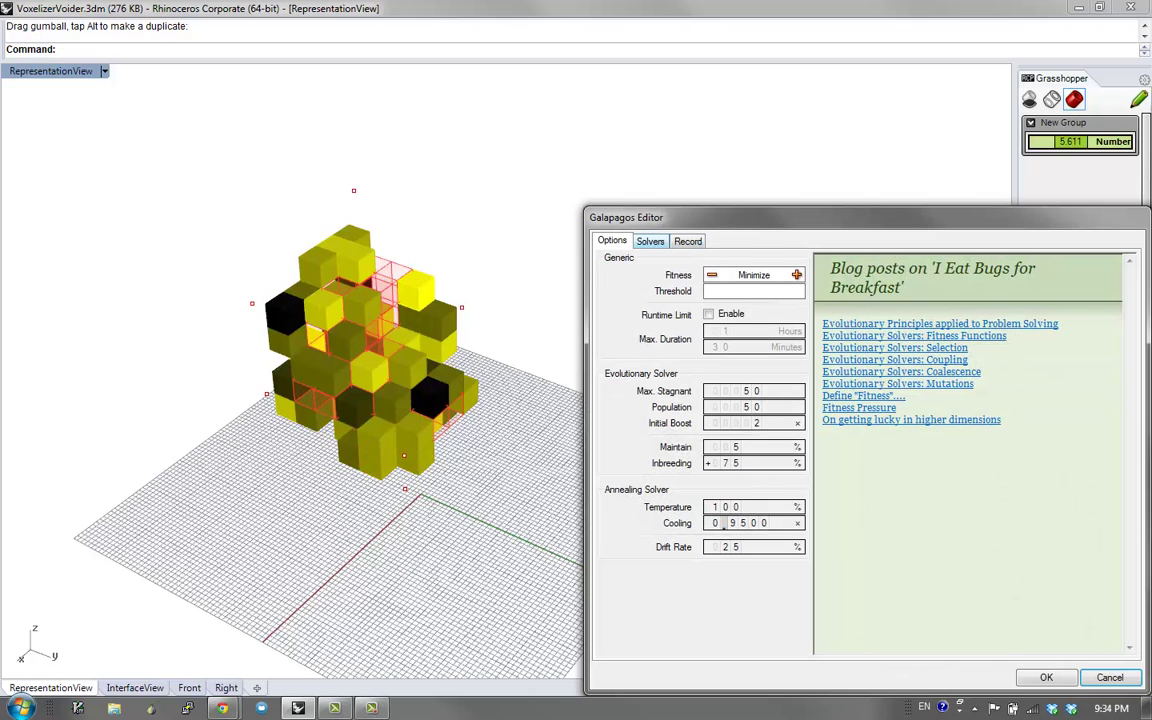
{"action": "left_click", "coordinate": [650, 241]}
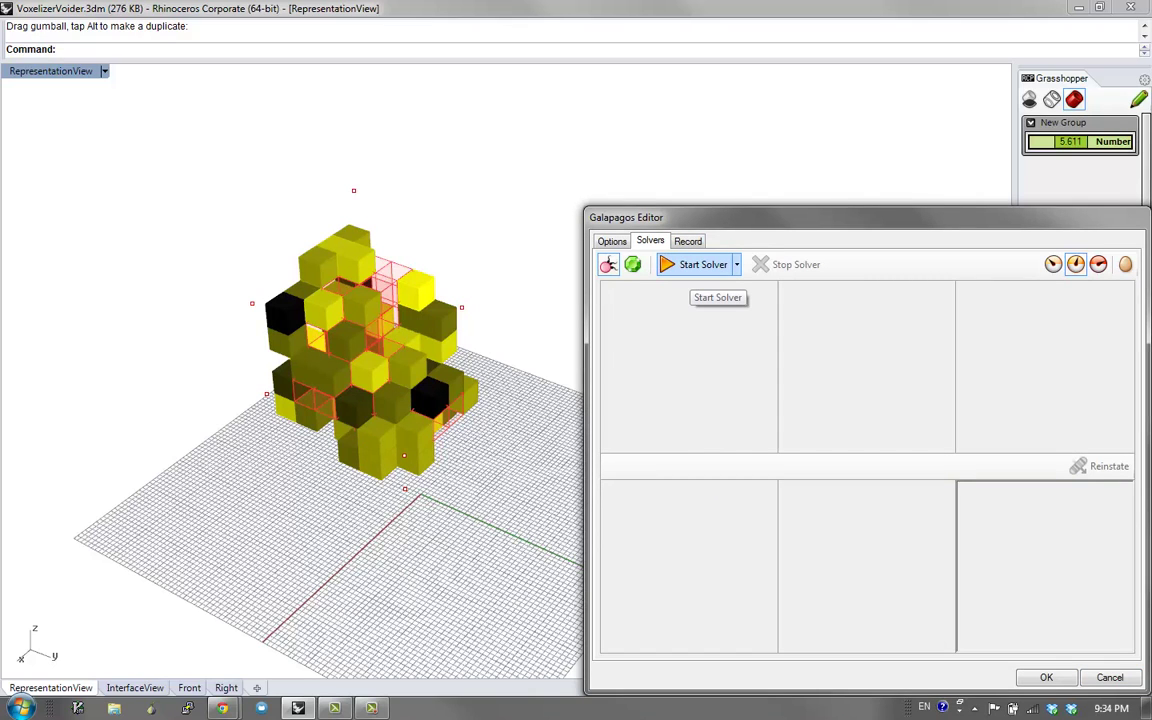
{"action": "left_click", "coordinate": [703, 264]}
{"action": "left_click", "coordinate": [1053, 264]}
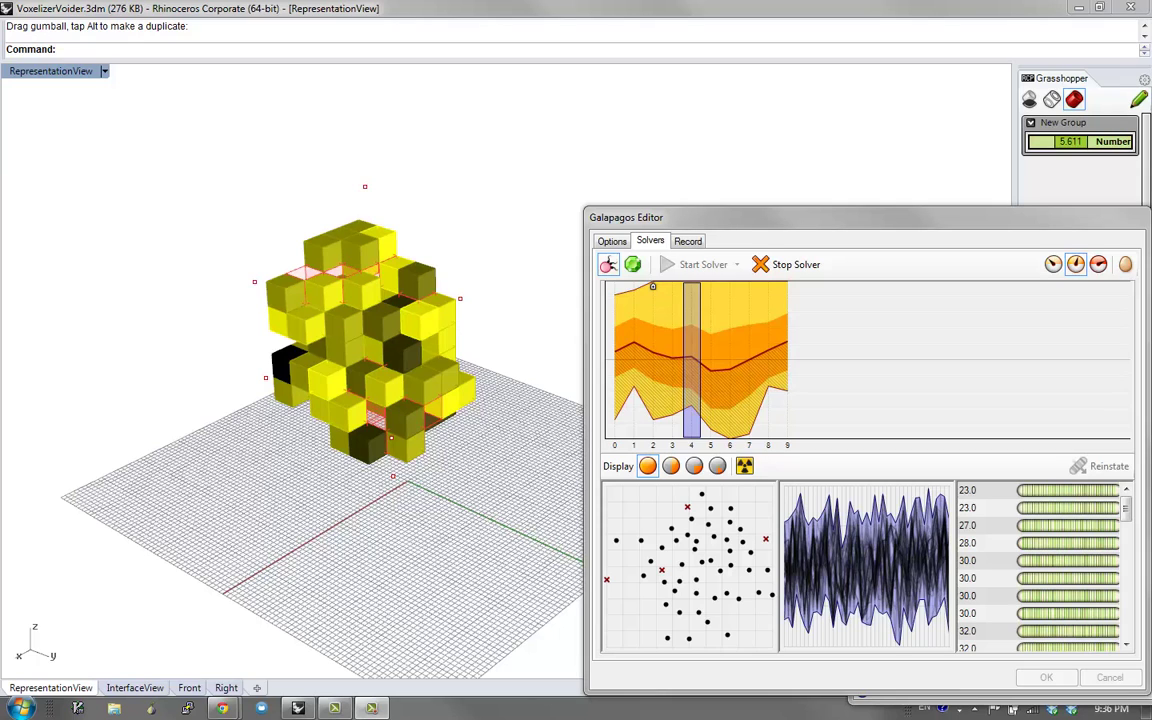
{"action": "left_click", "coordinate": [614, 360]}
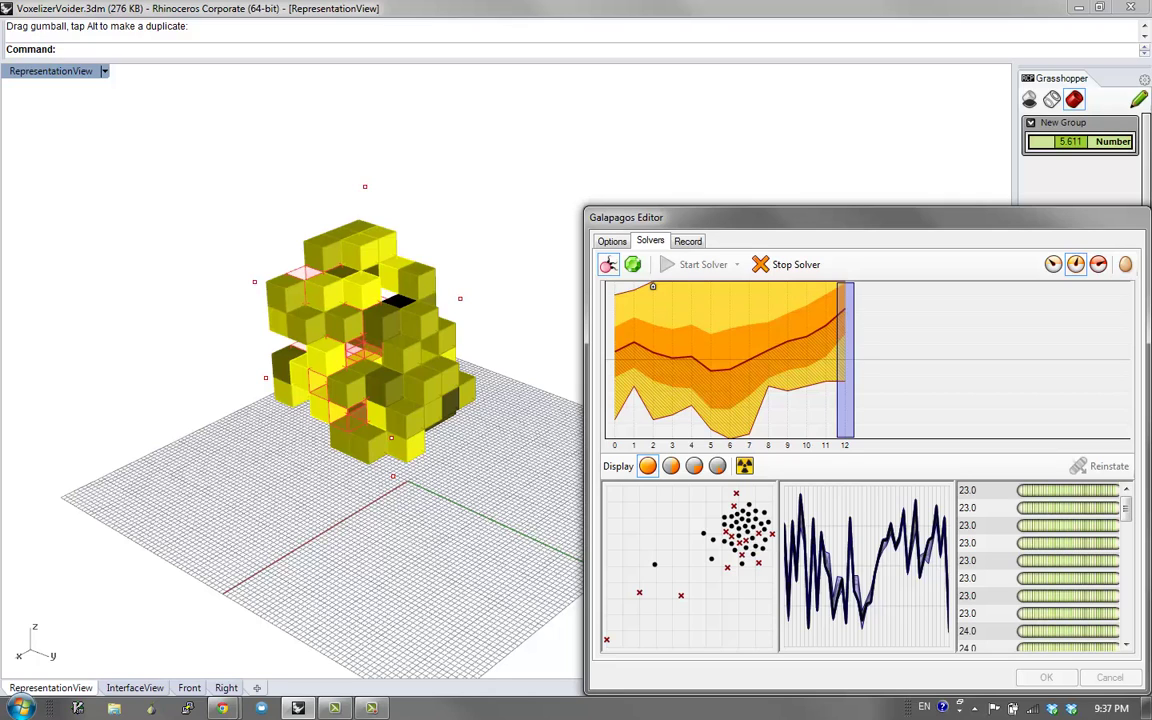
{"action": "left_click_drag", "start_coordinate": [845, 360], "coordinate": [692, 360]}
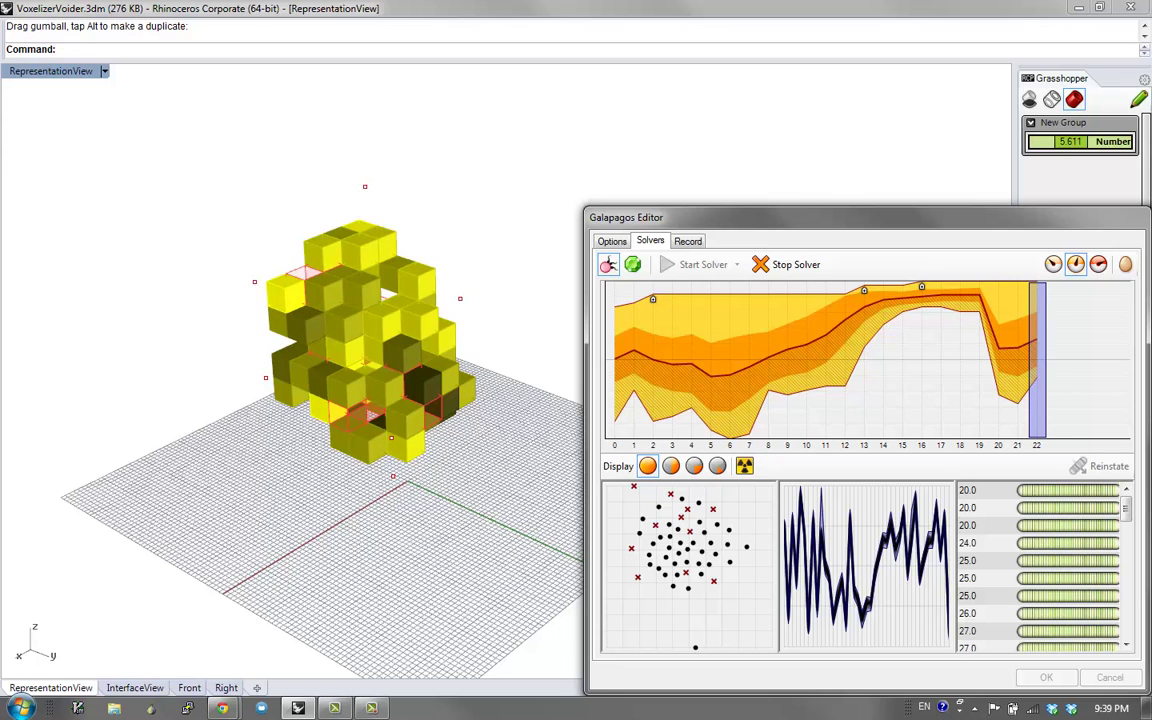
Move the Galapagos editor off the other windows, stop the solver and accept its result
{"action": "left_click_drag", "start_coordinate": [866, 217], "coordinate": [844, 156]}
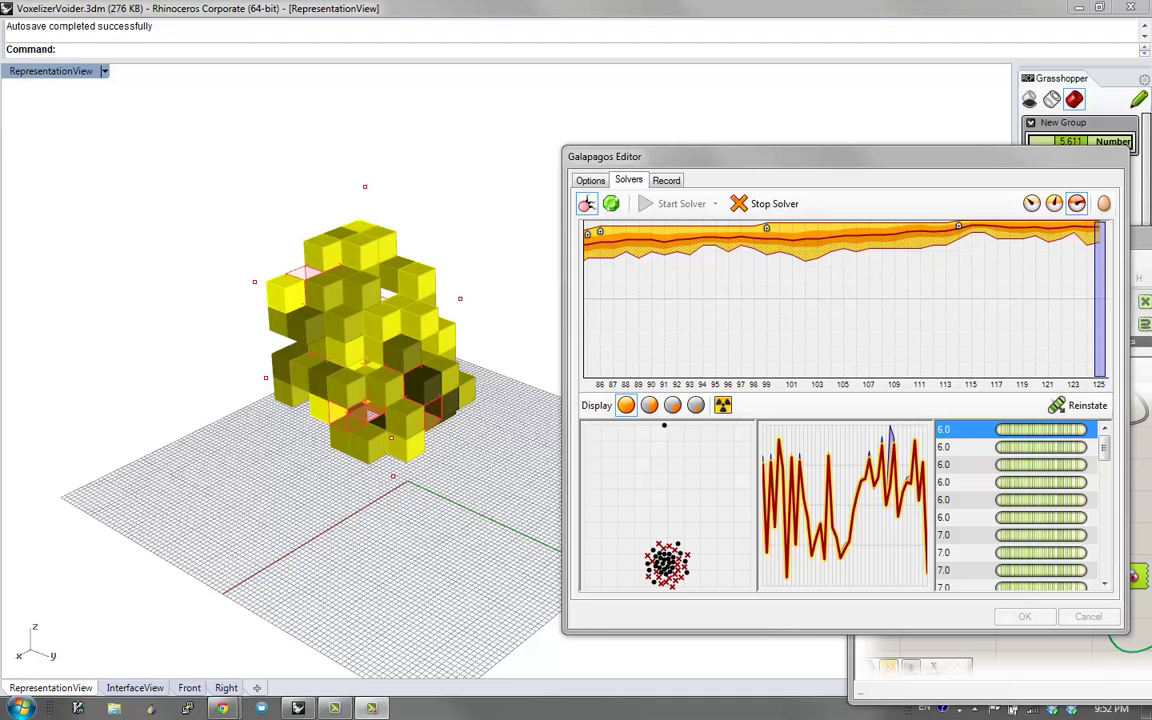
{"action": "left_click_drag", "start_coordinate": [846, 156], "coordinate": [744, 134]}
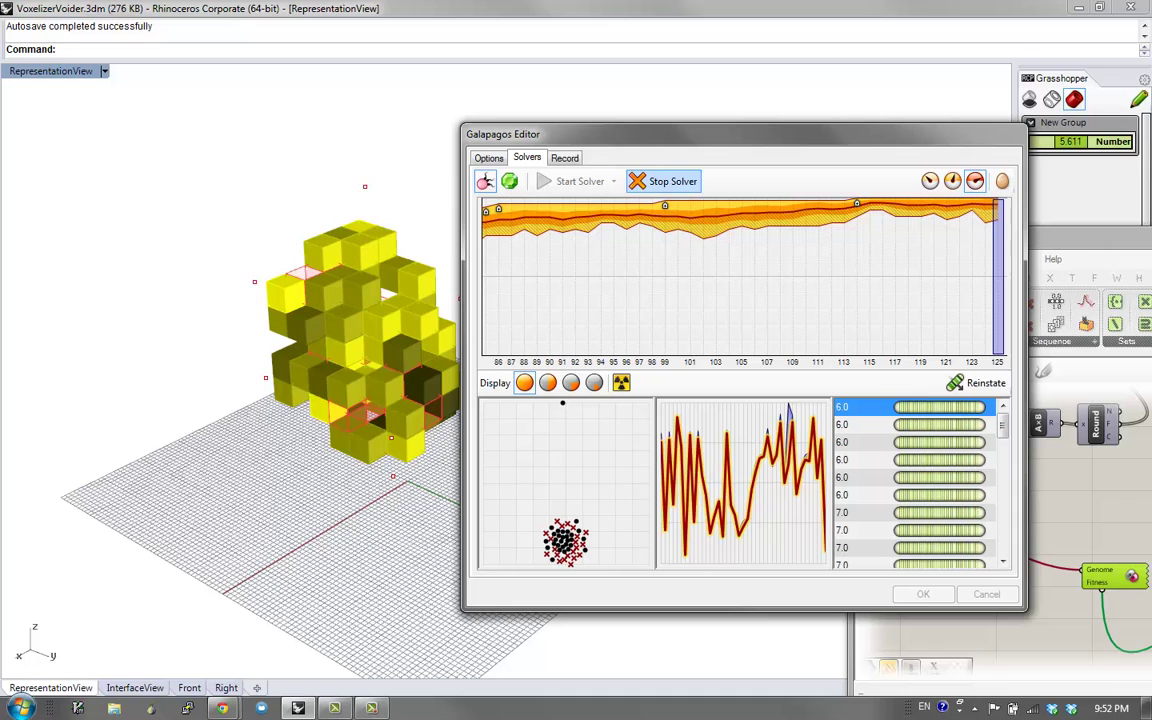
{"action": "left_click", "coordinate": [665, 181]}
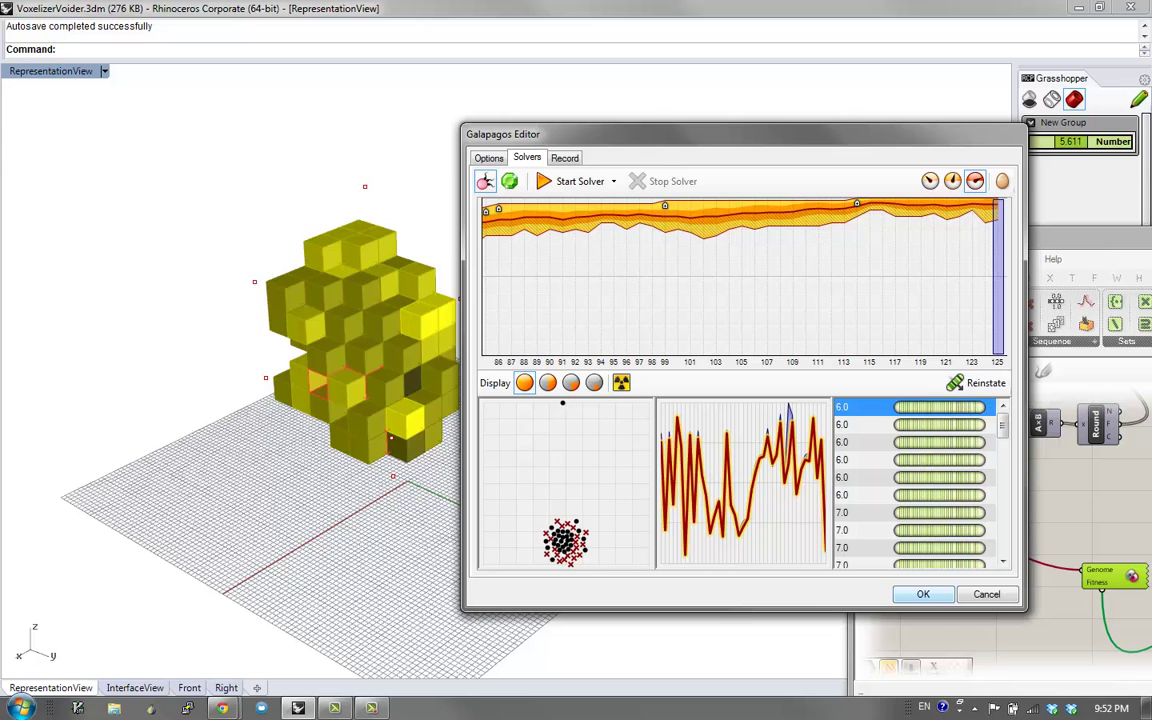
{"action": "left_click", "coordinate": [923, 594]}
Find the division feeding the voxel box size and try the 2.110 slider as its divisor
{"action": "right_click_drag", "start_coordinate": [600, 420], "coordinate": [565, 430]}
{"action": "left_click", "coordinate": [941, 576]}
{"action": "scroll", "coordinate": [941, 576], "scroll_direction": "down", "scroll_amount": 7}
{"action": "right_click_drag", "start_coordinate": [950, 576], "coordinate": [955, 658]}
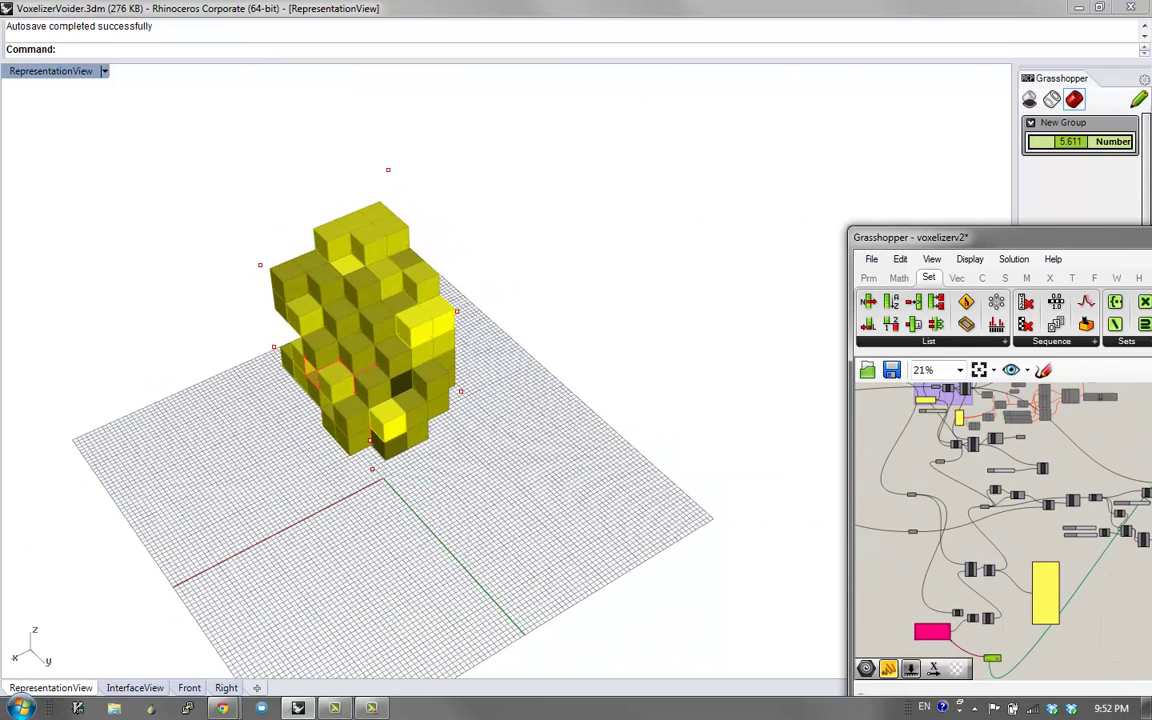
{"action": "right_click_drag", "start_coordinate": [967, 433], "coordinate": [956, 527]}
{"action": "scroll", "coordinate": [956, 527], "scroll_direction": "up", "scroll_amount": 5}
{"action": "right_click_drag", "start_coordinate": [905, 411], "coordinate": [1003, 455]}
{"action": "scroll", "coordinate": [1003, 455], "scroll_direction": "up", "scroll_amount": 2}
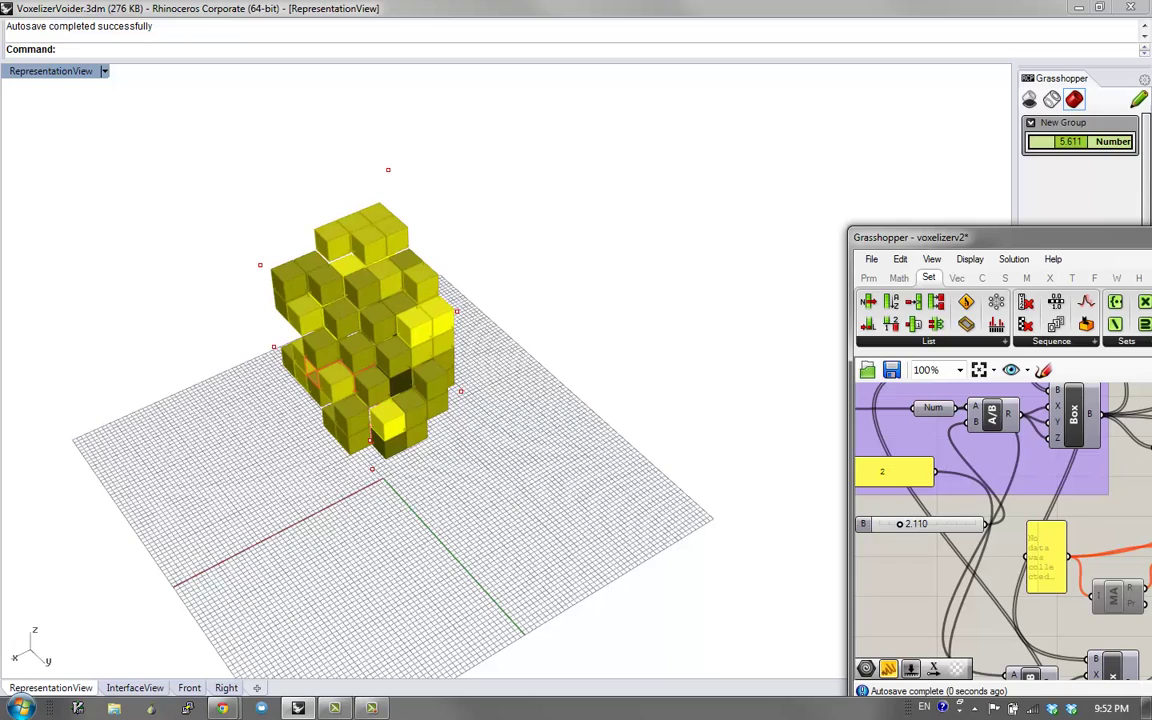
Examine the optimized voxel mass from the sides, above, below and close up, checking voids and neighbour contacts
{"action": "right_click_drag", "start_coordinate": [407, 400], "coordinate": [640, 372]}
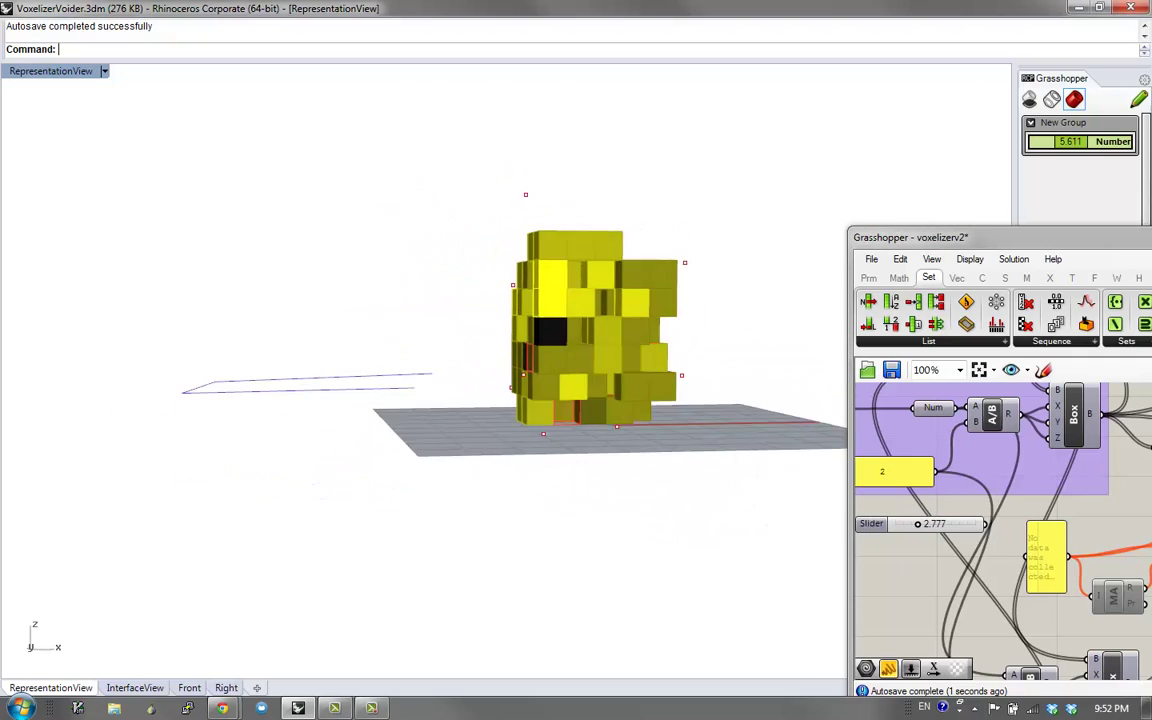
{"action": "scroll", "coordinate": [425, 370], "scroll_direction": "up", "scroll_amount": 10}
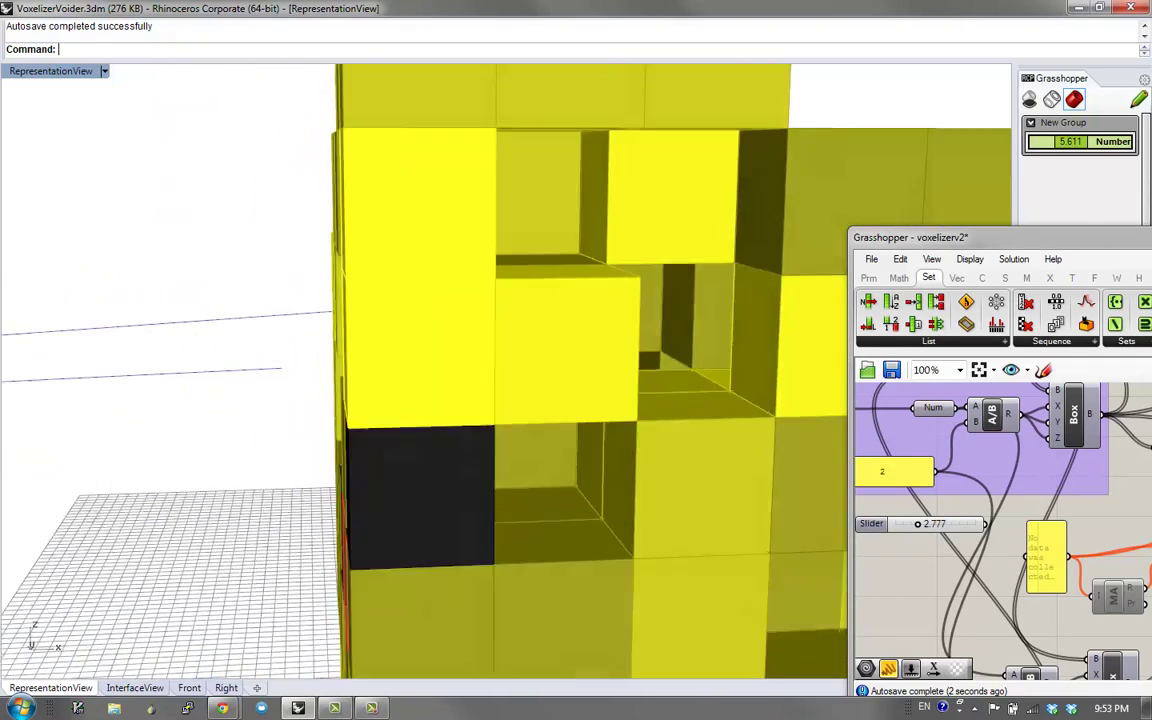
{"action": "right_click_drag", "start_coordinate": [425, 420], "coordinate": [470, 410]}
{"action": "scroll", "coordinate": [562, 411], "scroll_direction": "up", "scroll_amount": 10}
{"action": "right_click_drag", "start_coordinate": [562, 411], "coordinate": [420, 335]}
{"action": "scroll", "coordinate": [450, 435], "scroll_direction": "down", "scroll_amount": 4}
{"action": "scroll", "coordinate": [590, 355], "scroll_direction": "down", "scroll_amount": 6}
{"action": "scroll", "coordinate": [420, 335], "scroll_direction": "down", "scroll_amount": 4}
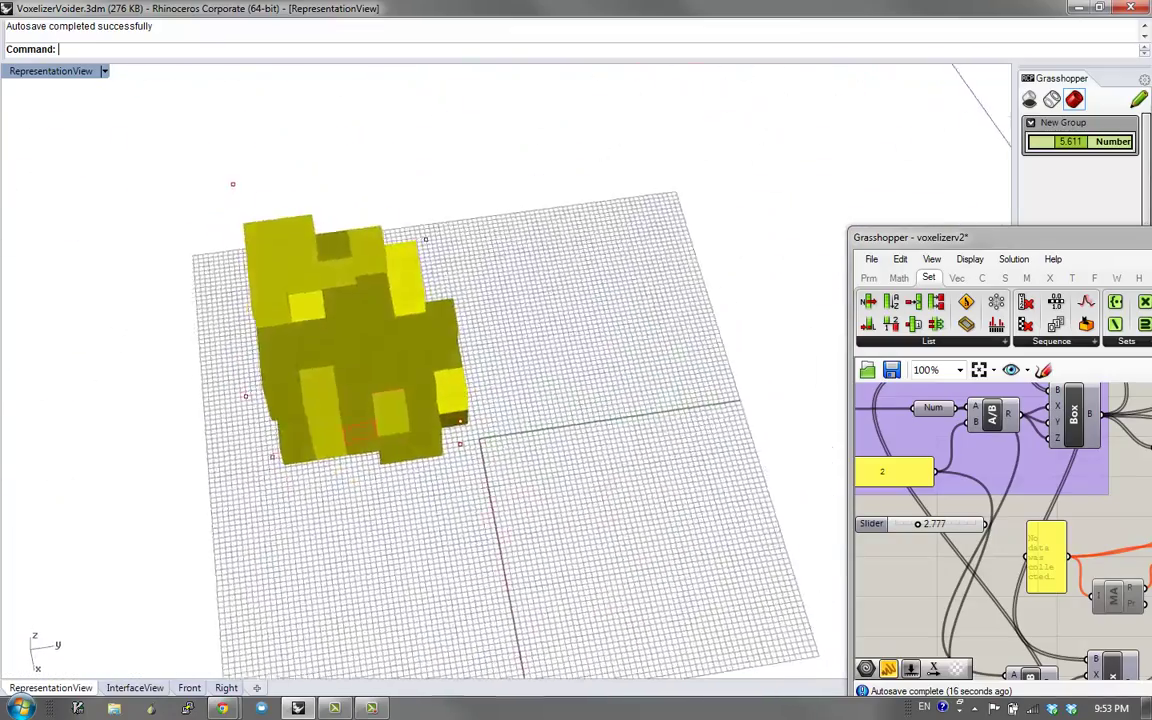
{"action": "right_click_drag", "start_coordinate": [420, 300], "coordinate": [430, 370]}
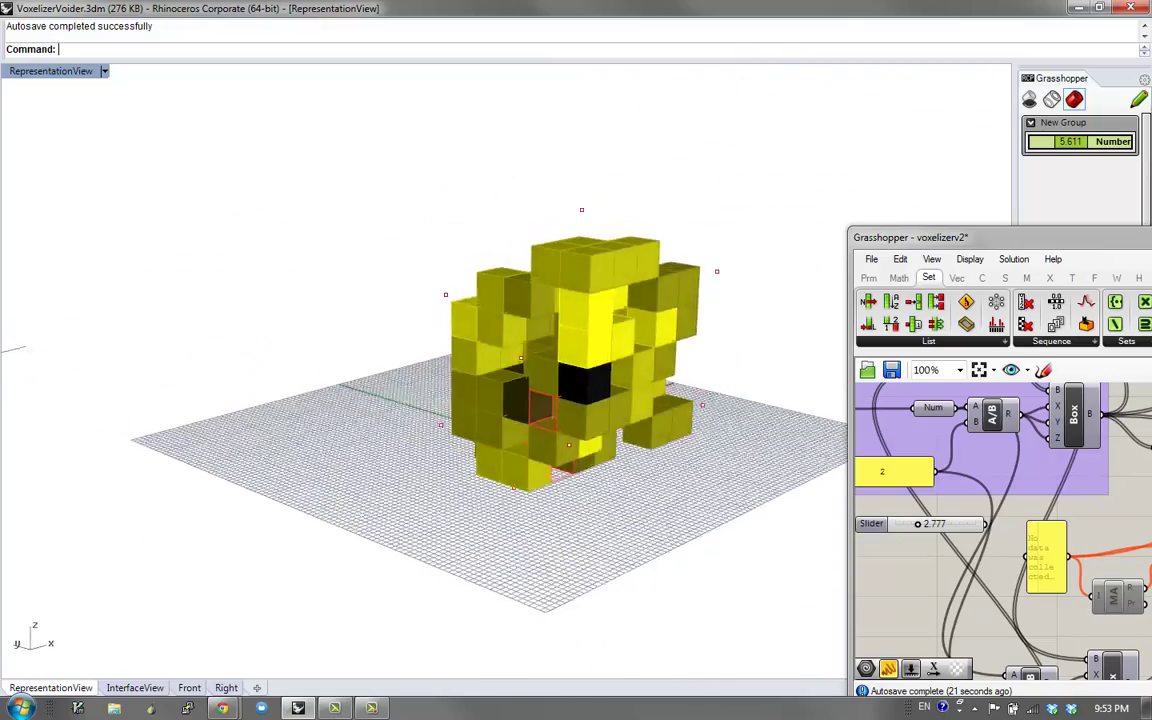
{"action": "right_click_drag", "start_coordinate": [430, 370], "coordinate": [520, 405]}
{"action": "scroll", "coordinate": [540, 445], "scroll_direction": "up", "scroll_amount": 5}
{"action": "right_click_drag", "start_coordinate": [400, 385], "coordinate": [370, 338]}
{"action": "right_click_drag", "start_coordinate": [246, 365], "coordinate": [255, 335]}
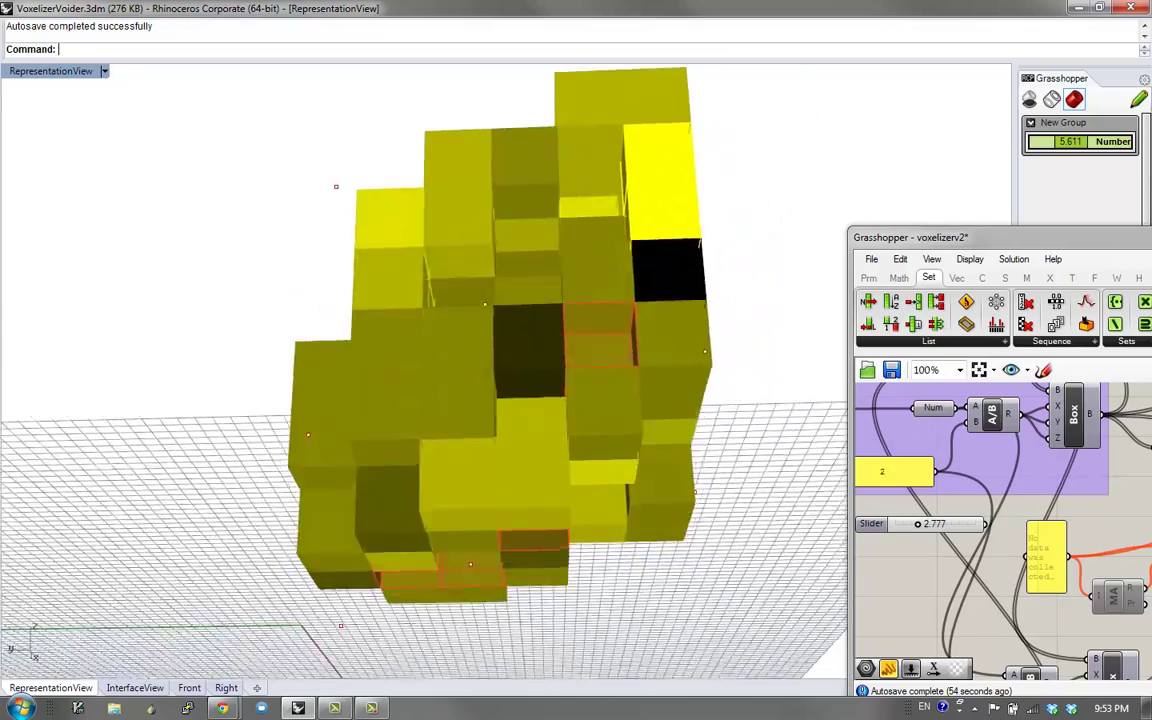
{"action": "right_click_drag", "start_coordinate": [255, 335], "coordinate": [262, 295]}
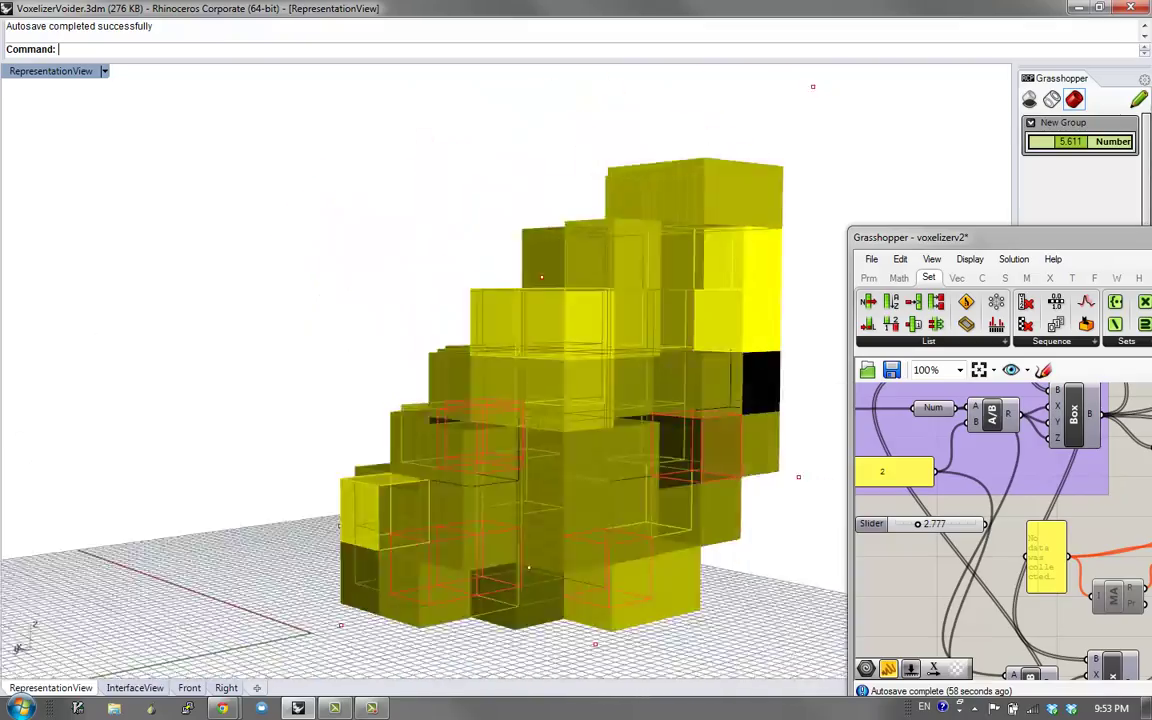
{"action": "right_click_drag", "start_coordinate": [262, 330], "coordinate": [205, 200]}
{"action": "right_click_drag", "start_coordinate": [275, 385], "coordinate": [278, 350]}
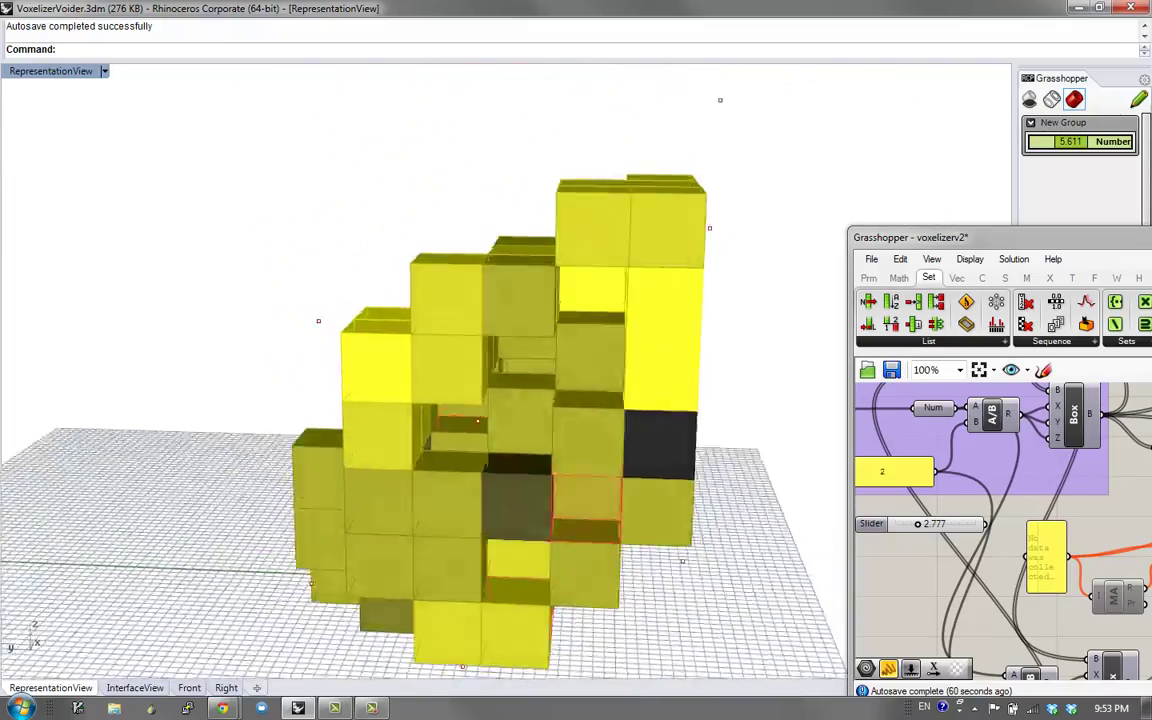